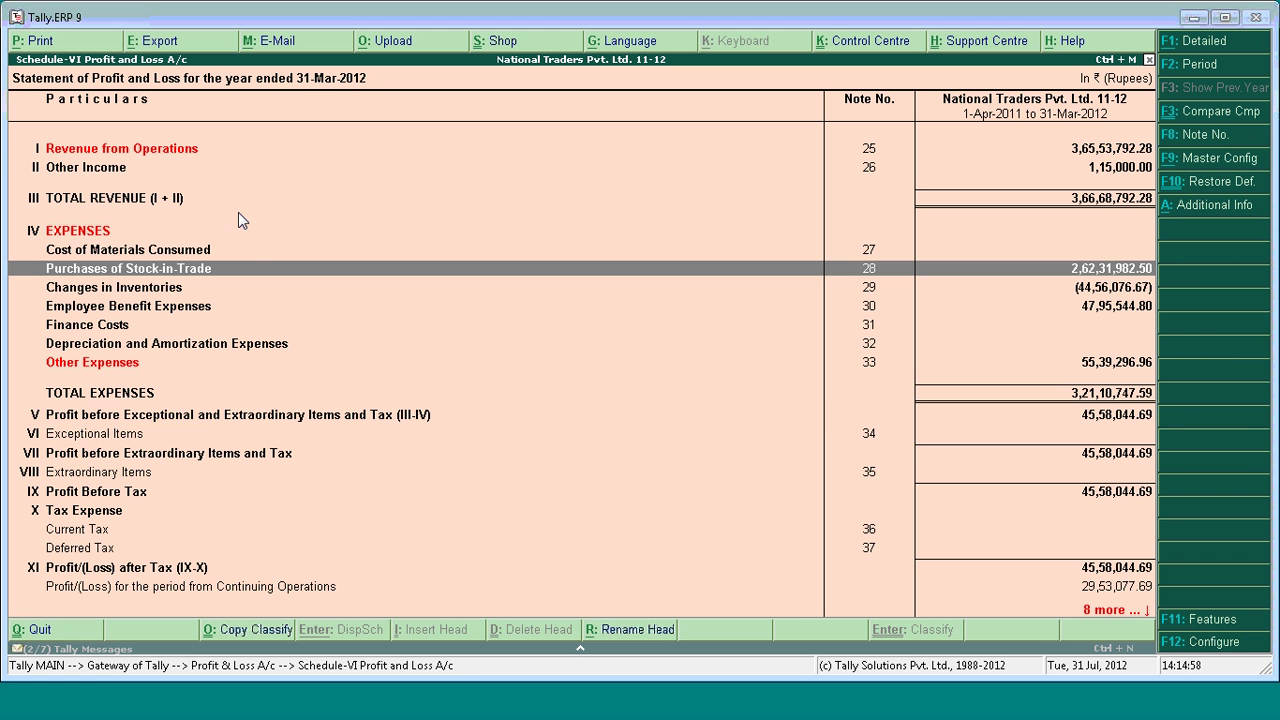
# - Open the note summary for Revenue from Operations from the Schedule-VI Profit and Loss statement
pyautogui.press('Up')
pyautogui.press('Up')
pyautogui.press('Up')
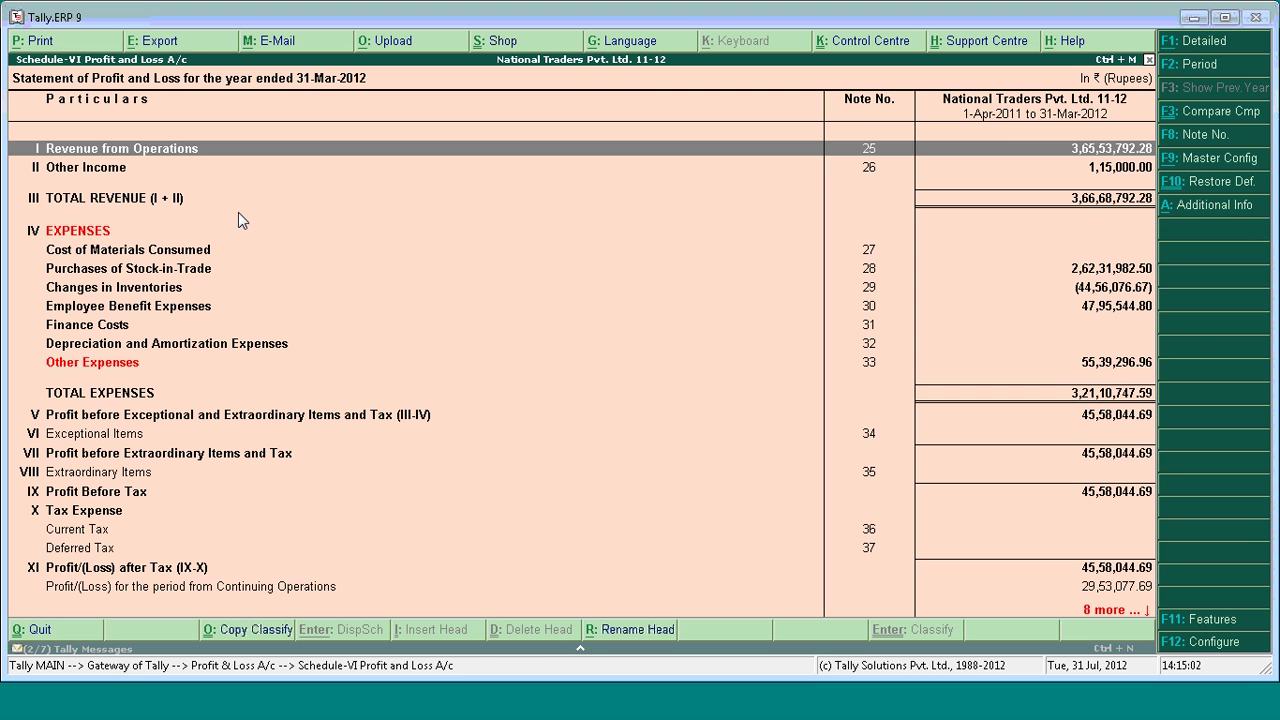
pyautogui.press('Return')
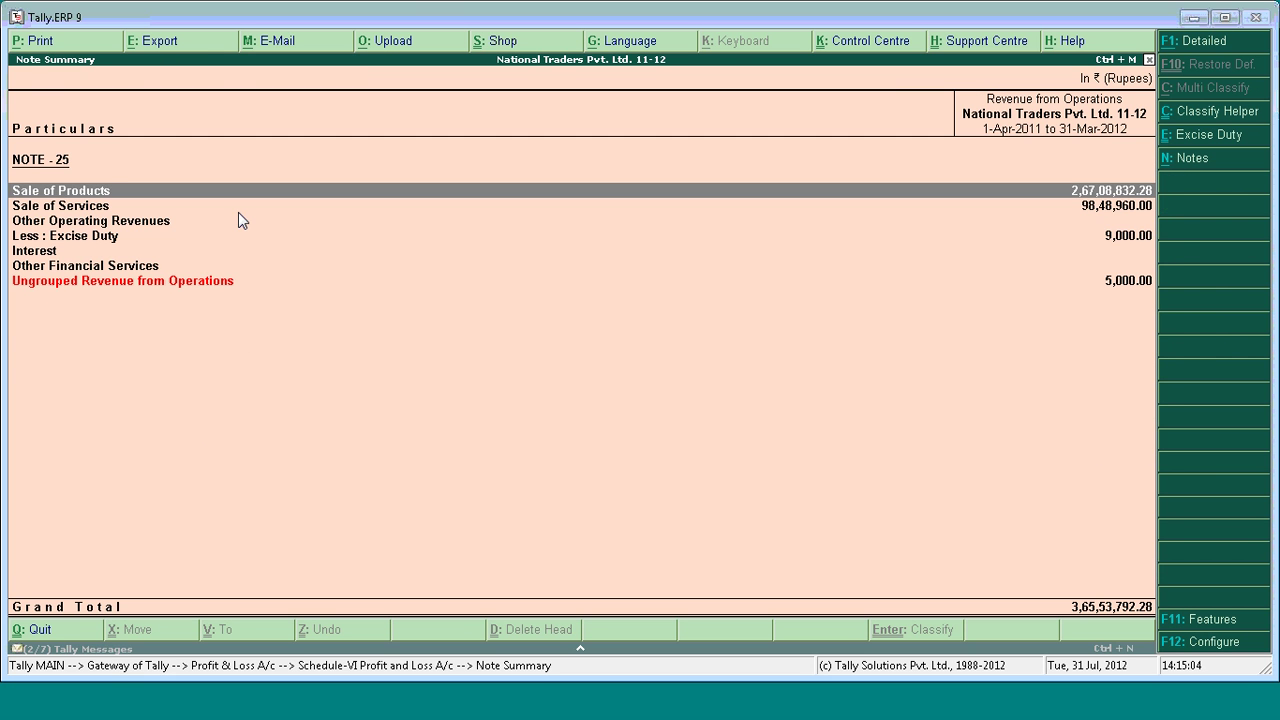
# - Review the heads in Note 25, from Sale of Products down to Ungrouped Revenue from Operations
pyautogui.press('Down')
pyautogui.press('Down')
pyautogui.press('Down')
pyautogui.press('Down')
pyautogui.press('Down')
pyautogui.press('Down')
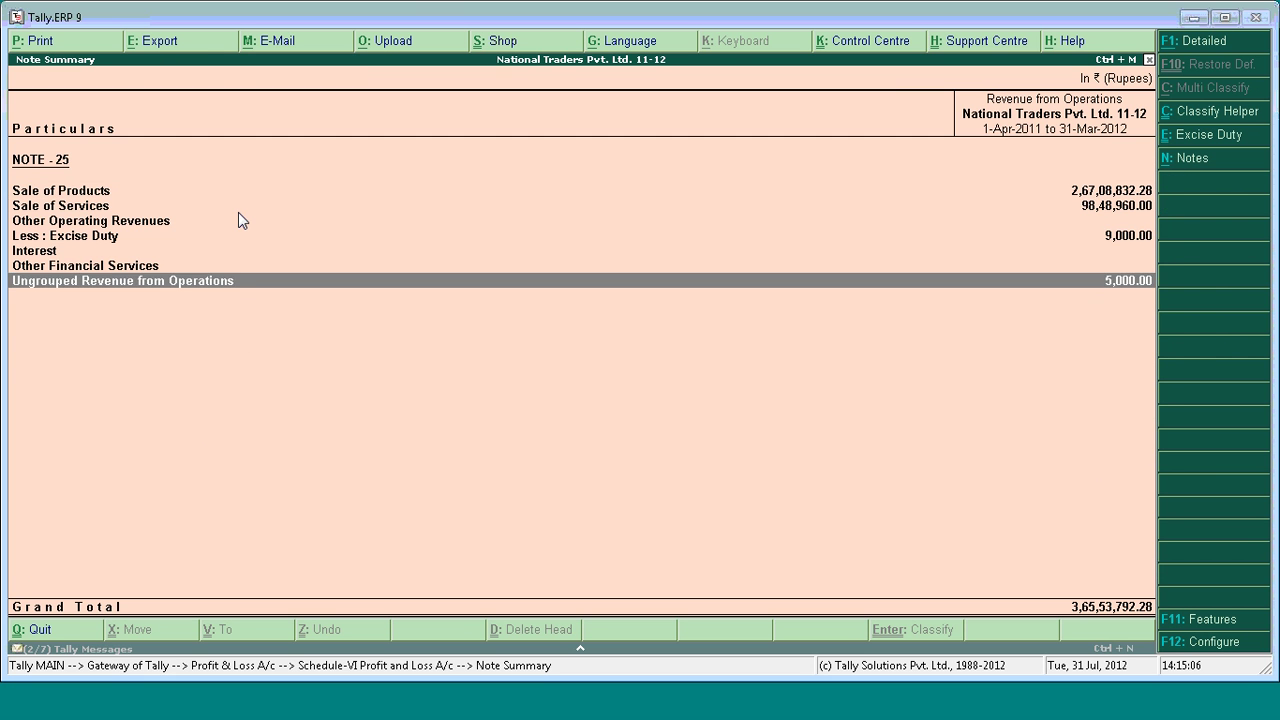
pyautogui.press('Up')
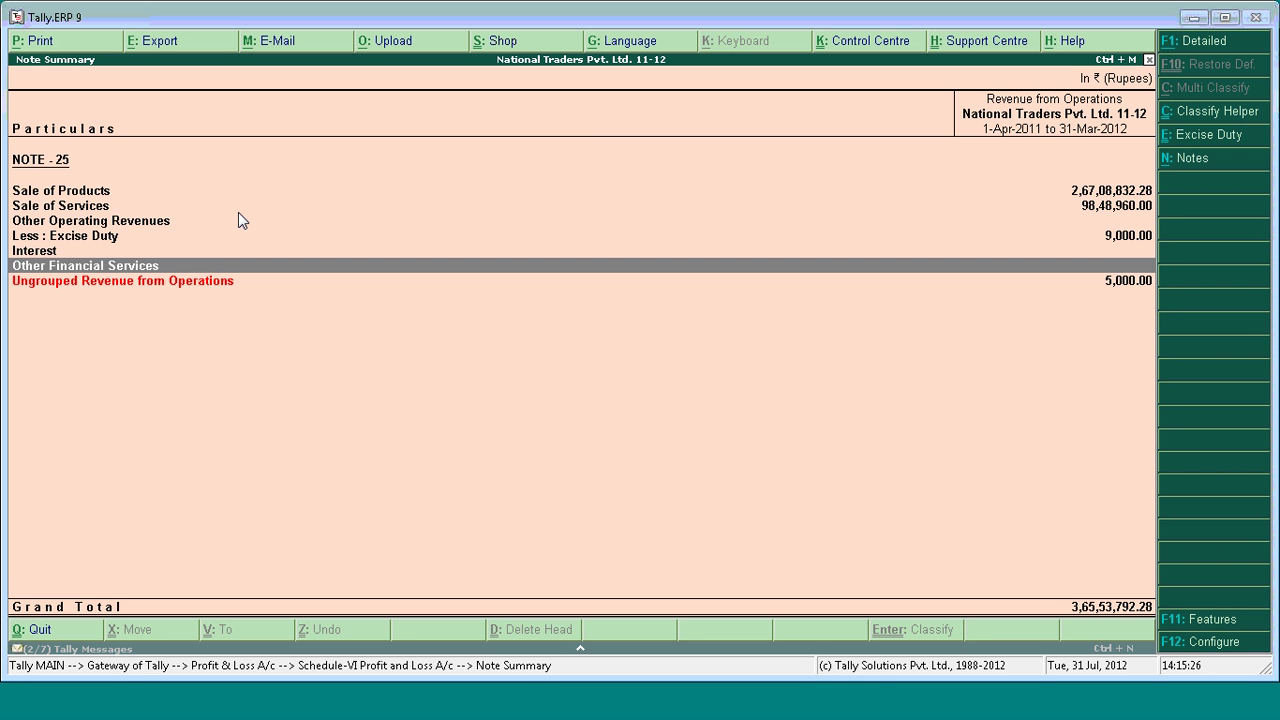
pyautogui.press('Up')
pyautogui.press('Up')
pyautogui.press('Up')
pyautogui.press('Up')
pyautogui.press('Down')
pyautogui.press('Down')
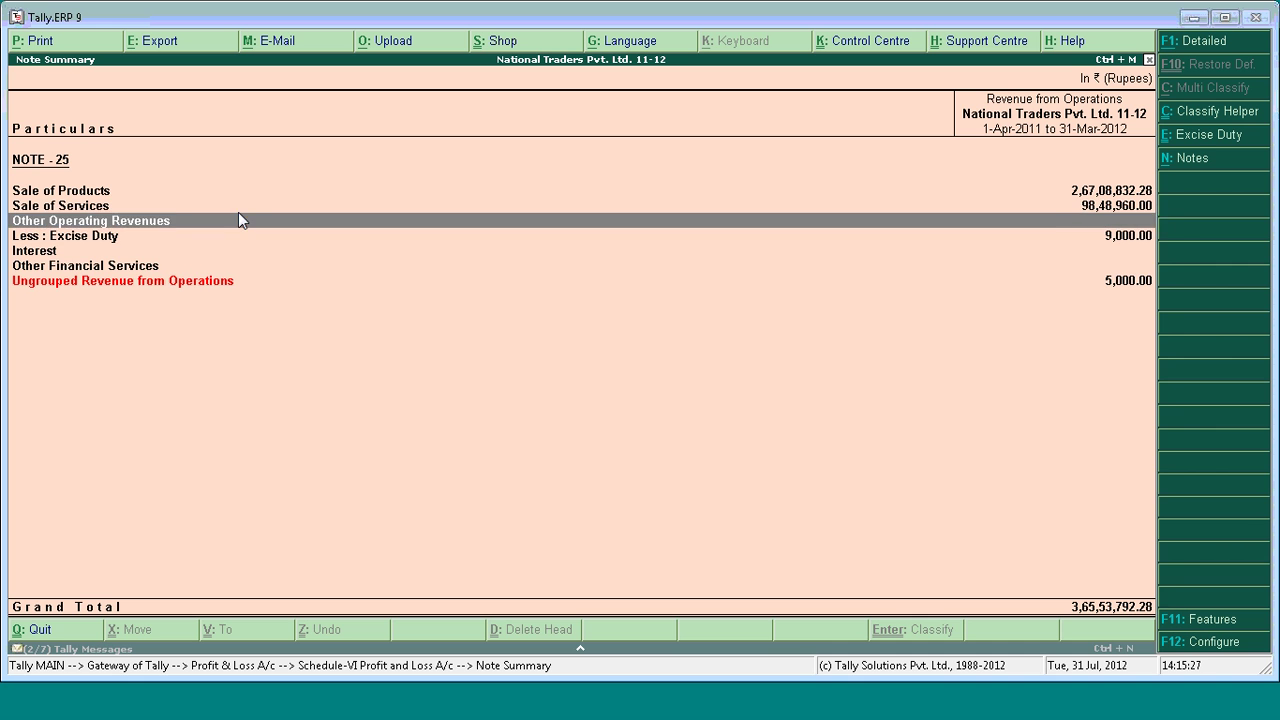
pyautogui.press('Down')
pyautogui.press('Down')
pyautogui.press('Down')
pyautogui.press('Up')
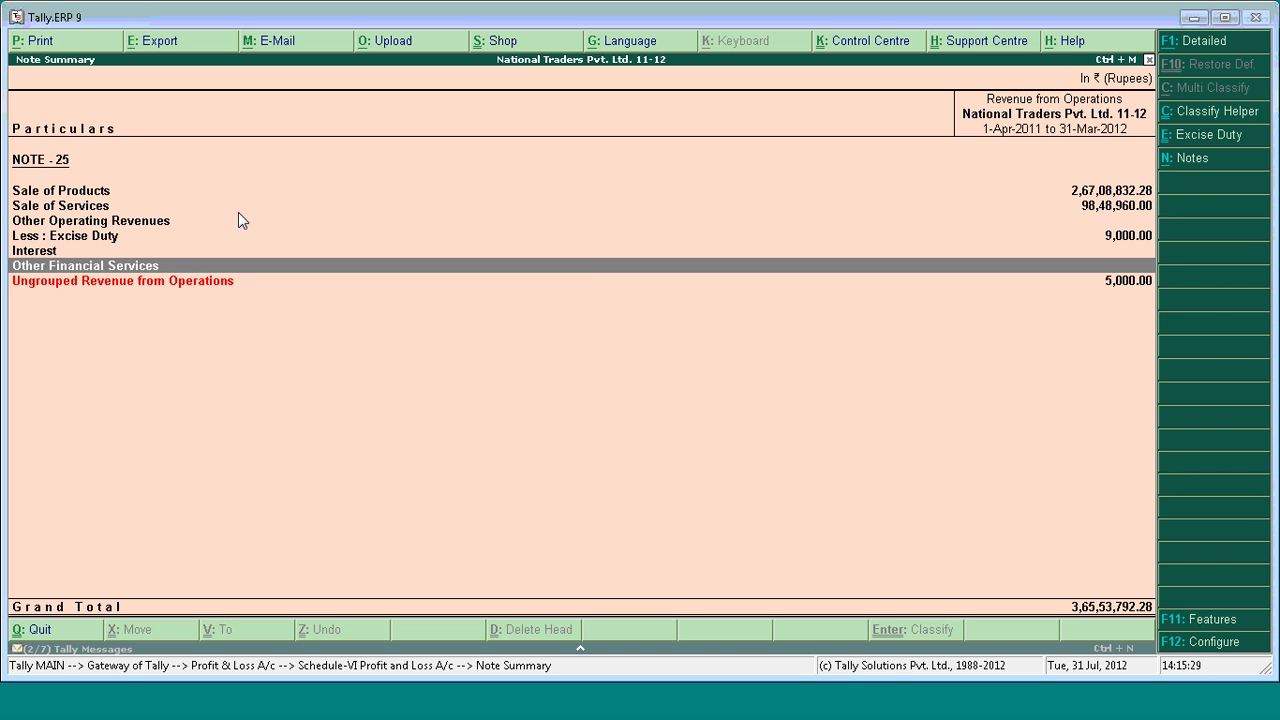
pyautogui.press('Down')
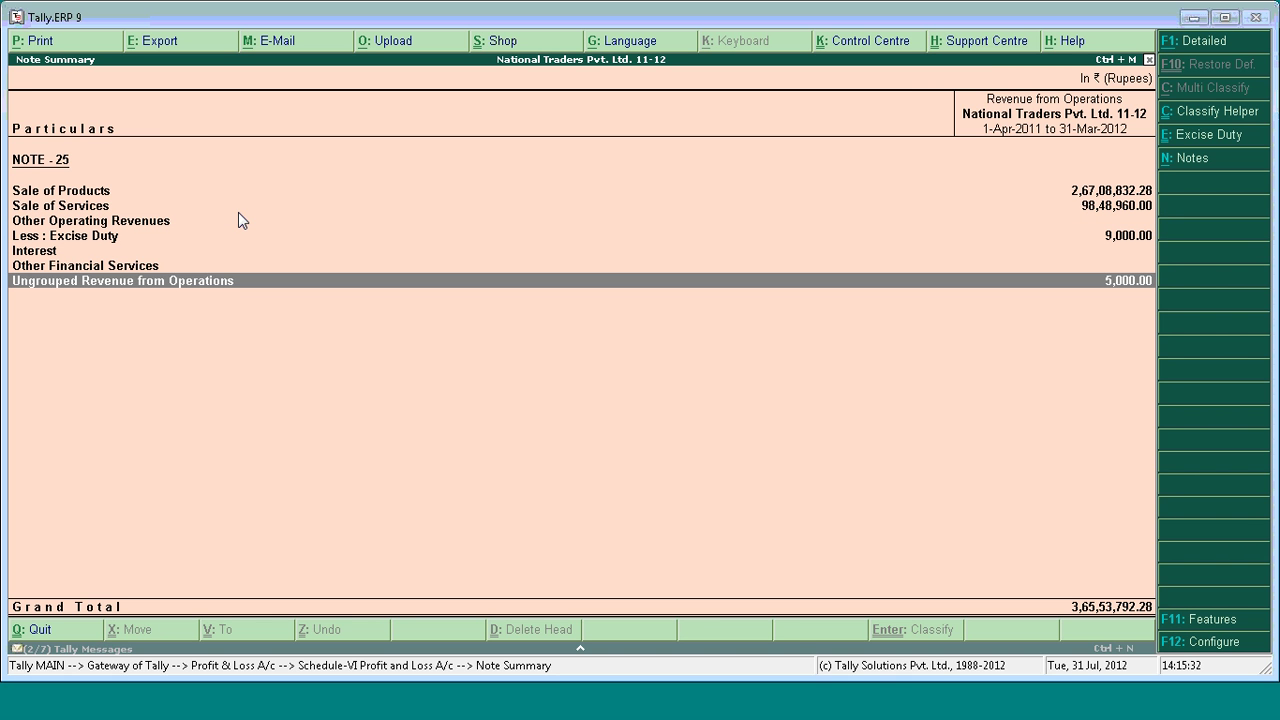
pyautogui.press('Up')
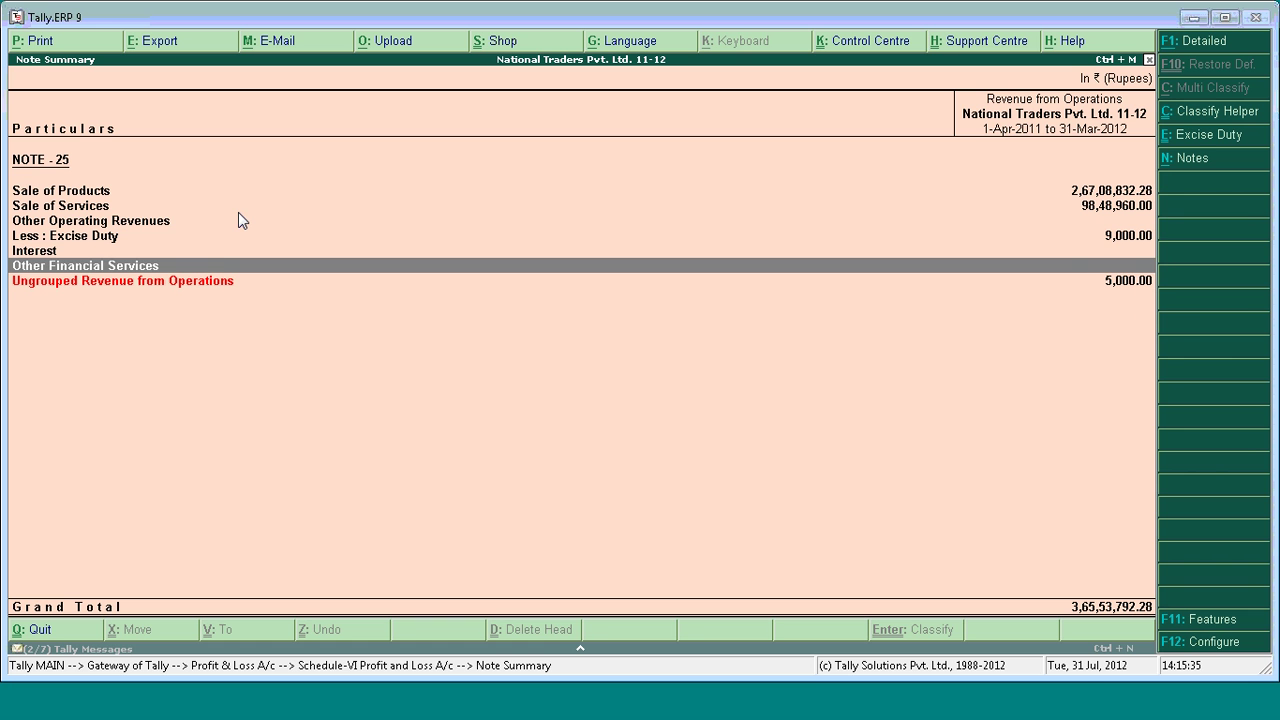
# - Show the Note 25 summary in detailed form and go up to the first ledger under Sale of Products
pyautogui.click(1196, 40)
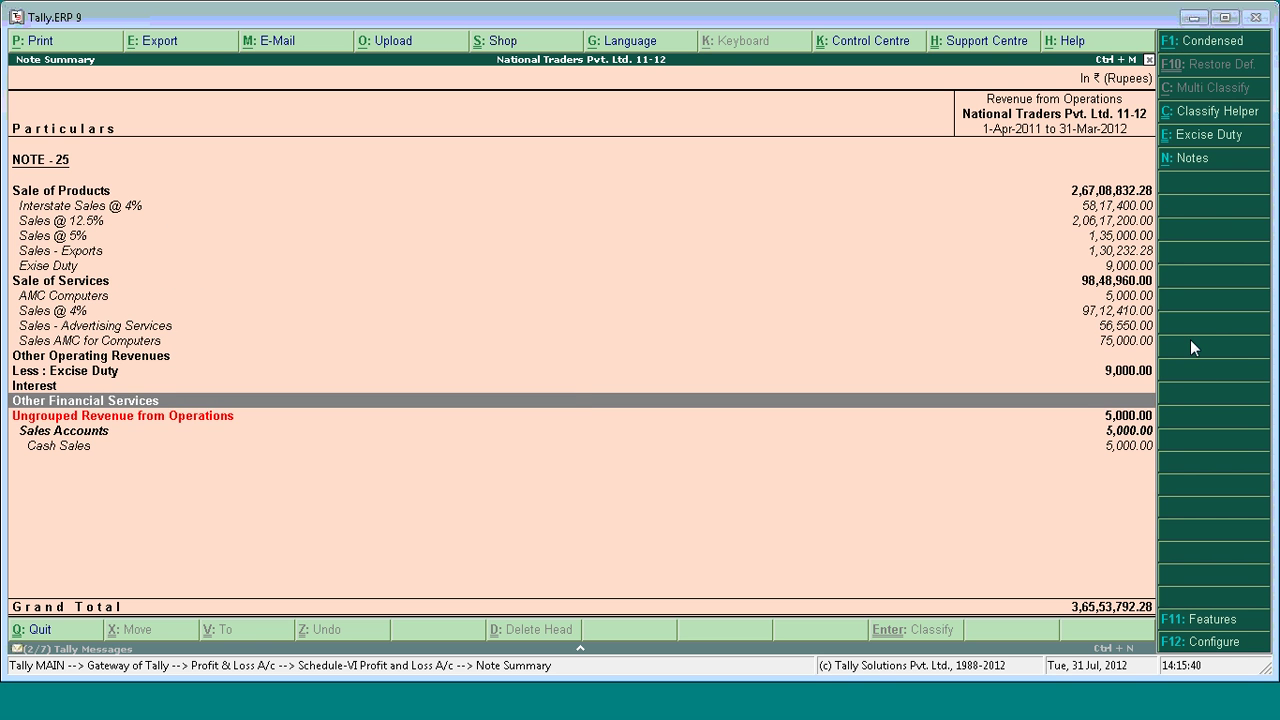
pyautogui.click(192, 366)
pyautogui.press('Up')
pyautogui.press('Up')
pyautogui.press('Up')
pyautogui.press('Up')
pyautogui.press('Up')
pyautogui.press('Up')
pyautogui.press('Up')
pyautogui.press('Up')
pyautogui.press('Up')
pyautogui.press('Up')
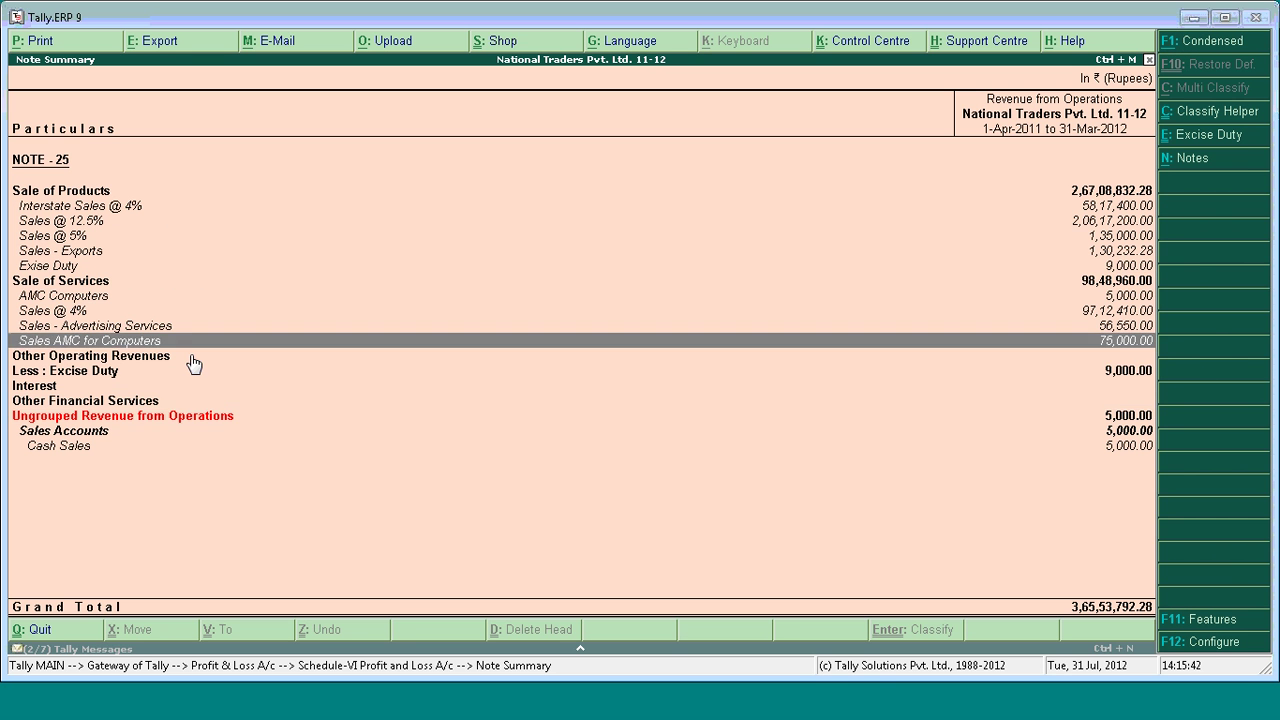
pyautogui.press('Up')
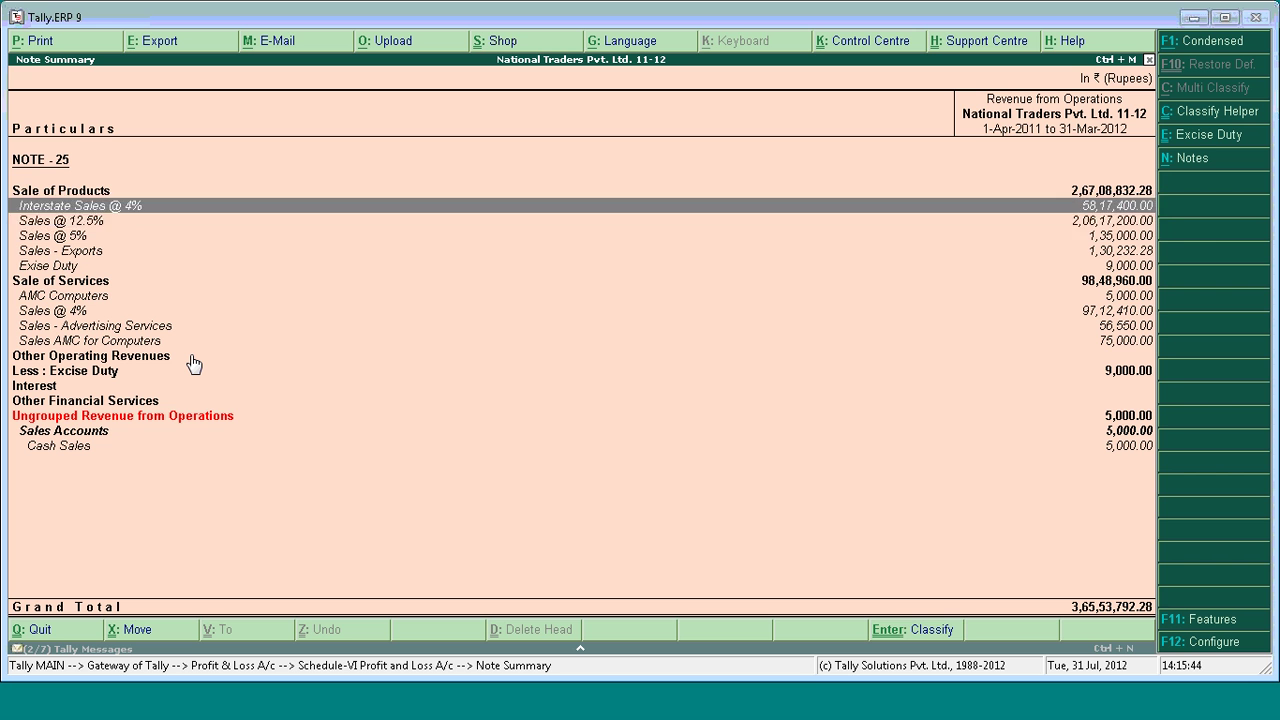
# - Examine the classified ledgers from Sale of Products down to the last ledger under Sale of Services
pyautogui.press('Down')
pyautogui.press('Down')
pyautogui.press('Down')
pyautogui.press('Down')
pyautogui.press('Down')
pyautogui.press('Down')
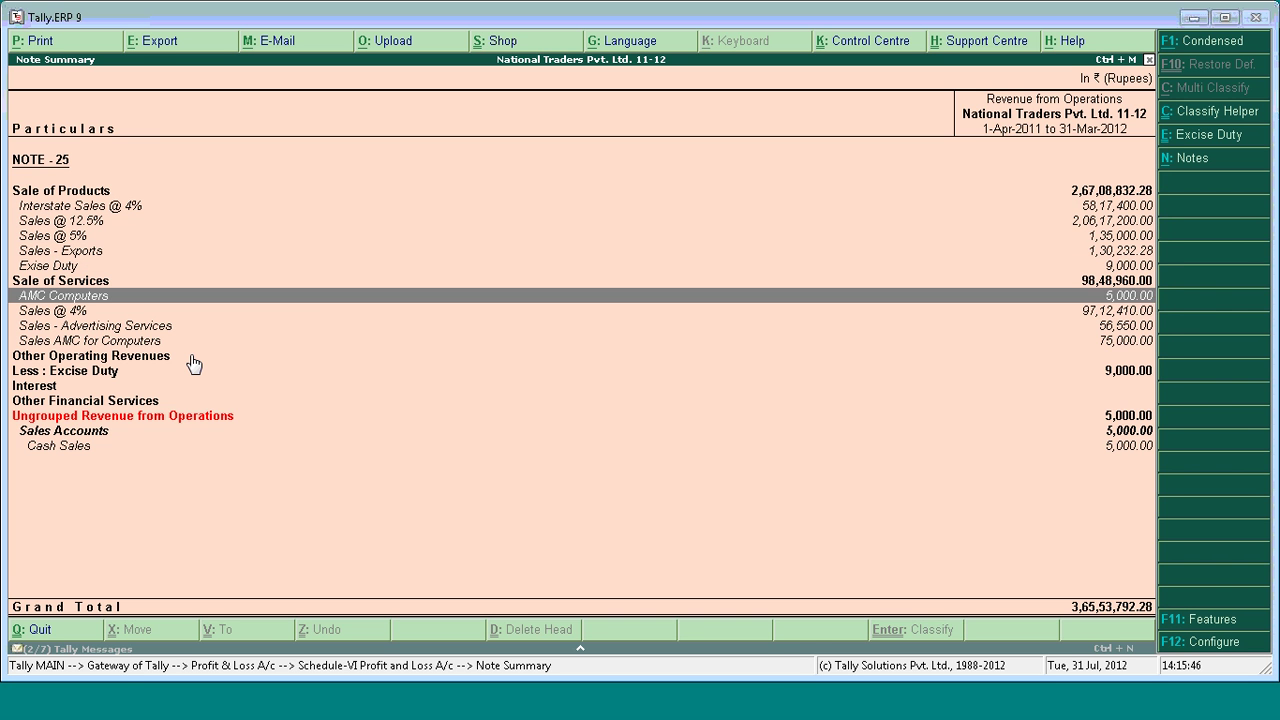
pyautogui.press('Down')
pyautogui.press('Down')
pyautogui.press('Down')
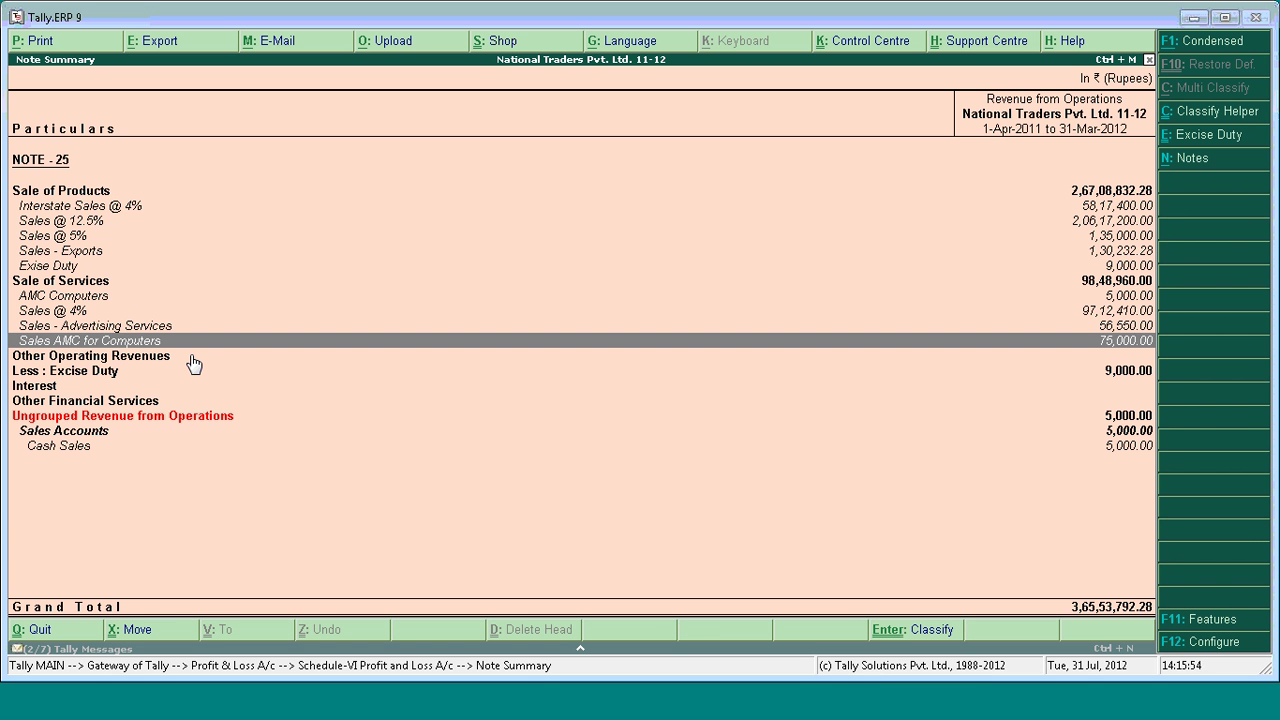
# - Check which ledgers are grouped under Sale of Products, from Interstate Sales @ 4% to Exise Duty
pyautogui.press('Up')
pyautogui.press('Up')
pyautogui.press('Up')
pyautogui.press('Up')
pyautogui.press('Up')
pyautogui.press('Up')
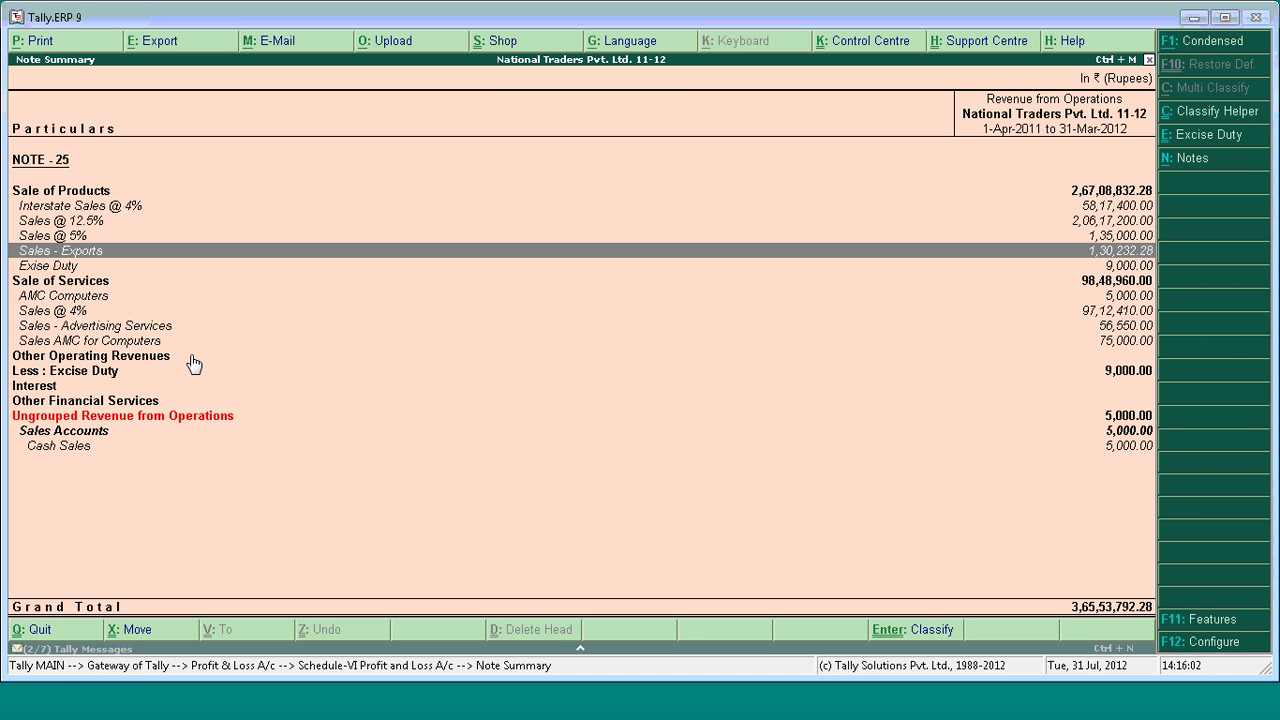
pyautogui.press('Up')
pyautogui.press('Up')
pyautogui.press('Up')
pyautogui.press('Down')
pyautogui.press('Down')
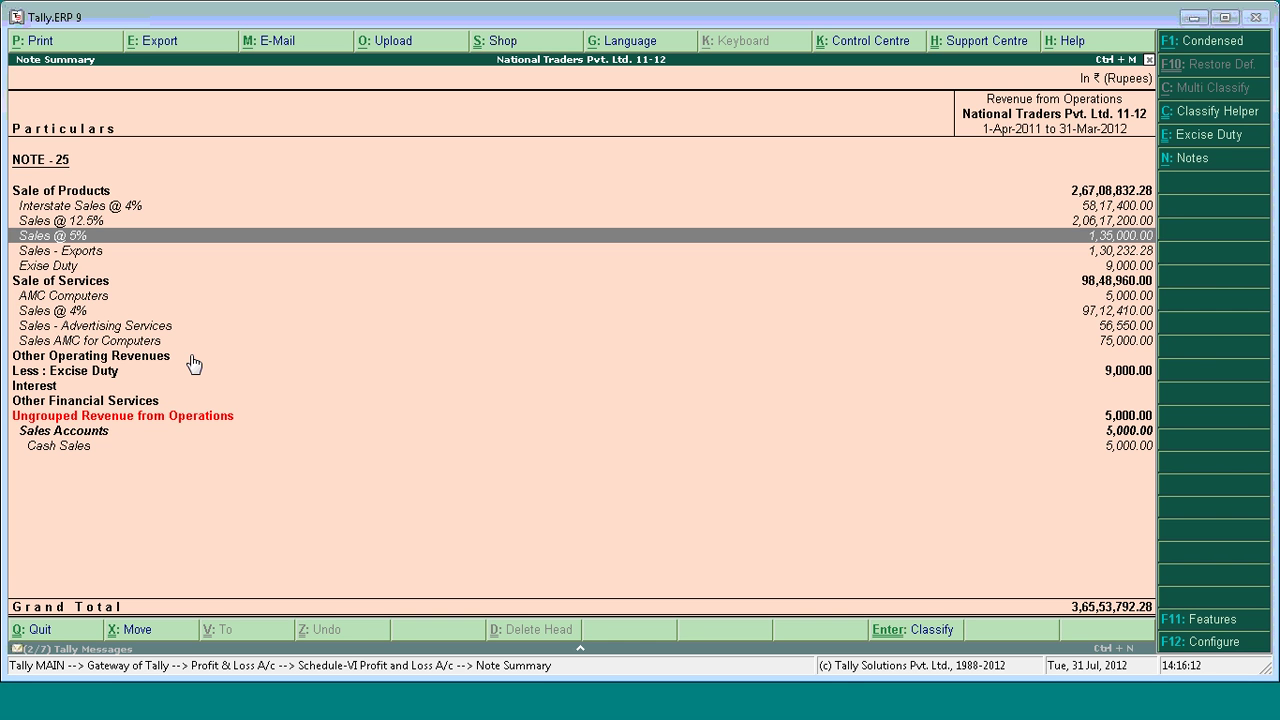
pyautogui.press('Up')
pyautogui.press('Up')
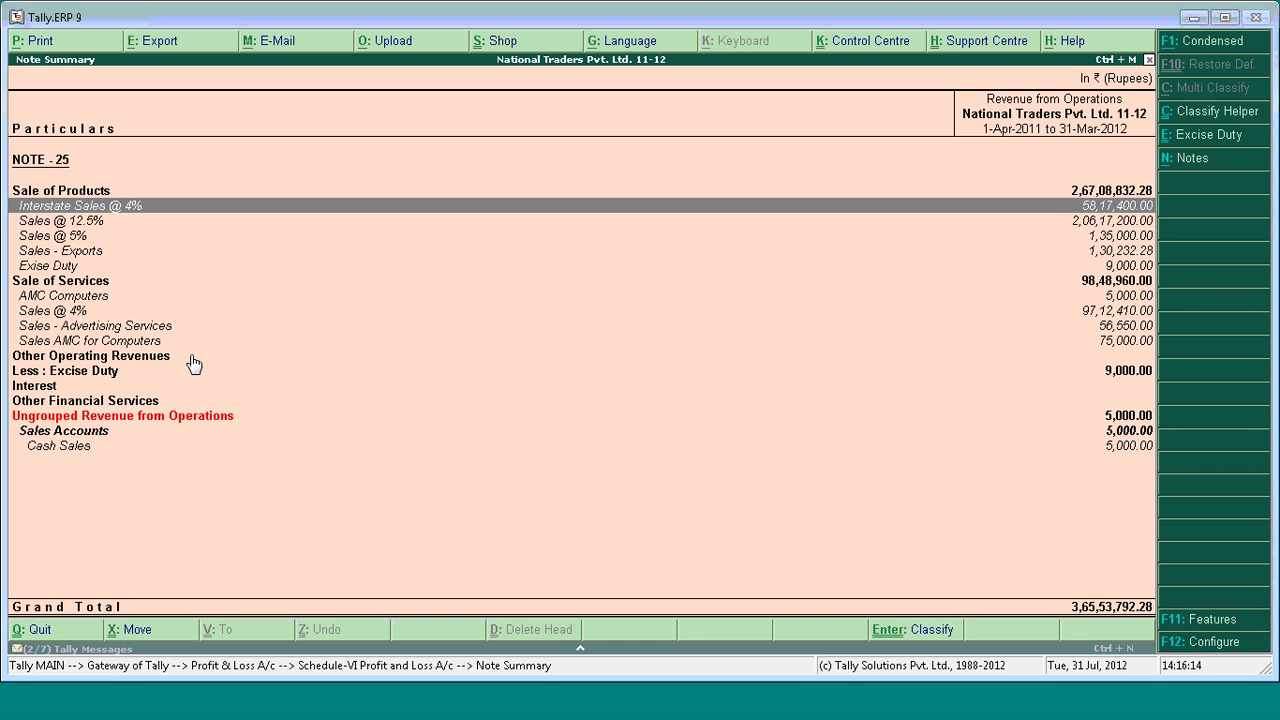
pyautogui.press('Down')
pyautogui.press('Down')
pyautogui.press('Down')
pyautogui.press('Down')
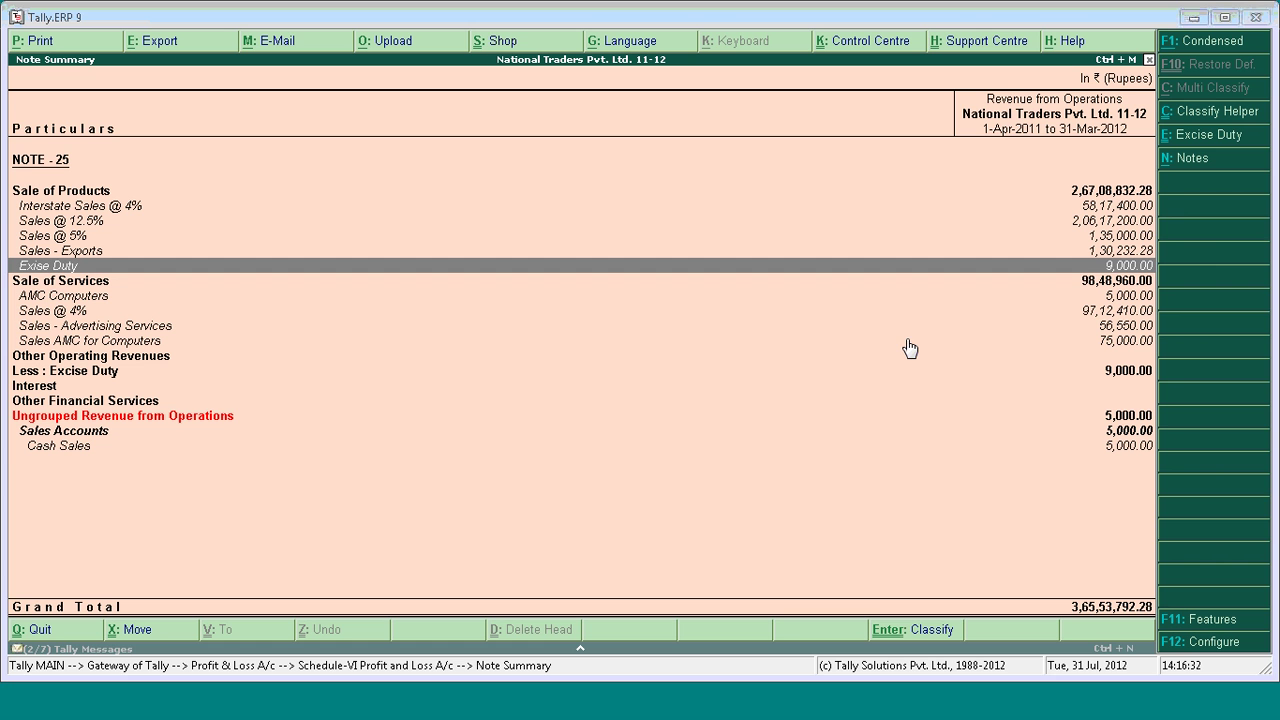
# - Compare the ledgers under Sale of Services with the unclassified Cash Sales ledger under Ungrouped Revenue from Operations
pyautogui.click(234, 333)
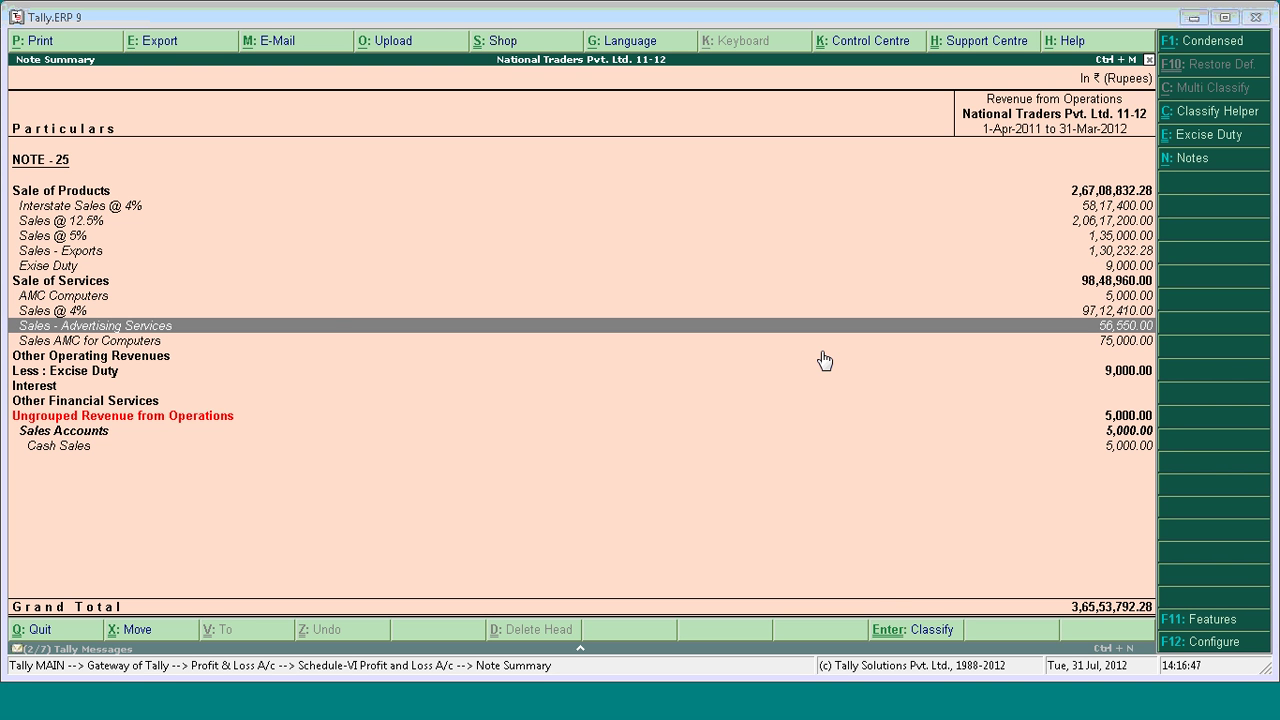
pyautogui.click(320, 306)
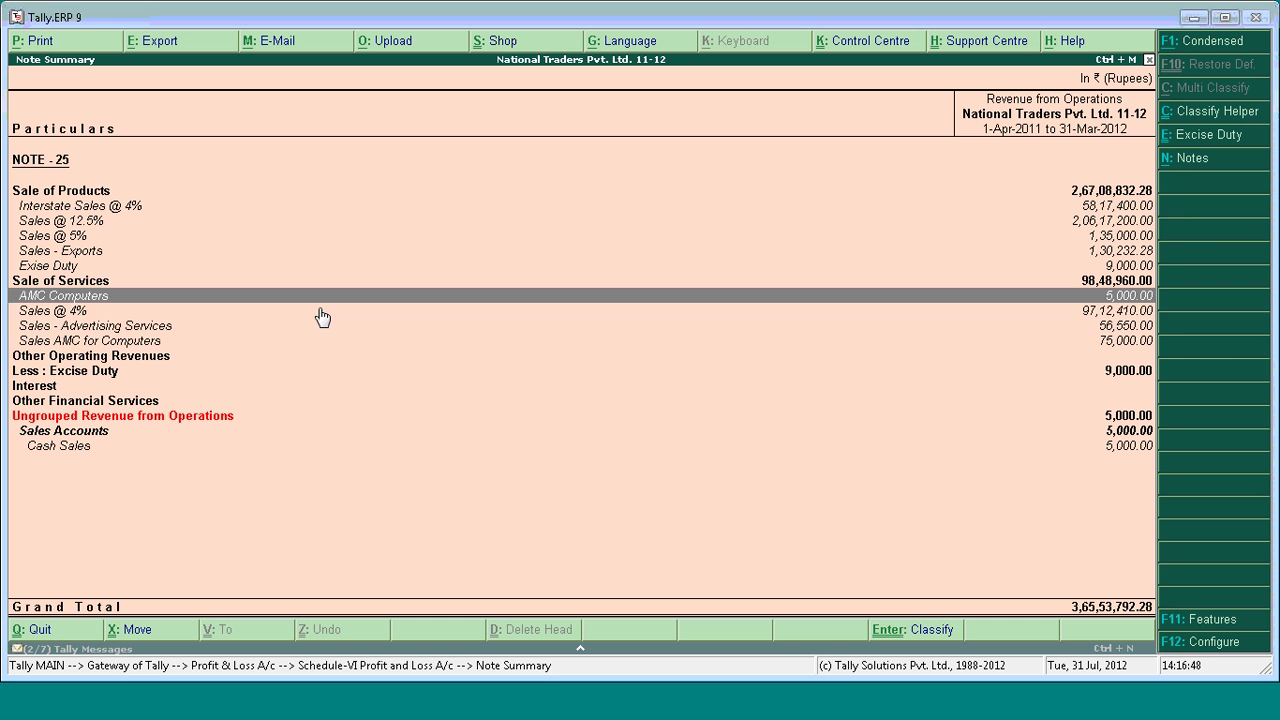
pyautogui.press('Down')
pyautogui.press('Down')
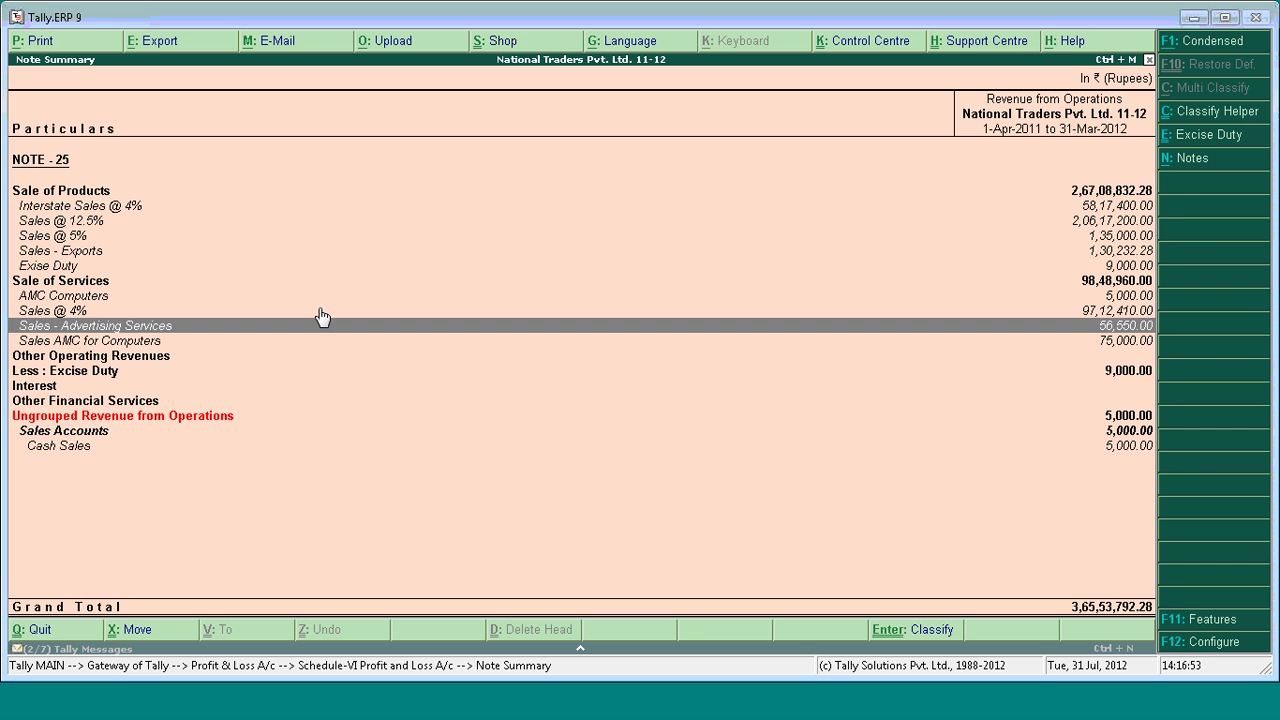
pyautogui.press('Down')
pyautogui.press('Down')
pyautogui.press('Down')
pyautogui.press('Down')
pyautogui.press('Down')
pyautogui.press('Down')
pyautogui.press('Down')
pyautogui.press('Down')
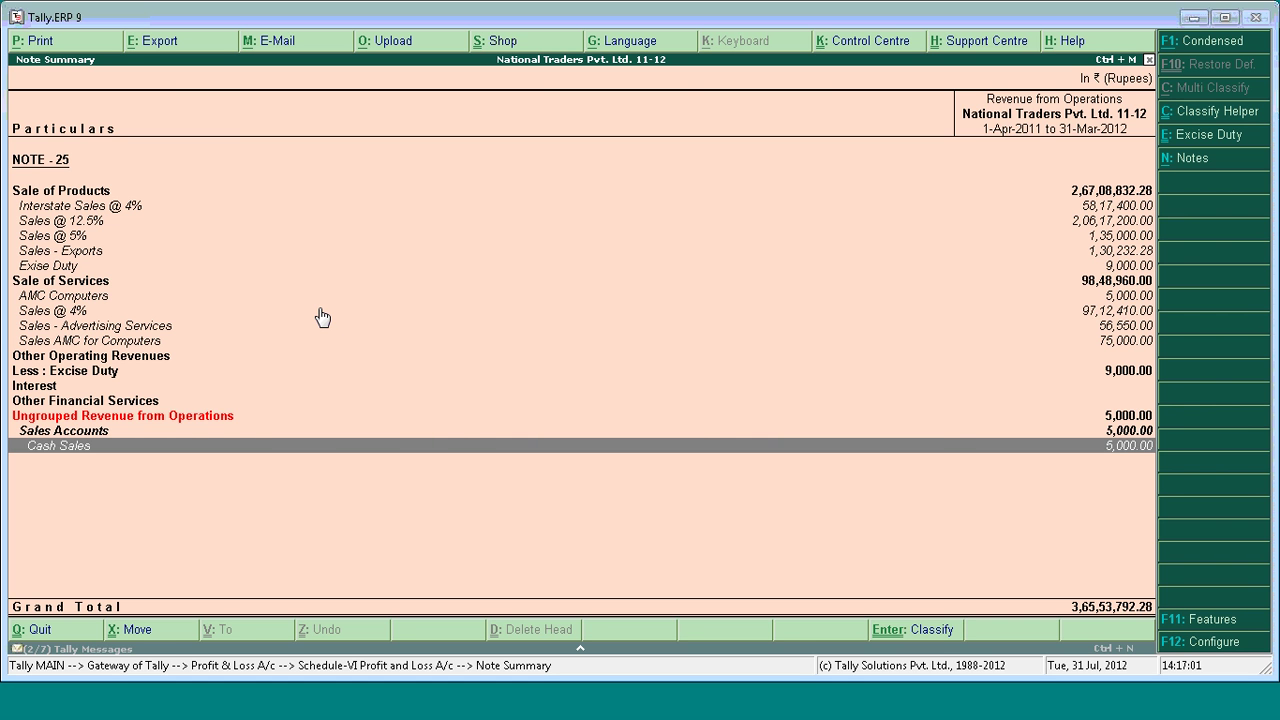
pyautogui.press('Up')
pyautogui.press('Up')
pyautogui.press('Up')
pyautogui.press('Up')
pyautogui.press('Up')
pyautogui.press('Up')
pyautogui.press('Up')
pyautogui.press('Up')
pyautogui.press('Up')
pyautogui.press('Up')
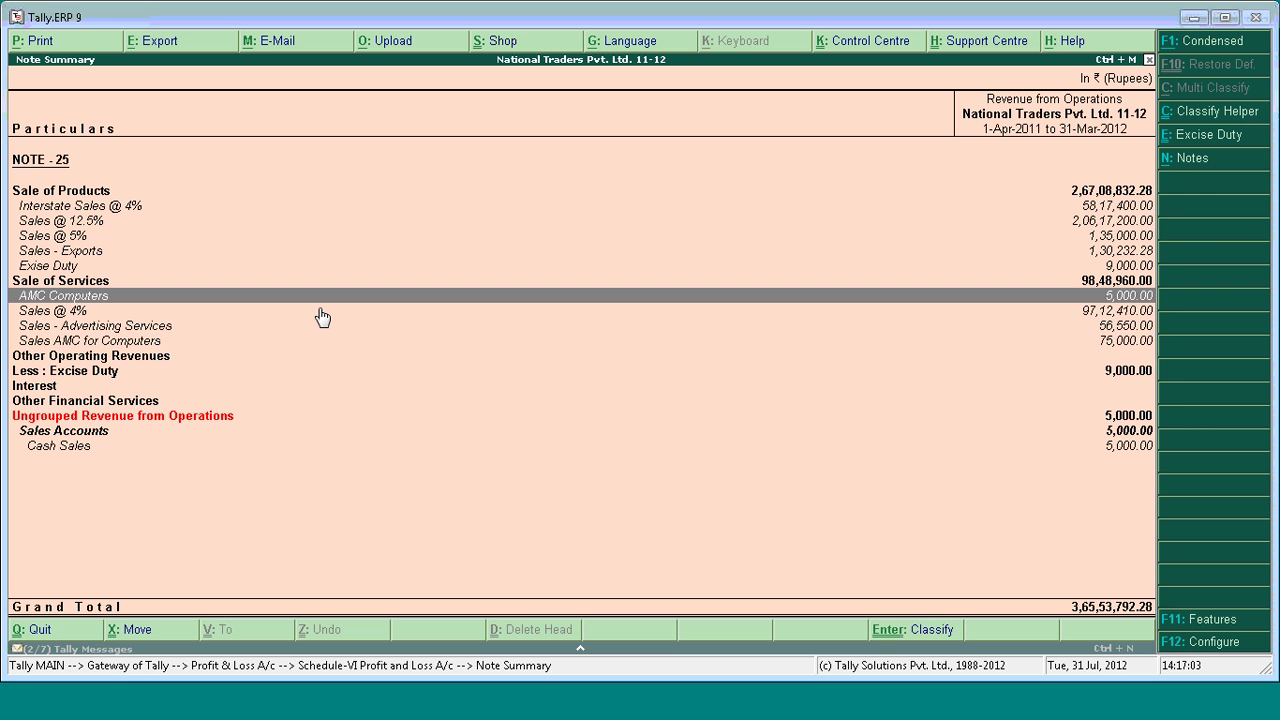
pyautogui.press('Down')
pyautogui.press('Down')
pyautogui.press('Down')
pyautogui.press('Down')
pyautogui.press('Down')
pyautogui.press('Down')
pyautogui.press('Down')
pyautogui.press('Down')
pyautogui.press('Down')
pyautogui.press('Down')
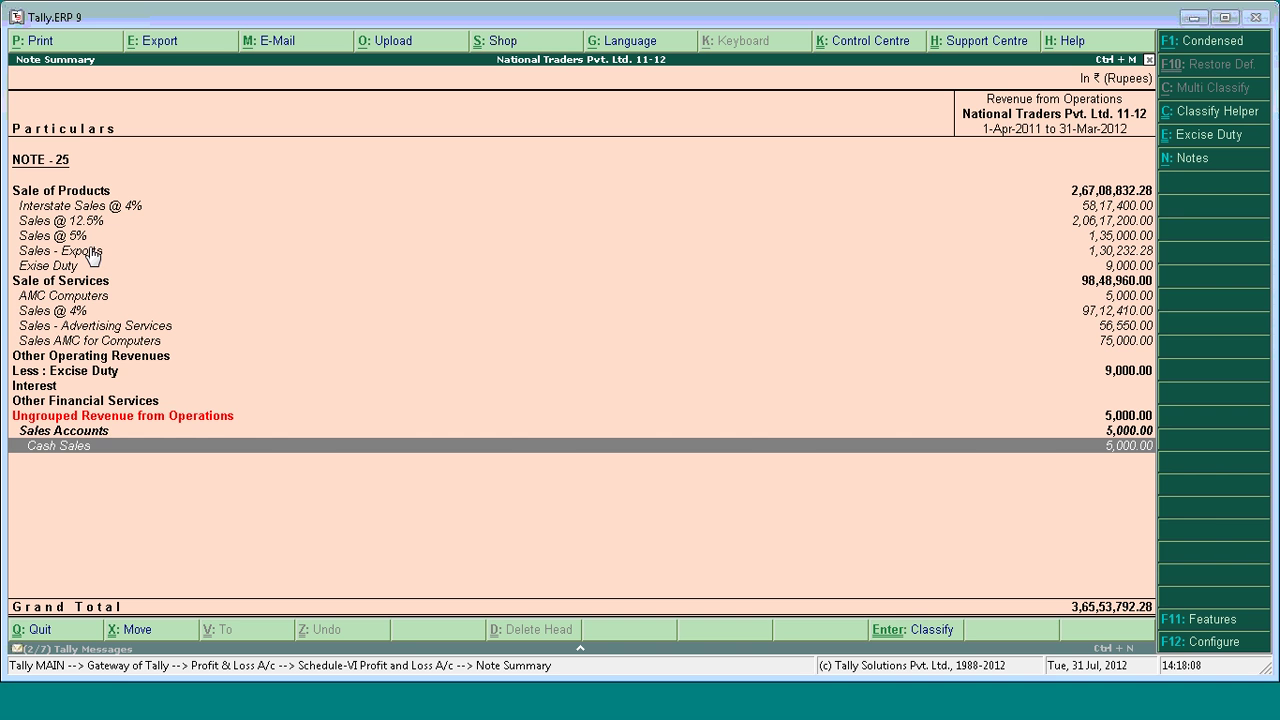
# - Move the Cash Sales ledger from Ungrouped Revenue from Operations to the Sale of Products head
pyautogui.click(83, 455)
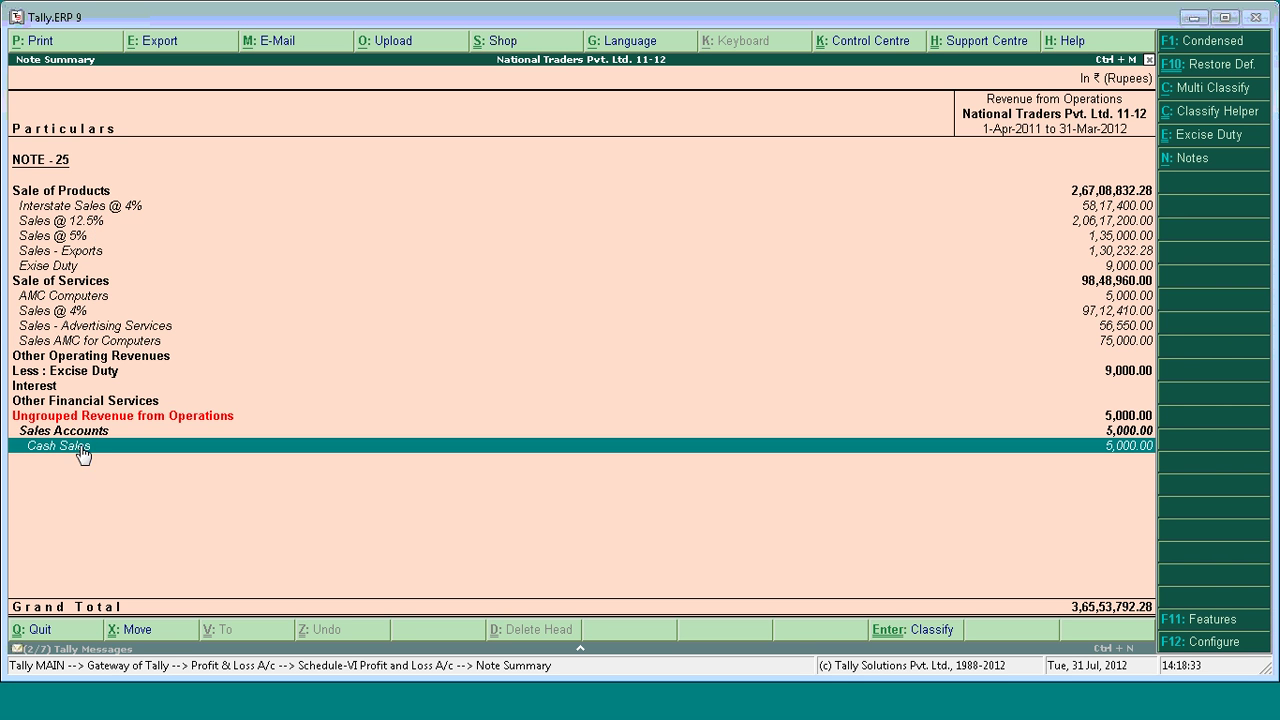
pyautogui.click(152, 643)
pyautogui.hotkey('alt', 'x')
pyautogui.press('Up')
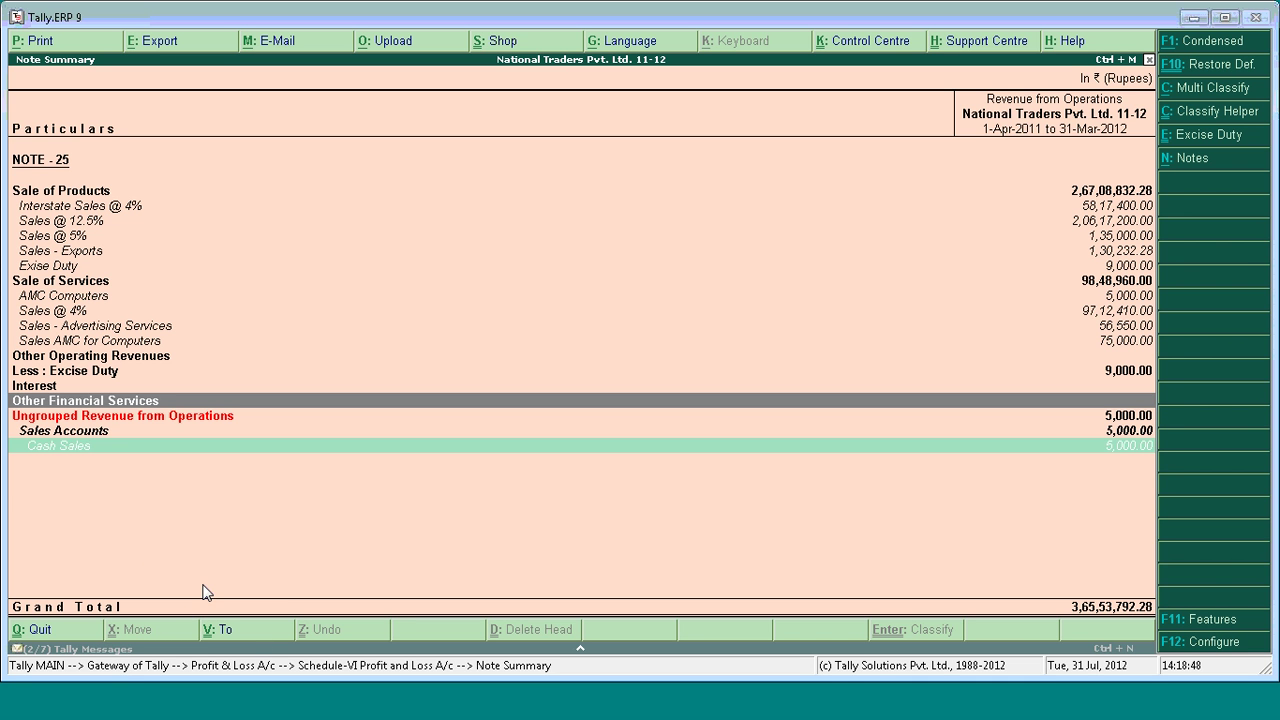
pyautogui.press('Up')
pyautogui.press('Up')
pyautogui.press('Up')
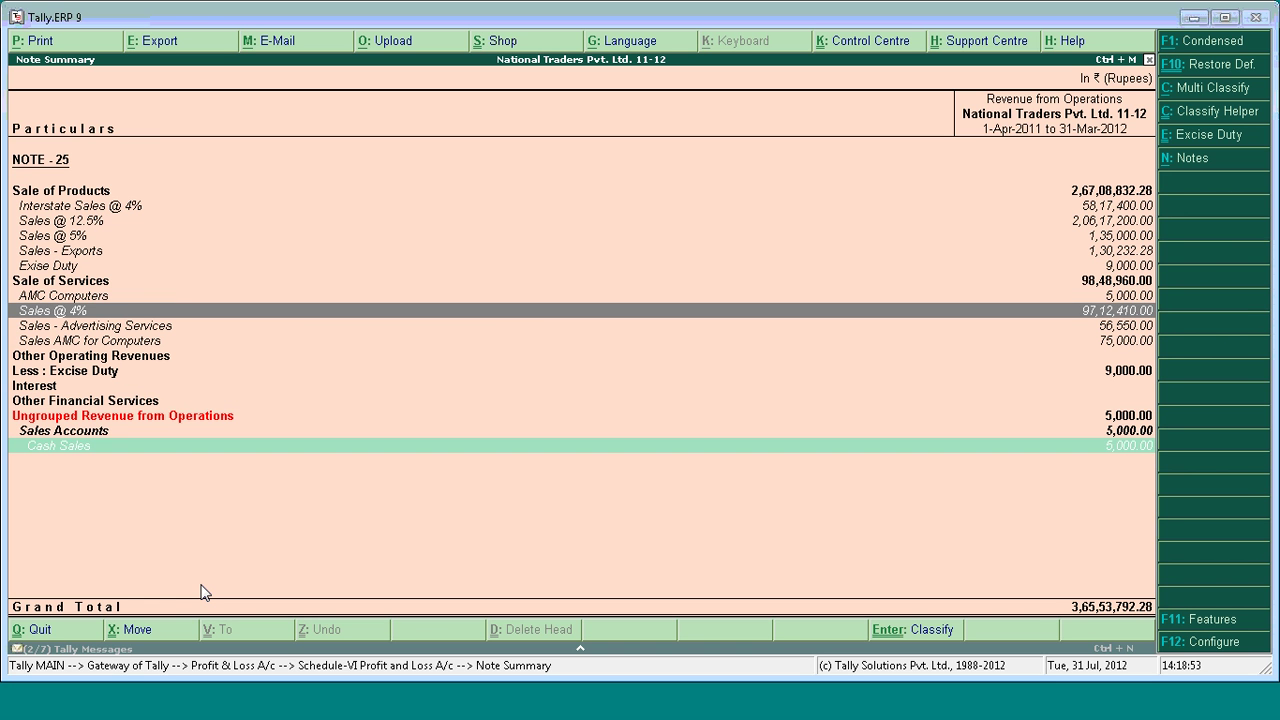
pyautogui.press('Up')
pyautogui.press('Down')
pyautogui.press('Down')
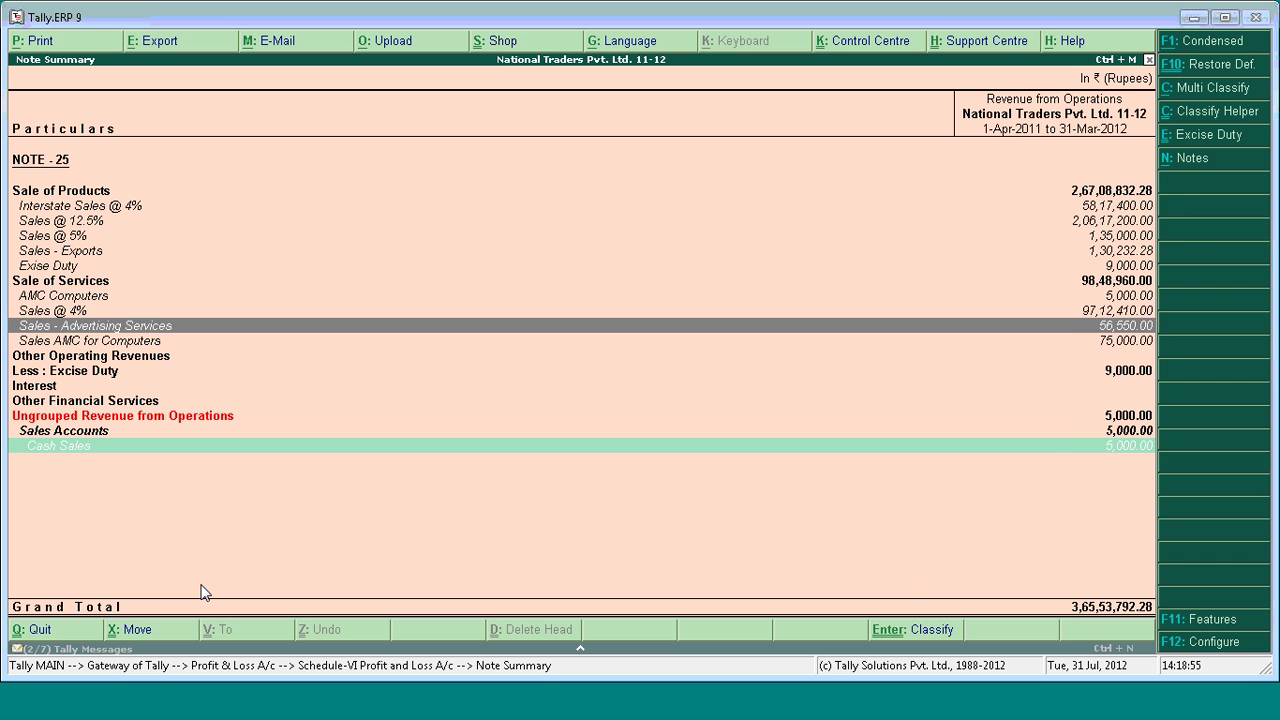
pyautogui.press('Up')
pyautogui.press('Up')
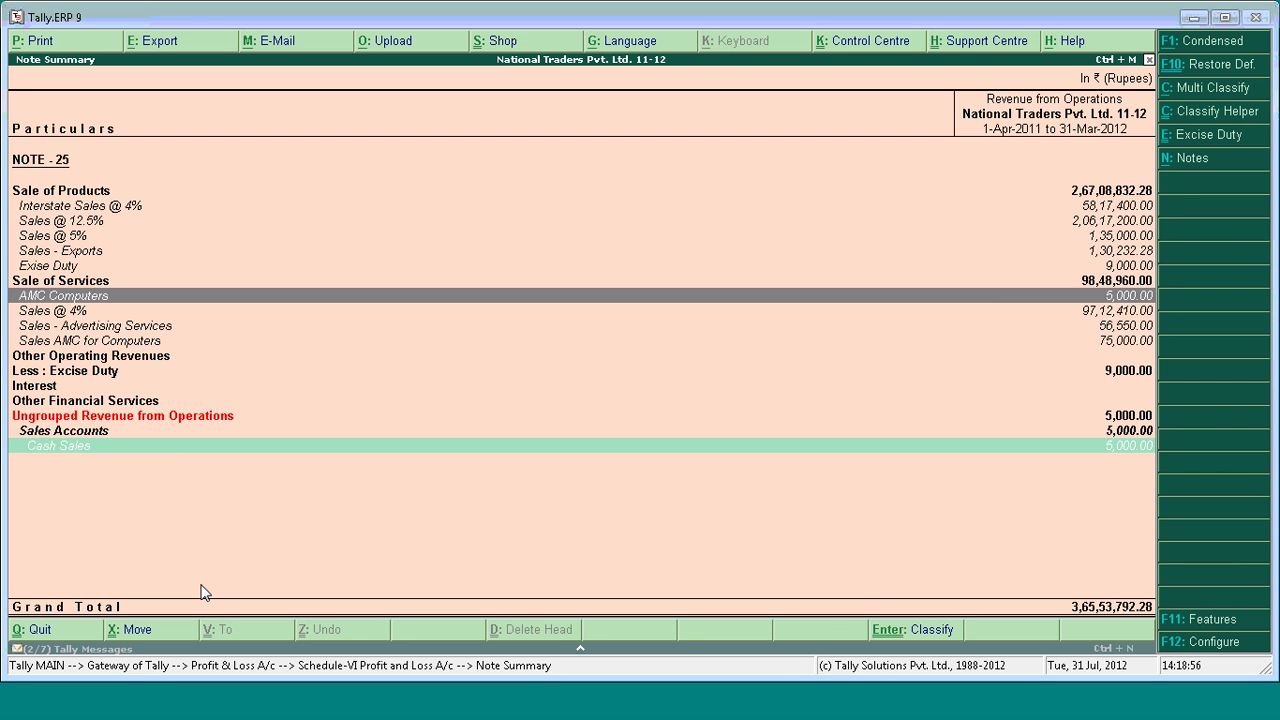
pyautogui.press('Up')
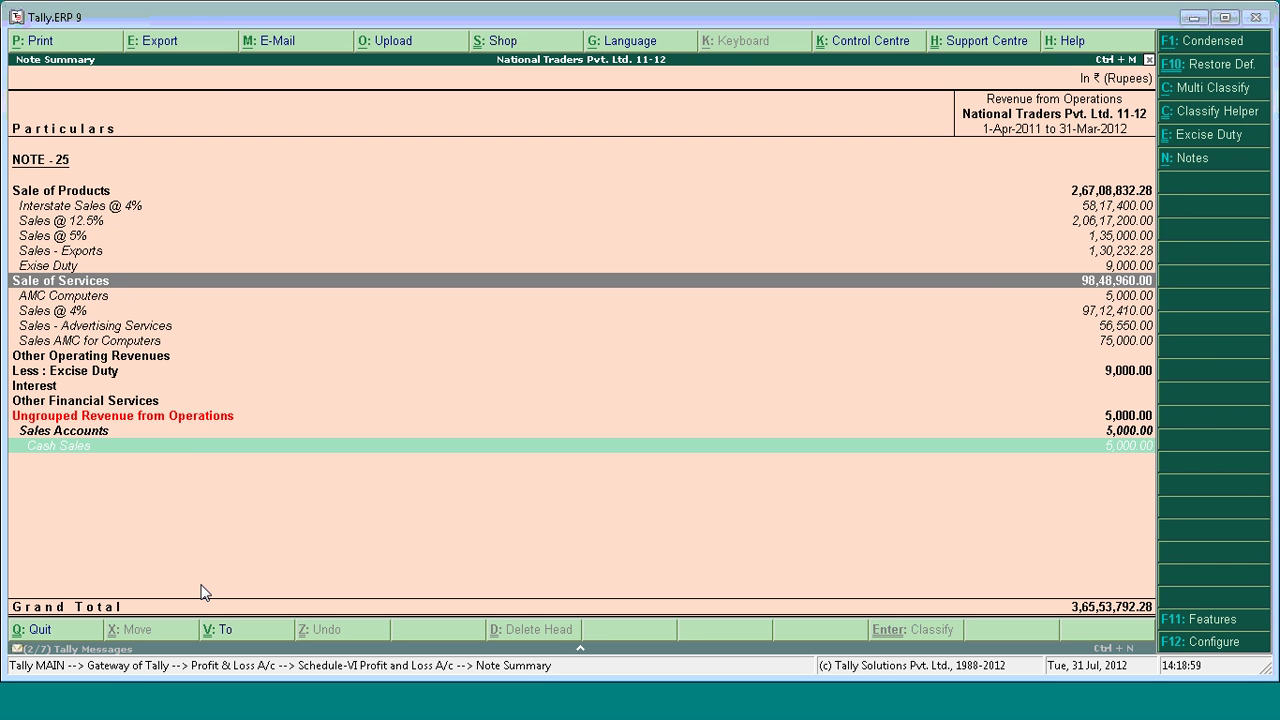
pyautogui.press('Up')
pyautogui.press('Up')
pyautogui.press('Up')
pyautogui.press('Up')
pyautogui.press('Up')
pyautogui.press('Up')
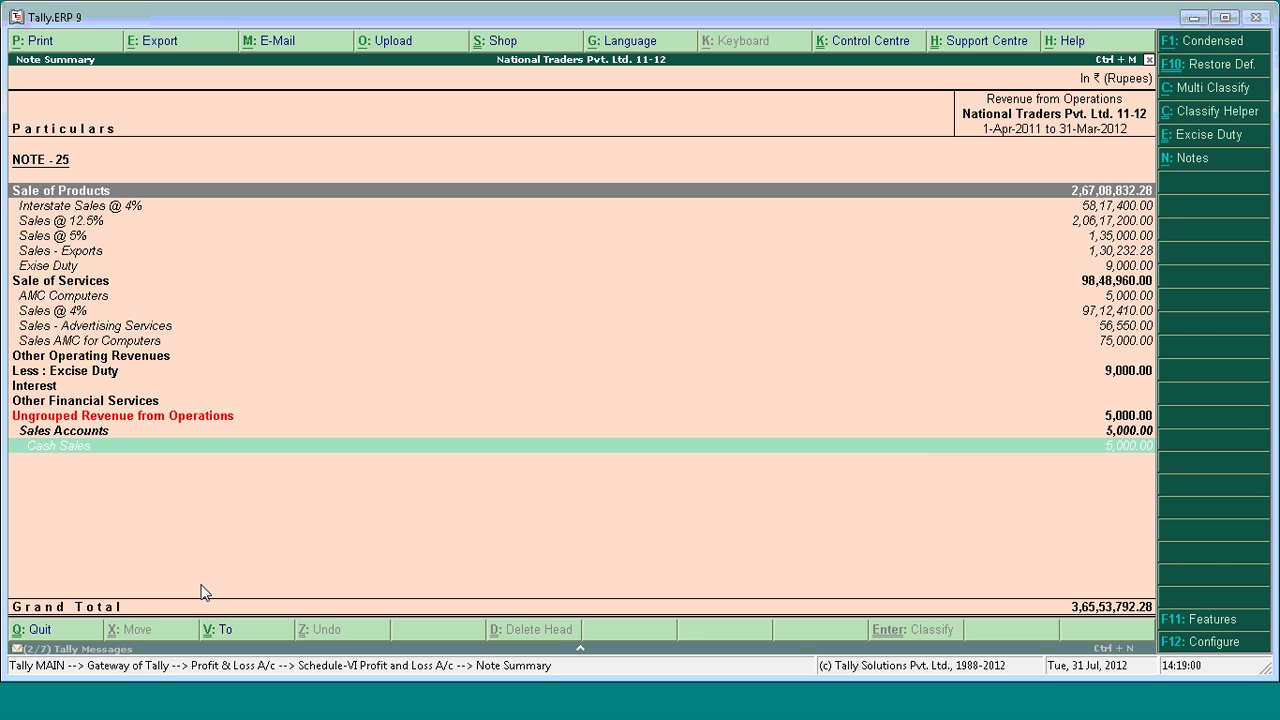
pyautogui.press('Down')
pyautogui.press('Down')
pyautogui.press('Down')
pyautogui.press('Up')
pyautogui.press('Up')
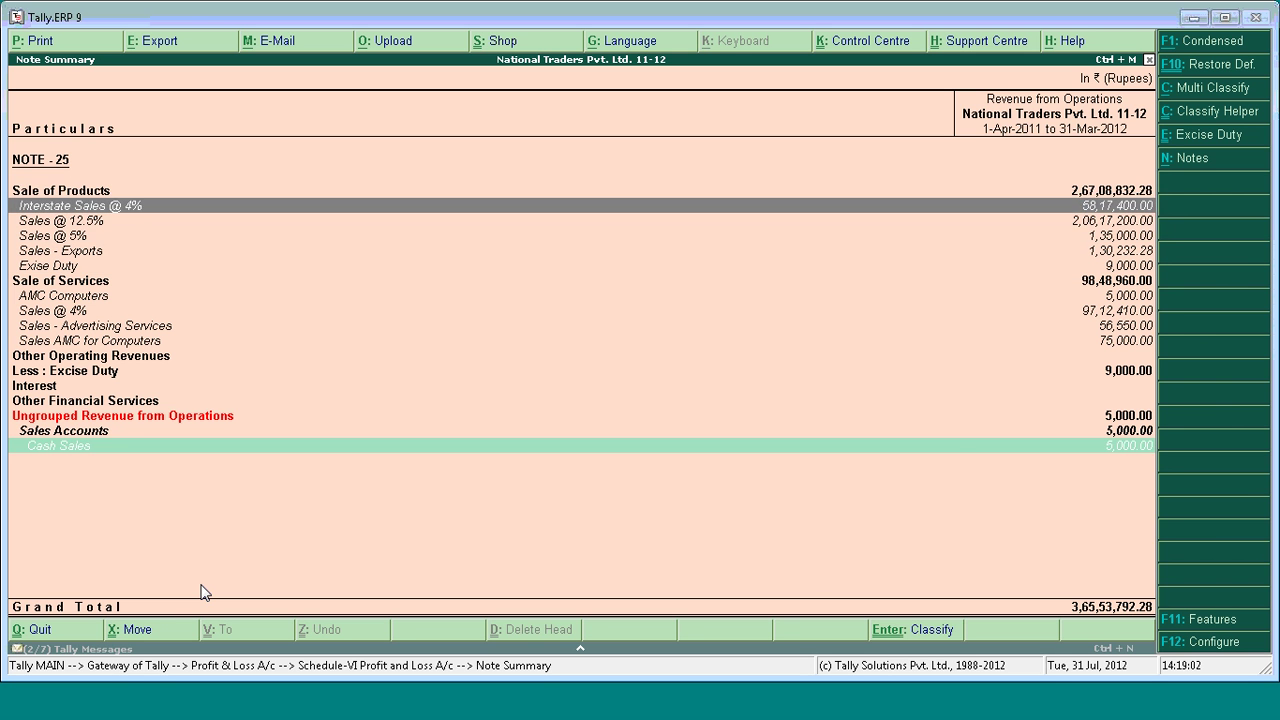
pyautogui.press('Up')
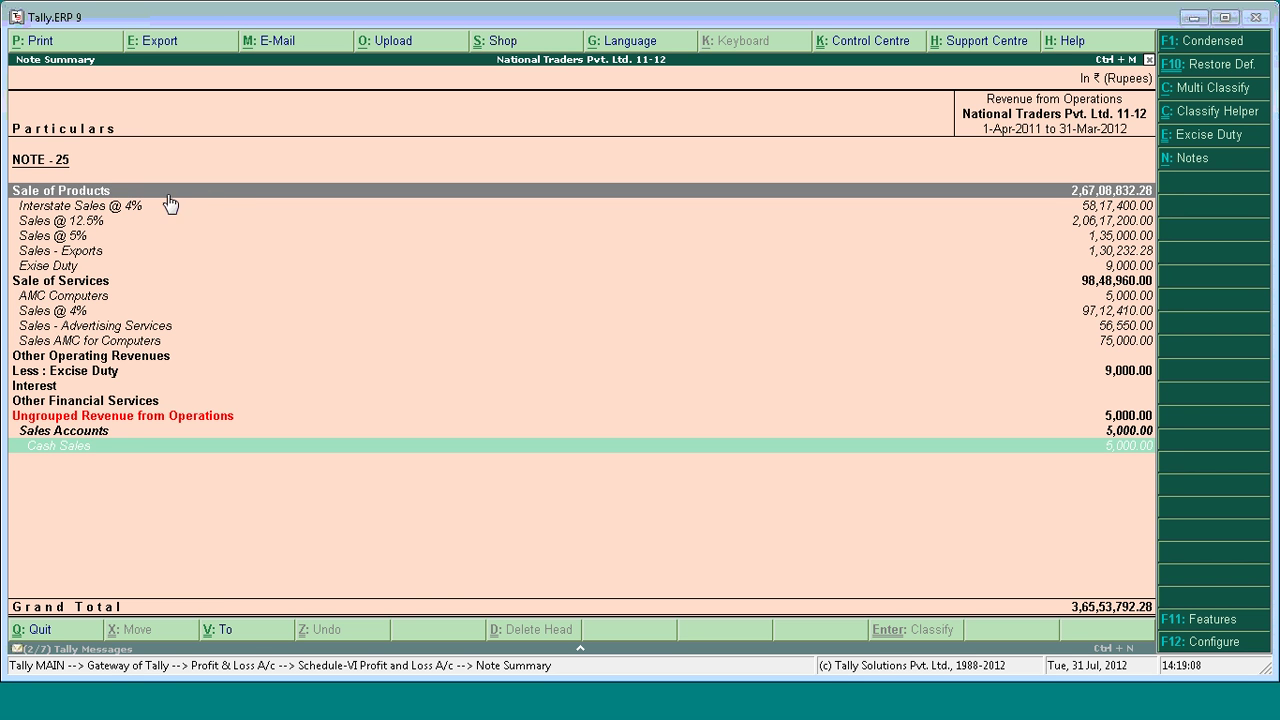
pyautogui.click(235, 633)
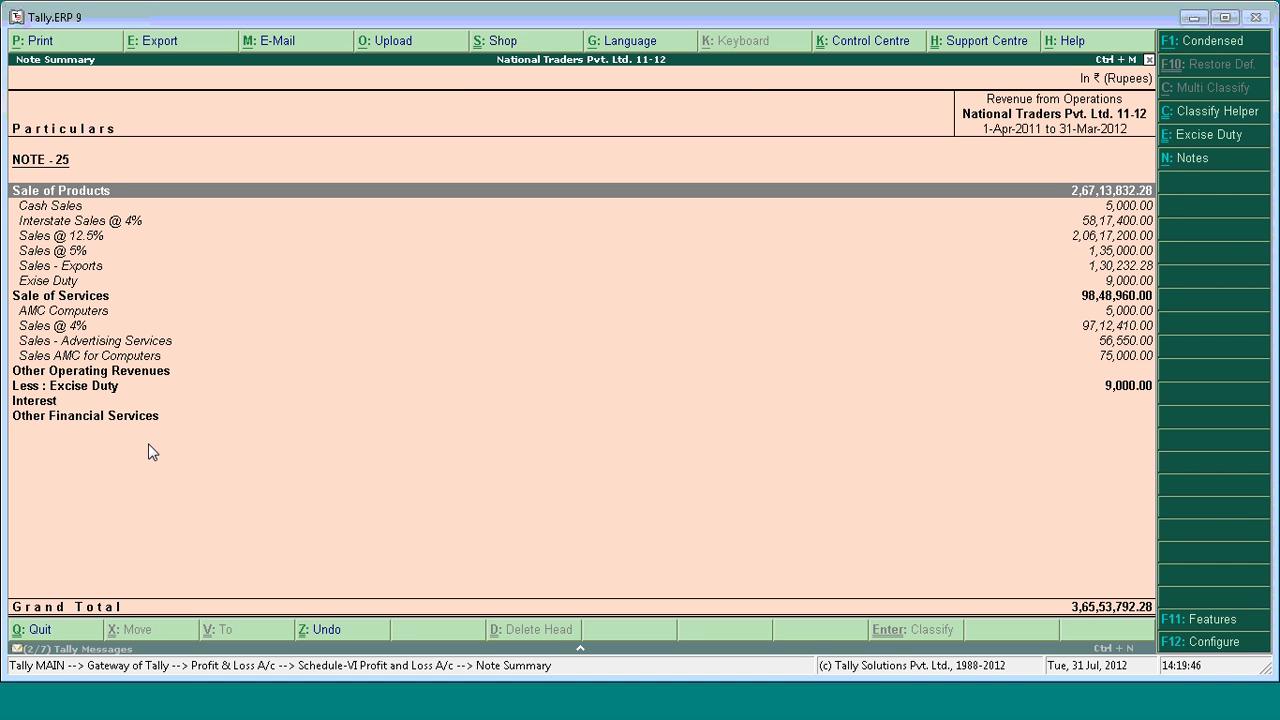
# - Undo the move of the Cash Sales ledger to Sale of Products
pyautogui.press('Down')
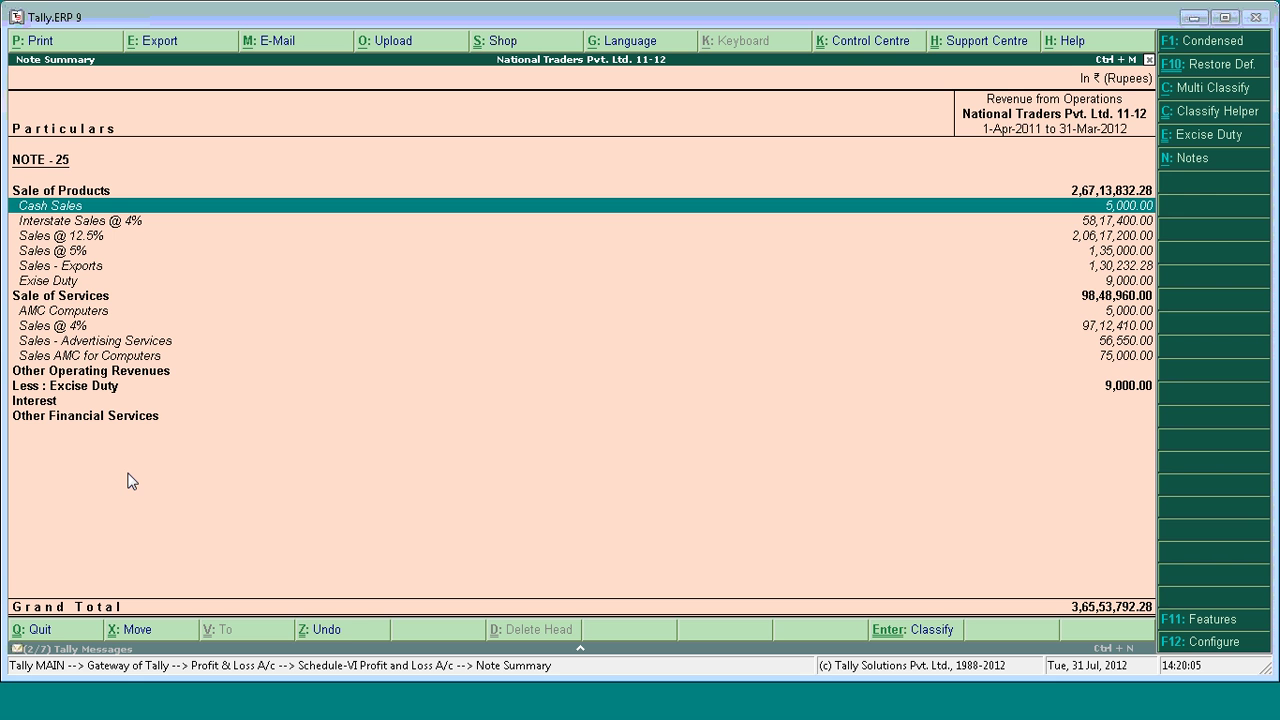
pyautogui.click(350, 635)
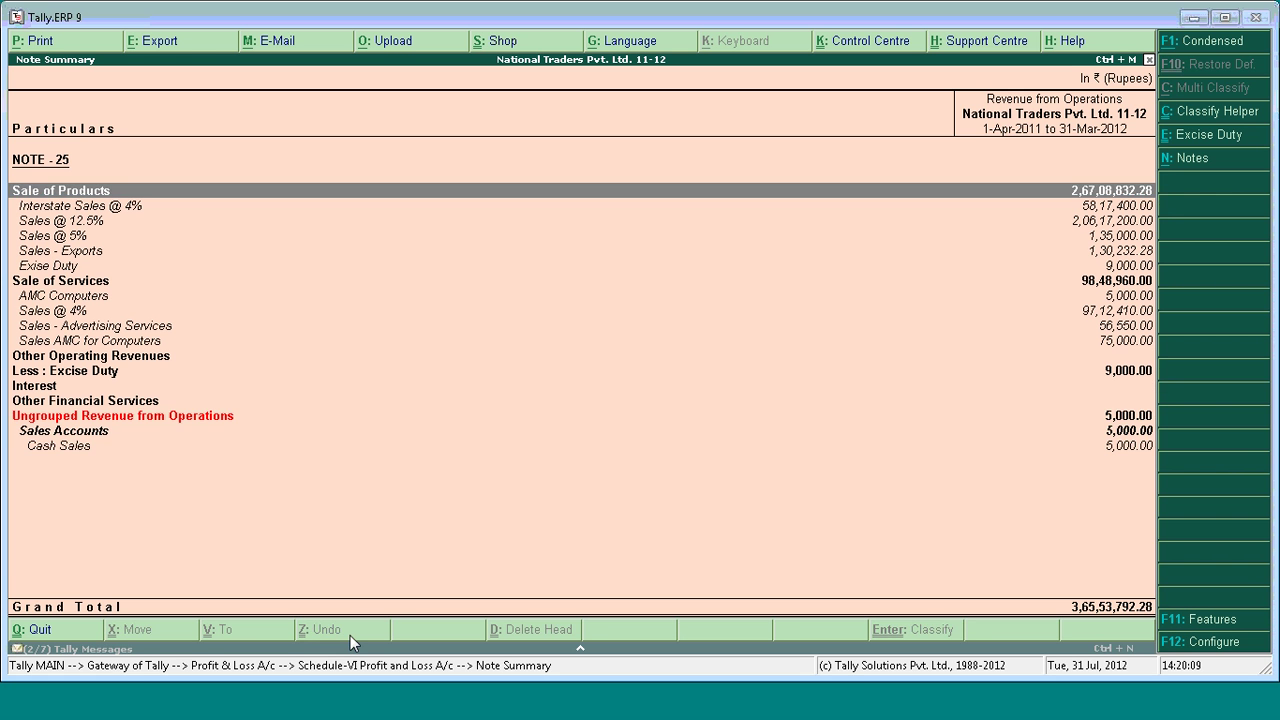
# - Open the Schedule VI classification settings of the Cash Sales ledger under Ungrouped Revenue from Operations
pyautogui.press('Down')
pyautogui.press('Down')
pyautogui.press('Down')
pyautogui.press('Down')
pyautogui.press('Down')
pyautogui.press('Down')
pyautogui.press('Down')
pyautogui.press('Down')
pyautogui.press('Down')
pyautogui.press('Down')
pyautogui.press('Down')
pyautogui.press('Down')
pyautogui.press('Down')
pyautogui.press('Down')
pyautogui.press('Down')
pyautogui.press('Down')
pyautogui.press('Down')
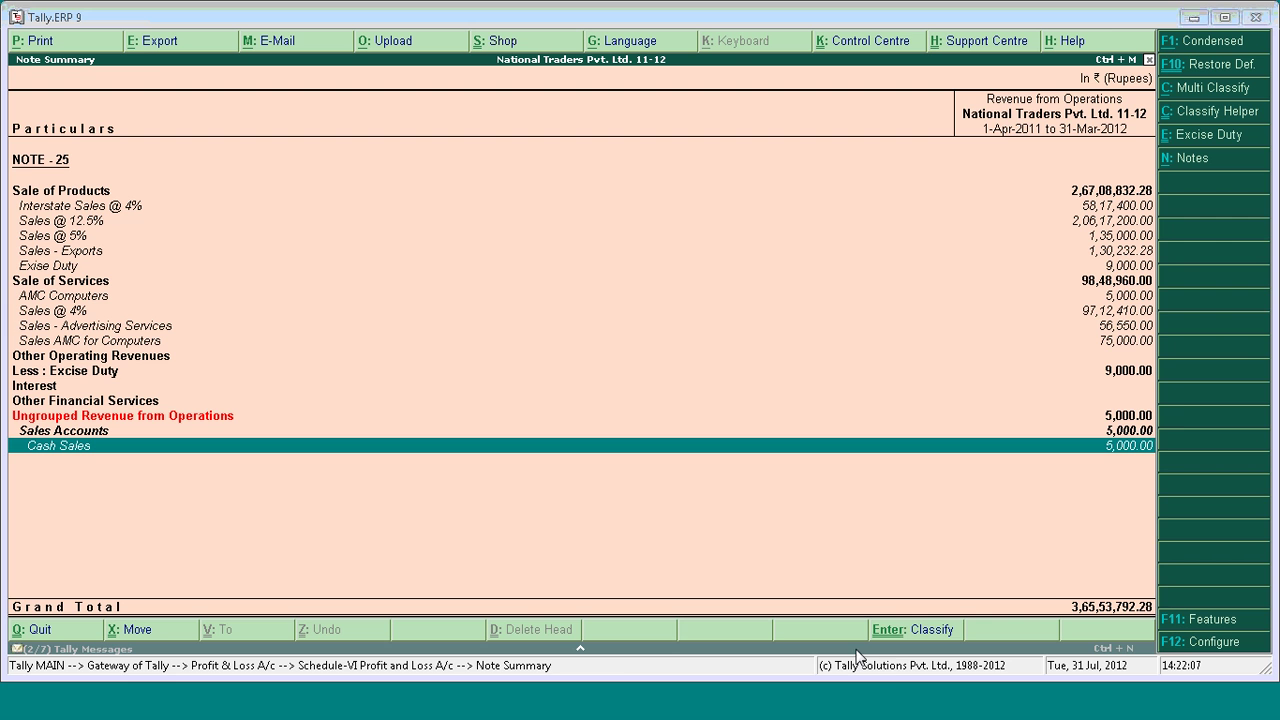
pyautogui.click(884, 628)
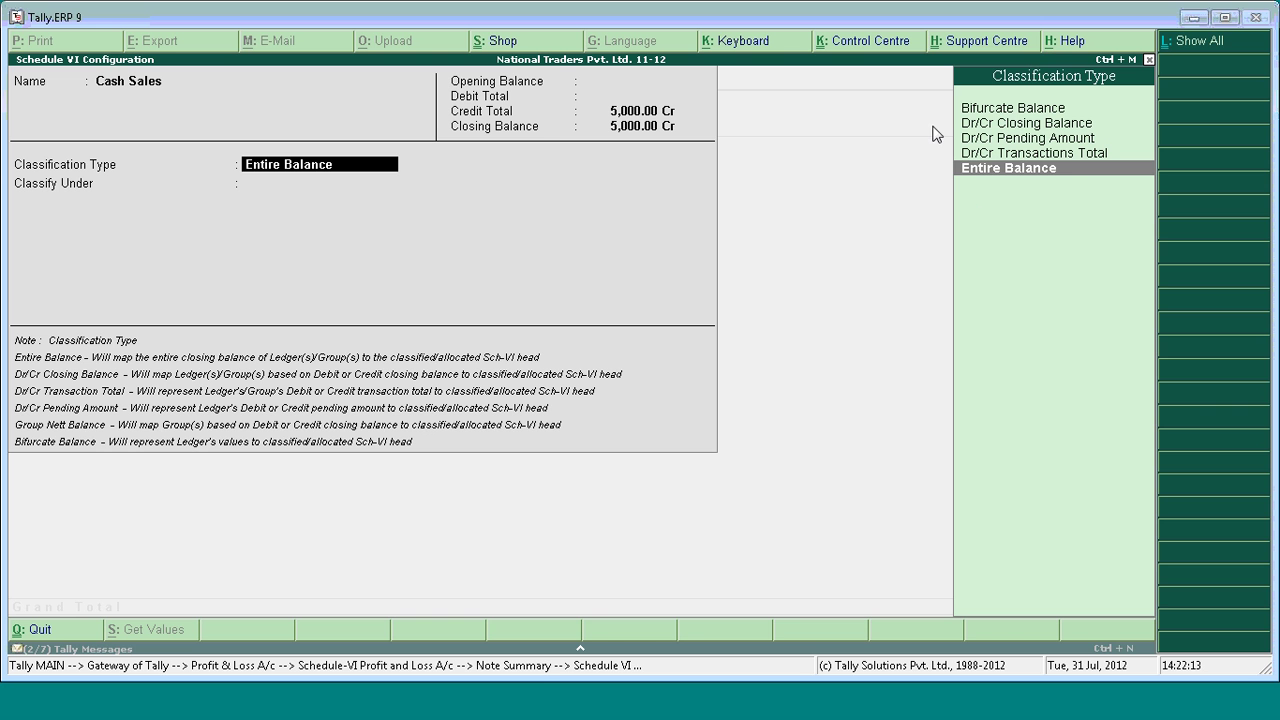
# - Go through the available classification types and choose Bifurcate Balance for the Cash Sales ledger
pyautogui.press('Up')
pyautogui.press('Up')
pyautogui.press('Up')
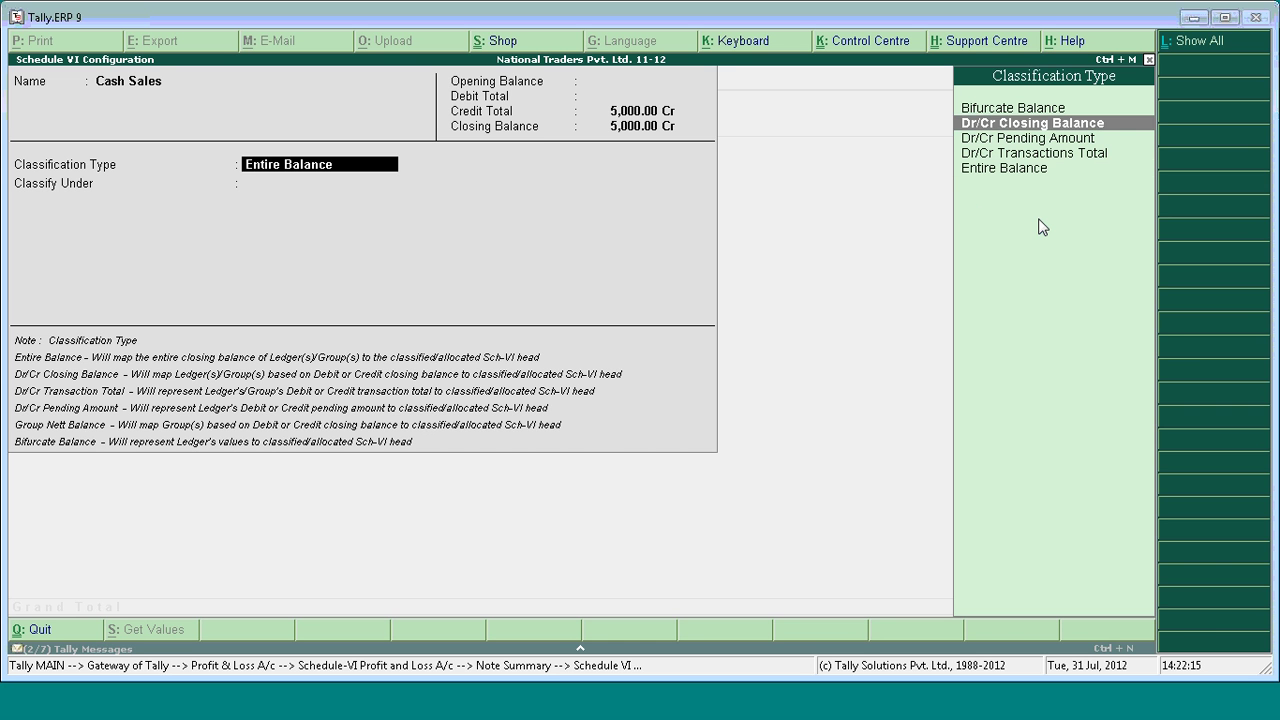
pyautogui.press('Down')
pyautogui.press('Down')
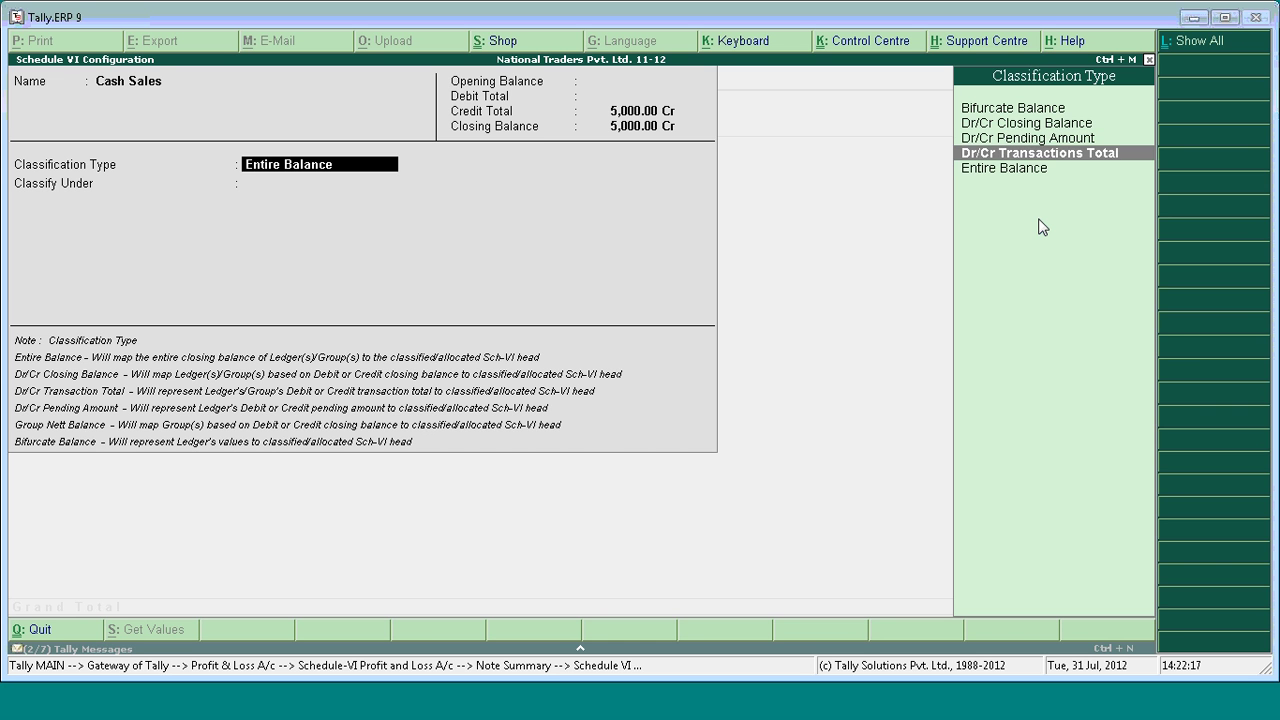
pyautogui.press('Down')
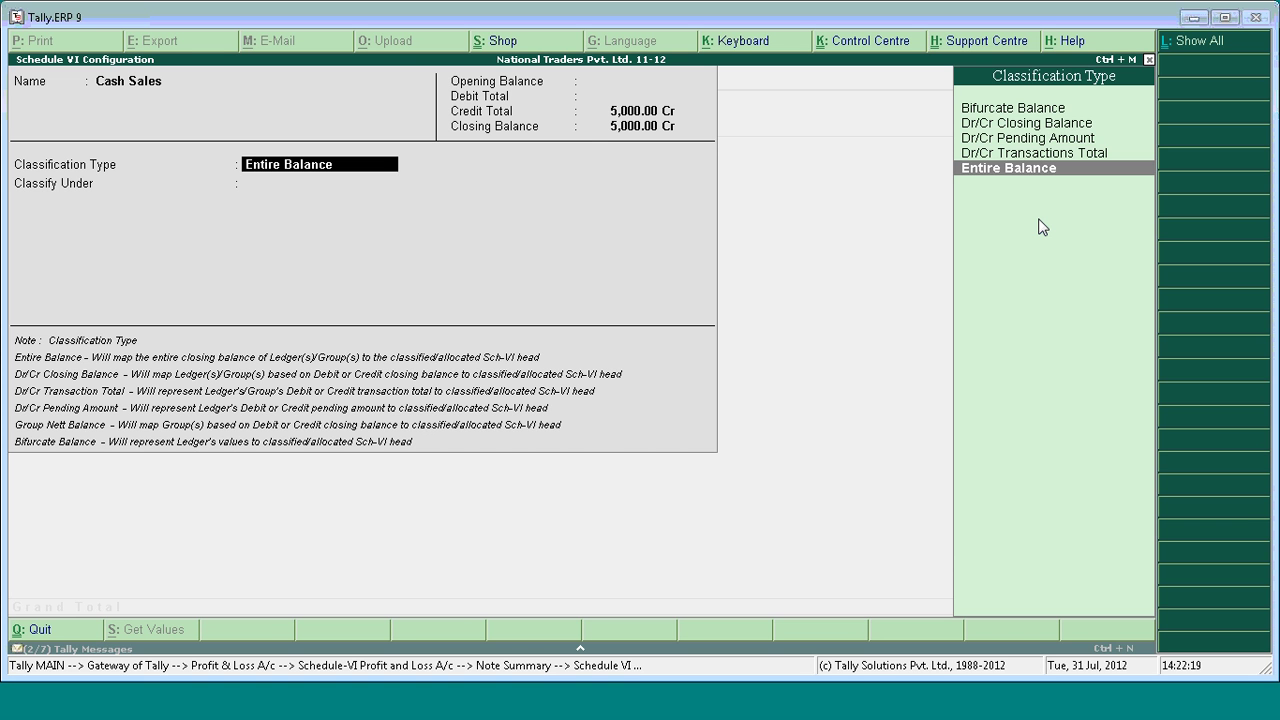
pyautogui.press('Up')
pyautogui.press('Up')
pyautogui.press('Up')
pyautogui.press('Up')
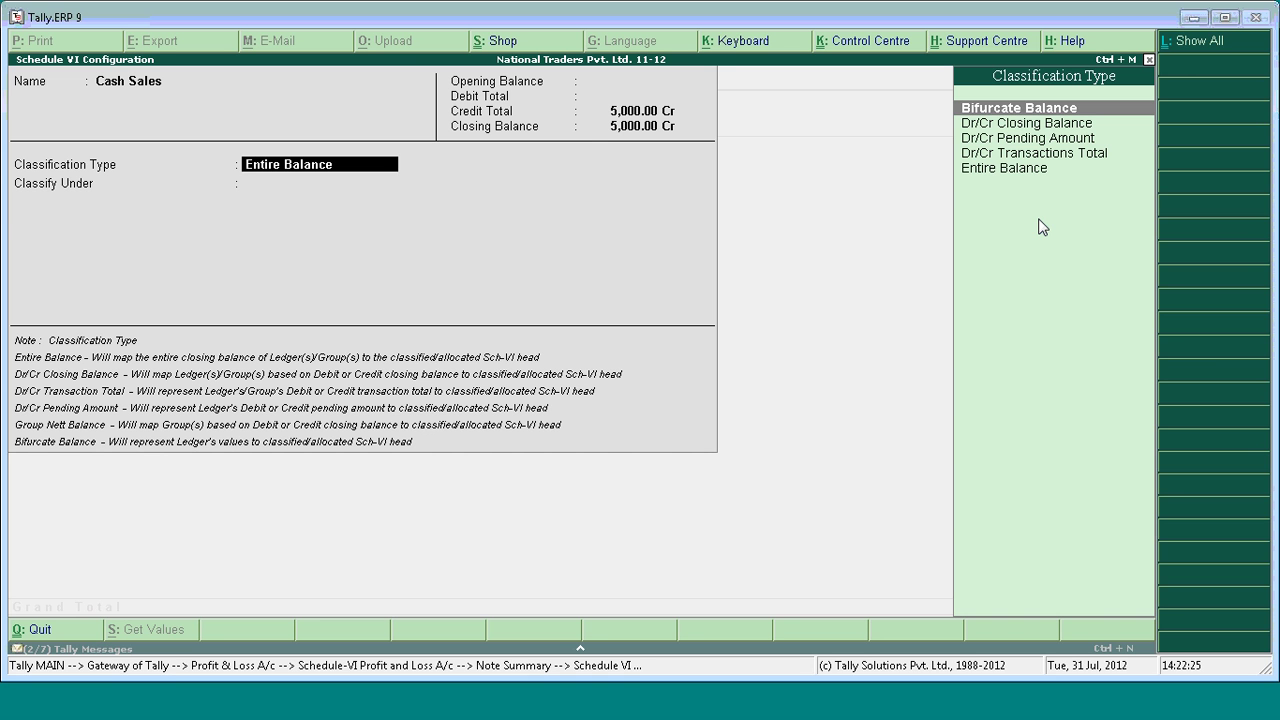
pyautogui.press('Return')
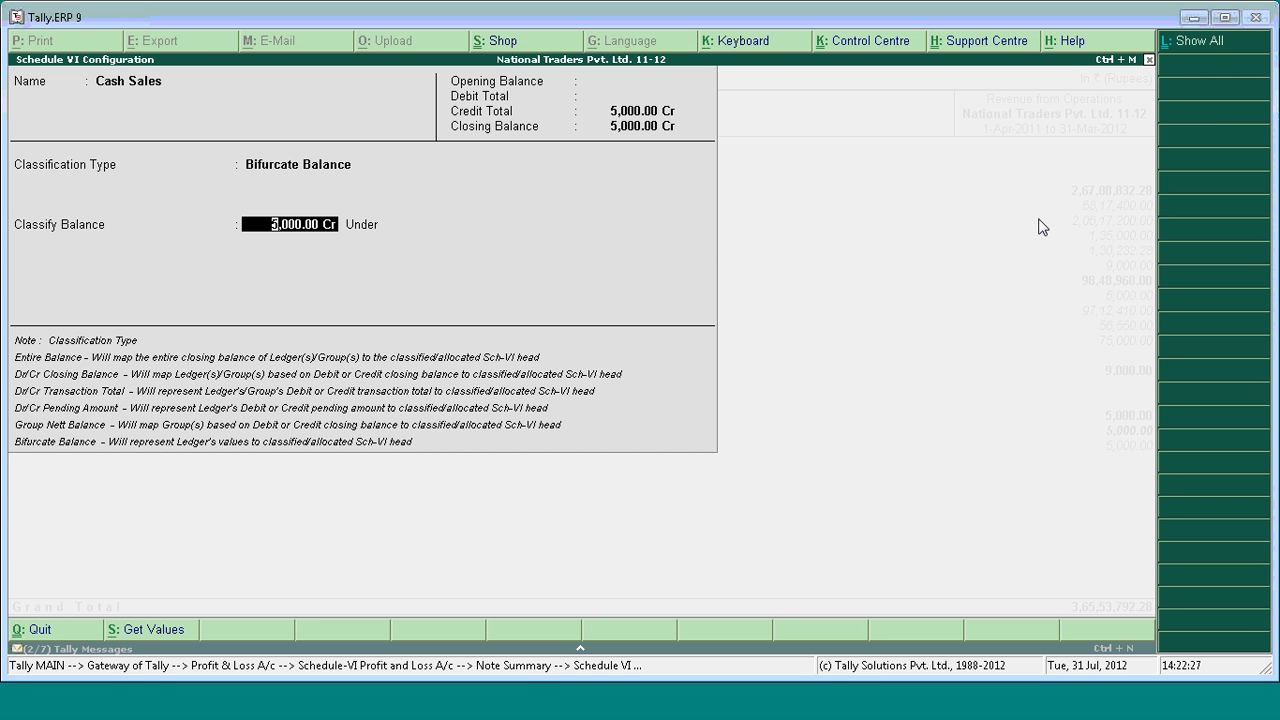
# - List the Cash Sales transactions and read the narration of the vouchers dated 12-1-2012, 15-1-2012 and 31-1-2012
pyautogui.click(164, 634)
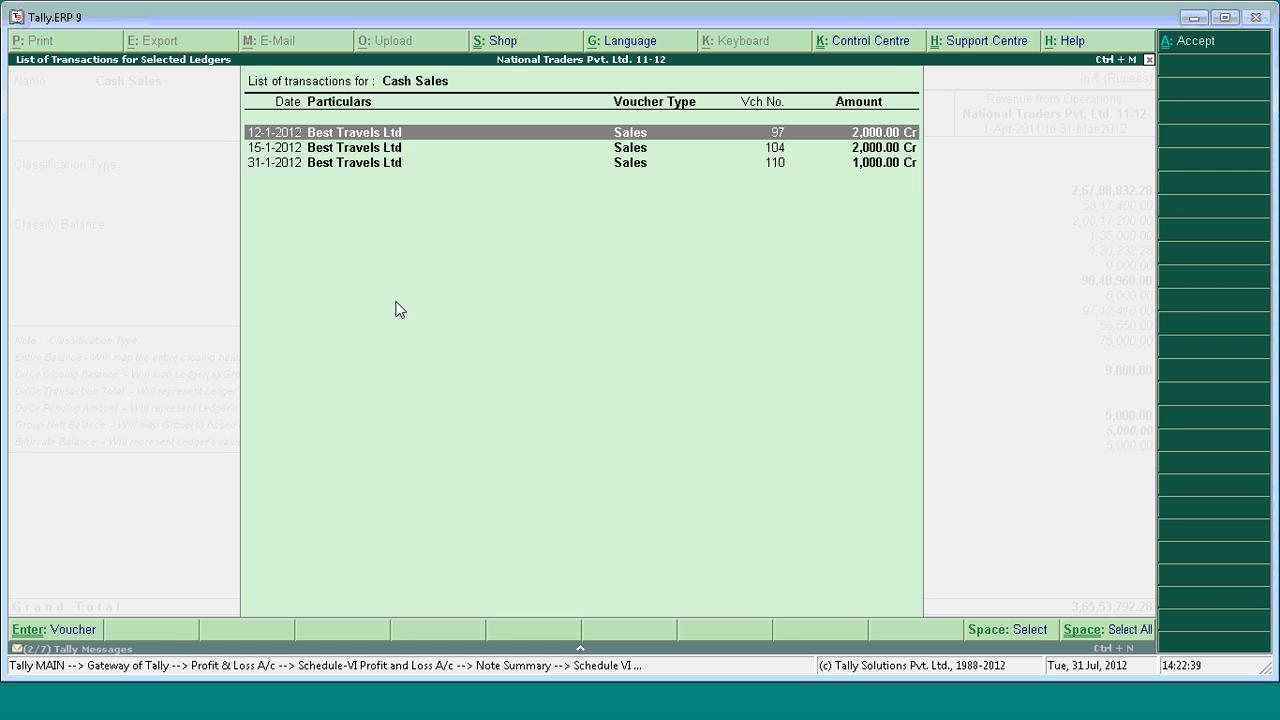
pyautogui.press('Down')
pyautogui.press('Down')
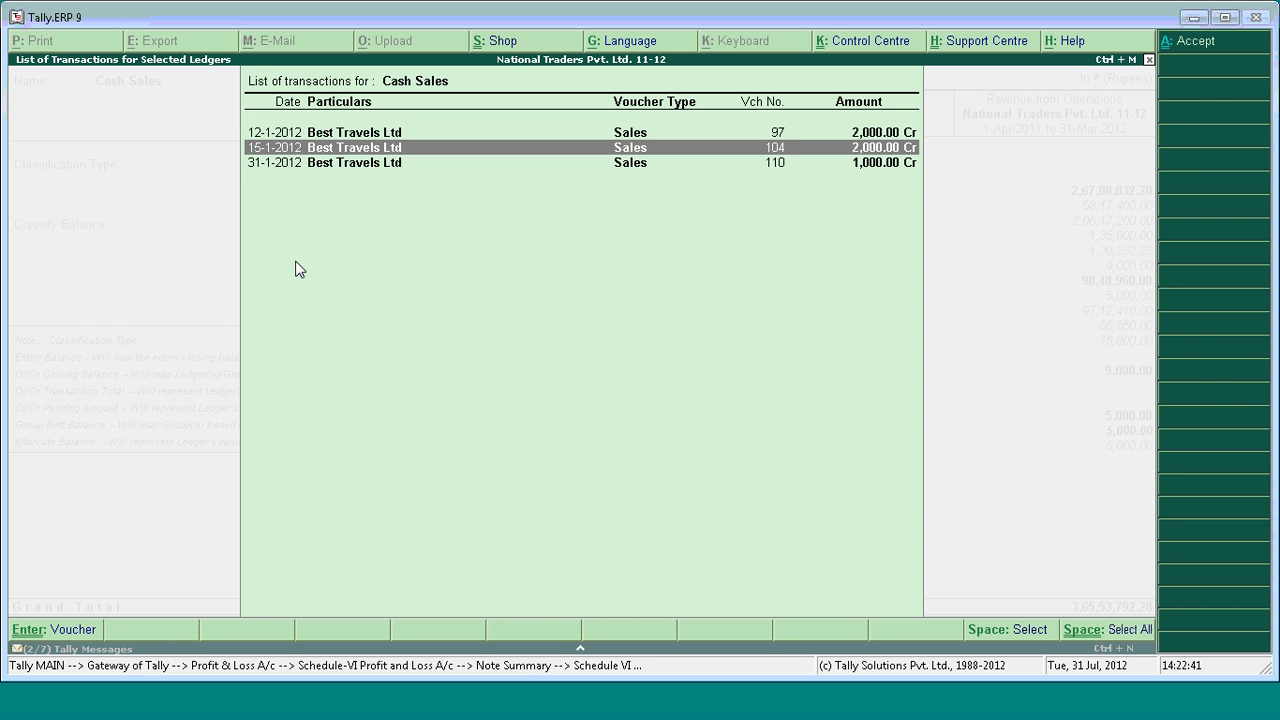
pyautogui.press('Home')
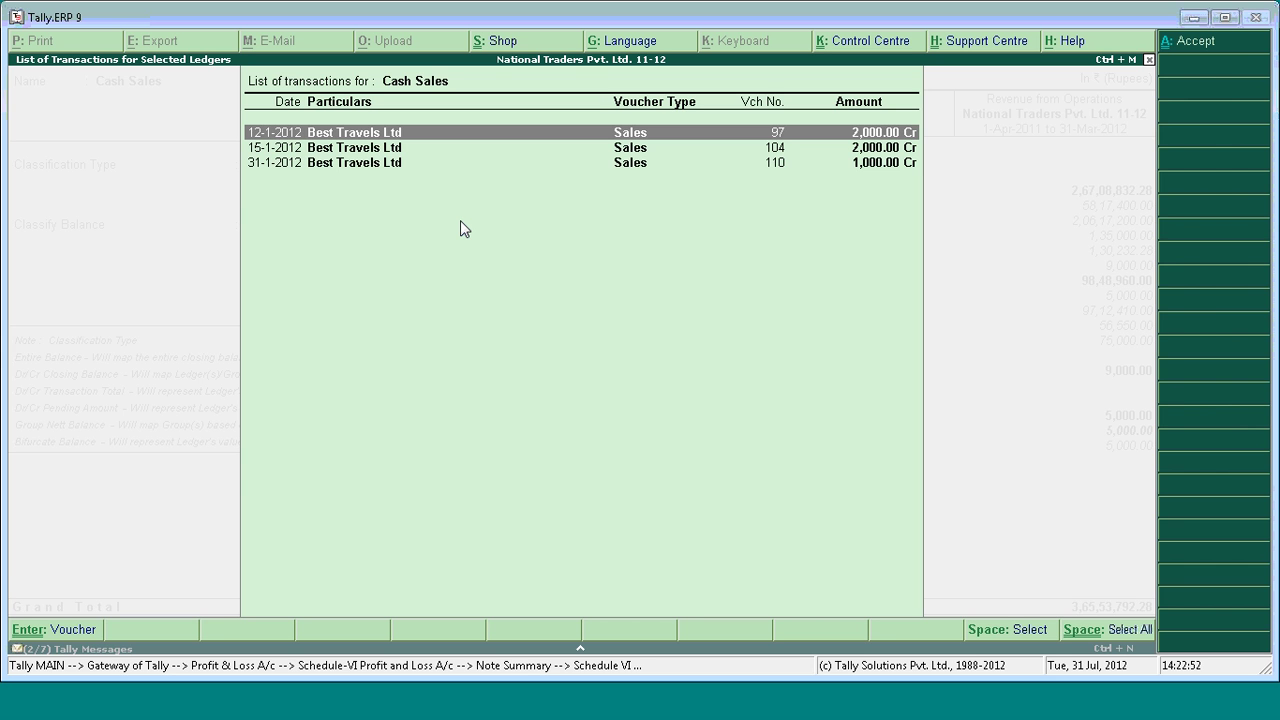
pyautogui.press('Return')
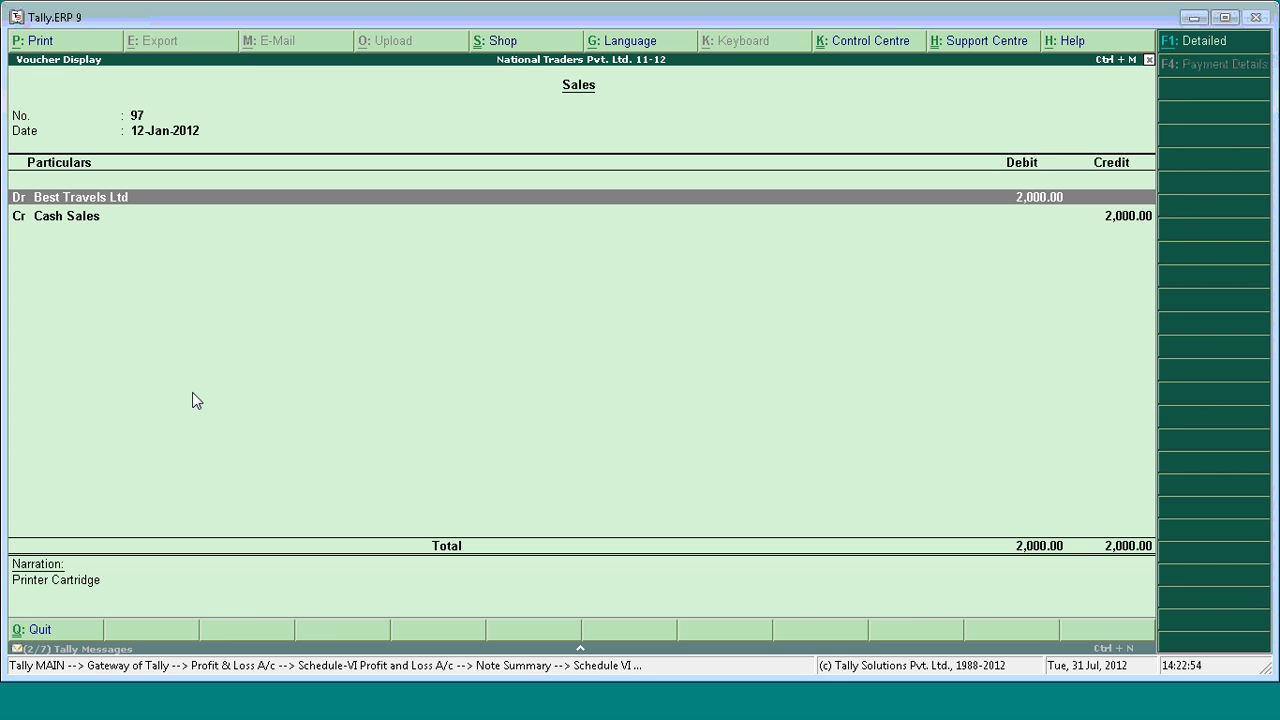
pyautogui.click(50, 632)
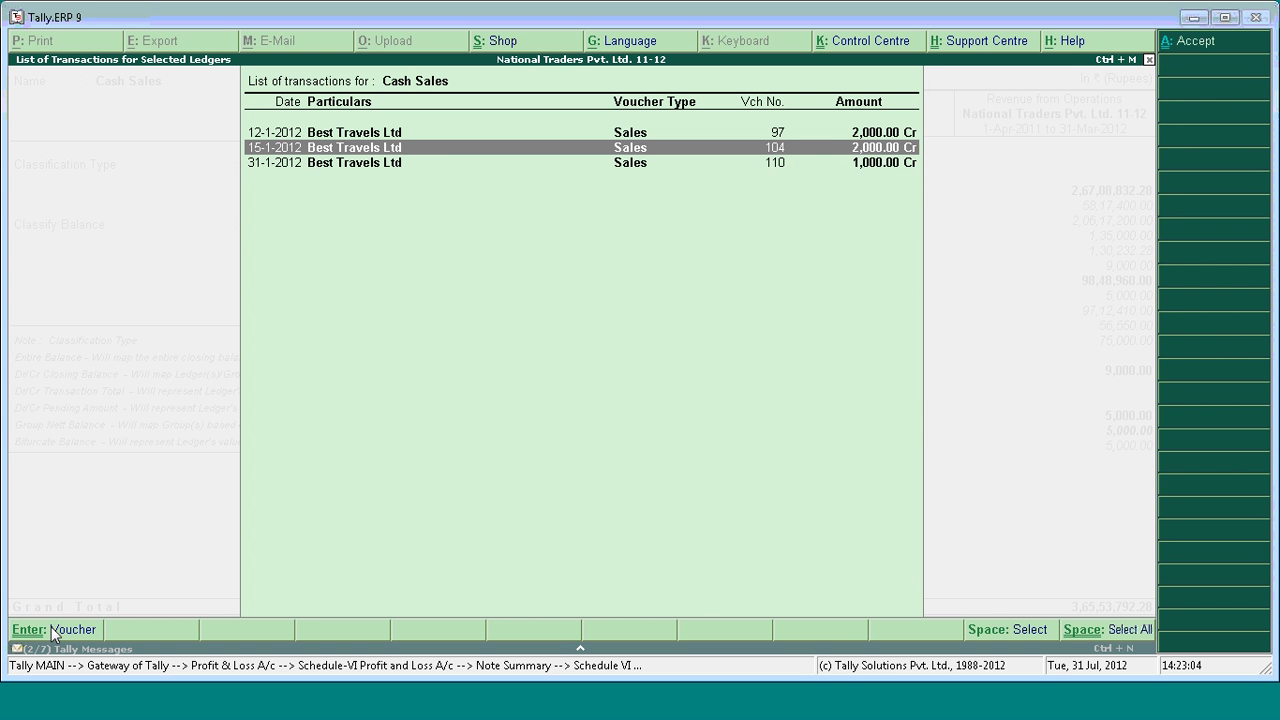
pyautogui.click(52, 632)
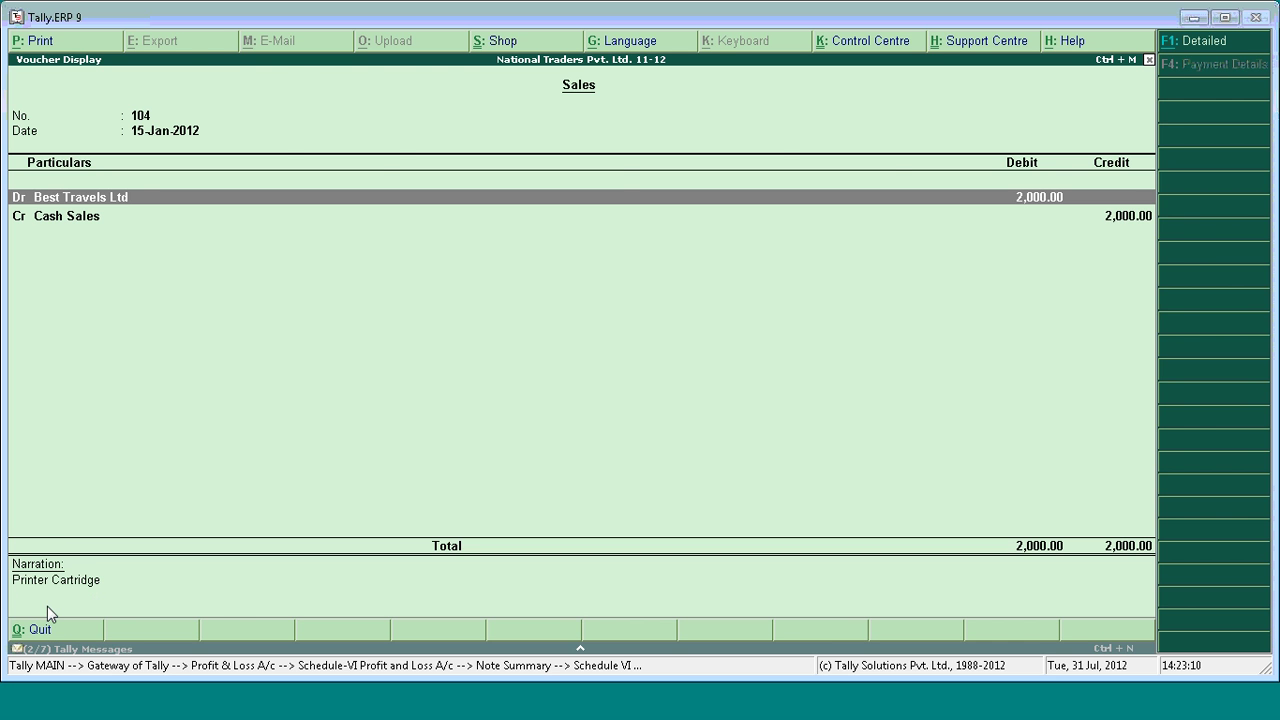
pyautogui.press('Escape')
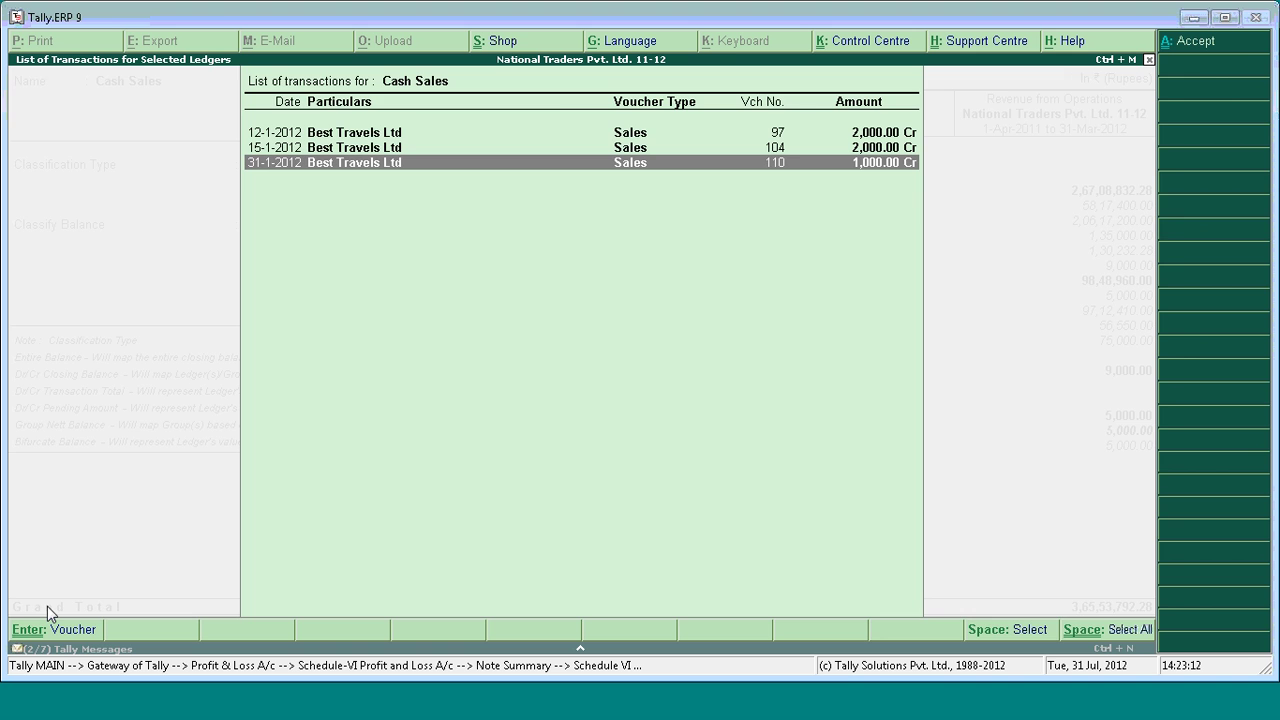
pyautogui.press('Return')
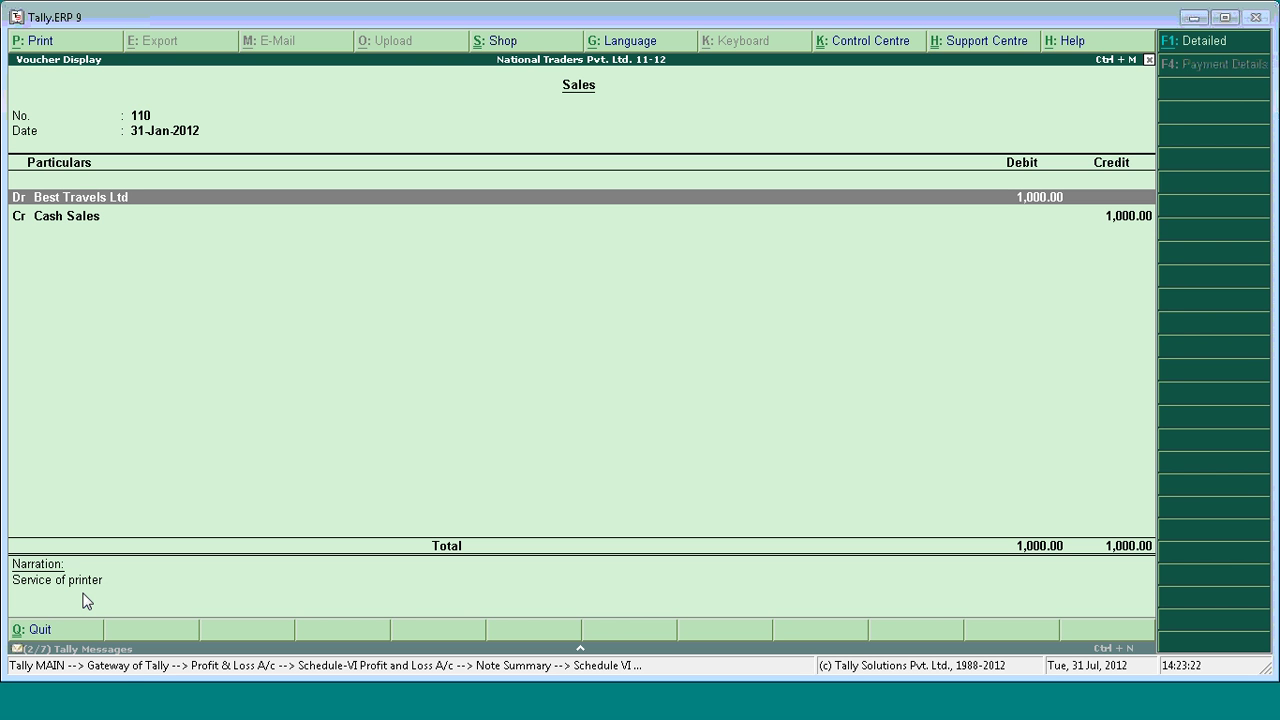
pyautogui.press('Escape')
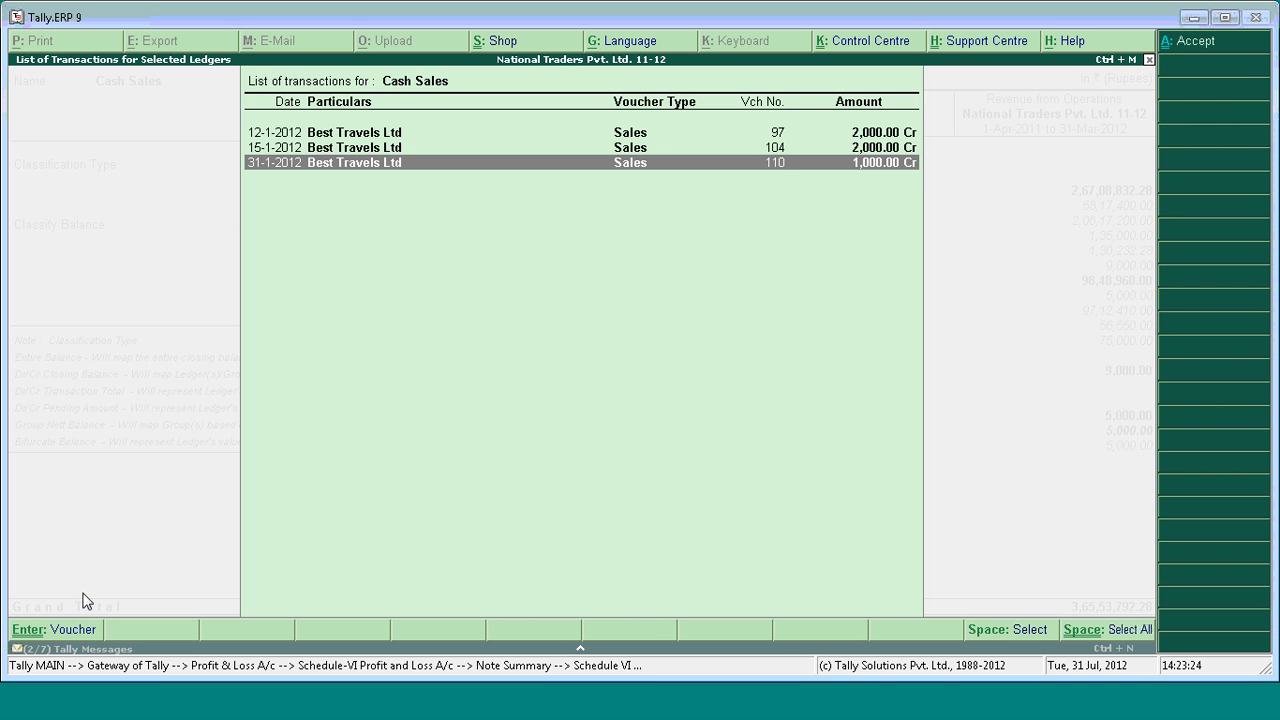
# - Select the 12-1-2012 and 15-1-2012 transactions and accept their amounts as the first balance to classify
pyautogui.press('Up')
pyautogui.press('Up')
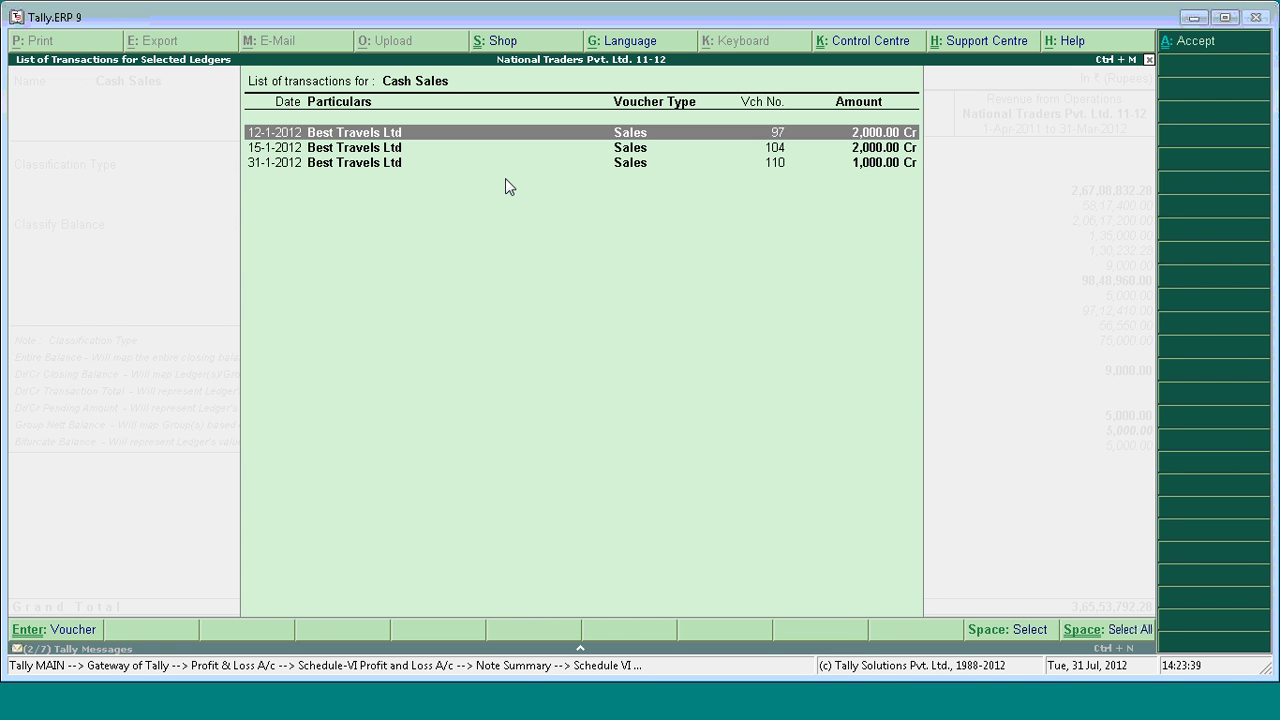
pyautogui.press('space')
pyautogui.press('Down')
pyautogui.press('space')
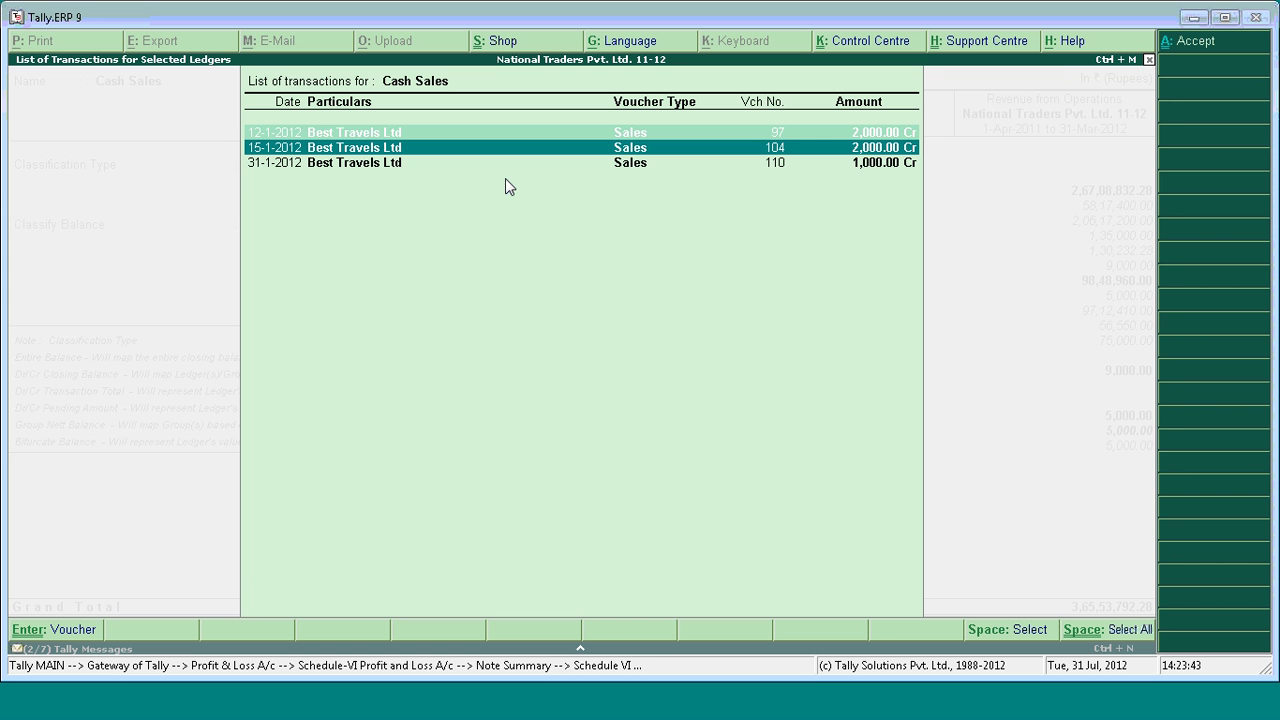
pyautogui.click(1190, 50)
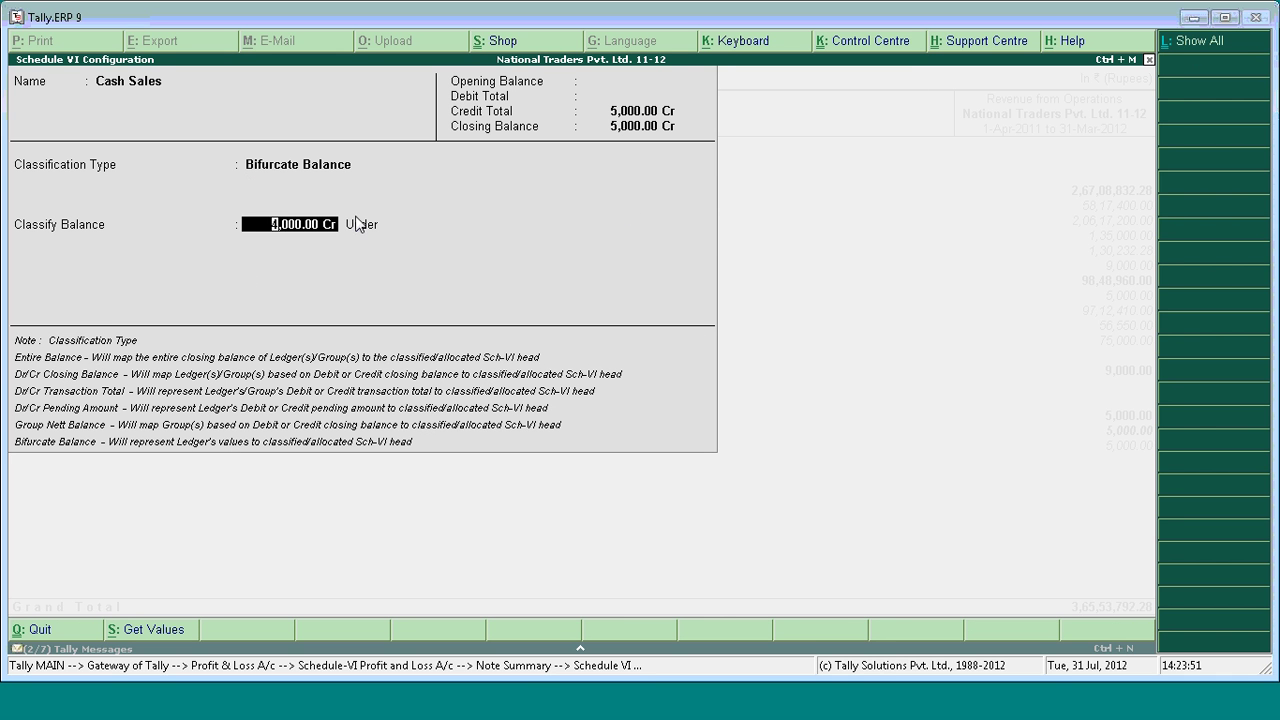
# - Classify the 4,000.00 Cr portion of Cash Sales under Sale of Products
pyautogui.press('Return')
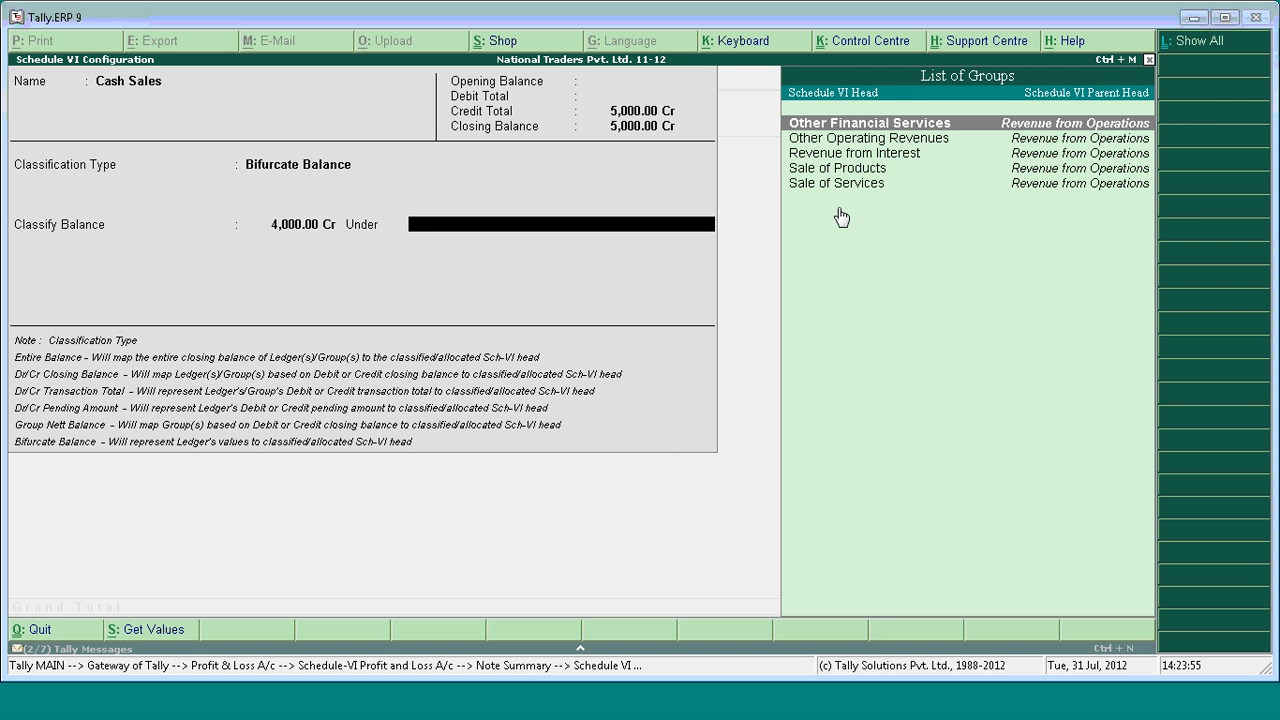
pyautogui.press('Down')
pyautogui.press('Down')
pyautogui.press('Down')
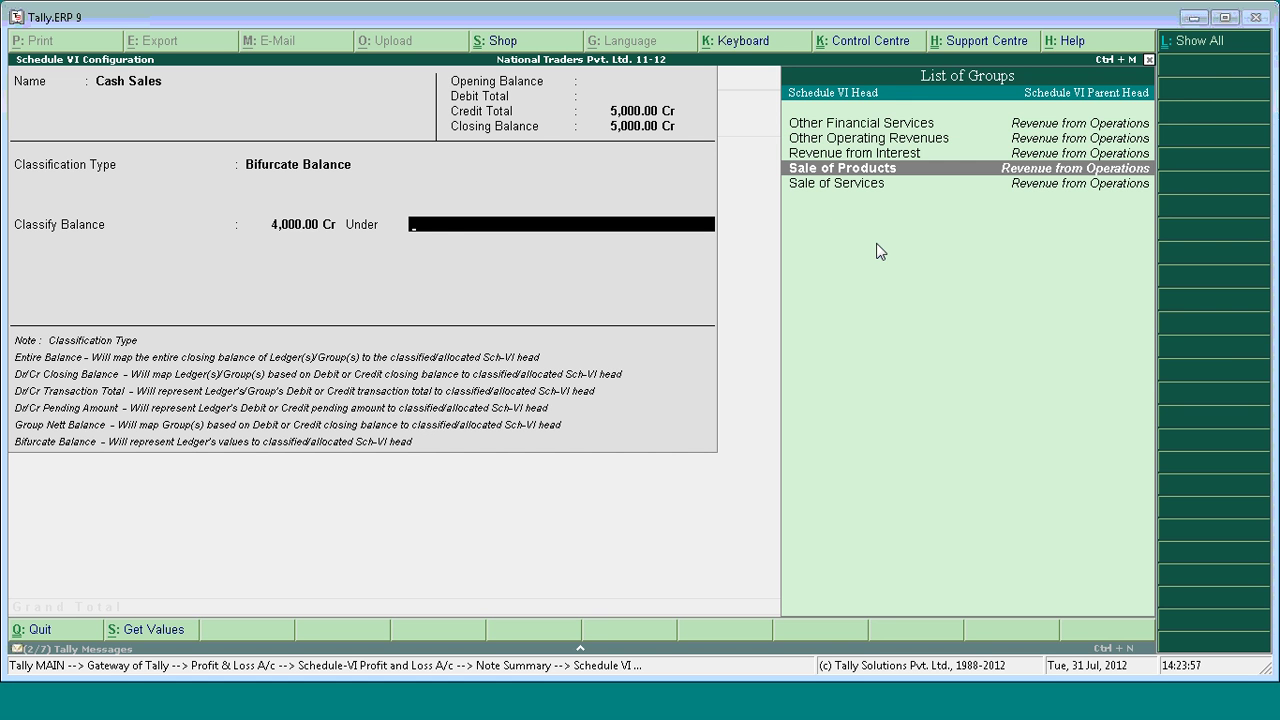
pyautogui.press('Return')
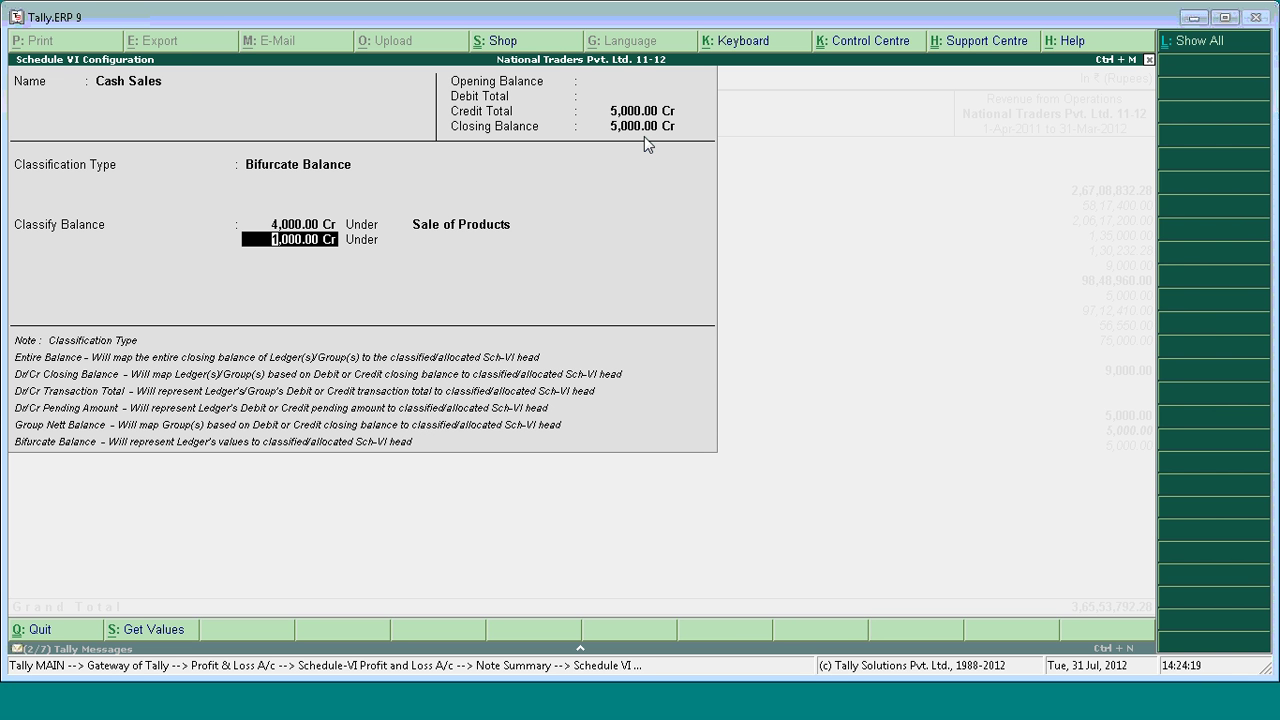
# - Enter 1,000.00 Cr as the second balance of Cash Sales and find Sale of Services among the relevant heads
pyautogui.write('4000000')
pyautogui.press('Return')
pyautogui.write('1000')
pyautogui.press('Return')
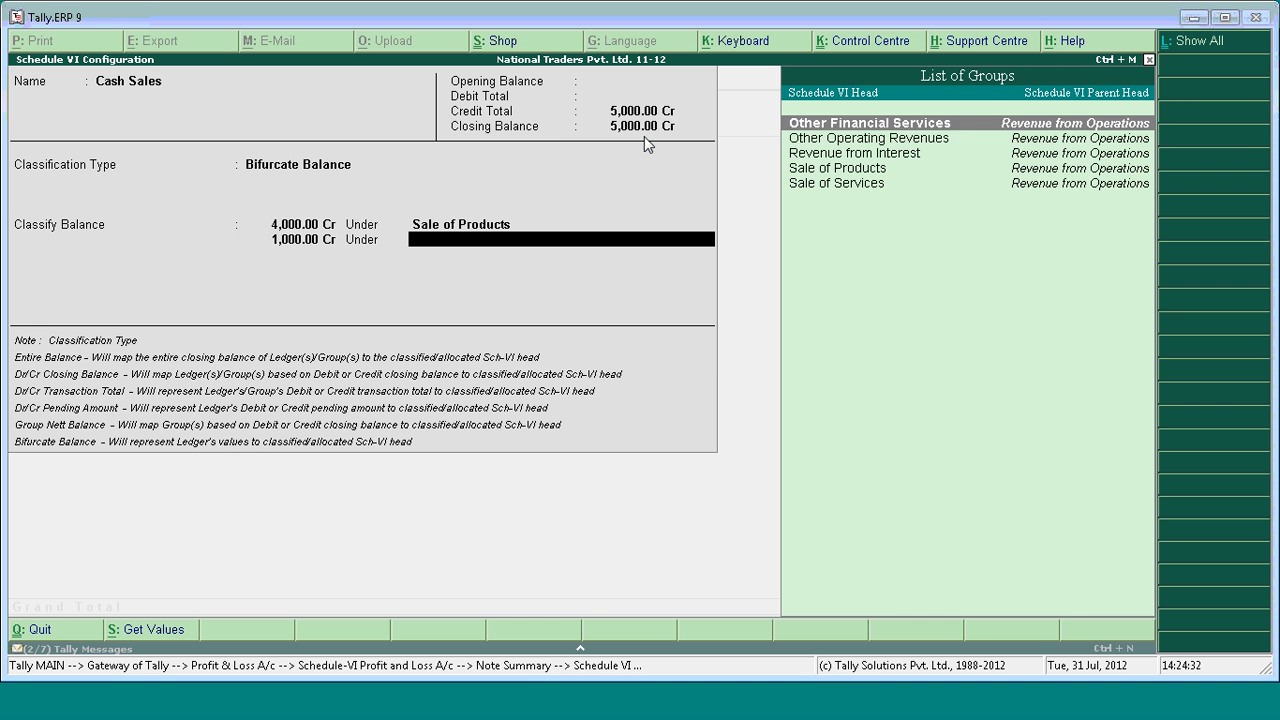
pyautogui.press('Down')
pyautogui.press('Down')
pyautogui.press('Down')
pyautogui.press('Down')
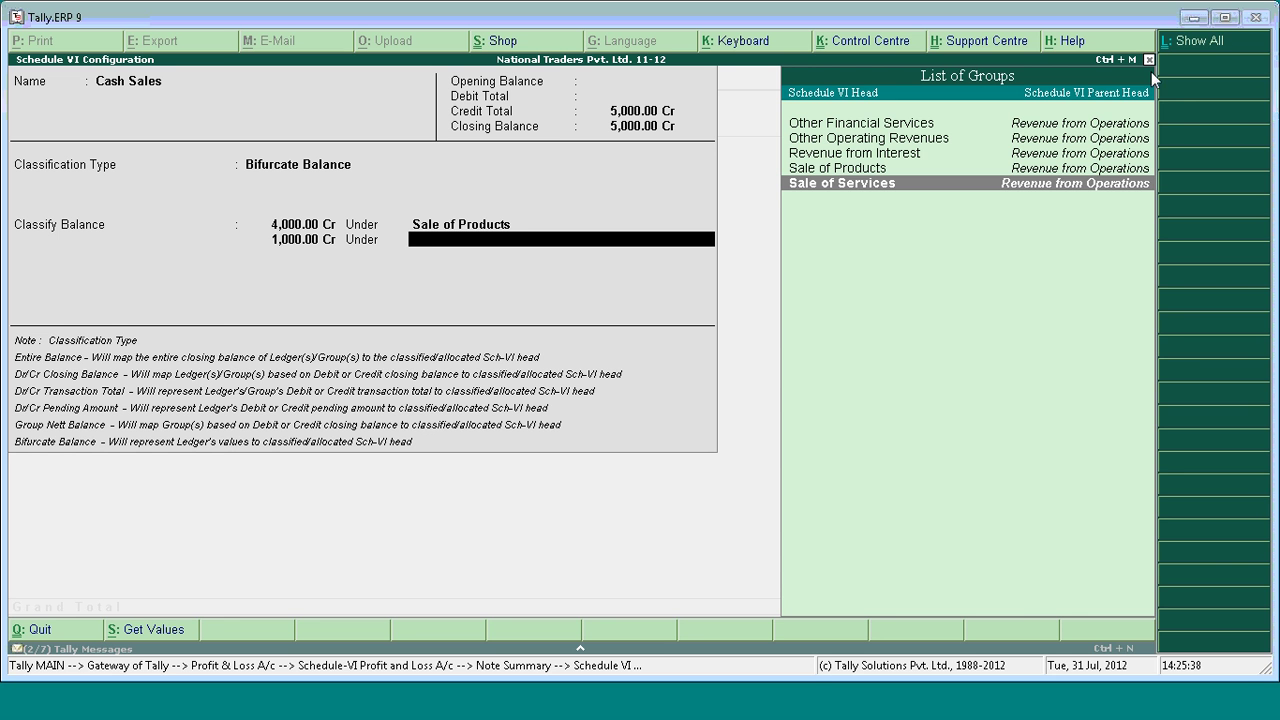
# - Expand the list of groups to all Schedule VI heads and look through the heads and their parent heads
pyautogui.click(1210, 40)
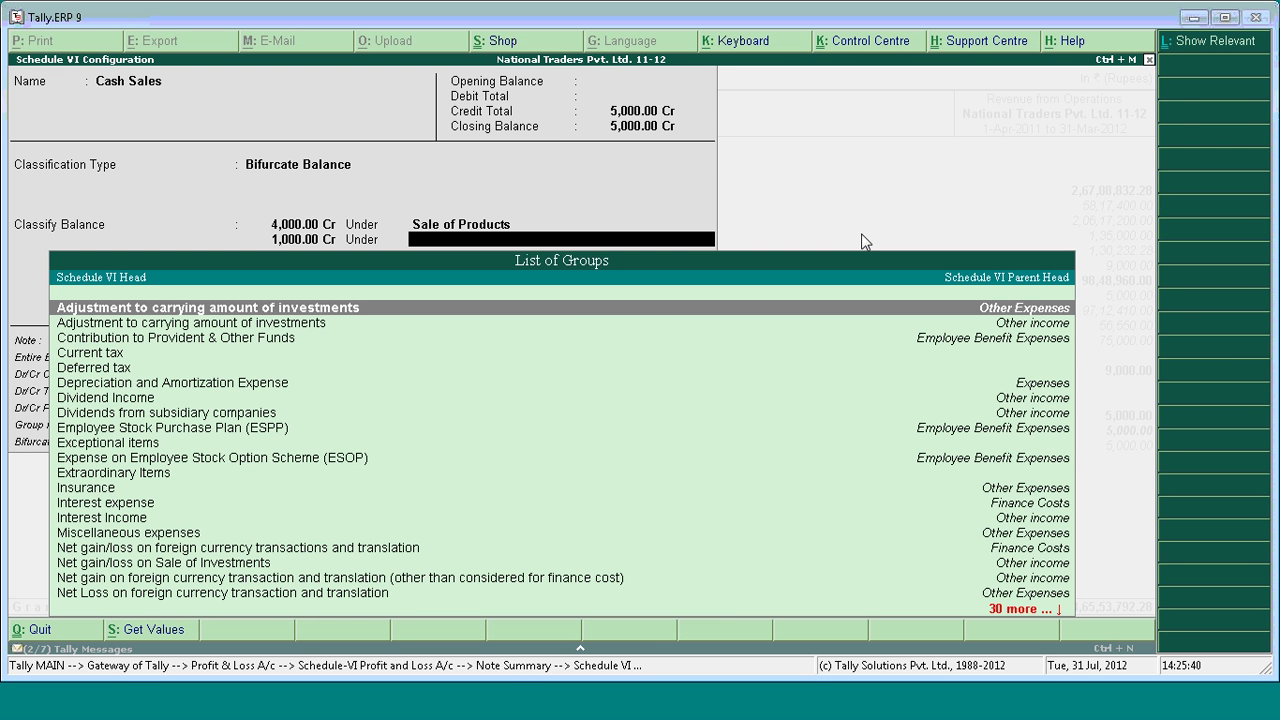
pyautogui.press('Down')
pyautogui.press('Down')
pyautogui.press('Down')
pyautogui.press('Down')
pyautogui.press('Down')
pyautogui.press('Down')
pyautogui.press('Down')
pyautogui.press('Down')
pyautogui.press('Down')
pyautogui.press('Down')
pyautogui.press('Down')
pyautogui.press('Down')
pyautogui.press('Down')
pyautogui.press('Down')
pyautogui.press('Down')
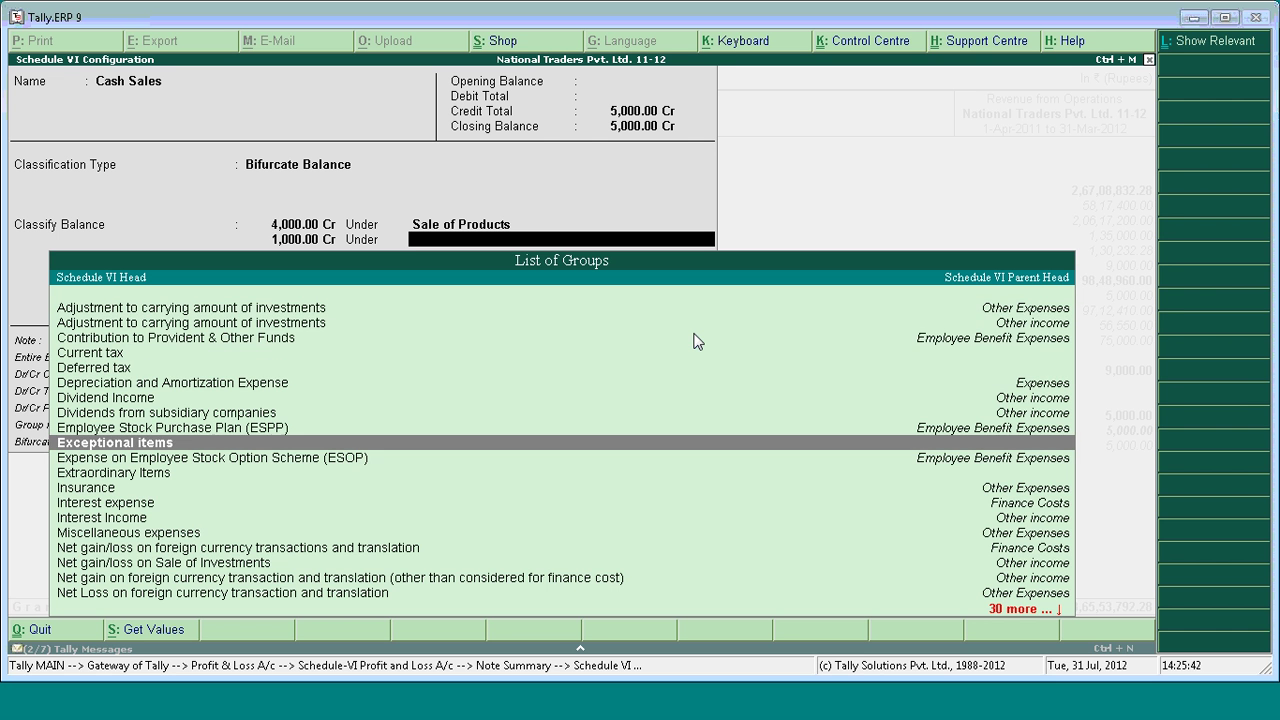
pyautogui.press('Down')
pyautogui.press('Down')
pyautogui.press('Down')
pyautogui.press('Down')
pyautogui.press('Down')
pyautogui.press('Down')
pyautogui.press('Down')
pyautogui.press('Down')
pyautogui.press('Down')
pyautogui.press('Down')
pyautogui.press('Down')
pyautogui.press('Down')
pyautogui.press('Down')
pyautogui.press('Down')
pyautogui.press('Down')
pyautogui.press('Down')
pyautogui.press('Down')
pyautogui.press('Down')
pyautogui.press('Down')
pyautogui.press('Down')
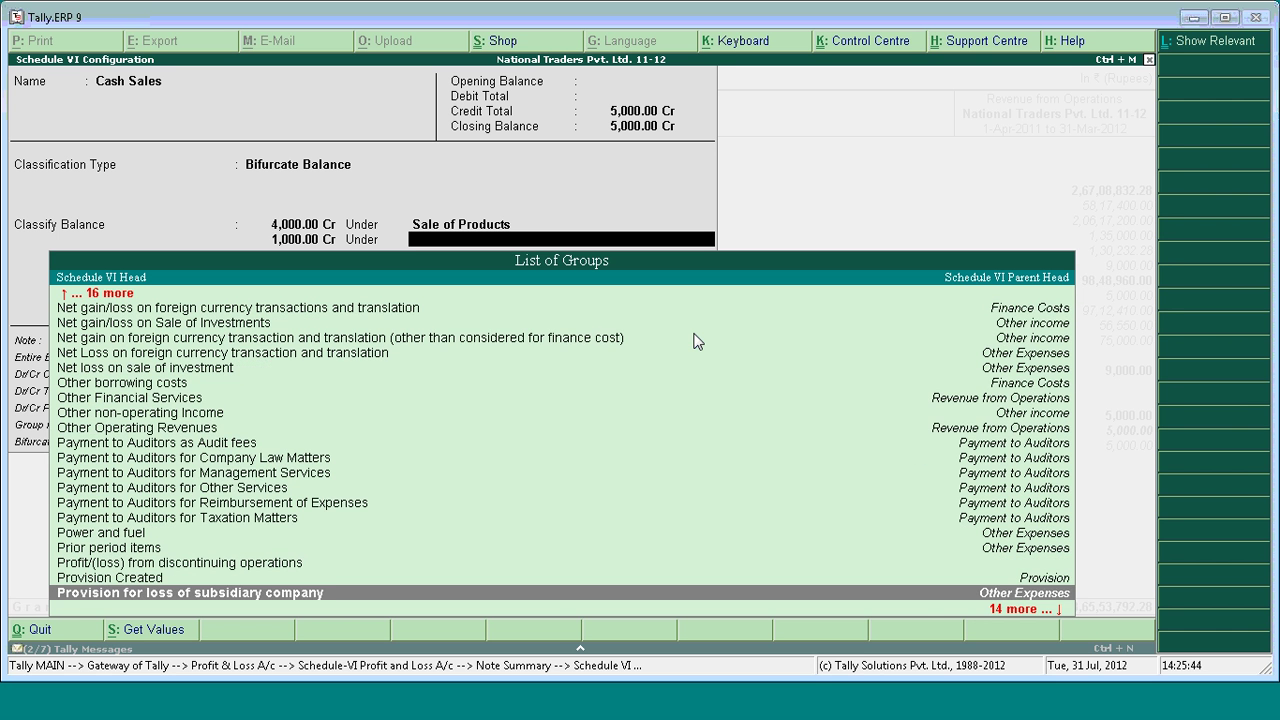
pyautogui.press('Up')
pyautogui.press('Up')
pyautogui.press('Up')
pyautogui.press('Up')
pyautogui.press('Up')
pyautogui.press('Up')
pyautogui.press('Up')
pyautogui.press('Up')
pyautogui.press('Up')
pyautogui.press('Up')
pyautogui.press('Up')
pyautogui.press('Up')
pyautogui.press('Up')
pyautogui.press('Up')
pyautogui.press('Up')
pyautogui.press('Up')
pyautogui.press('Up')
pyautogui.press('Up')
pyautogui.press('Up')
pyautogui.press('Up')
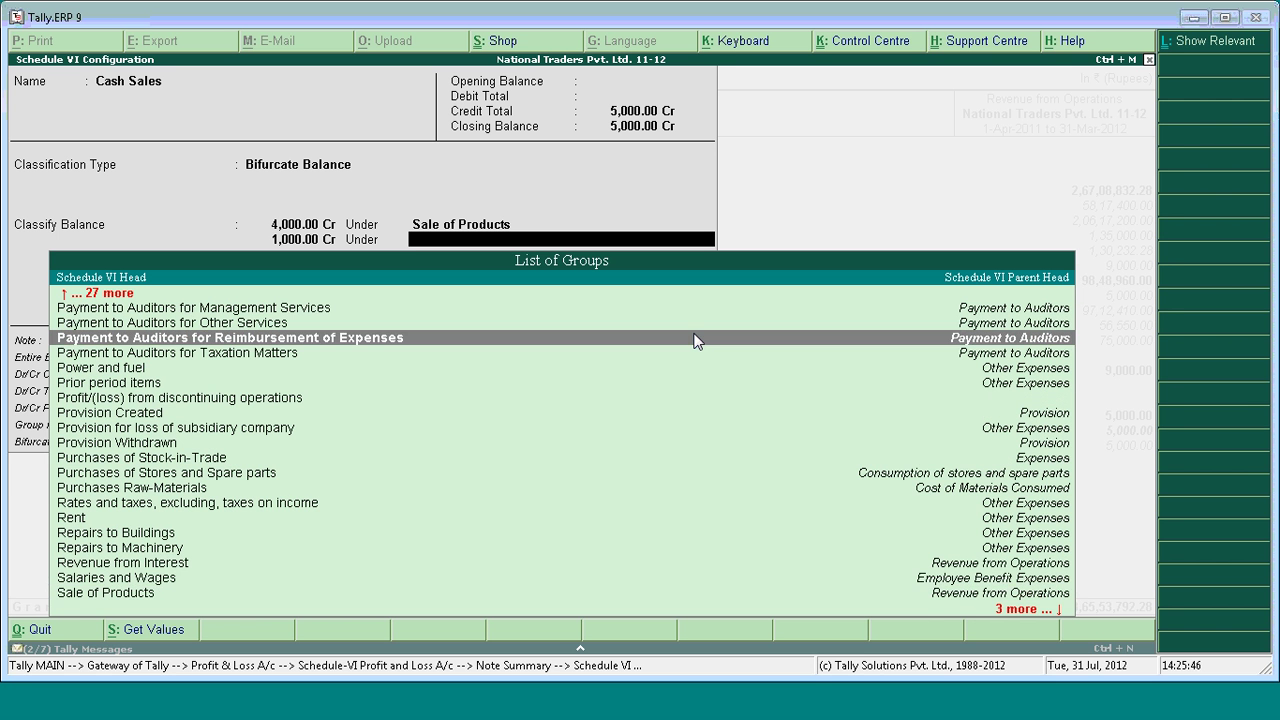
pyautogui.press('Up')
pyautogui.press('Up')
pyautogui.press('Up')
pyautogui.press('Up')
pyautogui.press('Up')
pyautogui.press('Up')
pyautogui.press('Up')
pyautogui.press('Up')
pyautogui.press('Up')
pyautogui.press('Up')
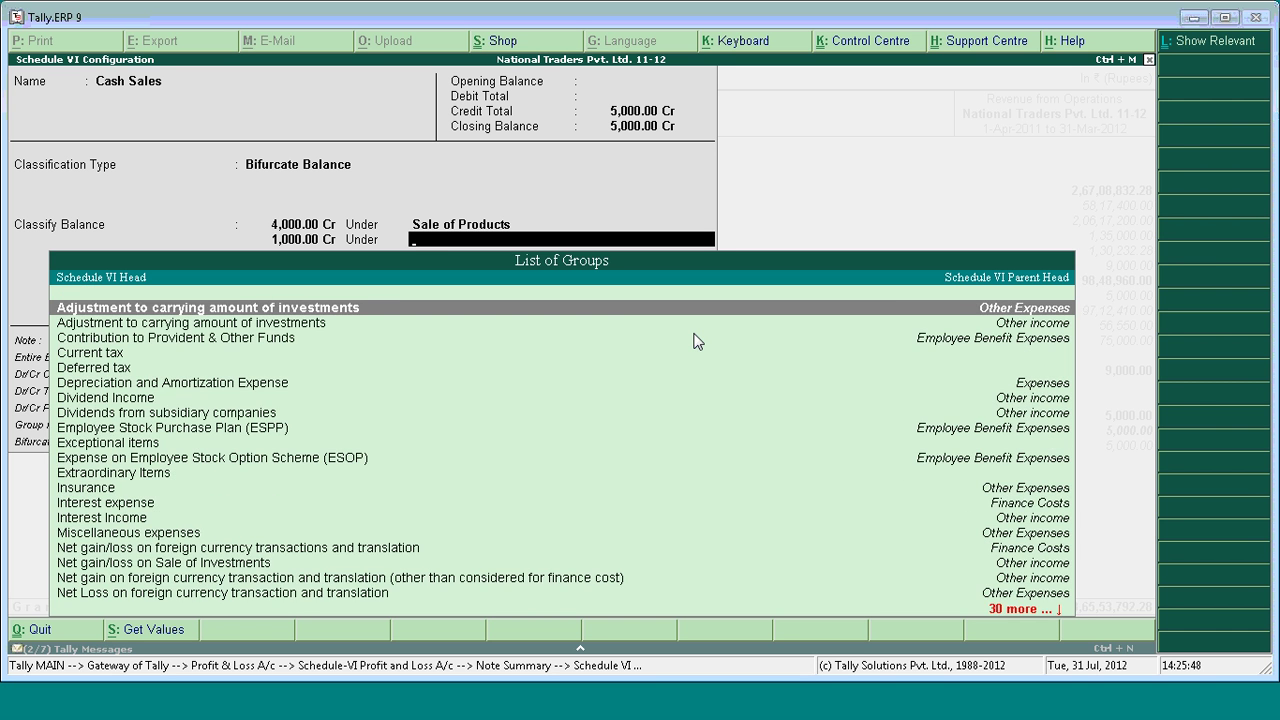
# - Filter the heads by "Sal", classify the 1,000.00 Cr portion under Sale of Services and save the Cash Sales classification
pyautogui.write('Sal')
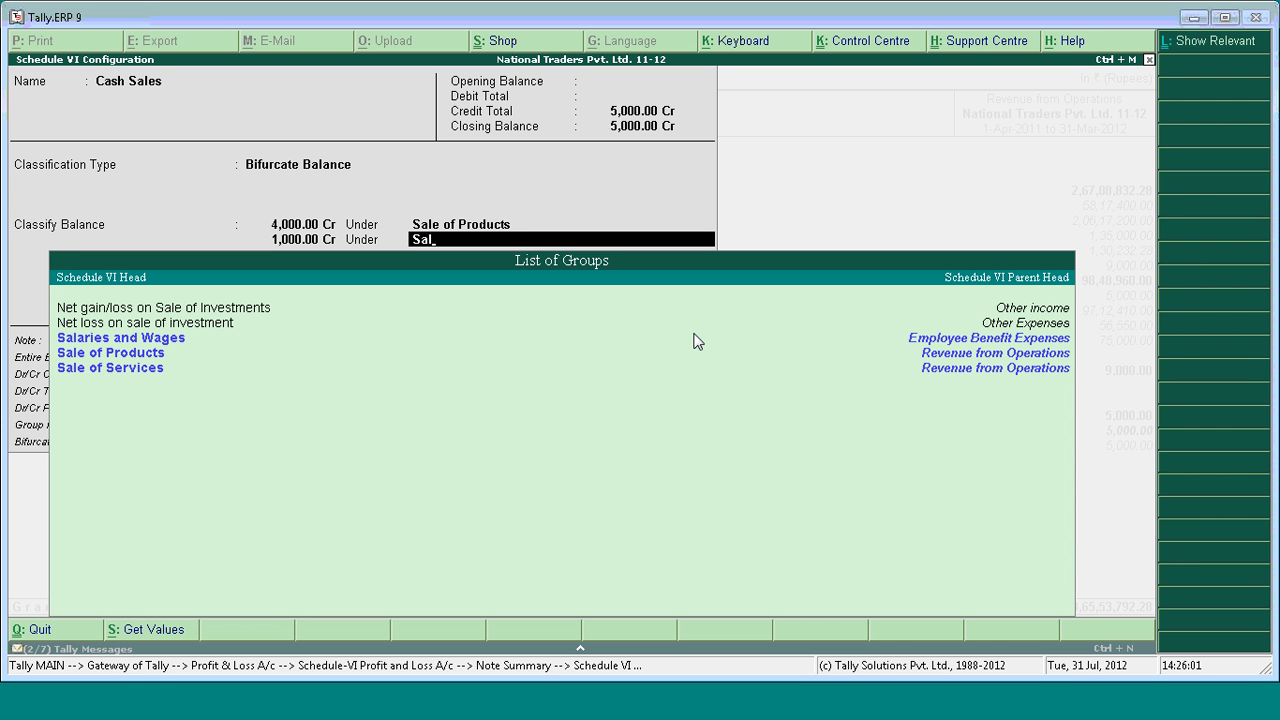
pyautogui.press('Down')
pyautogui.press('Down')
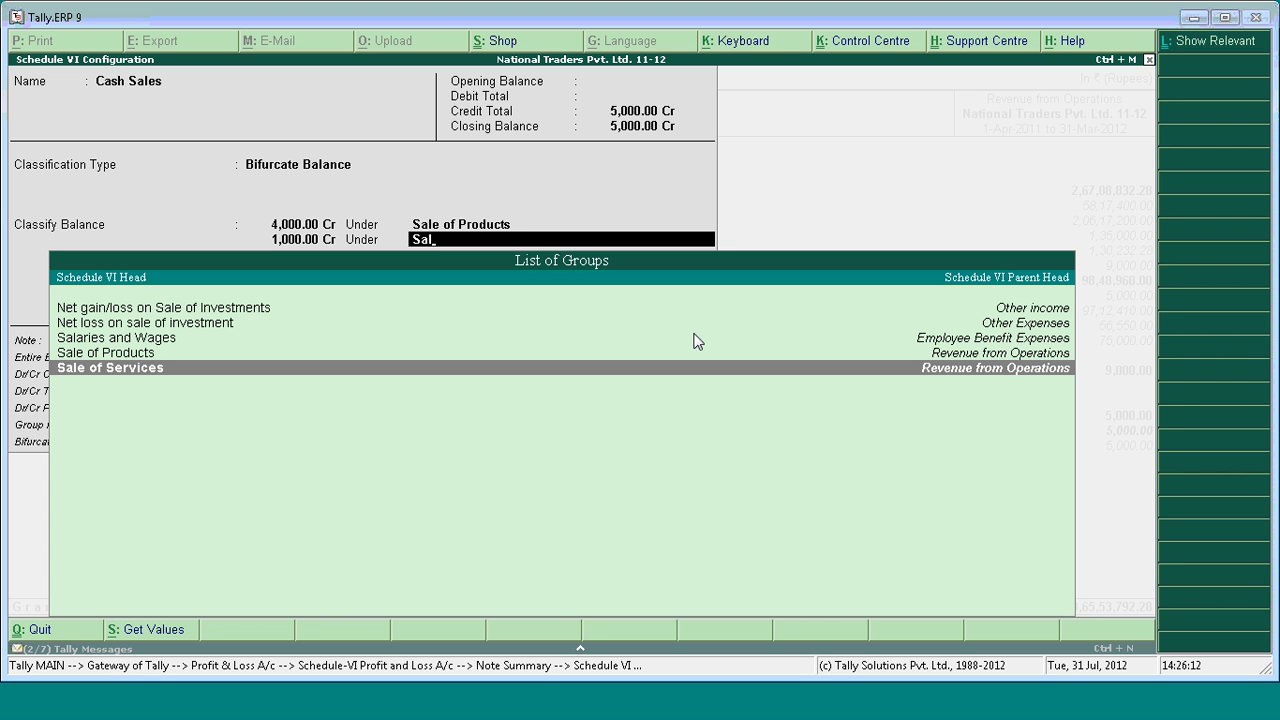
pyautogui.press('Return')
pyautogui.press('Return')
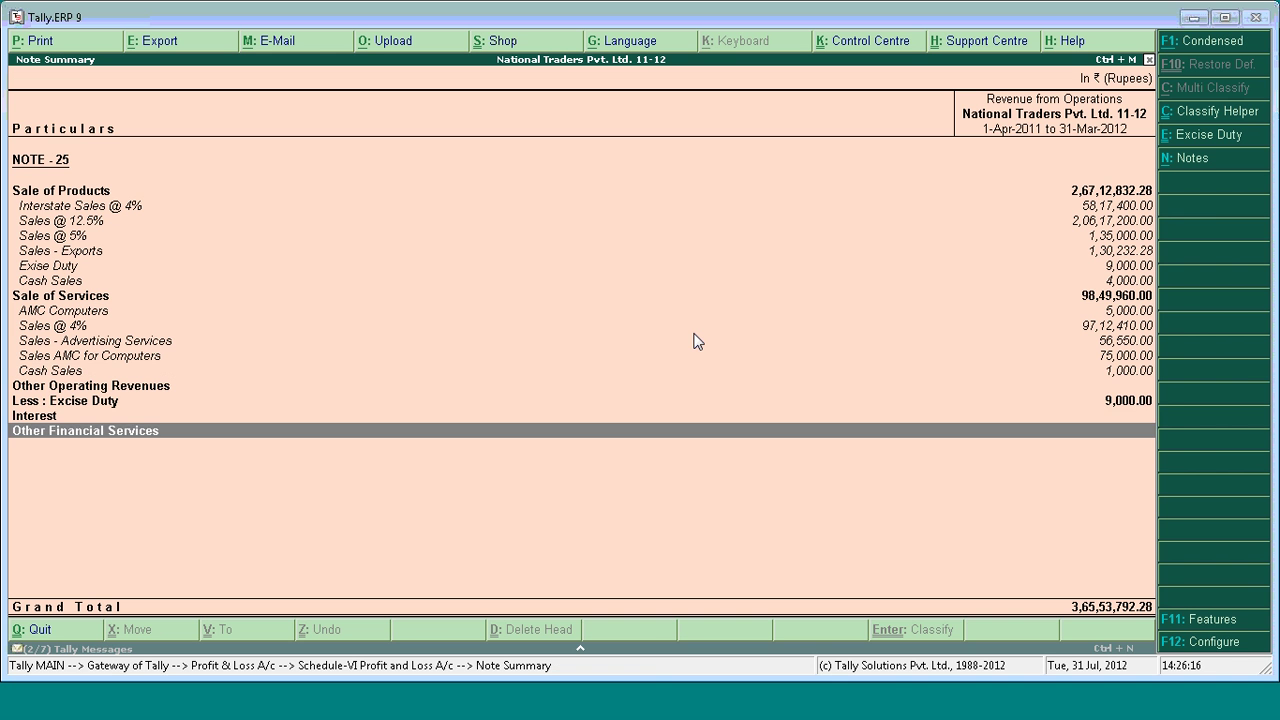
# - Check the Cash Sales entries under Sale of Services and Sale of Products, and return to the Schedule-VI Profit and Loss statement
pyautogui.press('Up')
pyautogui.press('Up')
pyautogui.press('Up')
pyautogui.press('Up')
pyautogui.hotkey('shift', 'Up')
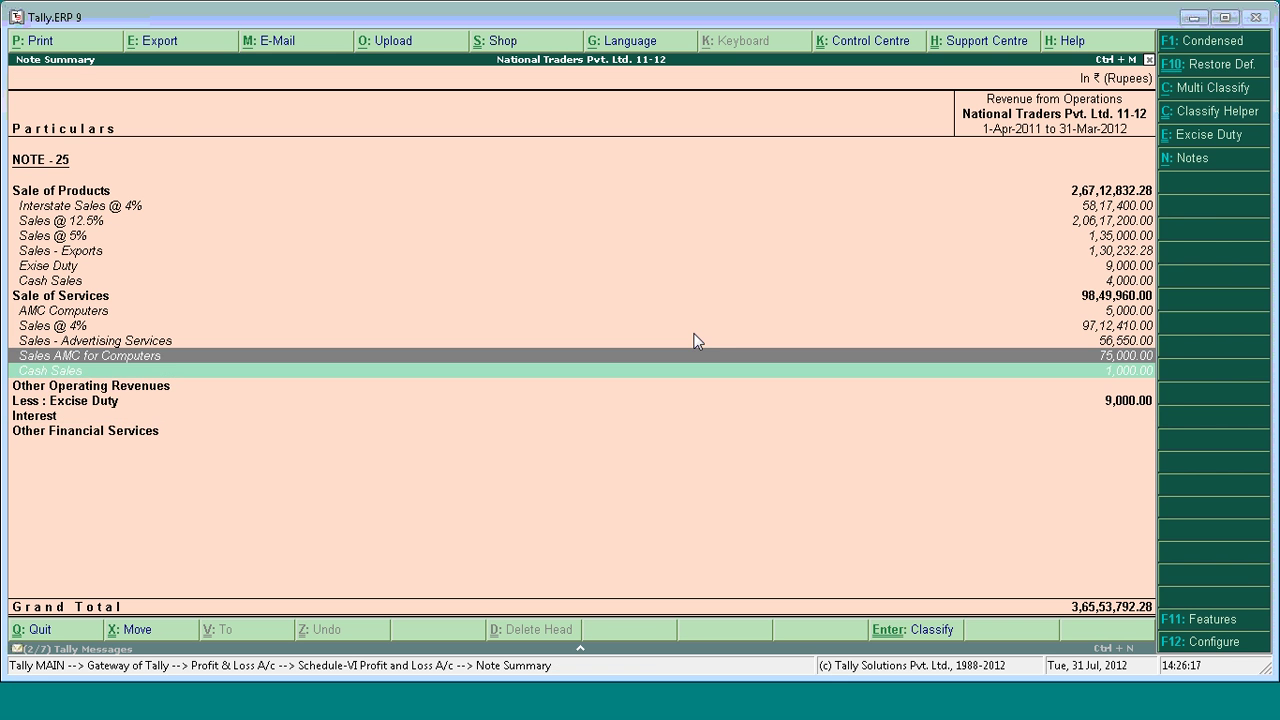
pyautogui.press('Up')
pyautogui.press('Up')
pyautogui.press('Up')
pyautogui.press('Up')
pyautogui.press('Up')
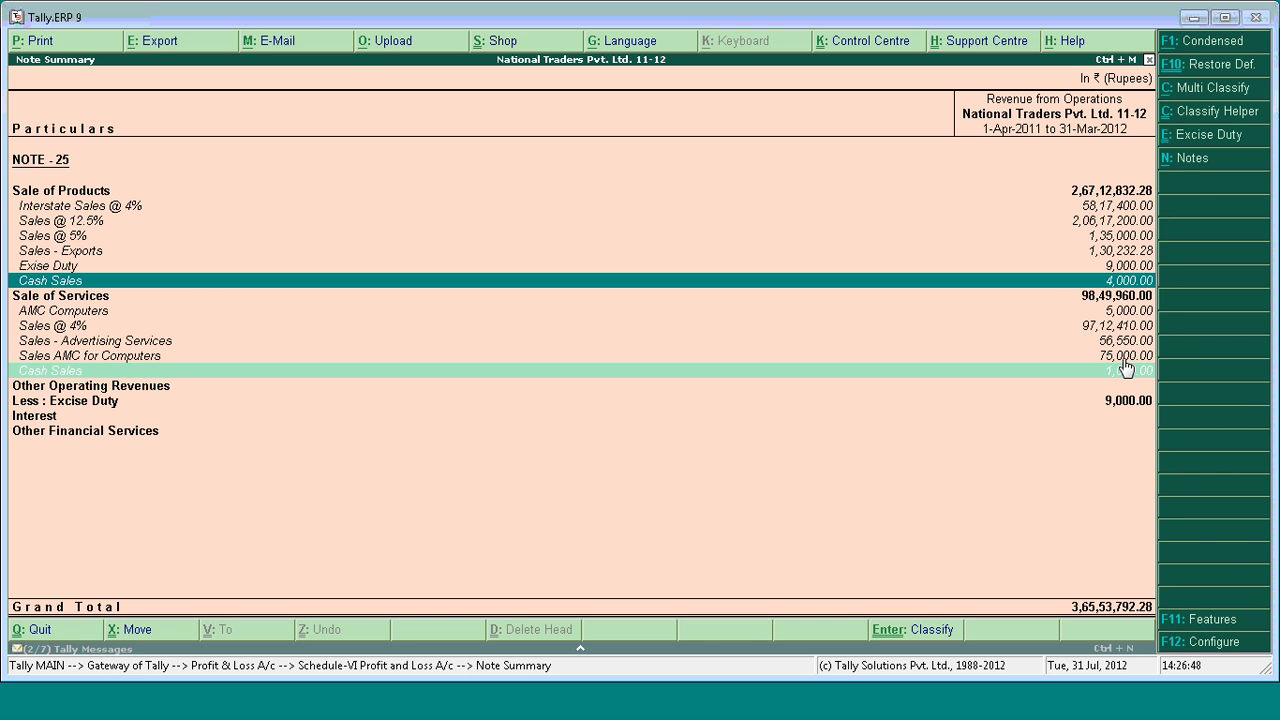
pyautogui.press('Escape')
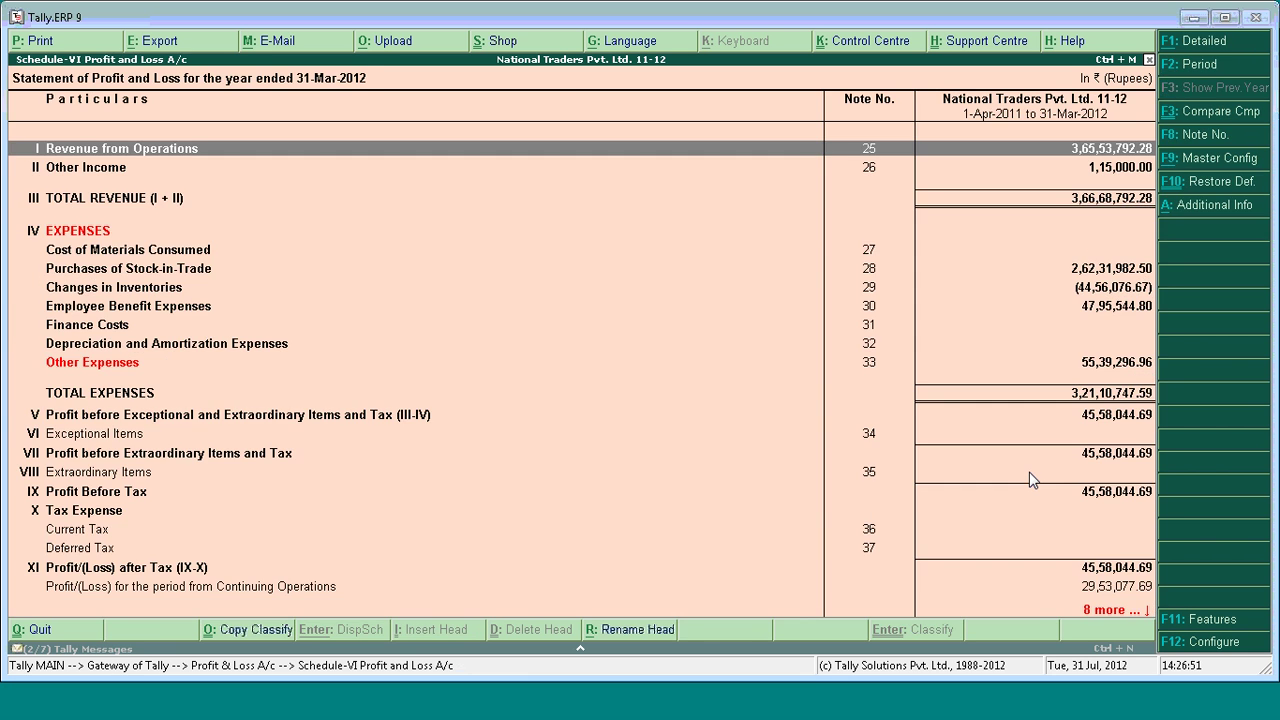
# - Check the two Cash Sales entries under Sale of Products and Sale of Services in the detailed Revenue from Operations note
pyautogui.press('Return')
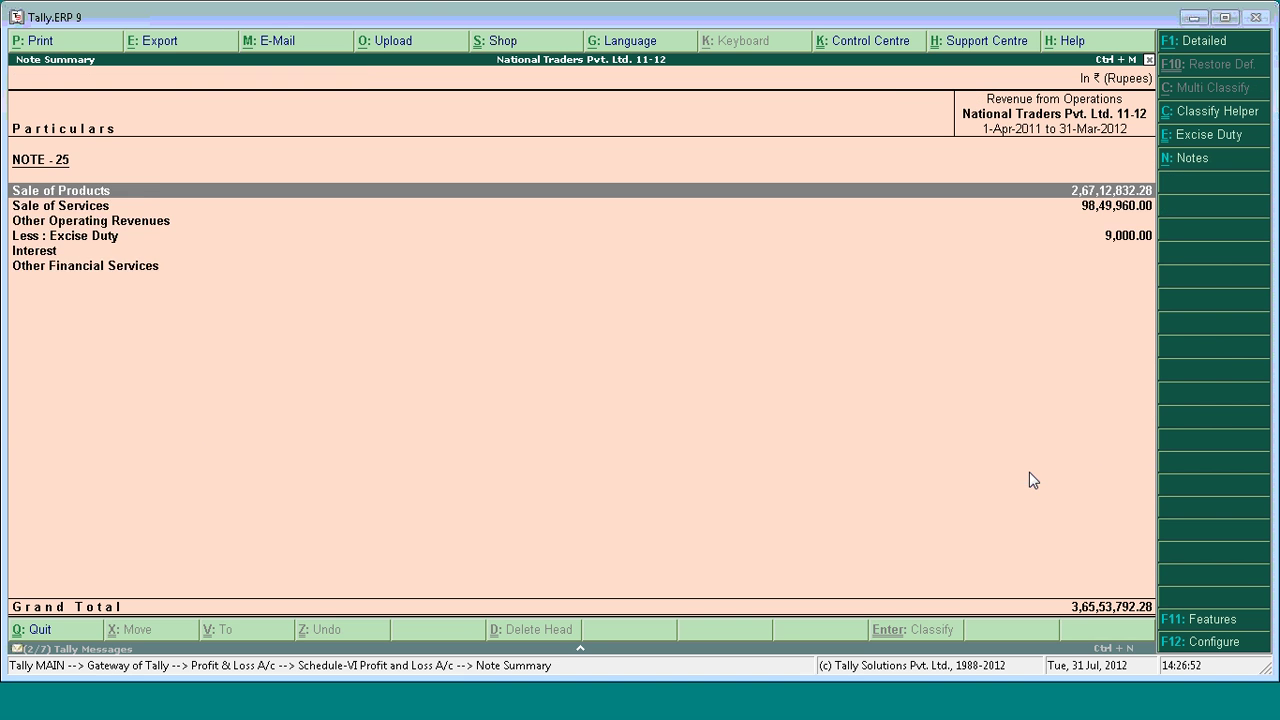
pyautogui.hotkey('alt', 'F1')
pyautogui.press('Down')
pyautogui.press('Down')
pyautogui.press('Down')
pyautogui.press('Down')
pyautogui.press('Down')
pyautogui.press('Down')
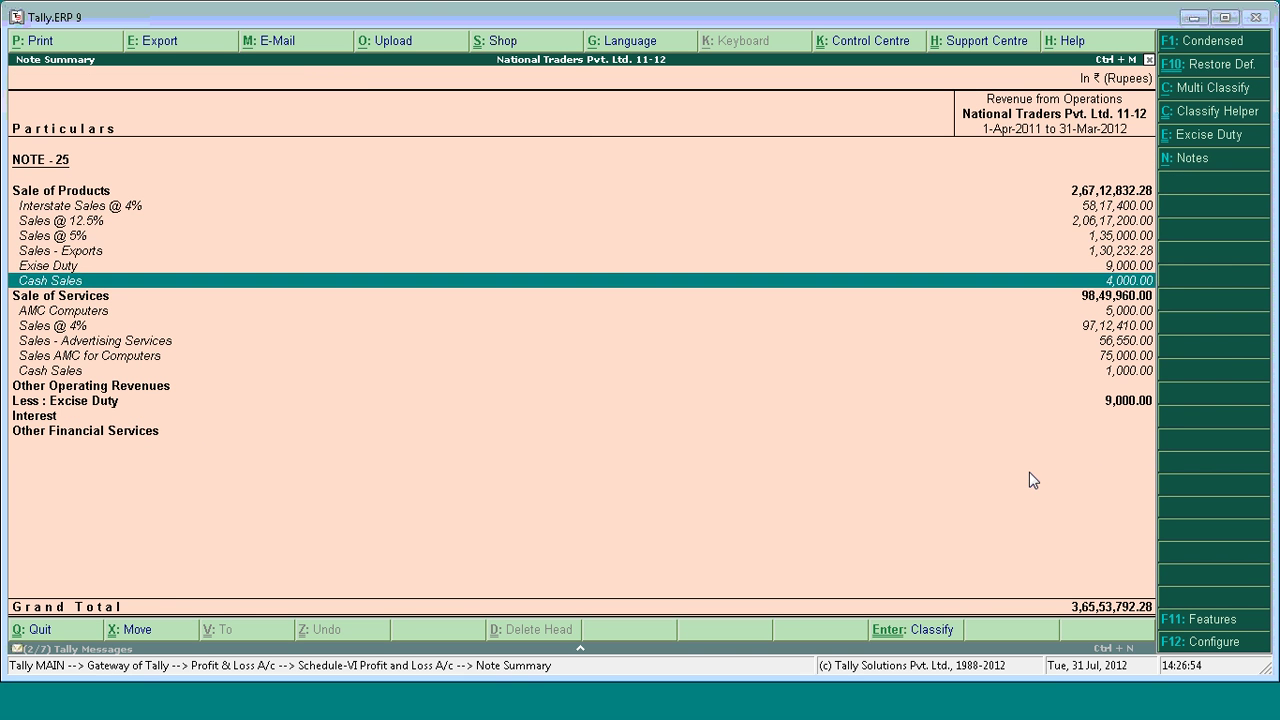
pyautogui.press('space')
pyautogui.press('Down')
pyautogui.press('Down')
pyautogui.press('Down')
pyautogui.press('Down')
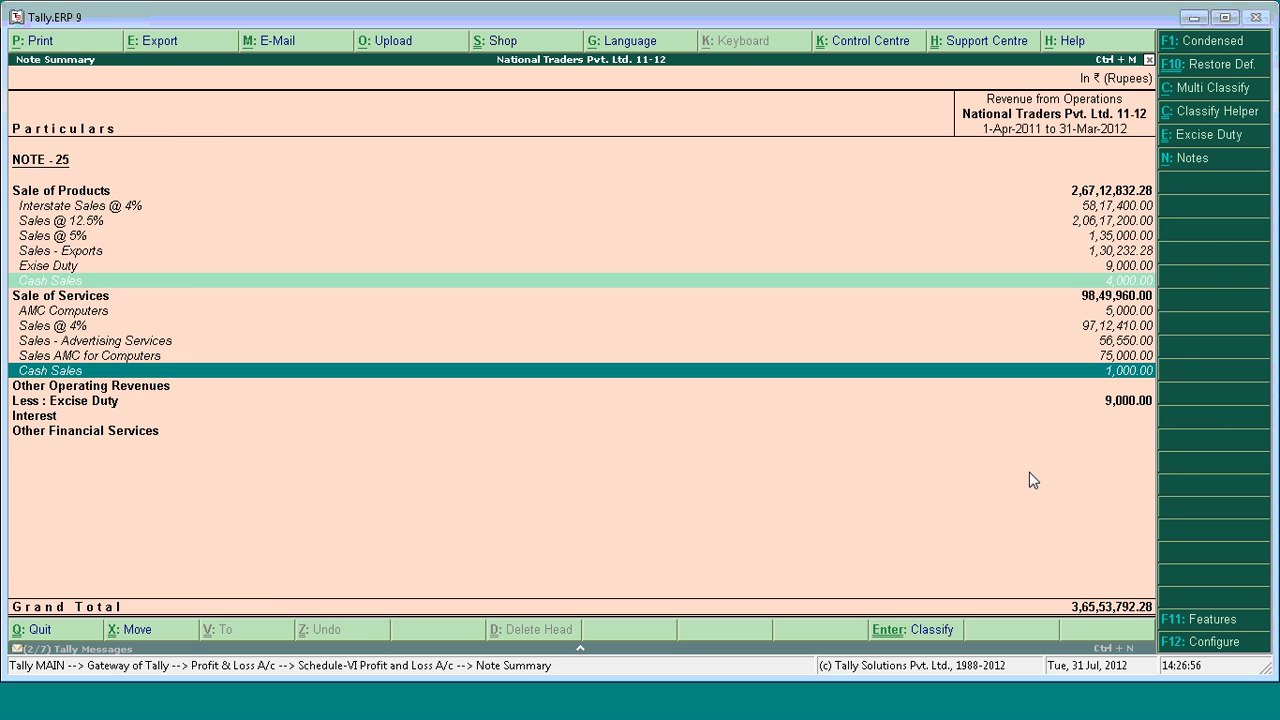
pyautogui.press('Escape')
pyautogui.press('Escape')
# - Expand Sales Accounts in the Profit & Loss A/c and find the Cash Sales ledger balance
pyautogui.press('Right')
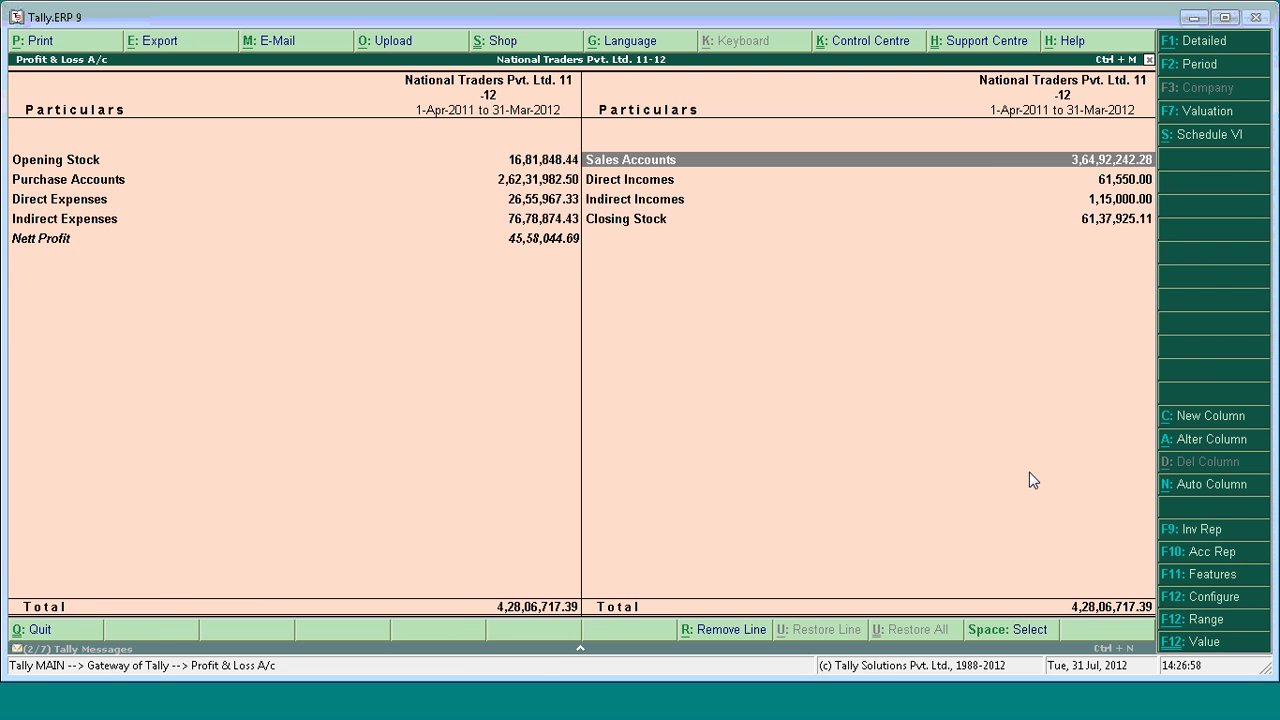
pyautogui.hotkey('shift', 'Return')
pyautogui.press('Down')
pyautogui.press('Down')
pyautogui.press('Down')
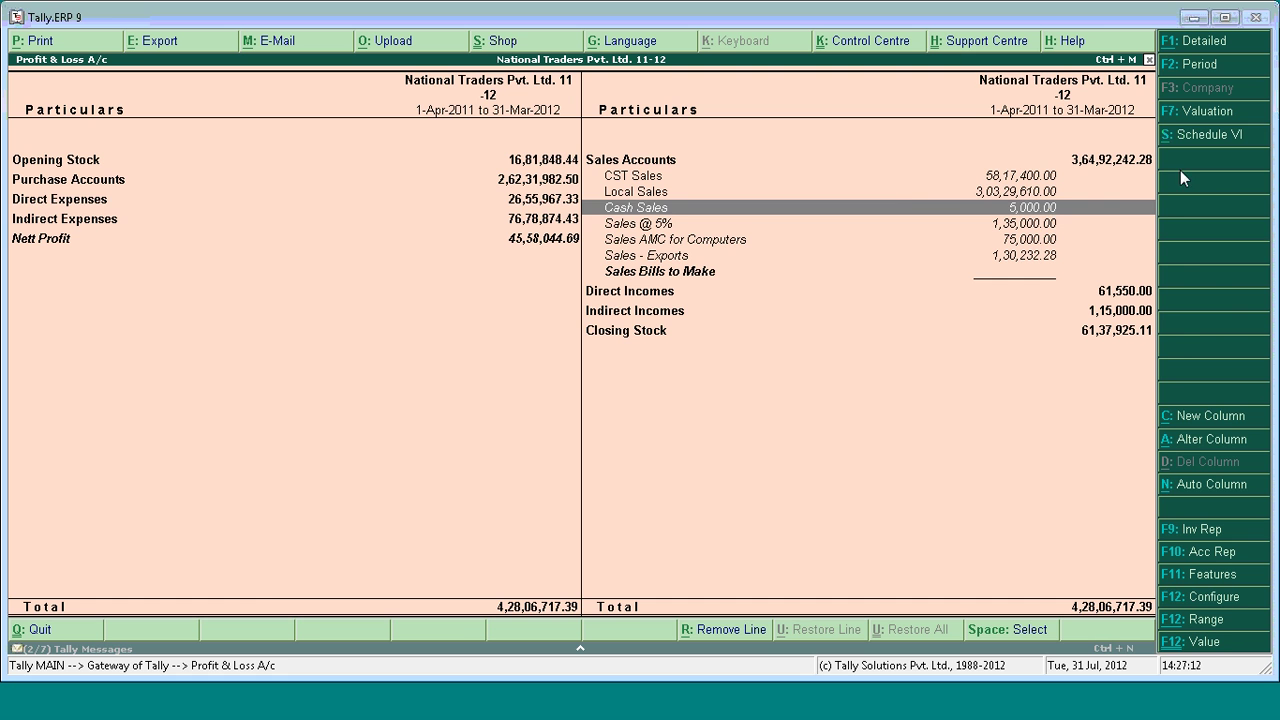
# - Open the Schedule-VI Profit and Loss statement and display the Revenue from Operations note with ledger details
pyautogui.click(1198, 140)
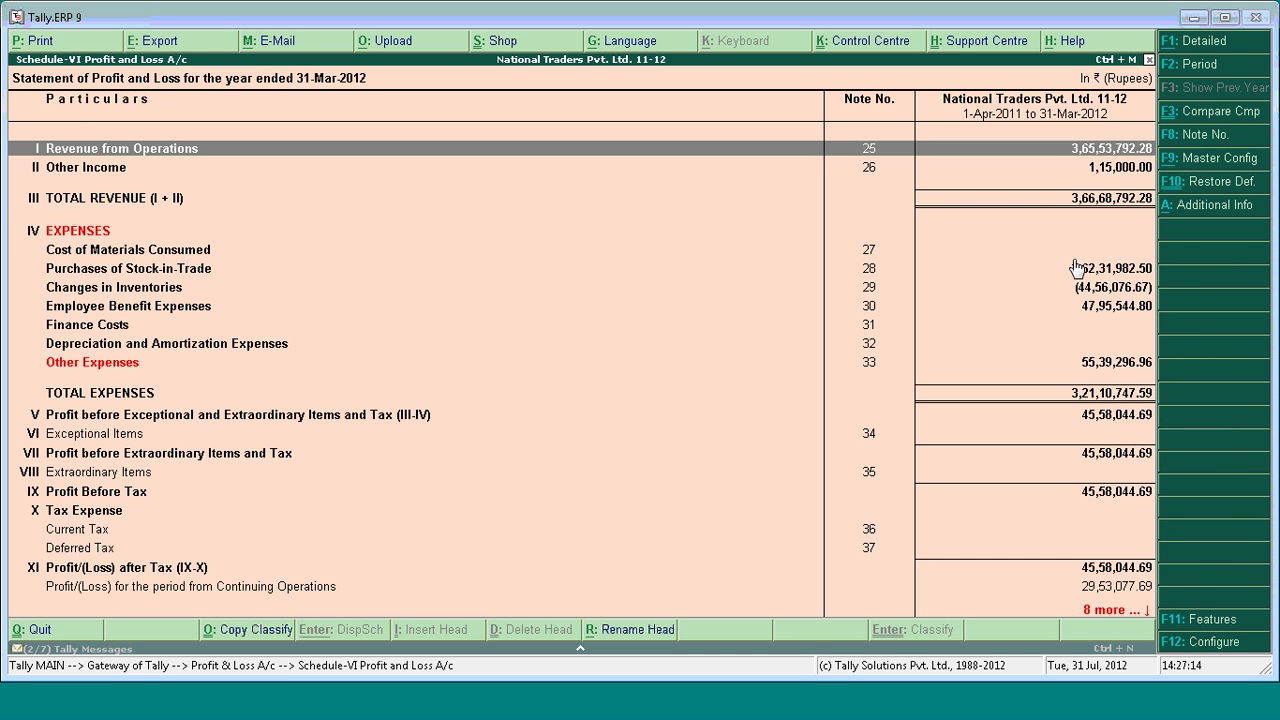
pyautogui.press('Down')
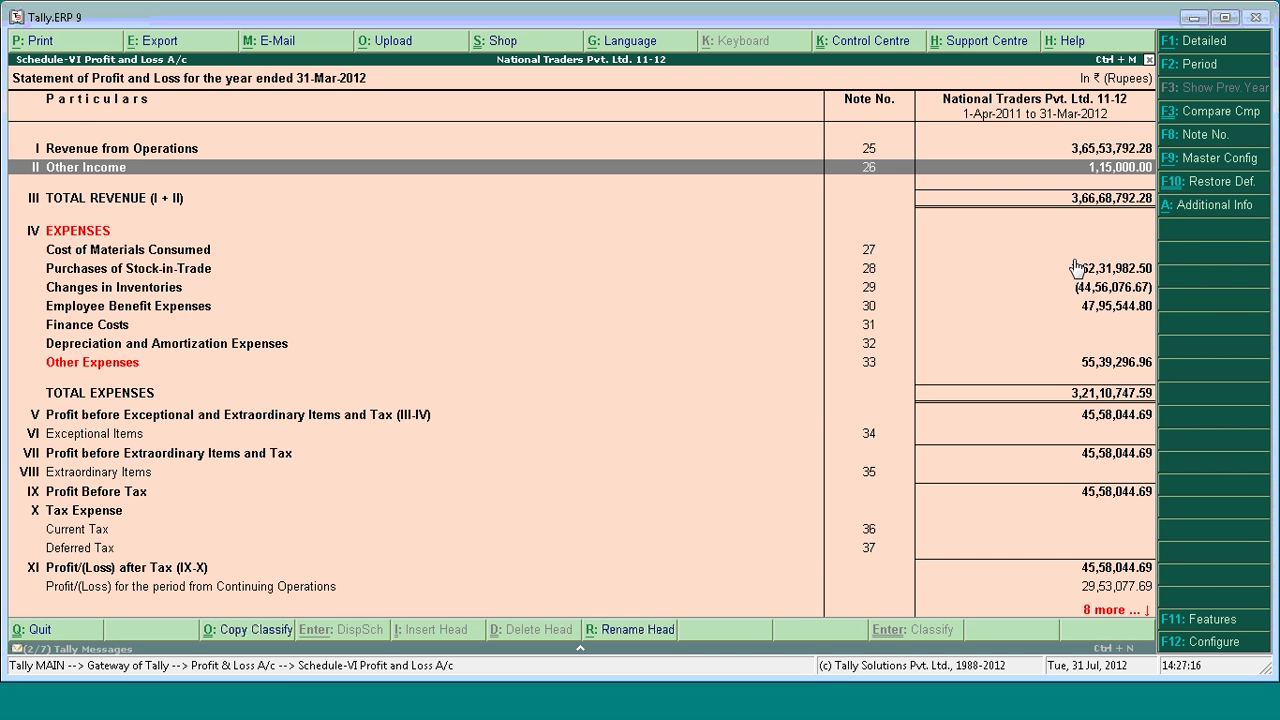
pyautogui.press('Up')
pyautogui.press('Return')
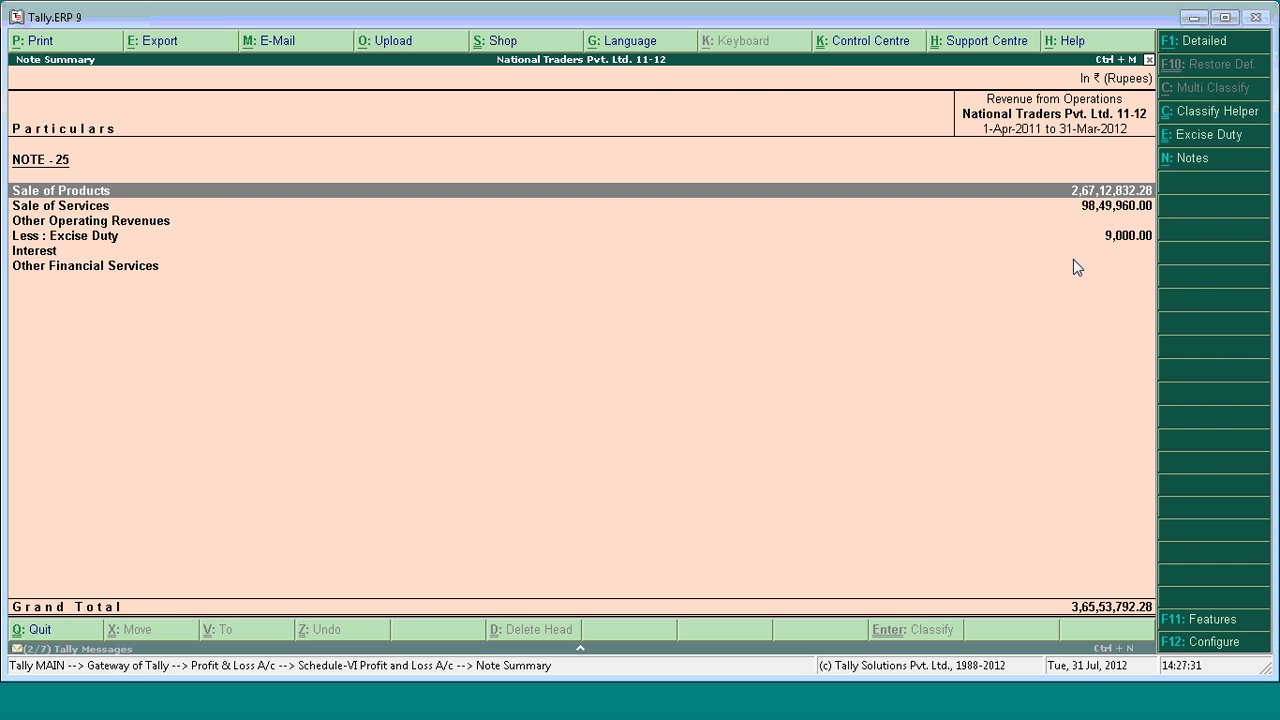
pyautogui.press('Escape')
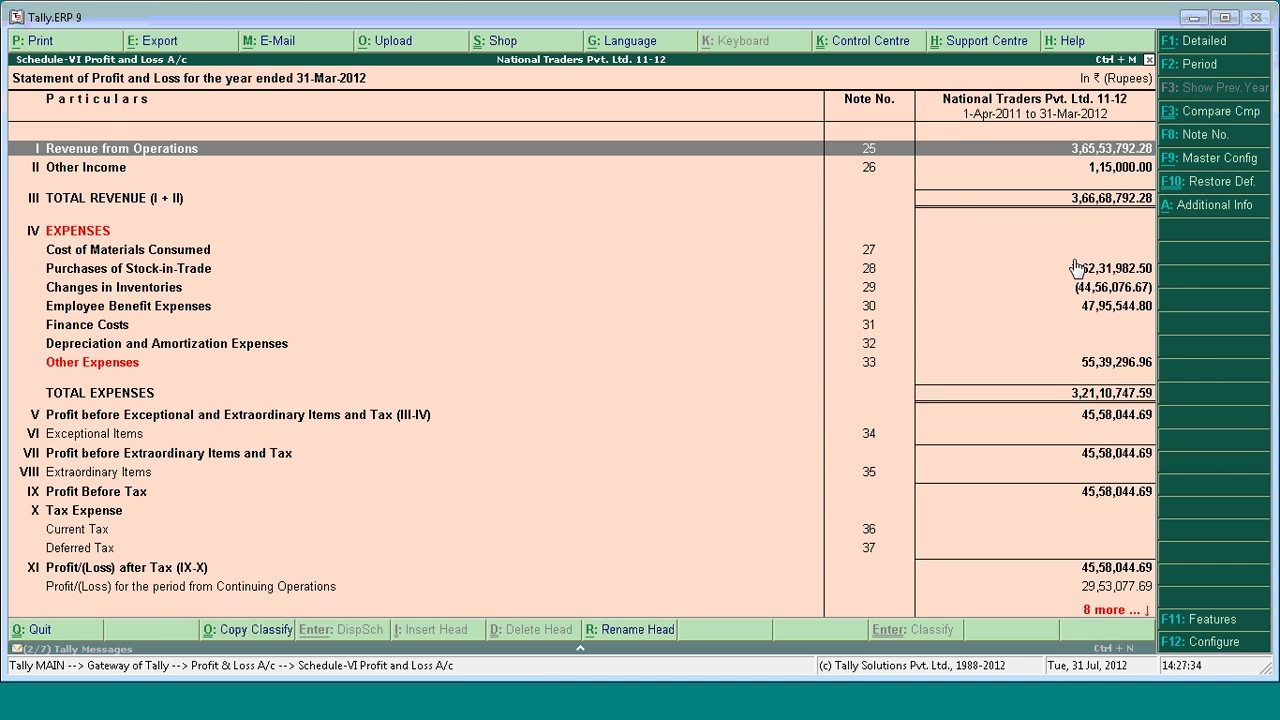
pyautogui.press('Return')
pyautogui.hotkey('alt', 'F1')
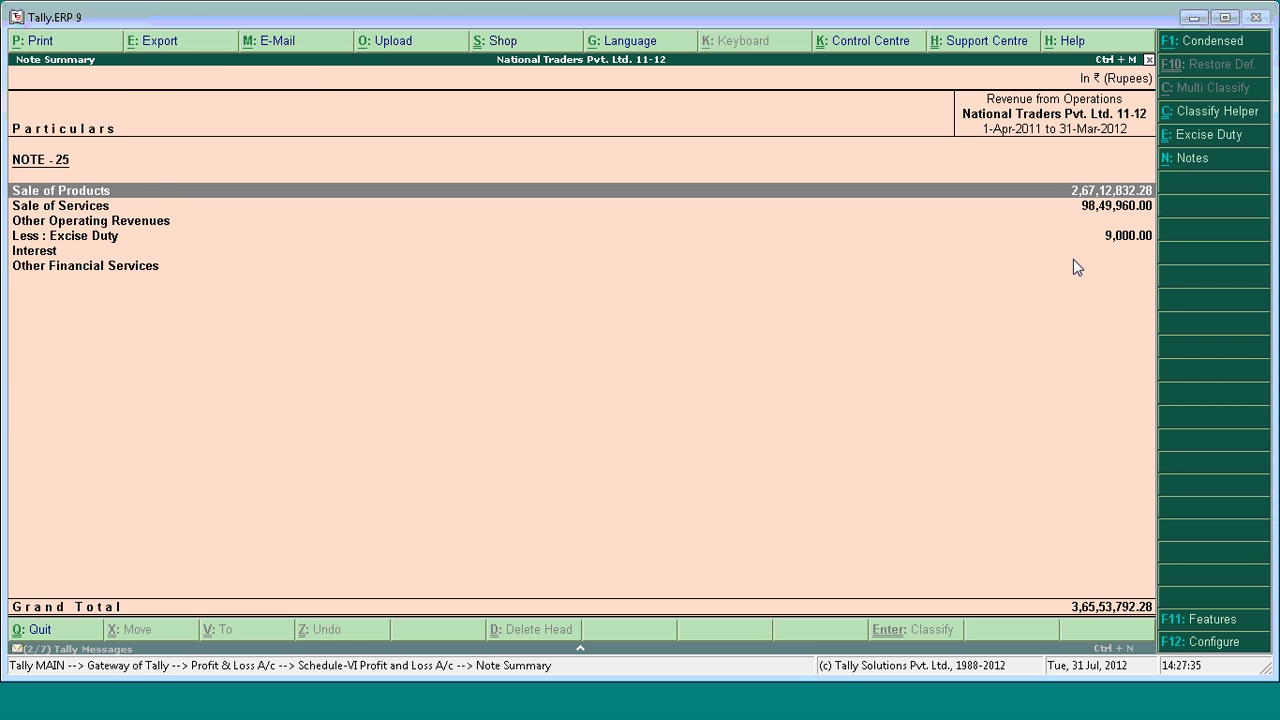
# - Select the Cash Sales entries under Sale of Products and Sale of Services and restore their default classification
pyautogui.press('Down')
pyautogui.press('Down')
pyautogui.press('Down')
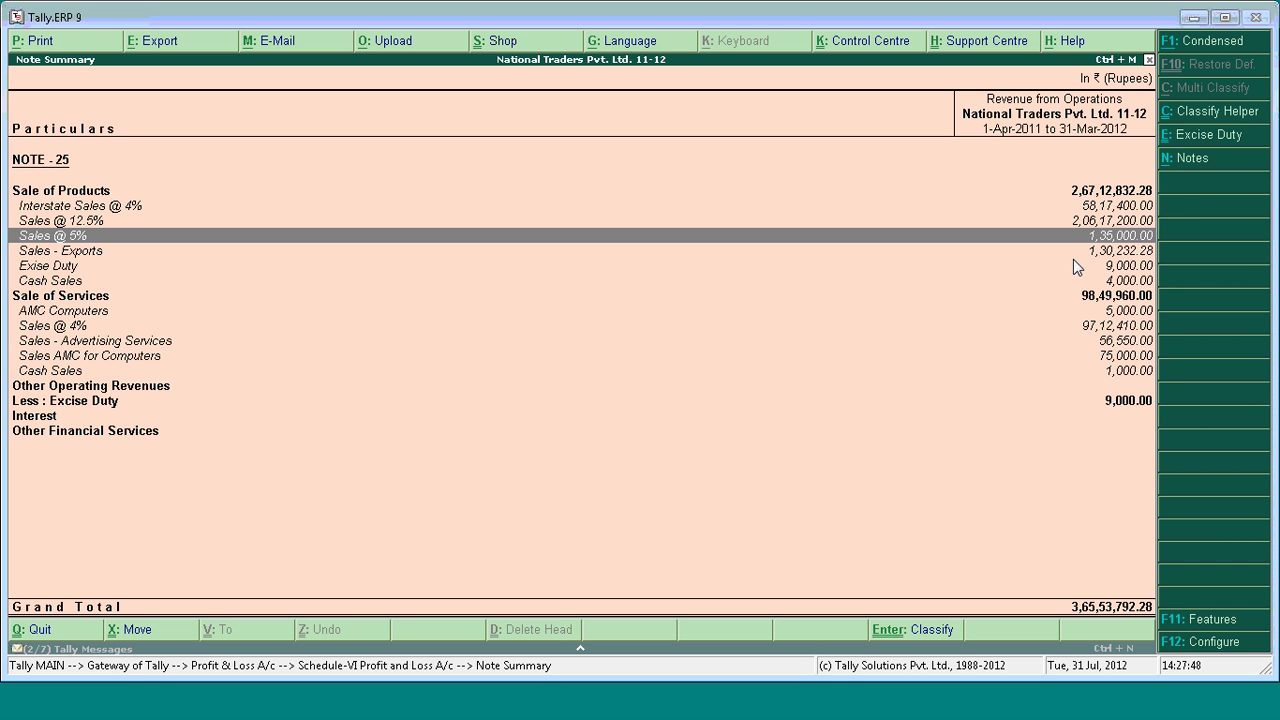
pyautogui.press('Down')
pyautogui.press('Down')
pyautogui.press('Down')
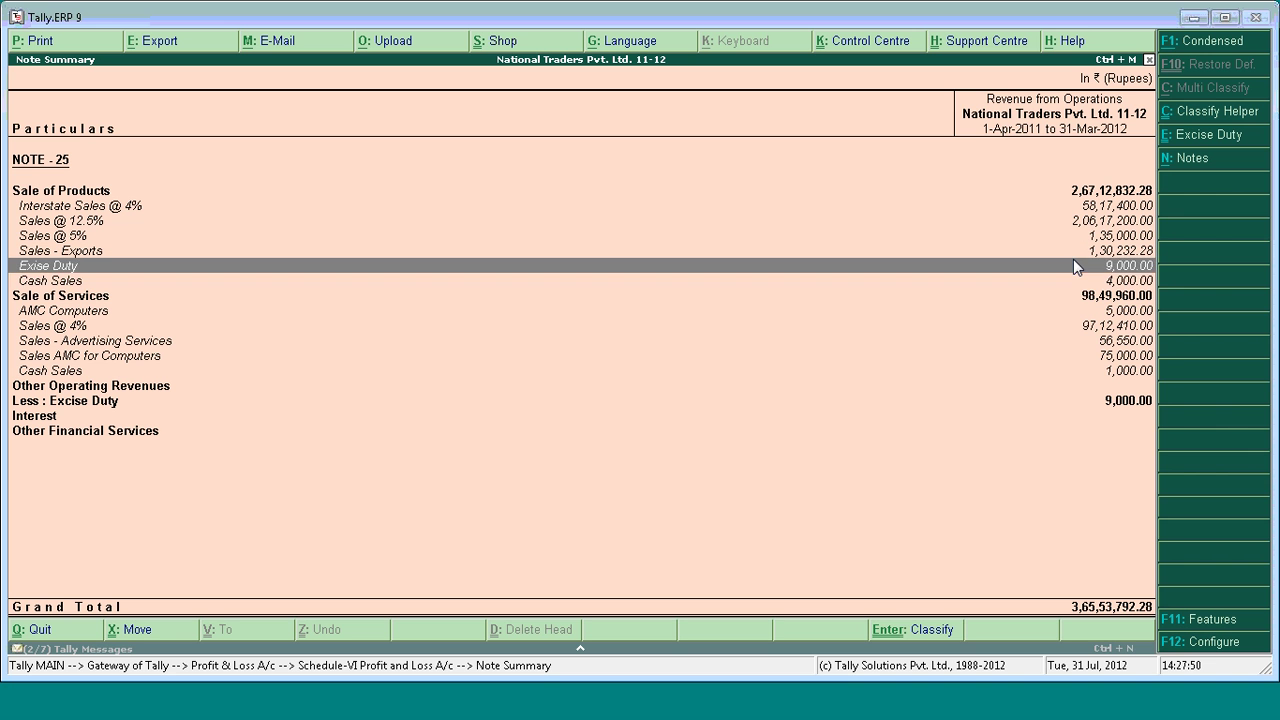
pyautogui.press('space')
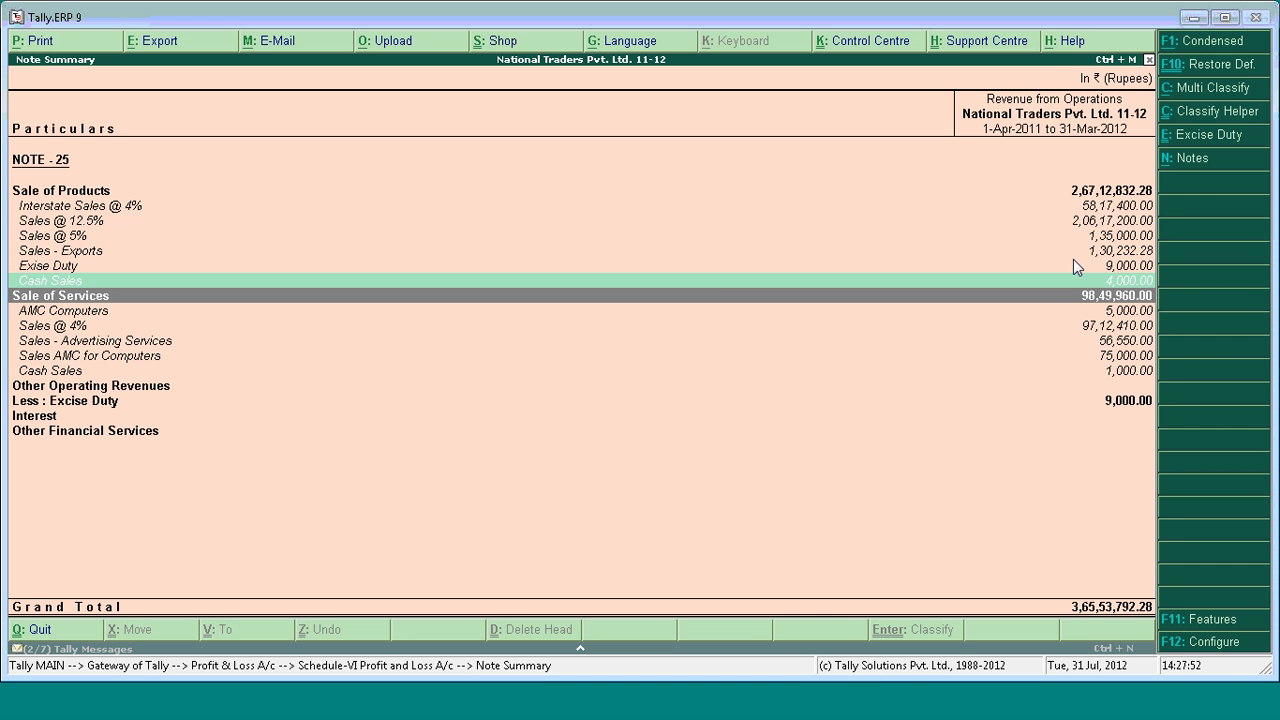
pyautogui.press('Down')
pyautogui.press('Down')
pyautogui.press('Down')
pyautogui.press('Down')
pyautogui.press('Down')
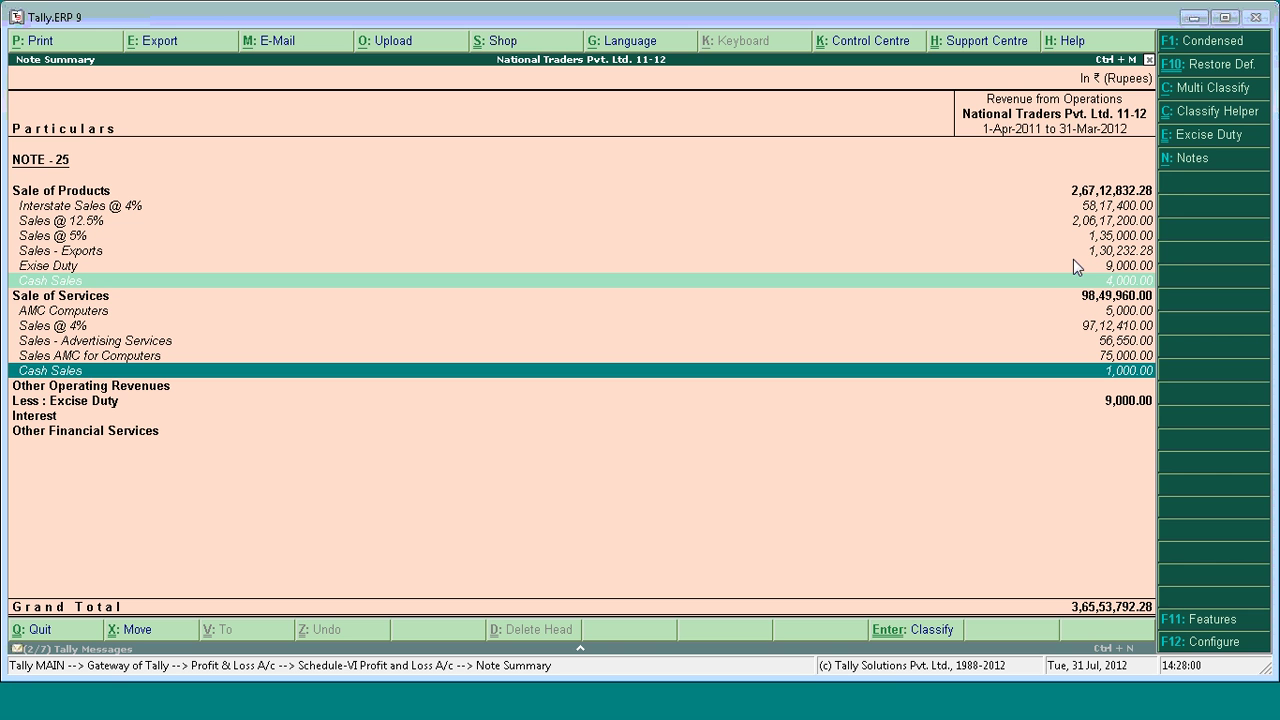
pyautogui.click(1234, 70)
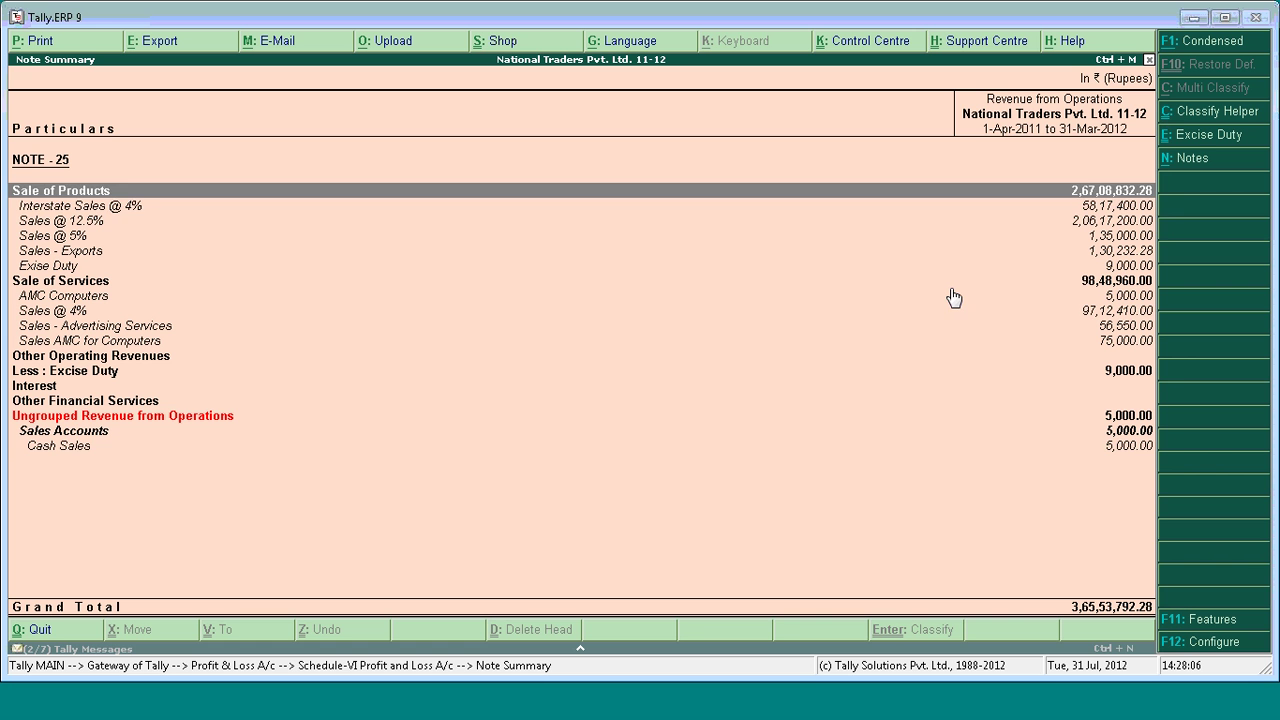
# - Go through the Revenue from Operations note down to Cash Sales under Ungrouped Revenue from Operations, and return to the Profit & Loss A/c
pyautogui.press('Down')
pyautogui.press('Down')
pyautogui.press('Down')
pyautogui.press('Down')
pyautogui.press('Down')
pyautogui.press('Down')
pyautogui.press('Down')
pyautogui.press('Down')
pyautogui.press('Down')
pyautogui.press('Down')
pyautogui.press('Down')
pyautogui.press('Down')
pyautogui.press('Down')
pyautogui.press('Down')
pyautogui.press('Down')
pyautogui.press('Down')
pyautogui.press('Down')
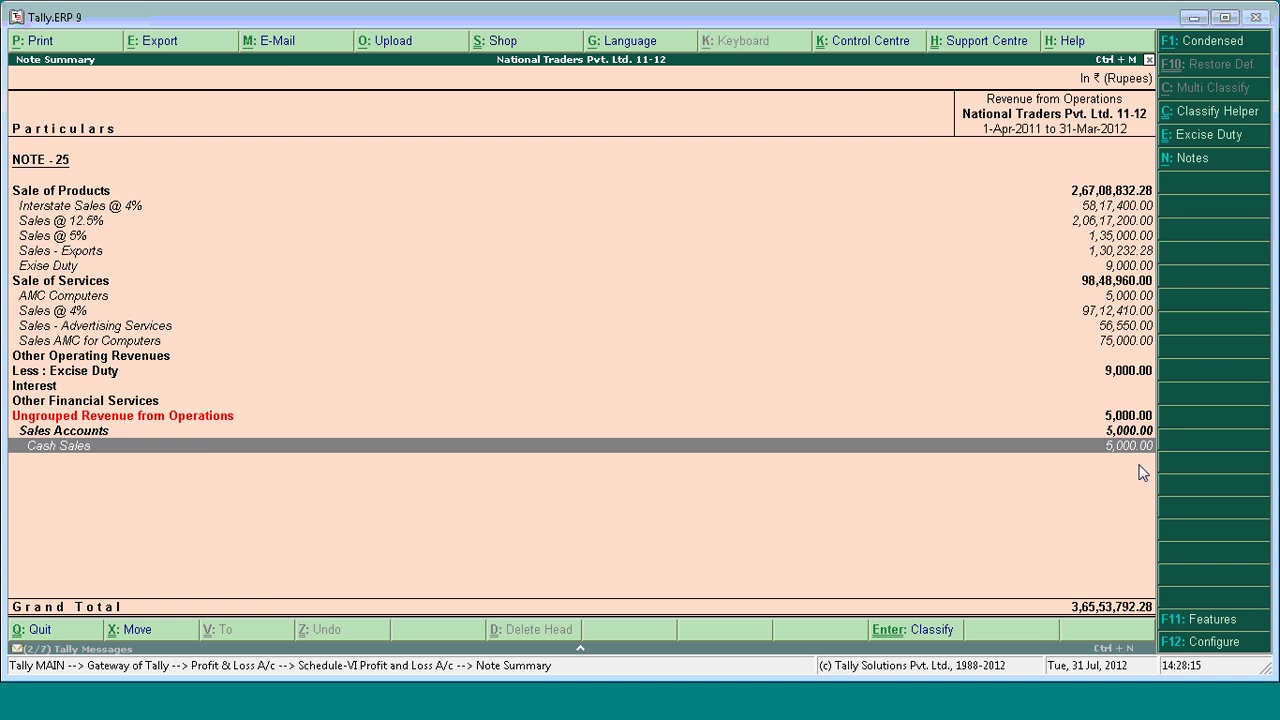
pyautogui.press('Escape')
pyautogui.press('Escape')
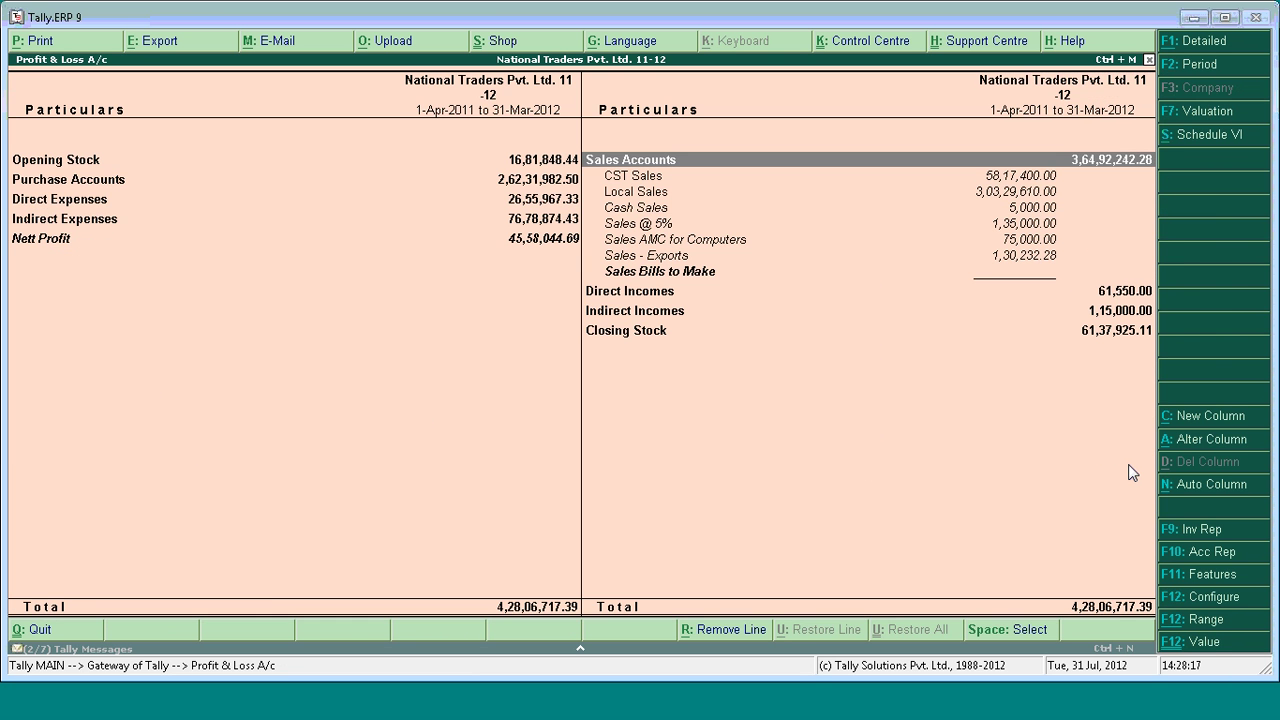
# - Reopen the Schedule-VI Profit and Loss statement and open the note for Other Expenses
pyautogui.hotkey('alt', 's')
pyautogui.press('Down')
pyautogui.press('Up')
pyautogui.press('Down')
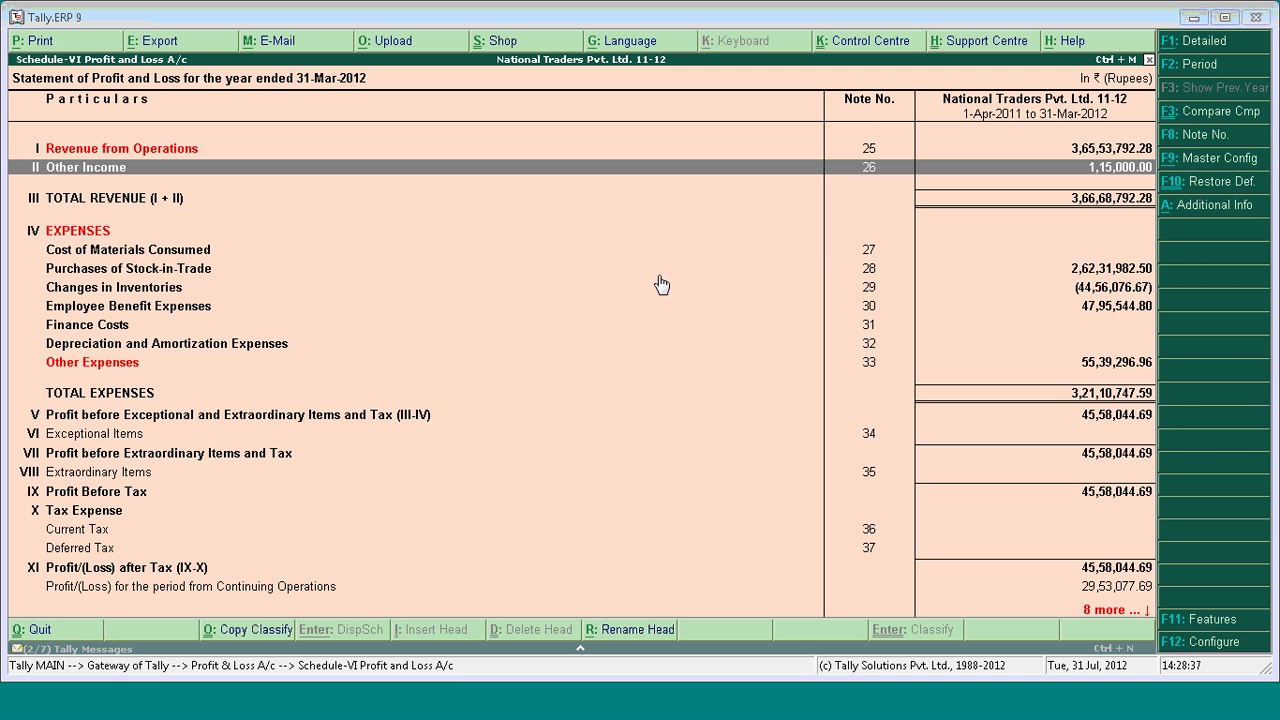
pyautogui.press('Down')
pyautogui.press('Down')
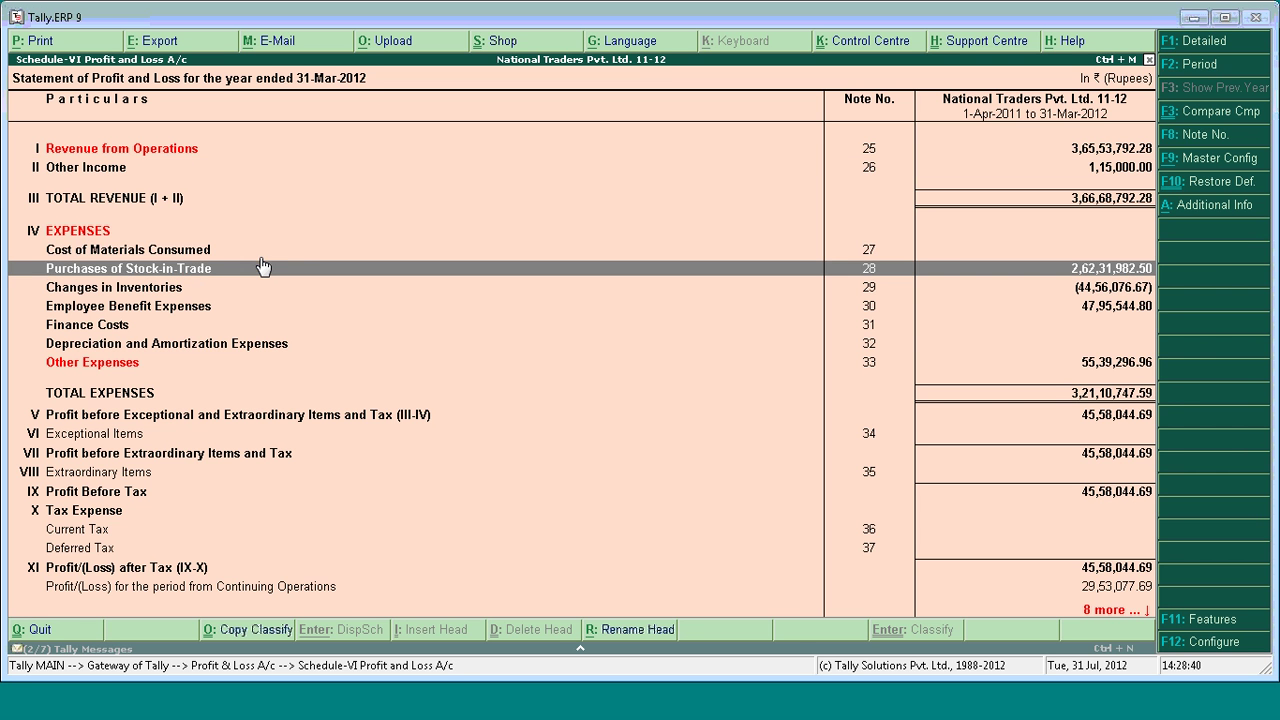
pyautogui.press('Up')
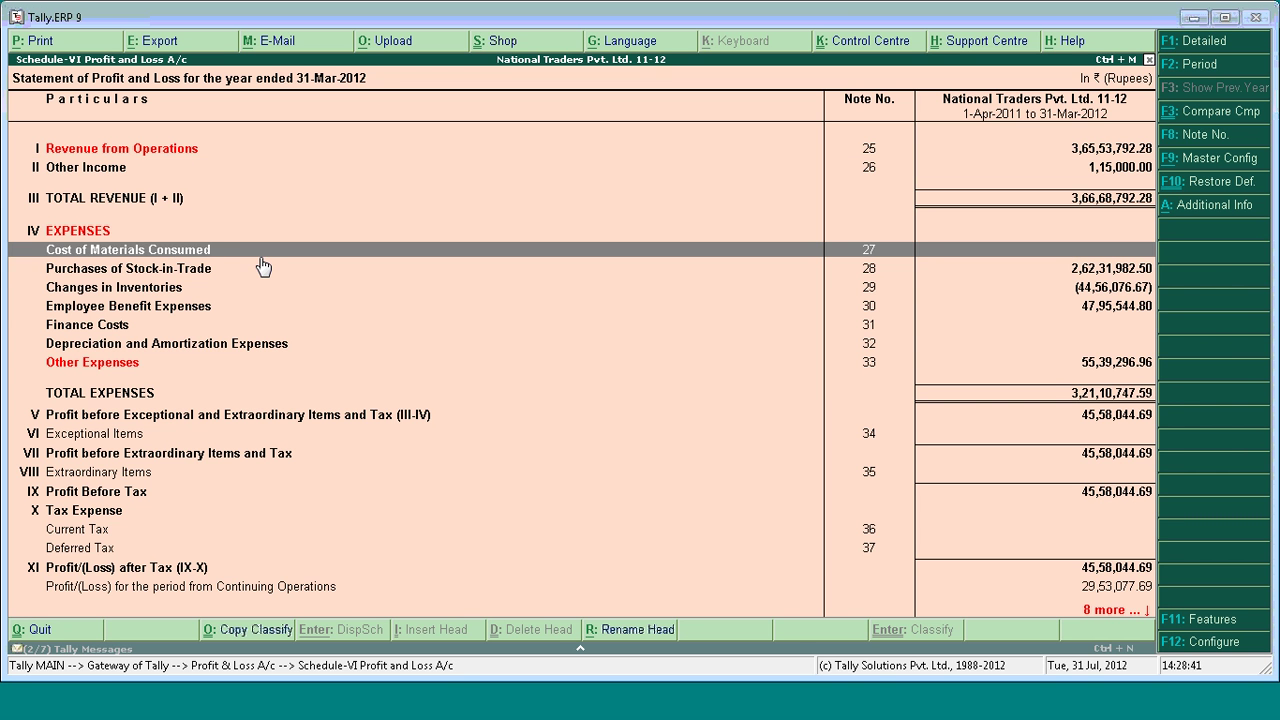
pyautogui.press('Down')
pyautogui.press('Down')
pyautogui.press('Down')
pyautogui.press('Down')
pyautogui.press('Down')
pyautogui.press('Down')
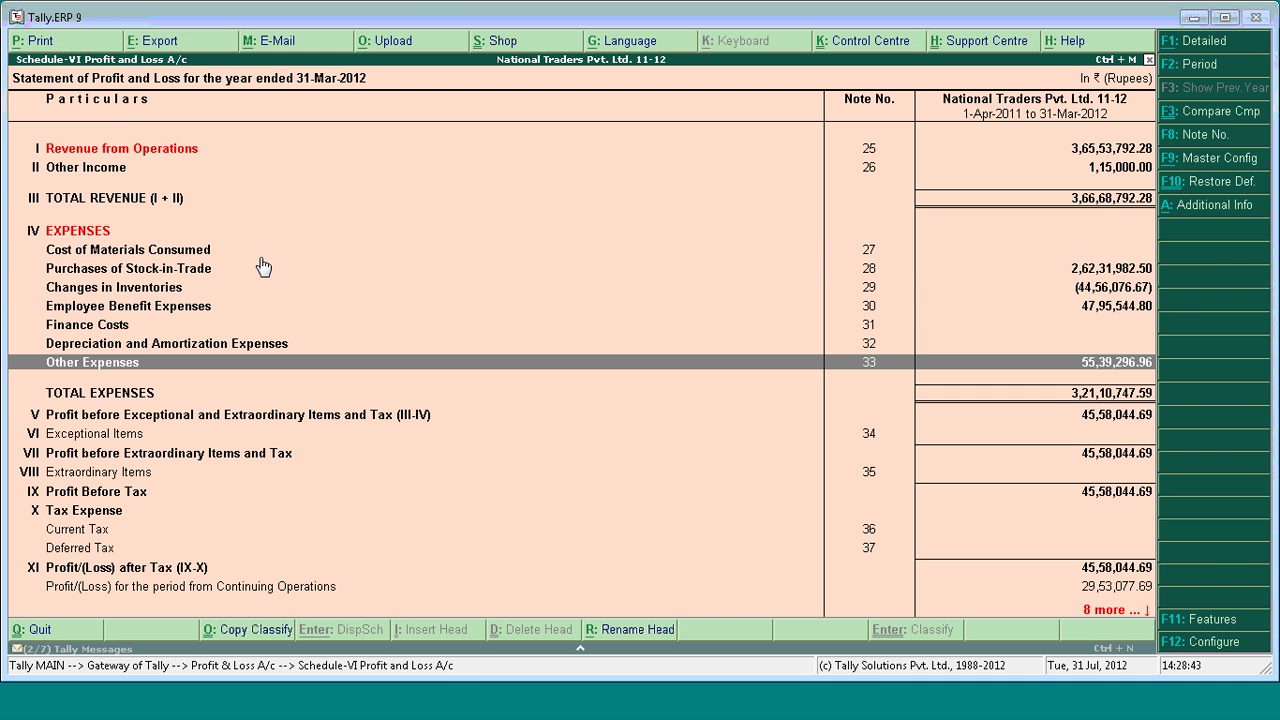
pyautogui.press('Return')
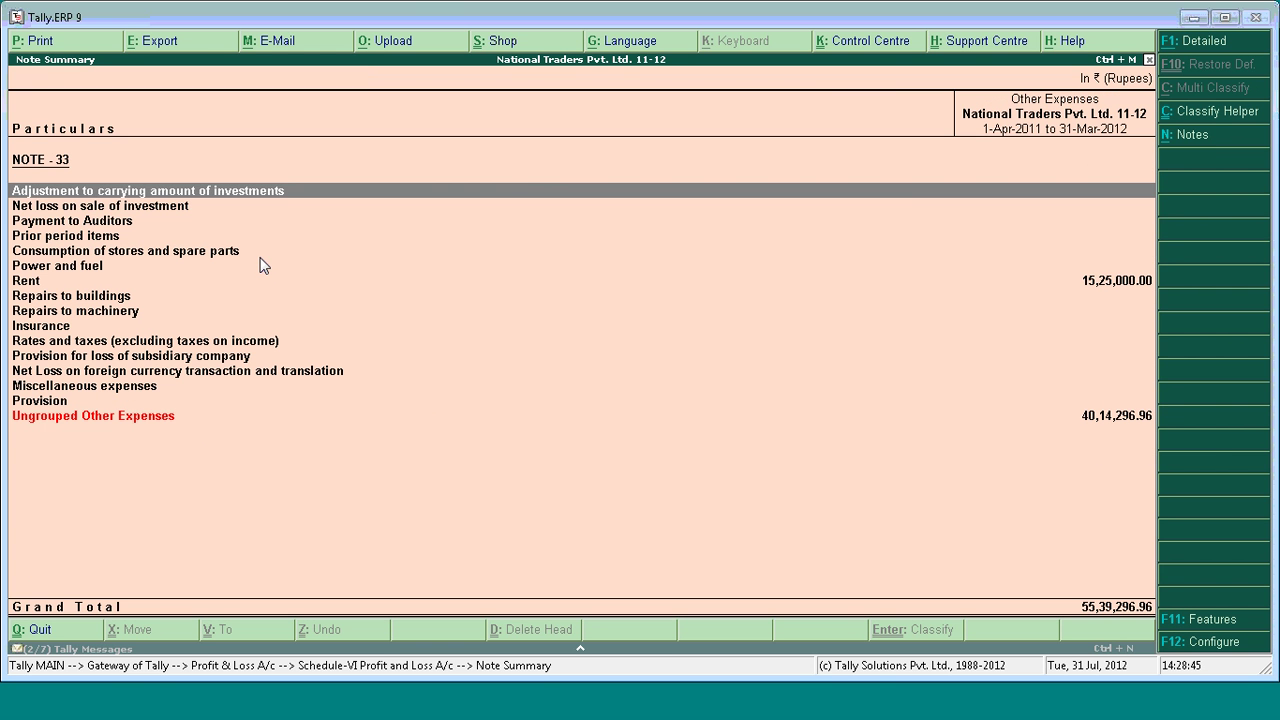
# - Open the list of ledgers under Ungrouped Other Expenses and select Interest Account
pyautogui.press('Down')
pyautogui.press('Down')
pyautogui.press('Down')
pyautogui.press('Down')
pyautogui.press('Down')
pyautogui.press('Down')
pyautogui.press('Down')
pyautogui.press('Down')
pyautogui.press('Down')
pyautogui.press('Down')
pyautogui.press('Down')
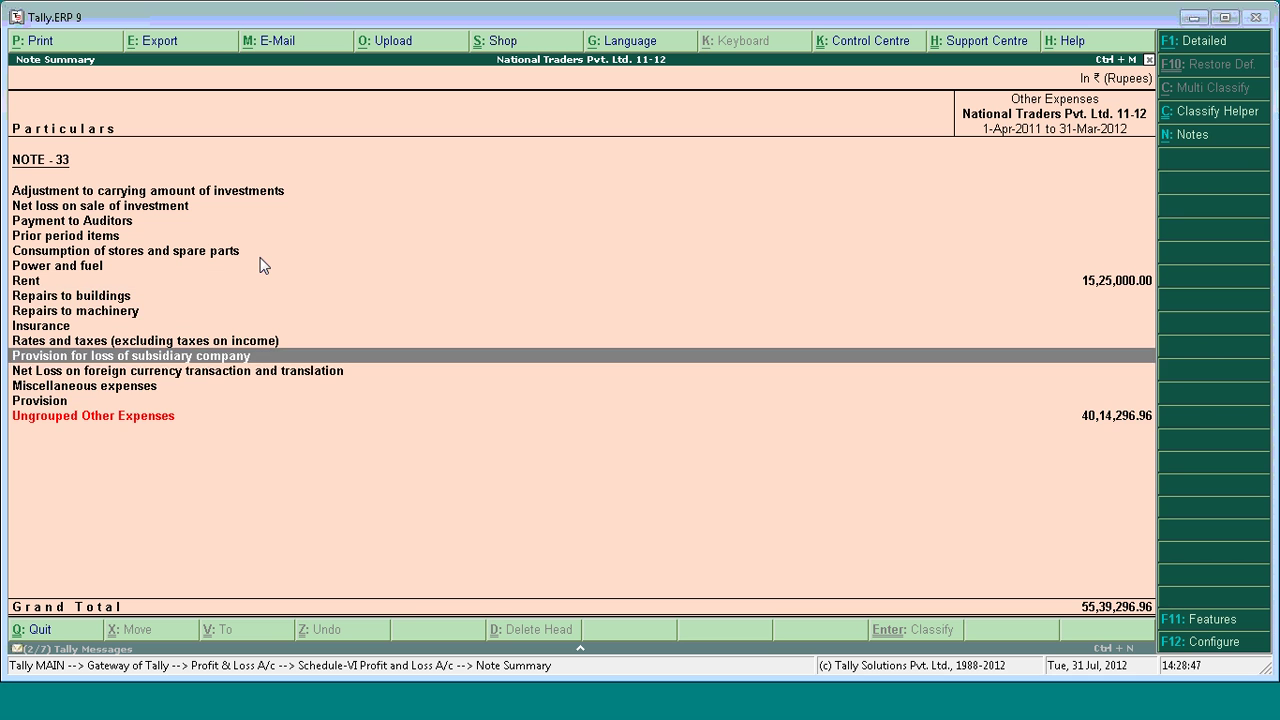
pyautogui.press('Down')
pyautogui.press('Down')
pyautogui.press('Down')
pyautogui.press('Down')
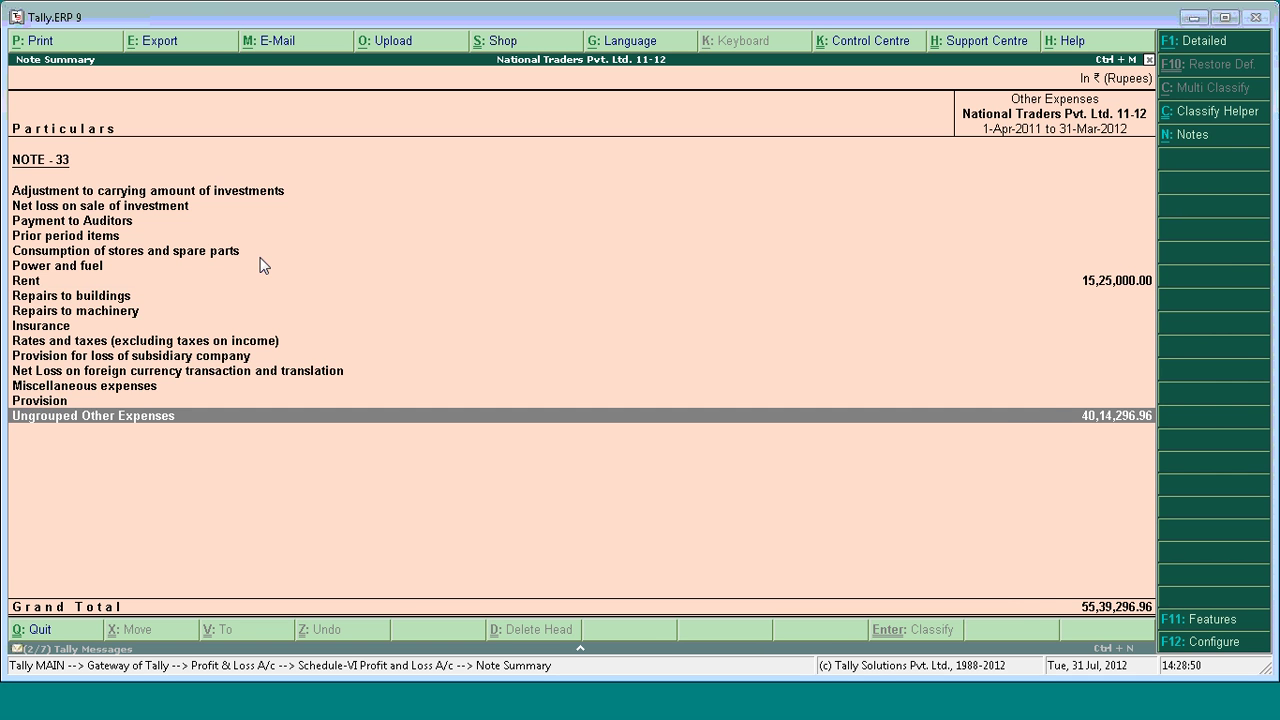
pyautogui.press('Return')
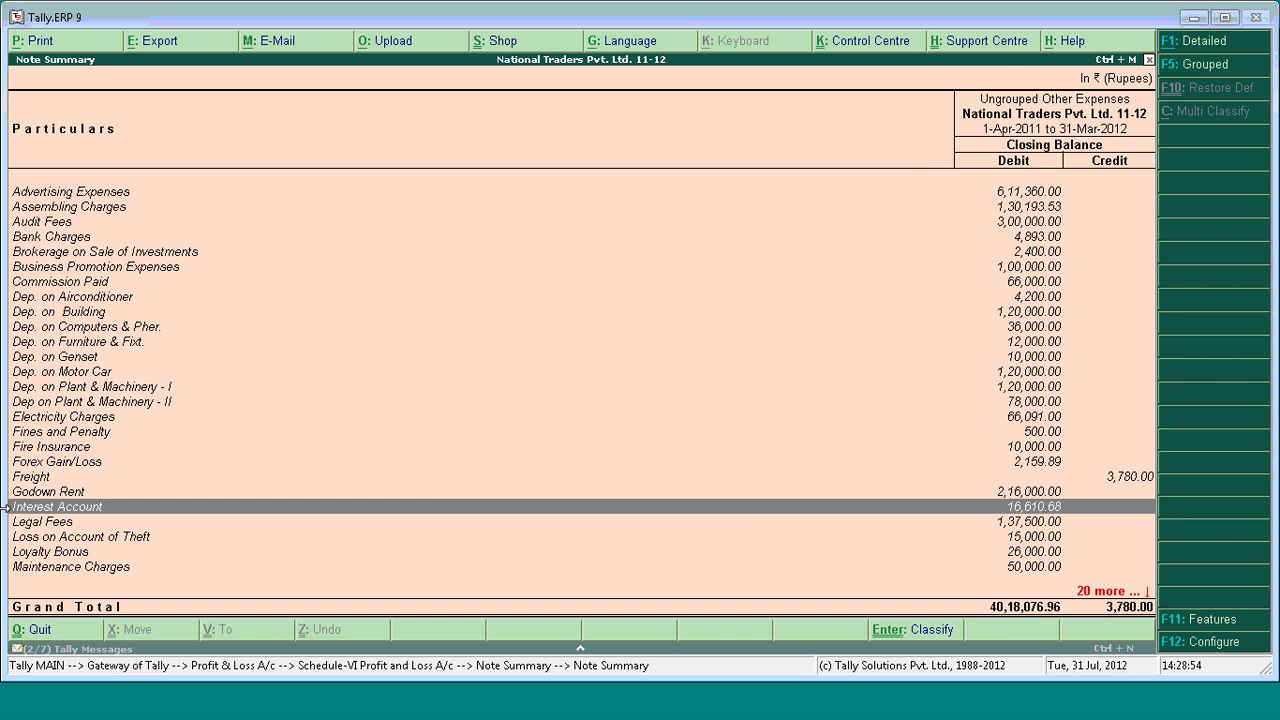
# - Review the Interest Account's monthly summary and set its Schedule VI classification type to Dr/Cr Transactions Total
pyautogui.press('Return')
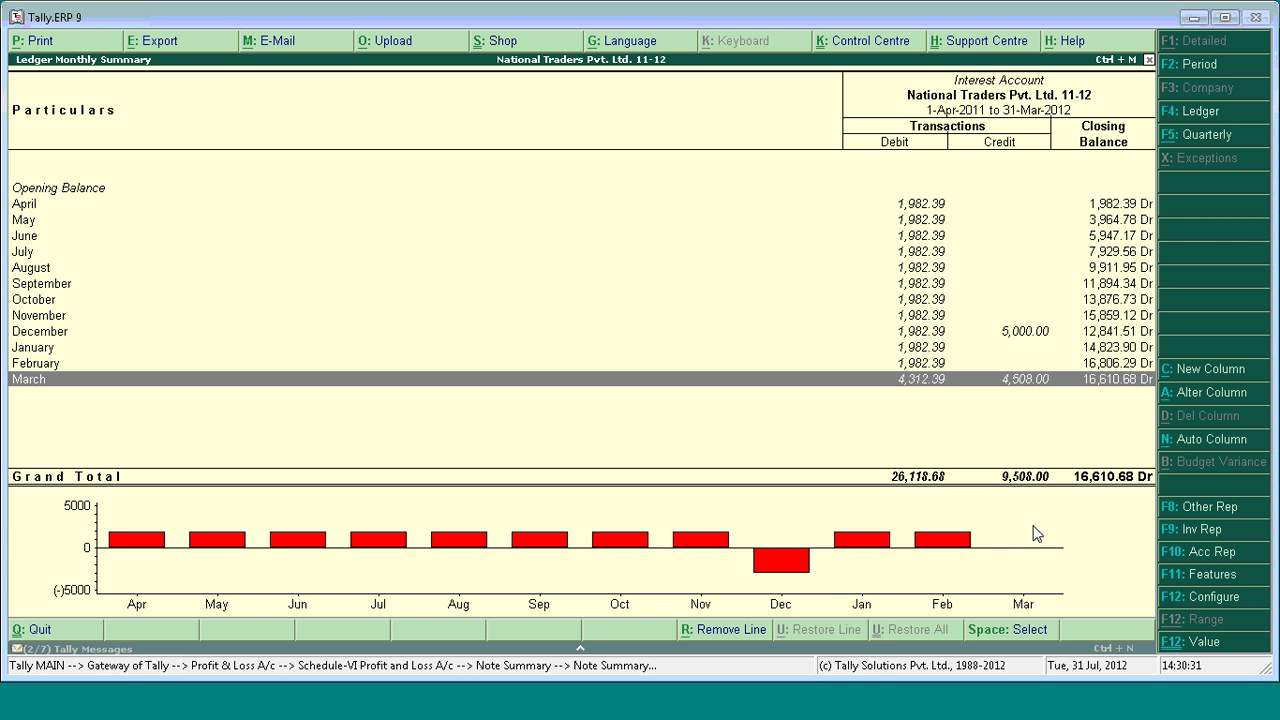
pyautogui.press('Escape')
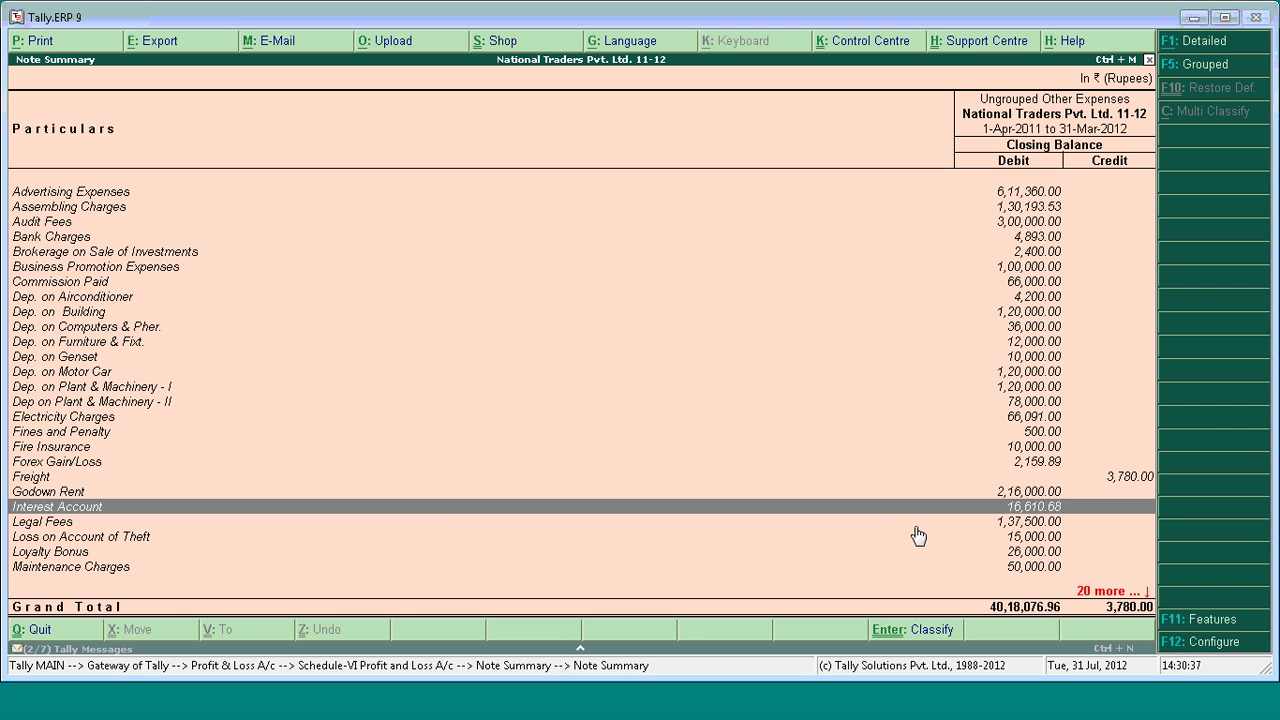
pyautogui.click(920, 628)
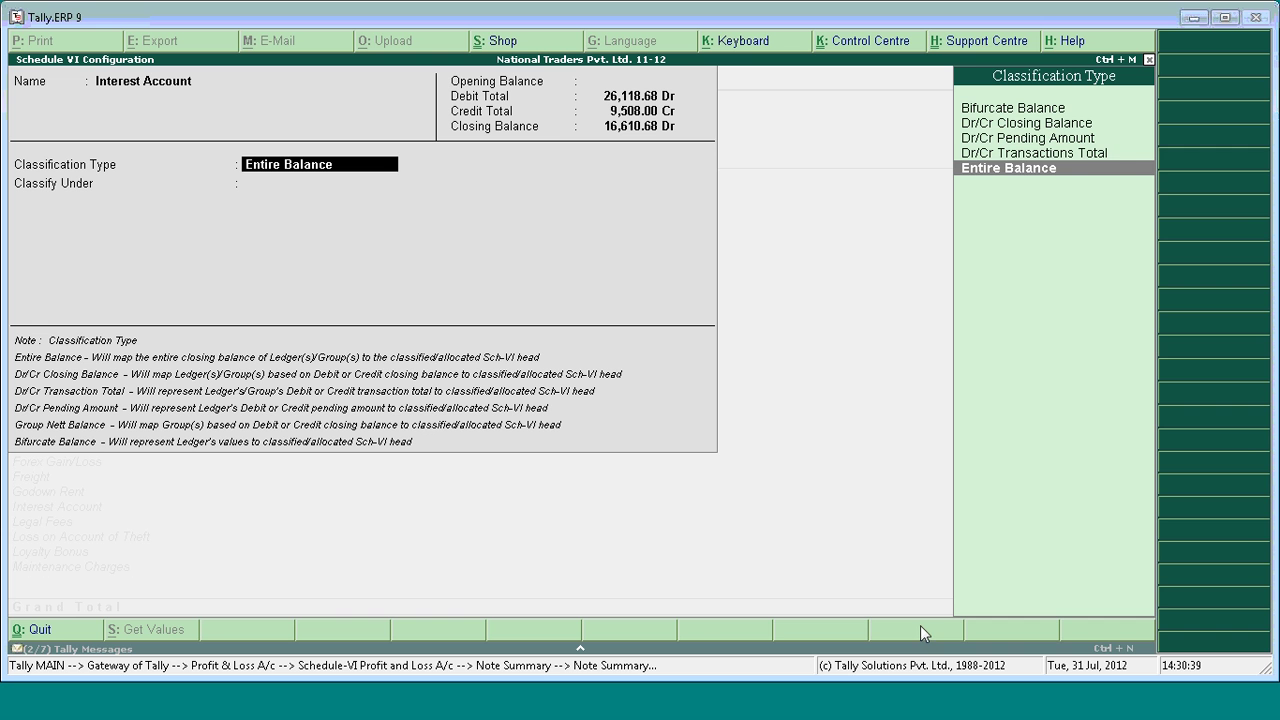
pyautogui.press('Up')
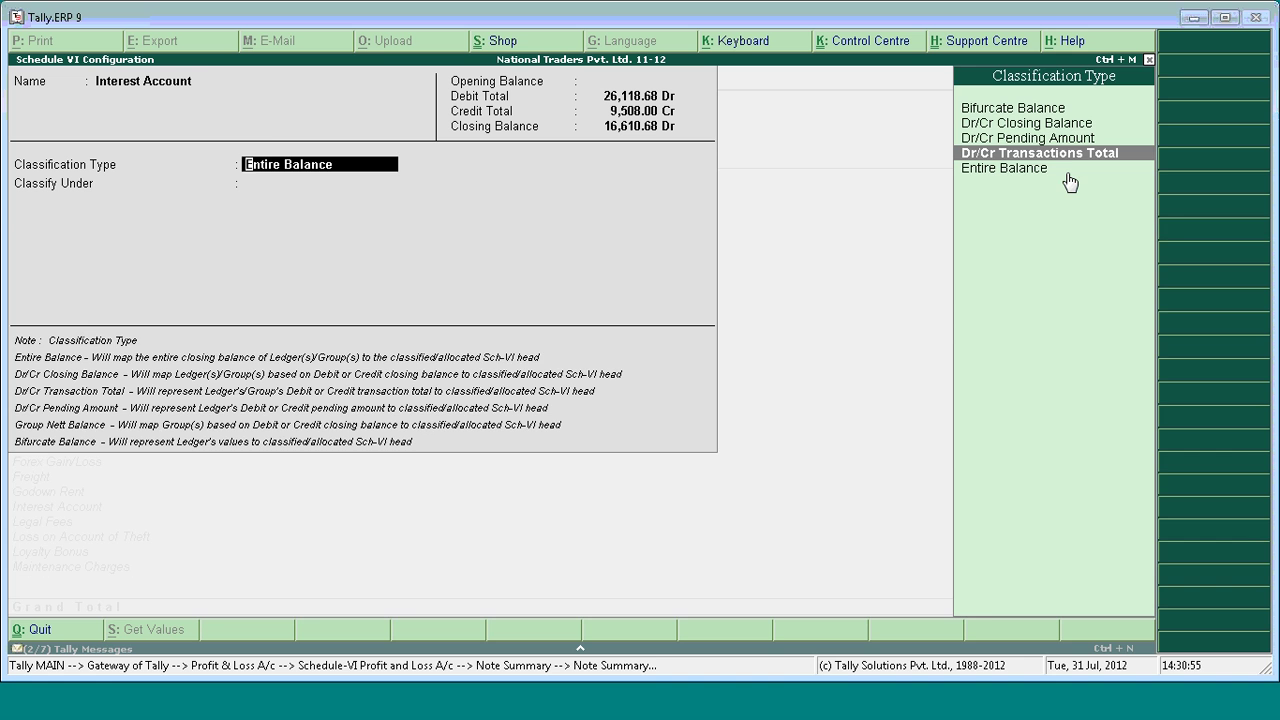
pyautogui.press('Return')
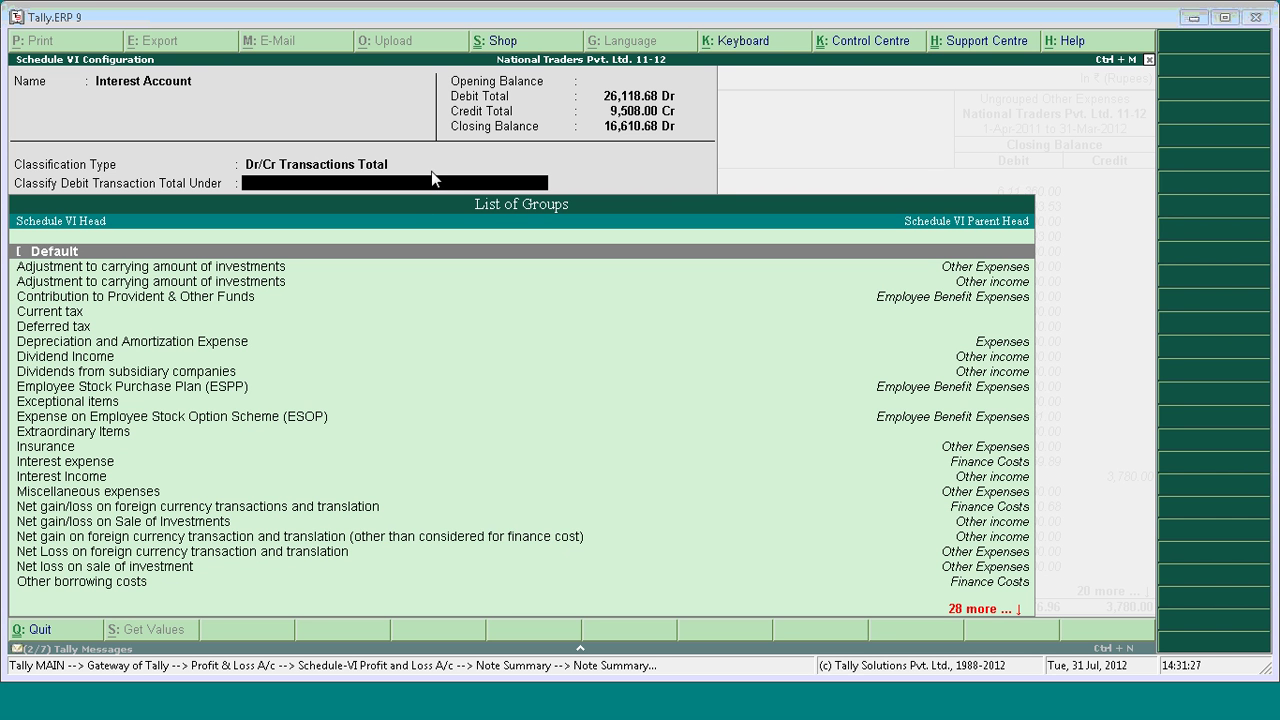
pyautogui.write('Inter')
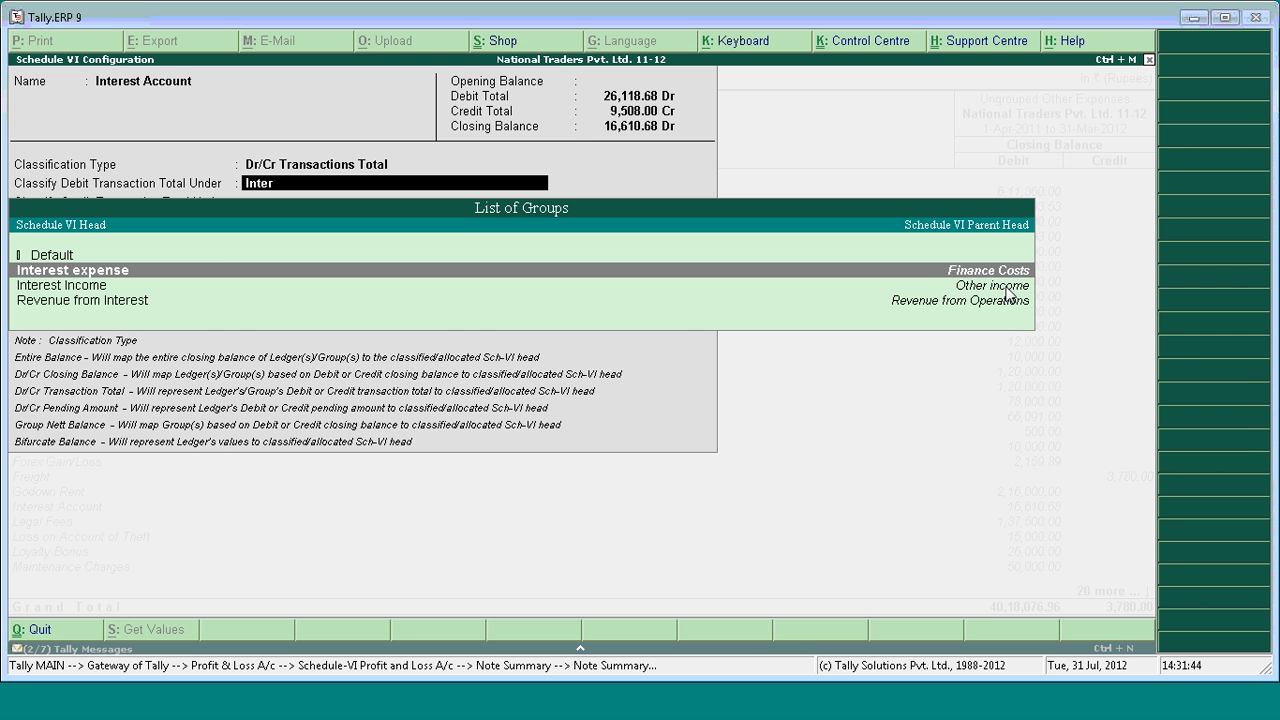
pyautogui.press('BackSpace')
pyautogui.press('BackSpace')
pyautogui.press('BackSpace')
pyautogui.press('BackSpace')
pyautogui.press('BackSpace')
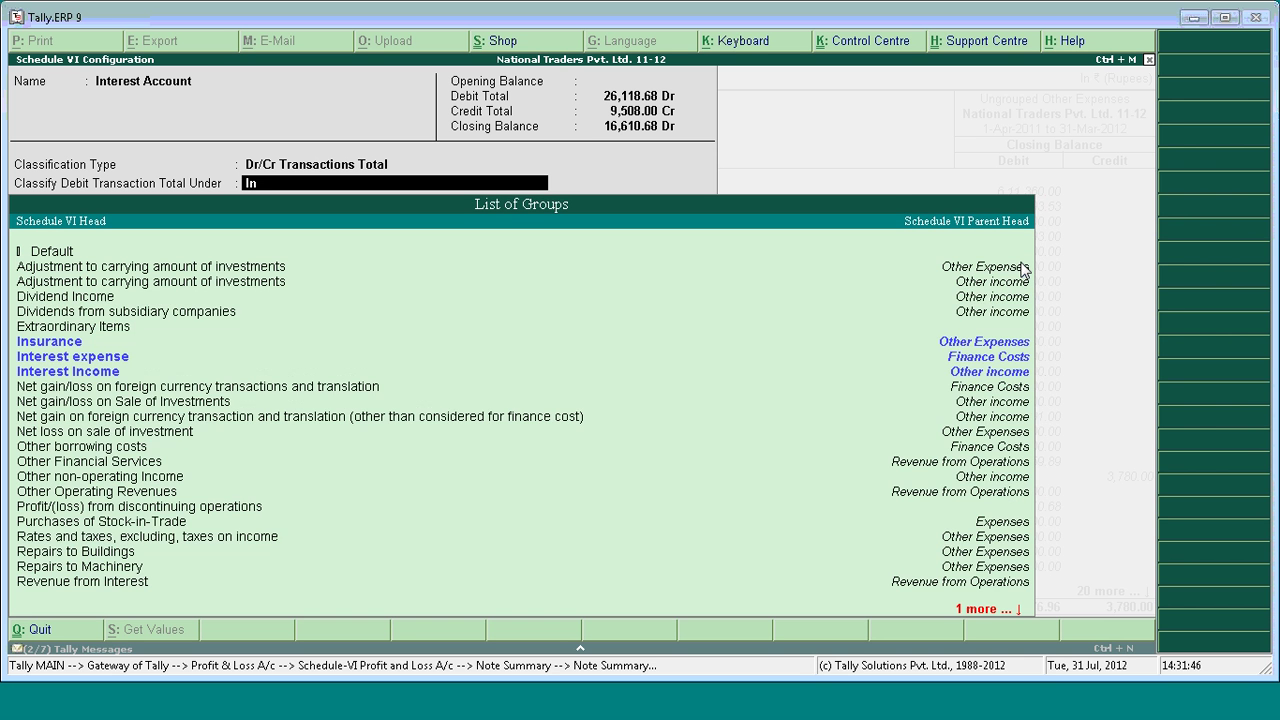
# - Filter the heads by "Finan" and classify the Interest Account's debit transaction total under Interest expense with parent head Finance Costs
pyautogui.write('Finan')
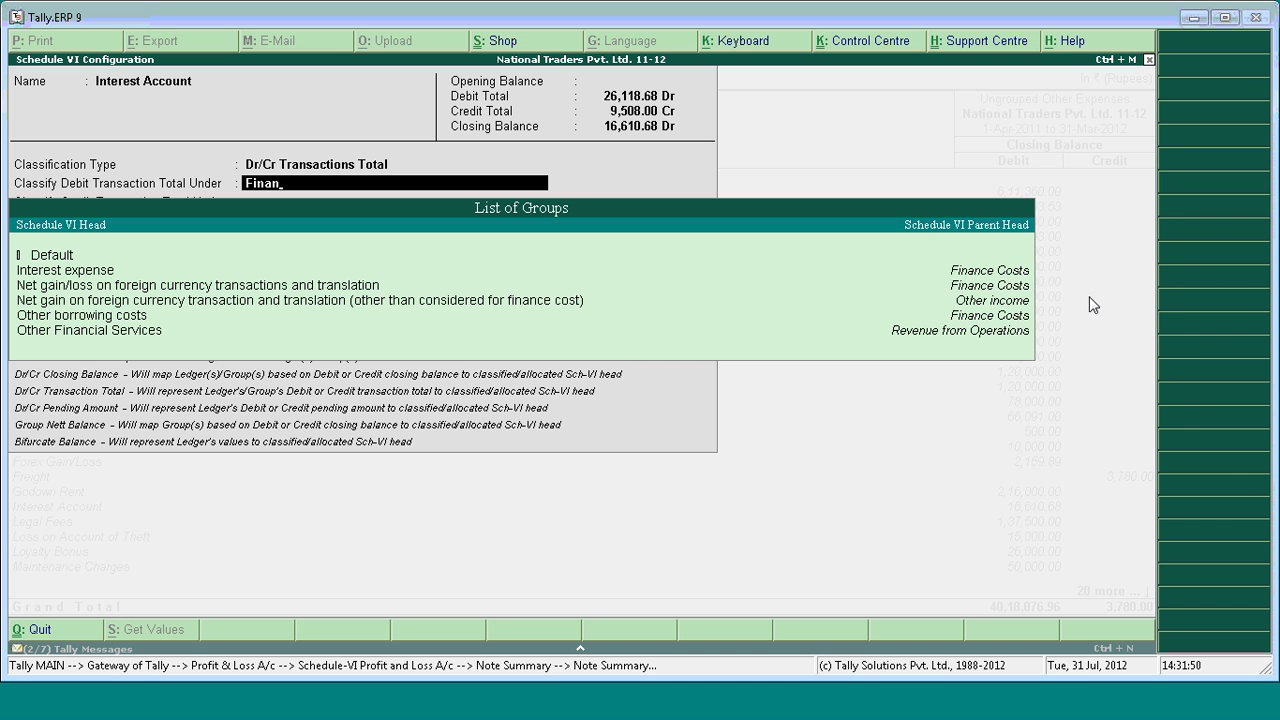
pyautogui.press('Down')
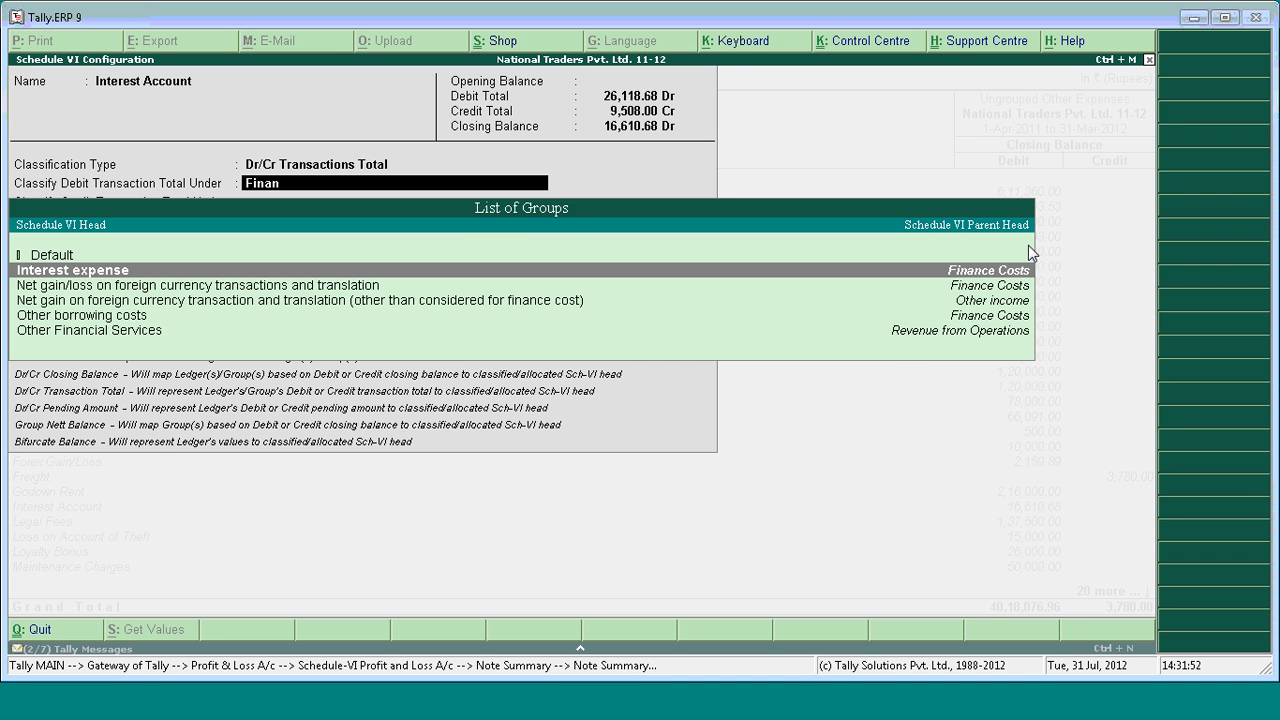
pyautogui.press('Return')
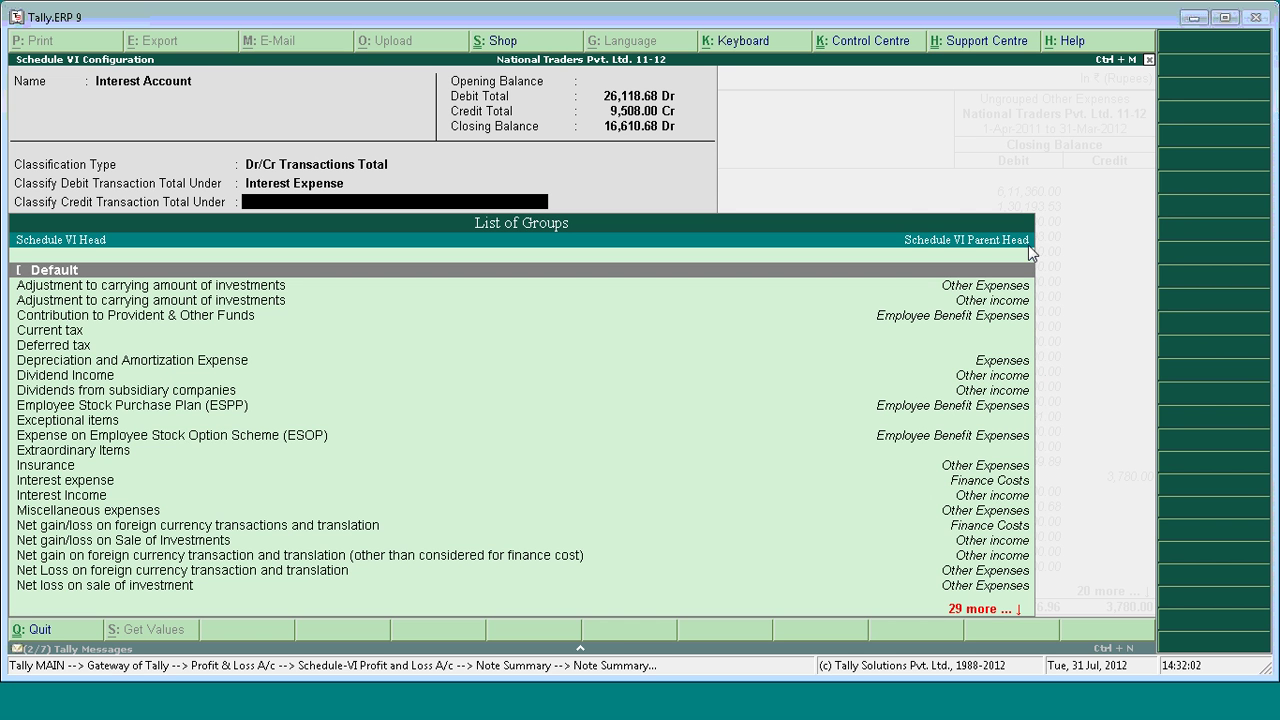
# - Classify the Interest Account's credit transaction total under Interest Income with parent head Other income, accept it, and return to the statement
pyautogui.write('Intere')
pyautogui.press('Down')
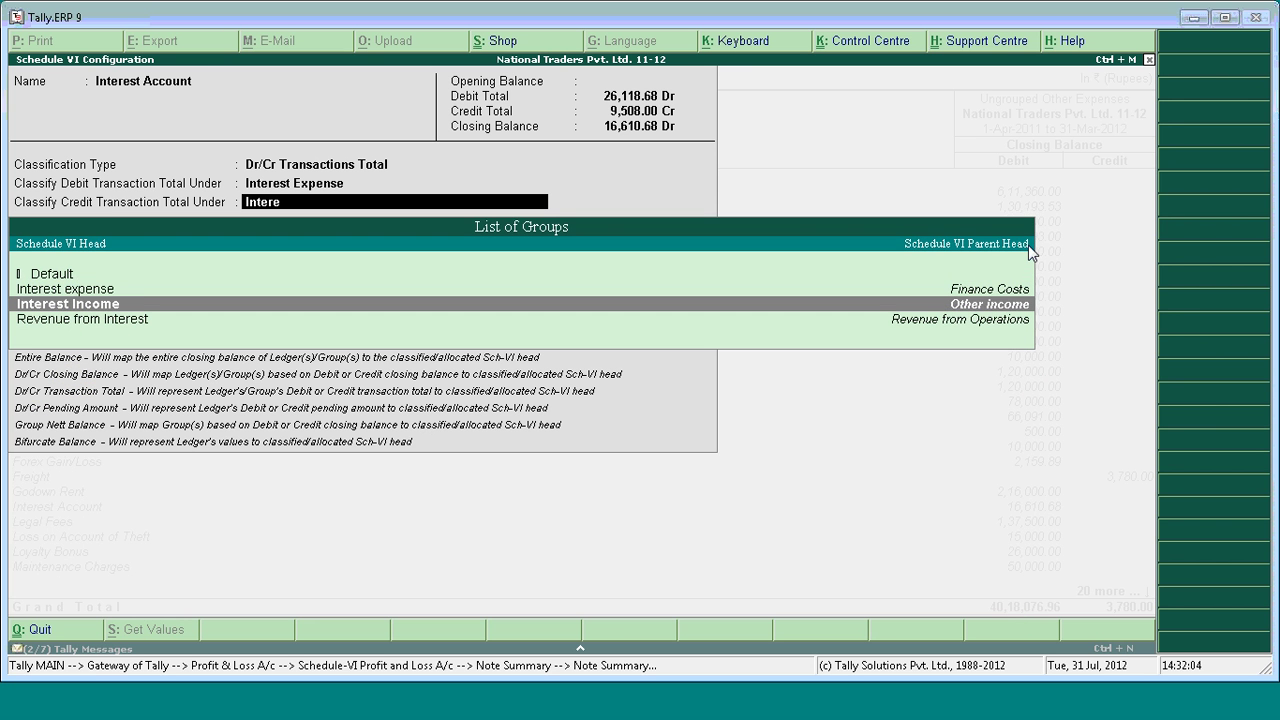
pyautogui.press('Return')
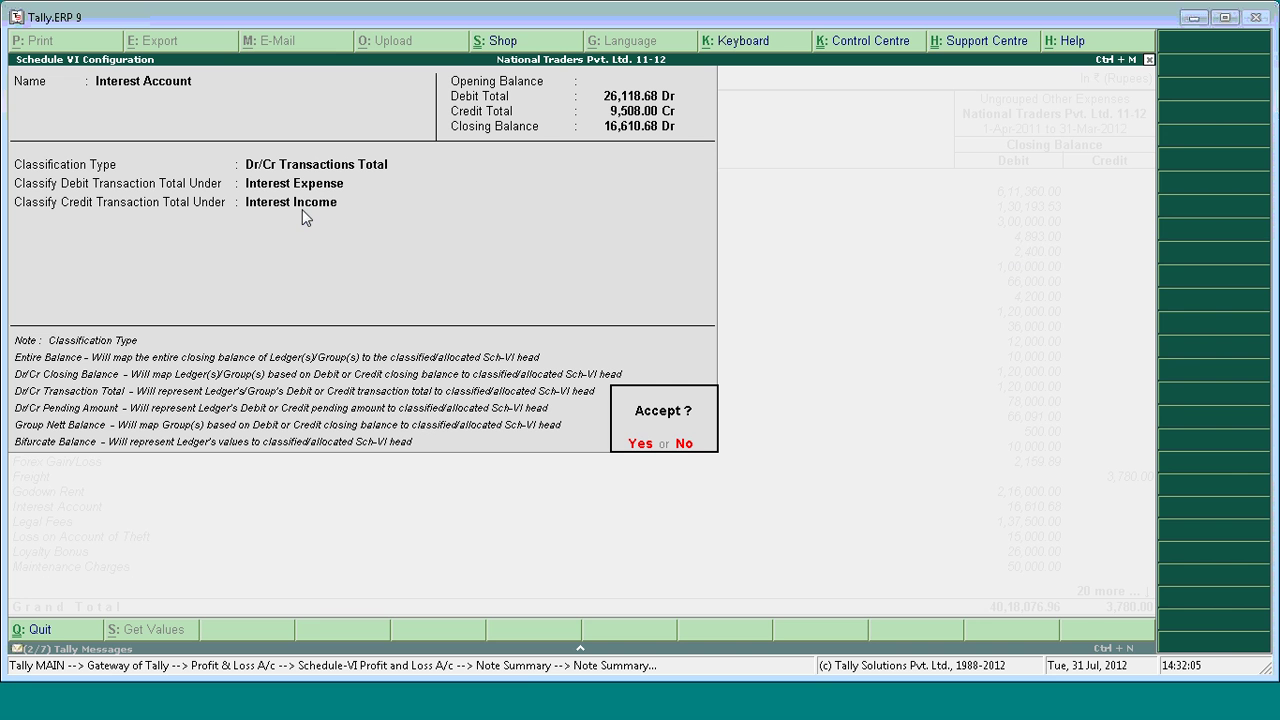
pyautogui.press('Return')
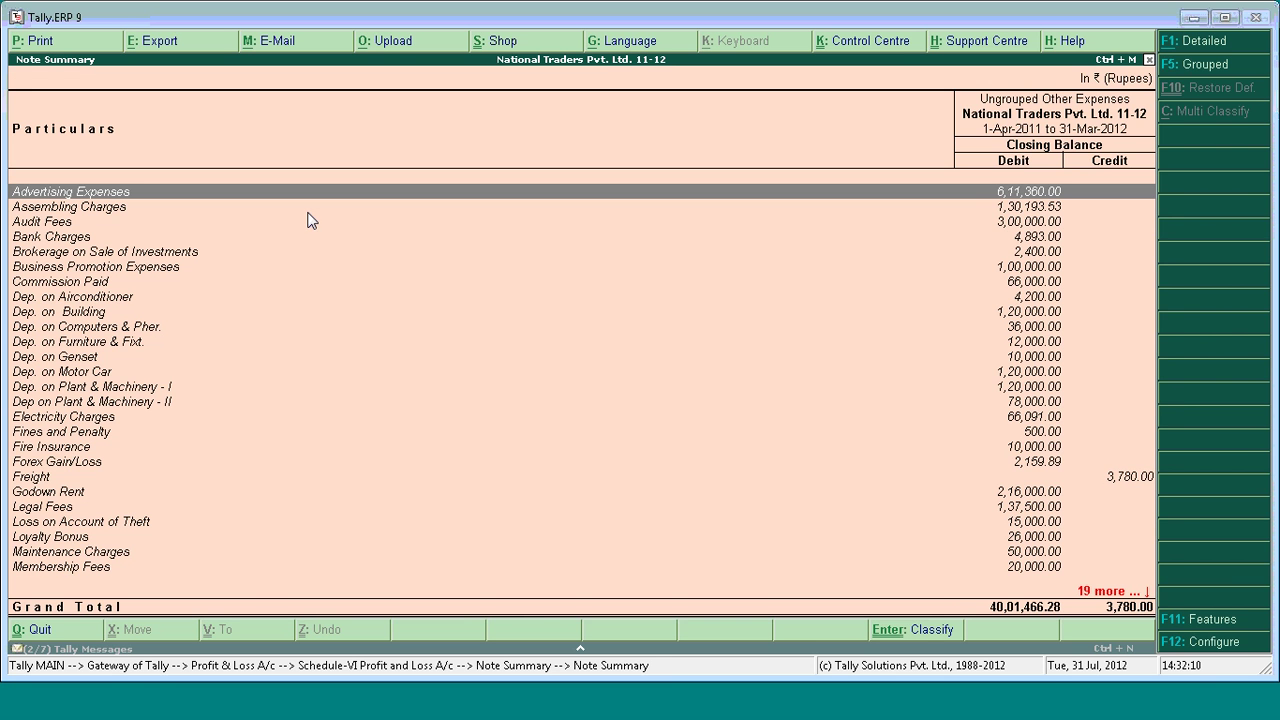
pyautogui.press('Escape')
pyautogui.press('Escape')
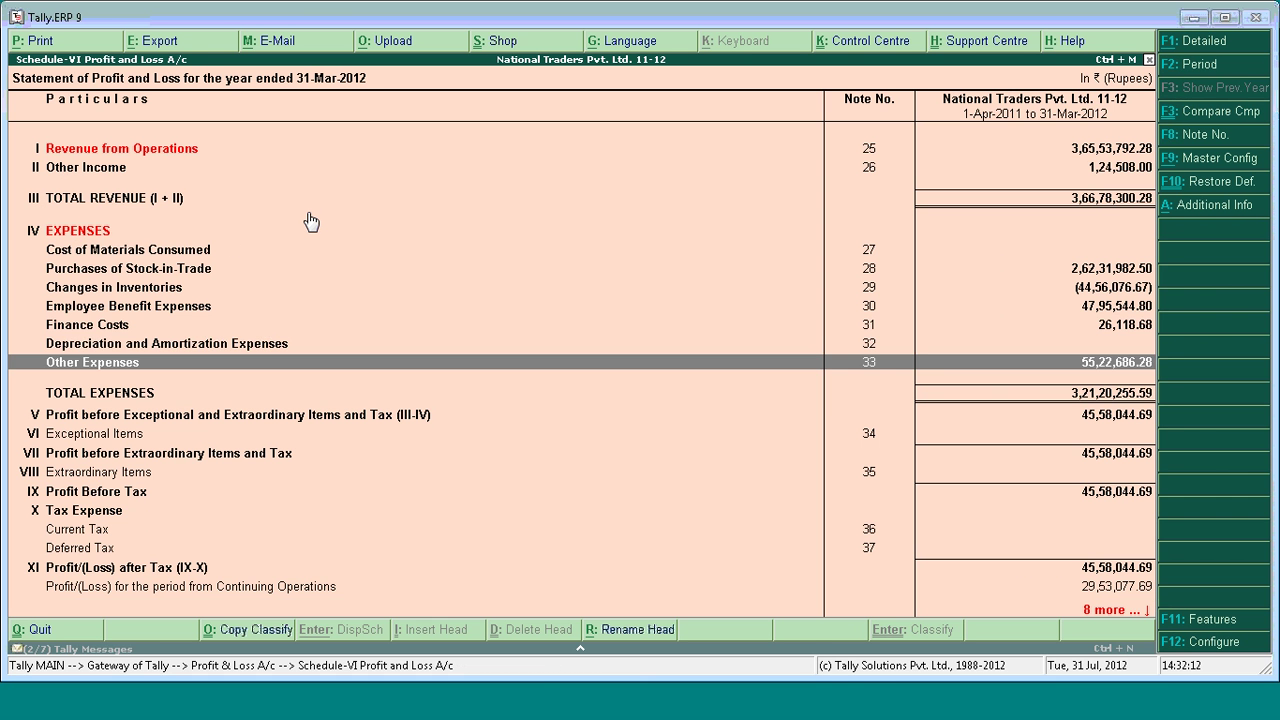
# - Examine the Interest Expense head in the Finance Costs note, including the Interest Account's monthly summary
pyautogui.press('Up')
pyautogui.press('Up')
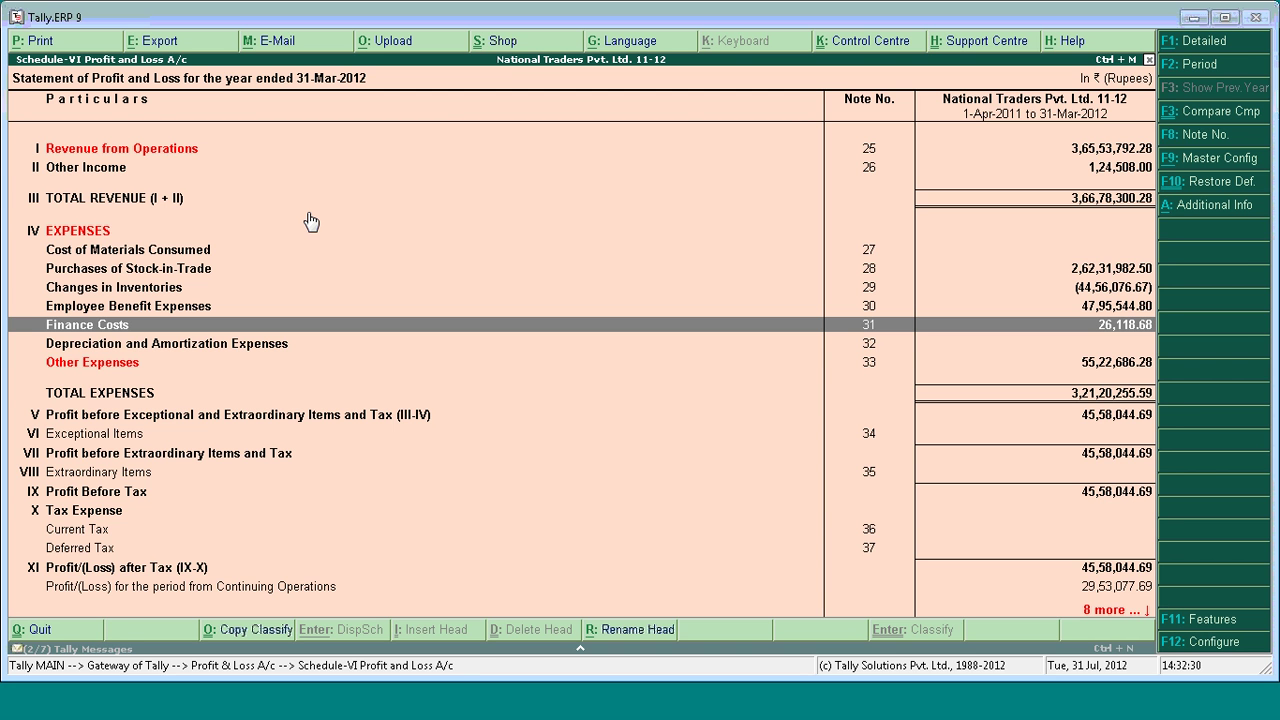
pyautogui.press('Return')
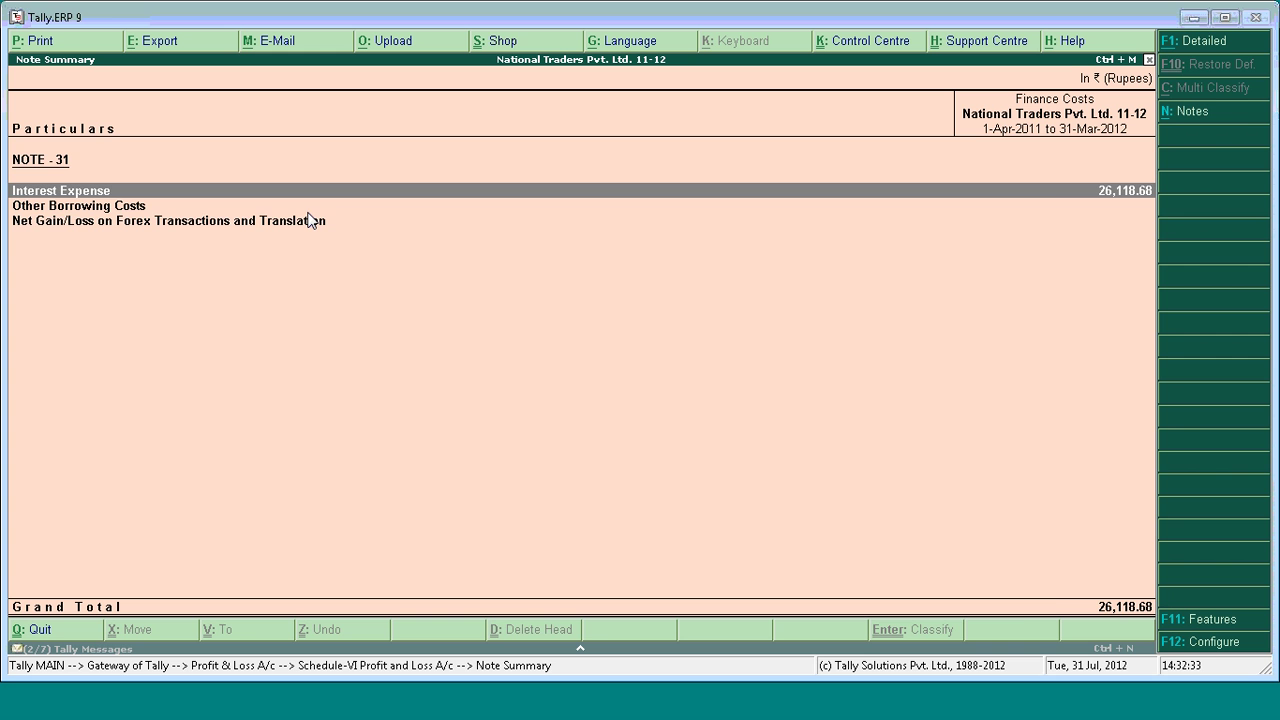
pyautogui.press('Return')
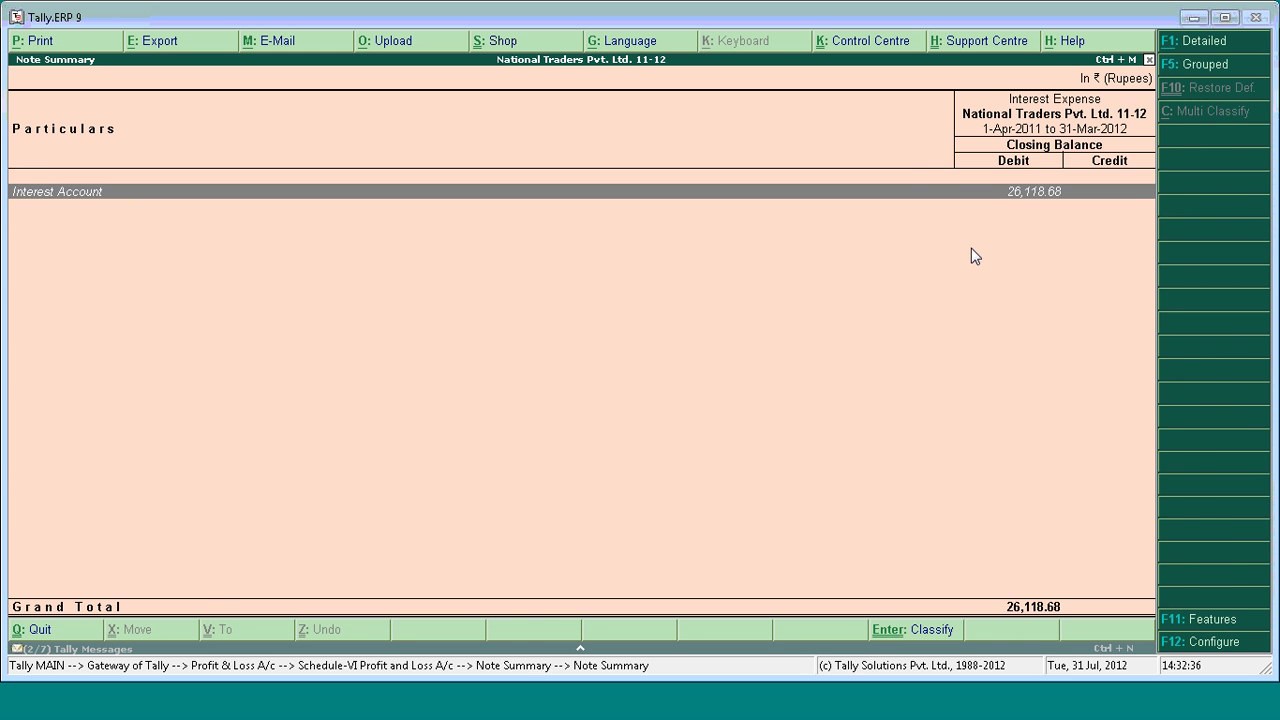
pyautogui.press('Return')
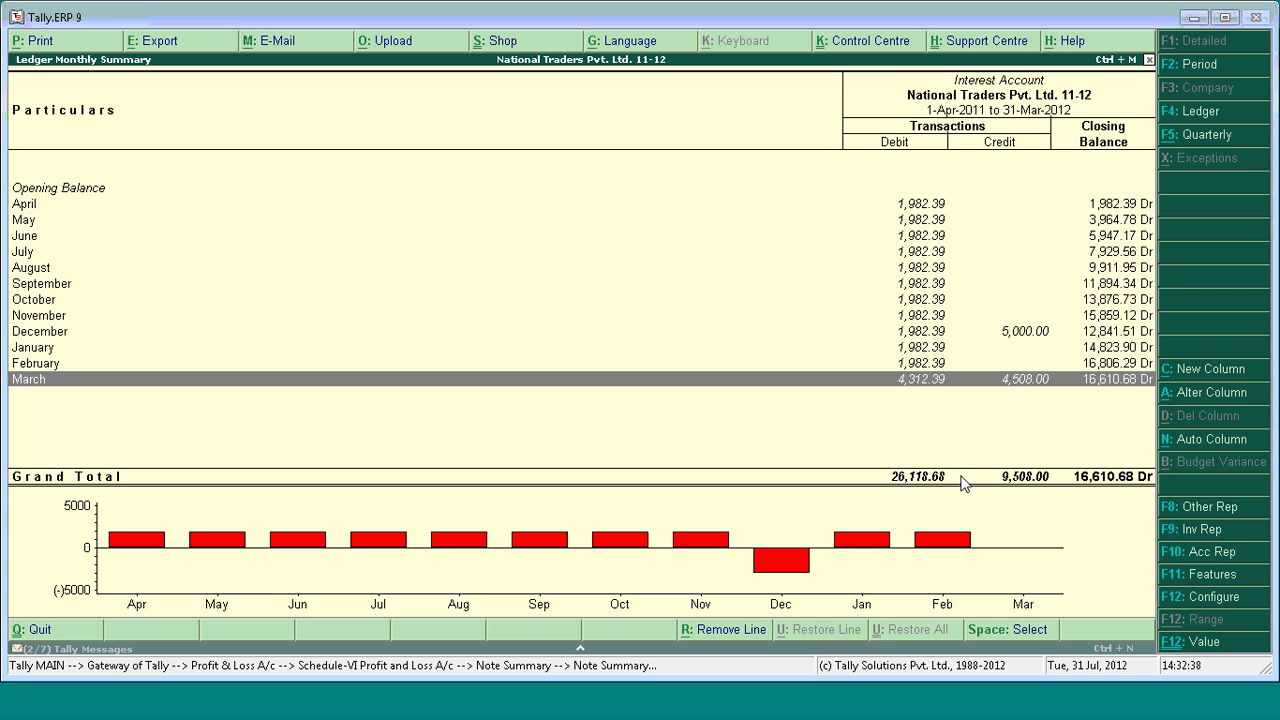
pyautogui.press('Escape')
pyautogui.press('Escape')
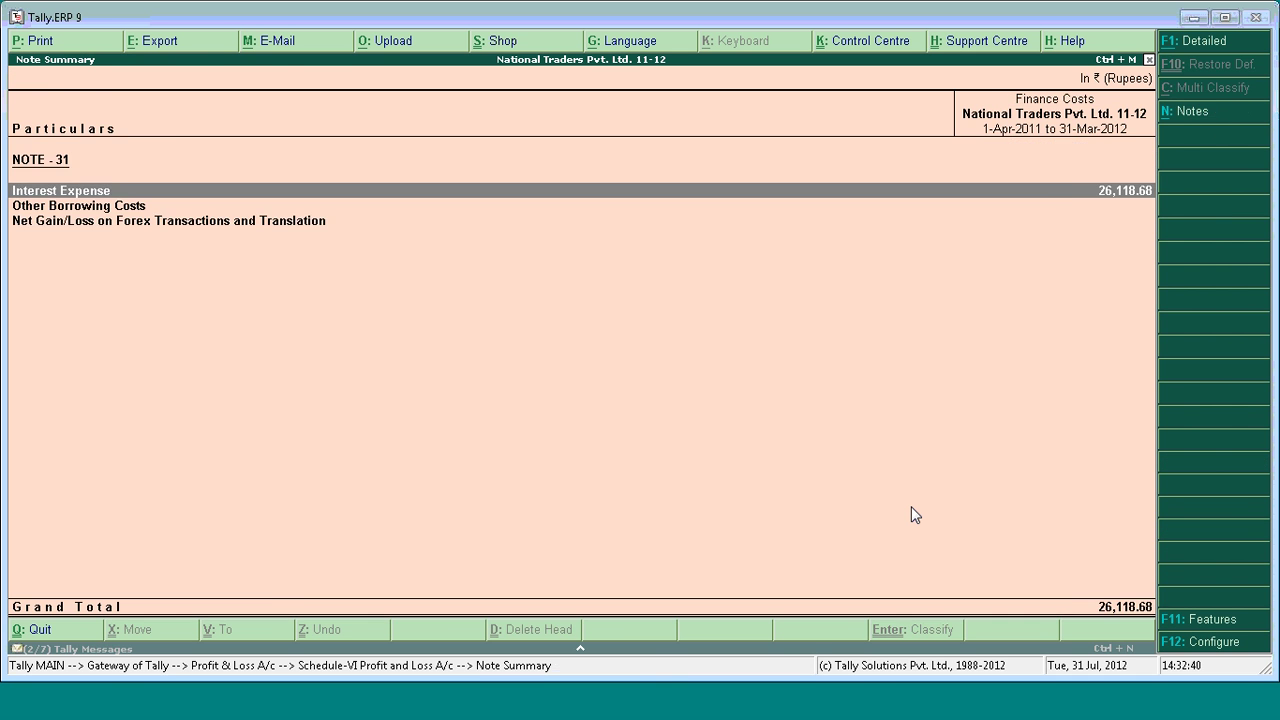
pyautogui.press('Escape')
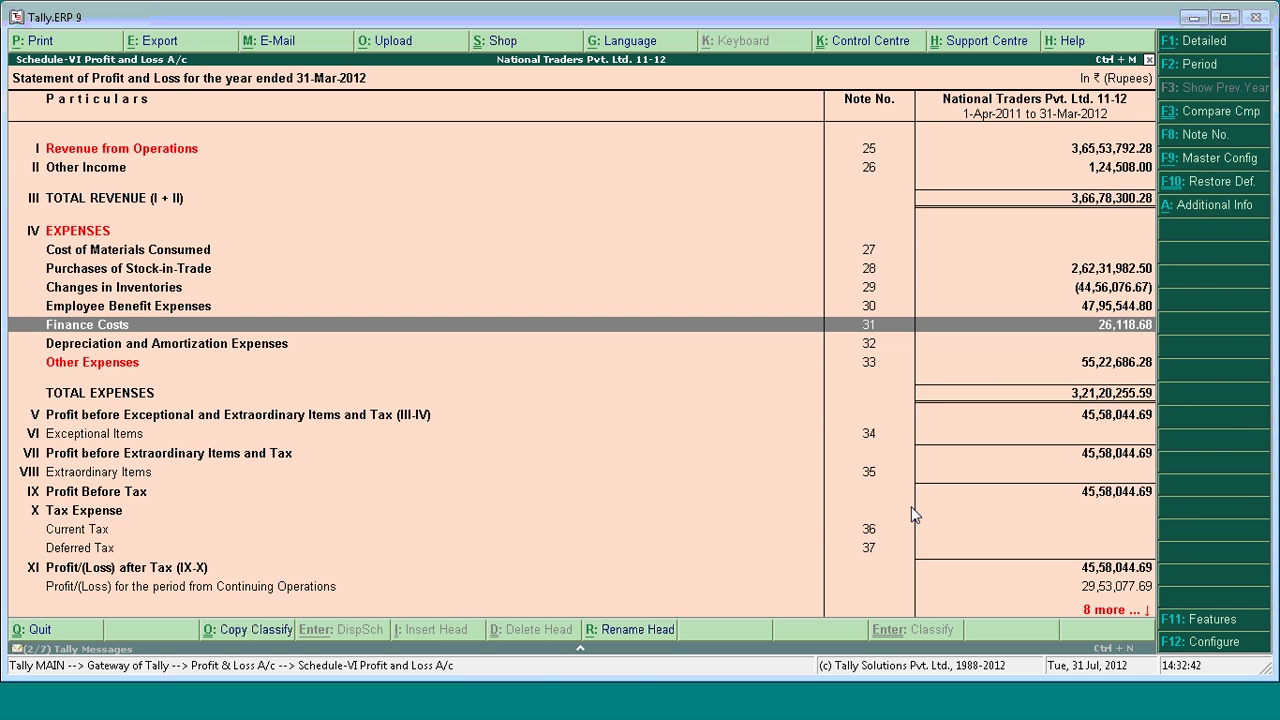
# - Examine the Interest Income head in the Other Income note and check it against the Interest Account's monthly summary
pyautogui.press('Up')
pyautogui.press('Up')
pyautogui.press('Up')
pyautogui.press('Up')
pyautogui.press('Up')
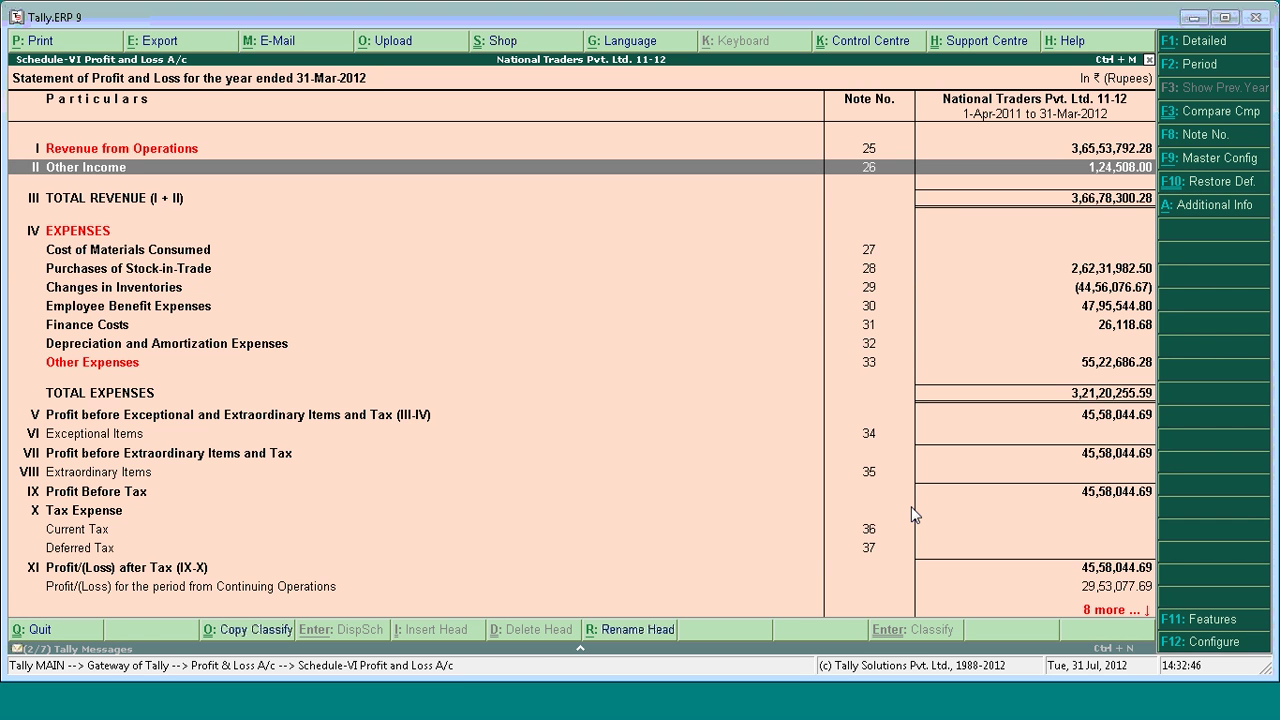
pyautogui.press('Return')
pyautogui.press('Return')
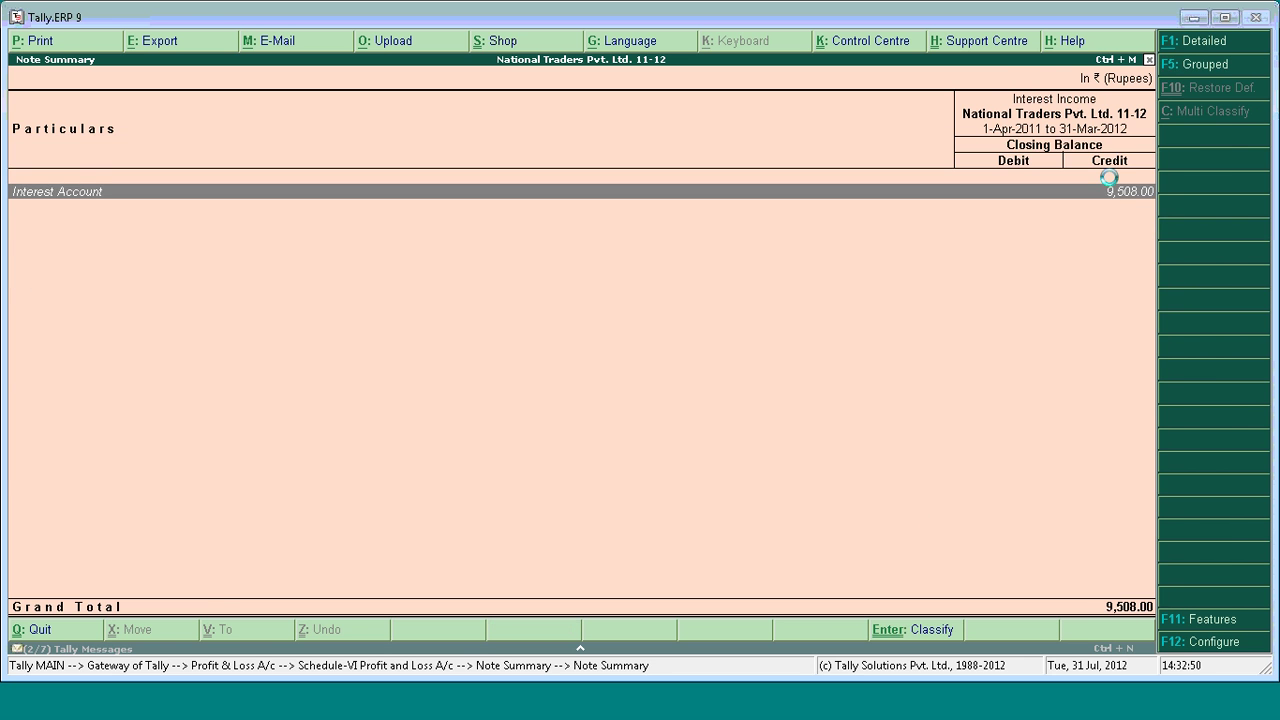
pyautogui.press('Return')
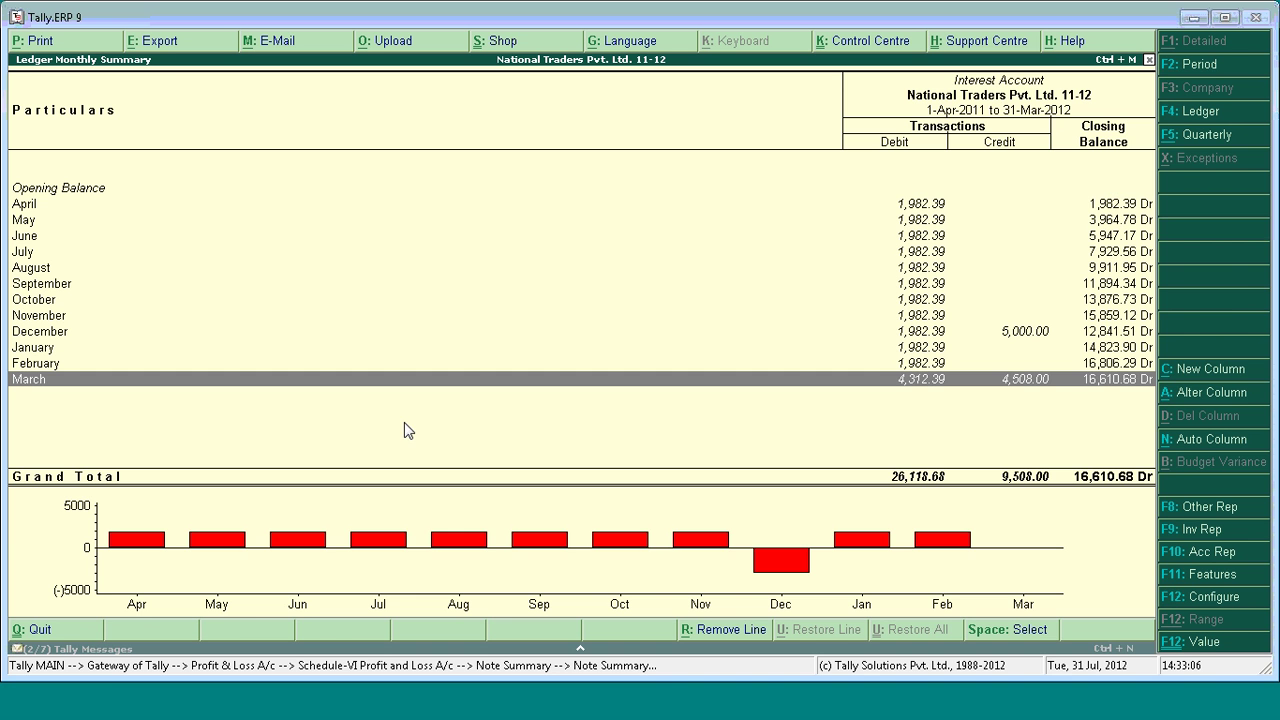
pyautogui.press('Escape')
pyautogui.press('Escape')
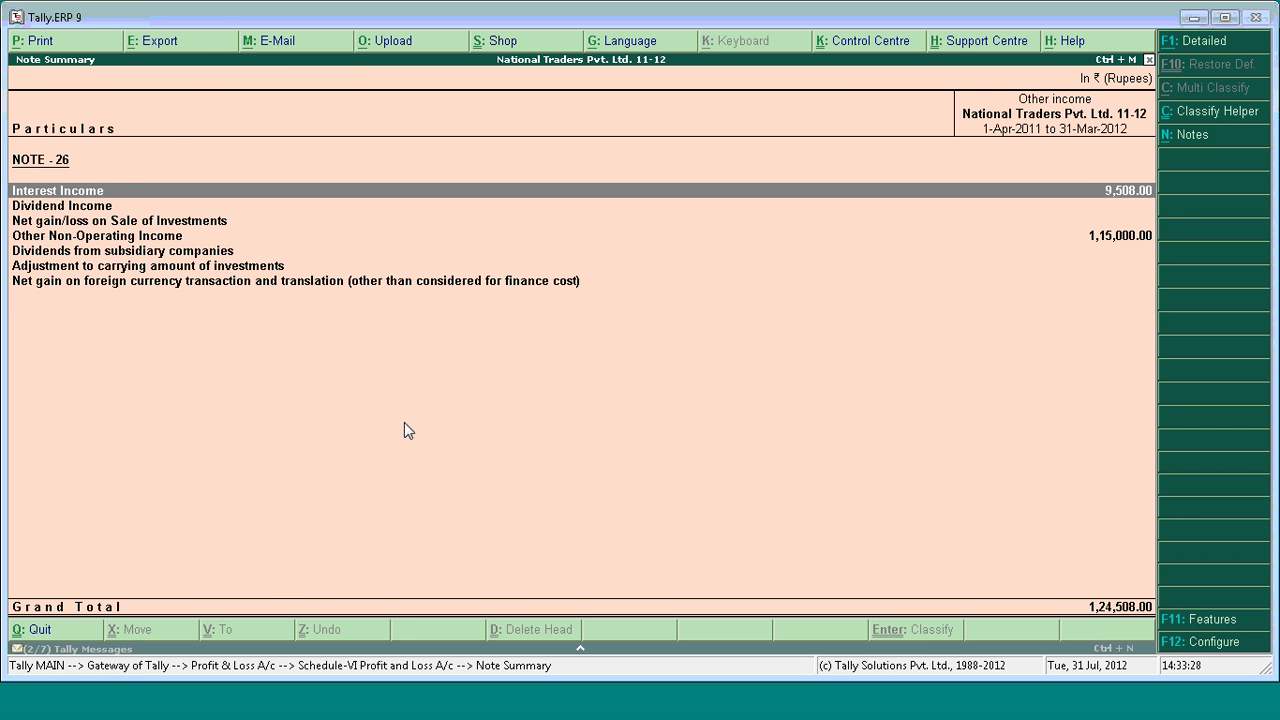
pyautogui.press('Escape')
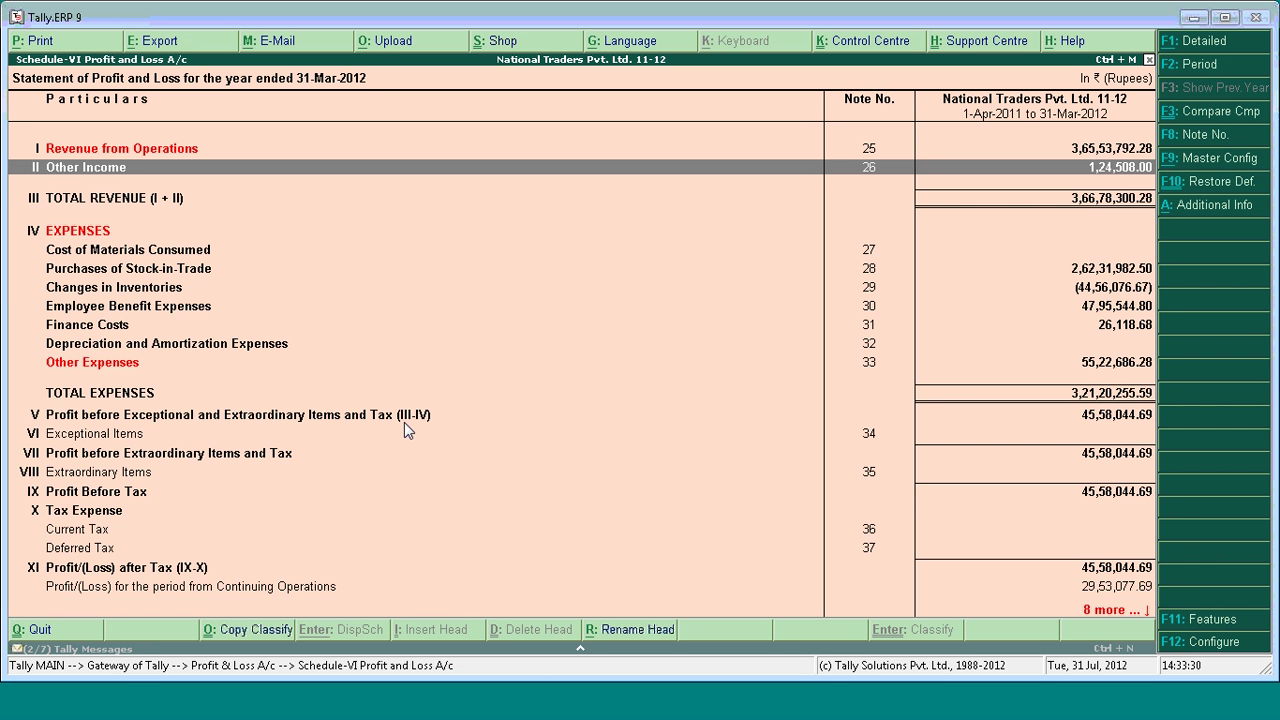
# - Review the purchase ledgers listed in the note for Purchases of Stock-in-Trade
pyautogui.press('Down')
pyautogui.press('Down')
pyautogui.press('Down')
pyautogui.press('Up')
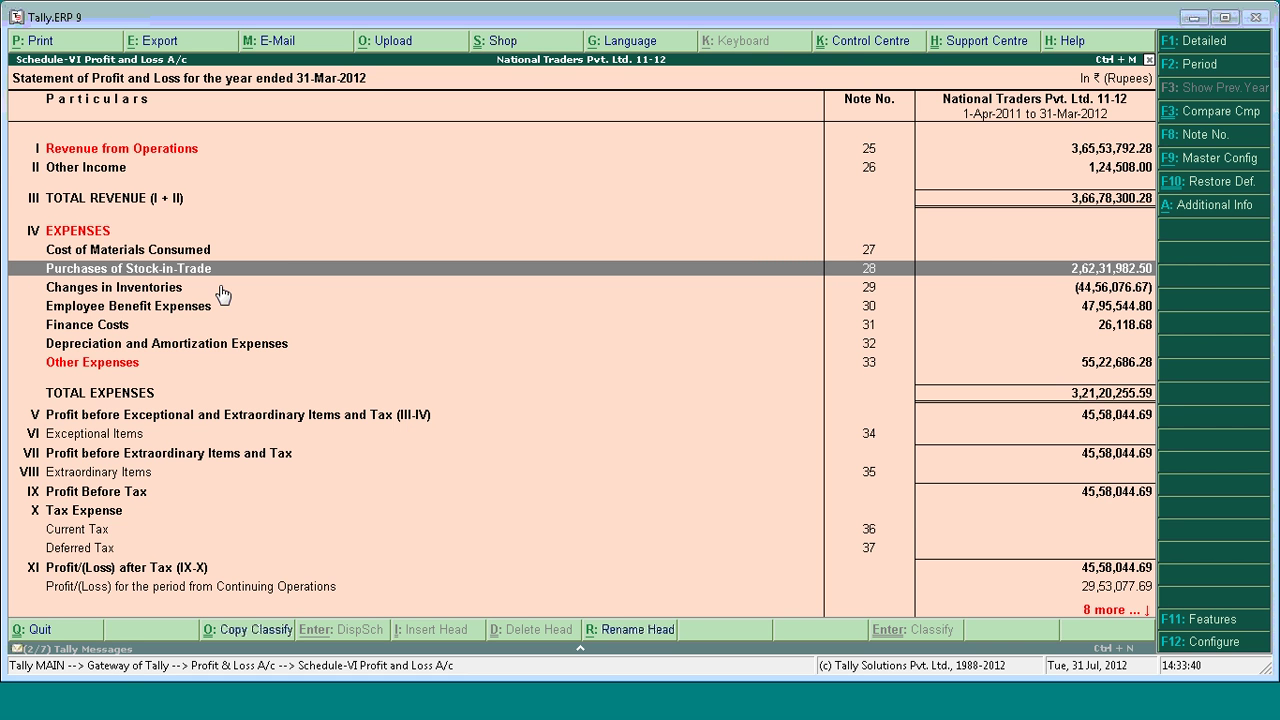
pyautogui.press('Return')
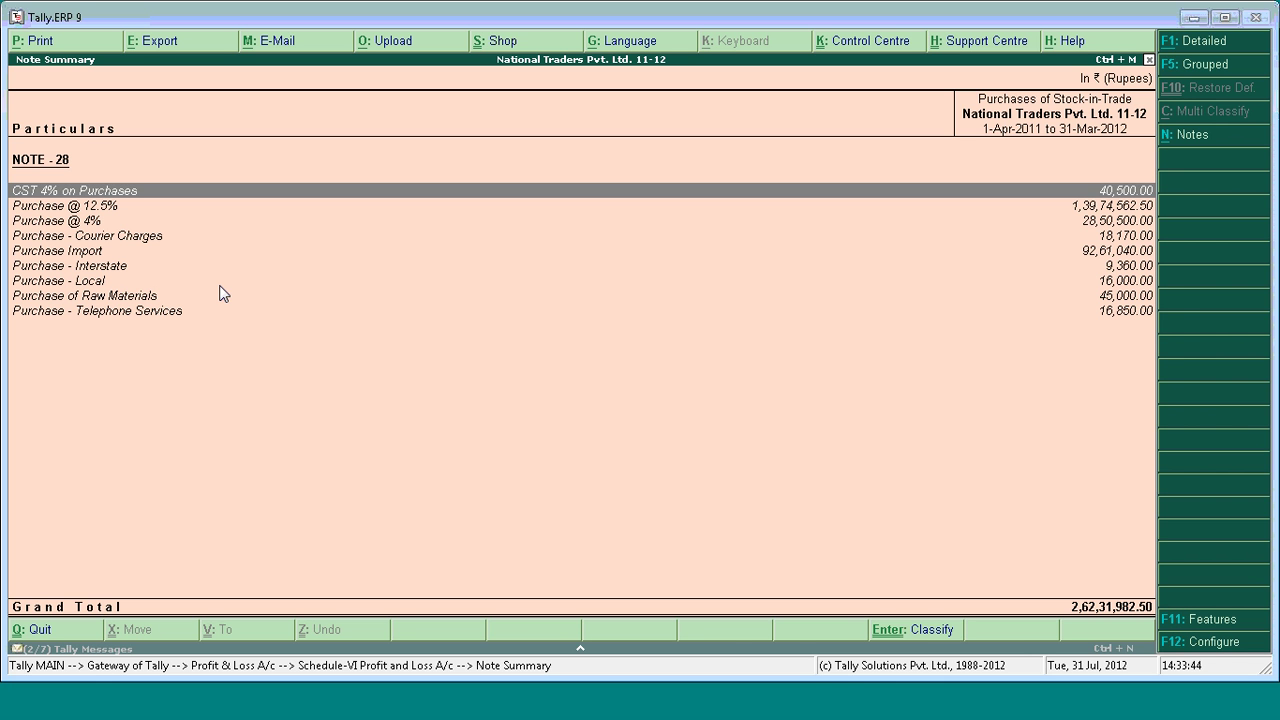
pyautogui.press('Down')
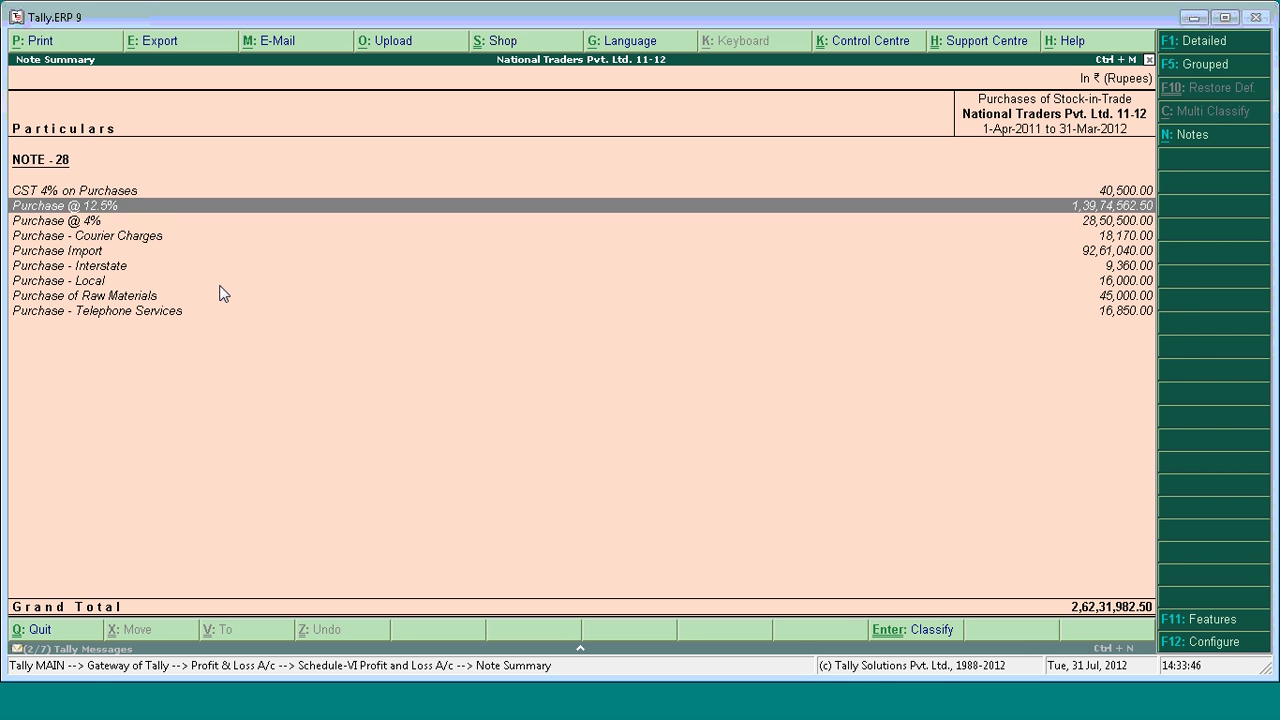
pyautogui.press('Down')
pyautogui.press('Down')
pyautogui.press('Down')
pyautogui.press('Down')
pyautogui.press('Down')
pyautogui.press('Down')
pyautogui.press('Down')
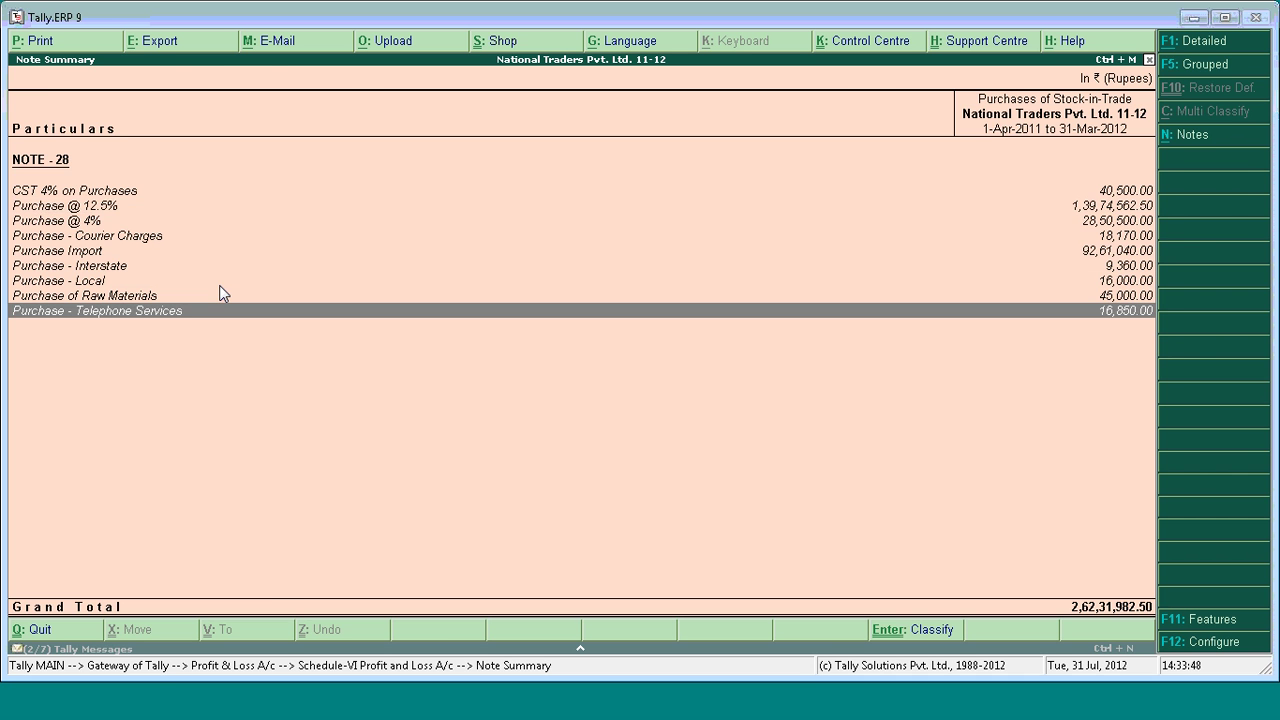
pyautogui.press('Escape')
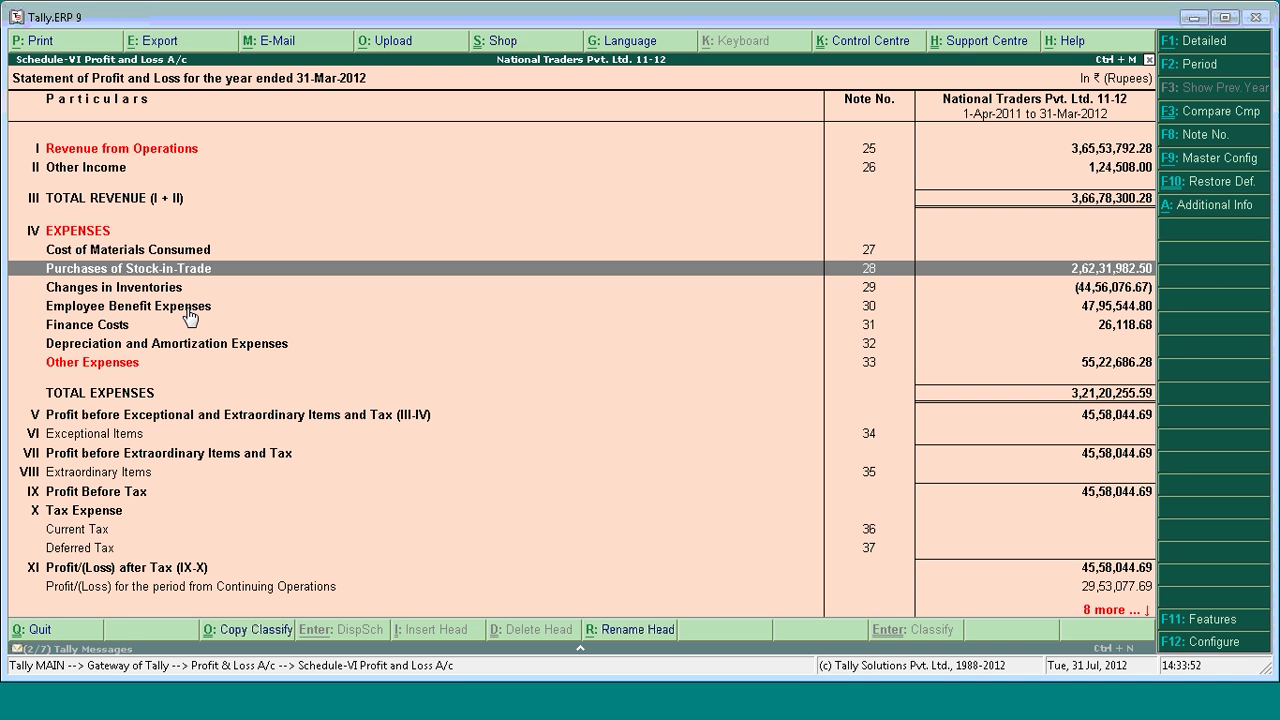
# - Open the Changes in Inventories note and review its stock types down to Stock-in-Trade
pyautogui.press('Down')
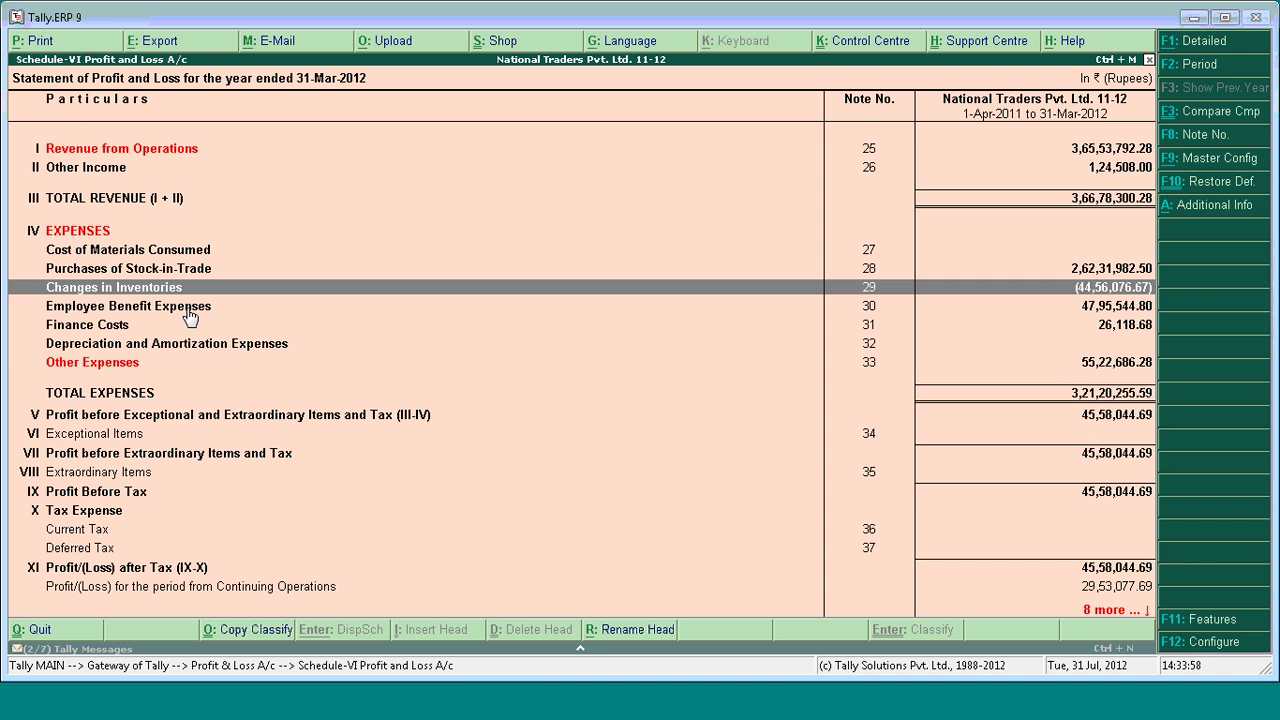
pyautogui.press('Return')
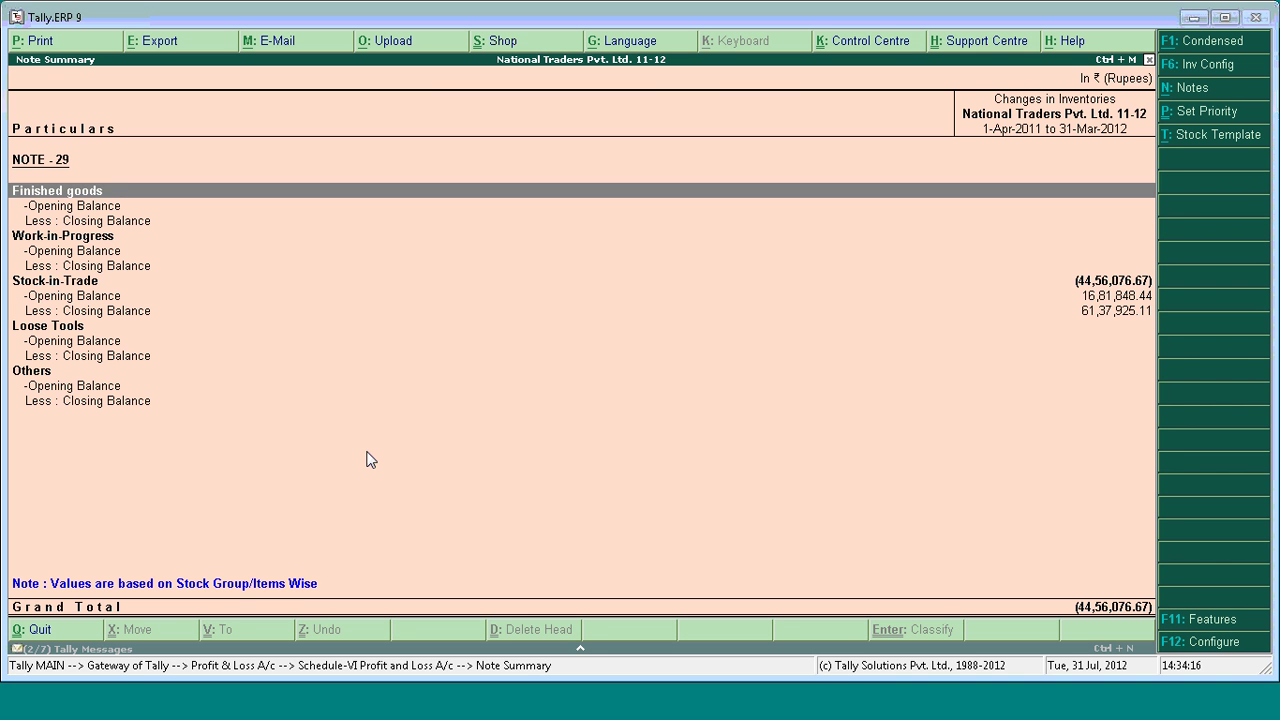
pyautogui.press('Down')
pyautogui.press('Down')
pyautogui.press('Down')
pyautogui.press('Down')
pyautogui.press('Down')
pyautogui.press('Down')
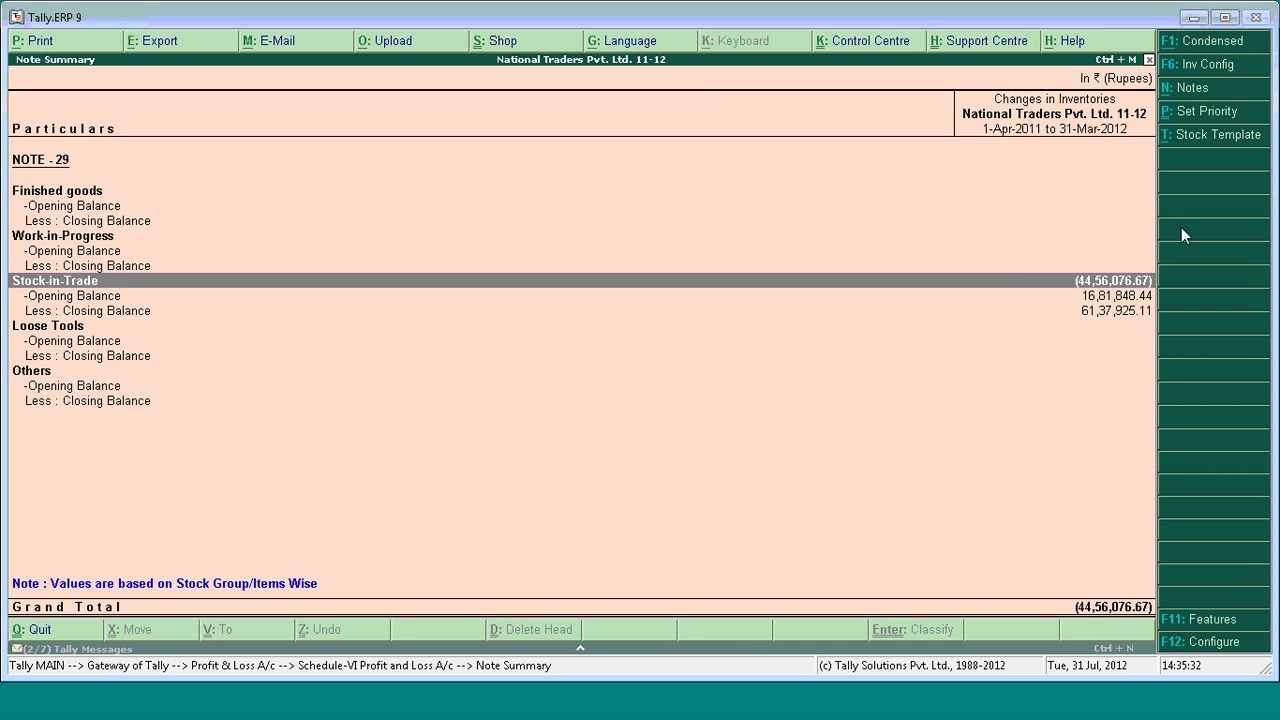
# - In the inventory configuration by stock group, classify the Accessories group as Finished goods
pyautogui.click(1207, 64)
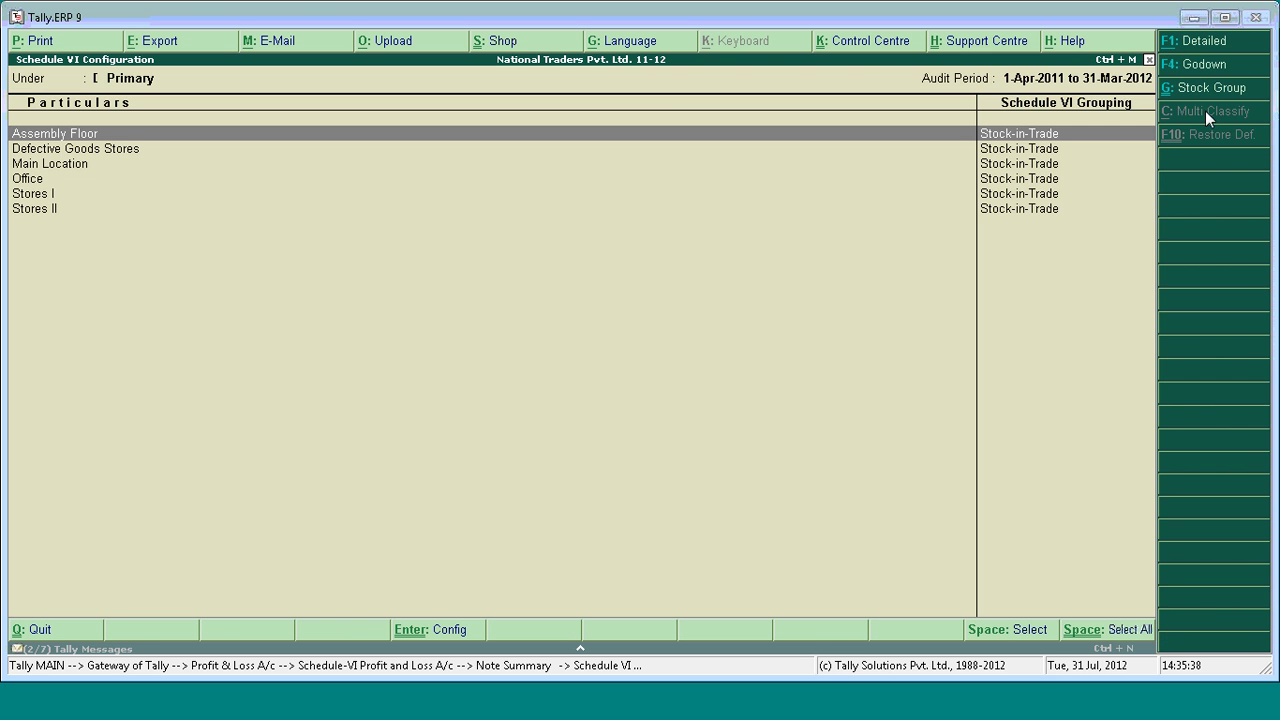
pyautogui.click(1208, 87)
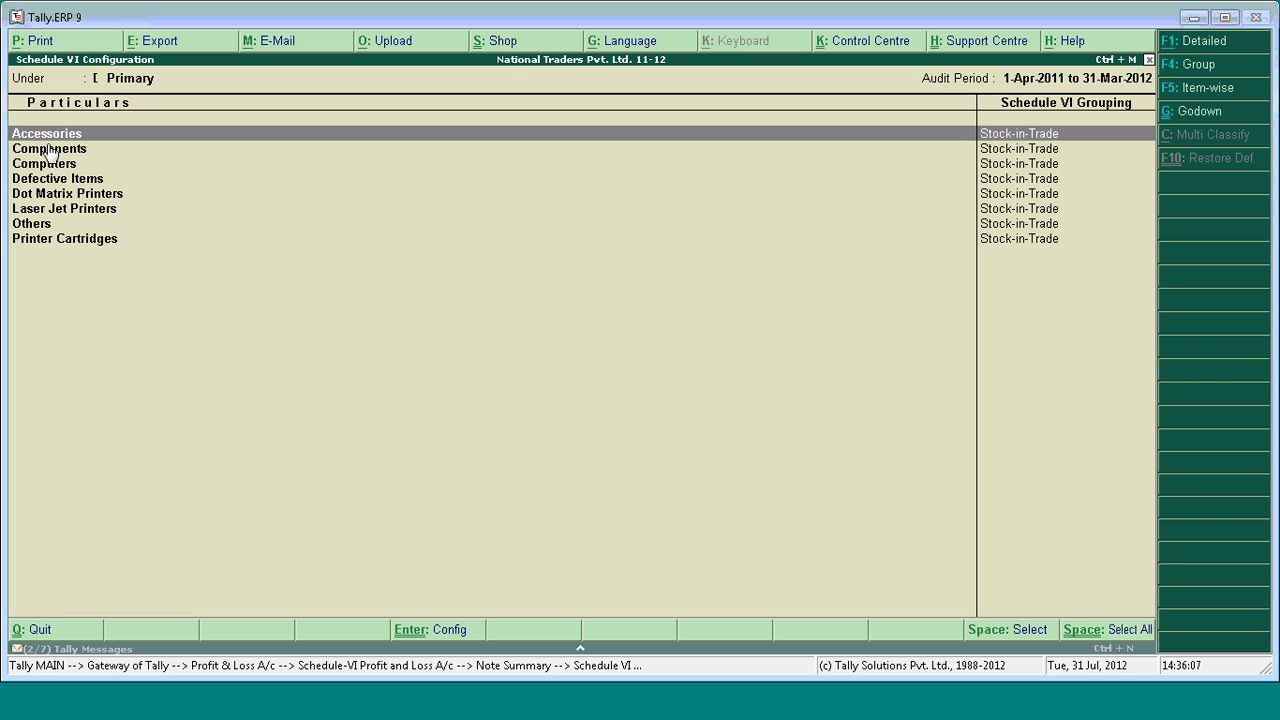
pyautogui.click(409, 632)
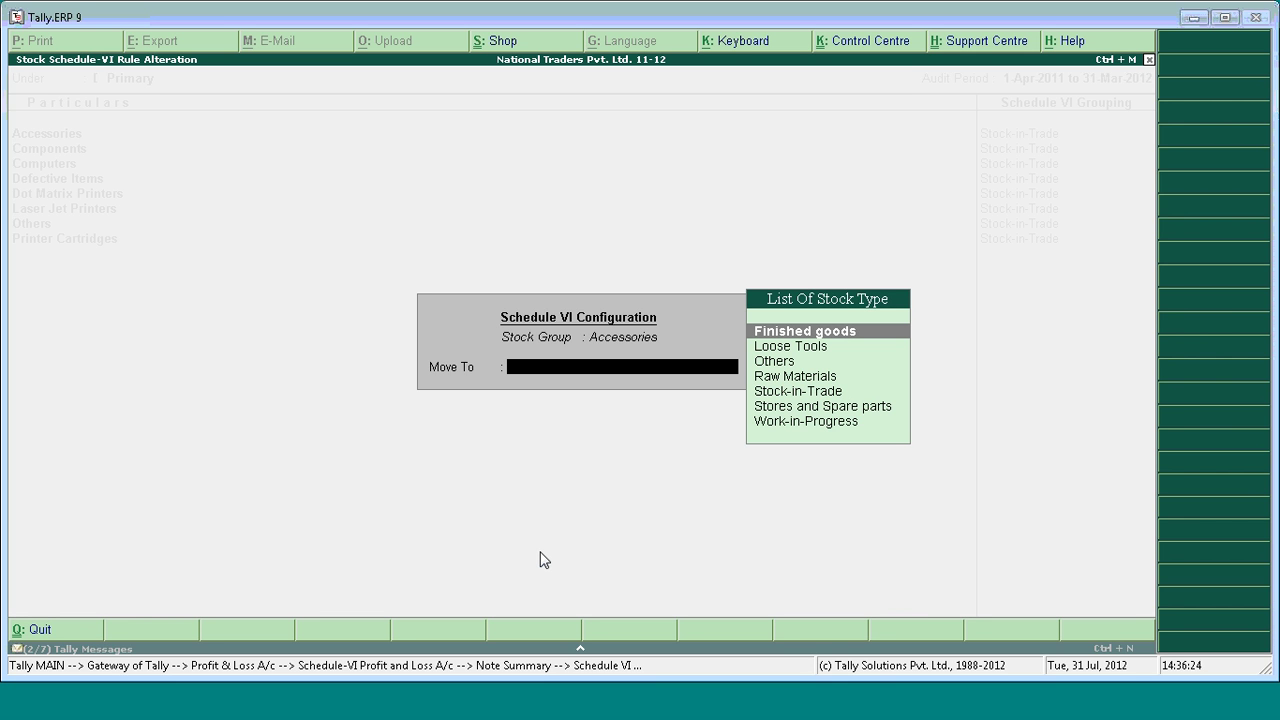
pyautogui.click(781, 389)
pyautogui.press('Return')
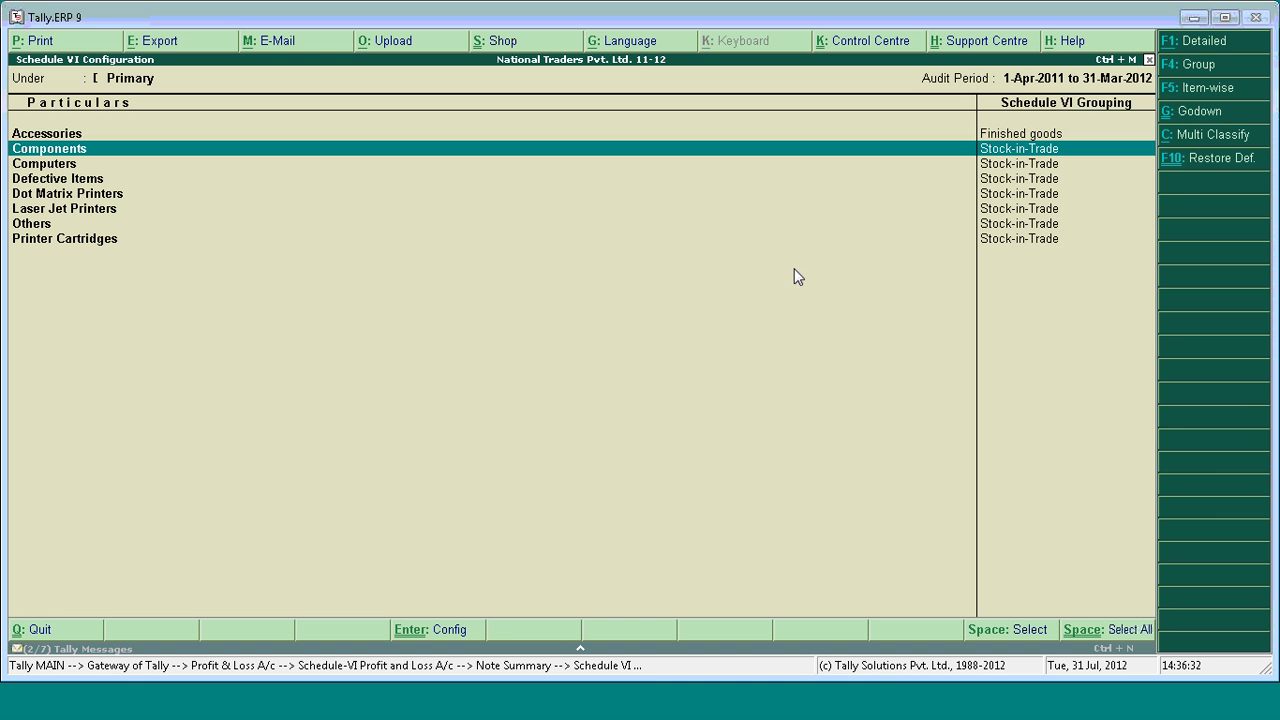
# - Classify the Components and Computers stock groups together as Work-in-Progress
pyautogui.press('space')
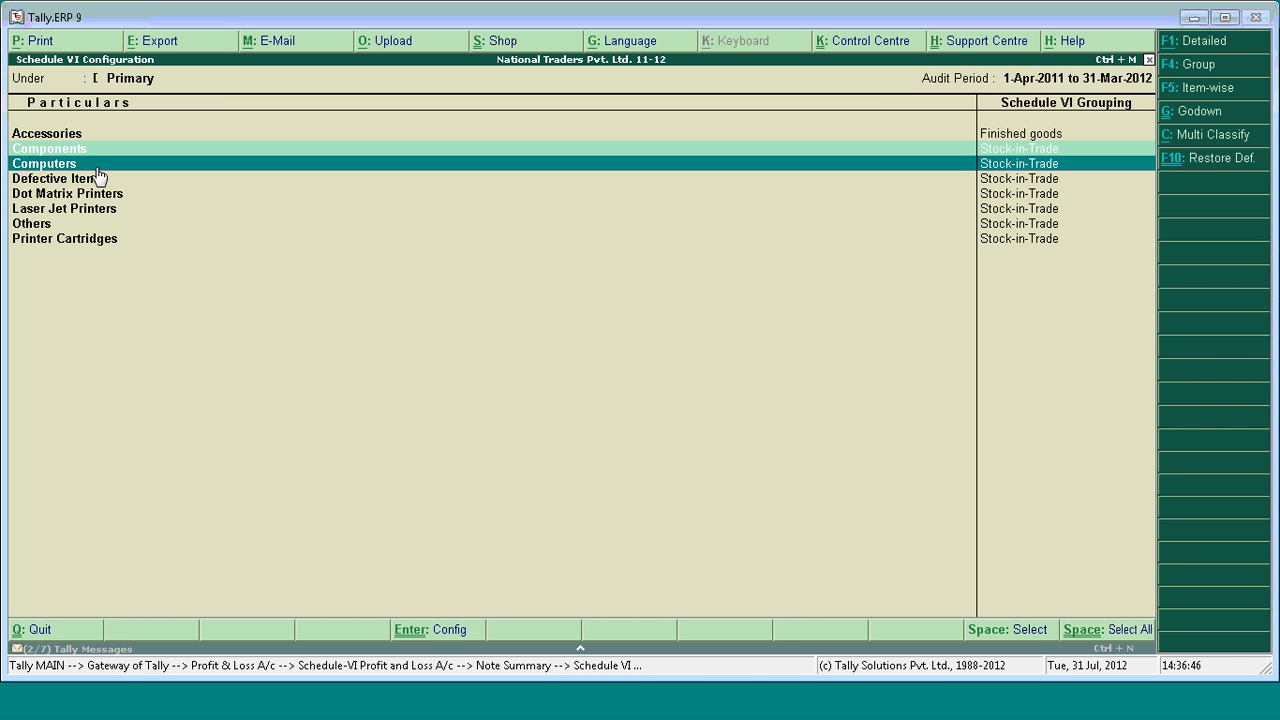
pyautogui.click(1197, 140)
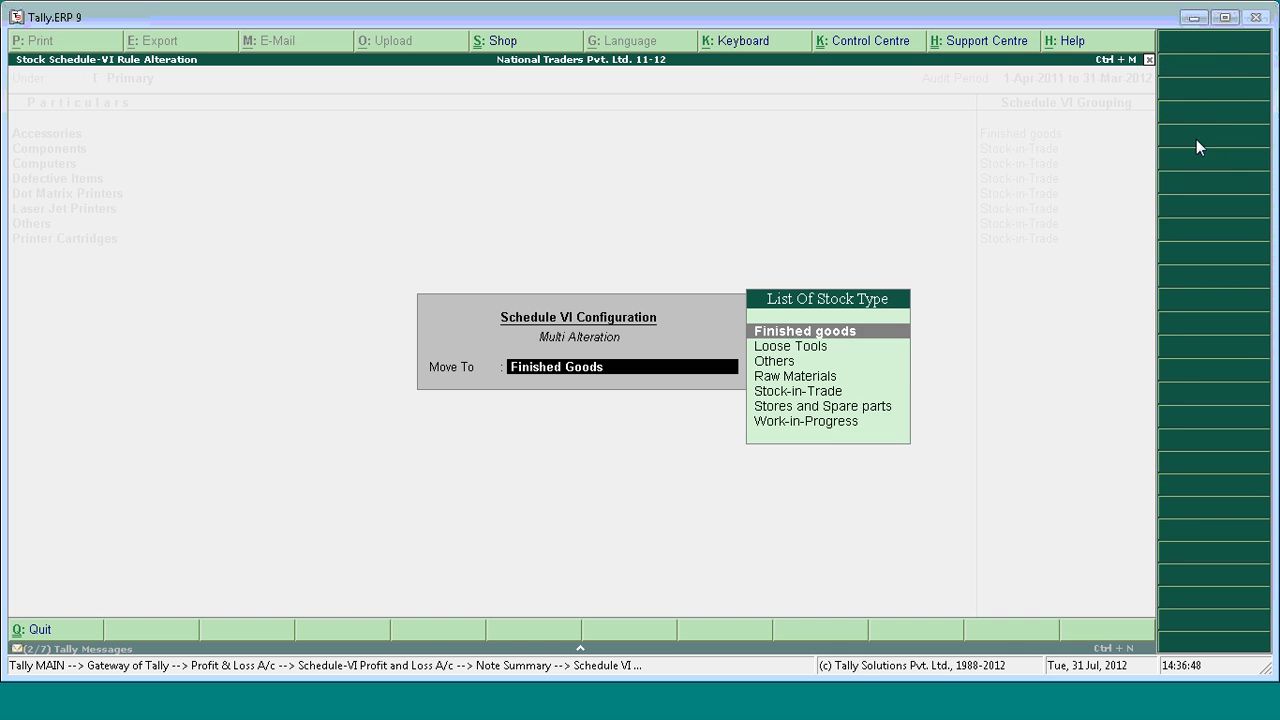
pyautogui.press('Down')
pyautogui.press('Down')
pyautogui.press('Down')
pyautogui.press('Down')
pyautogui.press('Down')
pyautogui.press('Down')
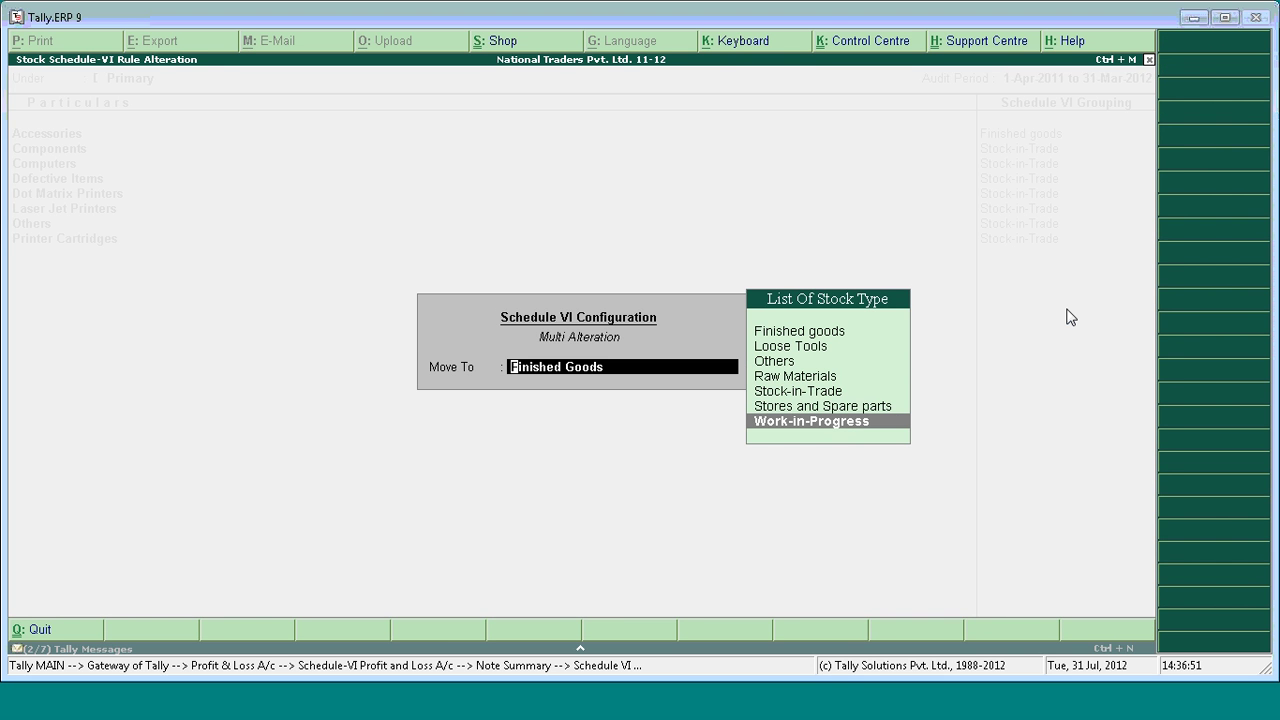
pyautogui.press('Return')
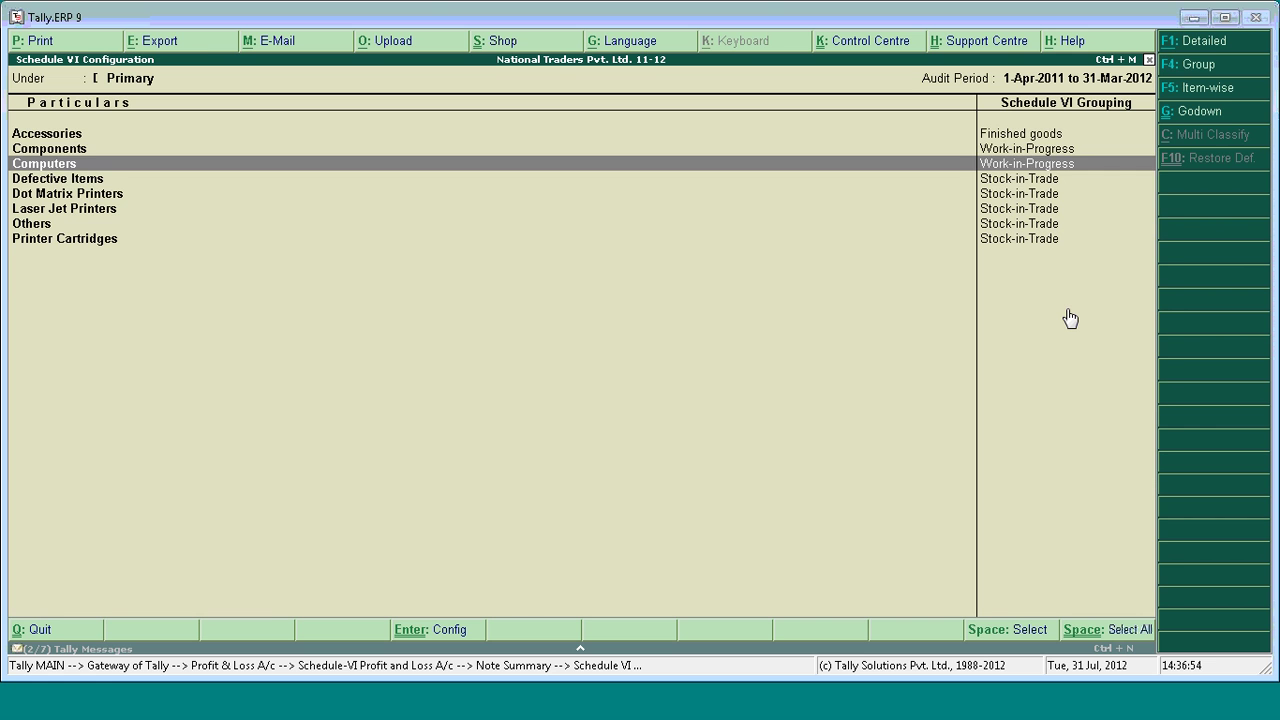
# - Classify the Defective Items stock group as Loose Tools and return from the stock group configuration to the Changes in Inventories note
pyautogui.press('Up')
pyautogui.press('Down')
pyautogui.press('Down')
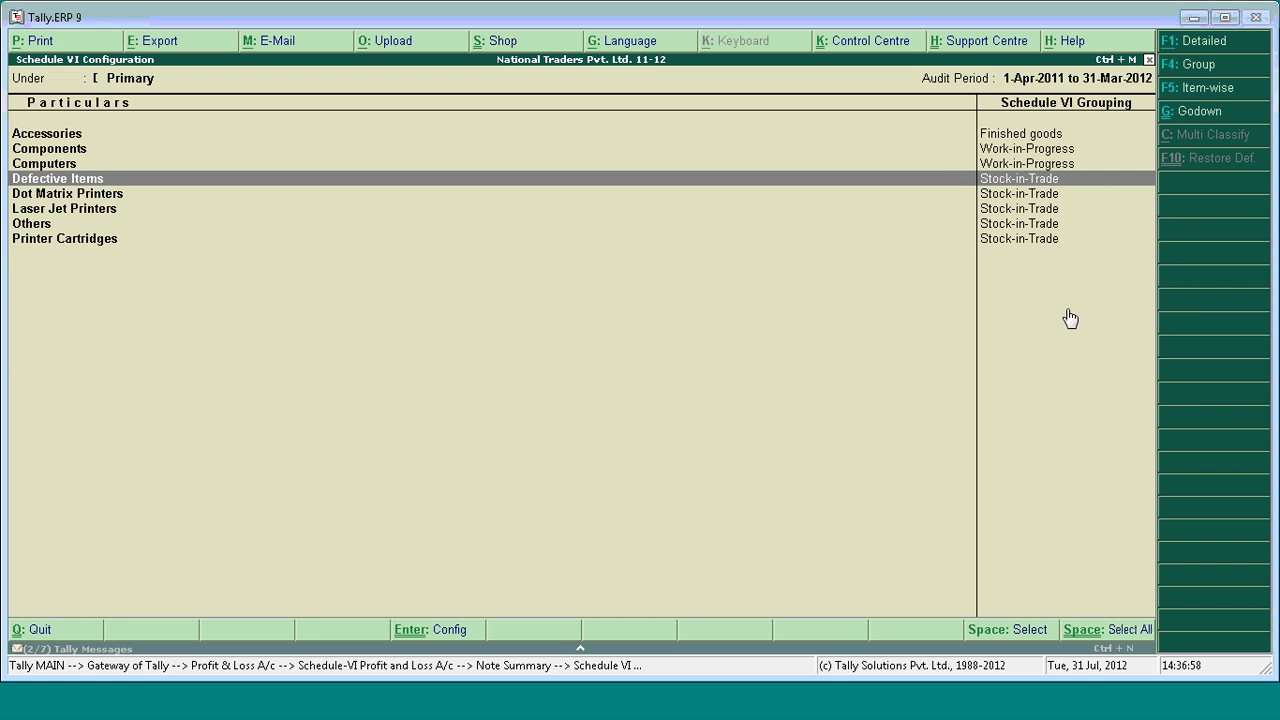
pyautogui.press('space')
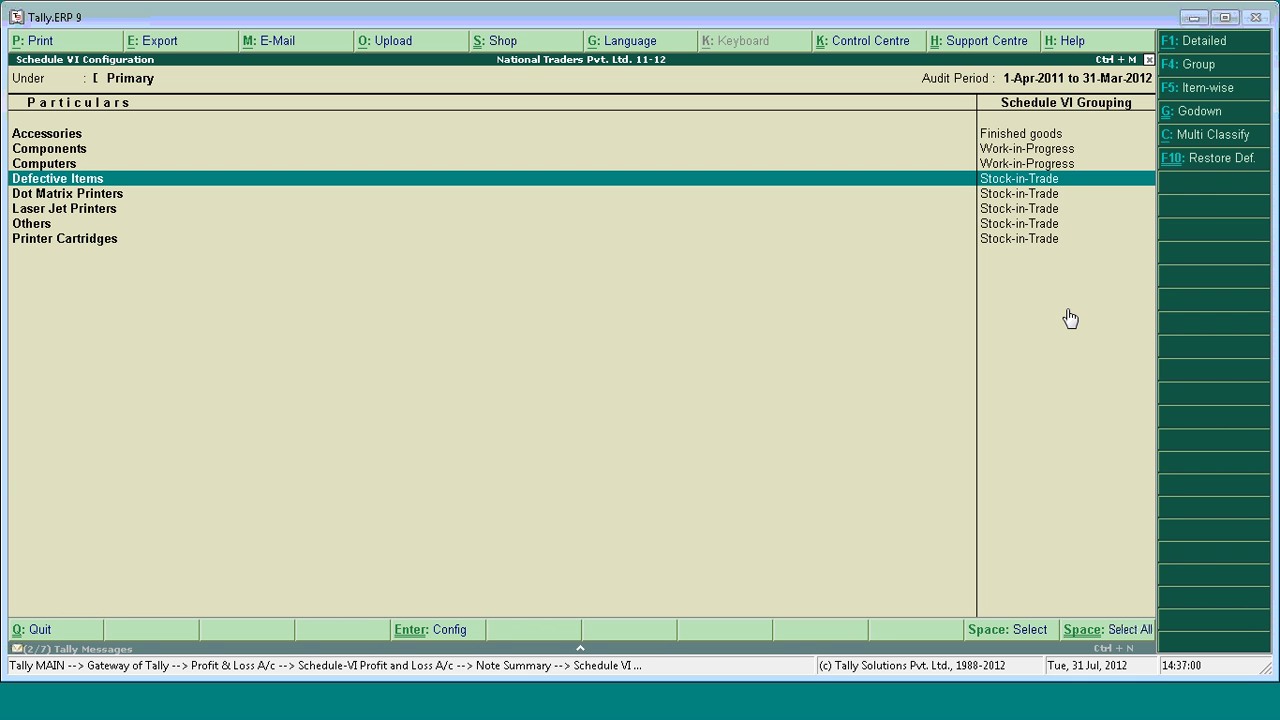
pyautogui.click(450, 632)
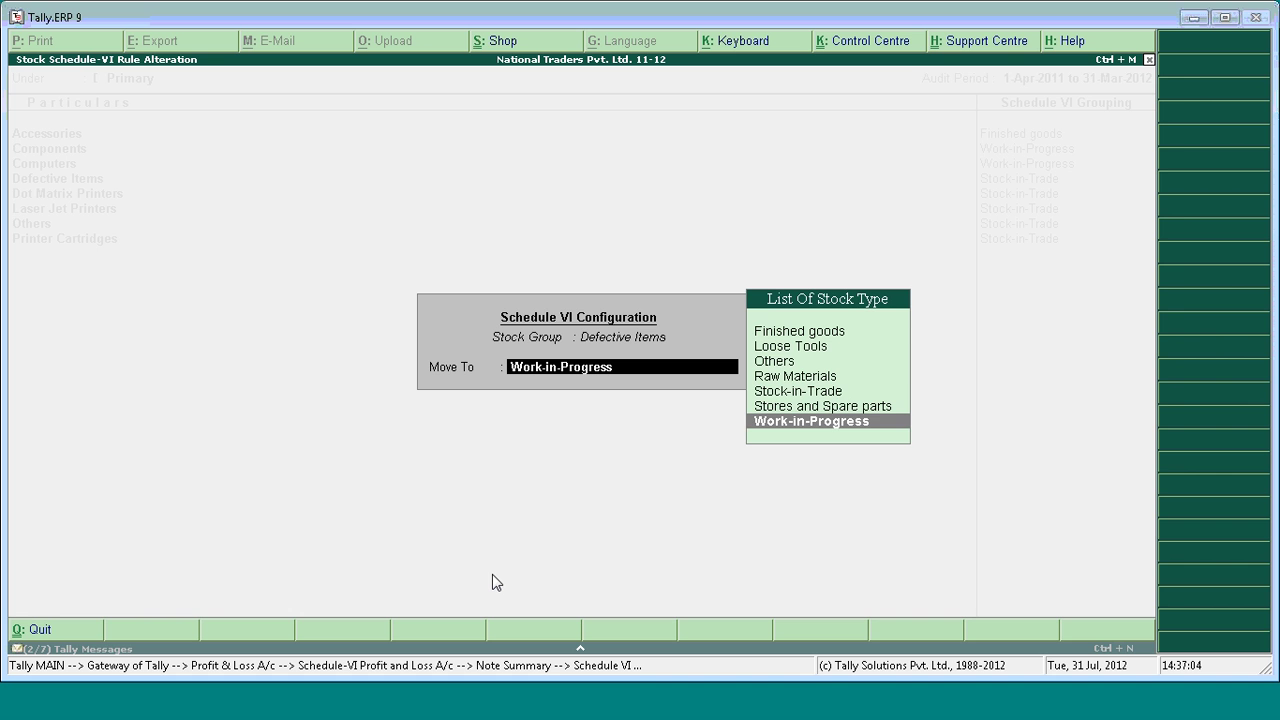
pyautogui.press('Up')
pyautogui.press('Up')
pyautogui.press('Up')
pyautogui.press('Up')
pyautogui.press('Up')
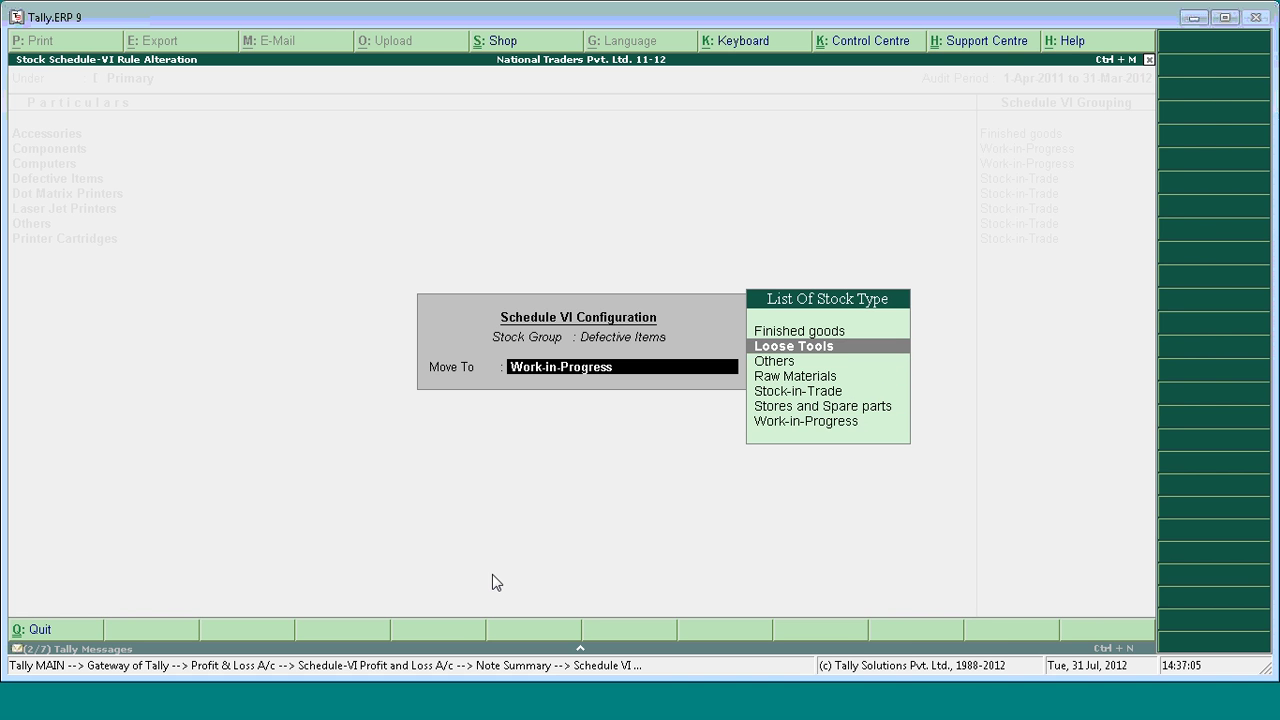
pyautogui.press('Return')
pyautogui.press('Down')
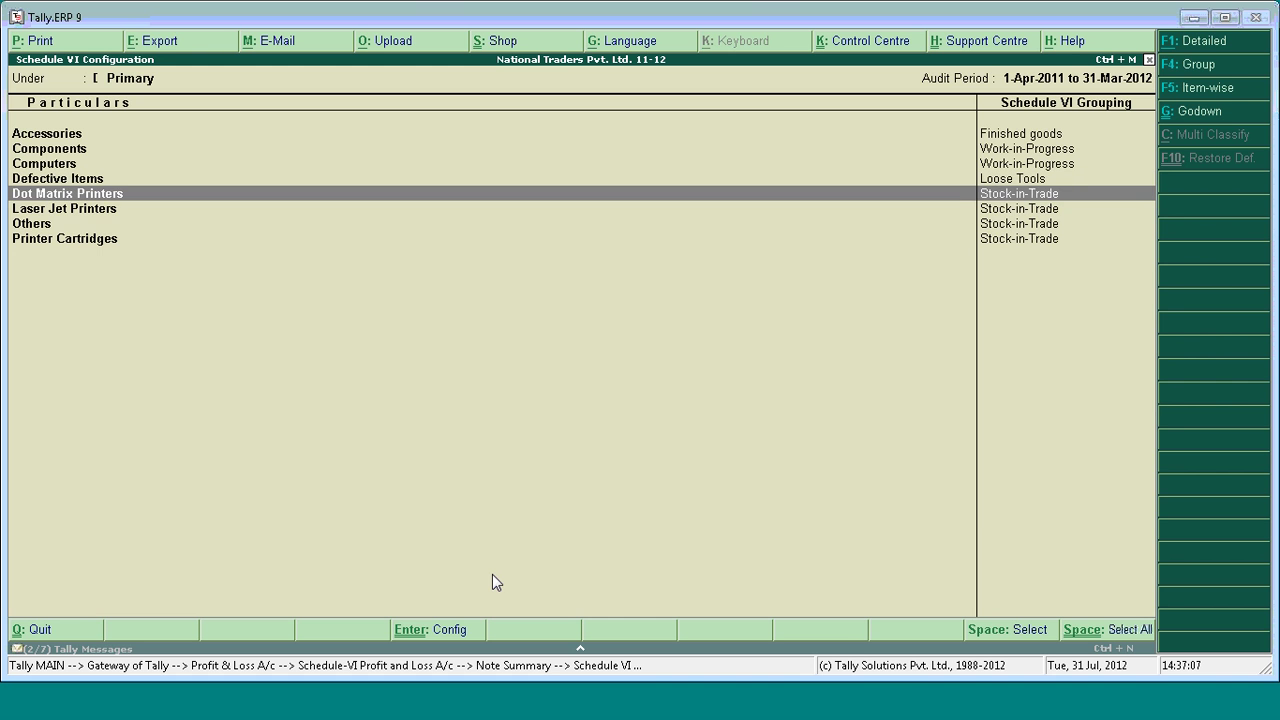
pyautogui.press('Down')
pyautogui.press('Down')
pyautogui.press('Down')
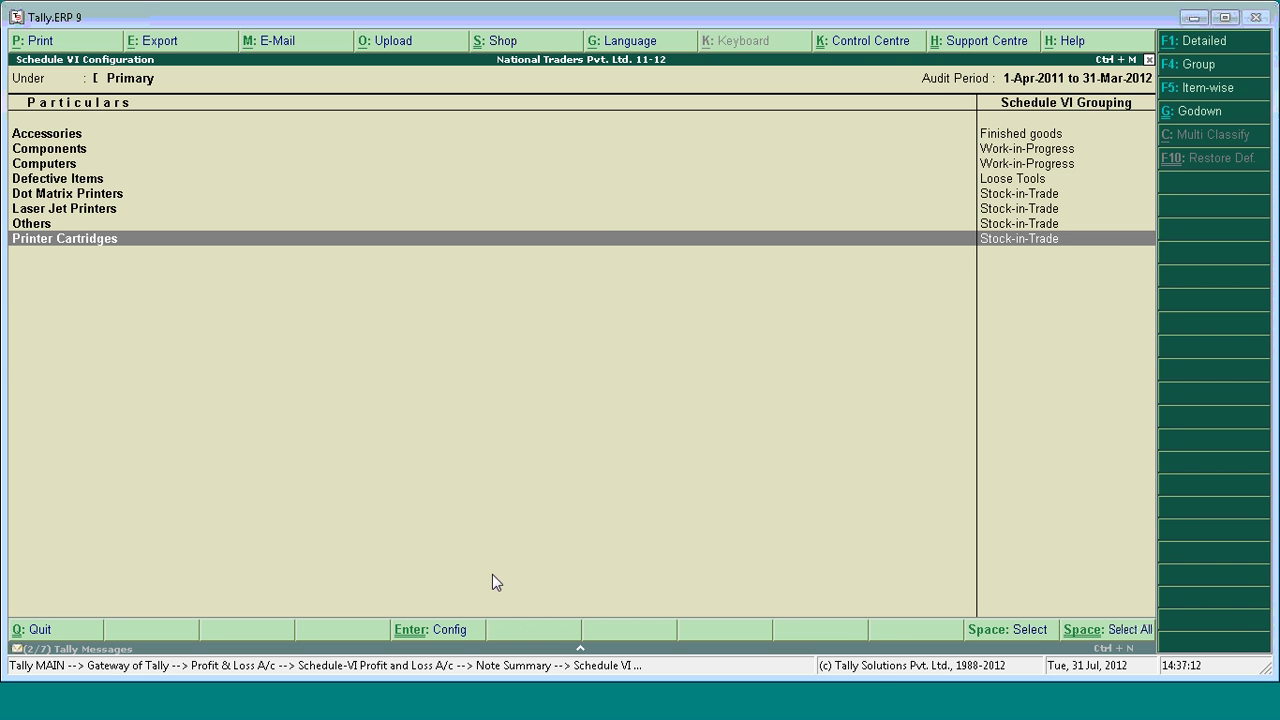
pyautogui.hotkey('ctrl', 'a')
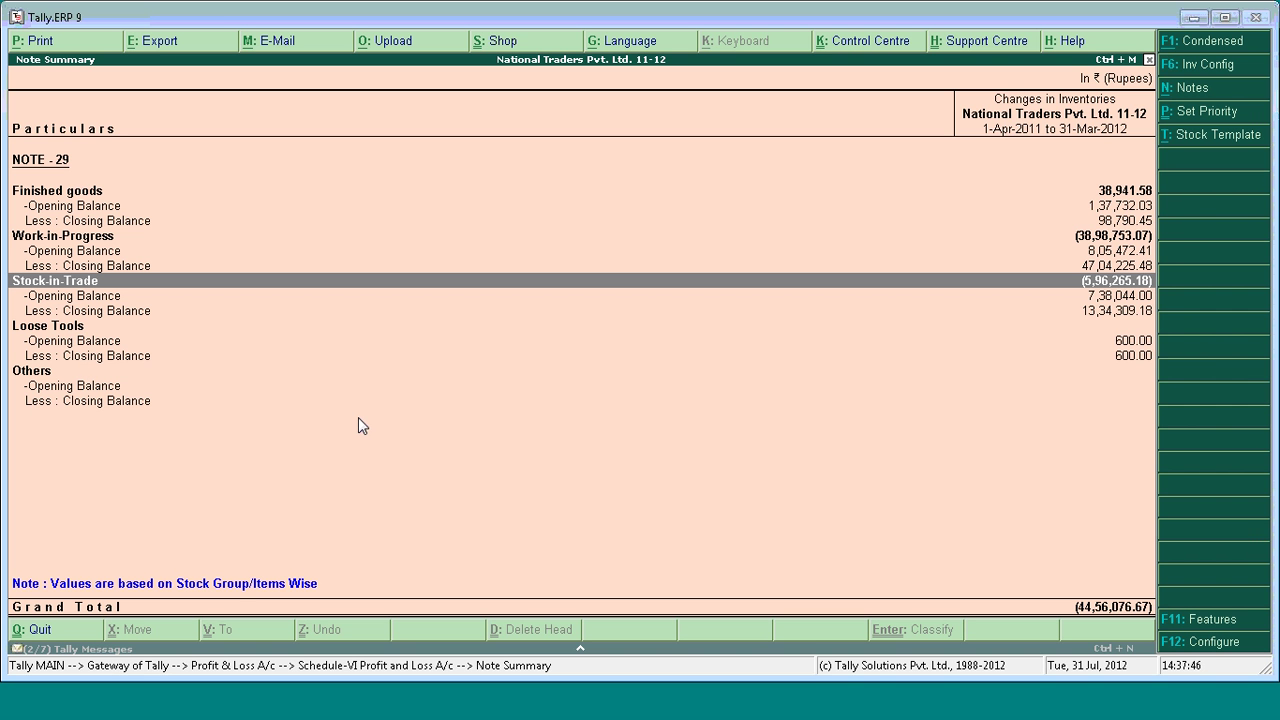
# - In the company's accounting features, set Integrate Accounts and Inventory to No and save the features
pyautogui.click(1205, 622)
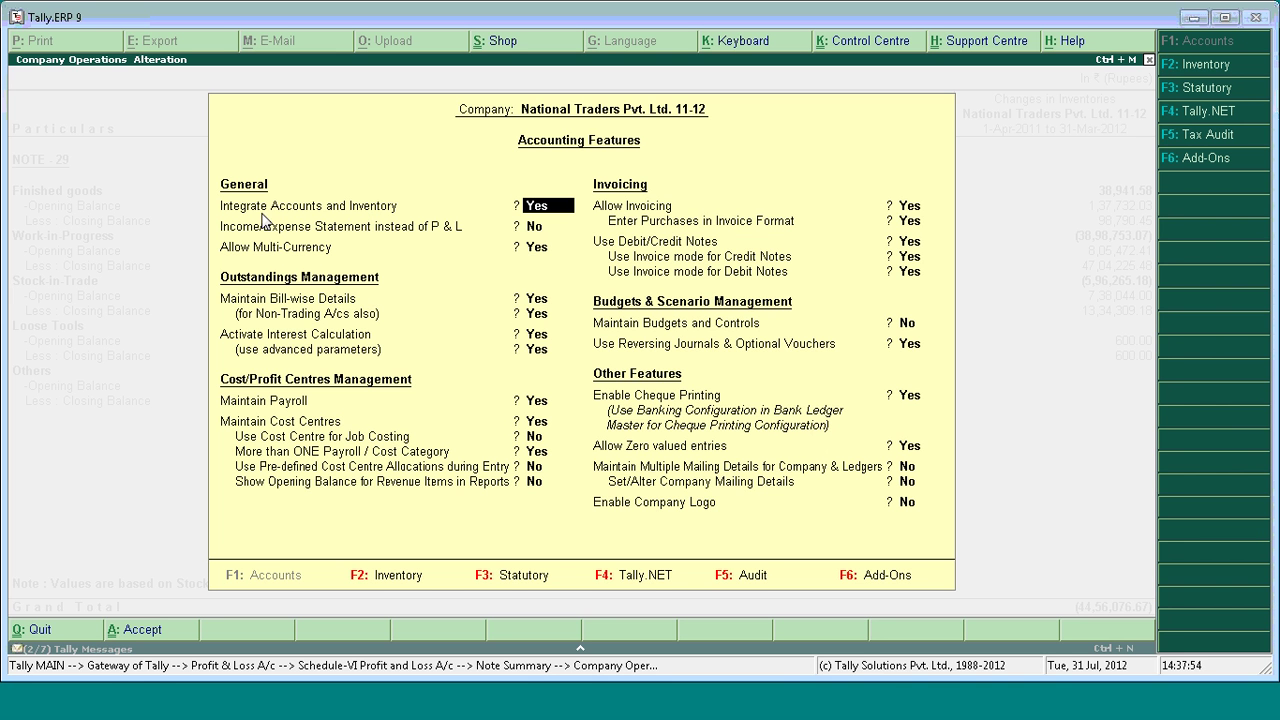
pyautogui.press('n')
pyautogui.press('Return')
pyautogui.hotkey('ctrl', 'a')
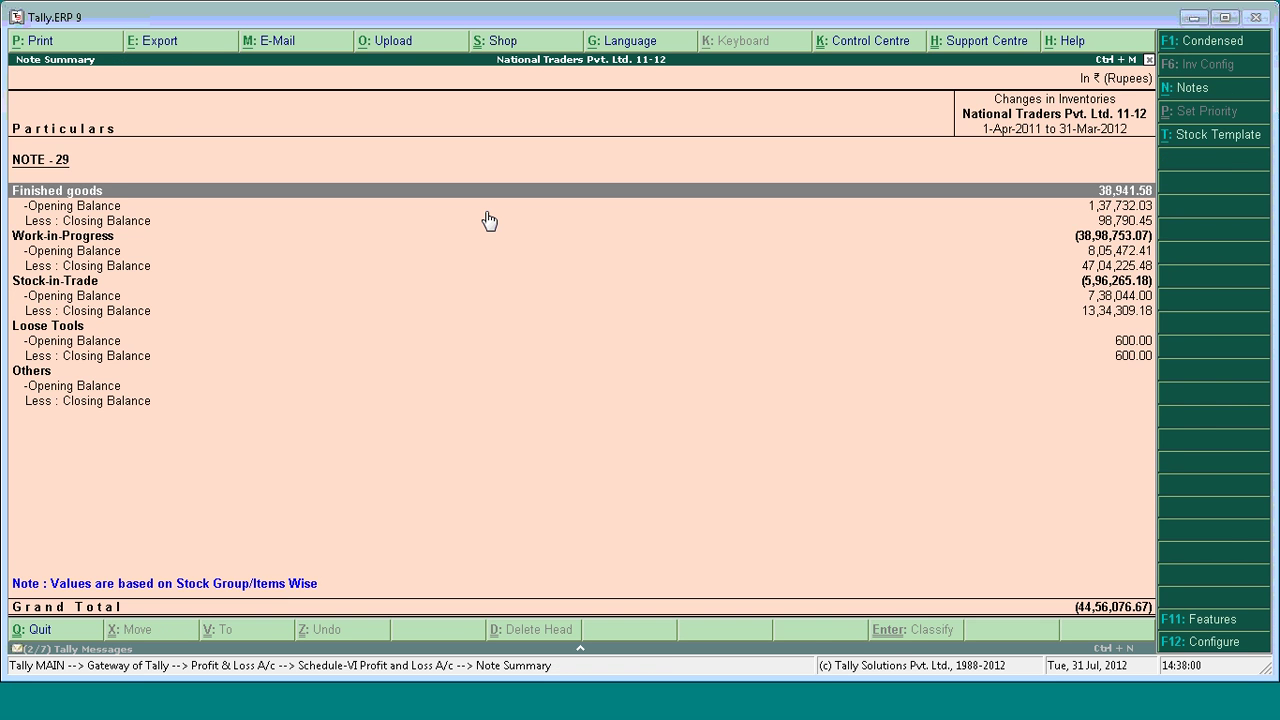
# - Leave the profit and loss reports and open the Stock in Hand ledger for alteration
pyautogui.press('Escape')
pyautogui.press('Escape')
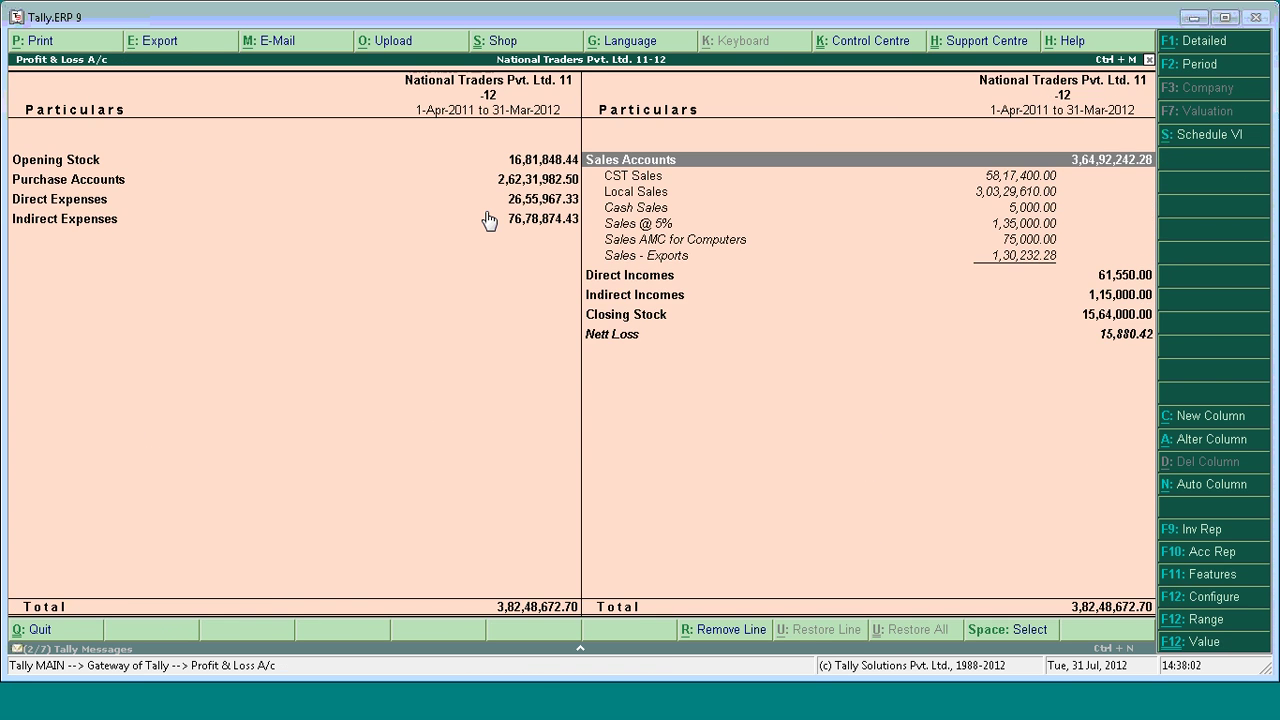
pyautogui.press('Escape')
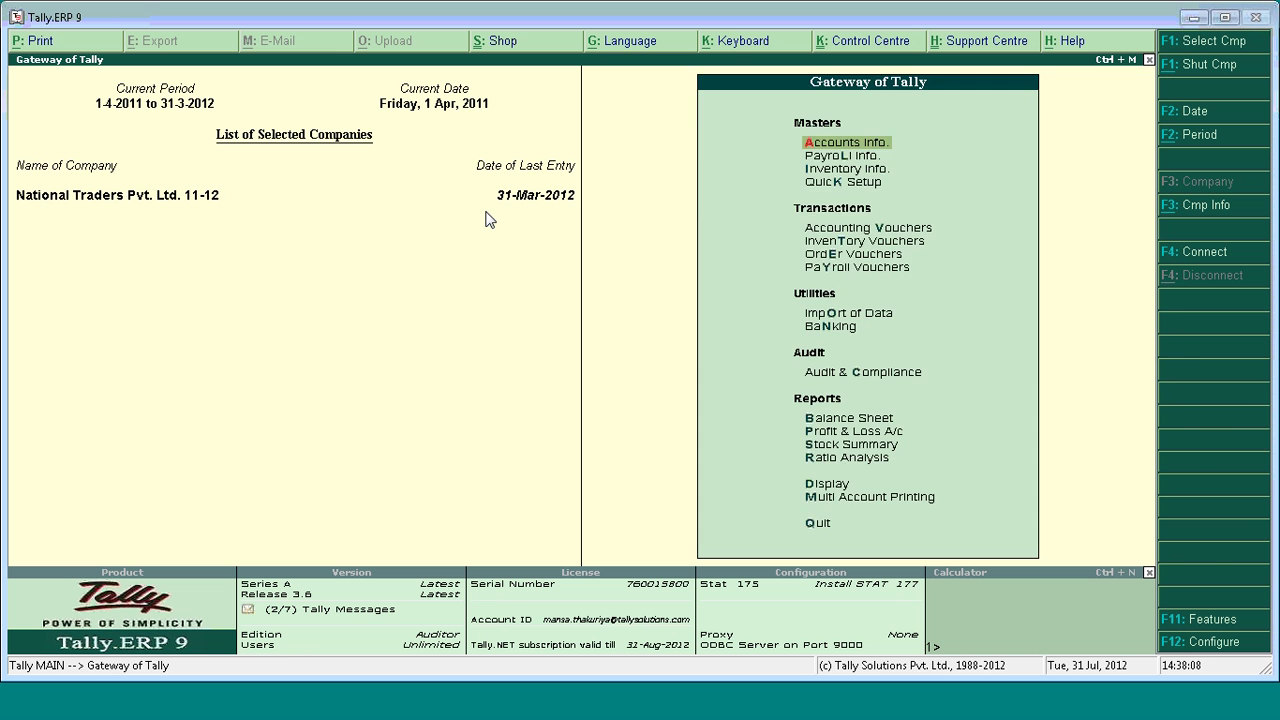
pyautogui.press('Return')
pyautogui.press('Down')
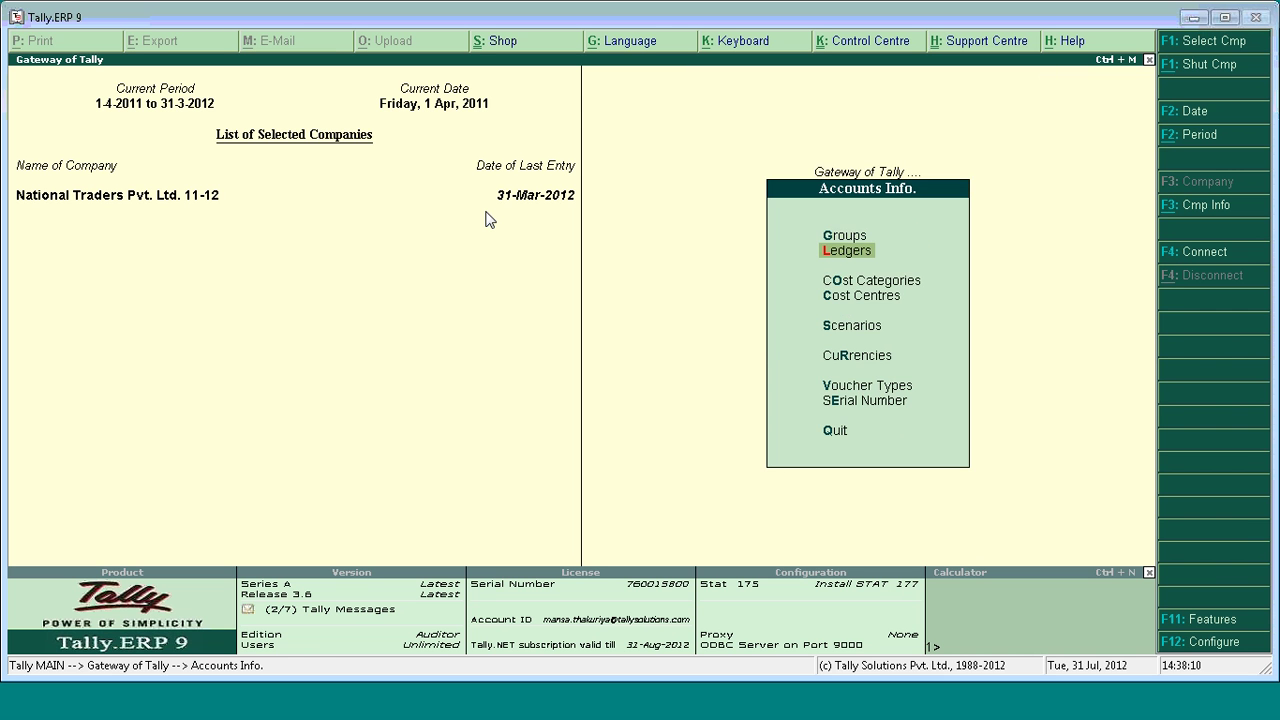
pyautogui.press('Return')
pyautogui.press('Down')
pyautogui.press('Down')
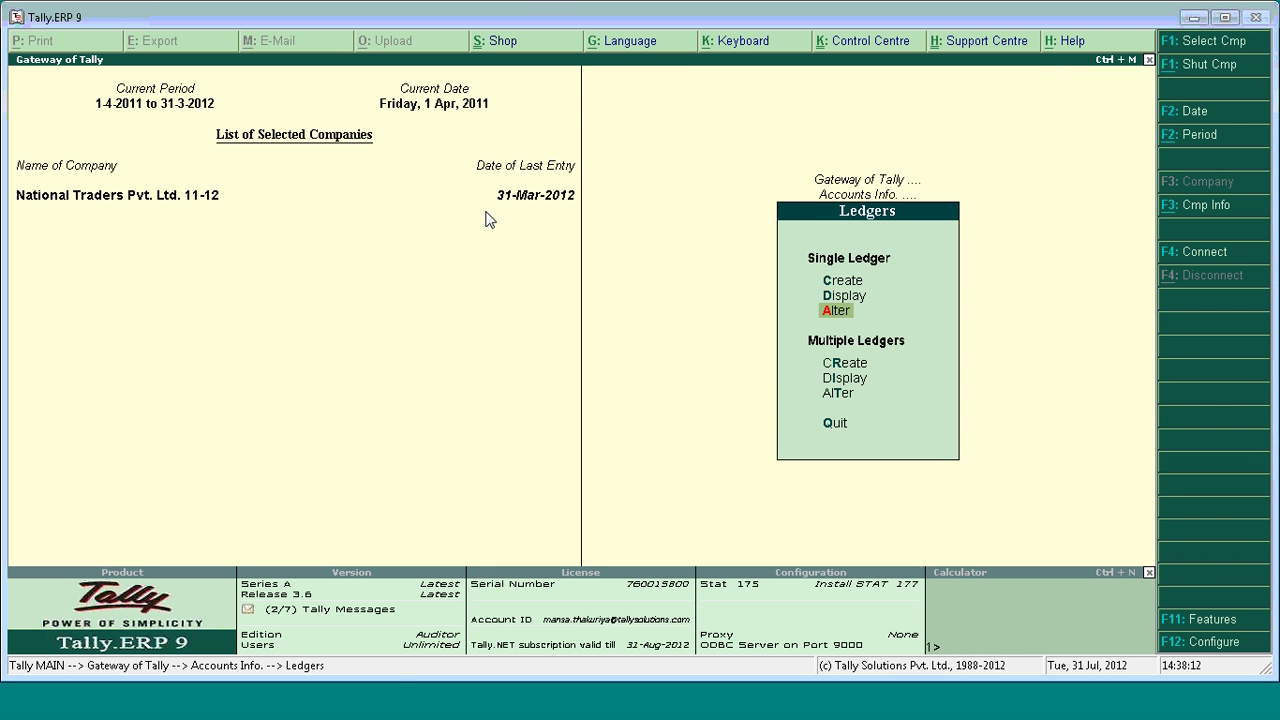
pyautogui.press('Return')
pyautogui.write('Stoc')
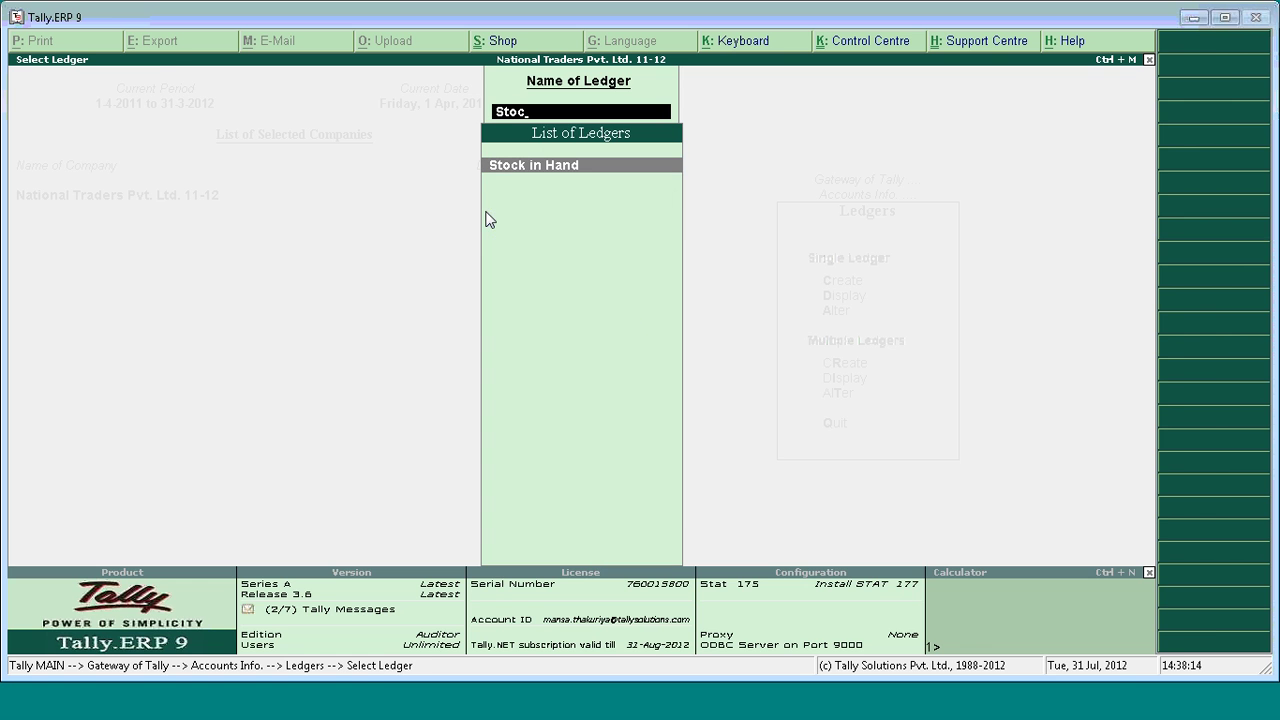
pyautogui.press('Return')
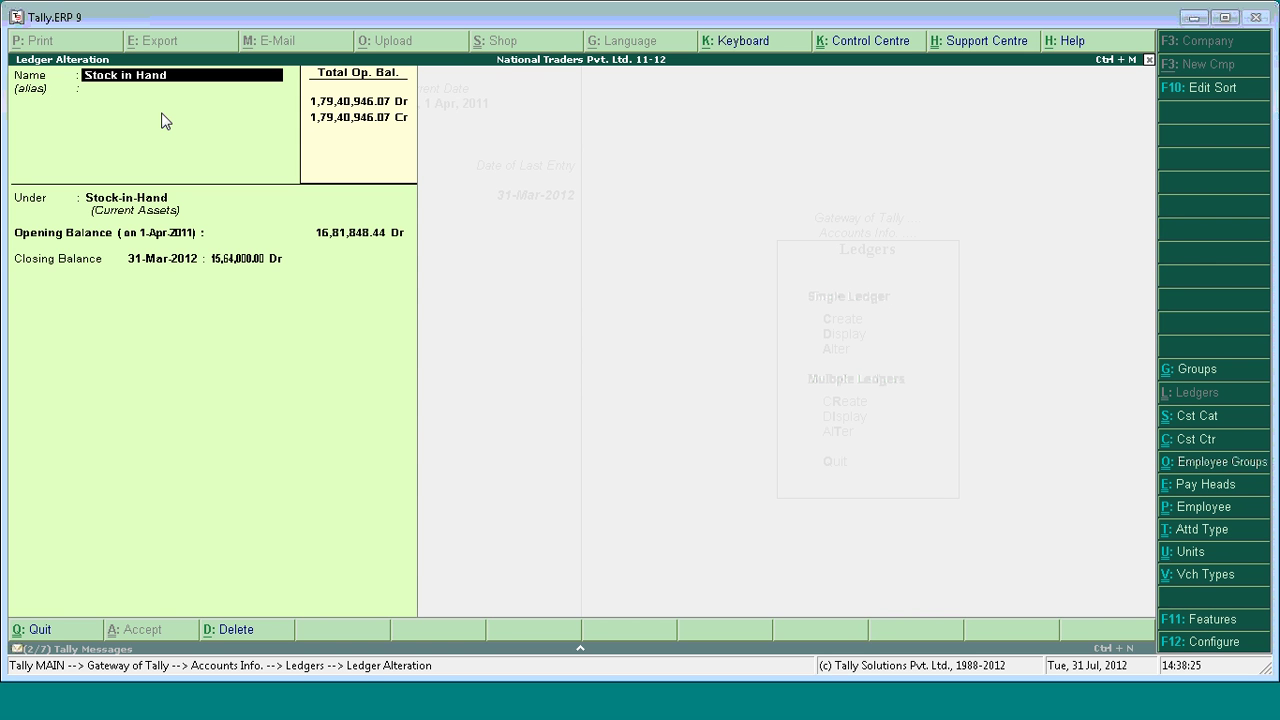
# - Check the Stock in Hand ledger's opening and closing balances, accept the ledger and return to the main menu
pyautogui.press('Return')
pyautogui.press('Return')
pyautogui.press('Return')
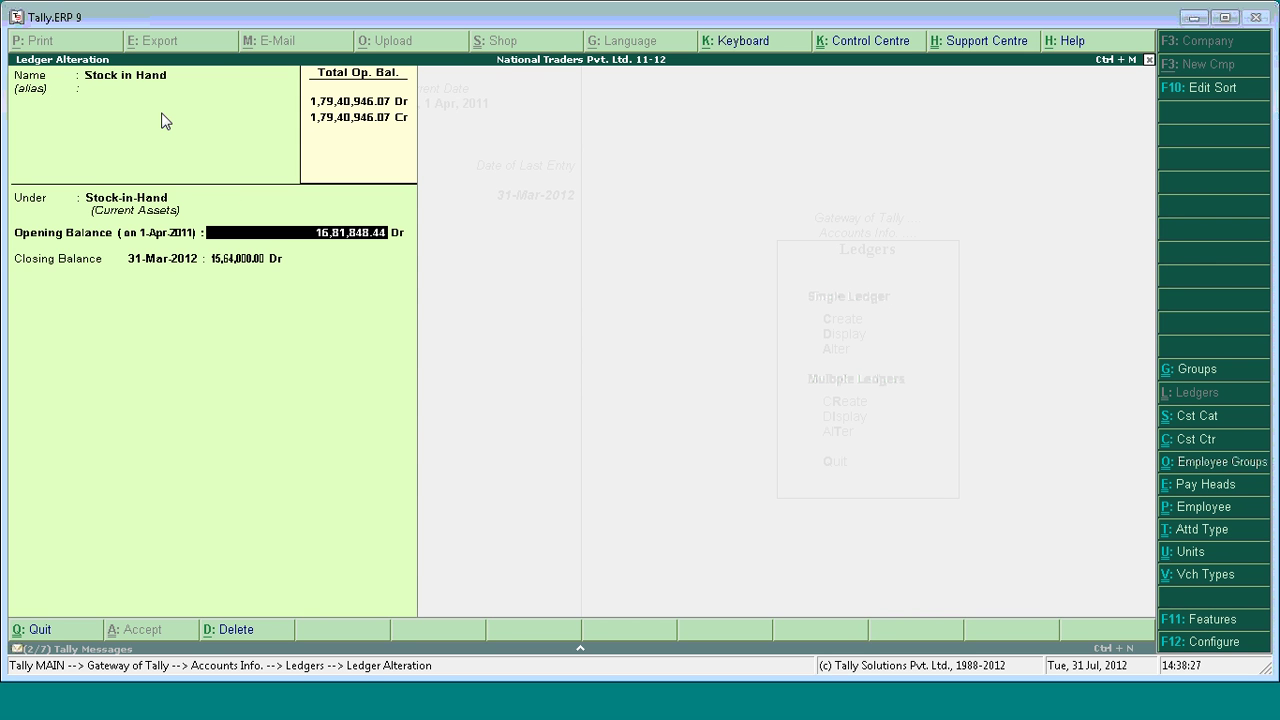
pyautogui.press('Return')
pyautogui.press('Return')
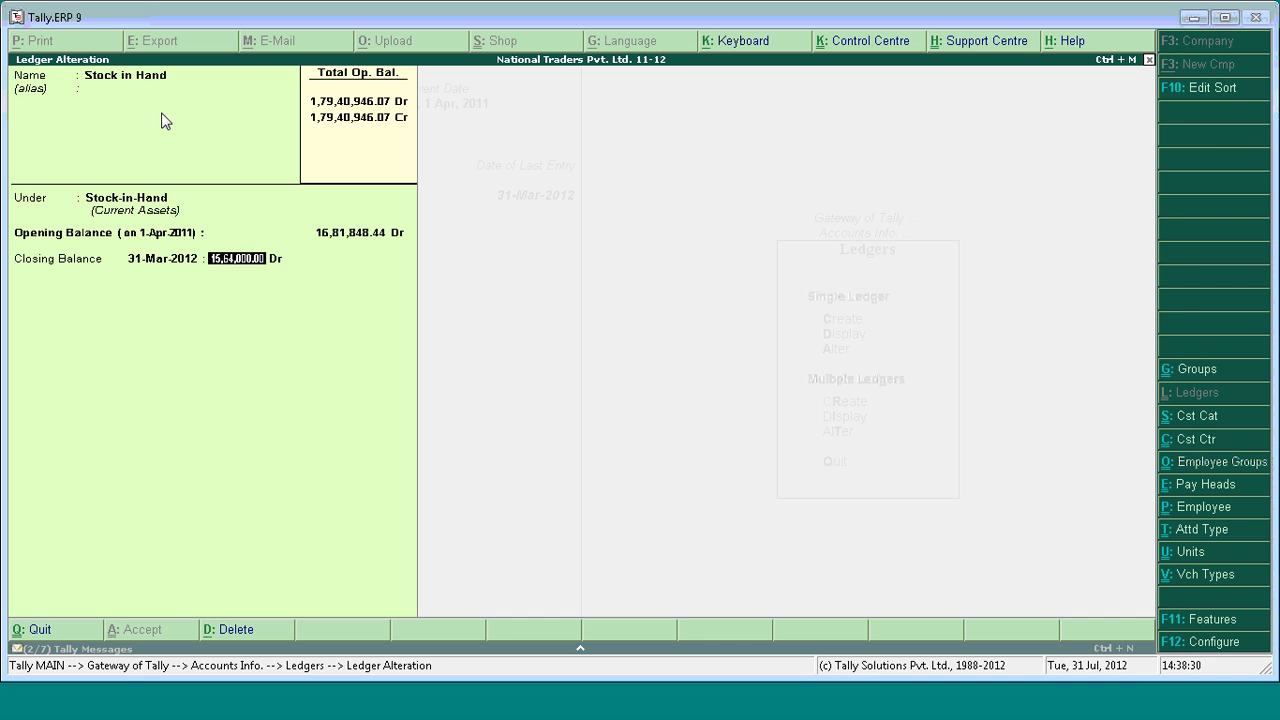
pyautogui.press('Return')
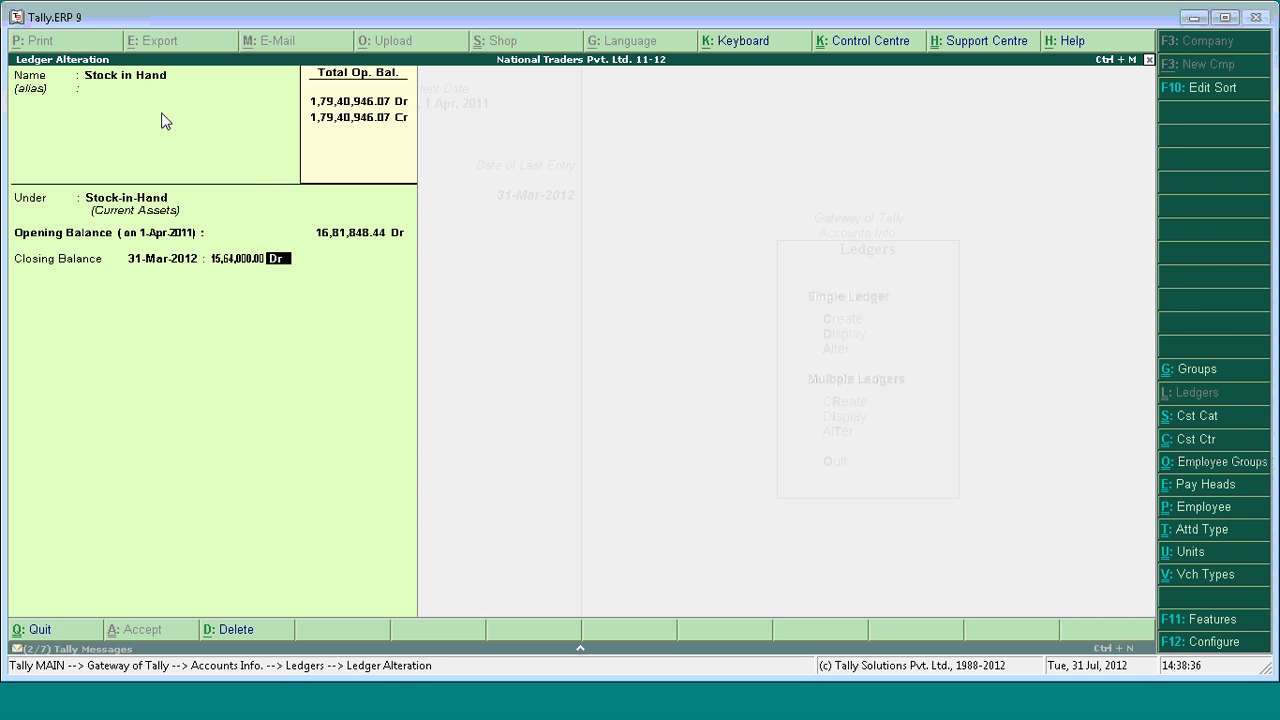
pyautogui.press('Return')
pyautogui.press('Return')
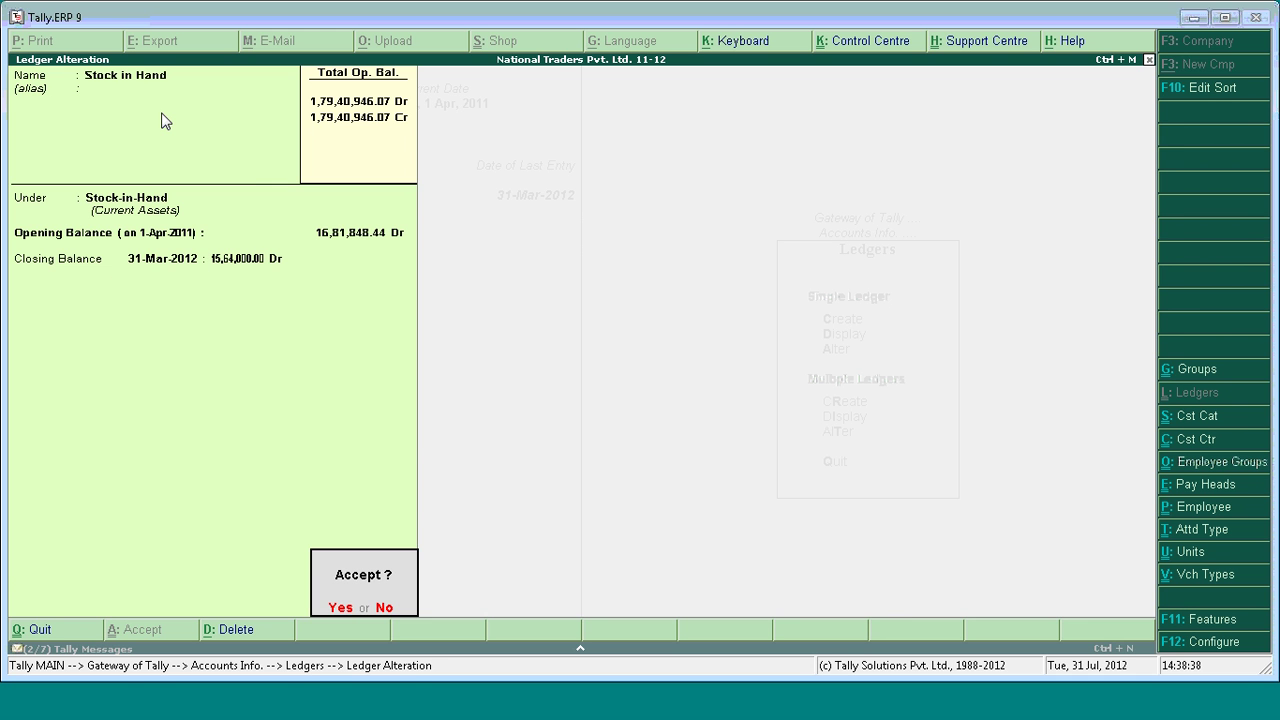
pyautogui.press('y')
pyautogui.press('Escape')
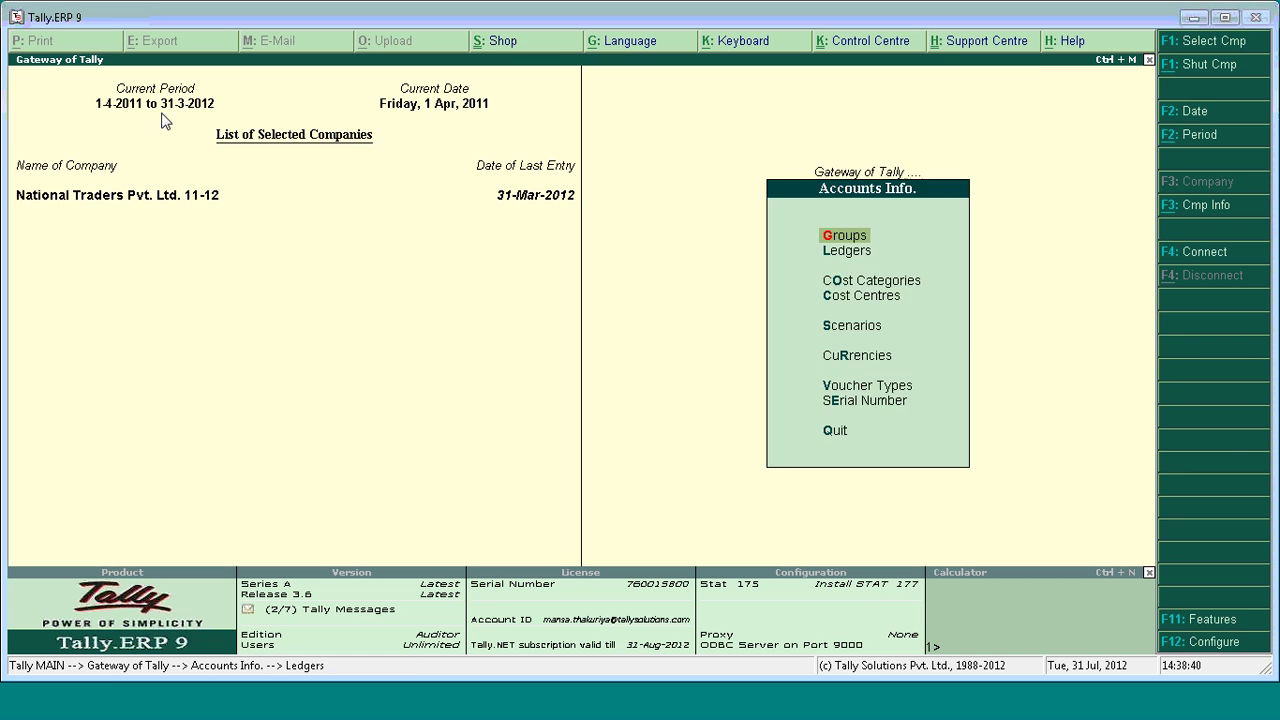
pyautogui.press('Escape')
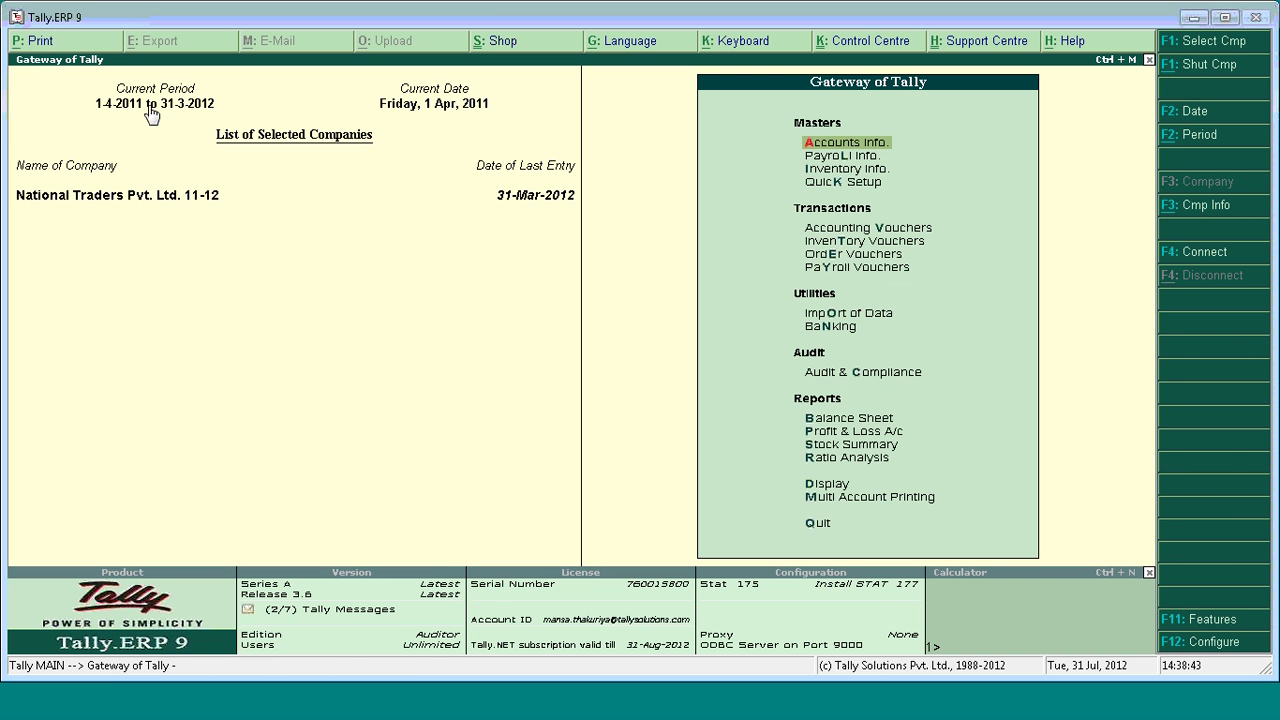
# - Open the Changes in Inventories note from the Schedule-VI Profit and Loss statement
pyautogui.press('p')
pyautogui.hotkey('ctrl', 'i')
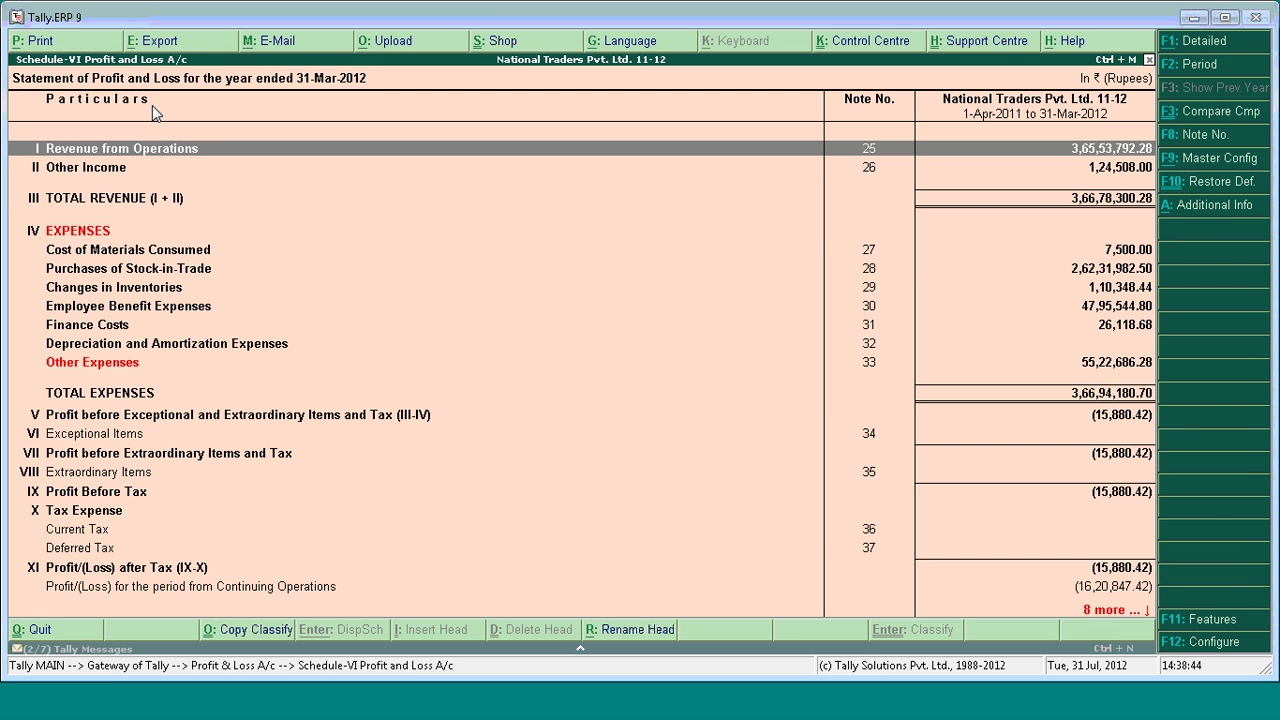
pyautogui.press('Down')
pyautogui.press('Down')
pyautogui.press('Down')
pyautogui.press('Down')
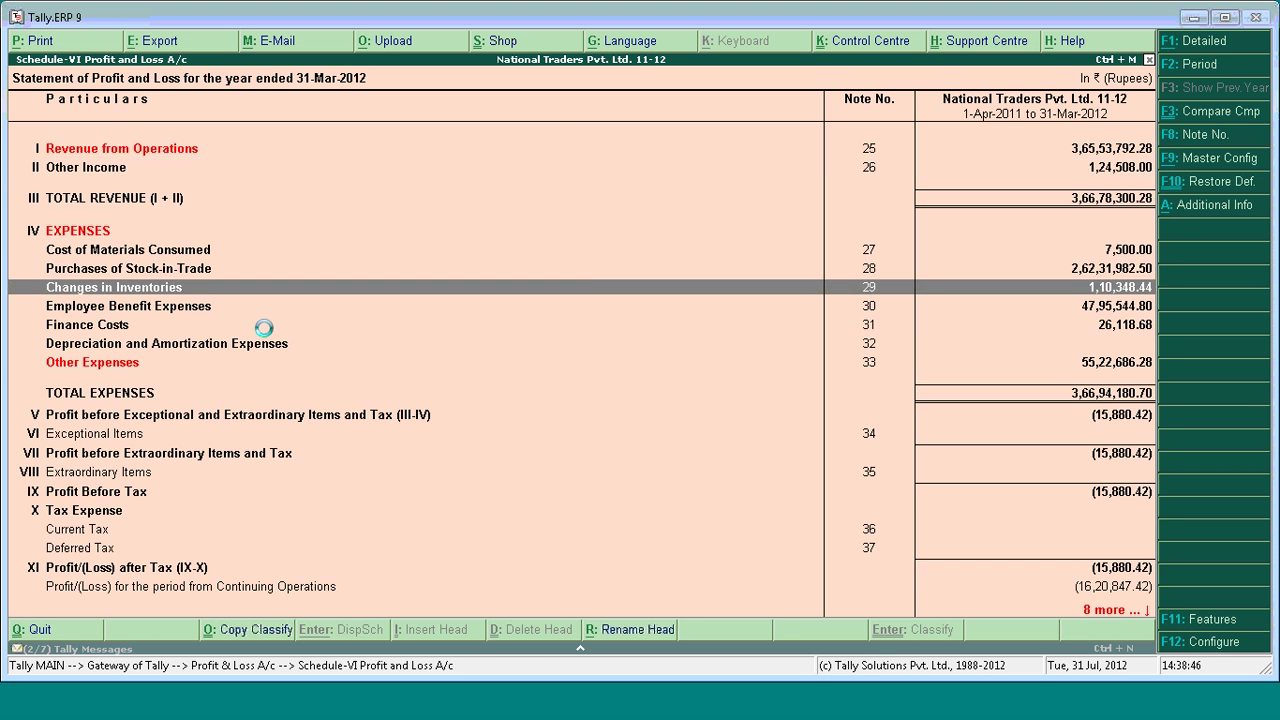
pyautogui.press('Return')
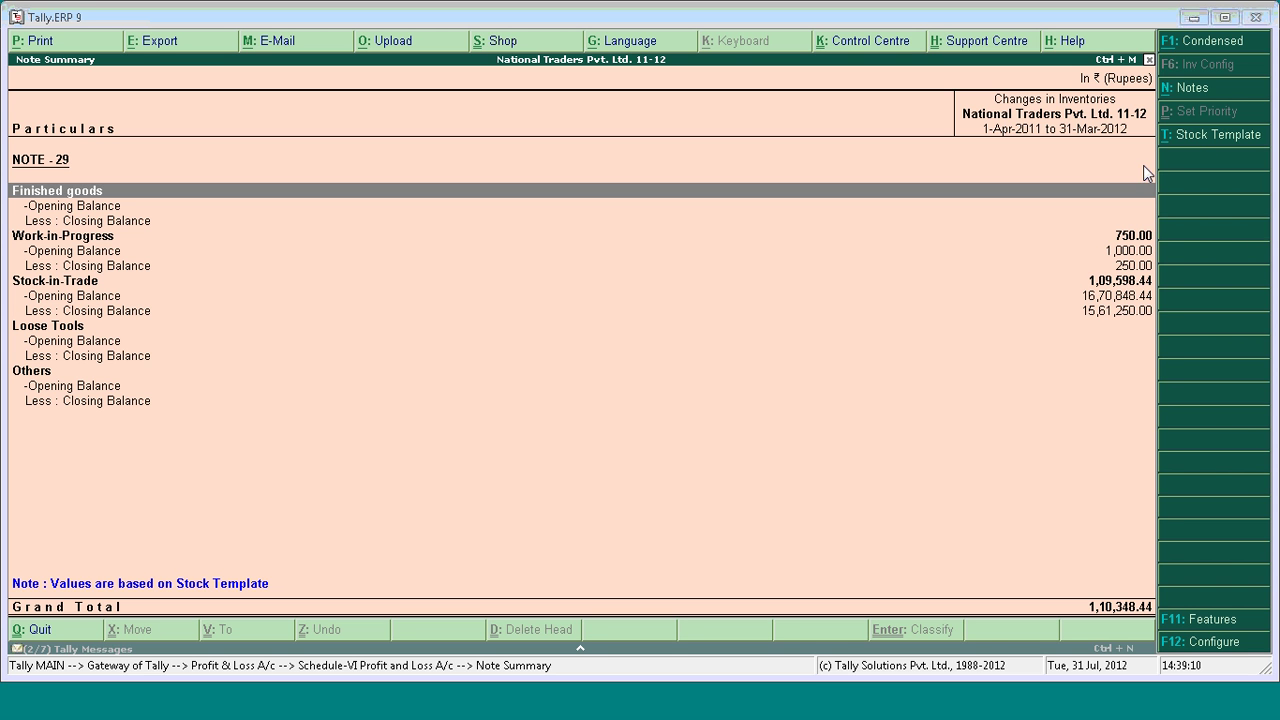
# - In the stock template, set the Finished Goods opening balance to 3,000
pyautogui.click(1197, 142)
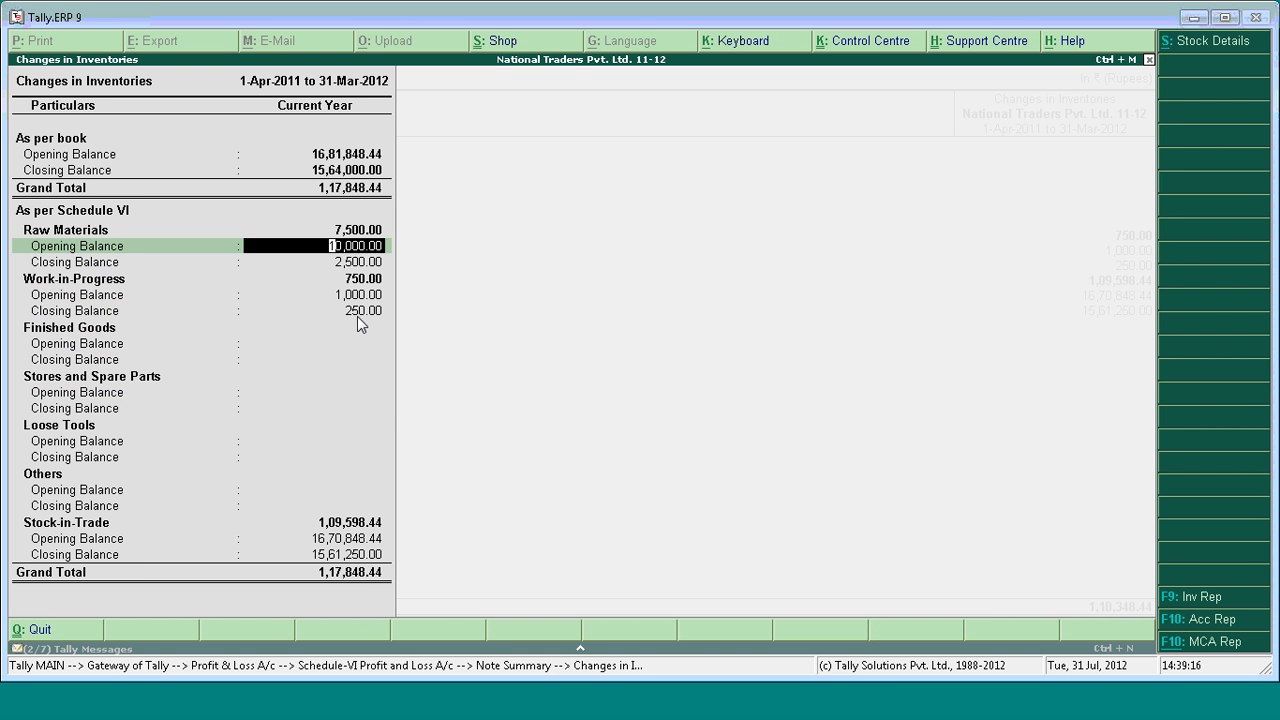
pyautogui.press('Down')
pyautogui.press('Down')
pyautogui.press('Down')
pyautogui.press('Down')
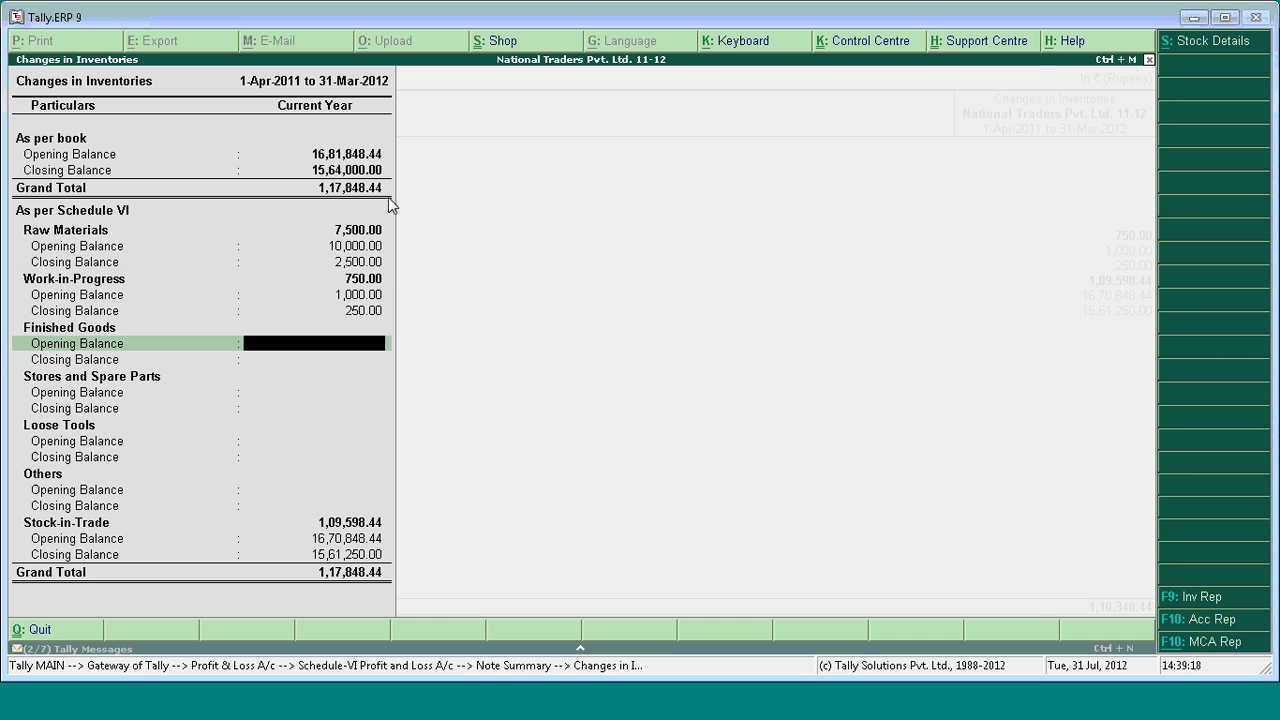
pyautogui.write('3,000')
pyautogui.press('Return')
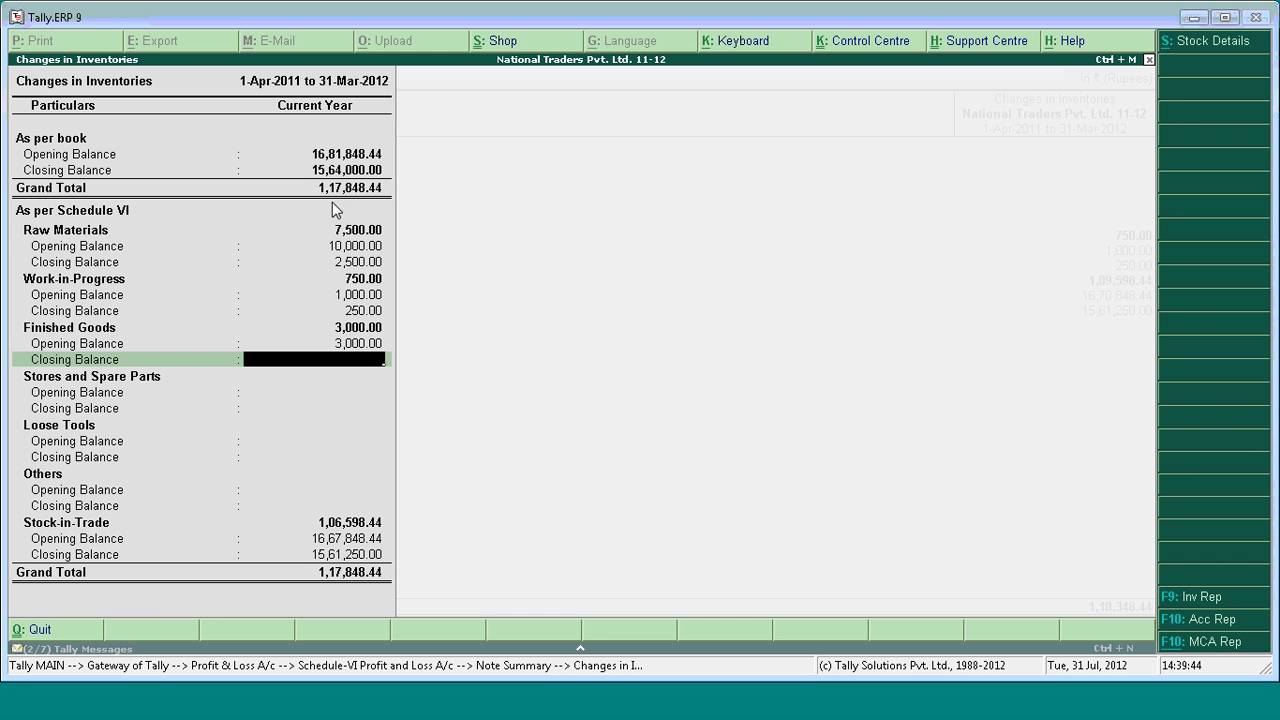
# - Go through the remaining stock types in the template down to Others and save the template
pyautogui.press('Down')
pyautogui.press('Down')
pyautogui.click(367, 489)
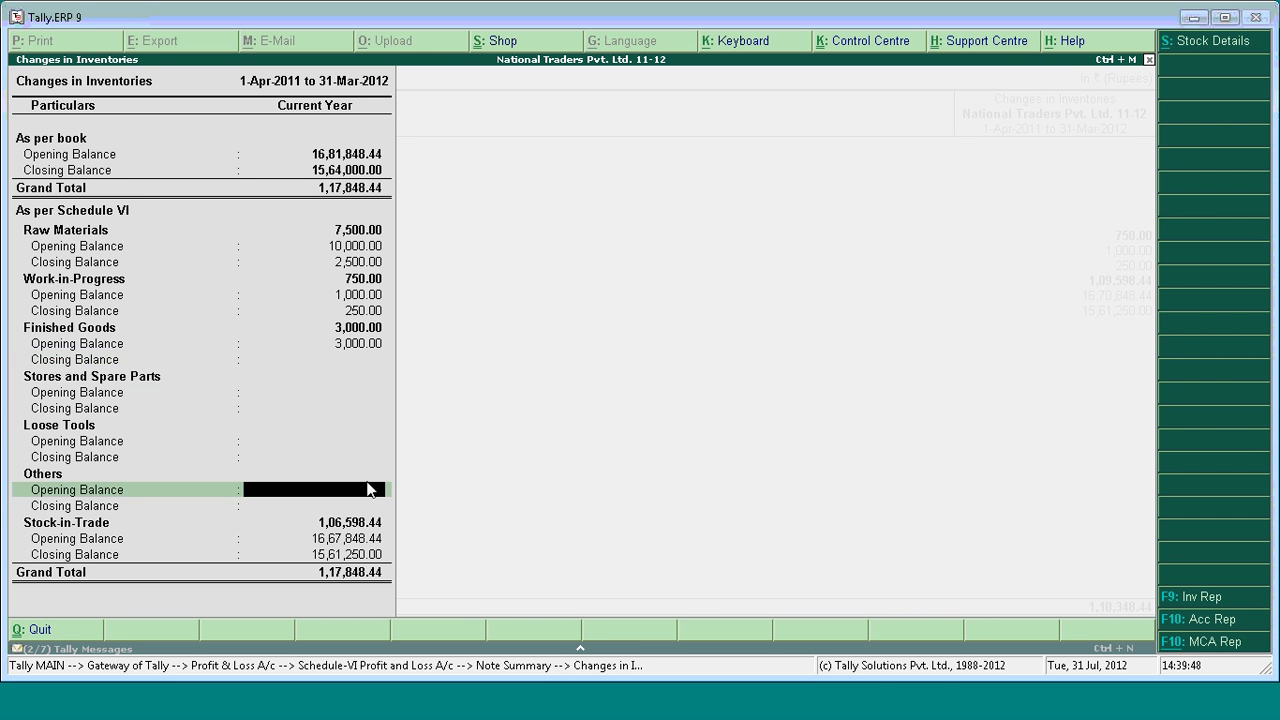
pyautogui.press('Down')
pyautogui.press('Return')
pyautogui.press('Return')
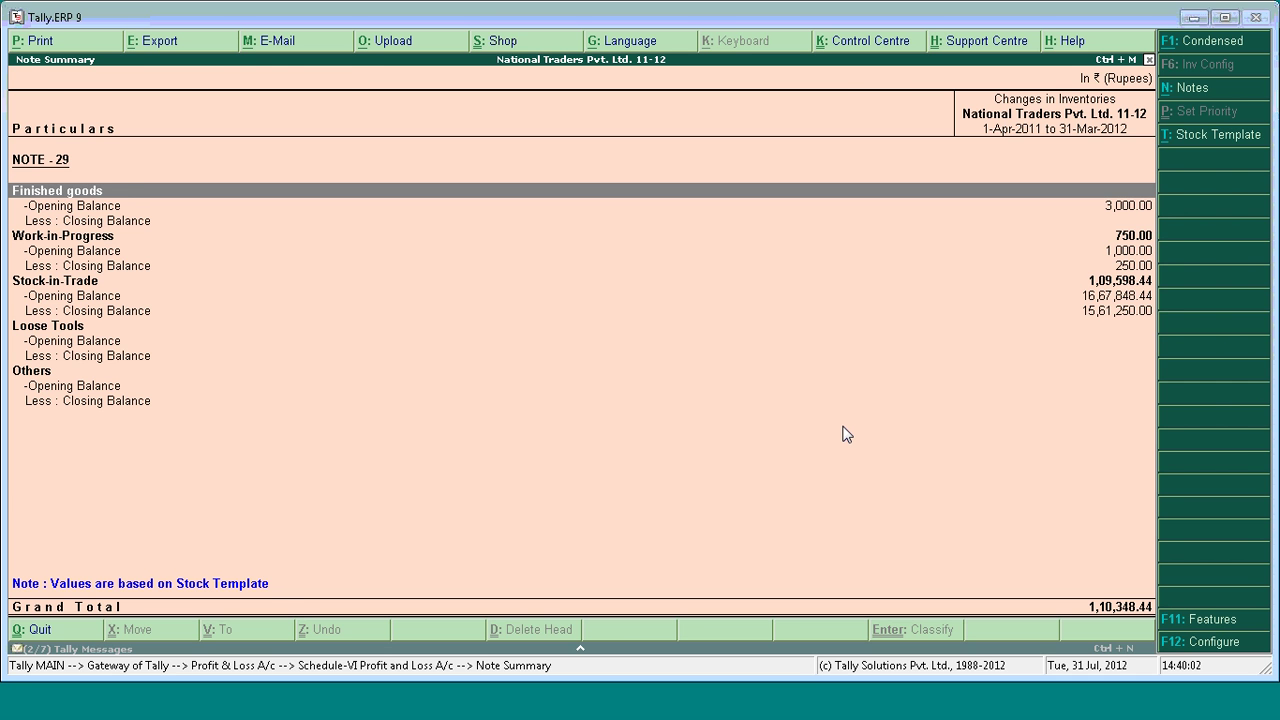
# - Return to the Schedule-VI statement and set Integrate Accounts and Inventory back to Yes in the accounting features
pyautogui.press('Escape')
pyautogui.press('F11')
pyautogui.write('y')
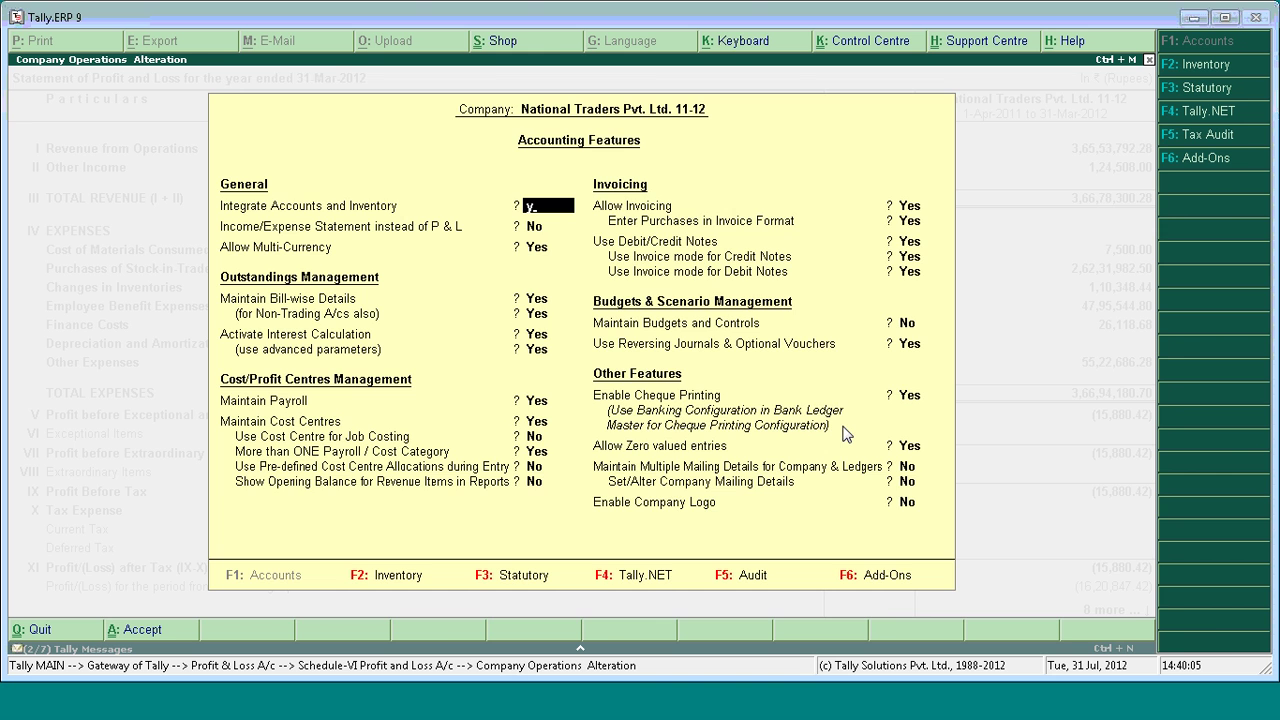
pyautogui.hotkey('ctrl', 'a')
# - Review the heads of the Schedule-VI Profit and Loss statement, from Revenue from Operations and Other Income down to Other Expenses
pyautogui.press('Down')
pyautogui.press('Down')
pyautogui.press('Down')
pyautogui.press('Down')
pyautogui.press('Down')
pyautogui.press('Down')
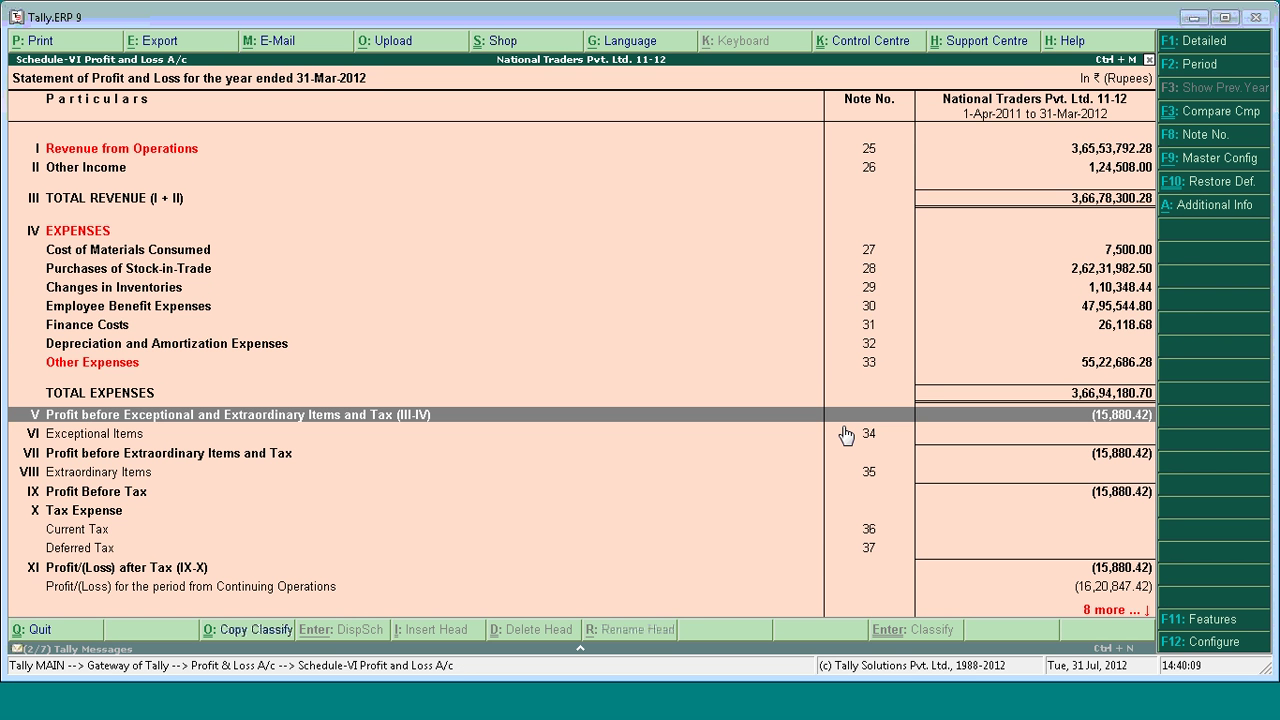
pyautogui.press('Up')
pyautogui.press('Up')
pyautogui.press('Up')
pyautogui.press('Up')
pyautogui.press('Up')
pyautogui.press('Up')
pyautogui.press('Up')
pyautogui.press('Up')
pyautogui.press('Up')
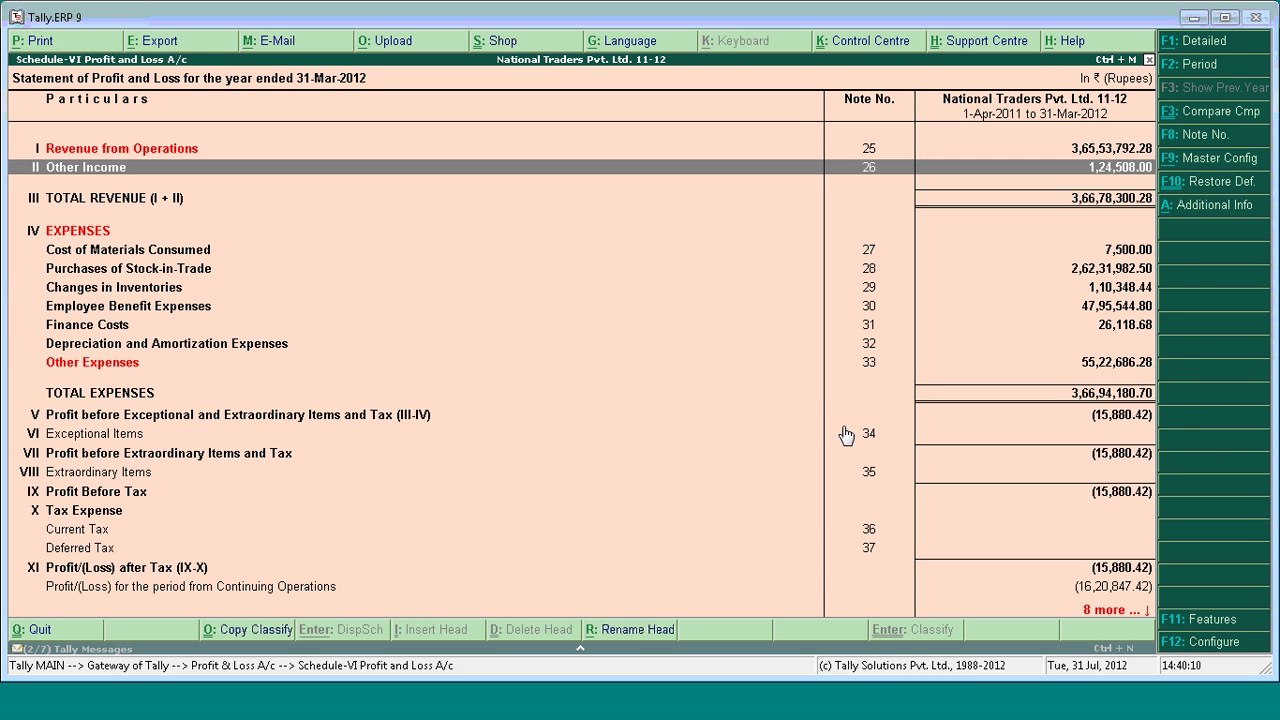
pyautogui.press('Down')
pyautogui.press('Down')
pyautogui.press('Down')
pyautogui.press('Down')
pyautogui.press('Down')
pyautogui.press('Down')
pyautogui.press('Down')
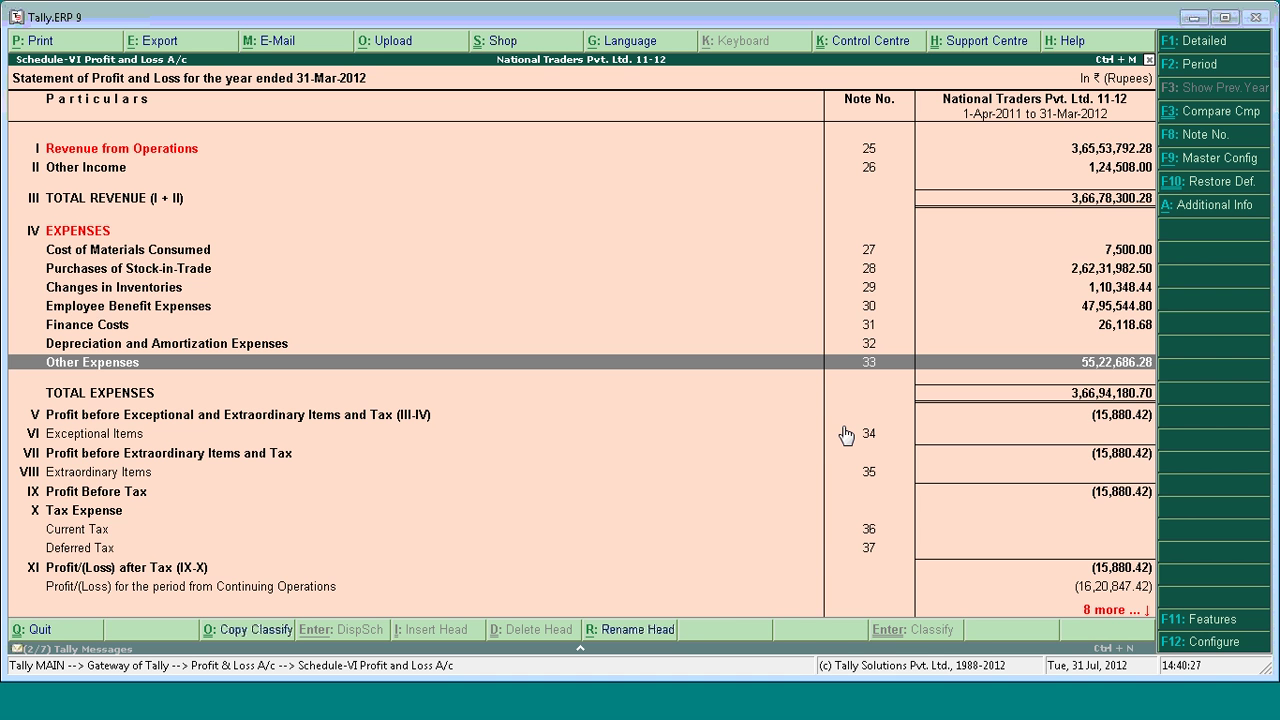
pyautogui.press('Up')
pyautogui.press('Up')
pyautogui.press('Up')
pyautogui.press('Up')
pyautogui.press('Up')
pyautogui.press('Up')
pyautogui.press('Up')
pyautogui.press('Up')
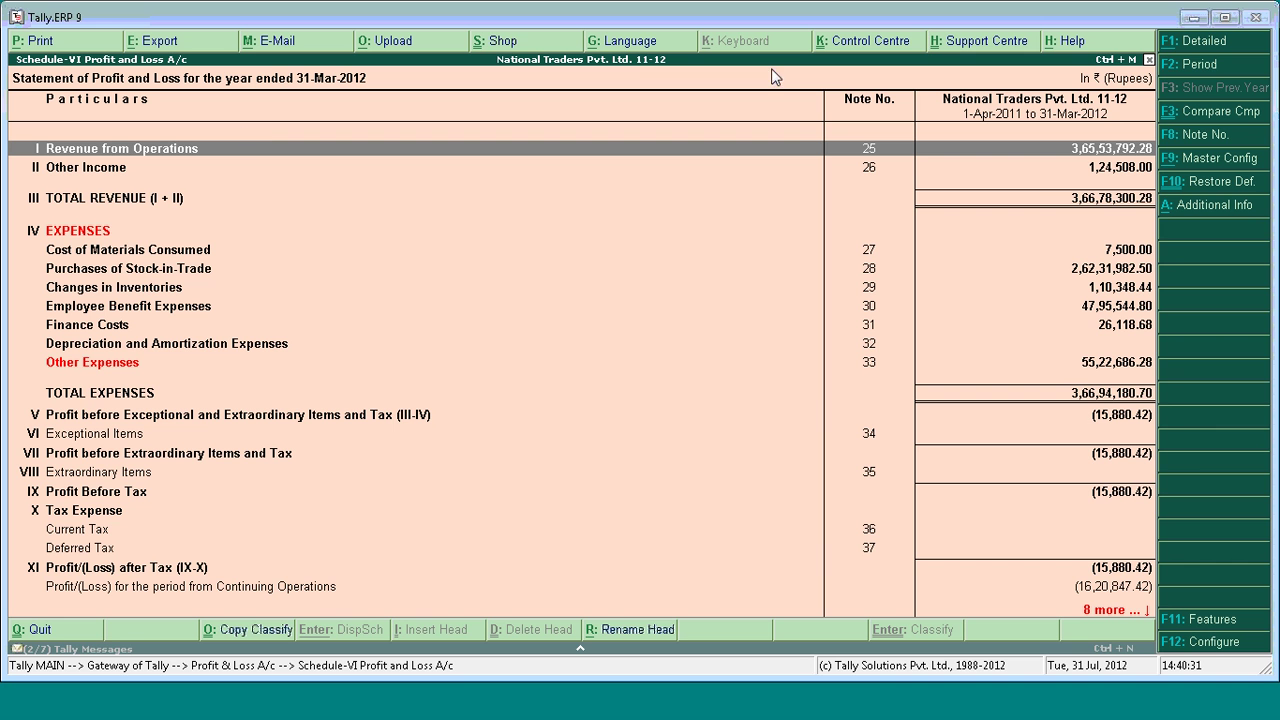
pyautogui.click(1050, 174)
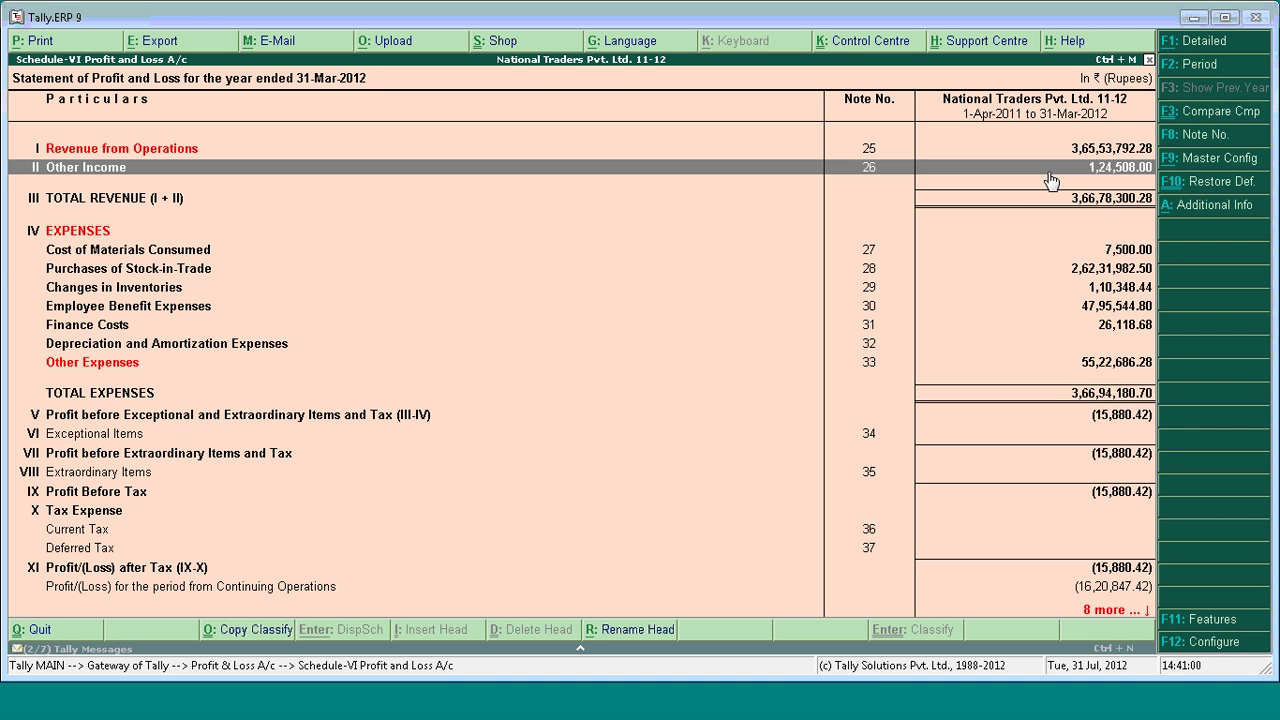
# - Open the Other Expenses note's expense disclosure and show Advertising Expenses separately
pyautogui.press('Down')
pyautogui.press('Down')
pyautogui.press('Down')
pyautogui.press('Down')
pyautogui.press('Down')
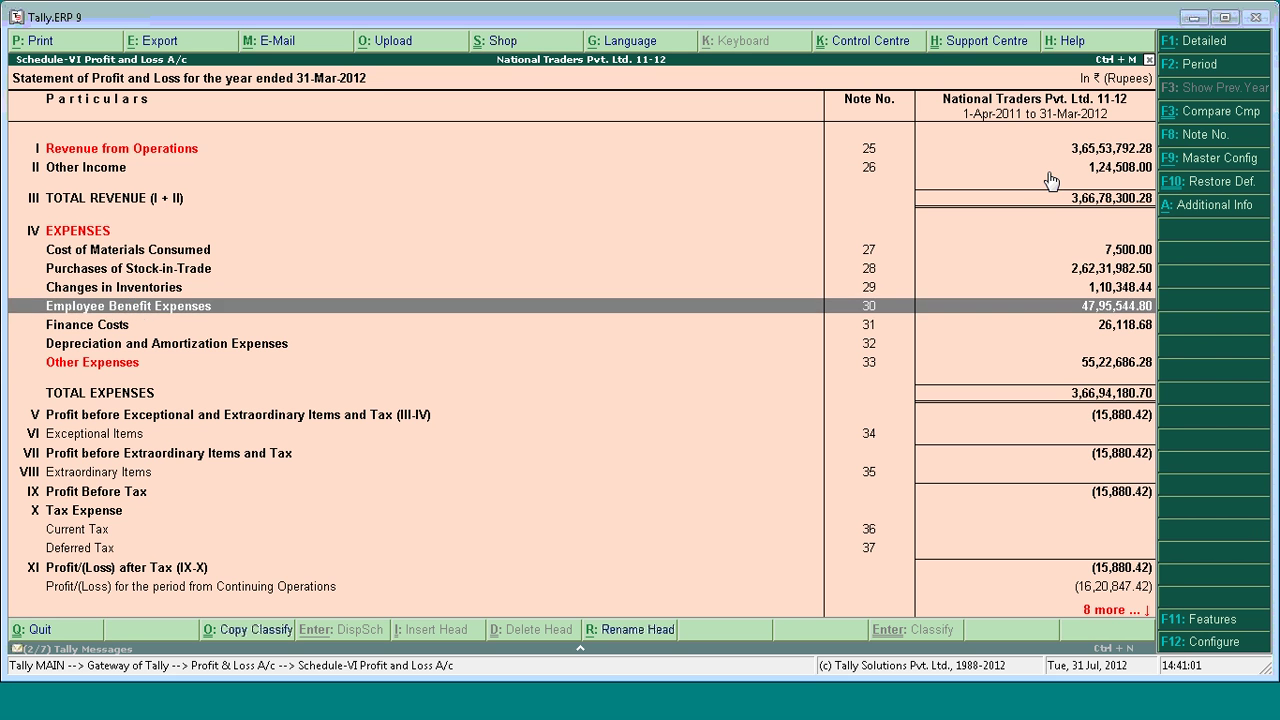
pyautogui.press('Down')
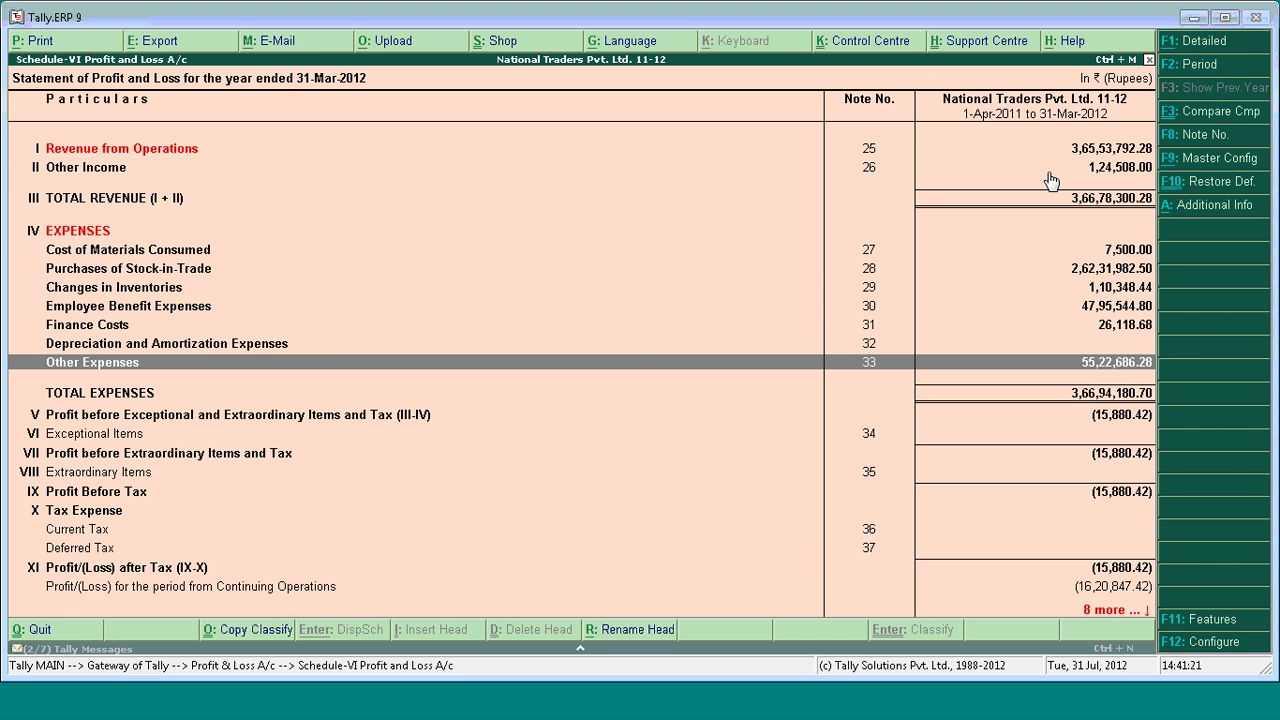
pyautogui.press('Return')
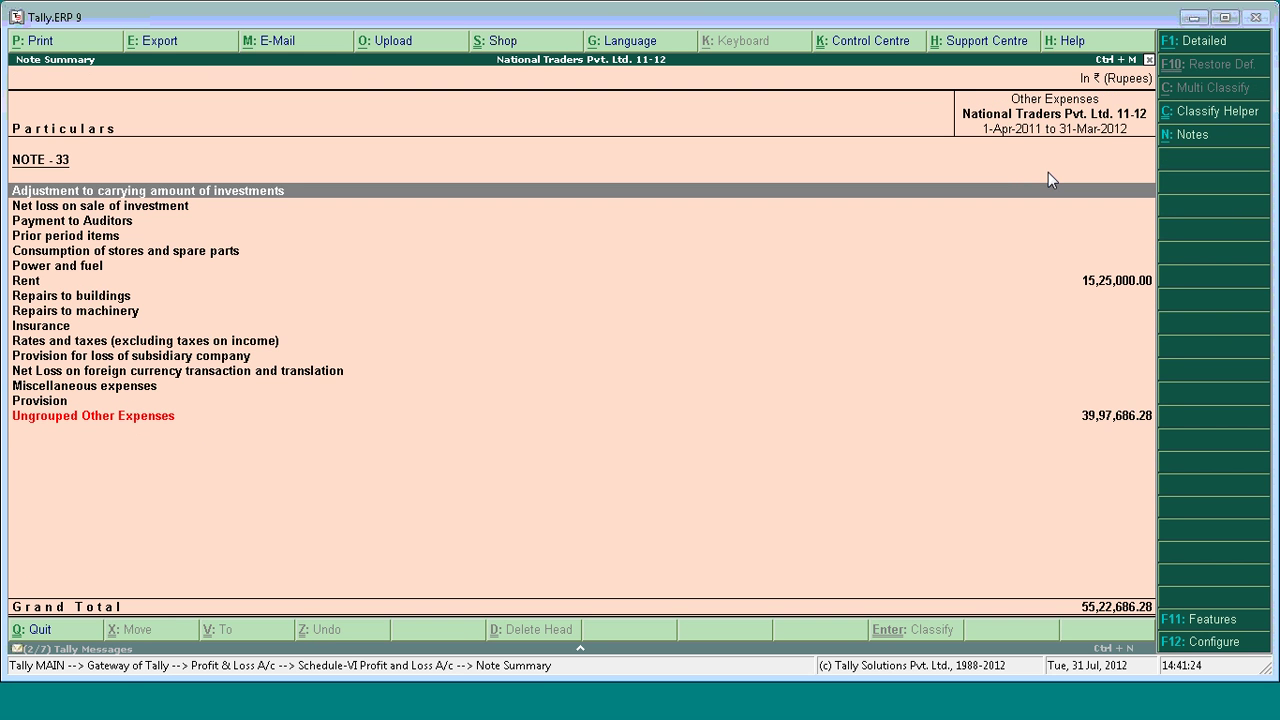
pyautogui.click(1213, 128)
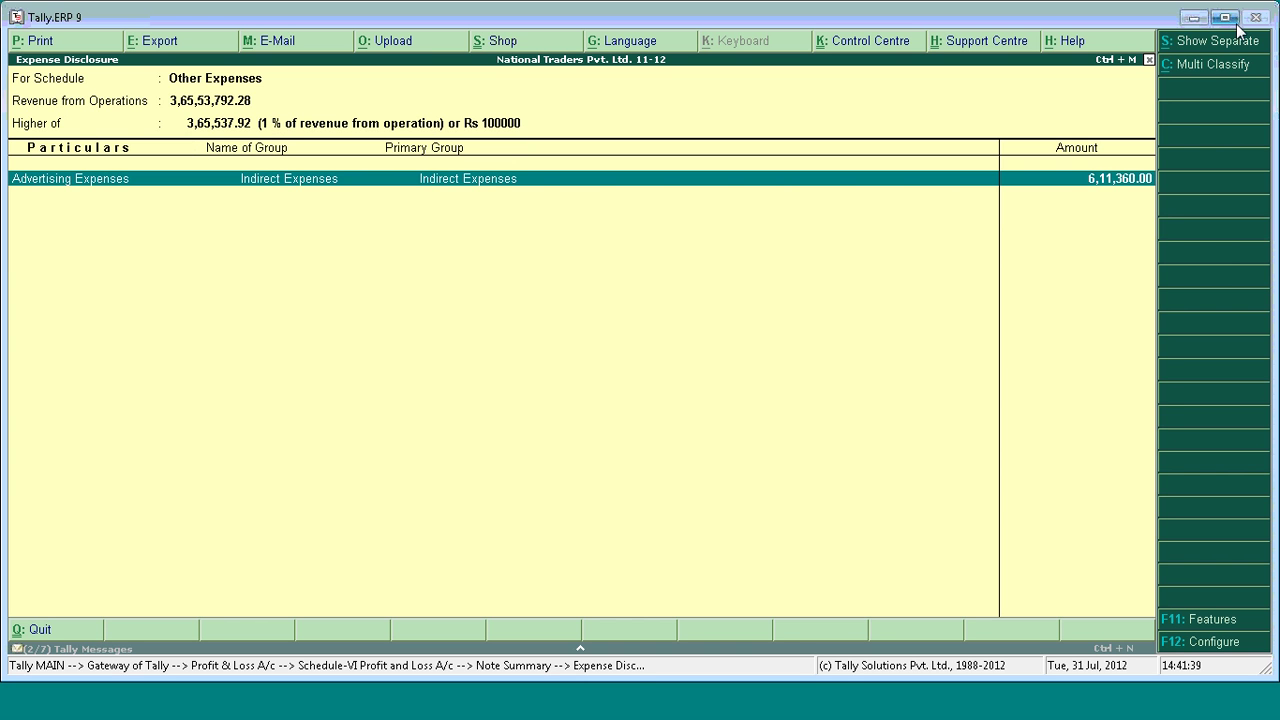
pyautogui.click(1228, 48)
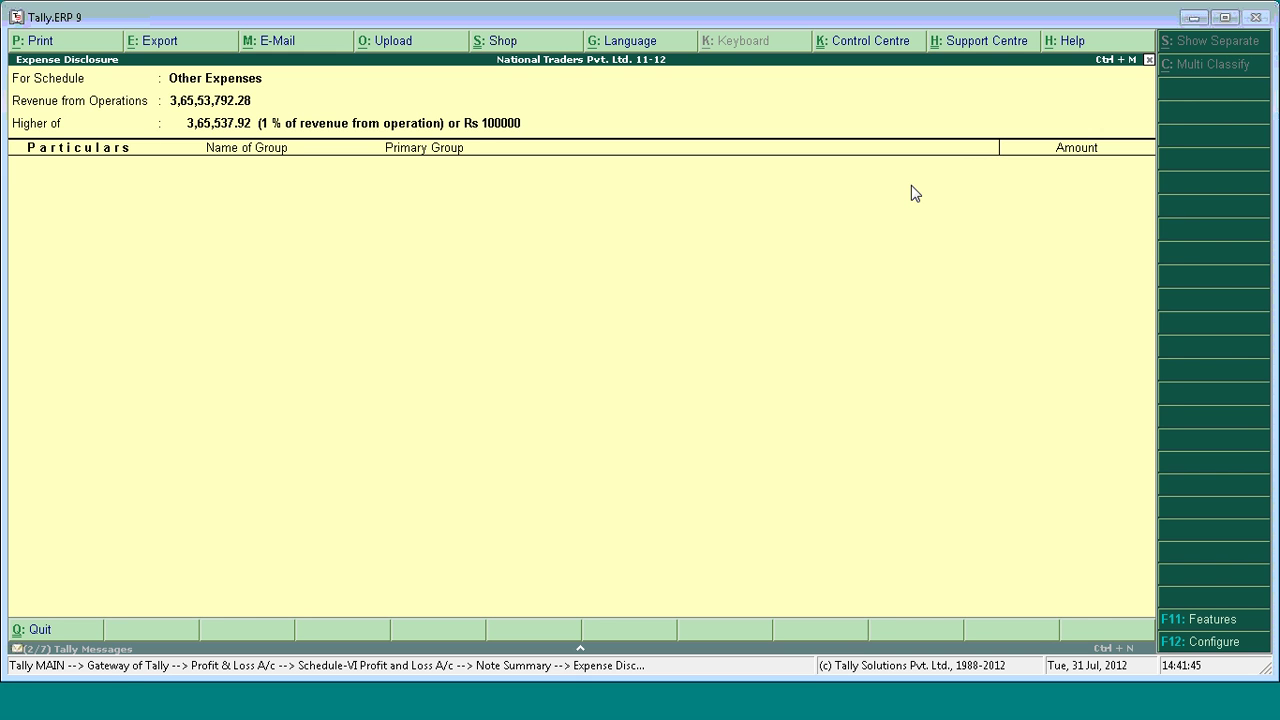
# - Examine the separately shown Advertising Expenses line in the Other Expenses note and return to the Profit and Loss statement
pyautogui.press('Escape')
pyautogui.press('Down')
pyautogui.press('Down')
pyautogui.press('Down')
pyautogui.press('Down')
pyautogui.press('Down')
pyautogui.press('Down')
pyautogui.press('Down')
pyautogui.press('Down')
pyautogui.press('Down')
pyautogui.press('Down')
pyautogui.press('Down')
pyautogui.press('Down')
pyautogui.press('Down')
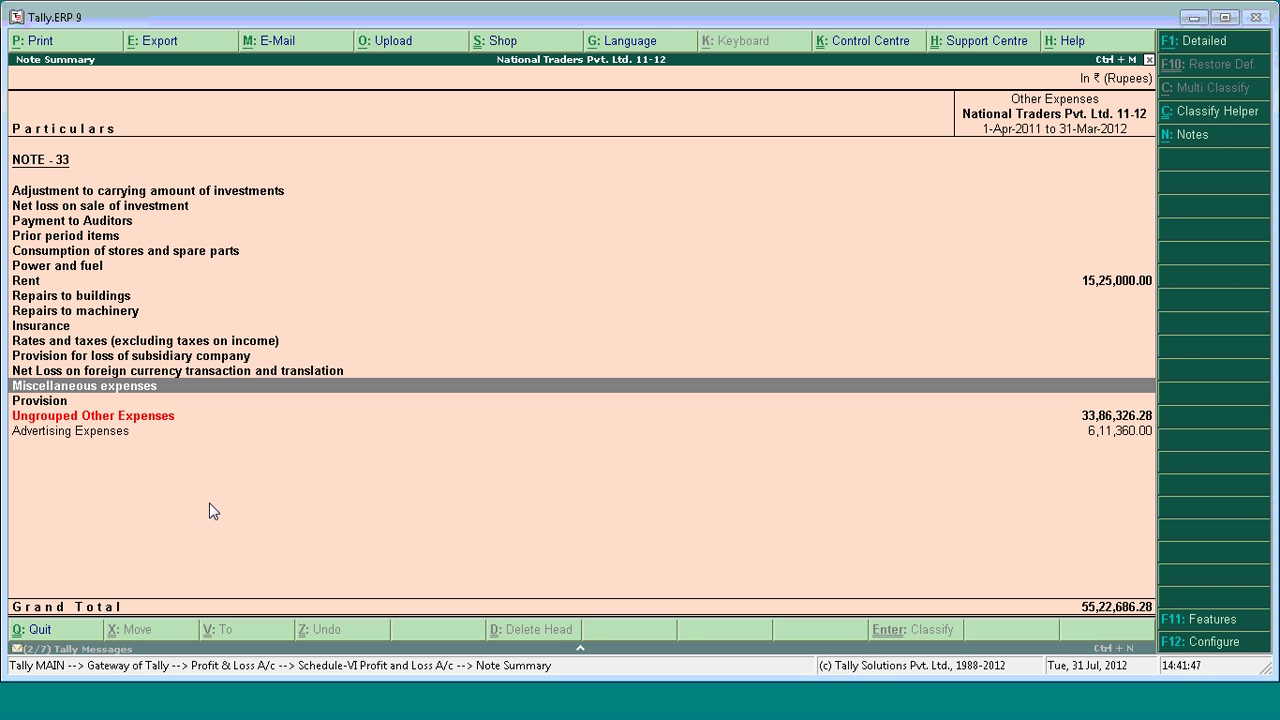
pyautogui.press('Down')
pyautogui.press('Down')
pyautogui.press('Down')
pyautogui.press('space')
pyautogui.press('Up')
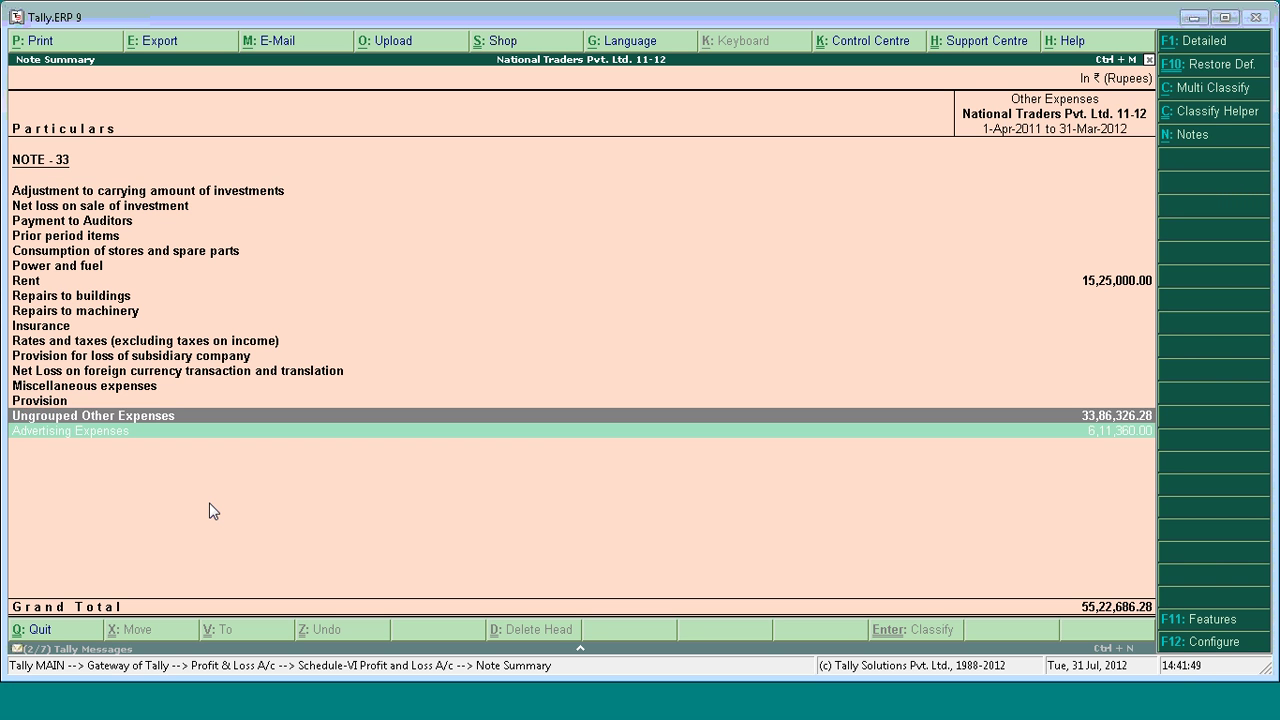
pyautogui.press('Down')
pyautogui.press('space')
pyautogui.press('Up')
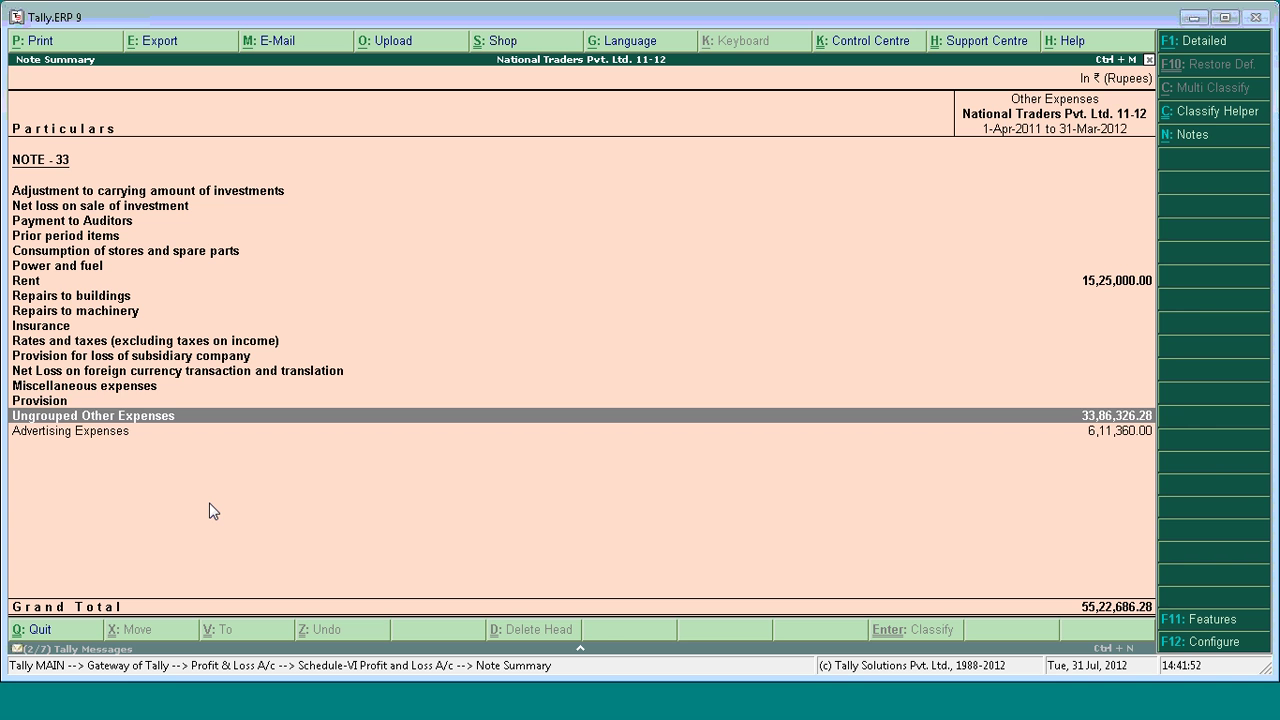
pyautogui.press('Up')
pyautogui.press('Down')
pyautogui.press('Down')
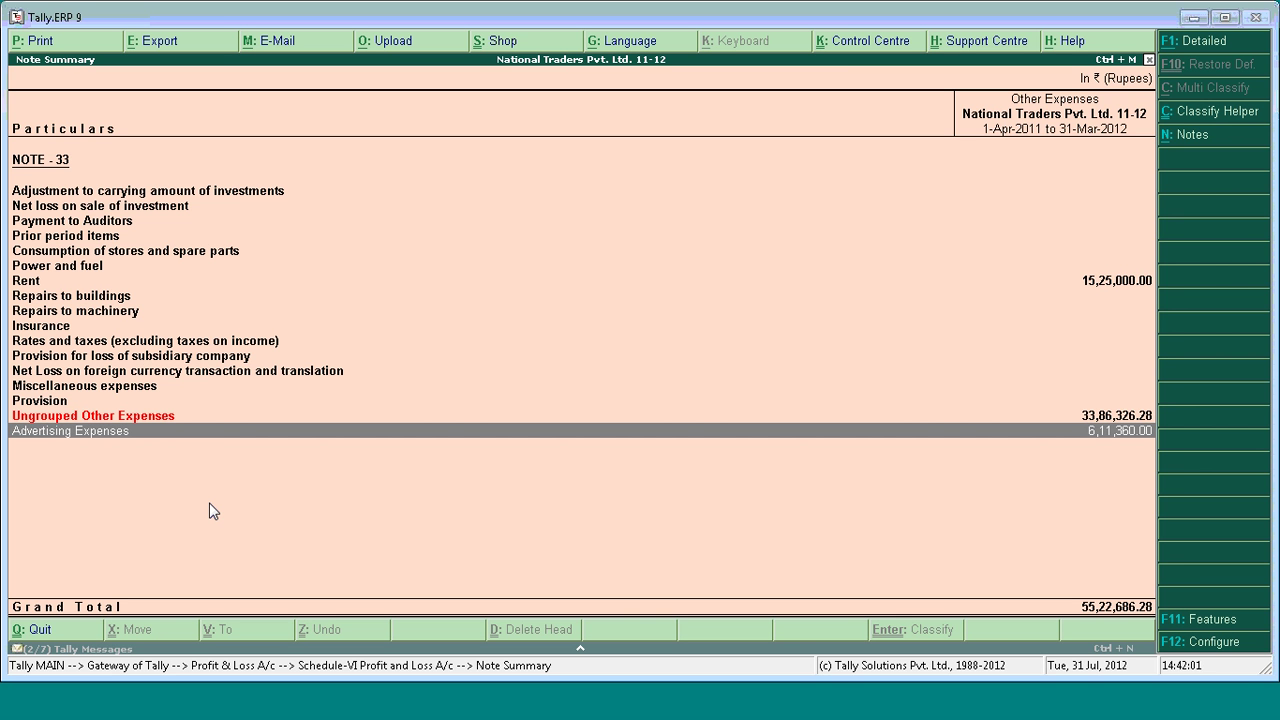
pyautogui.press('Escape')
pyautogui.press('Up')
pyautogui.press('Up')
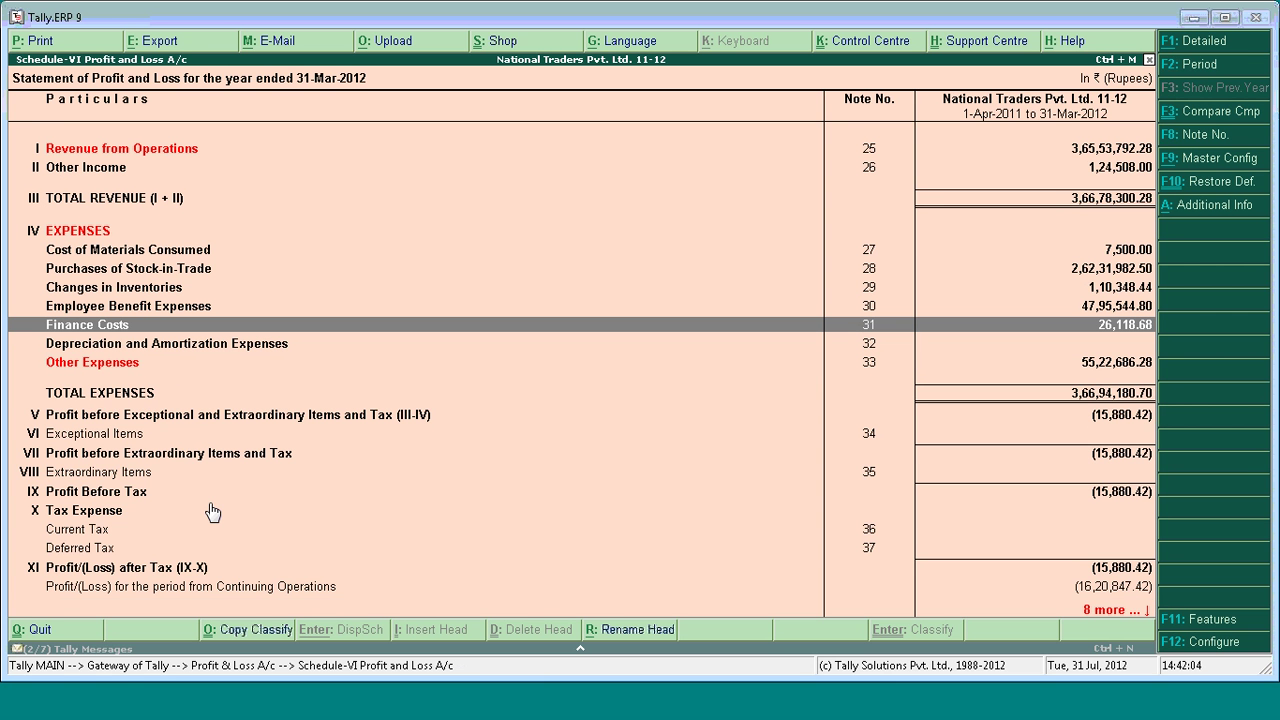
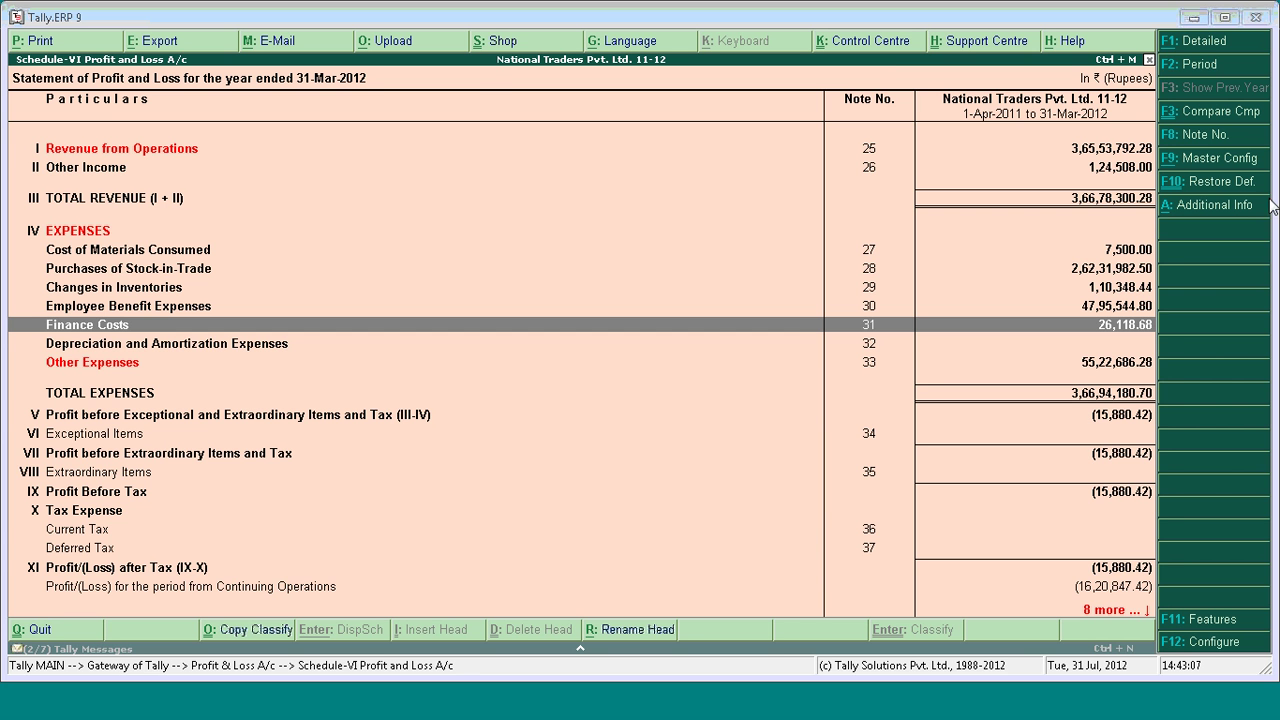
# - Leave the Profit and Loss statement and open the Balance Sheet in Schedule VI format
pyautogui.click(634, 362)
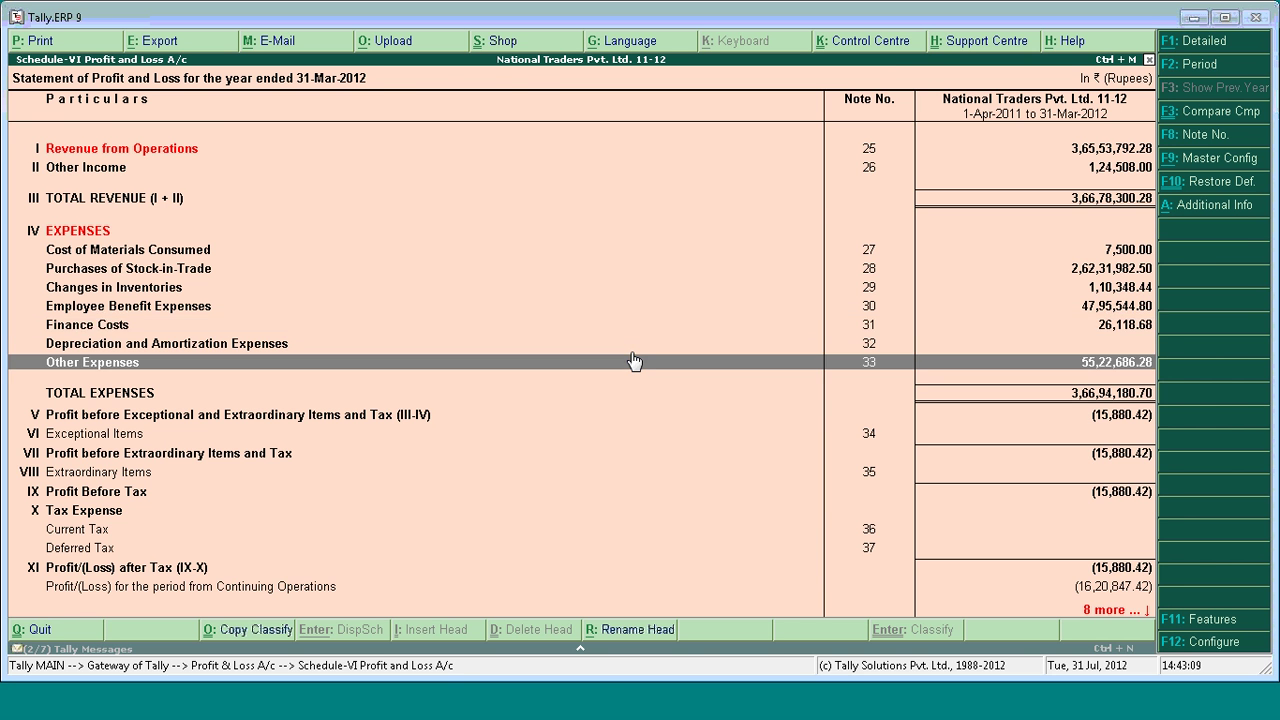
pyautogui.press('Escape')
pyautogui.press('Escape')
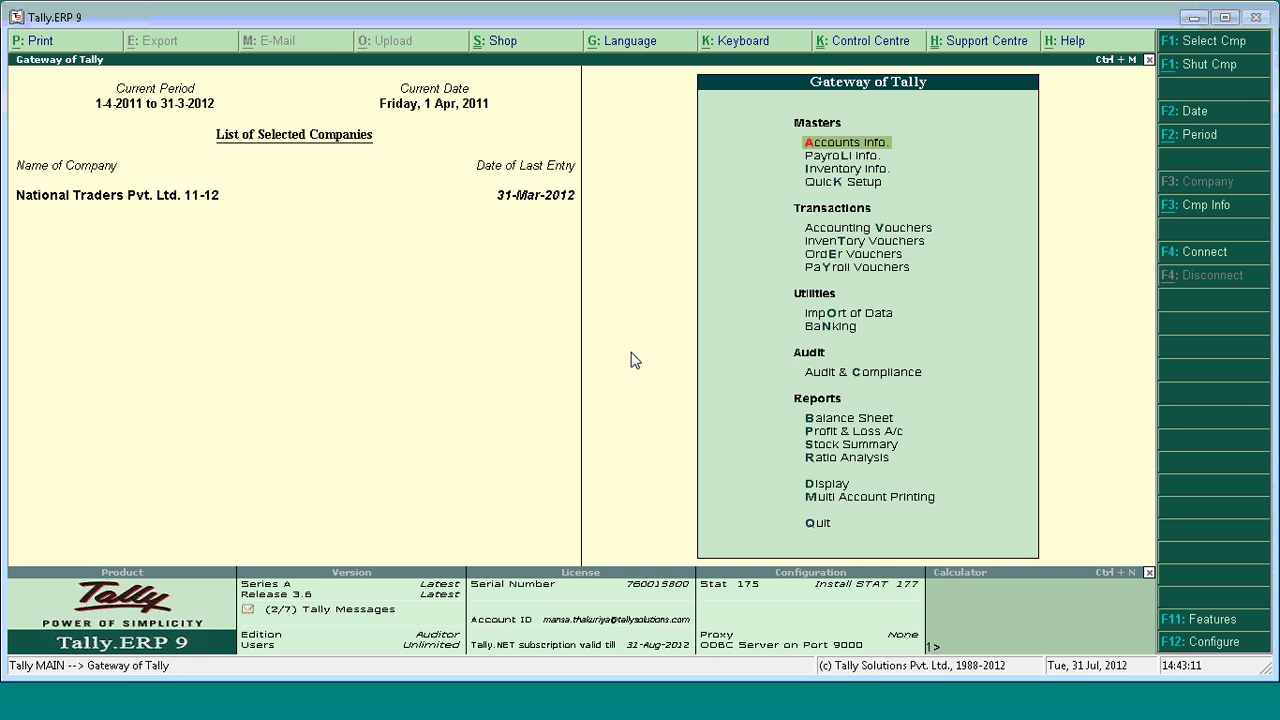
pyautogui.press('Down')
pyautogui.press('Down')
pyautogui.press('Down')
pyautogui.press('Down')
pyautogui.press('Down')
pyautogui.press('Down')
pyautogui.press('Down')
pyautogui.press('Down')
pyautogui.press('Down')
pyautogui.press('Down')
pyautogui.press('Down')
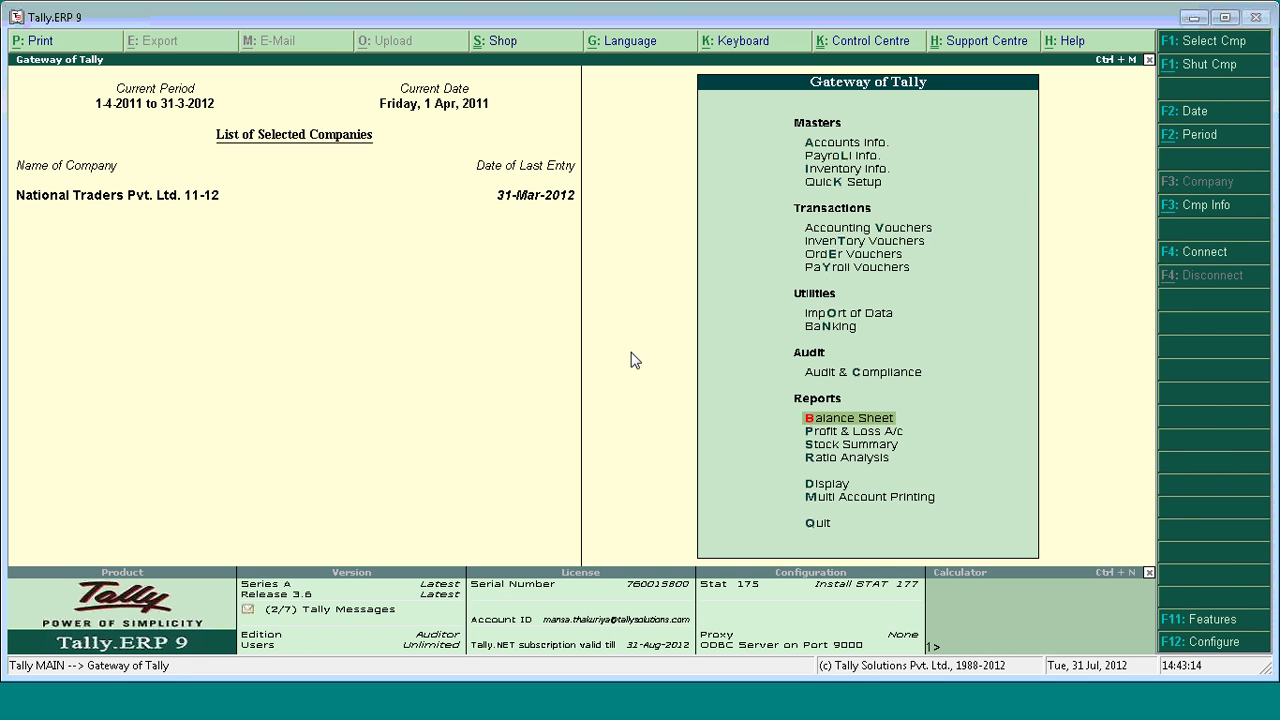
pyautogui.press('Return')
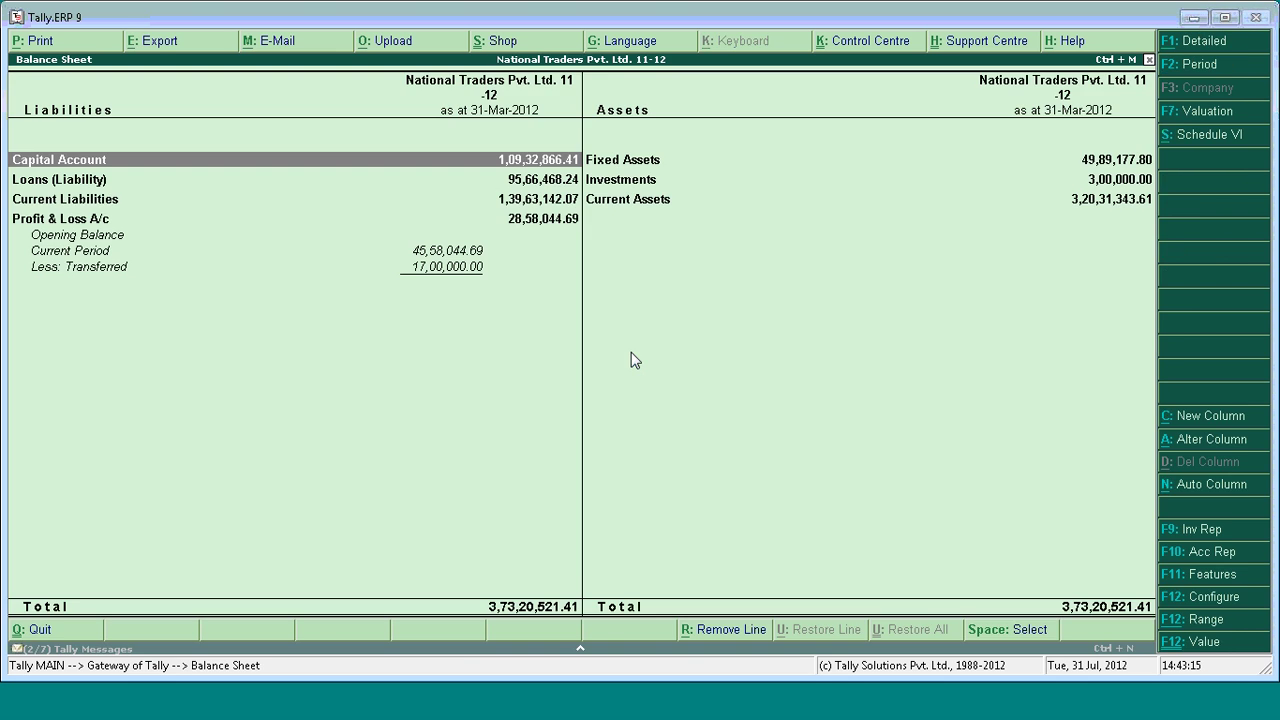
pyautogui.click(1220, 144)
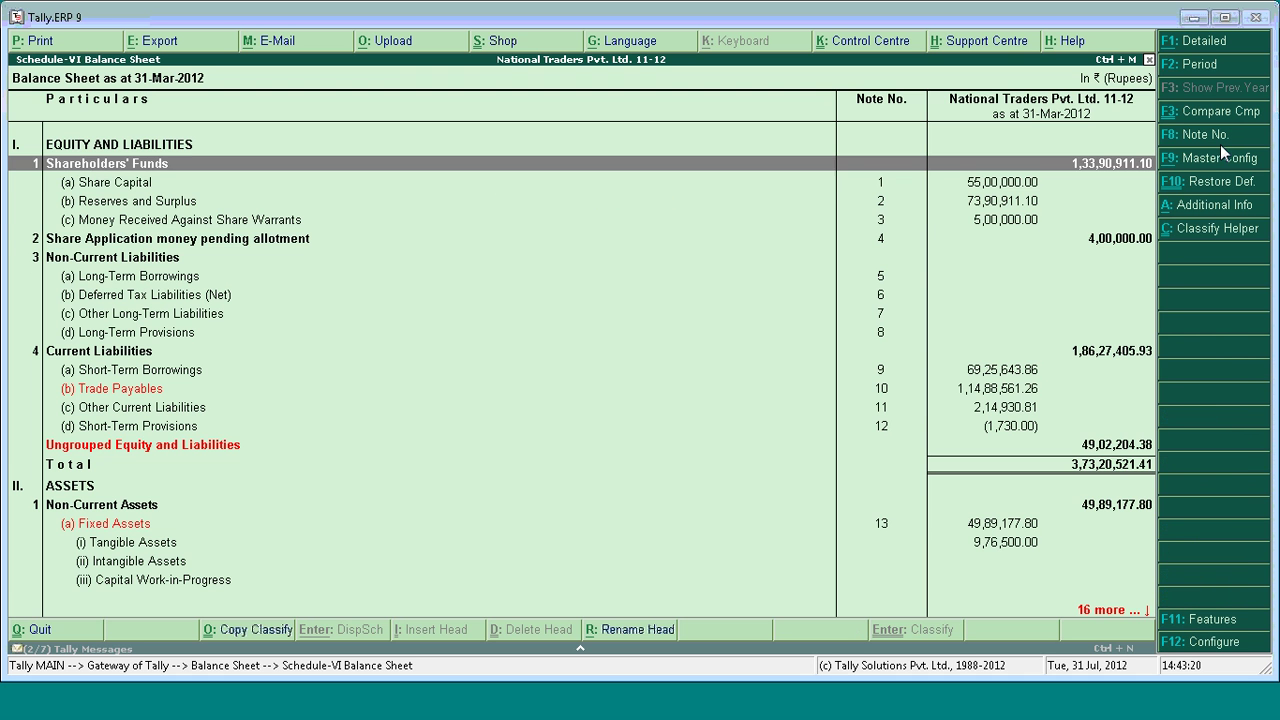
# - Review the Equity and Liabilities heads of the Schedule-VI Balance Sheet, from Shareholders' Funds down to Ungrouped Equity and Liabilities
pyautogui.press('Down')
pyautogui.press('Down')
pyautogui.press('Down')
pyautogui.press('Down')
pyautogui.press('Down')
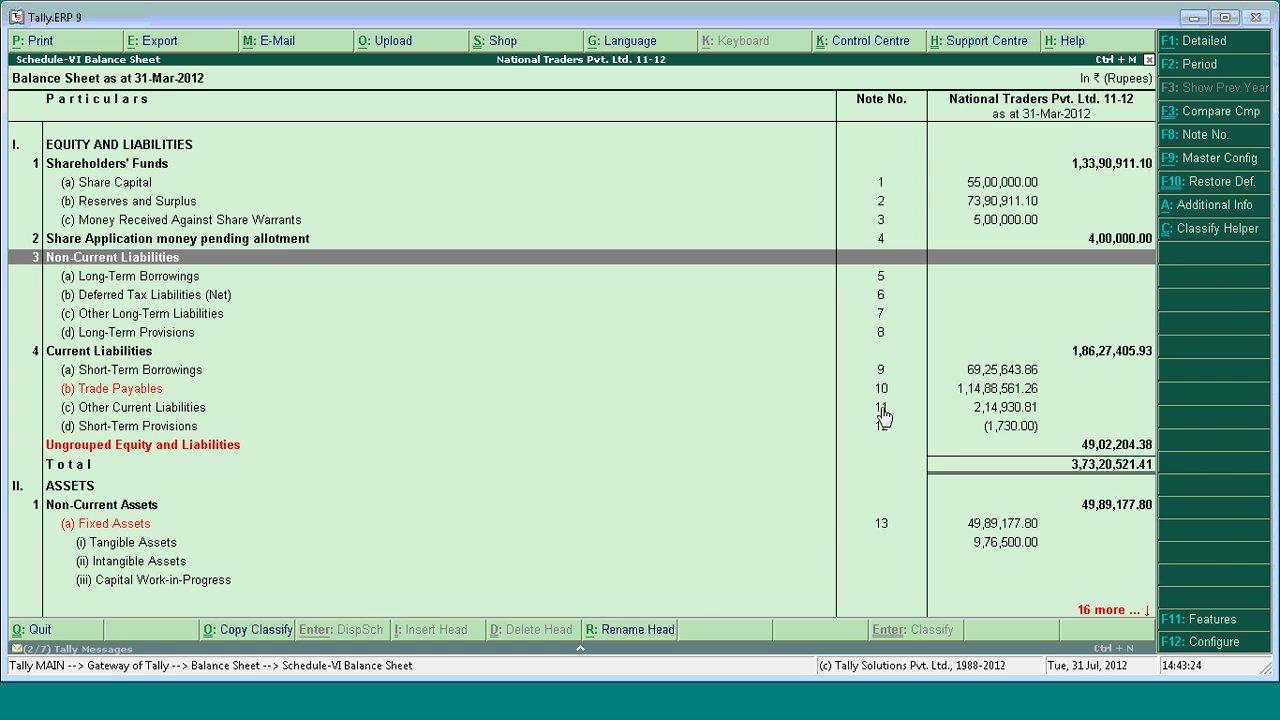
pyautogui.press('Down')
pyautogui.press('Down')
pyautogui.press('Down')
pyautogui.press('Down')
pyautogui.press('Down')
pyautogui.press('Down')
pyautogui.press('Down')
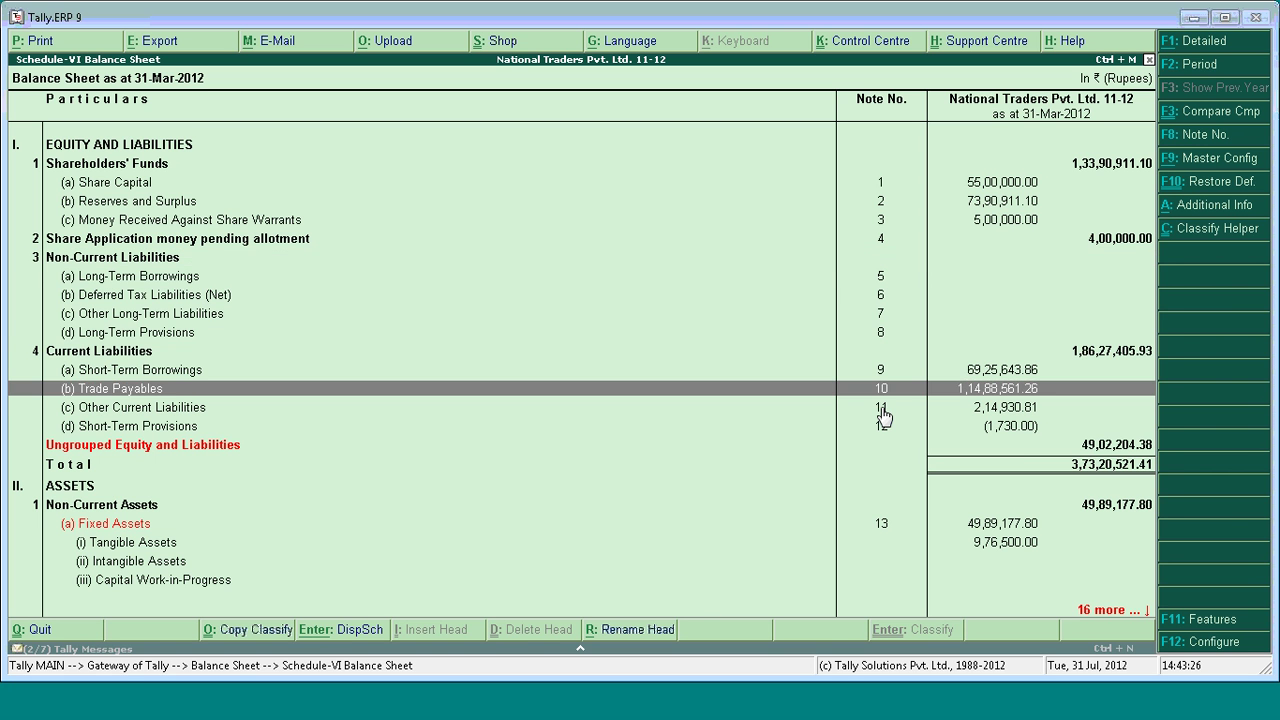
pyautogui.press('Up')
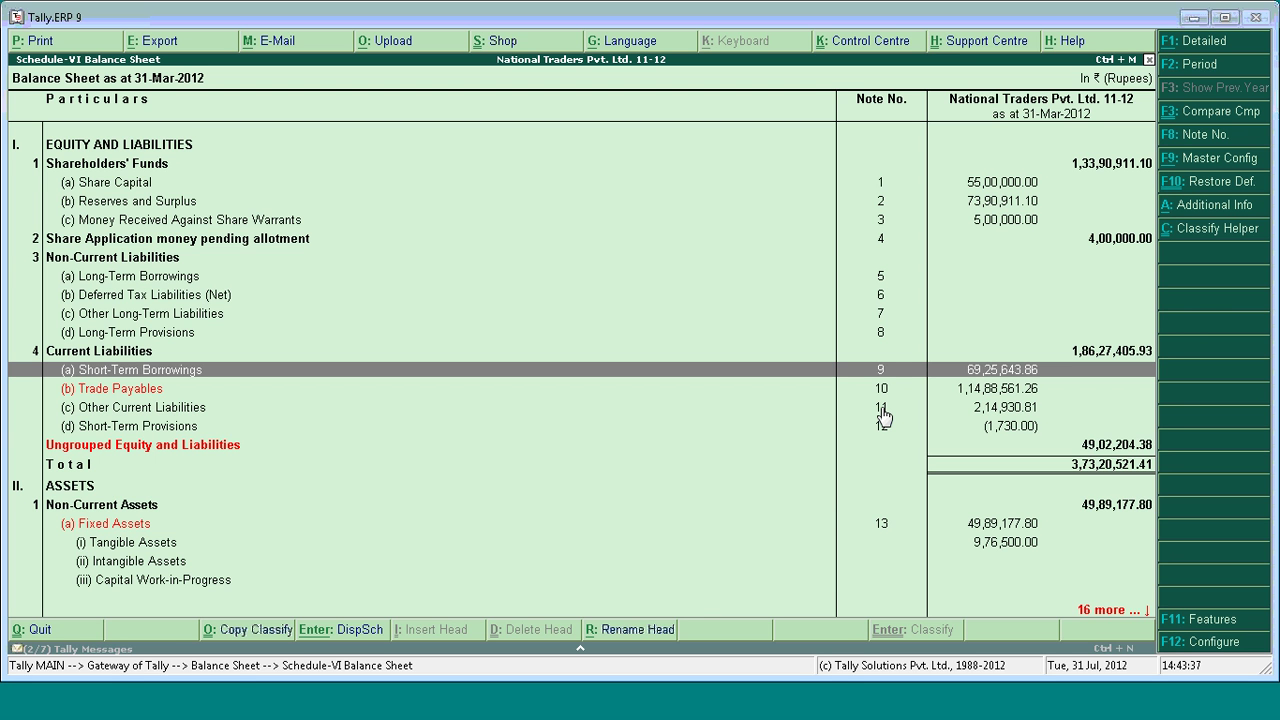
pyautogui.press('Down')
pyautogui.press('Down')
pyautogui.press('Down')
pyautogui.press('Down')
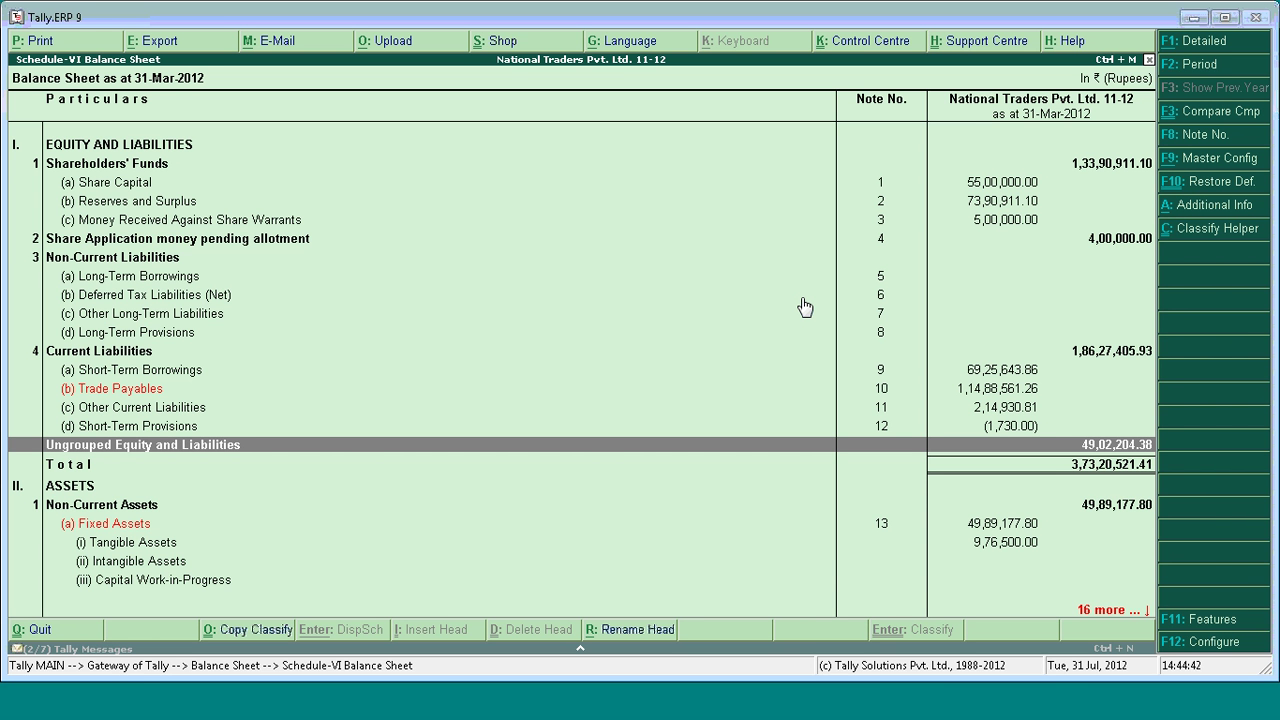
# - Open Ungrouped Equity and Liabilities and view the monthly summary of the City Auto Finance ledger
pyautogui.press('Return')
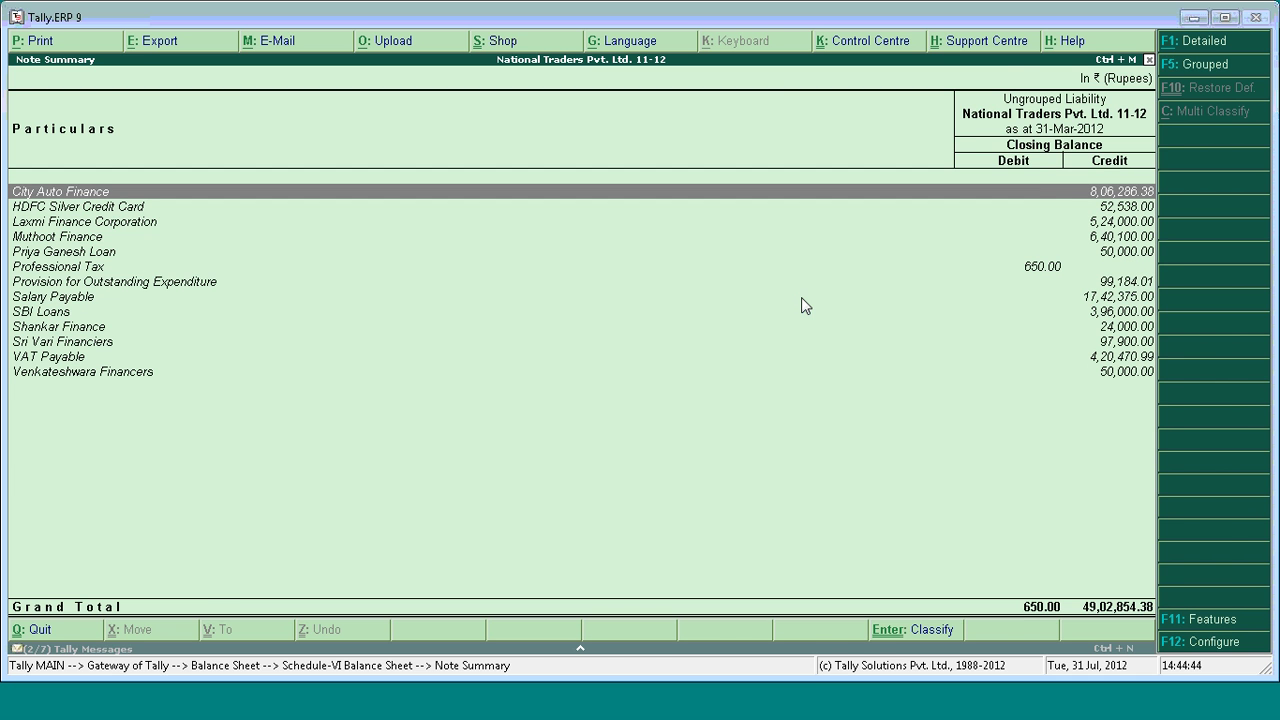
pyautogui.press('Return')
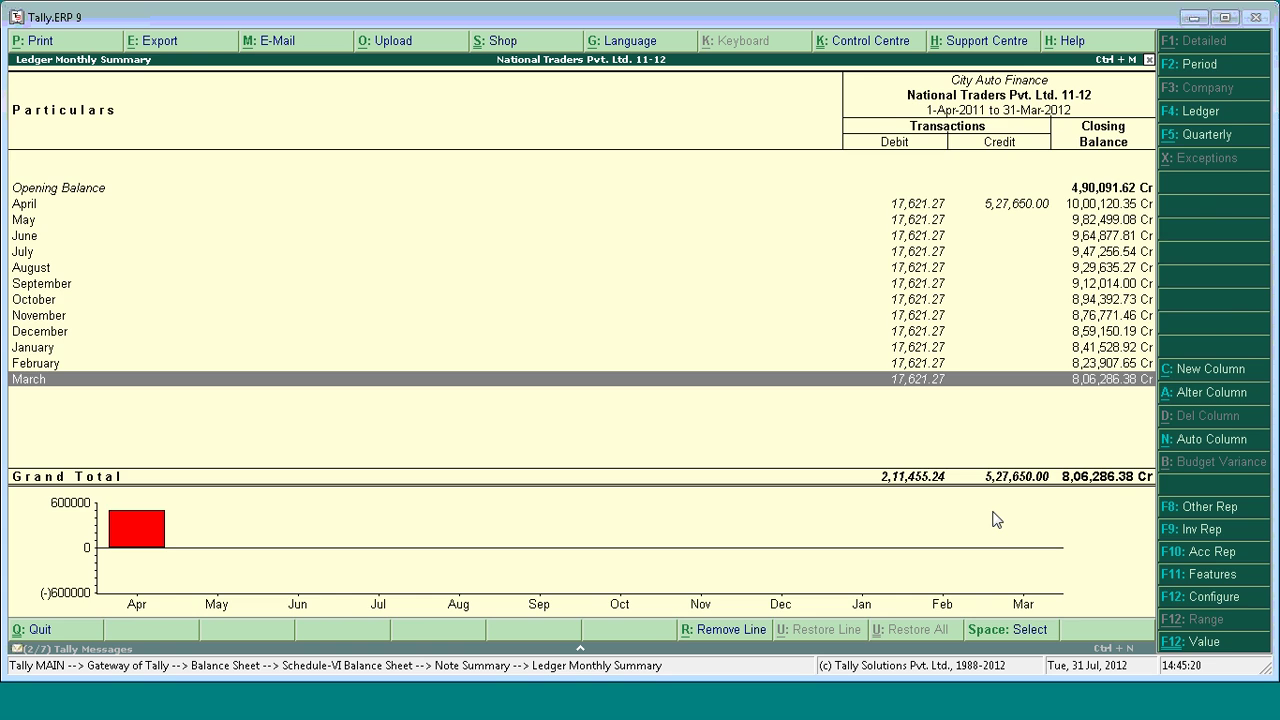
pyautogui.press('Escape')
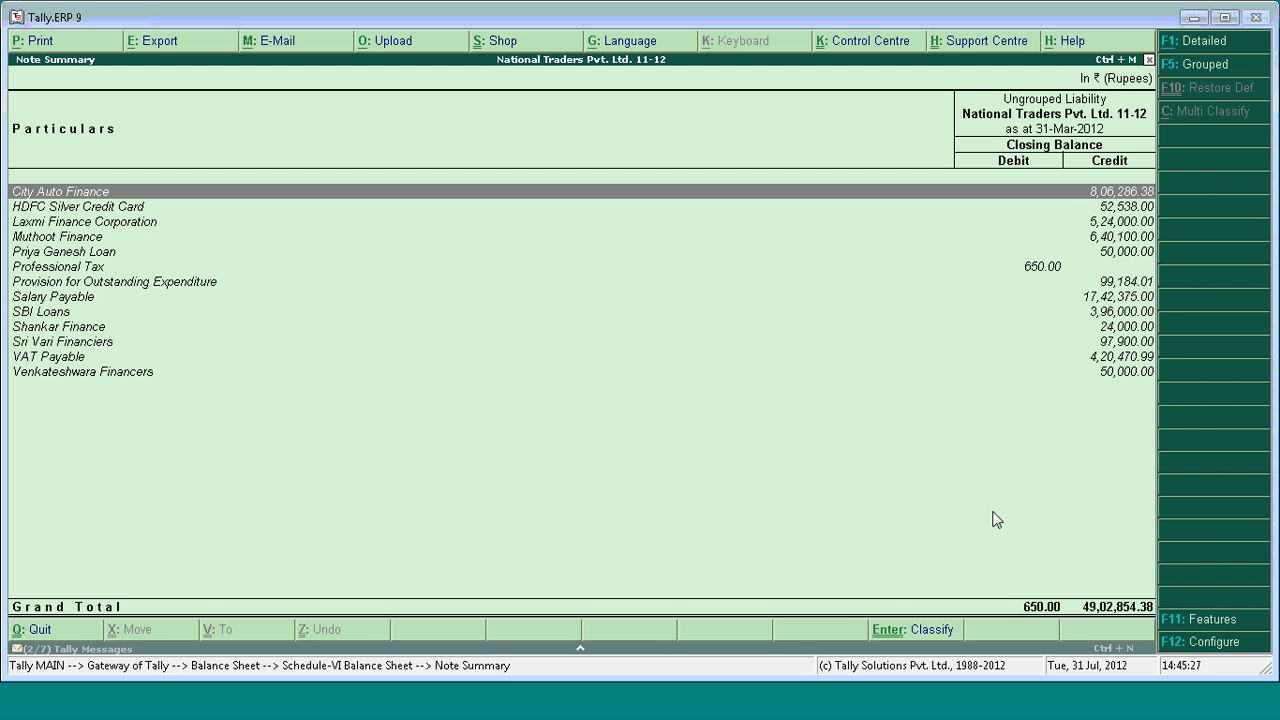
# - Start classifying the City Auto Finance ledger with Bifurcate Balance as the classification type
pyautogui.click(910, 633)
pyautogui.press('Up')
pyautogui.press('Up')
pyautogui.press('Up')
pyautogui.press('Up')
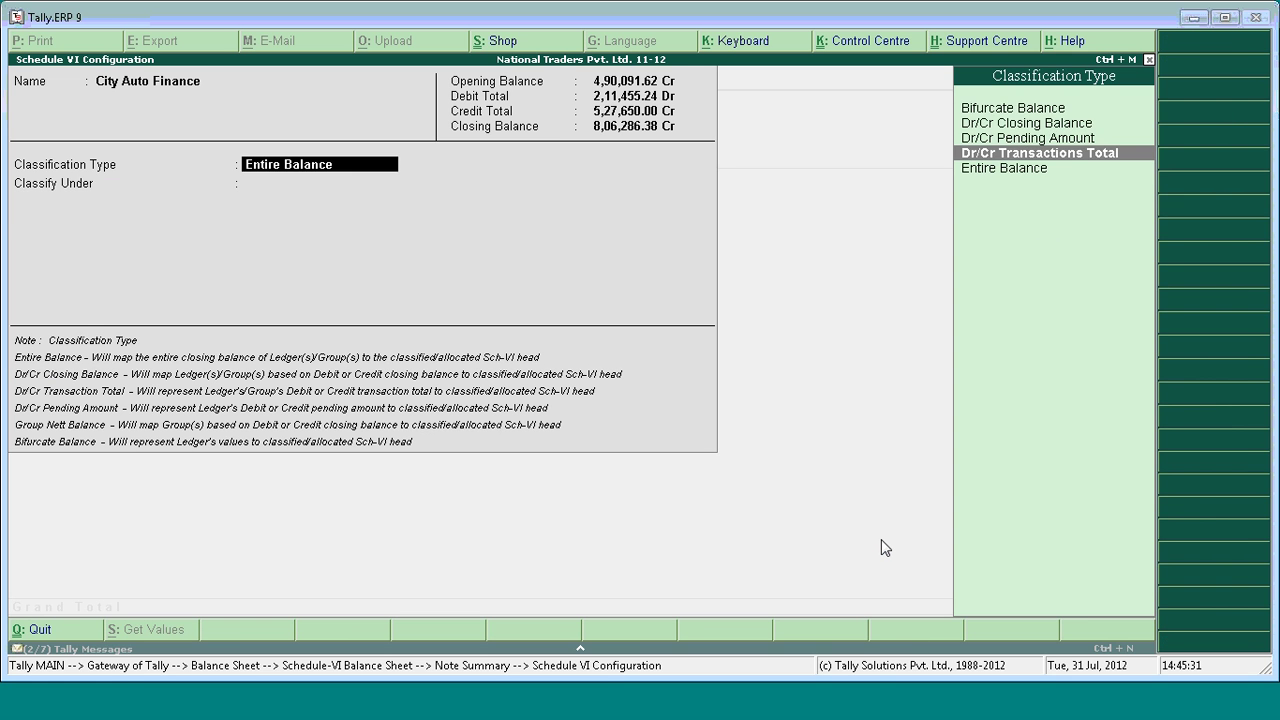
pyautogui.press('Return')
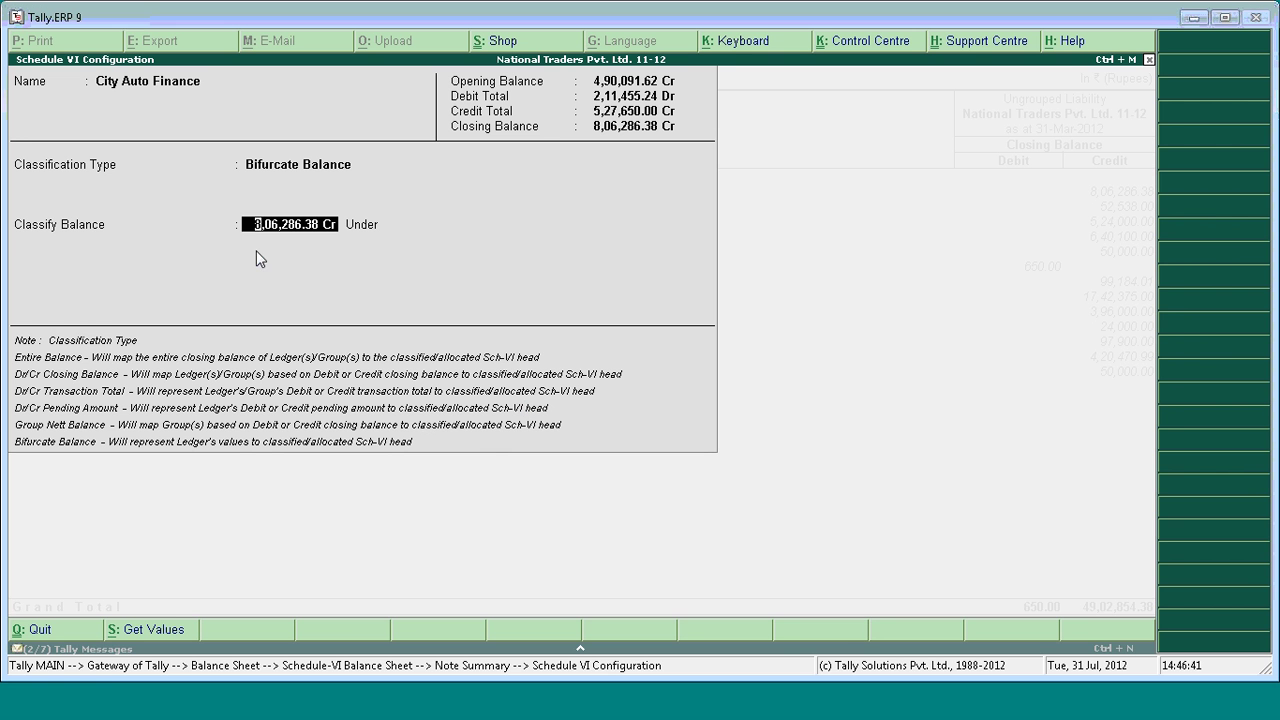
# - Classify 2,11,455.24 Cr of the City Auto Finance balance under Secured Loans repayable on demand from Other Parties in Short-term borrowings
pyautogui.write('2,11,')
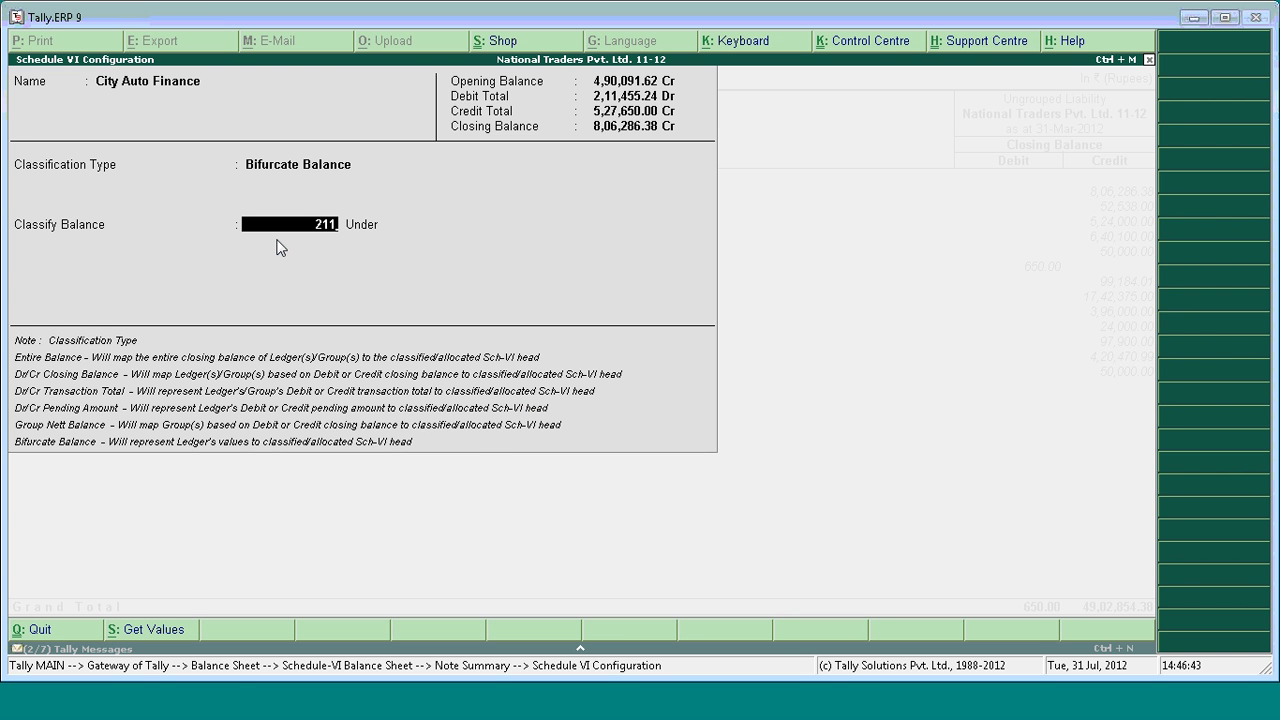
pyautogui.write('455.24')
pyautogui.press('Return')
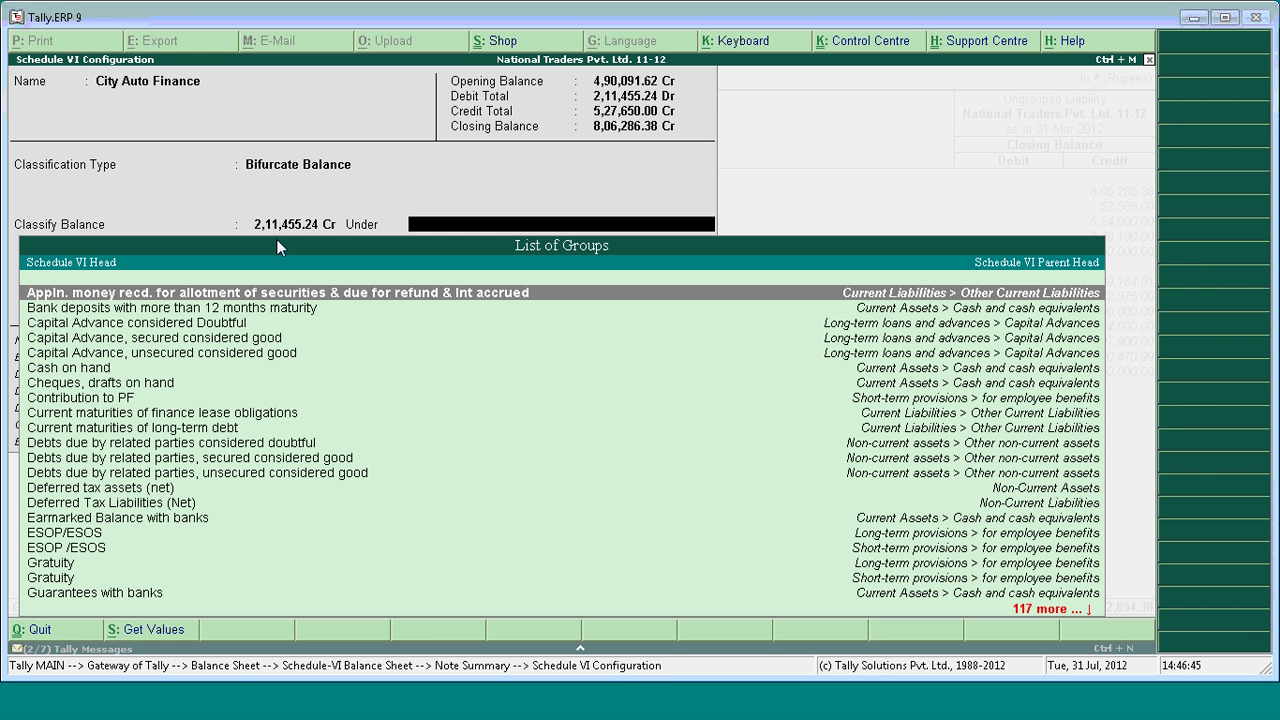
pyautogui.write('Secured')
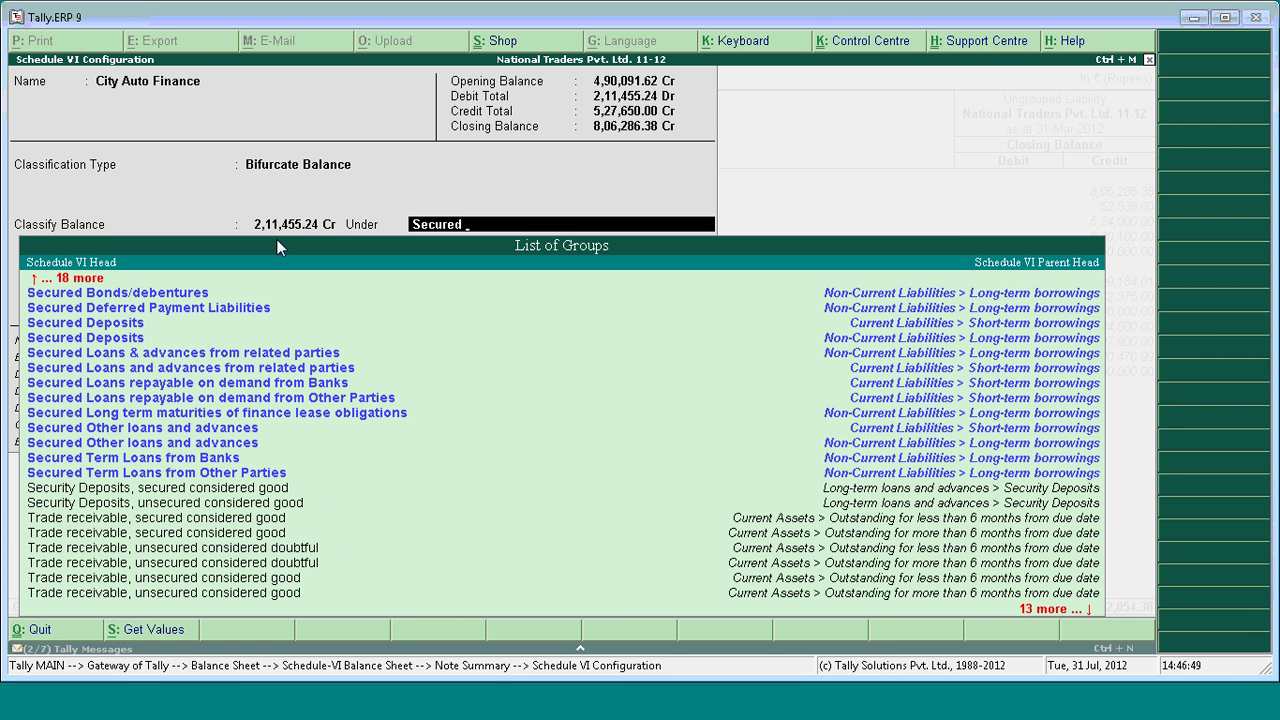
pyautogui.write(' Loans')
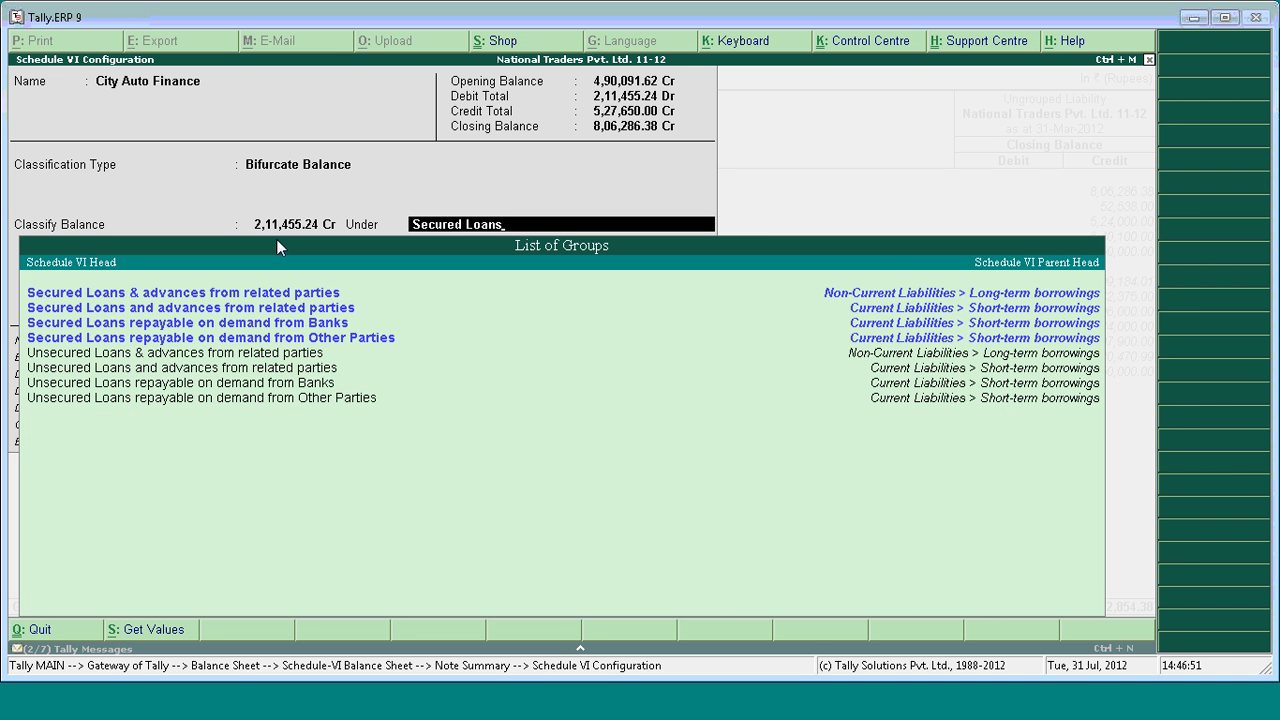
pyautogui.press('Down')
pyautogui.press('Down')
pyautogui.press('Down')
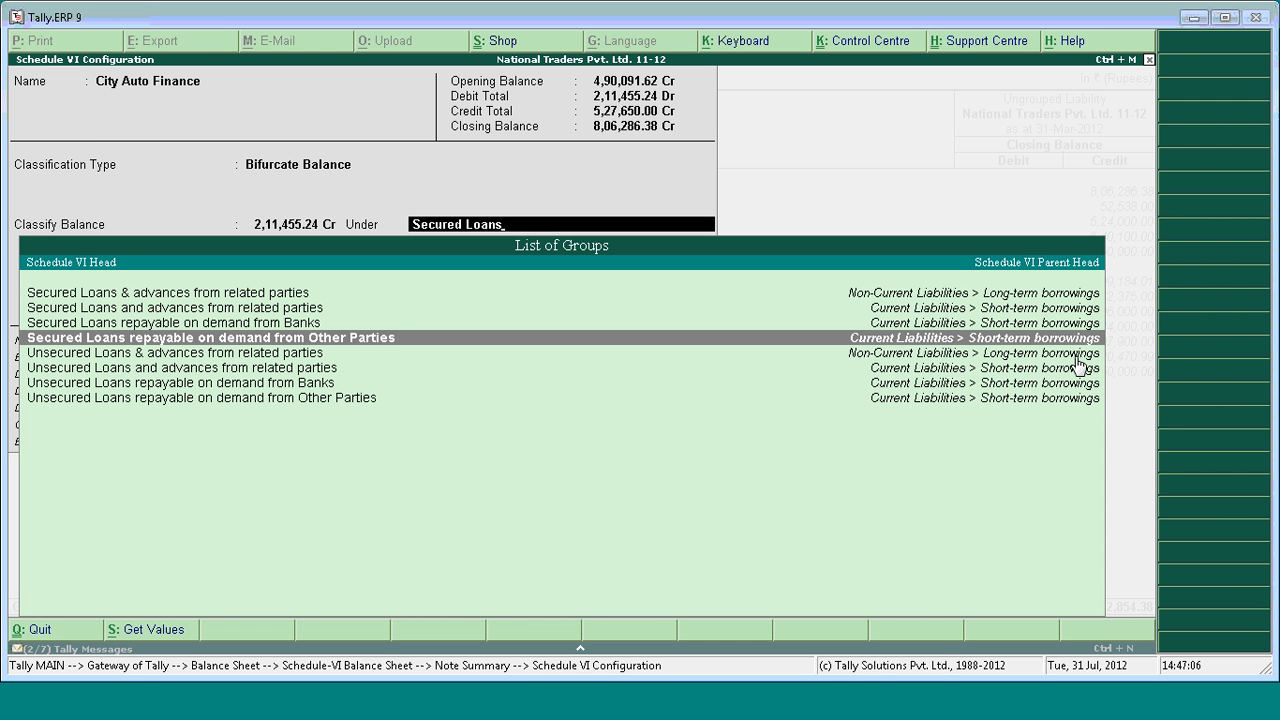
pyautogui.press('Return')
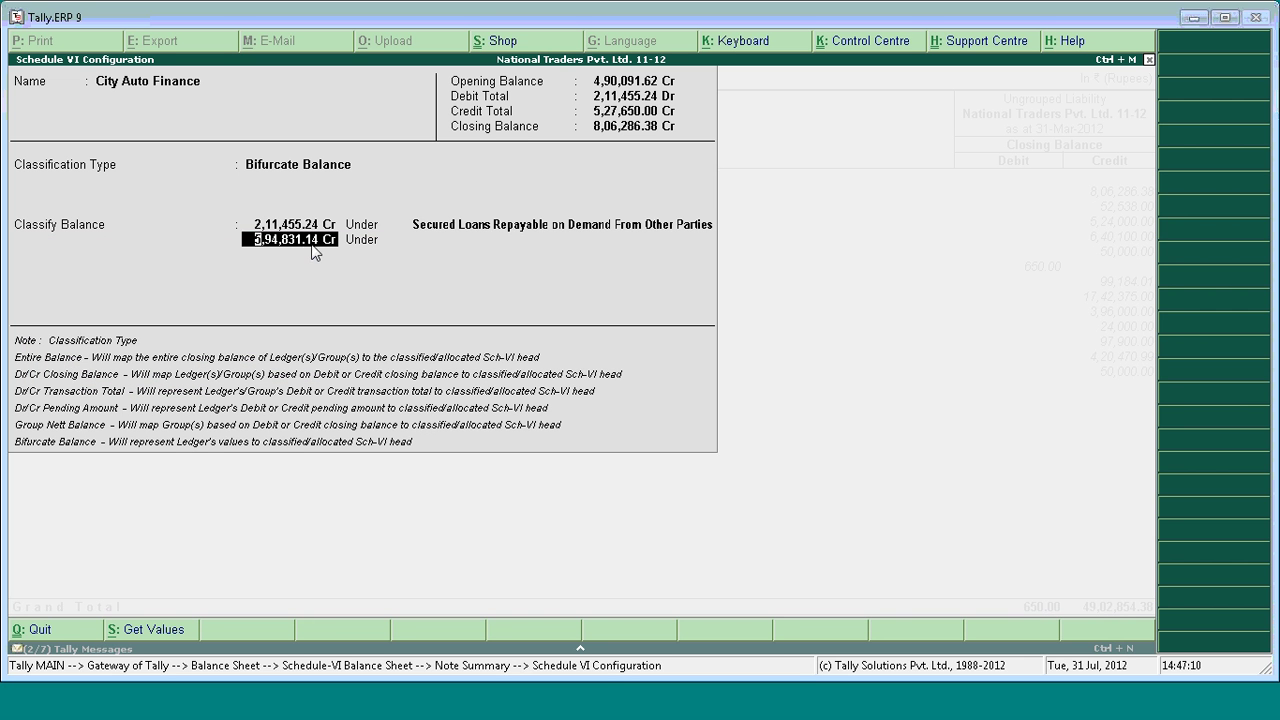
# - Classify the remaining City Auto Finance balance under Secured Term Loans from Other Parties in Long-term borrowings and save the configuration
pyautogui.press('Return')
pyautogui.write('Secu')
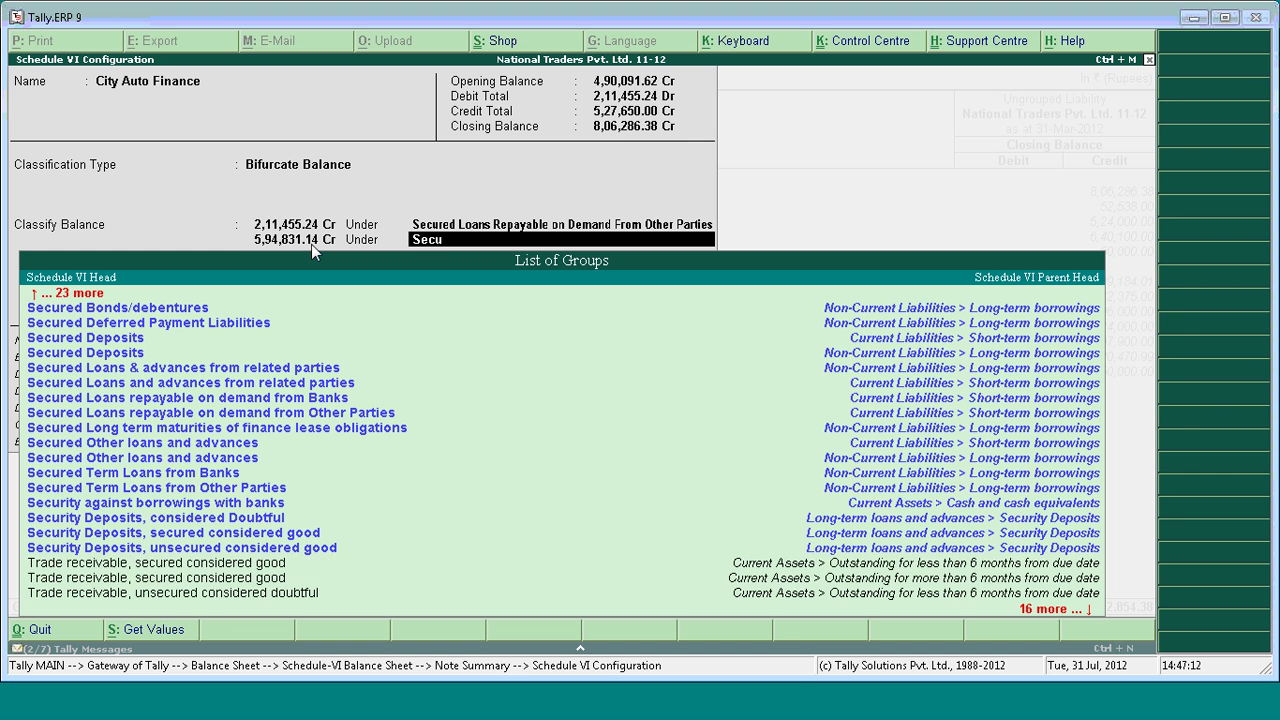
pyautogui.write('red Term')
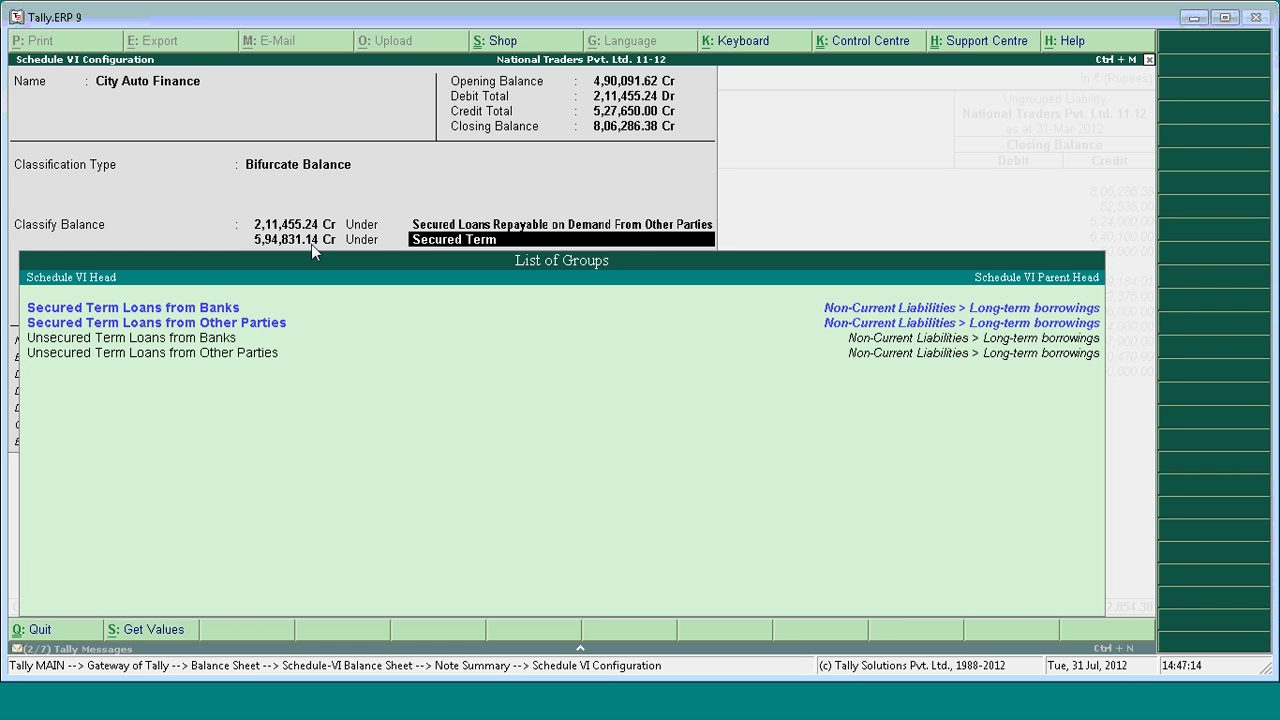
pyautogui.press('Down')
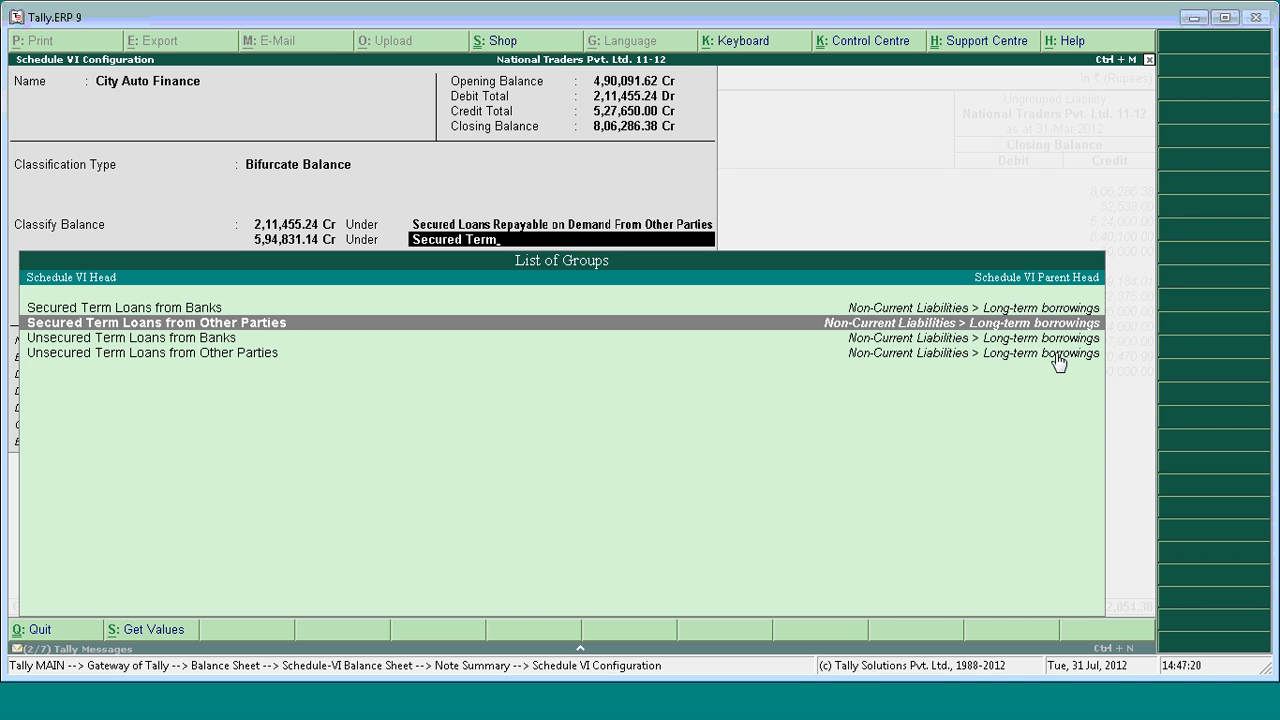
pyautogui.press('Return')
pyautogui.press('Return')
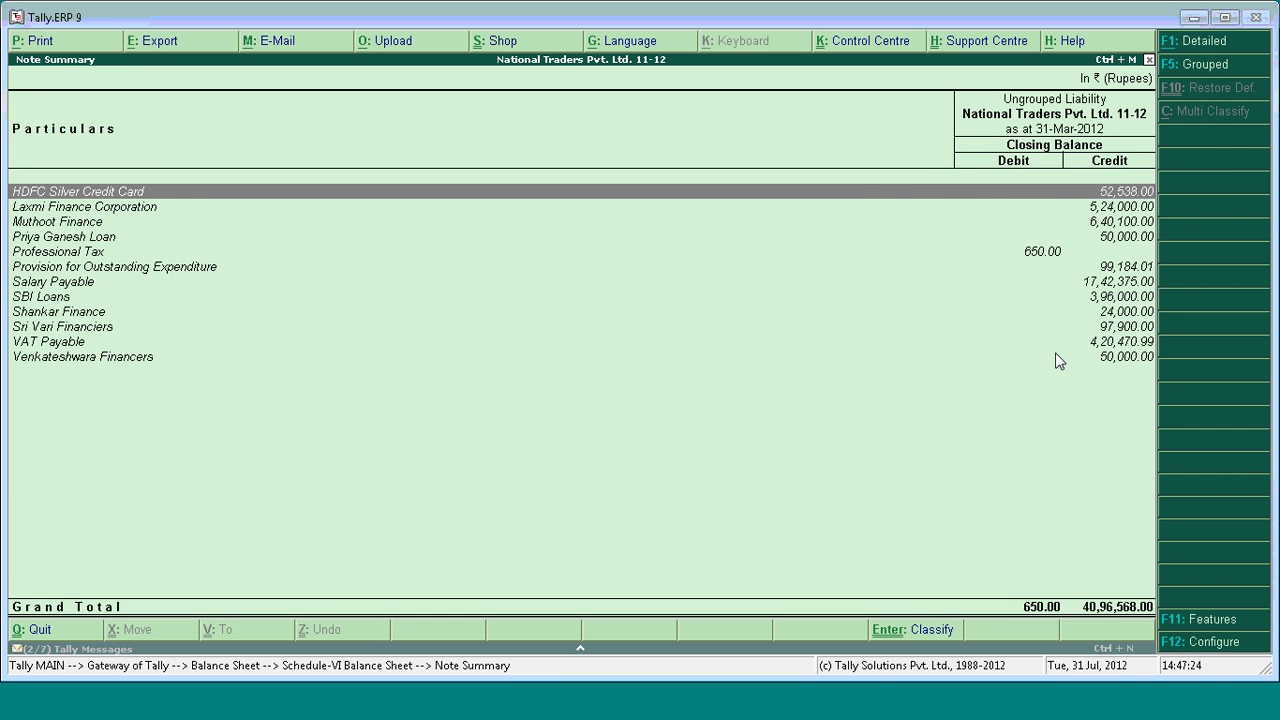
# - View the Short-Term Borrowings note down to the secured loans repayable on demand from other parties
pyautogui.press('Escape')
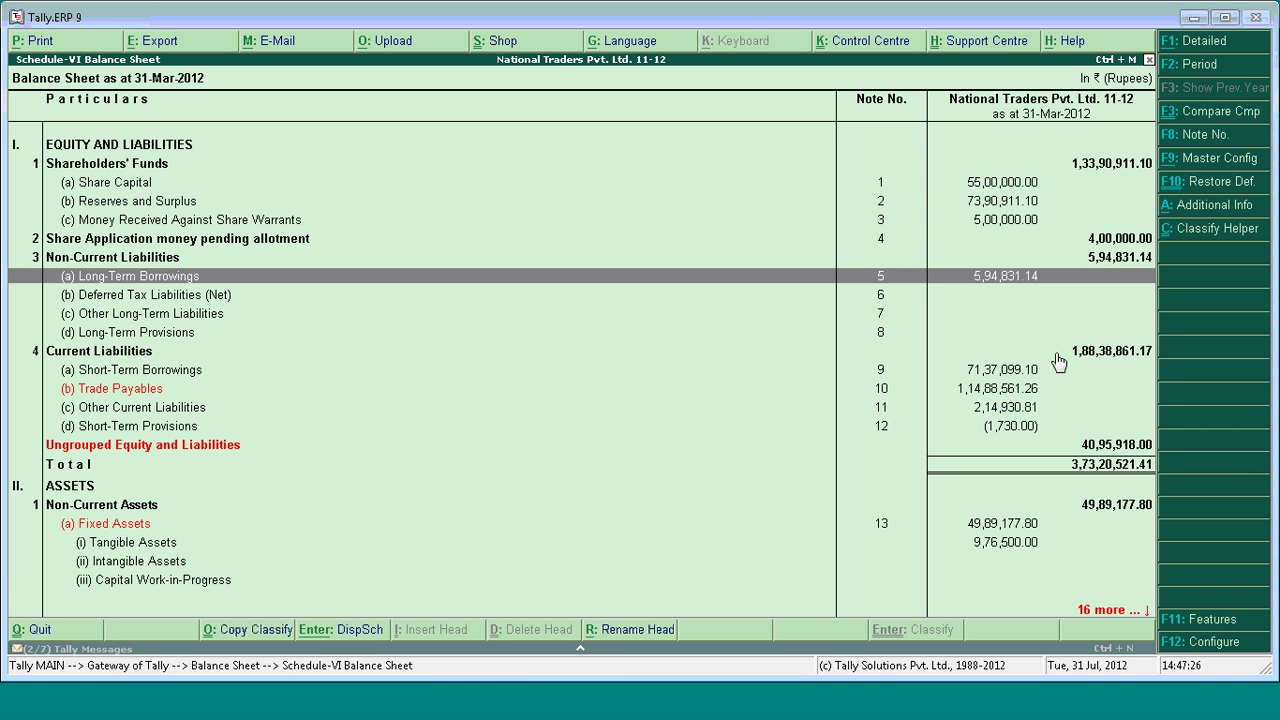
pyautogui.press('Down')
pyautogui.press('Down')
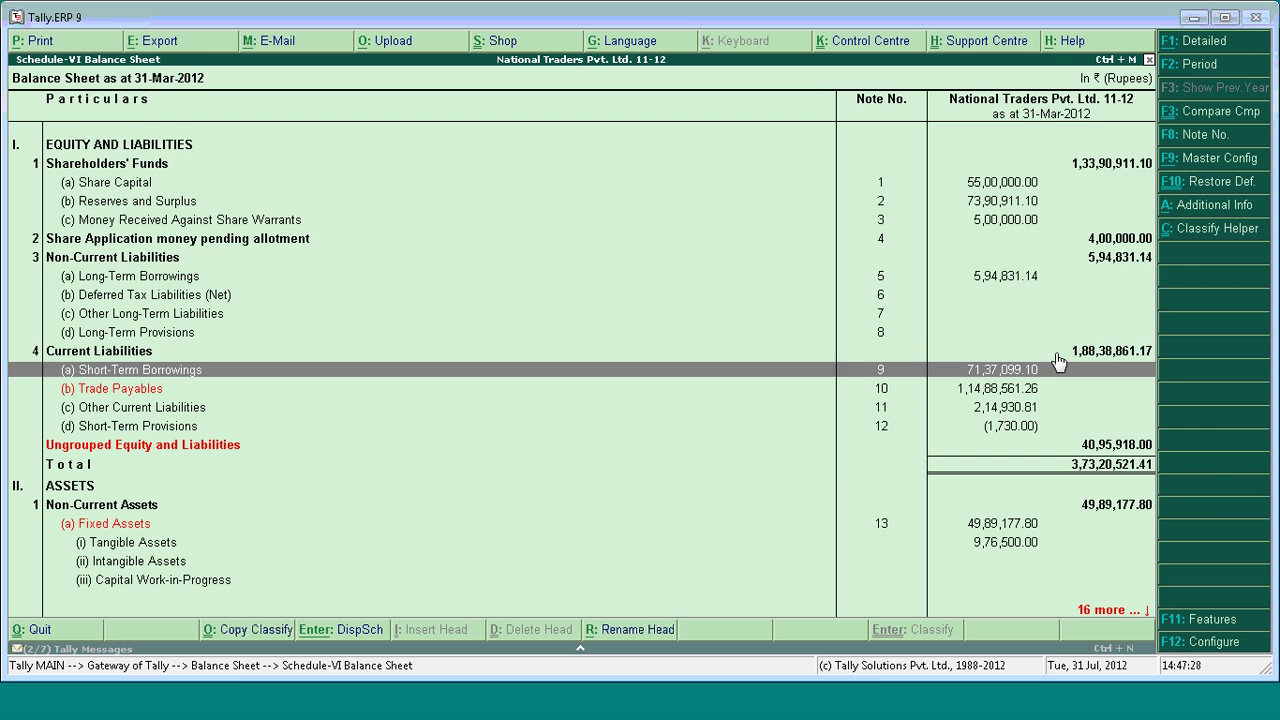
pyautogui.press('Return')
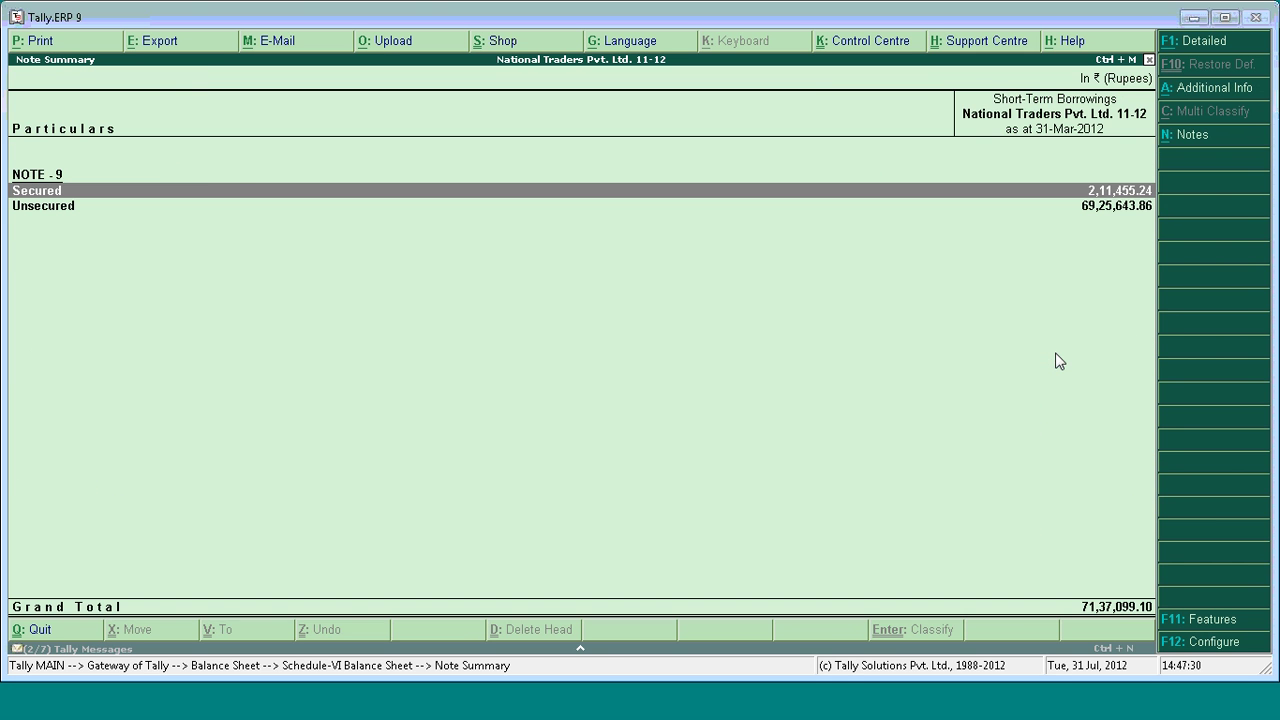
pyautogui.press('Return')
pyautogui.press('Up')
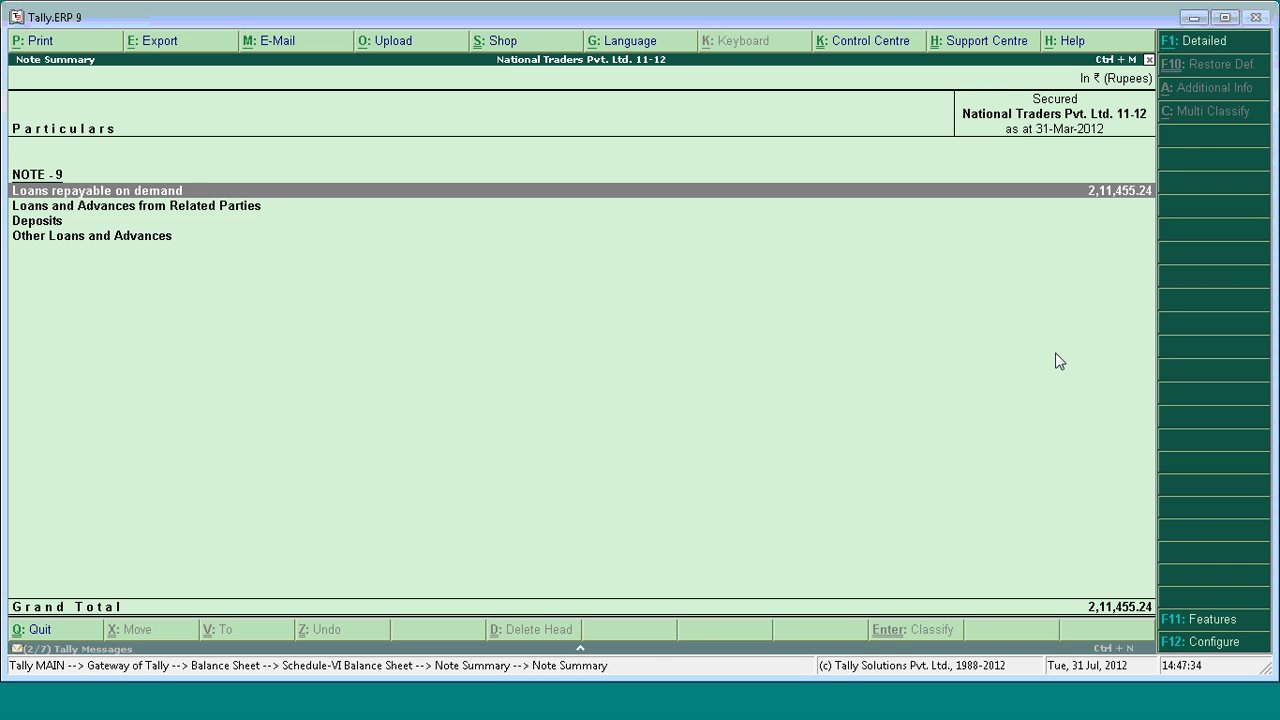
pyautogui.press('Return')
pyautogui.press('Down')
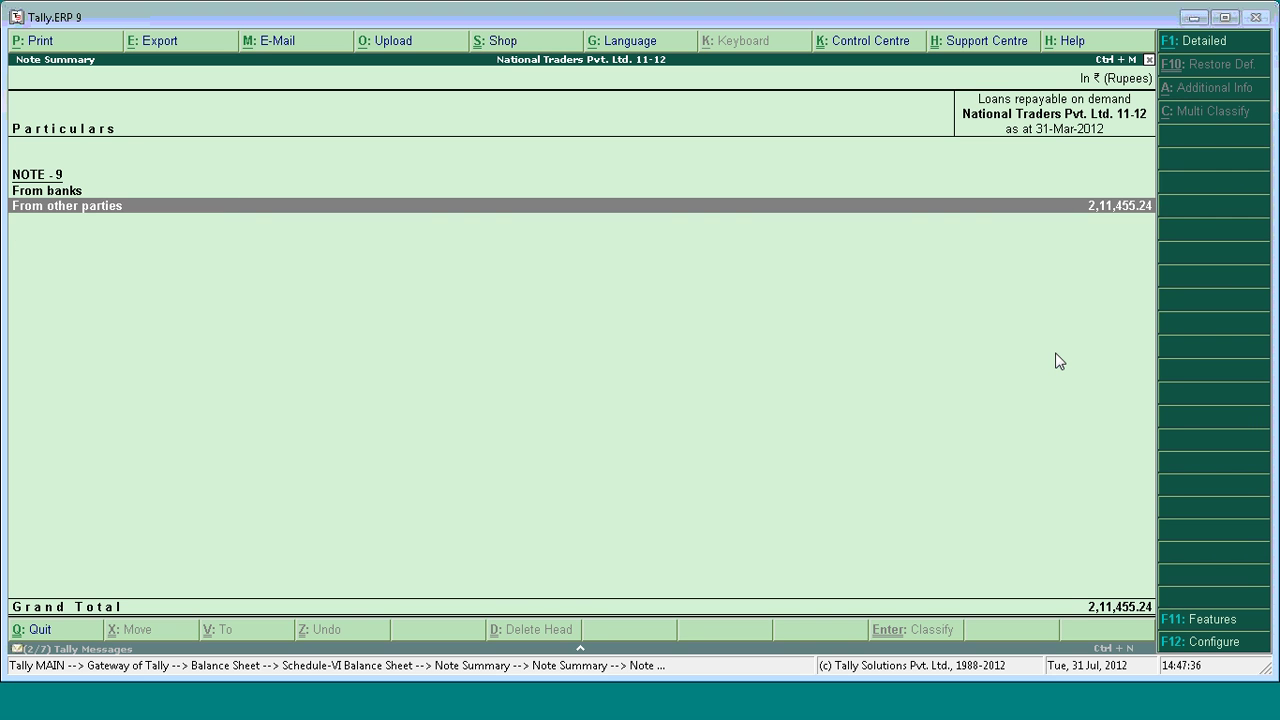
pyautogui.press('Return')
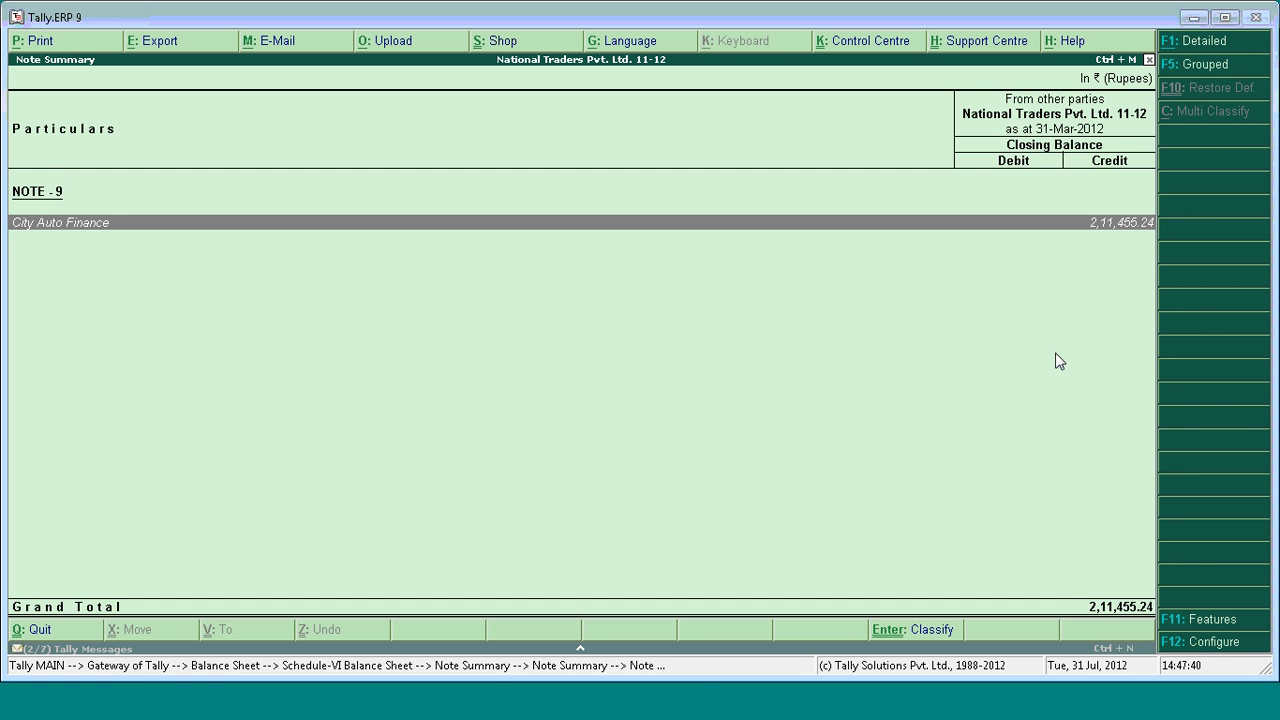
# - Show the Short-Term Borrowings note in detailed form, review its ledger breakdown, and return to the Schedule-VI Balance Sheet
pyautogui.press('Escape')
pyautogui.press('Escape')
pyautogui.press('Escape')
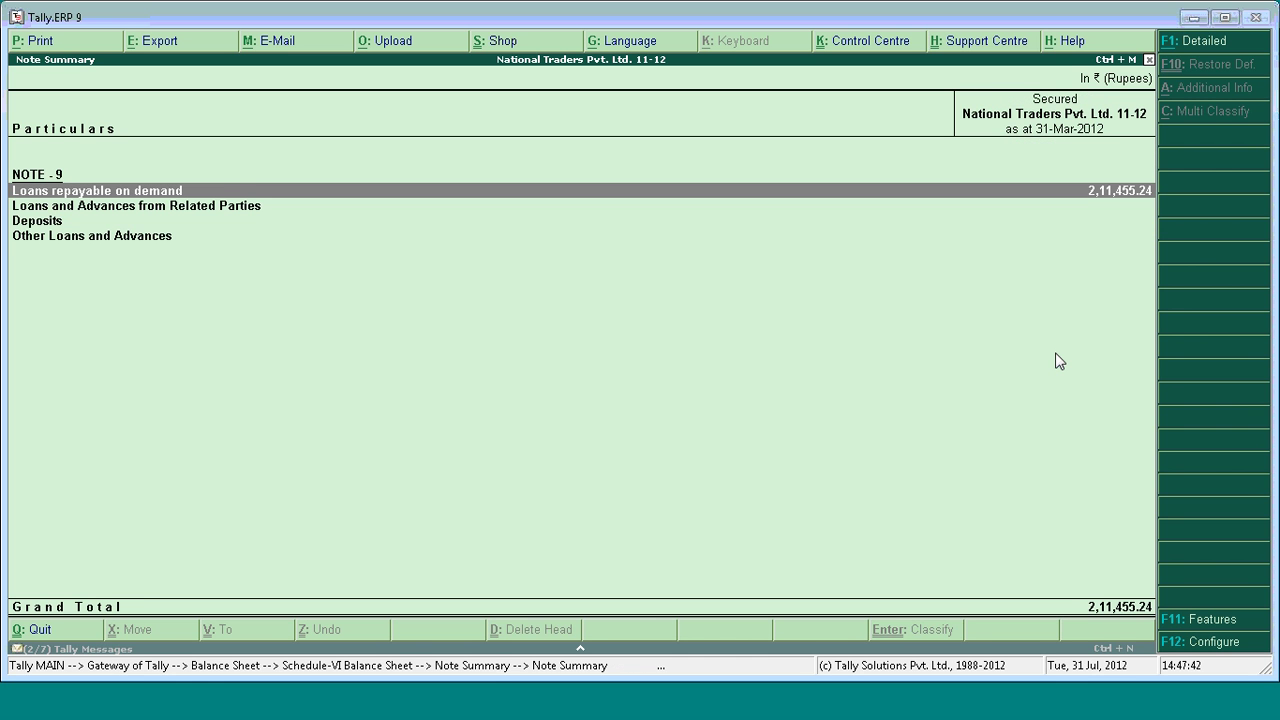
pyautogui.press('Escape')
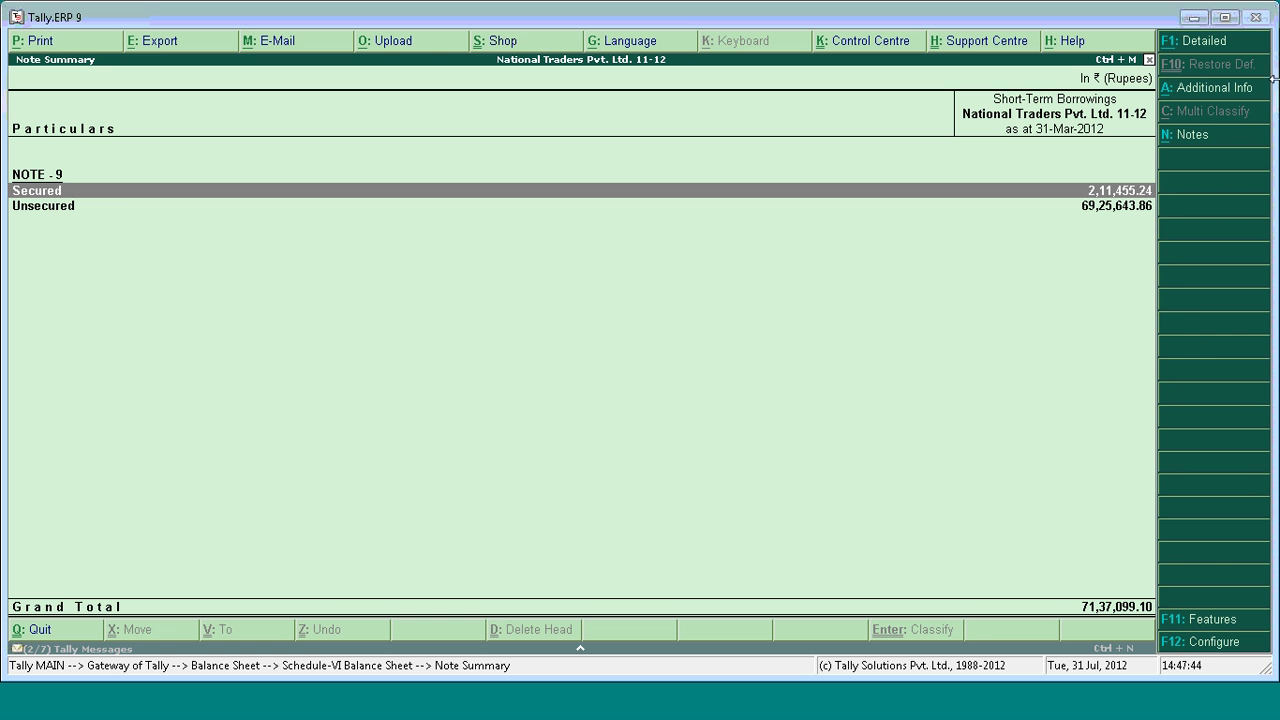
pyautogui.click(1228, 44)
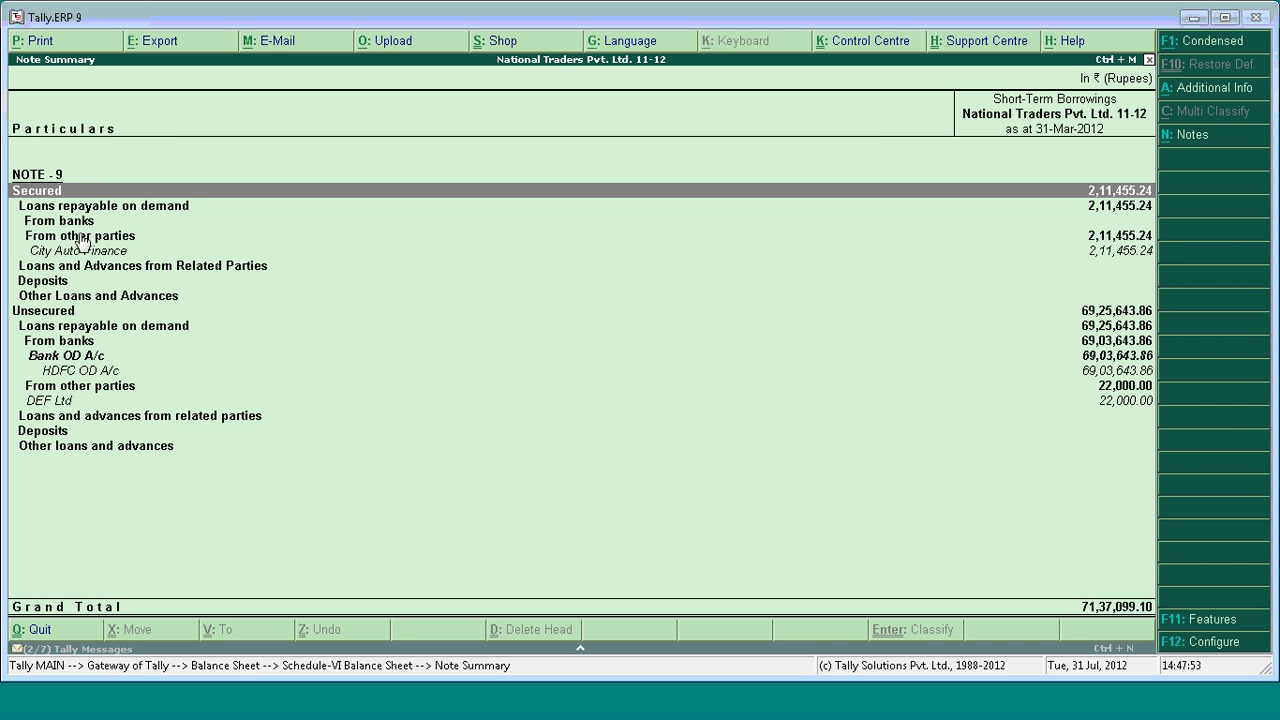
pyautogui.click(44, 266)
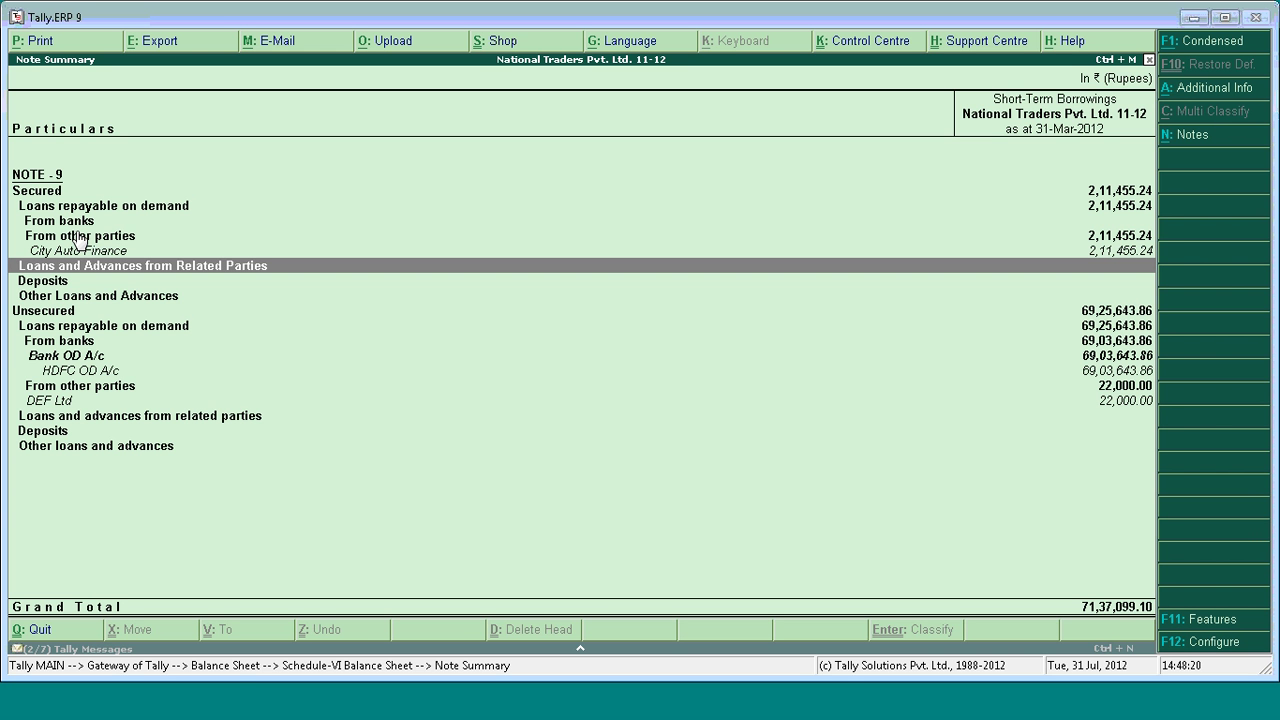
pyautogui.press('Escape')
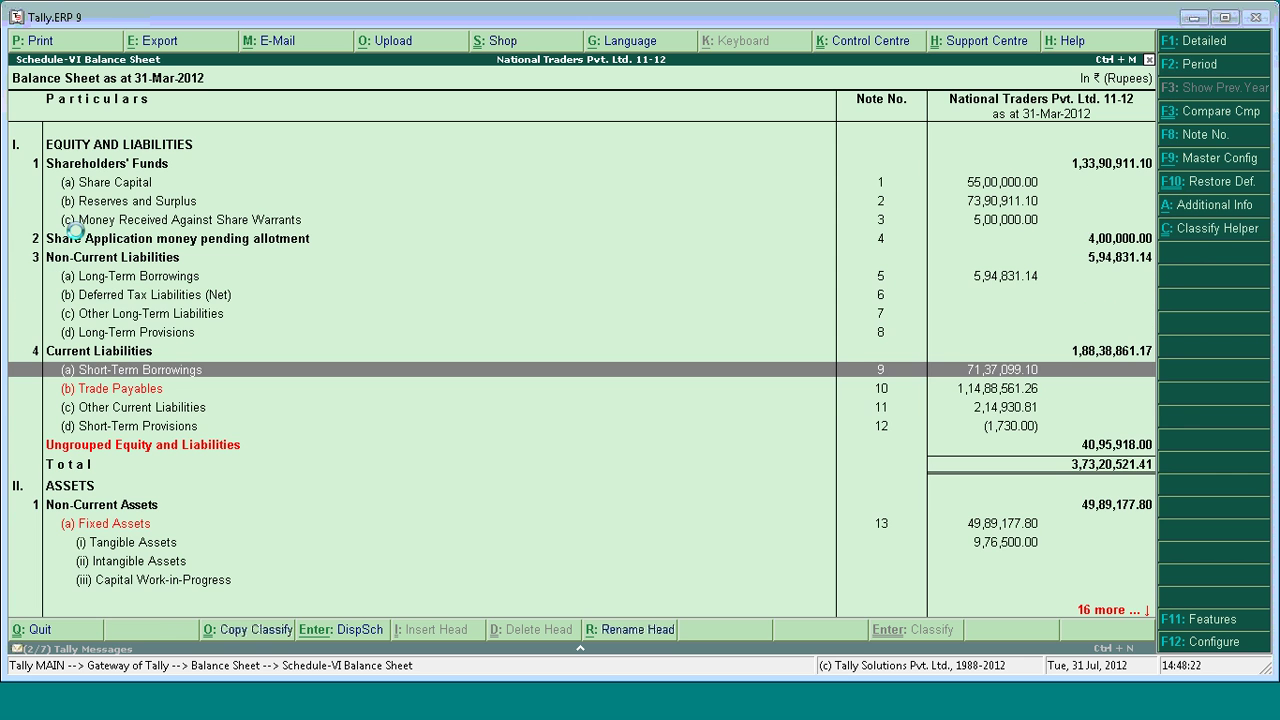
# - Open the Trade receivables note under Current Assets and bring up its Classify Helper for age-wise bifurcation of sundry debtors
pyautogui.press('Down')
pyautogui.press('Down')
pyautogui.press('Down')
pyautogui.press('Down')
pyautogui.press('Down')
pyautogui.press('Down')
pyautogui.press('Down')
pyautogui.press('Down')
pyautogui.press('Down')
pyautogui.press('Down')
pyautogui.press('Down')
pyautogui.press('Down')
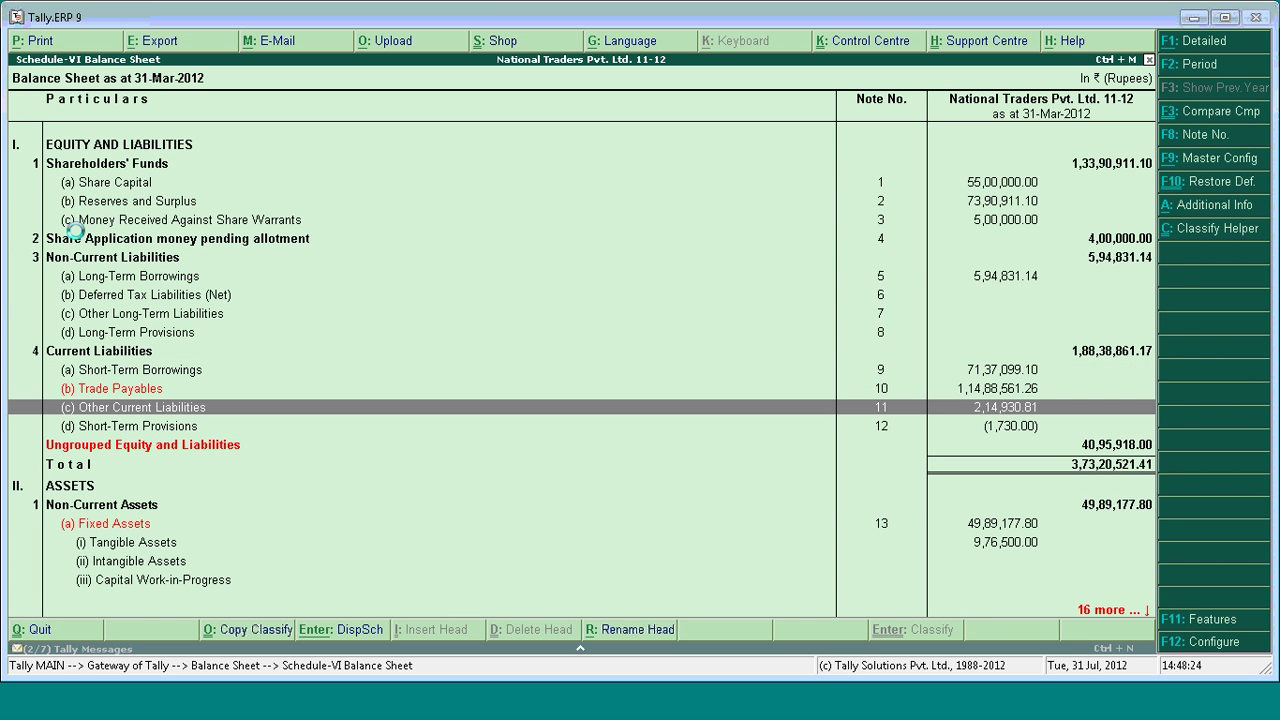
pyautogui.press('Down')
pyautogui.press('Down')
pyautogui.press('Down')
pyautogui.press('Down')
pyautogui.press('Down')
pyautogui.press('Down')
pyautogui.press('Down')
pyautogui.press('Down')
pyautogui.press('Down')
pyautogui.press('Down')
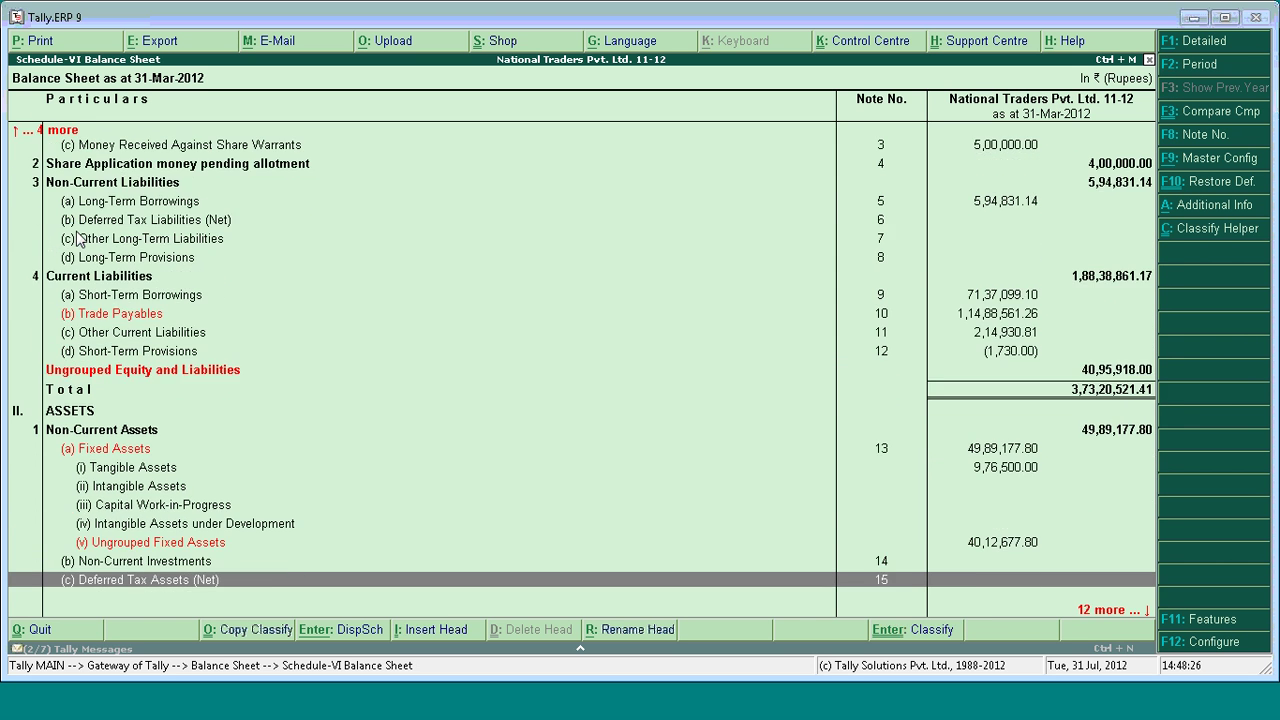
pyautogui.press('Down')
pyautogui.press('Up')
pyautogui.press('Up')
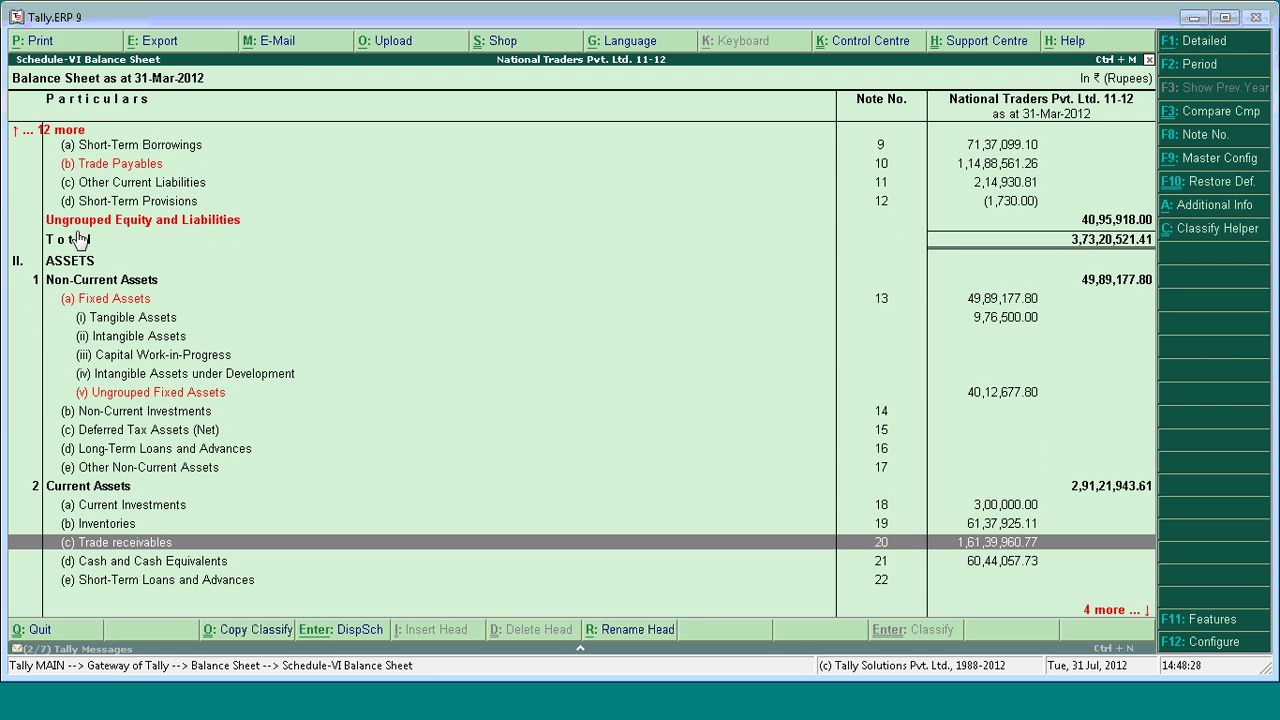
pyautogui.press('Return')
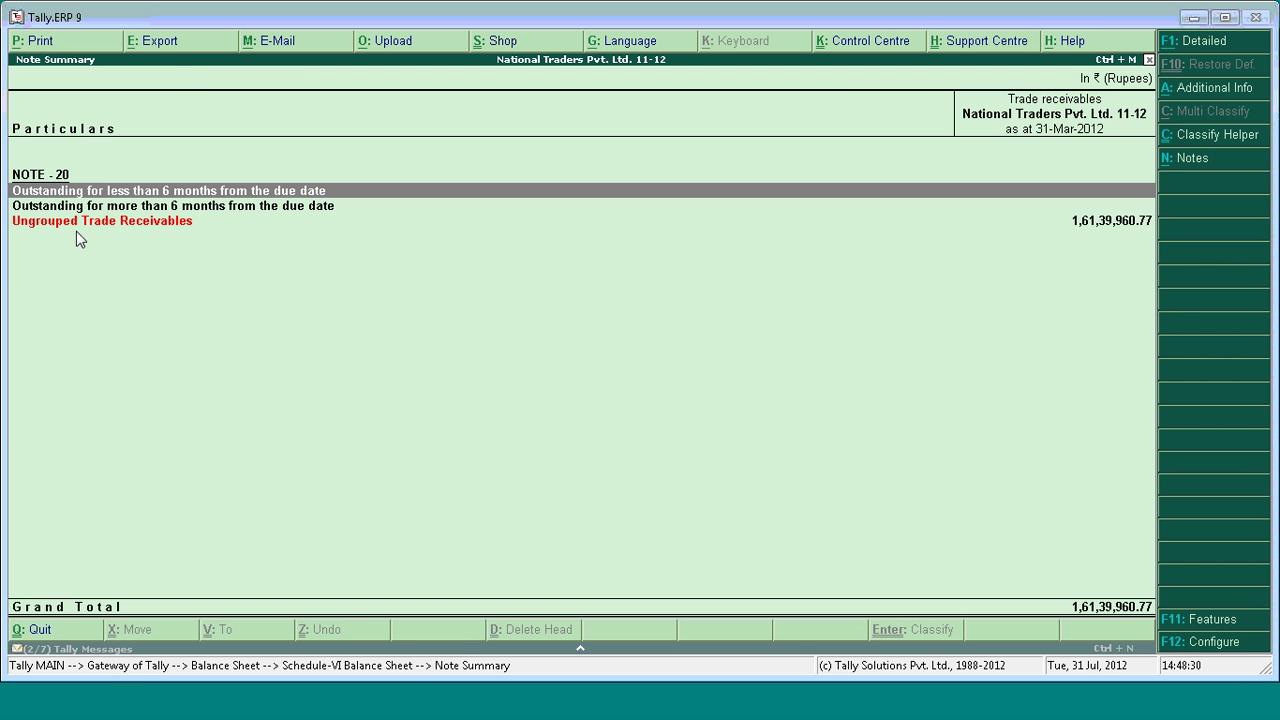
pyautogui.click(1251, 145)
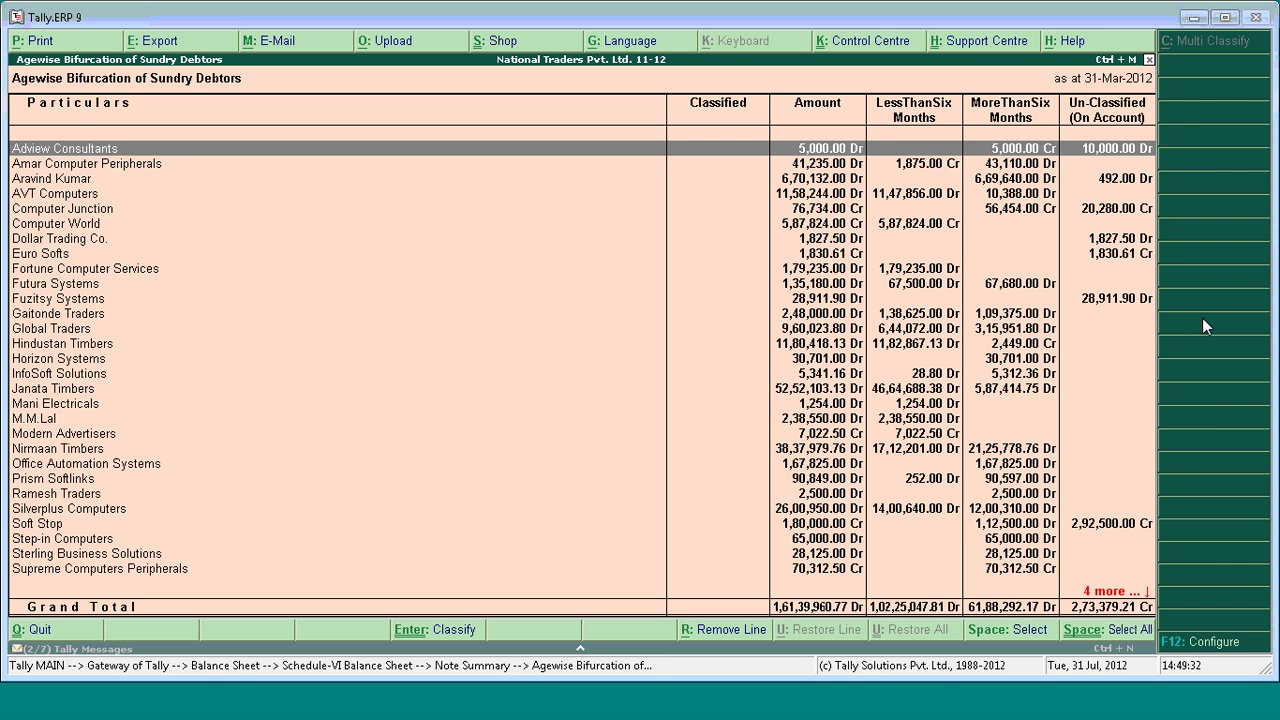
# - Configure the age-wise bifurcation to classify On Account amounts to Less Than Six Months, keeping both ledger filters on Both
pyautogui.press('Down')
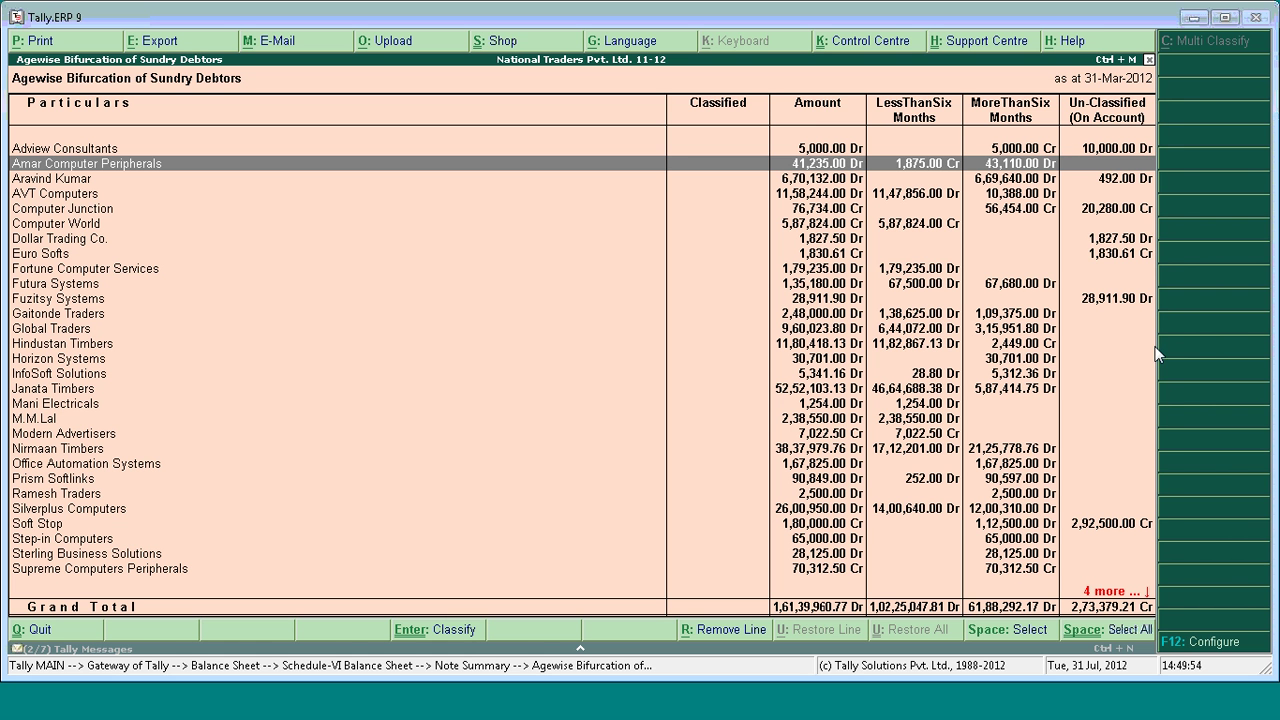
pyautogui.click(1219, 652)
pyautogui.press('Return')
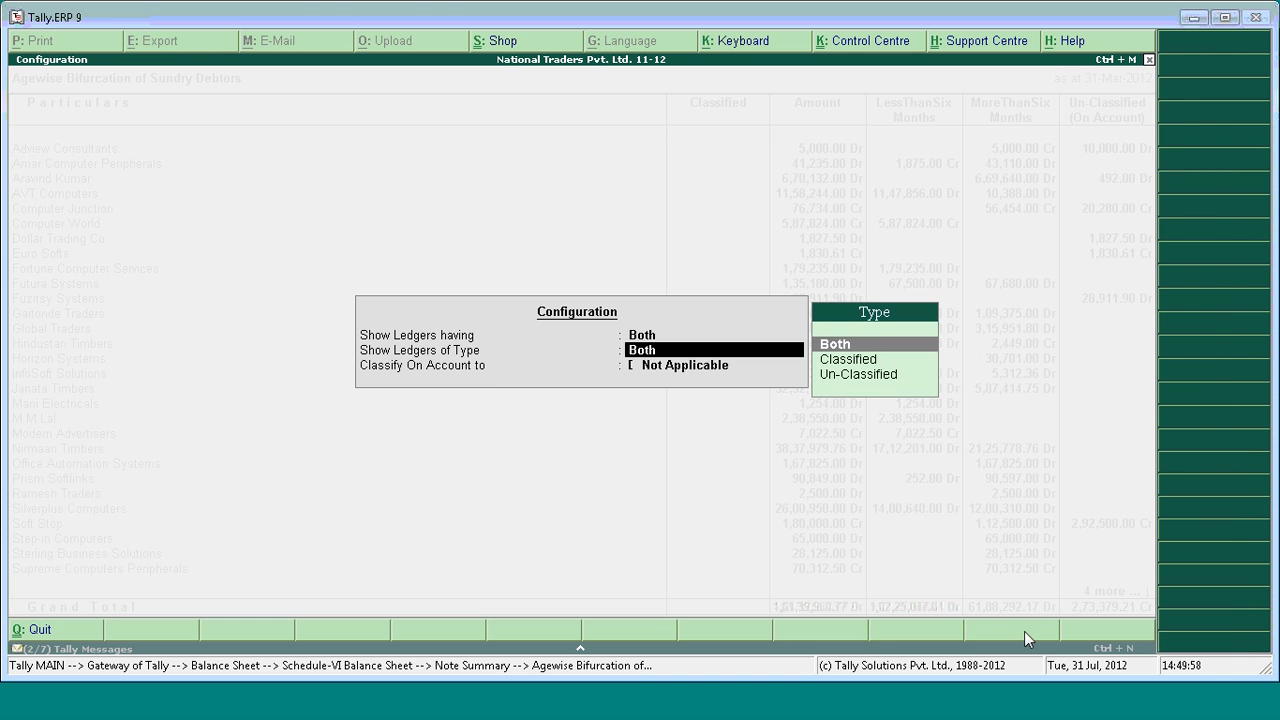
pyautogui.press('Return')
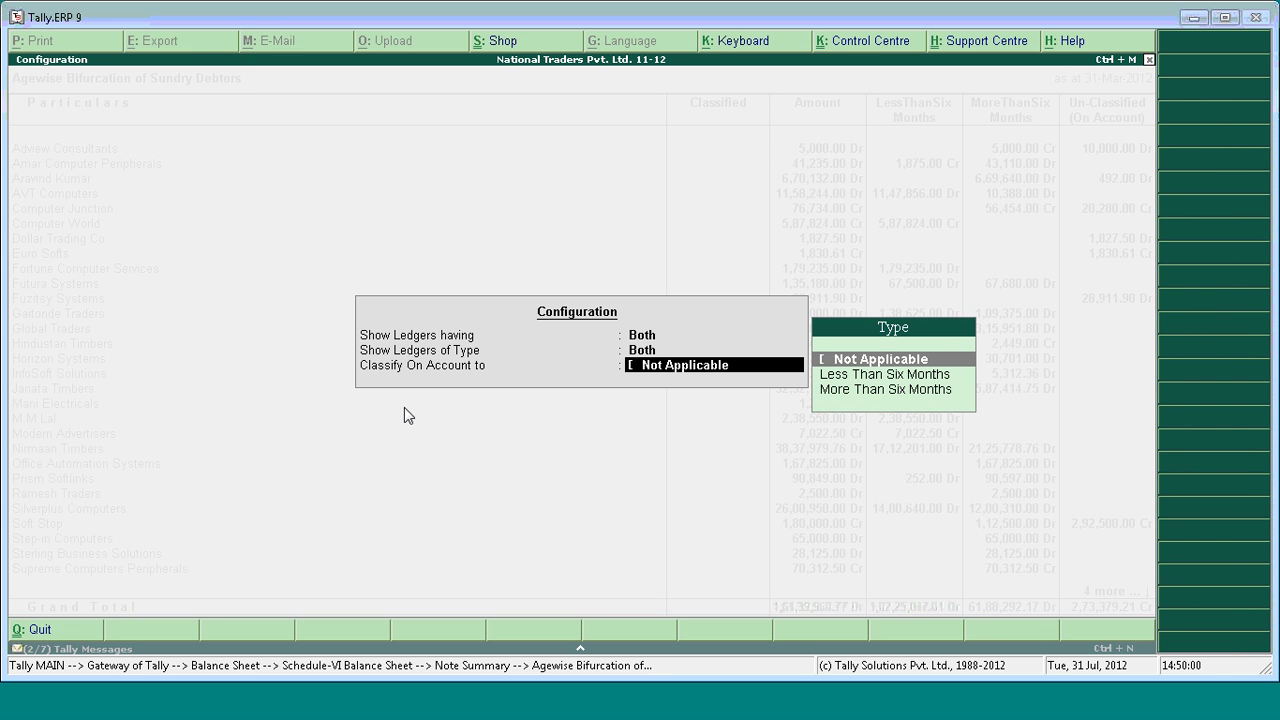
pyautogui.press('Down')
pyautogui.press('Return')
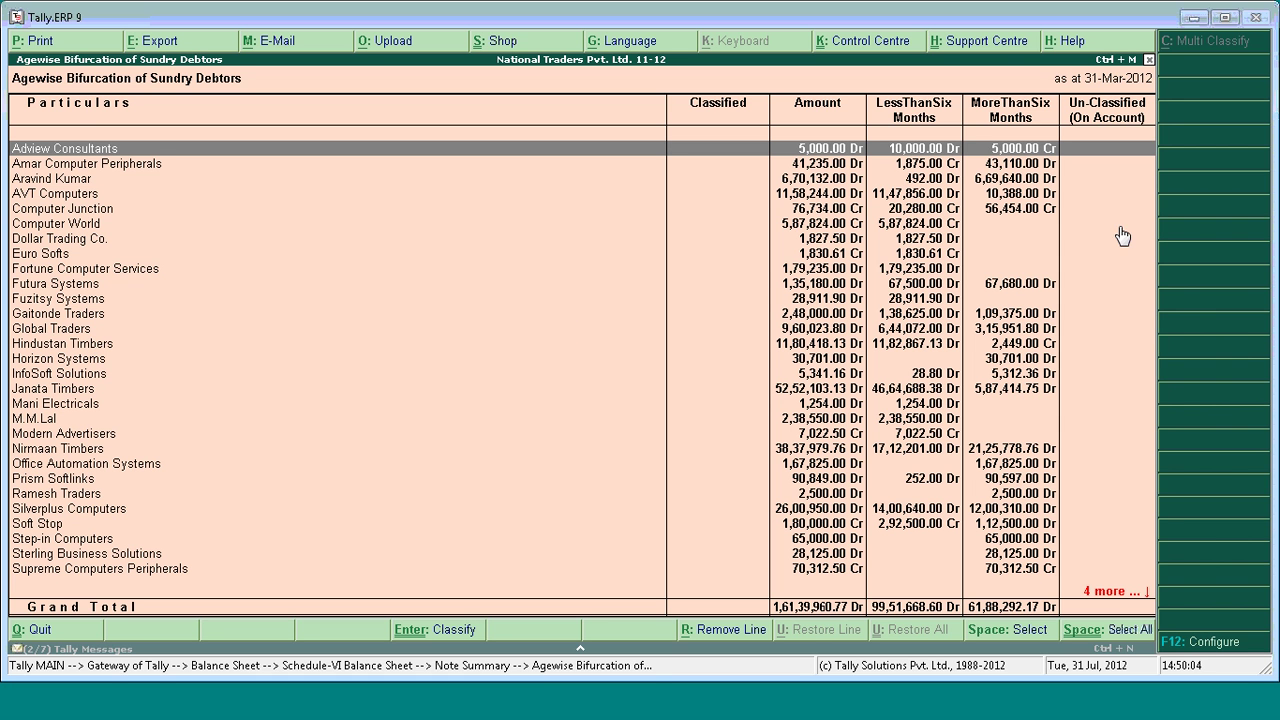
# - Examine the full list of sundry debtors and how their balances are split by age
pyautogui.press('Down')
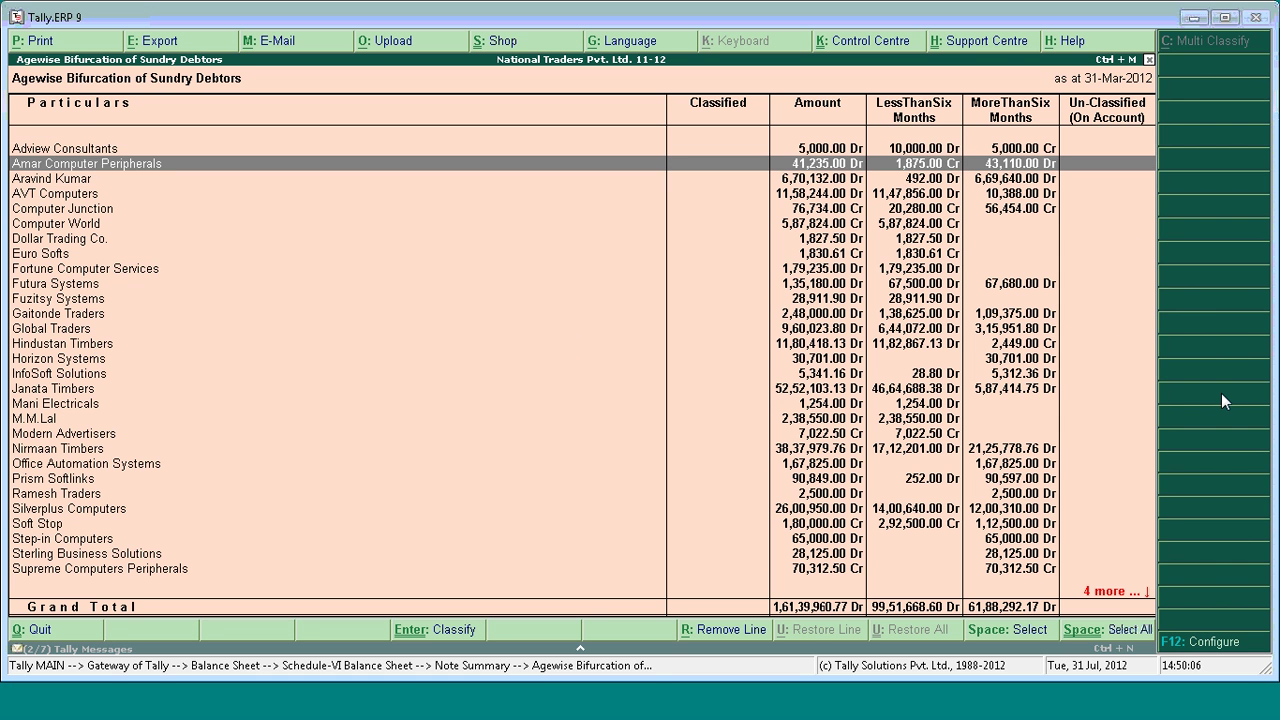
pyautogui.press('Down')
pyautogui.press('Down')
pyautogui.press('Down')
pyautogui.press('Down')
pyautogui.press('Down')
pyautogui.press('Down')
pyautogui.press('Down')
pyautogui.press('Down')
pyautogui.press('Down')
pyautogui.press('Down')
pyautogui.press('Down')
pyautogui.press('Down')
pyautogui.press('Down')
pyautogui.press('Down')
pyautogui.press('Down')
pyautogui.press('Down')
pyautogui.press('Down')
pyautogui.press('Down')
pyautogui.press('Down')
pyautogui.press('Down')
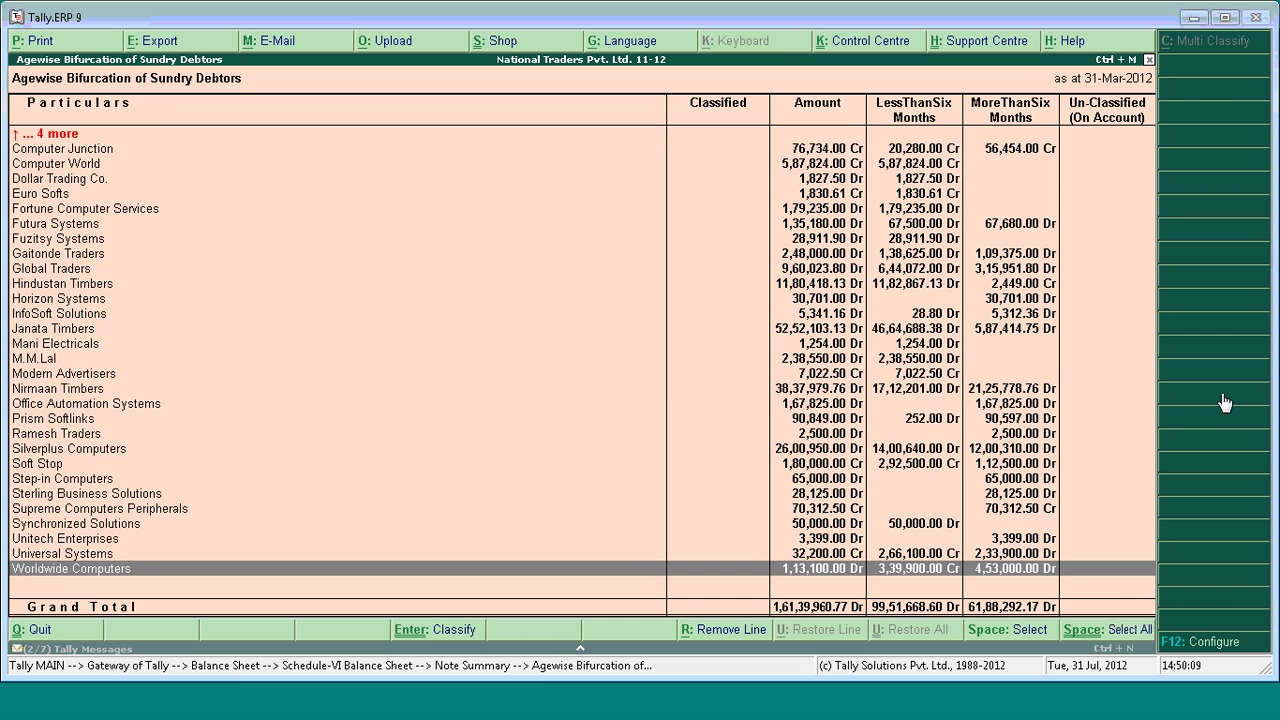
pyautogui.press('Up')
pyautogui.press('Up')
pyautogui.press('Up')
pyautogui.press('Up')
pyautogui.press('Up')
pyautogui.press('Up')
pyautogui.press('Up')
pyautogui.press('Up')
pyautogui.press('Up')
pyautogui.press('Up')
pyautogui.press('Up')
pyautogui.press('Up')
pyautogui.press('Up')
pyautogui.press('Up')
pyautogui.press('Up')
pyautogui.press('Up')
pyautogui.press('Up')
pyautogui.press('Up')
pyautogui.press('Up')
pyautogui.press('Up')
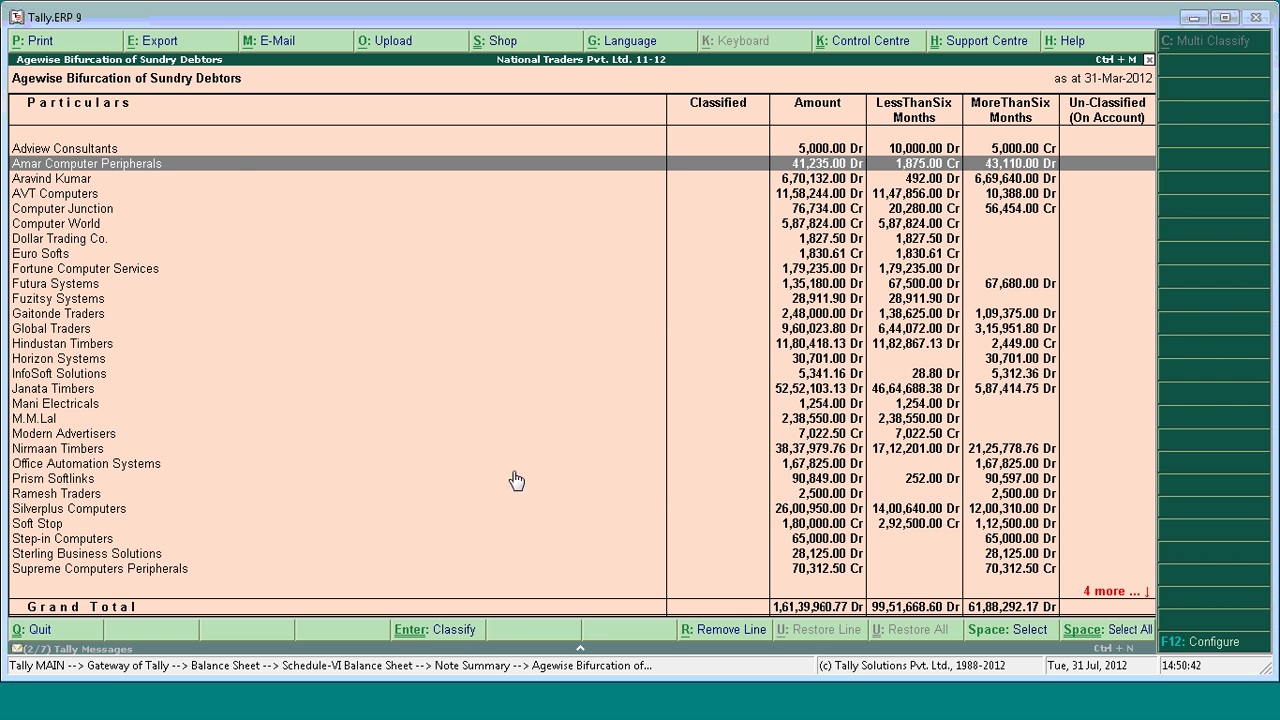
# - Classify Amar Computer Peripherals by Dr/Cr Pending Amount, with the debit amount under Trade receivable, secured considered good, outstanding for more than 6 months
pyautogui.click(458, 629)
pyautogui.press('Down')
pyautogui.press('Down')
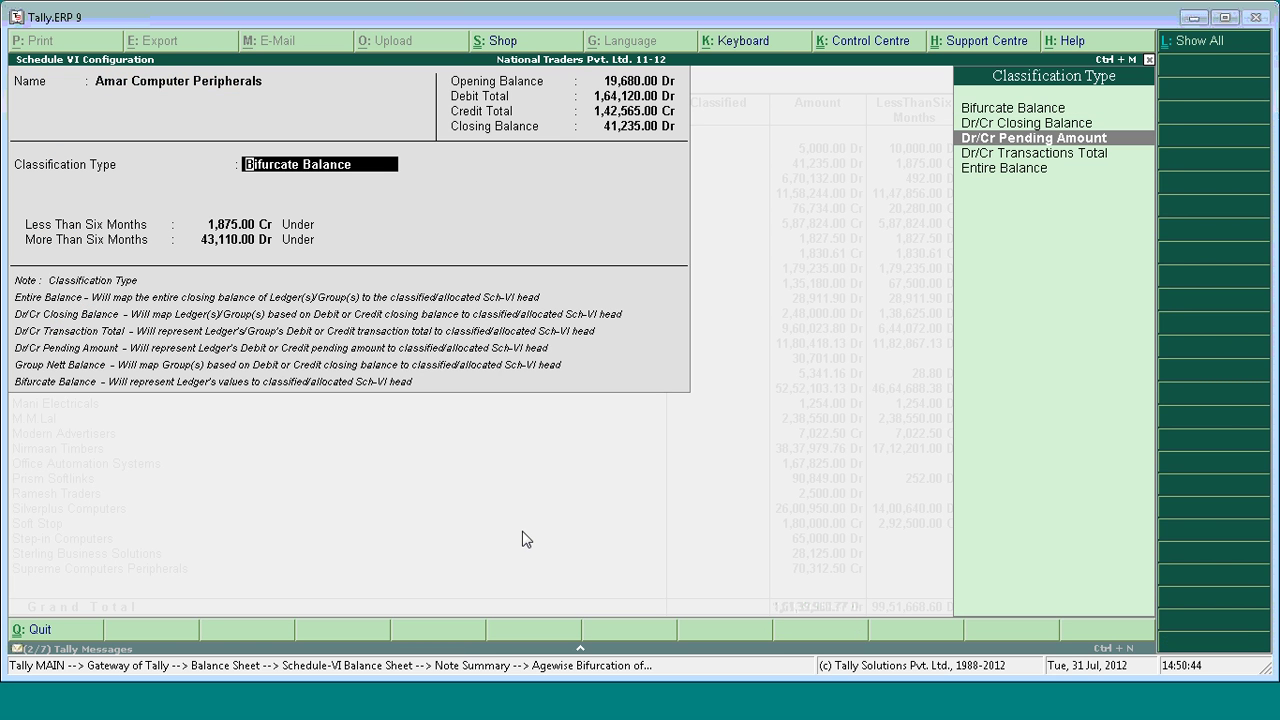
pyautogui.press('Return')
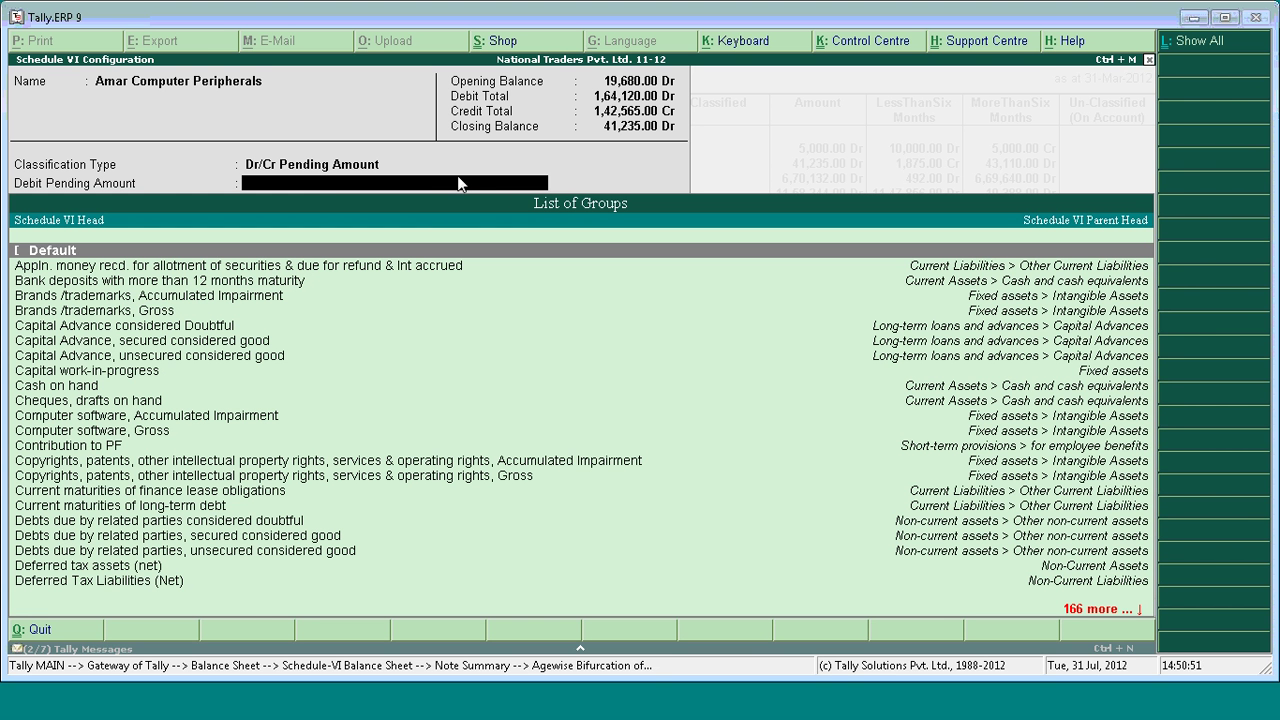
pyautogui.write('Trade Rece')
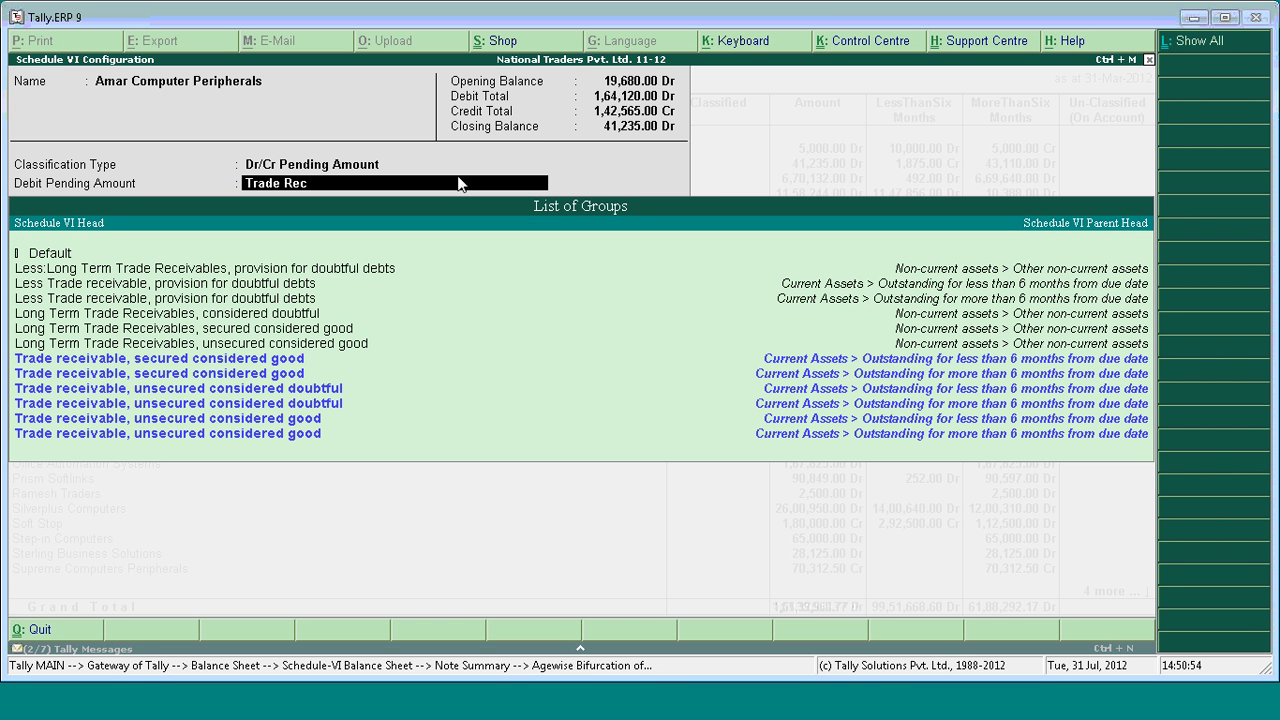
pyautogui.press('Down')
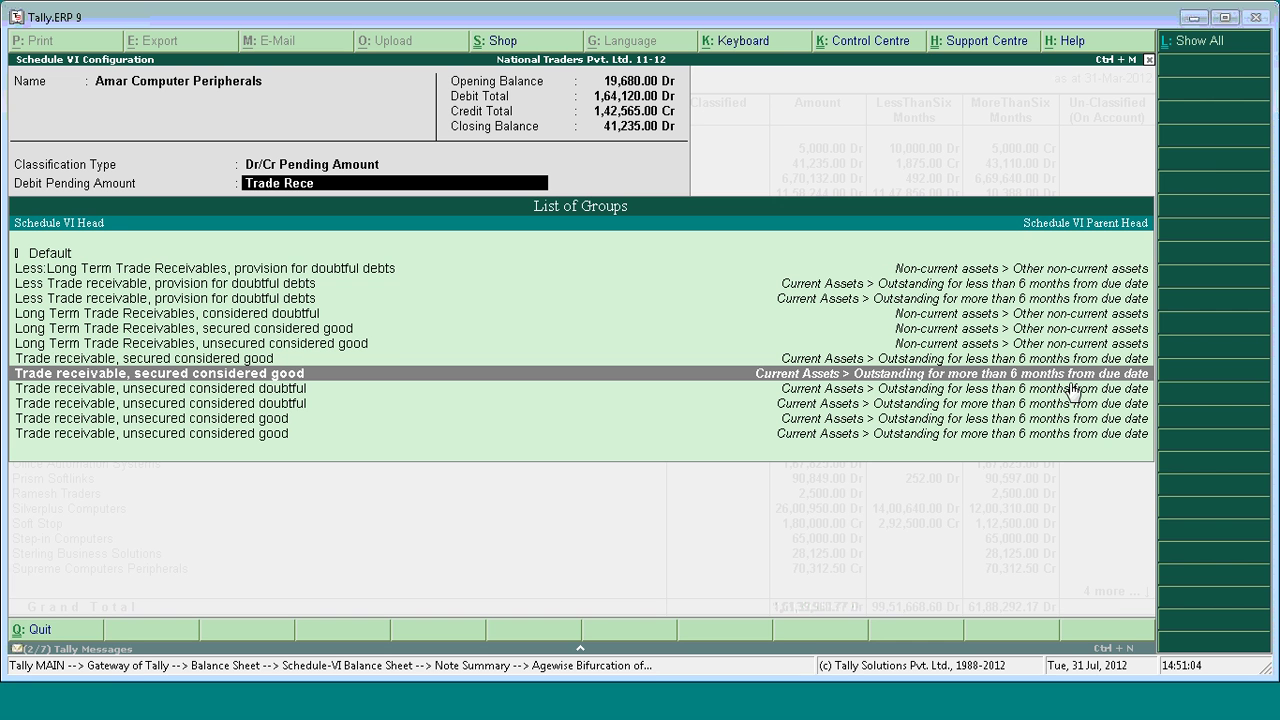
pyautogui.press('Return')
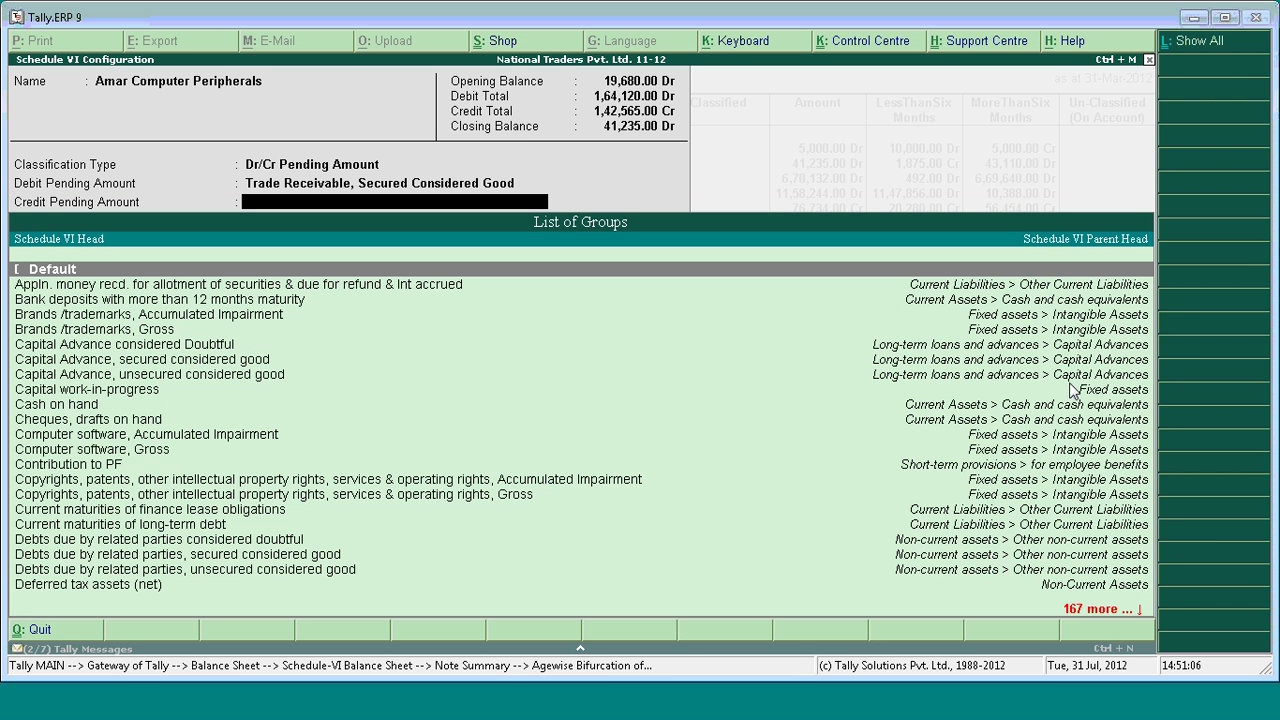
# - Assign the credit pending amount of Amar Computer Peripherals to Income received in advance and accept the configuration
pyautogui.write('Income')
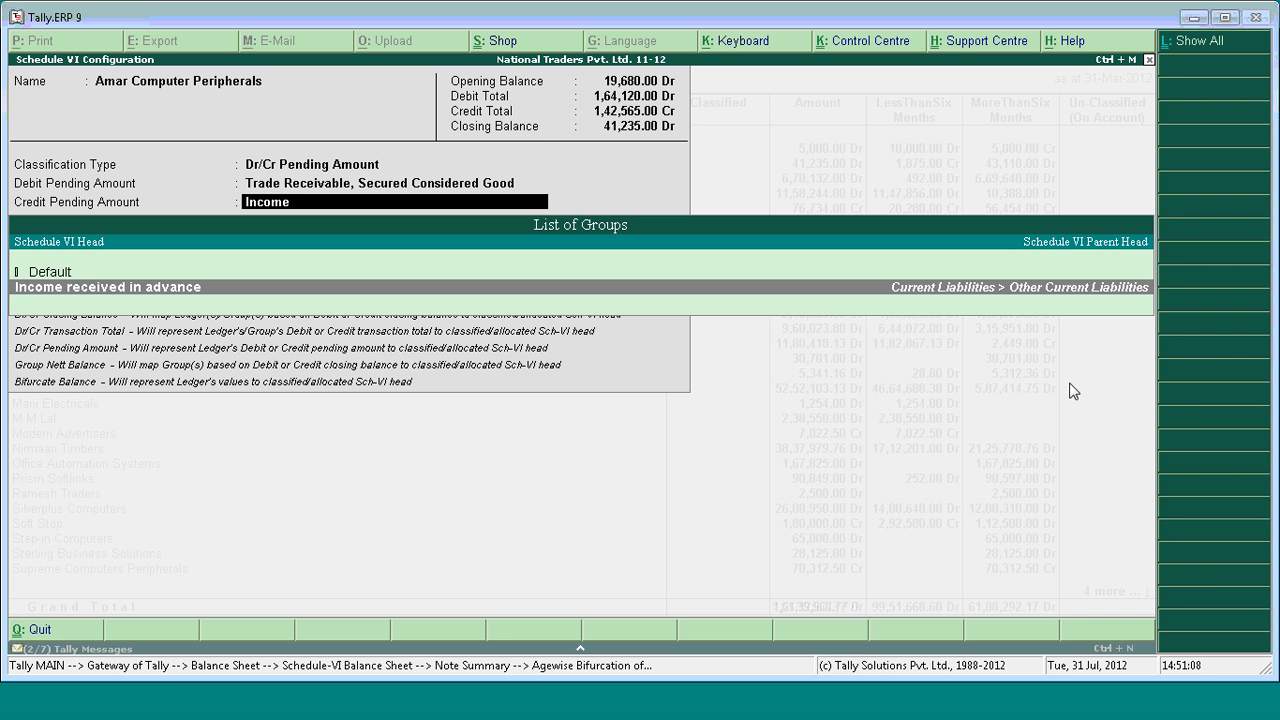
pyautogui.press('Return')
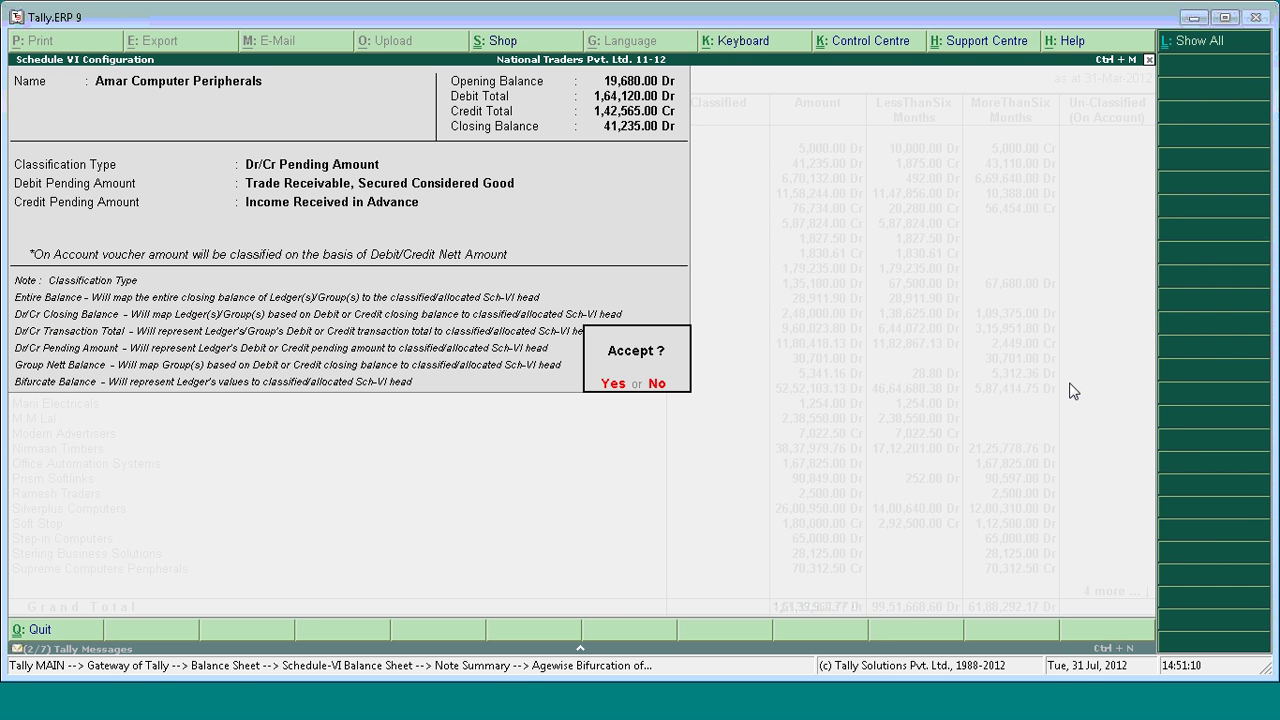
pyautogui.press('Return')
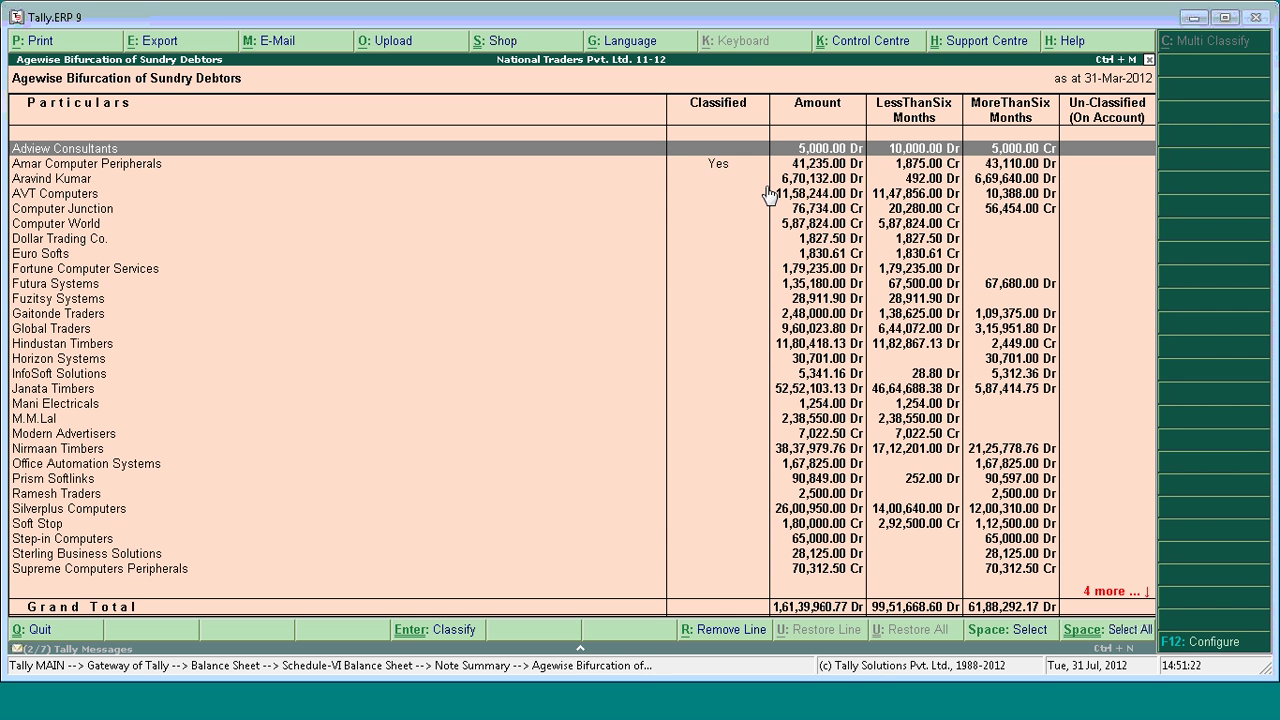
# - Select AVT Computers, Futura Systems and Fuzitsy Systems among the sundry debtors and start classifying them together
pyautogui.press('Down')
pyautogui.press('Down')
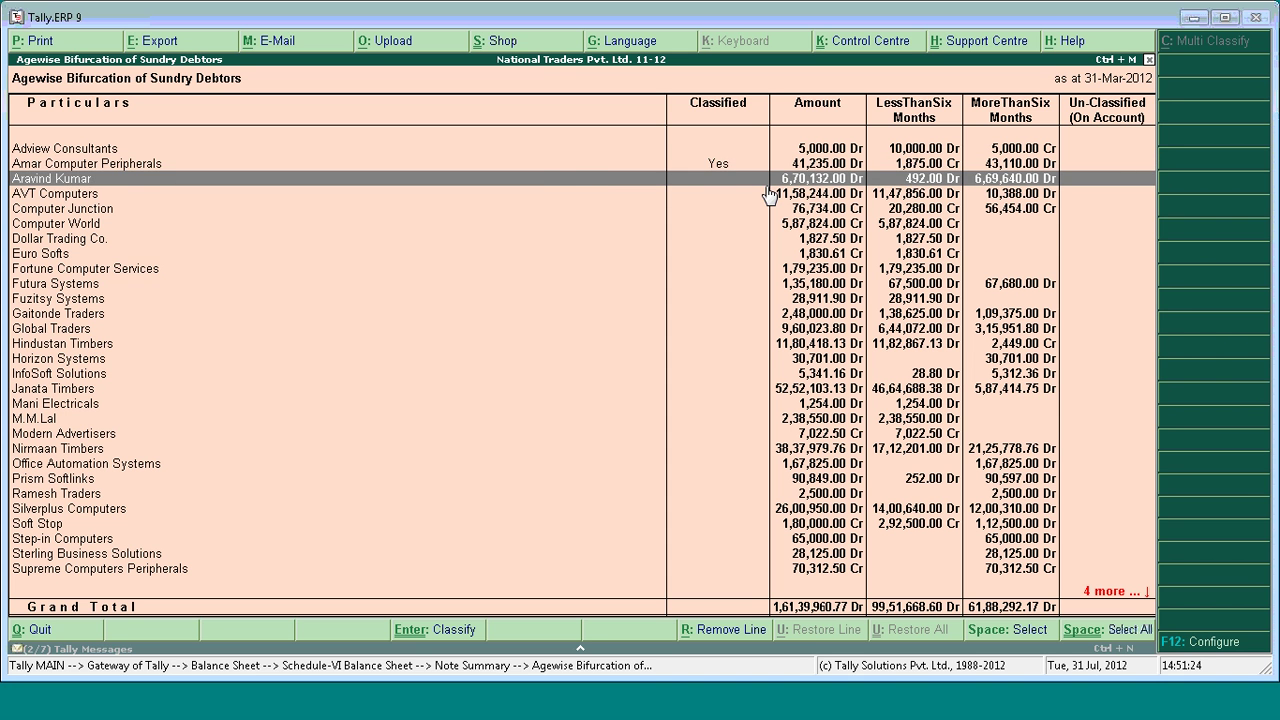
pyautogui.press('Down')
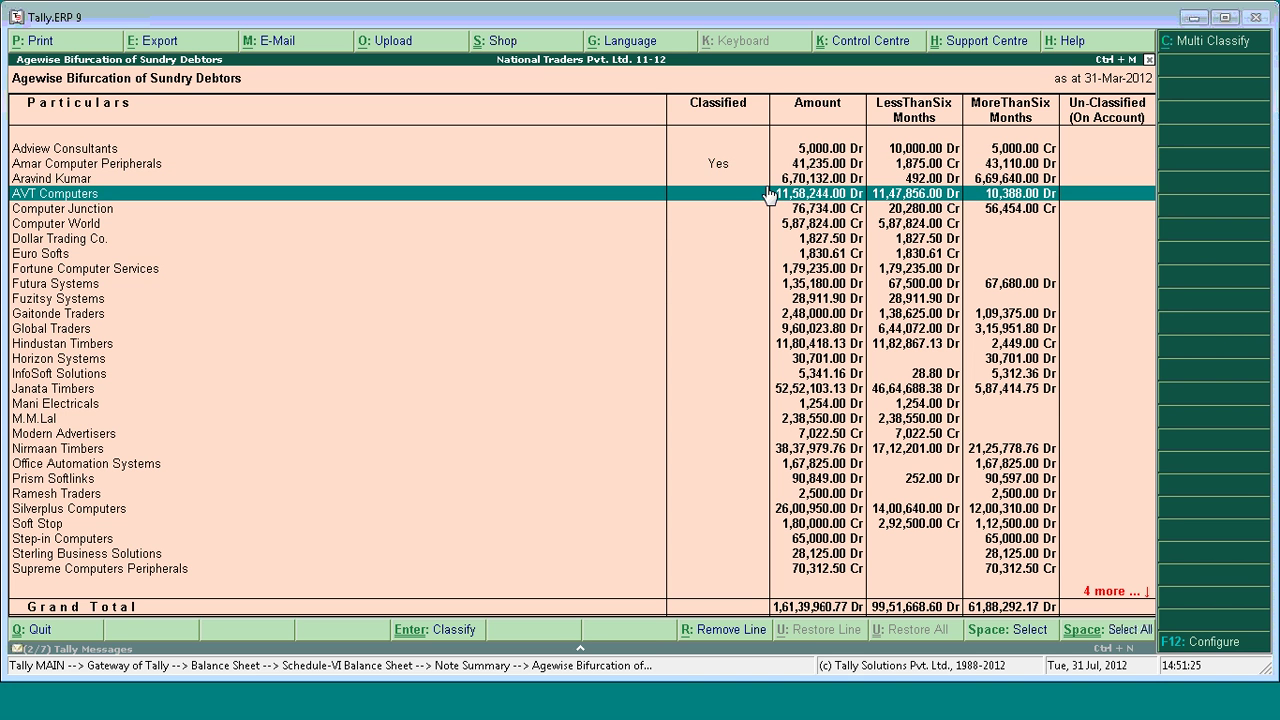
pyautogui.press('space')
pyautogui.press('Down')
pyautogui.press('Down')
pyautogui.press('Down')
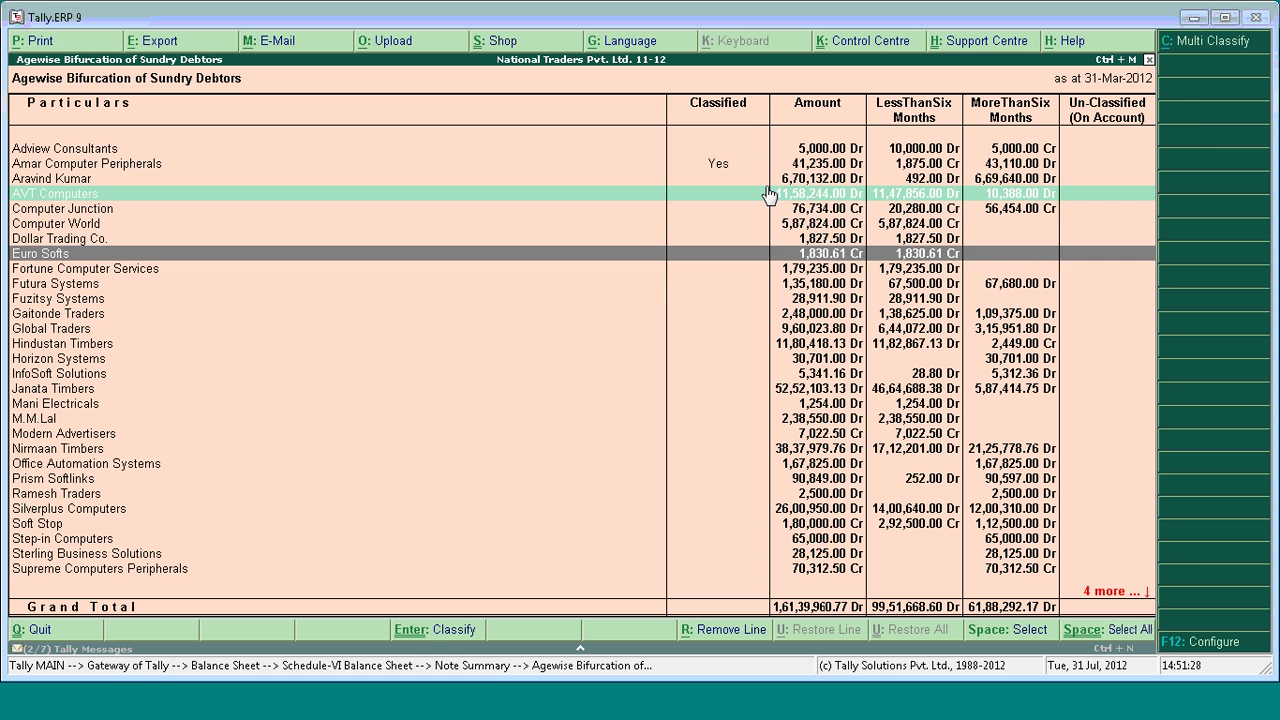
pyautogui.press('Down')
pyautogui.press('Down')
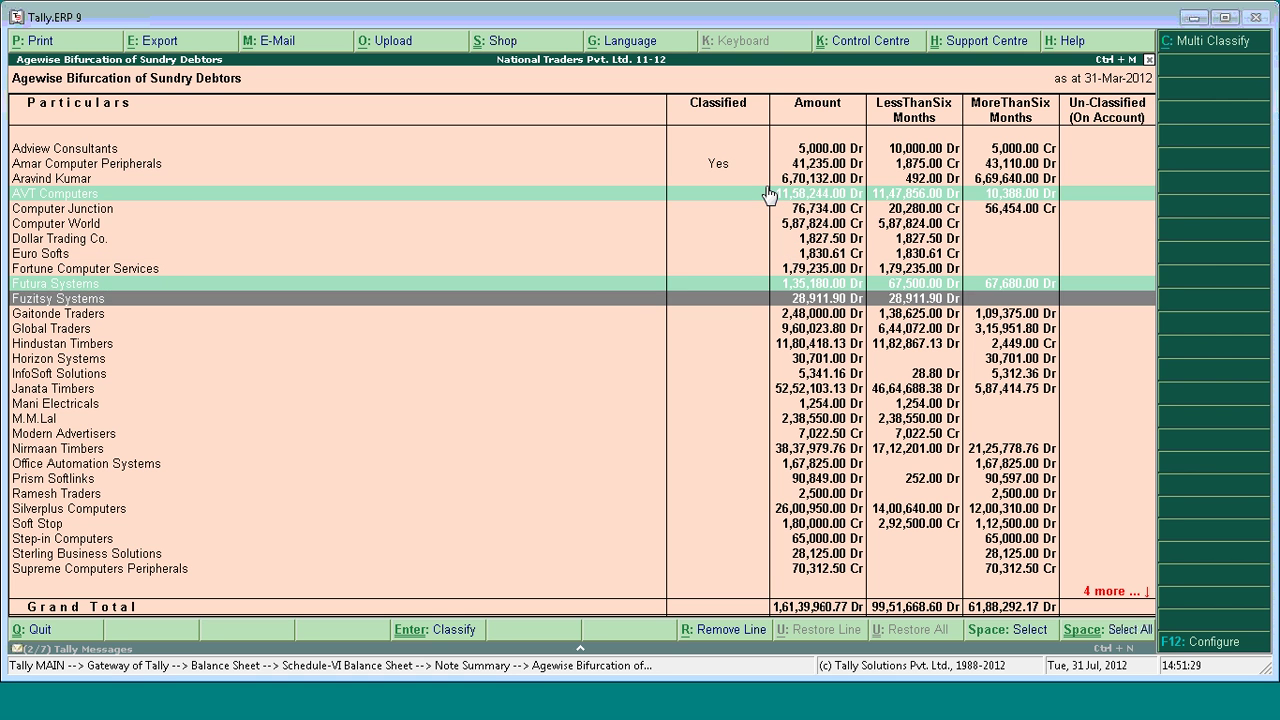
pyautogui.press('space')
pyautogui.press('Down')
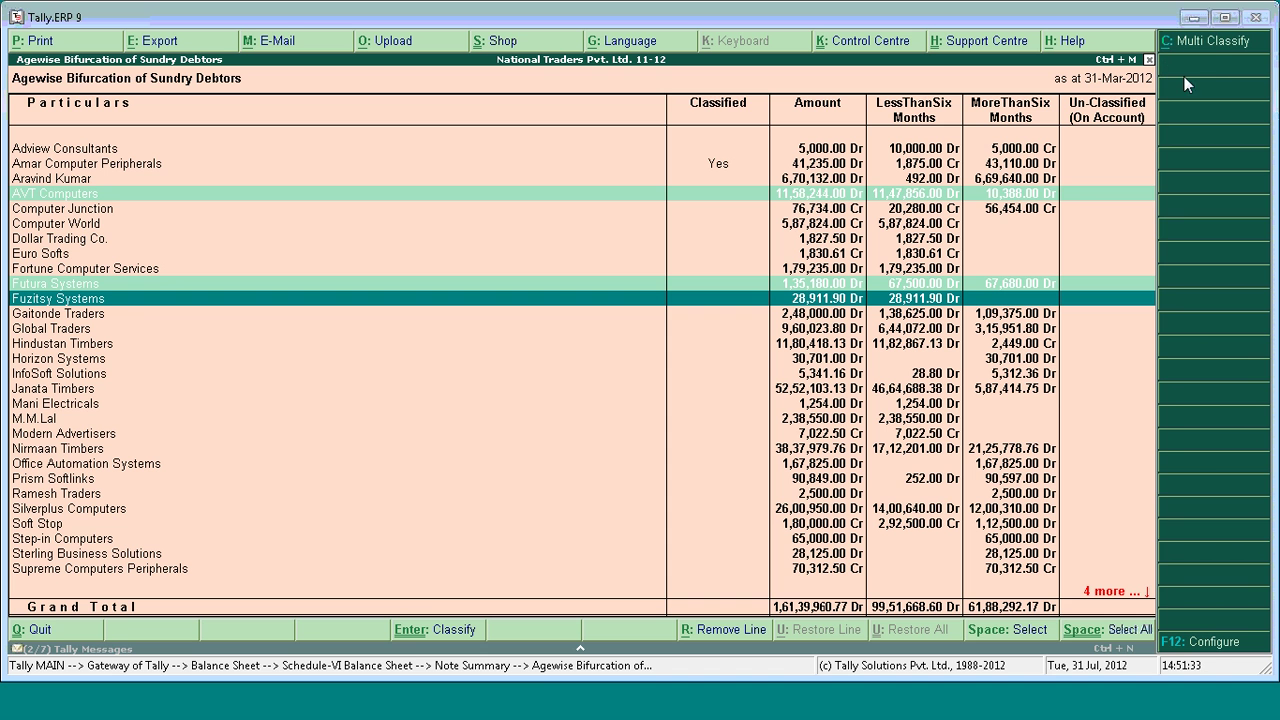
pyautogui.click(1209, 48)
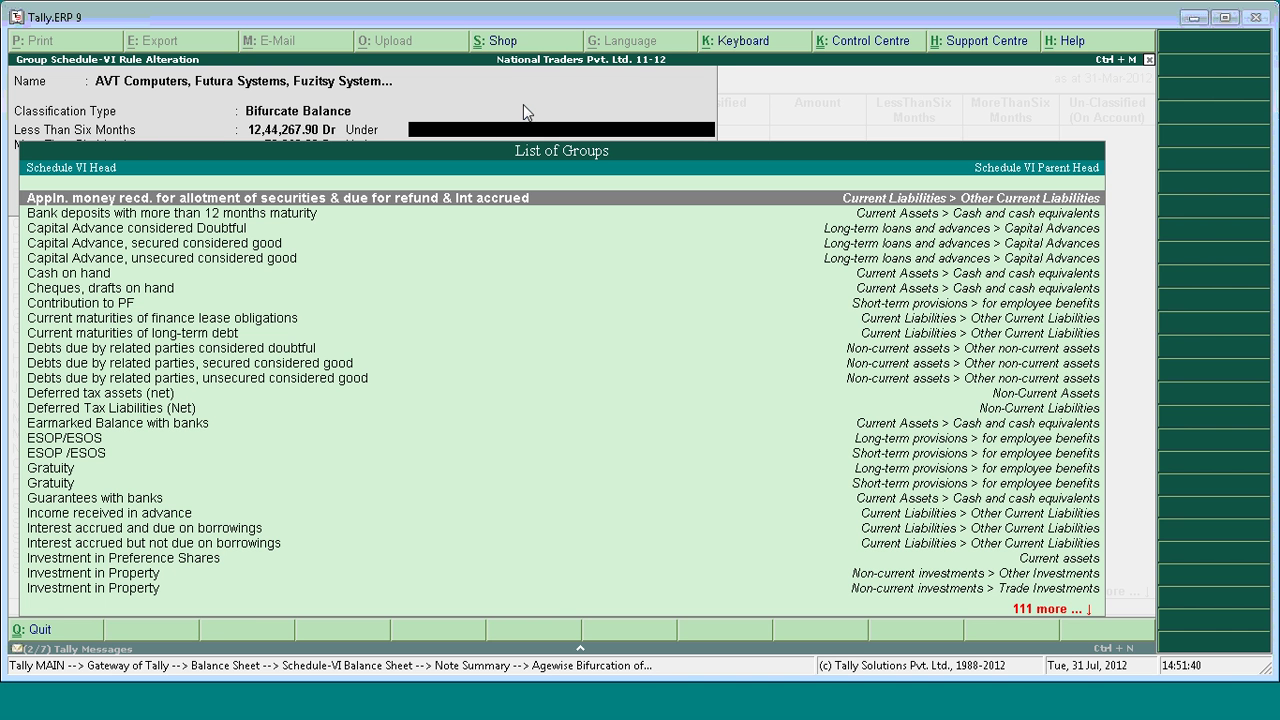
# - Assign the Less Than Six Months amount to Trade receivable, secured considered good, outstanding for less than 6 months from due date
pyautogui.write('Trade')
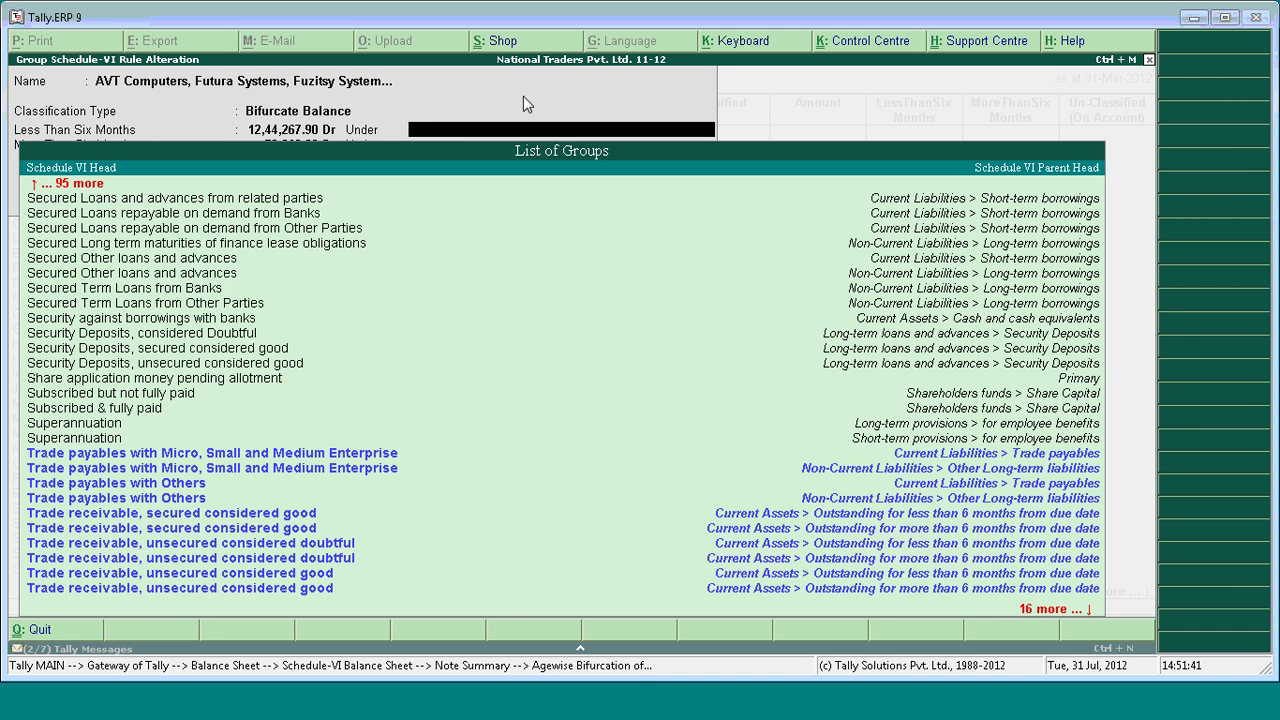
pyautogui.write(' Re')
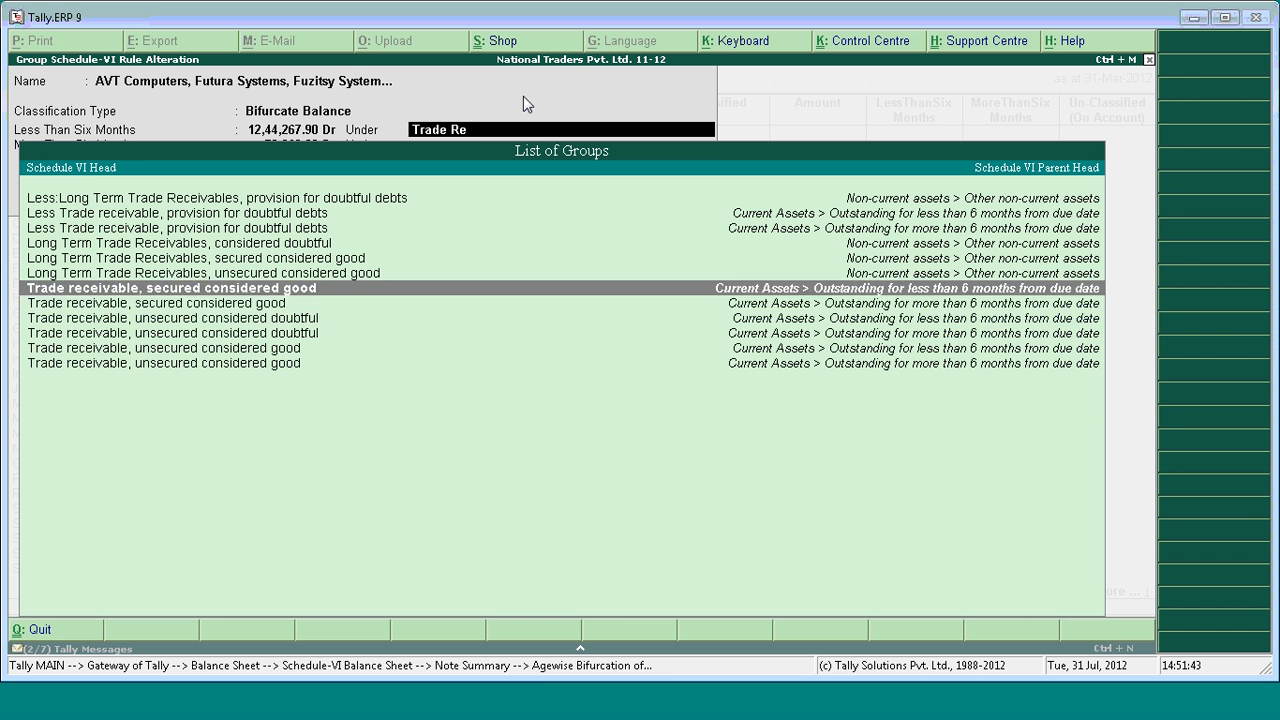
pyautogui.press('Down')
pyautogui.press('Up')
pyautogui.press('Return')
# - Assign the More Than Six Months amount to Trade receivable, secured considered good, outstanding for more than 6 months, and accept the classification
pyautogui.write('Trade')
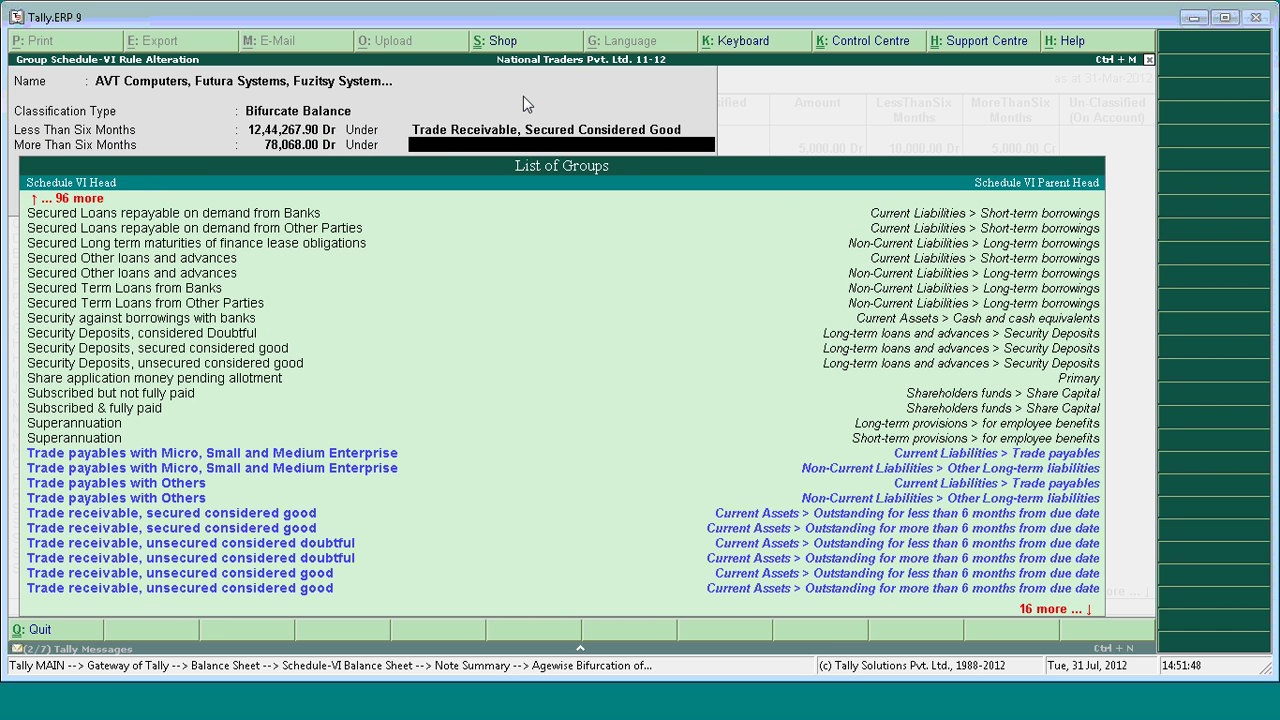
pyautogui.write(' Re')
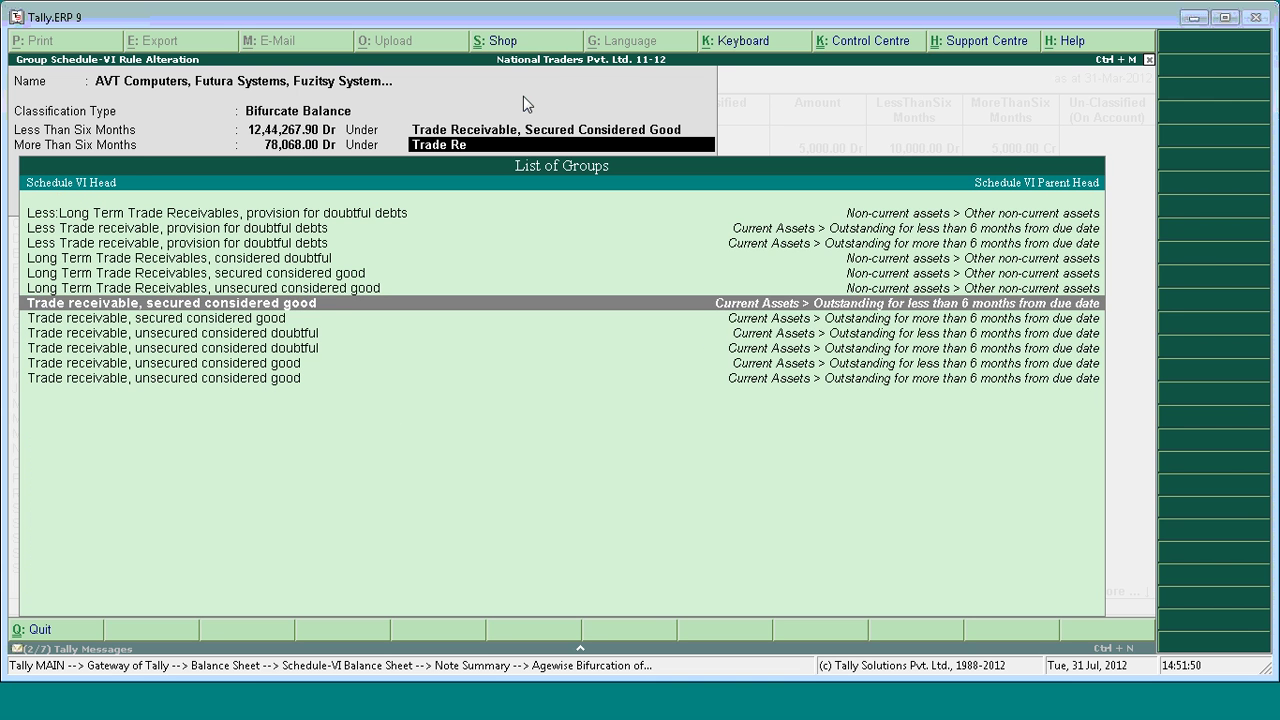
pyautogui.press('Down')
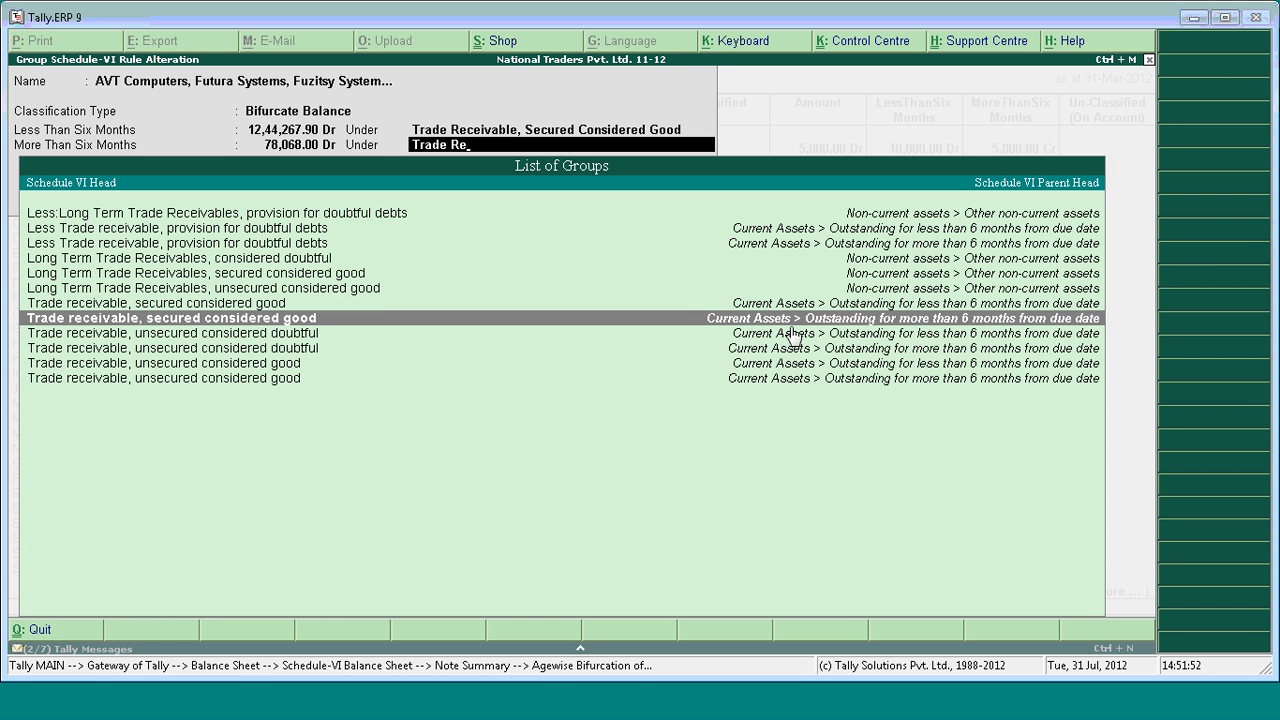
pyautogui.press('Return')
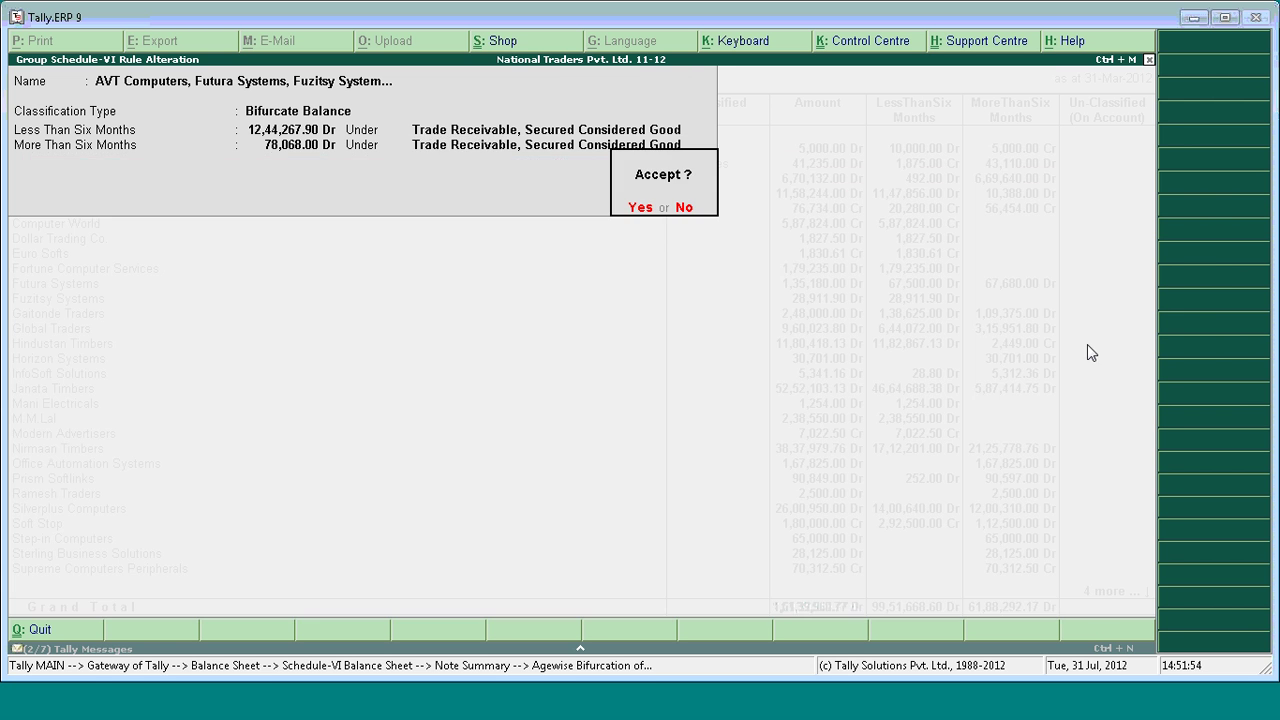
pyautogui.press('Return')
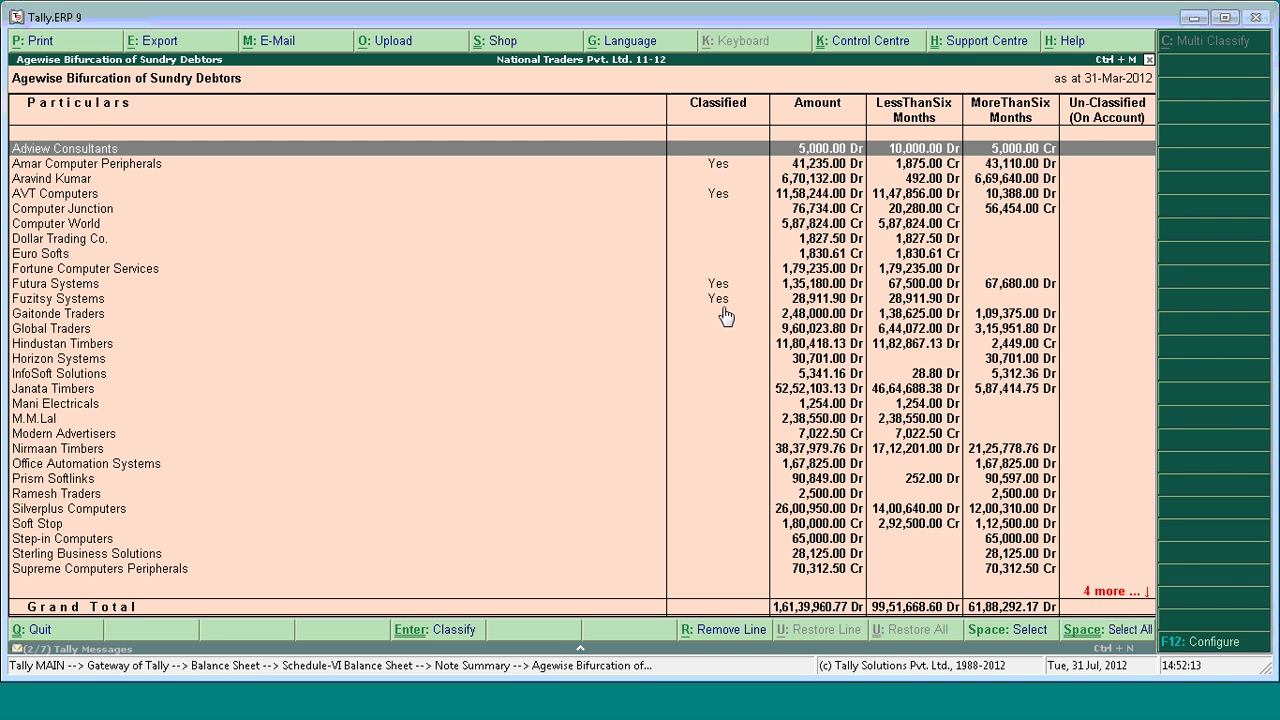
# - Return to the Schedule-VI Balance Sheet and open the note summary of Trade receivables under Current Assets
pyautogui.press('Escape')
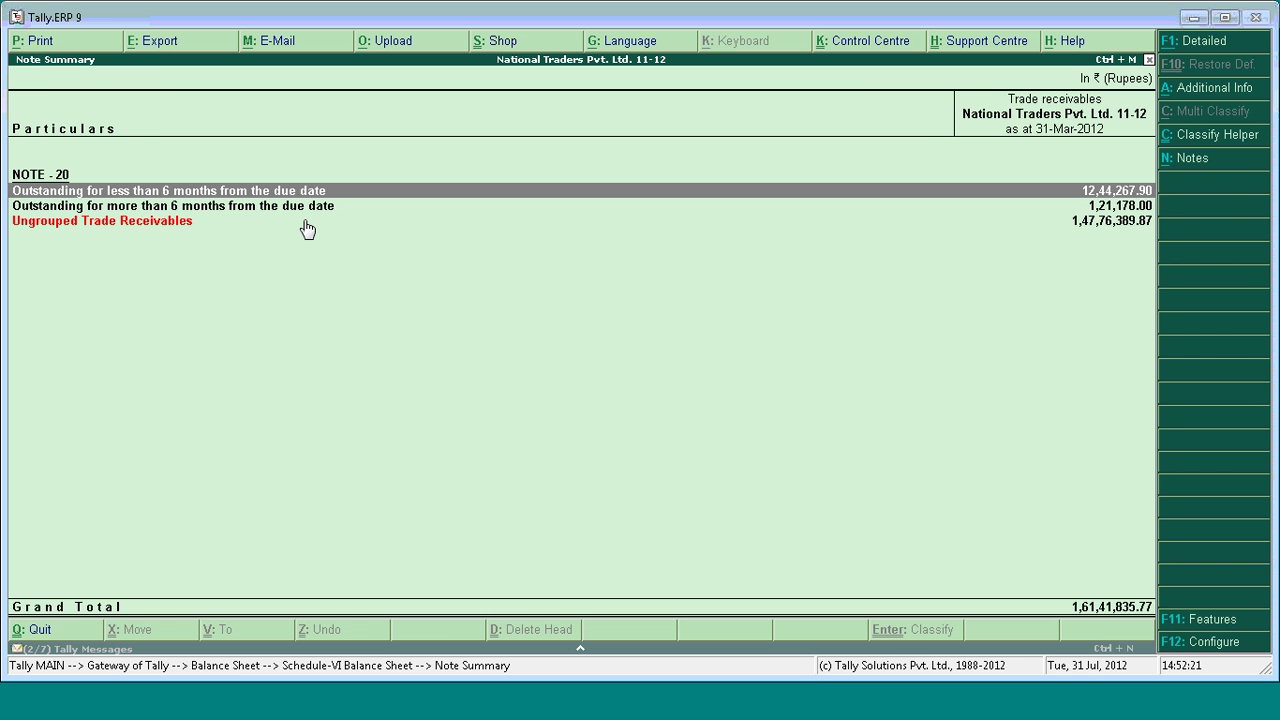
pyautogui.press('Escape')
pyautogui.press('Down')
pyautogui.press('Down')
pyautogui.press('Down')
pyautogui.press('Down')
pyautogui.press('Down')
pyautogui.press('Down')
pyautogui.press('Down')
pyautogui.press('Down')
pyautogui.press('Down')
pyautogui.press('Down')
pyautogui.press('Down')
pyautogui.press('Down')
pyautogui.press('Down')
pyautogui.press('Down')
pyautogui.press('Down')
pyautogui.press('Down')
pyautogui.press('Down')
pyautogui.press('Down')
pyautogui.press('Down')
pyautogui.press('Down')
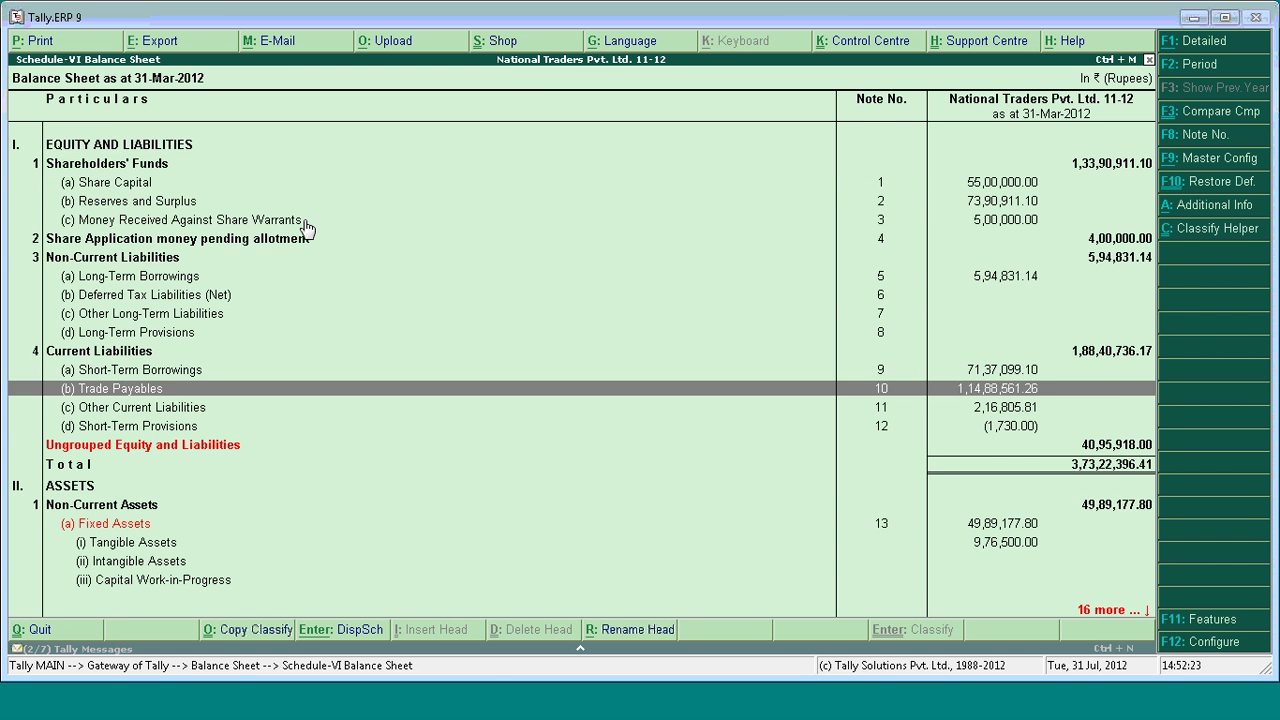
pyautogui.press('Down')
pyautogui.press('Down')
pyautogui.press('Down')
pyautogui.press('Down')
pyautogui.press('Down')
pyautogui.press('Down')
pyautogui.press('Down')
pyautogui.press('Down')
pyautogui.press('Up')
pyautogui.press('Down')
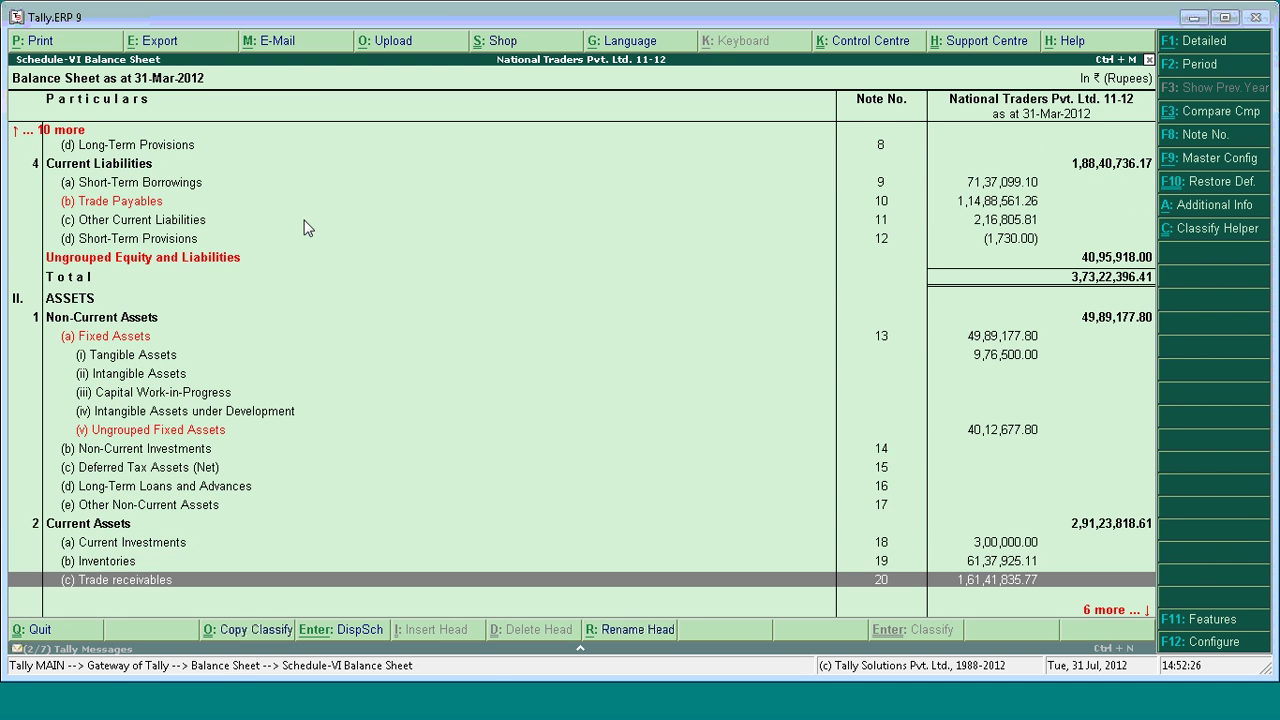
pyautogui.press('Return')
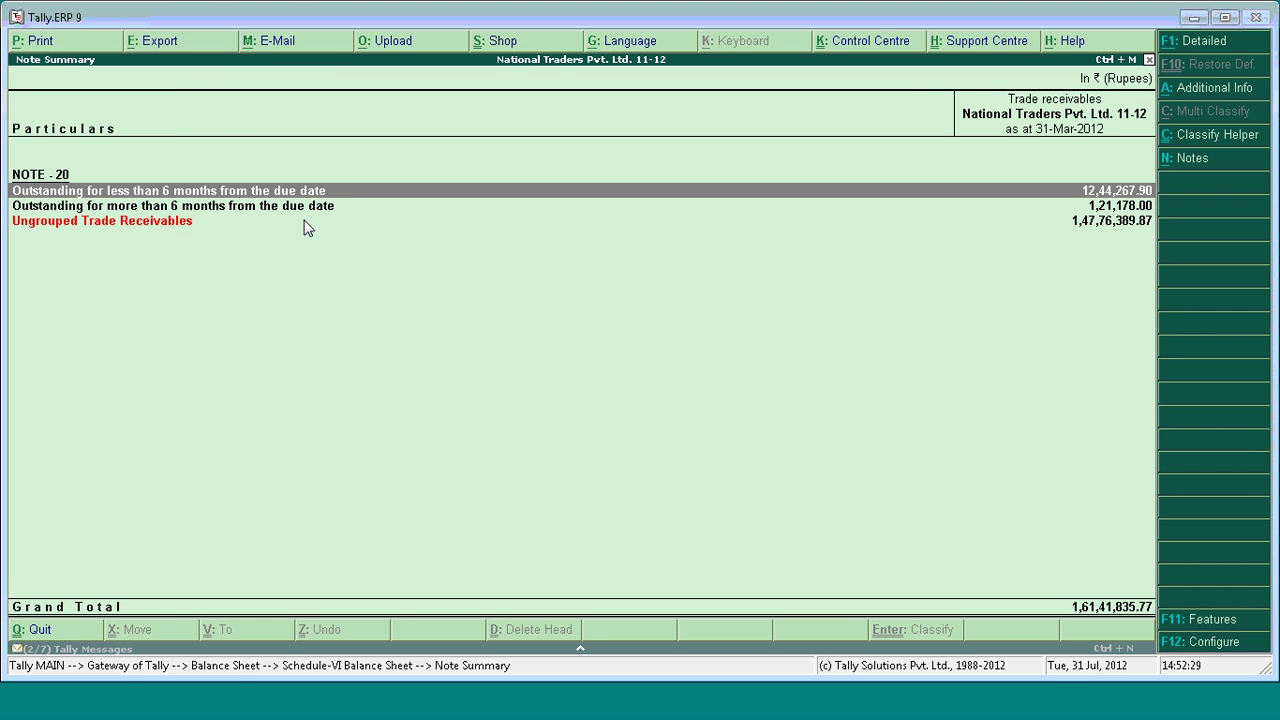
# - Examine the debtors under Secured, considered good within the receivables outstanding for less than 6 months from the due date
pyautogui.press('Return')
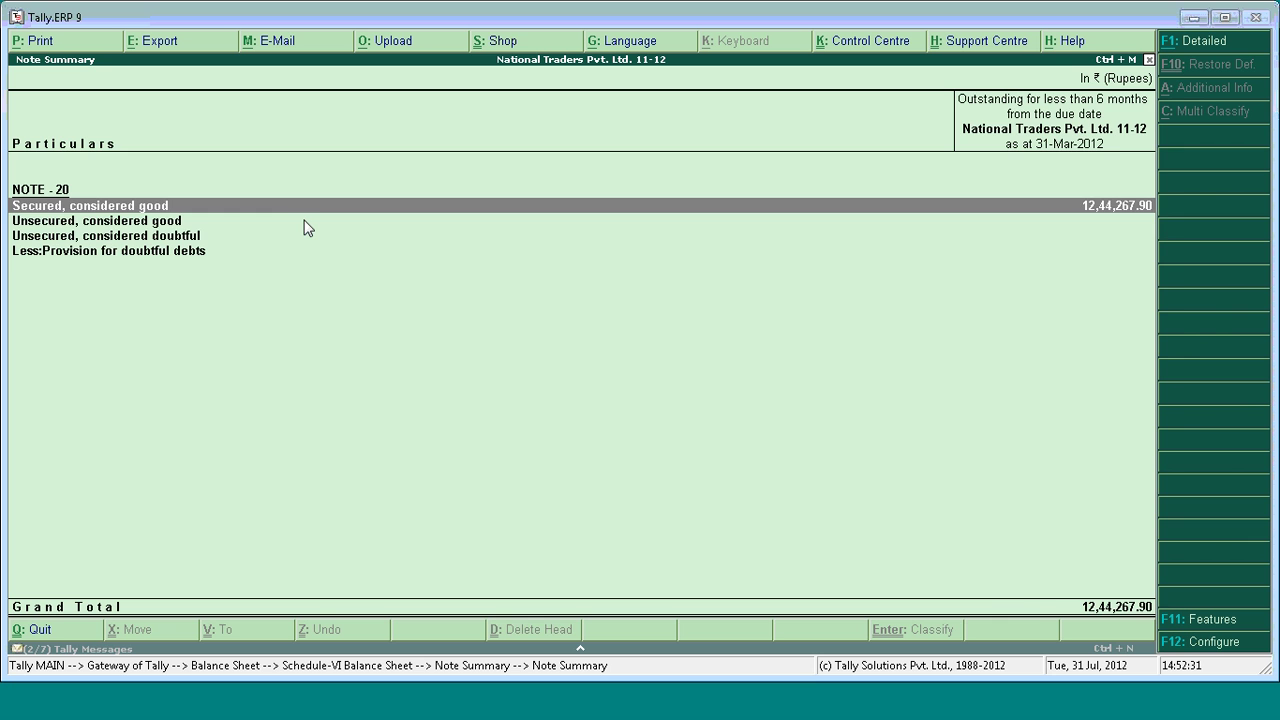
pyautogui.press('Return')
pyautogui.press('Down')
pyautogui.press('Up')
pyautogui.press('Up')
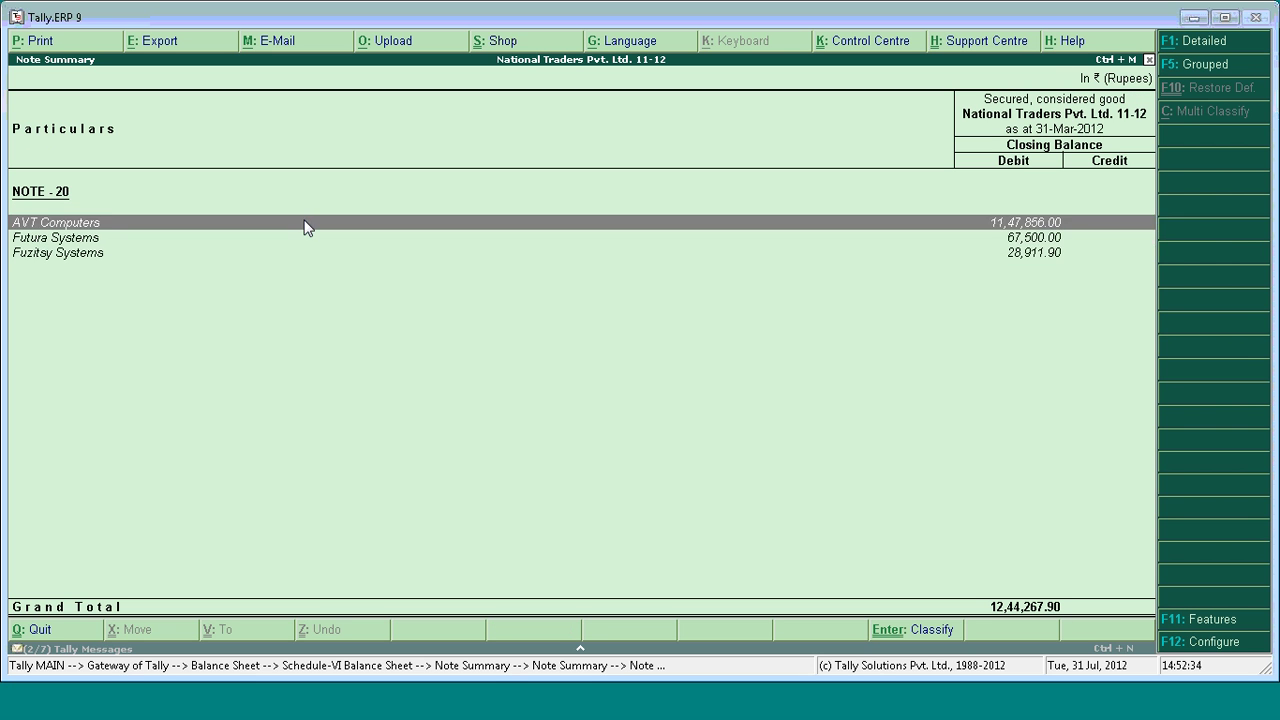
pyautogui.press('Down')
pyautogui.press('Up')
pyautogui.press('Escape')
pyautogui.press('Escape')
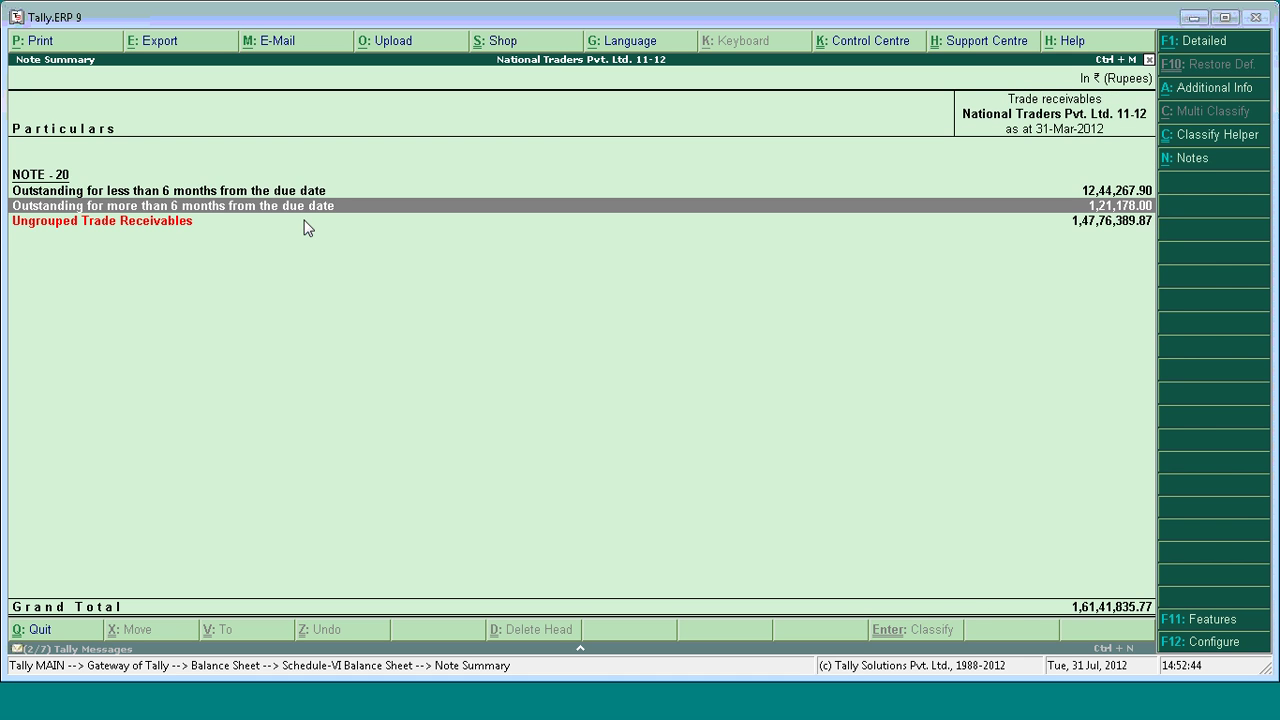
# - Examine the secured, considered good debtors within the receivables outstanding for more than 6 months from the due date
pyautogui.press('Return')
pyautogui.press('Return')
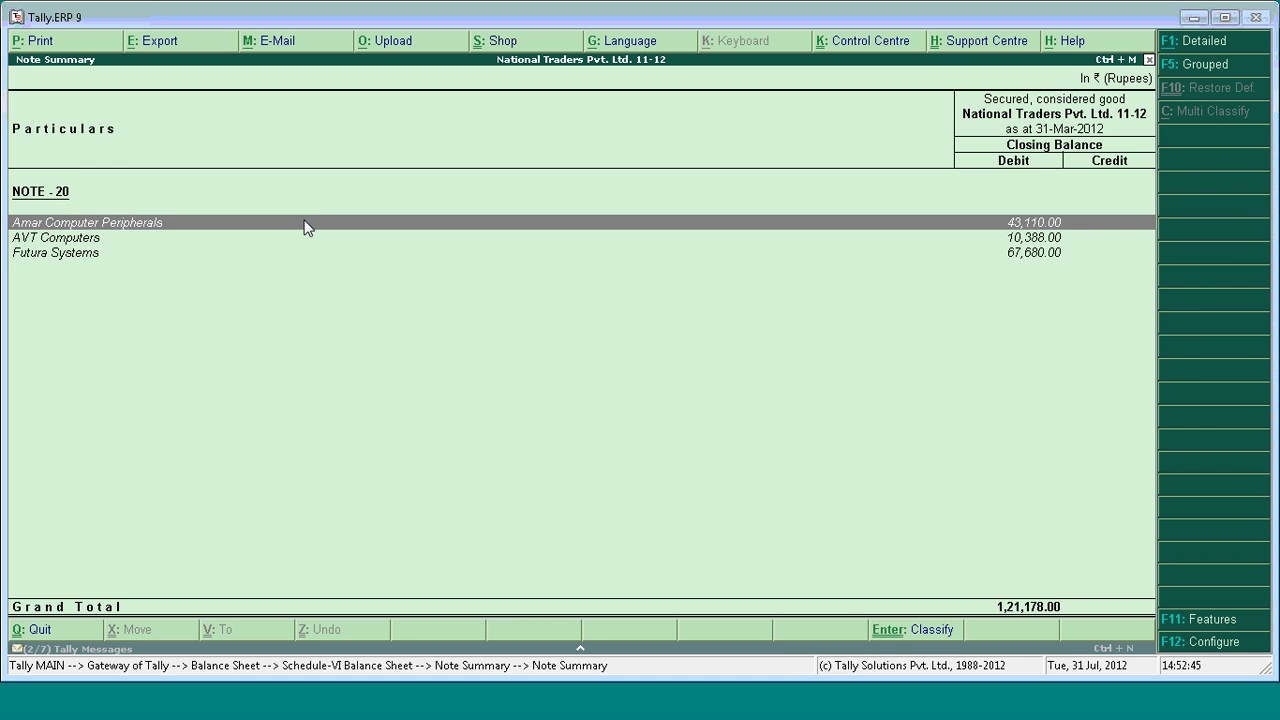
pyautogui.press('Down')
pyautogui.press('Down')
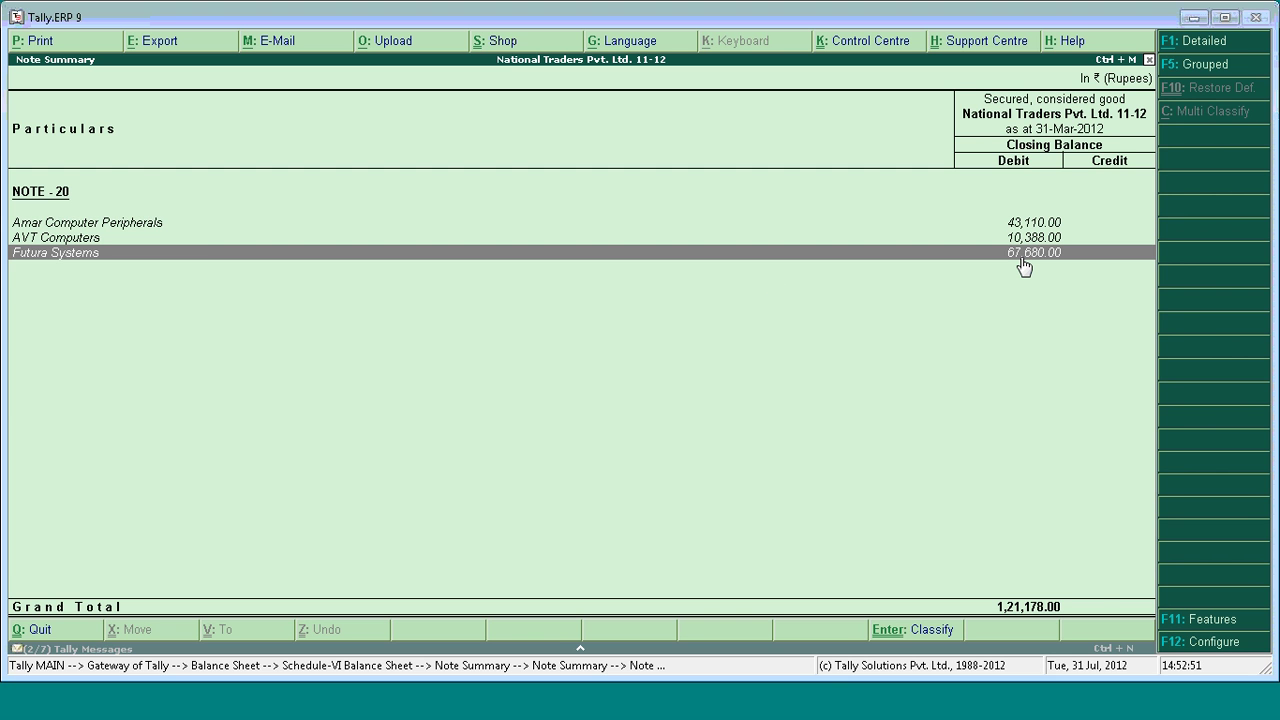
pyautogui.press('Escape')
pyautogui.press('Escape')
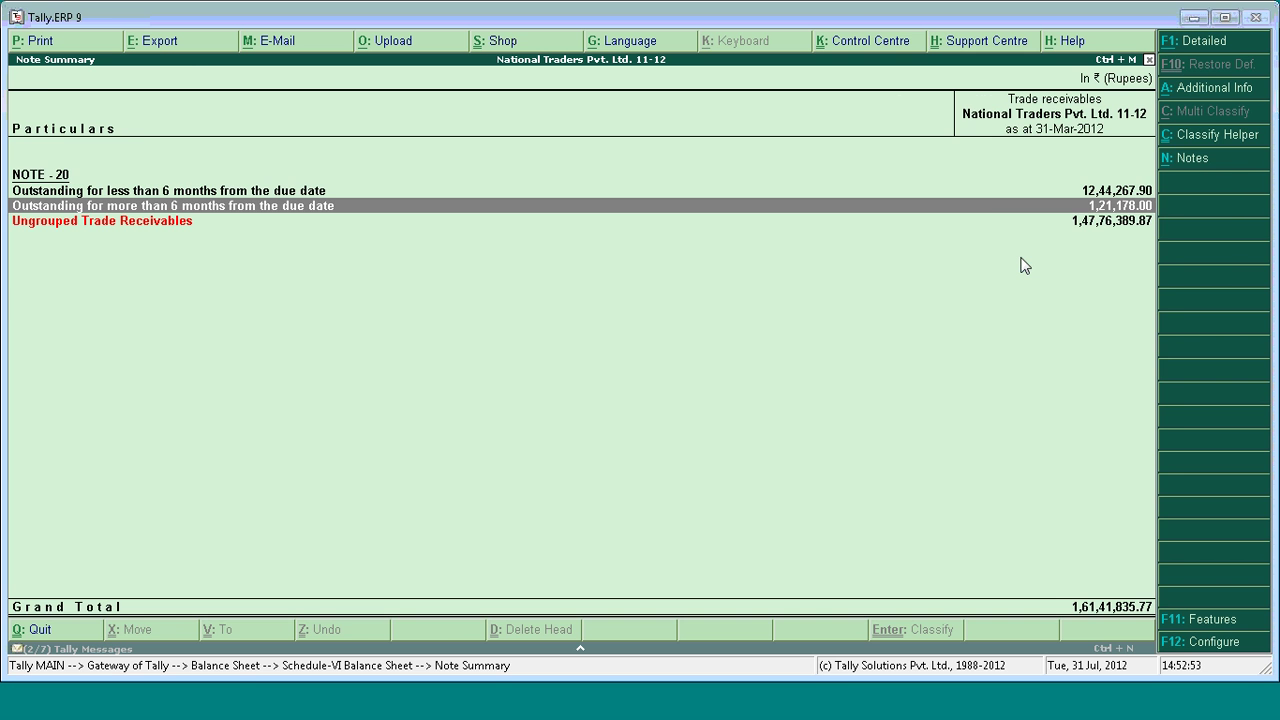
# - Go back to the Schedule-VI Balance Sheet and open the note summary of Share Capital under Shareholders' Funds
pyautogui.press('Escape')
pyautogui.press('Up')
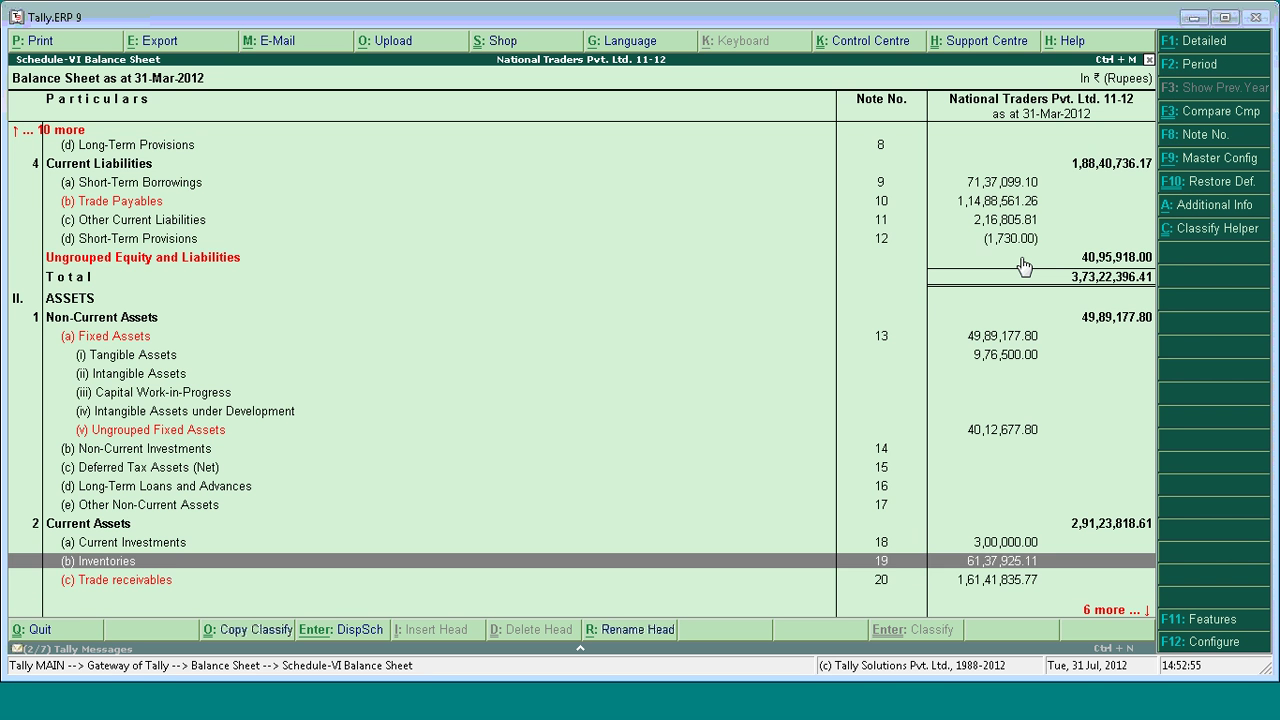
pyautogui.press('pageup')
pyautogui.press('pageup')
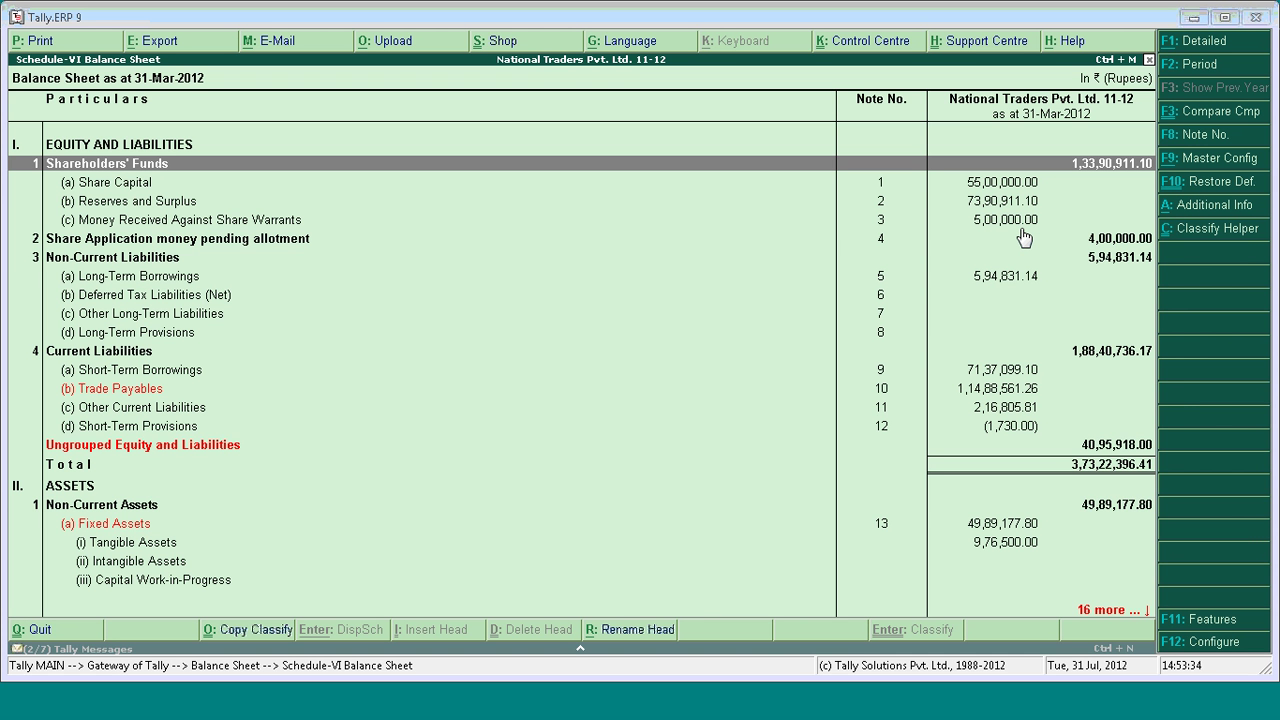
pyautogui.click(818, 222)
pyautogui.press('Up')
pyautogui.press('Up')
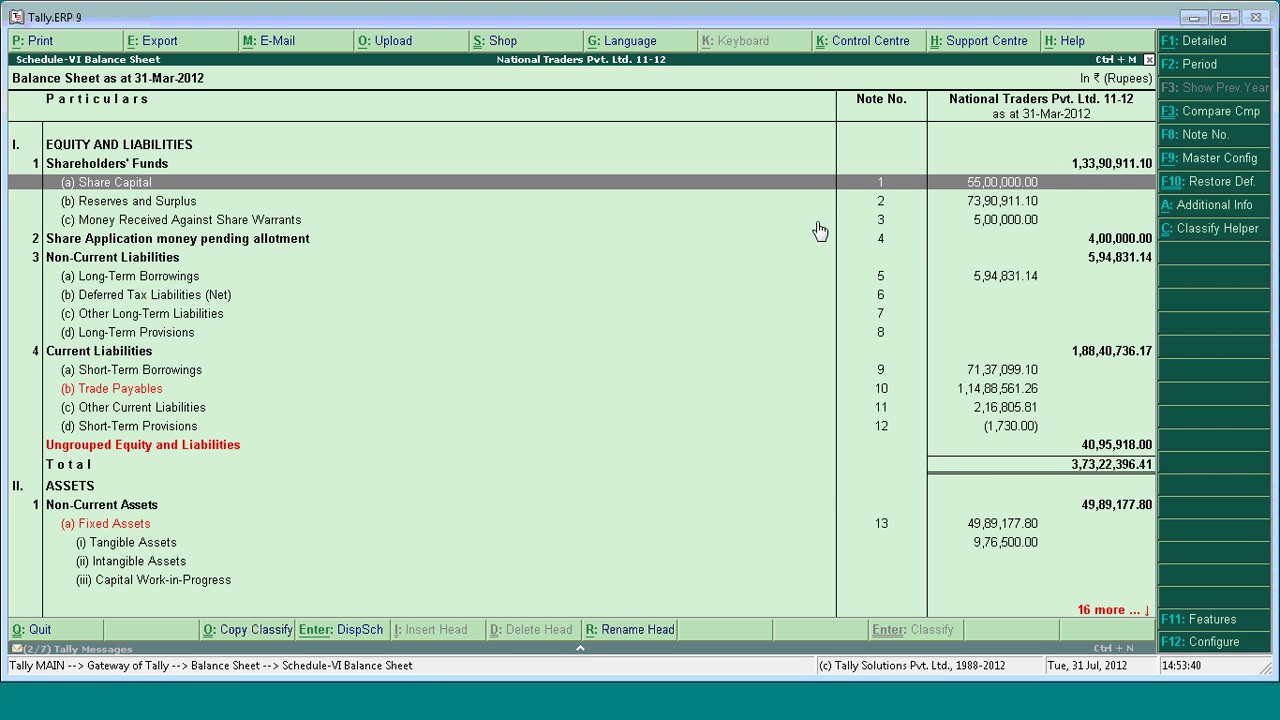
pyautogui.press('Return')
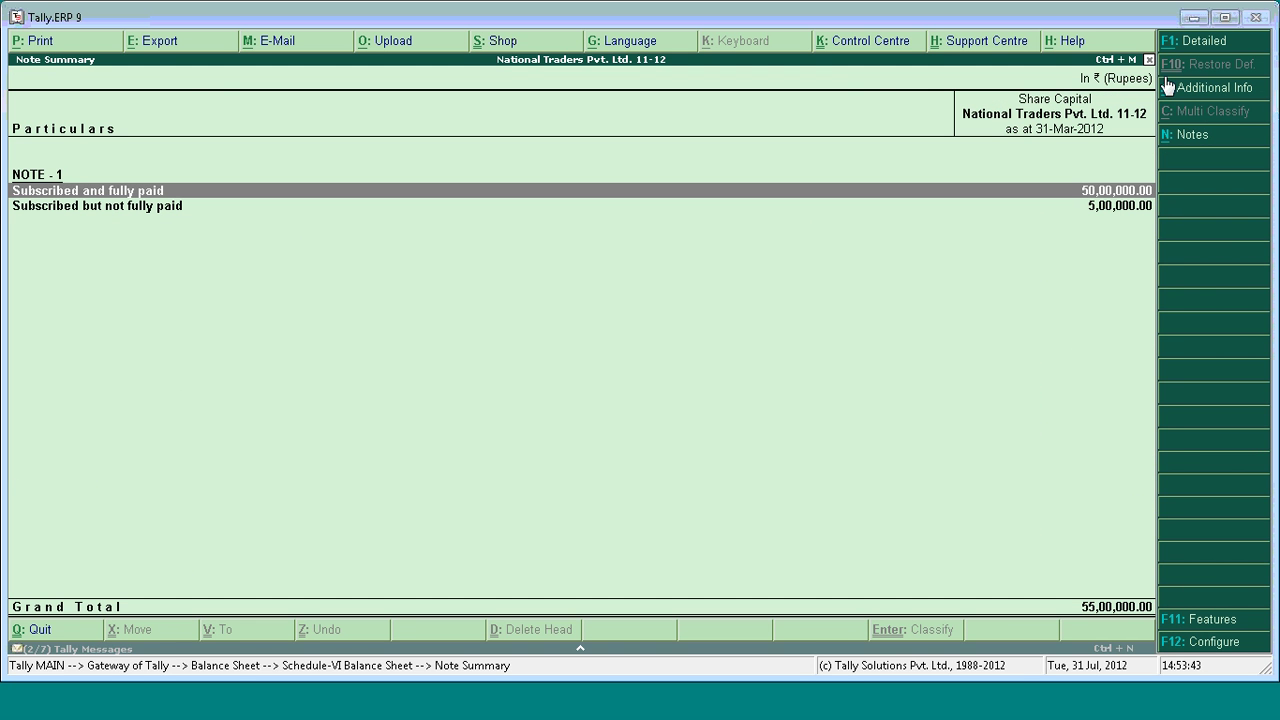
# - View the list of additional information for Share Capital and return to the Schedule-VI Balance Sheet
pyautogui.click(1222, 88)
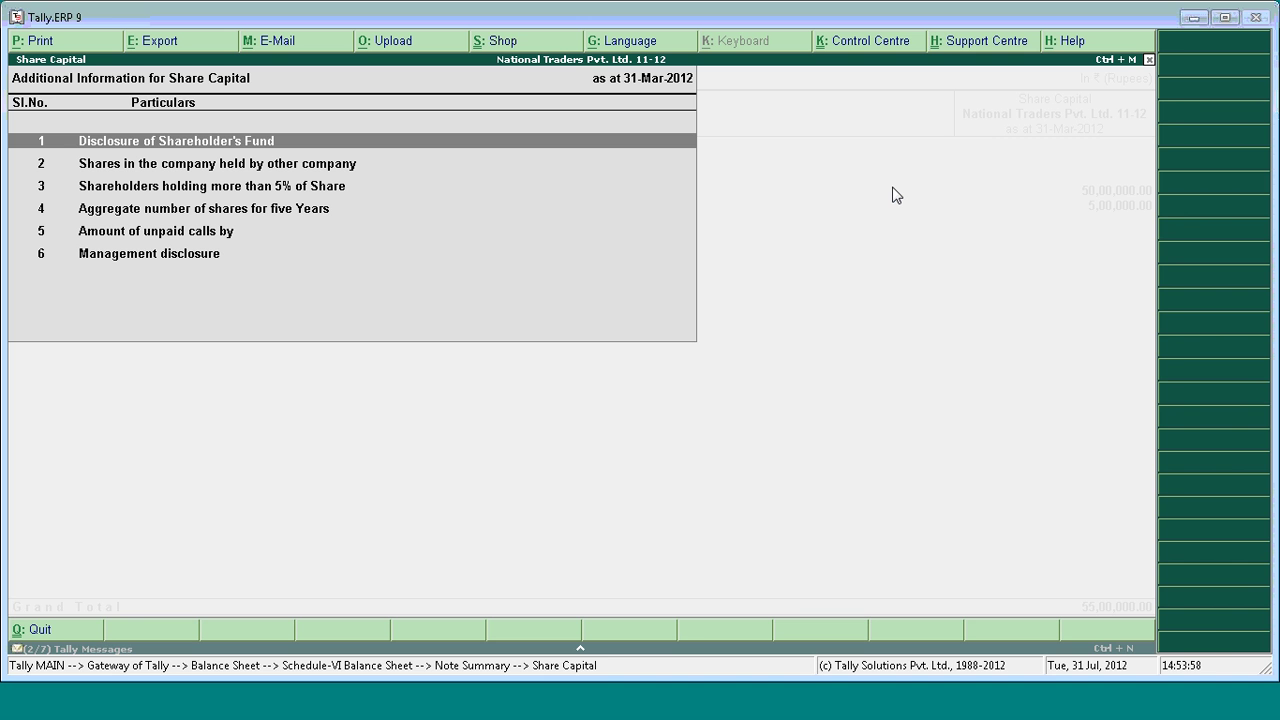
pyautogui.press('Escape')
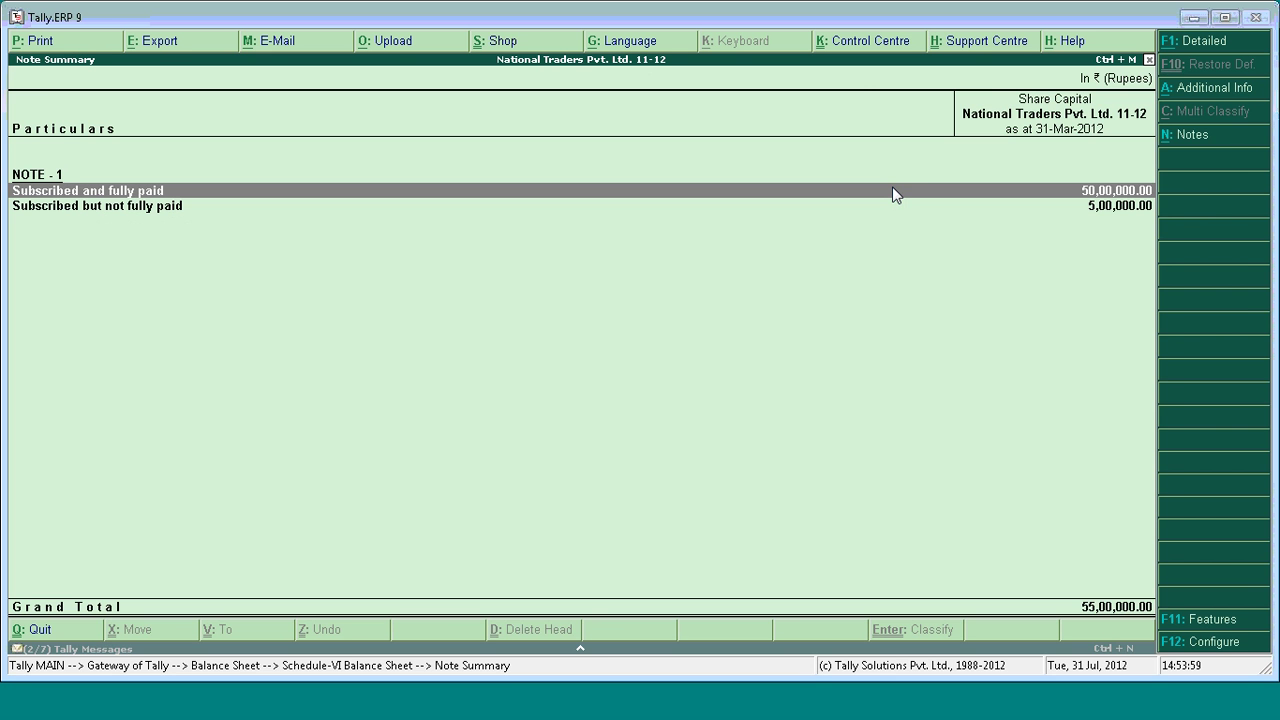
pyautogui.press('Escape')
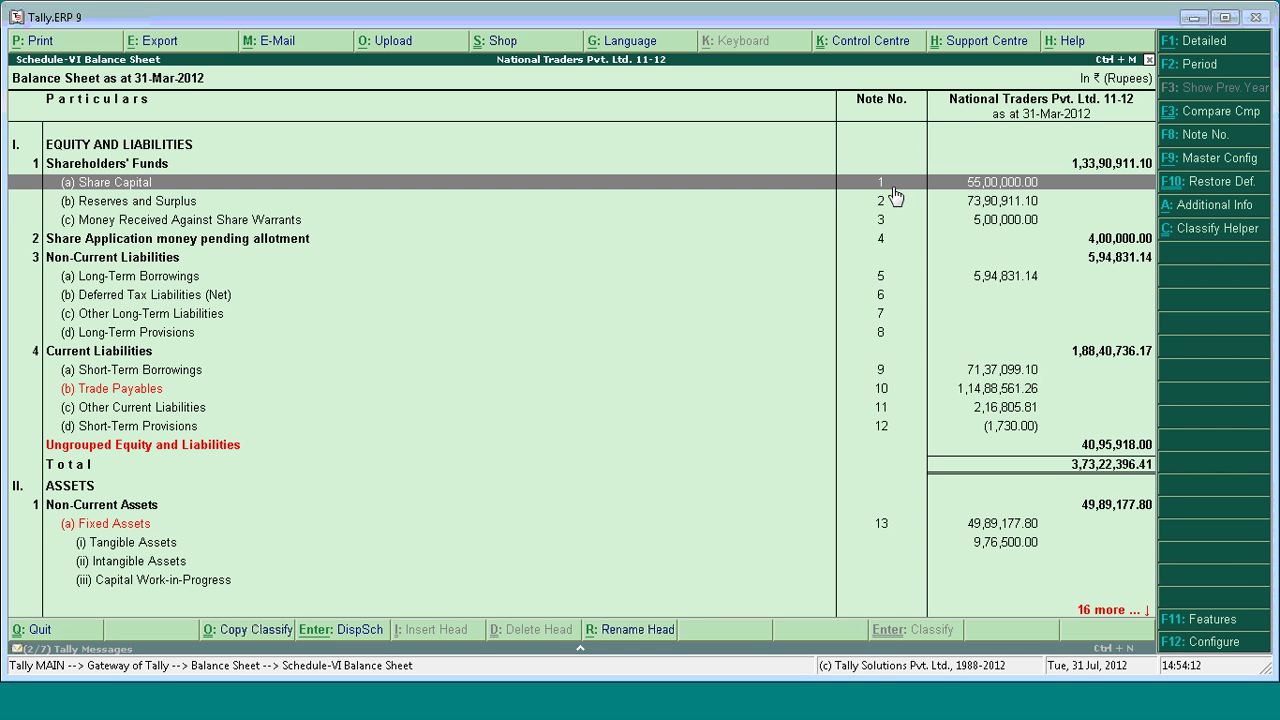
# - Look through the Schedule-VI Balance Sheet heads from Share Capital down to Ungrouped Equity and Liabilities
pyautogui.press('Down')
pyautogui.press('Down')
pyautogui.press('Down')
pyautogui.press('Down')
pyautogui.press('Down')
pyautogui.press('Down')
pyautogui.press('Down')
pyautogui.press('Down')
pyautogui.press('Down')
pyautogui.press('Down')
pyautogui.press('Down')
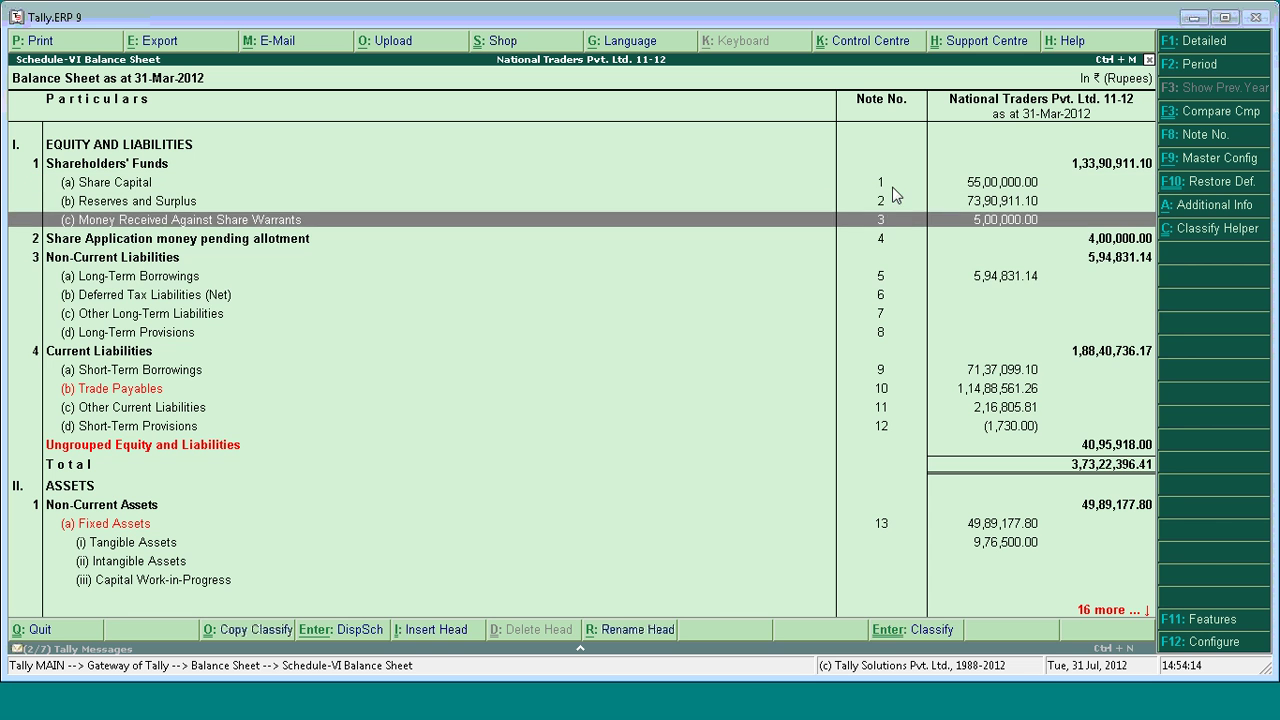
pyautogui.press('Down')
pyautogui.press('Down')
pyautogui.press('Down')
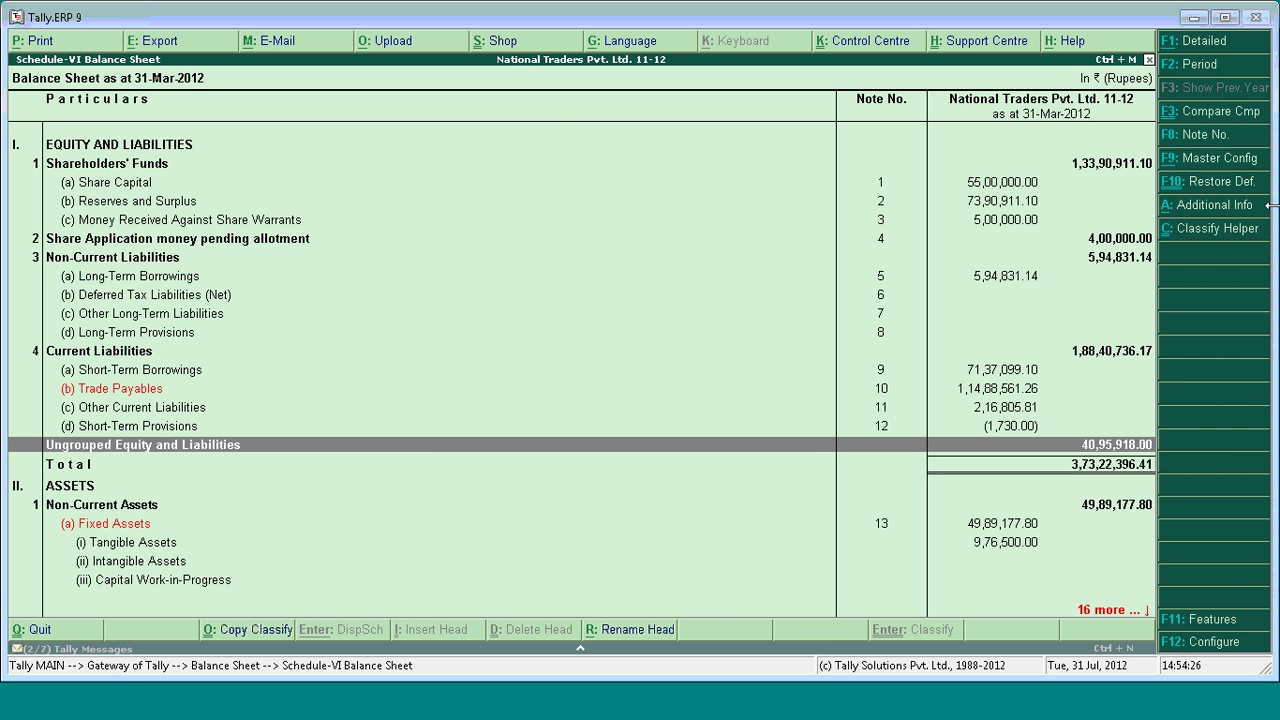
# - Open the balance sheet's additional information and examine all disclosure items down to the Profit and Loss A/c entries
pyautogui.click(1208, 218)
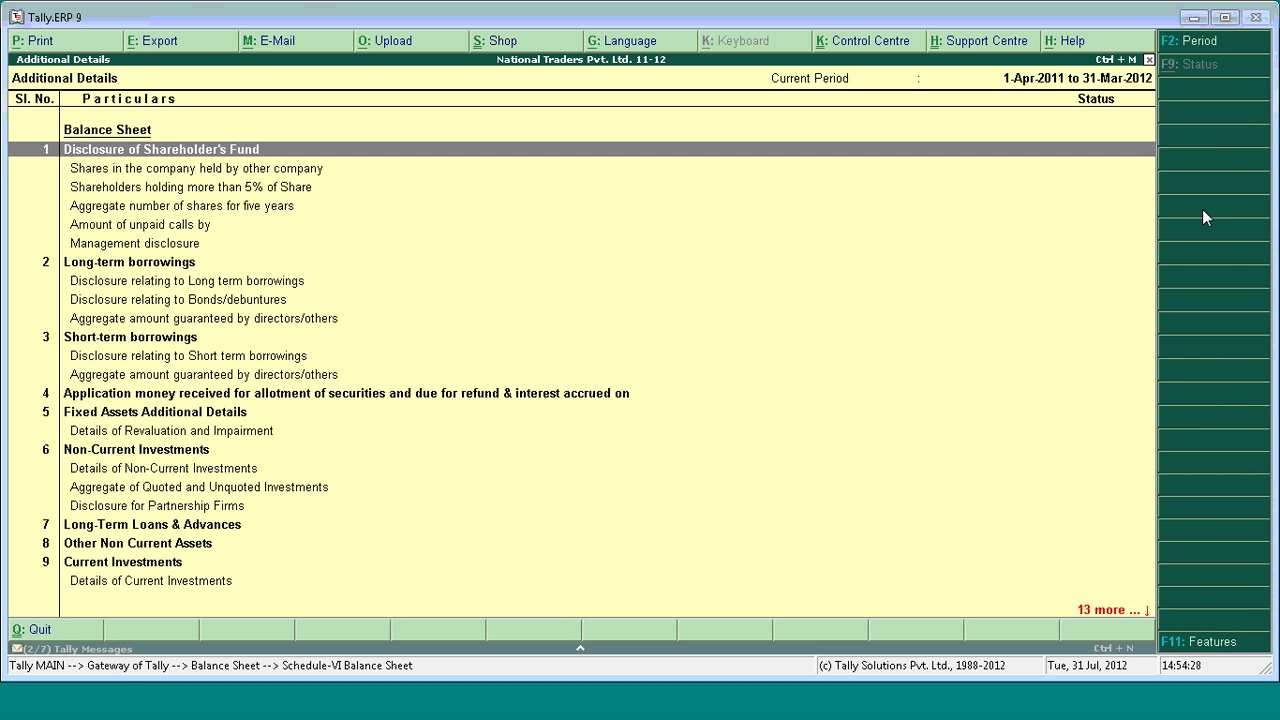
pyautogui.press('Down')
pyautogui.press('Down')
pyautogui.press('Down')
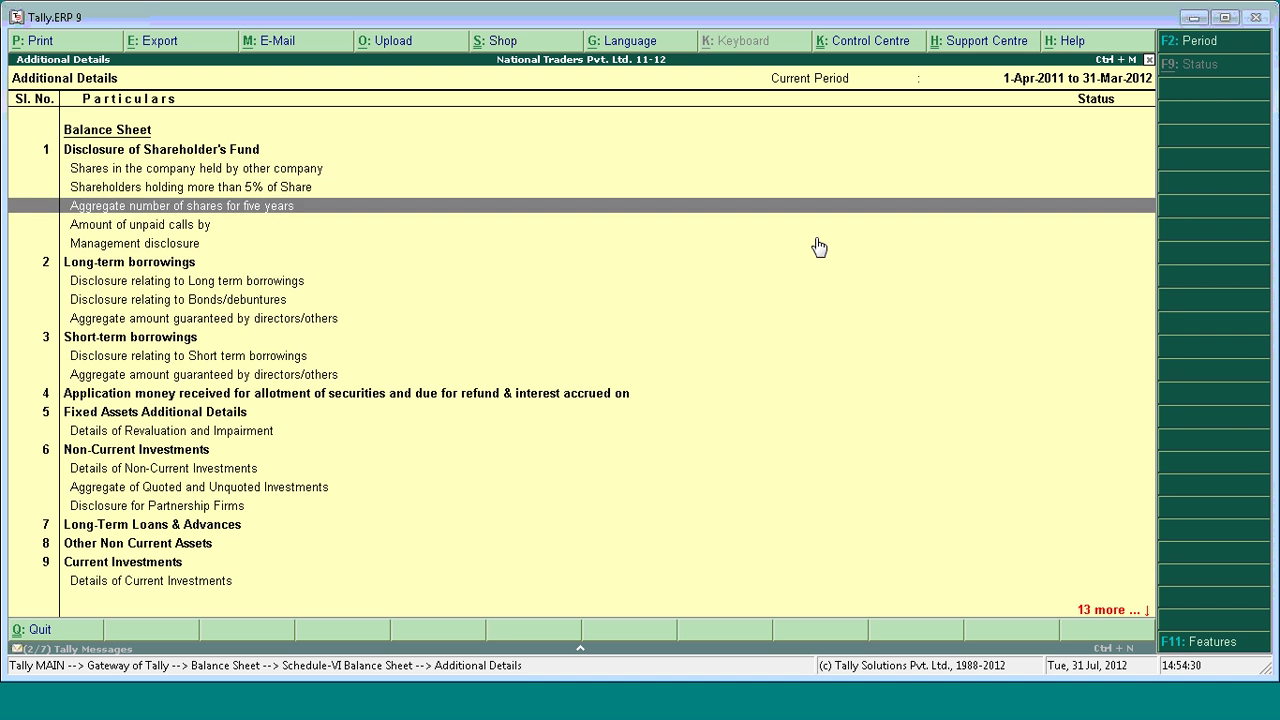
pyautogui.press('Down')
pyautogui.press('Down')
pyautogui.press('Down')
pyautogui.press('Down')
pyautogui.press('Down')
pyautogui.press('Down')
pyautogui.press('Down')
pyautogui.press('Down')
pyautogui.press('Down')
pyautogui.press('Down')
pyautogui.press('Down')
pyautogui.press('Down')
pyautogui.press('Down')
pyautogui.press('Down')
pyautogui.press('Down')
pyautogui.press('Down')
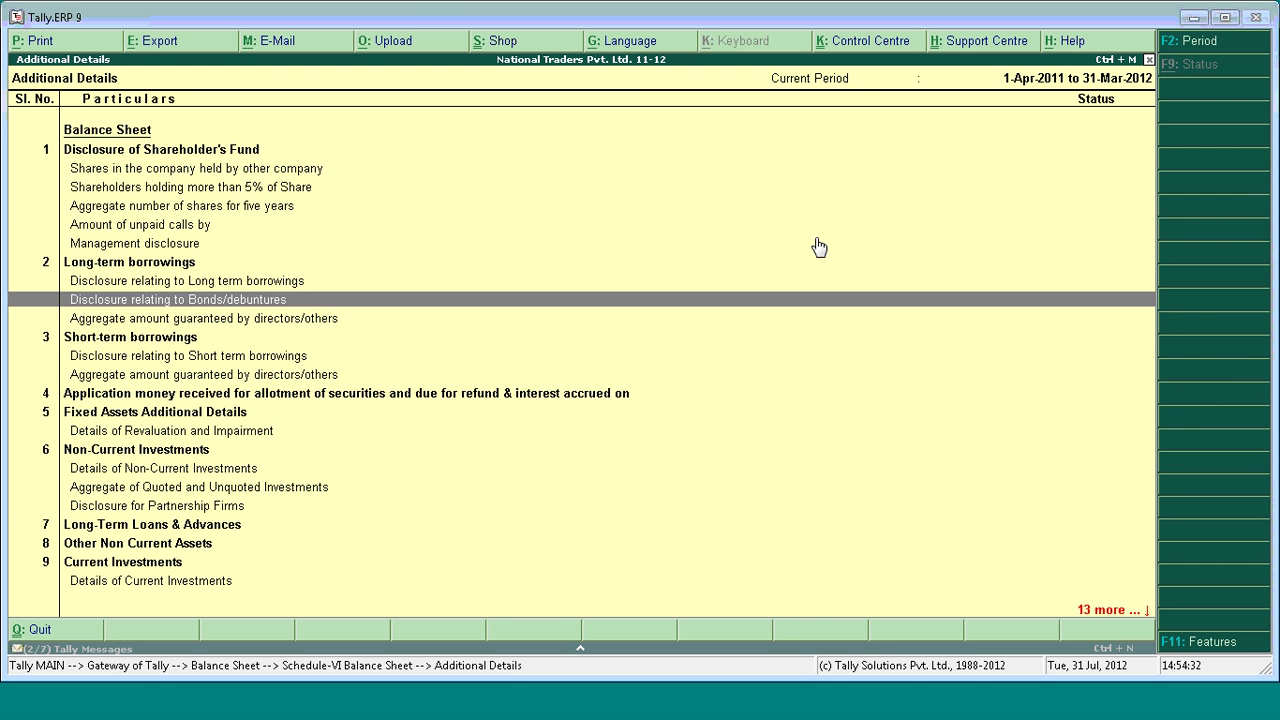
pyautogui.press('Down')
pyautogui.press('Down')
pyautogui.press('Down')
pyautogui.press('Down')
pyautogui.press('Down')
pyautogui.press('Down')
pyautogui.press('Down')
pyautogui.press('Down')
pyautogui.press('Down')
pyautogui.press('Down')
pyautogui.press('Down')
pyautogui.press('Down')
pyautogui.press('Down')
pyautogui.press('Down')
pyautogui.press('Down')
pyautogui.press('Down')
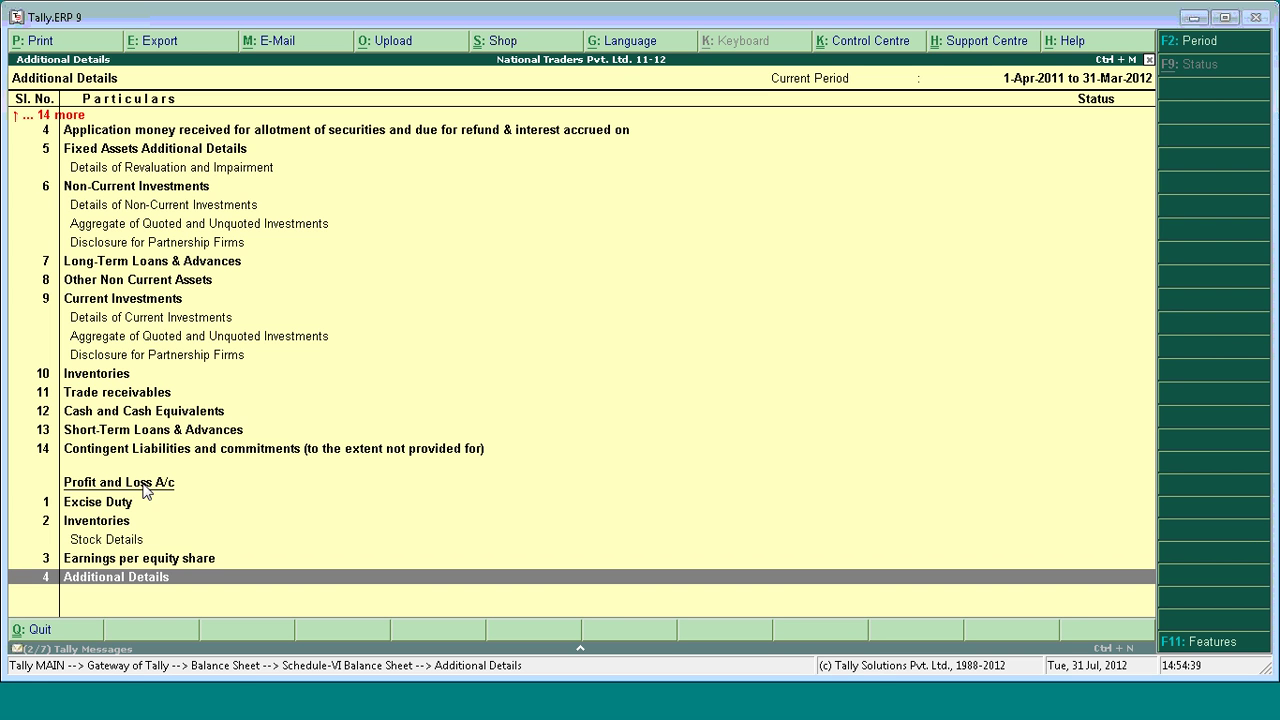
# - Open the additional details for shares in the company held by other company
pyautogui.press('Up')
pyautogui.press('Up')
pyautogui.press('Up')
pyautogui.press('Up')
pyautogui.press('Up')
pyautogui.press('Up')
pyautogui.press('Up')
pyautogui.press('Up')
pyautogui.press('Up')
pyautogui.press('Up')
pyautogui.press('Up')
pyautogui.press('Up')
pyautogui.press('Up')
pyautogui.press('Up')
pyautogui.press('Up')
pyautogui.press('Up')
pyautogui.press('Up')
pyautogui.press('Up')
pyautogui.press('Up')
pyautogui.press('Up')
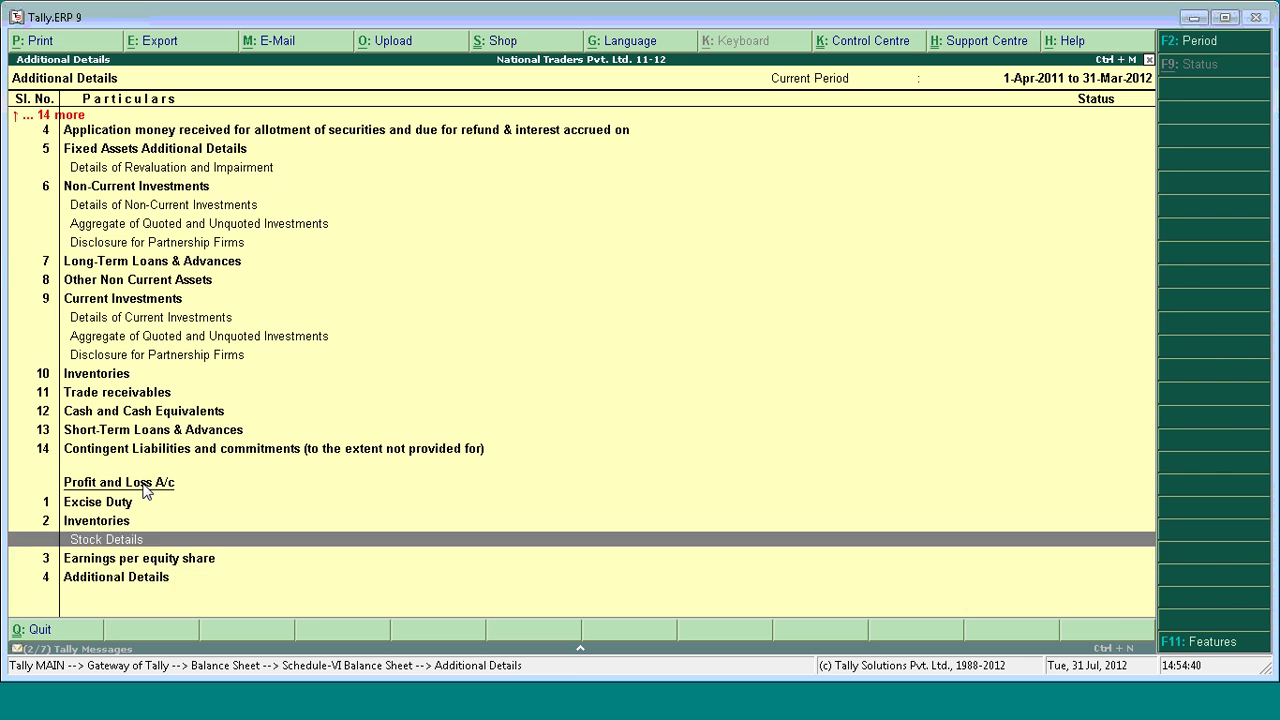
pyautogui.press('Return')
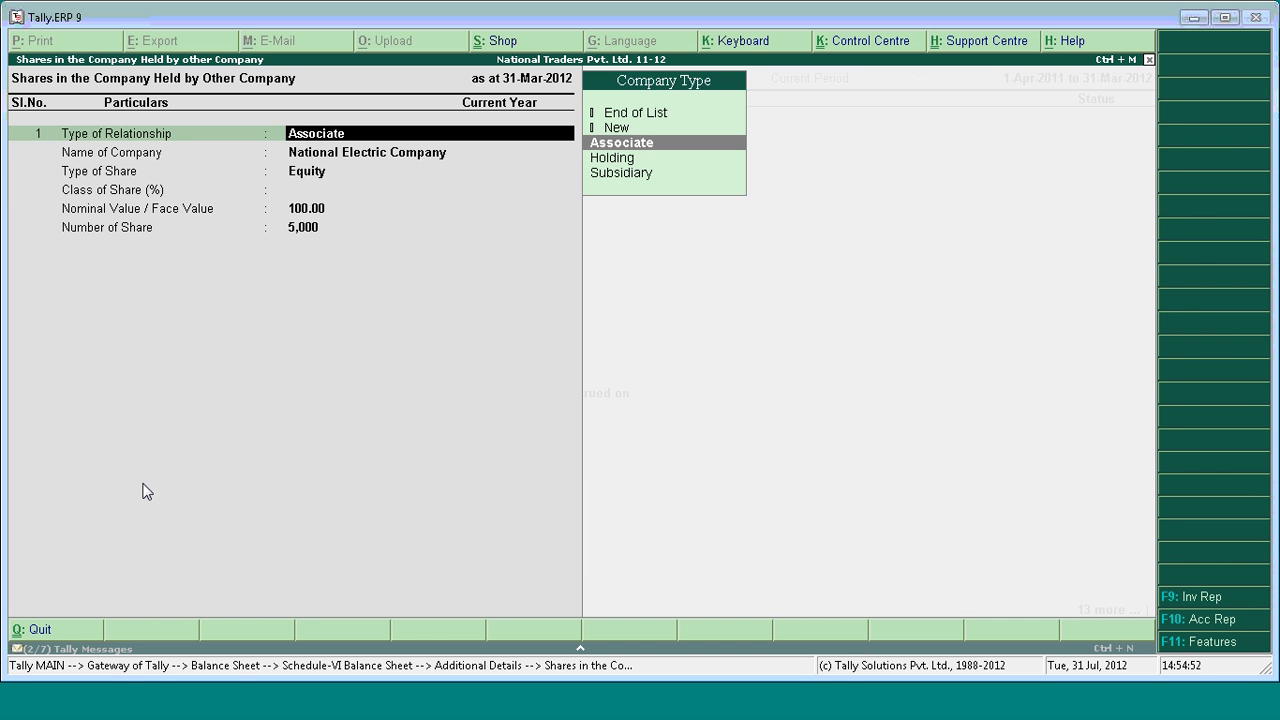
# - Set the class of share to 3 % for National Electric Company, keeping Associate as relationship and Equity as share type
pyautogui.press('Return')
pyautogui.press('Return')
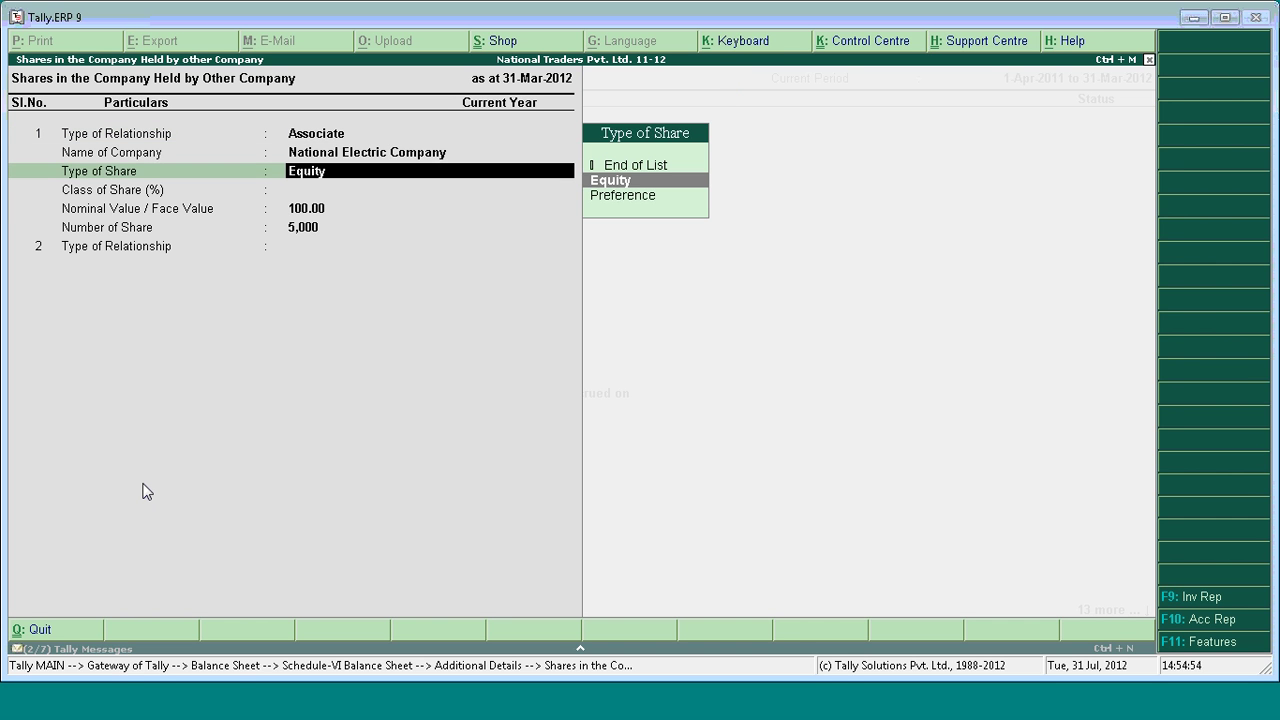
pyautogui.press('Return')
pyautogui.write('45%')
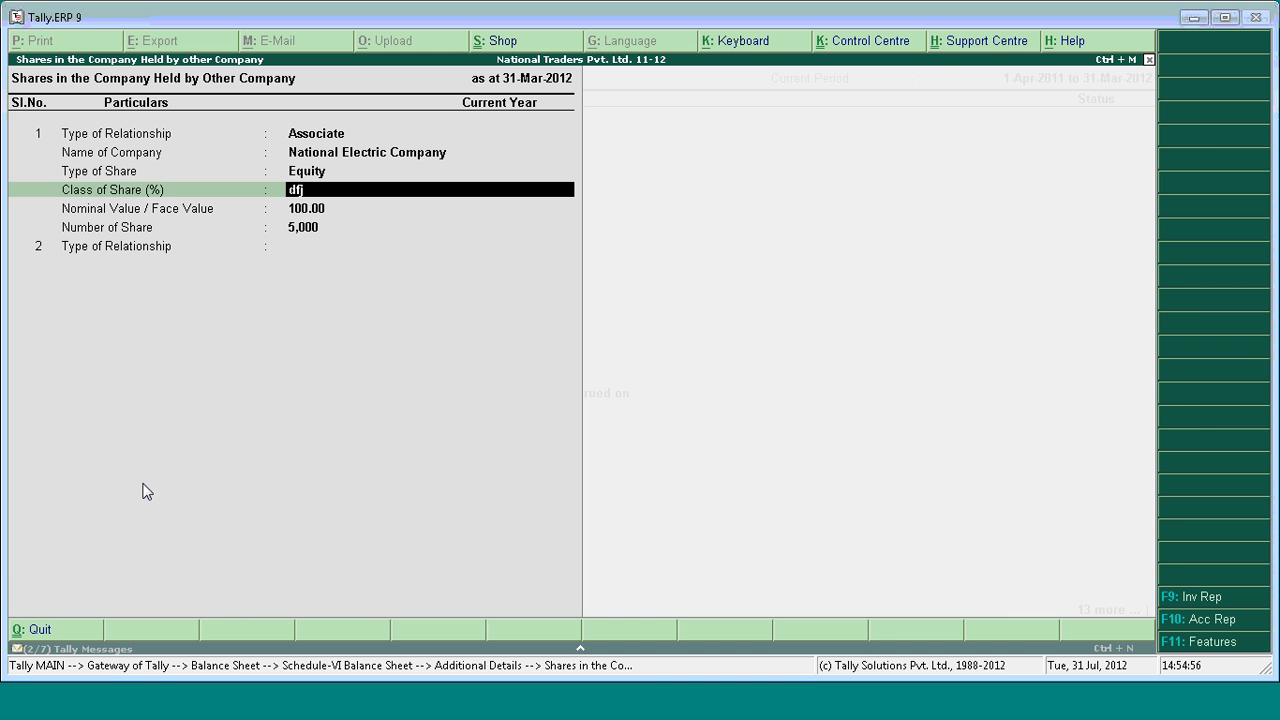
pyautogui.press('BackSpace')
pyautogui.press('BackSpace')
pyautogui.press('BackSpace')
pyautogui.write('3')
pyautogui.press('Return')
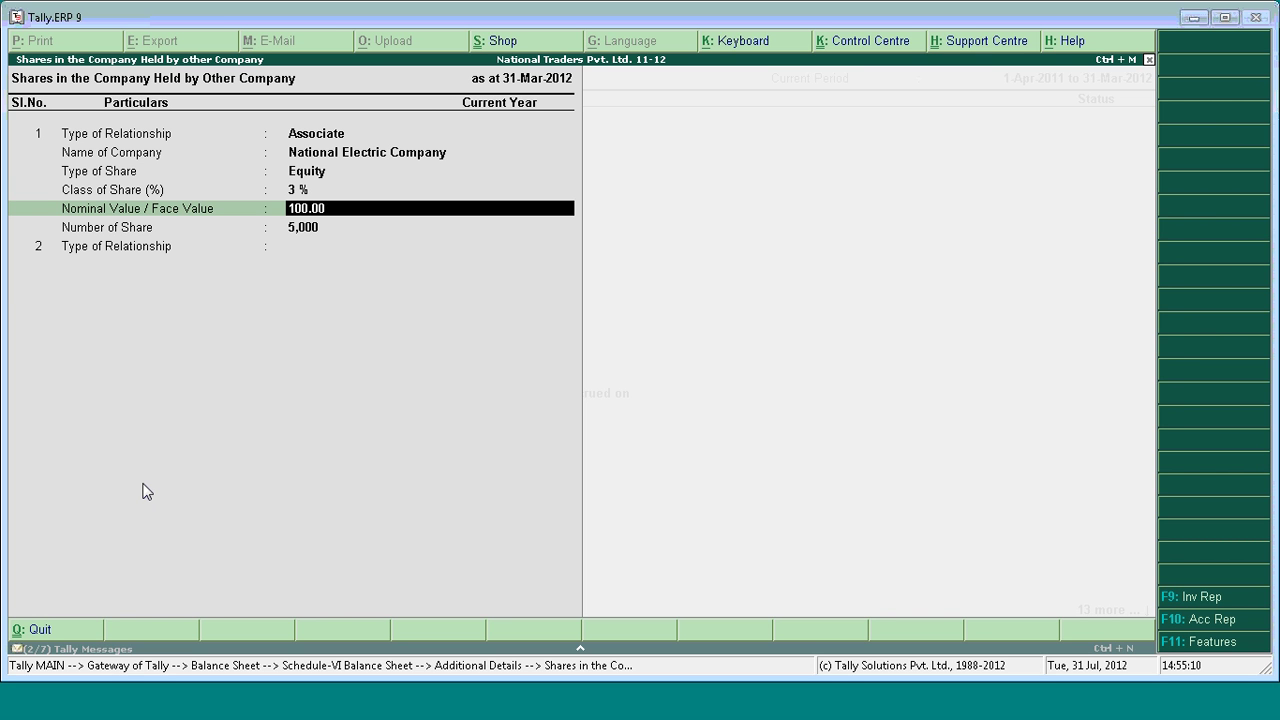
# - Clear the number of shares, discard the form's changes and return to the Schedule-VI Balance Sheet
pyautogui.press('Return')
pyautogui.press('BackSpace')
pyautogui.press('Escape')
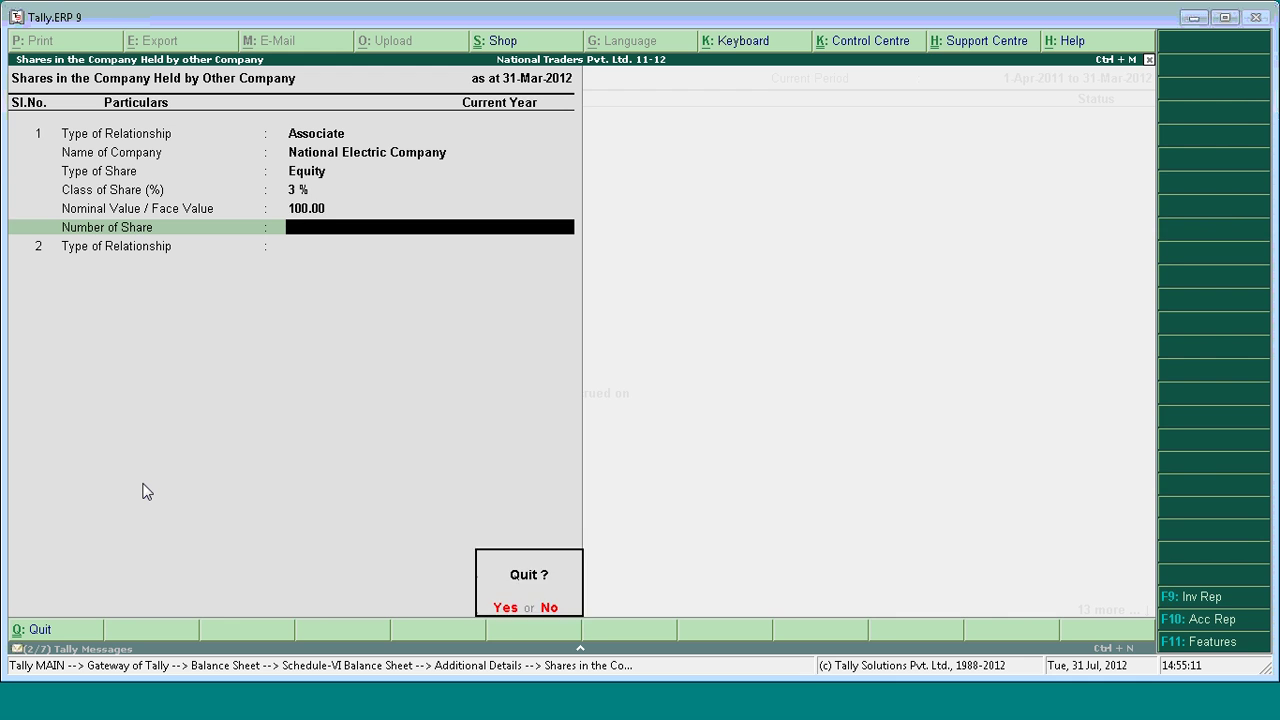
pyautogui.press('Escape')
pyautogui.press('Escape')
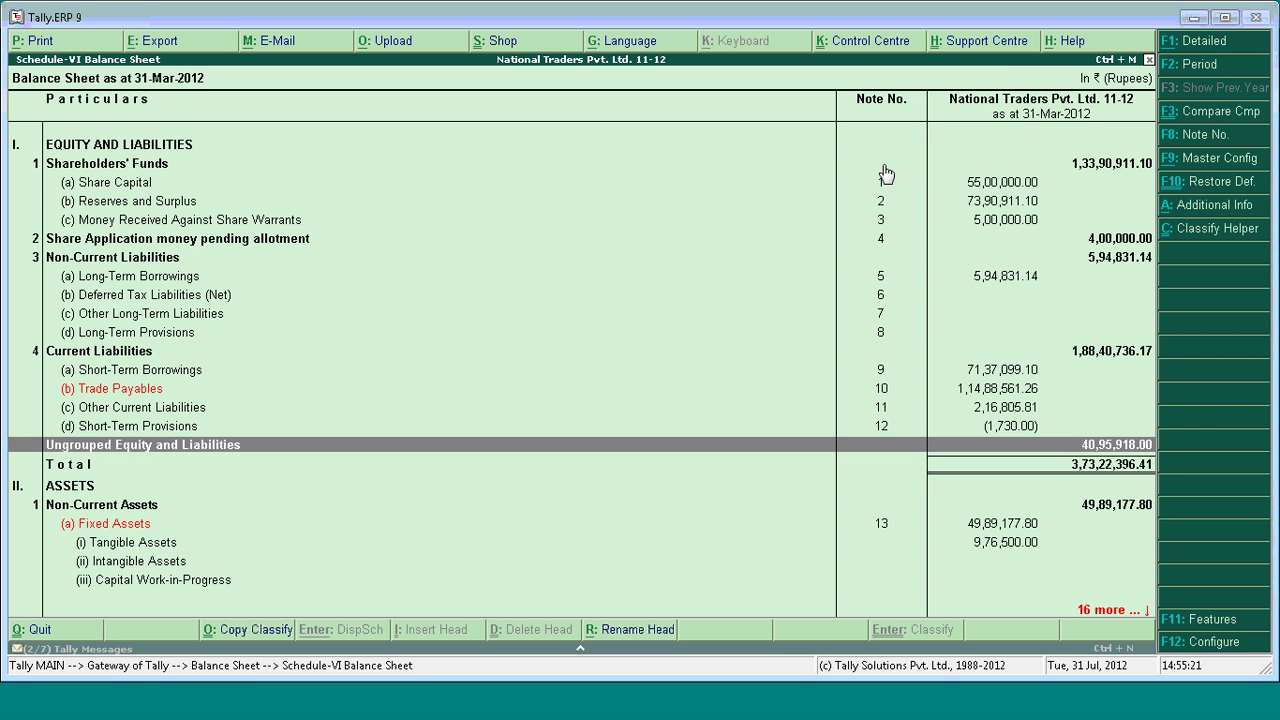
# - Leave the balance sheet reports and open the Schedule-VI Profit and Loss A/c
pyautogui.press('Escape')
pyautogui.press('Escape')
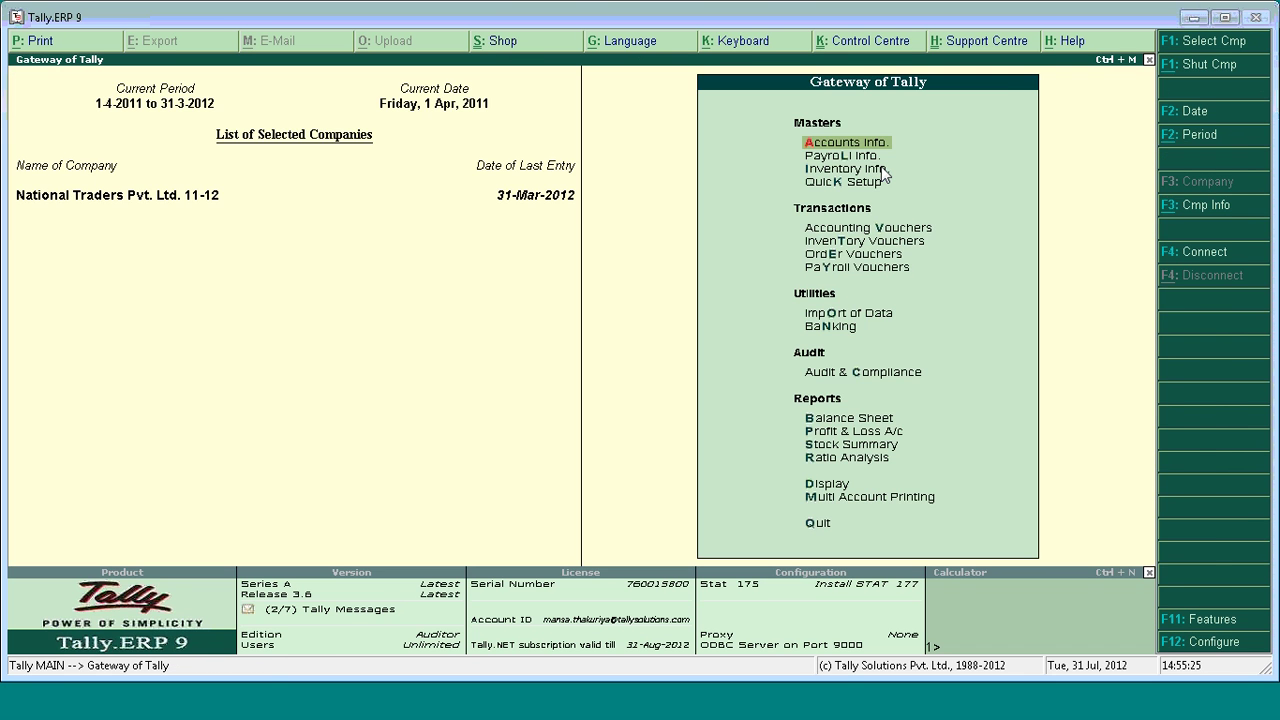
pyautogui.press('p')
pyautogui.hotkey('ctrl', 's')
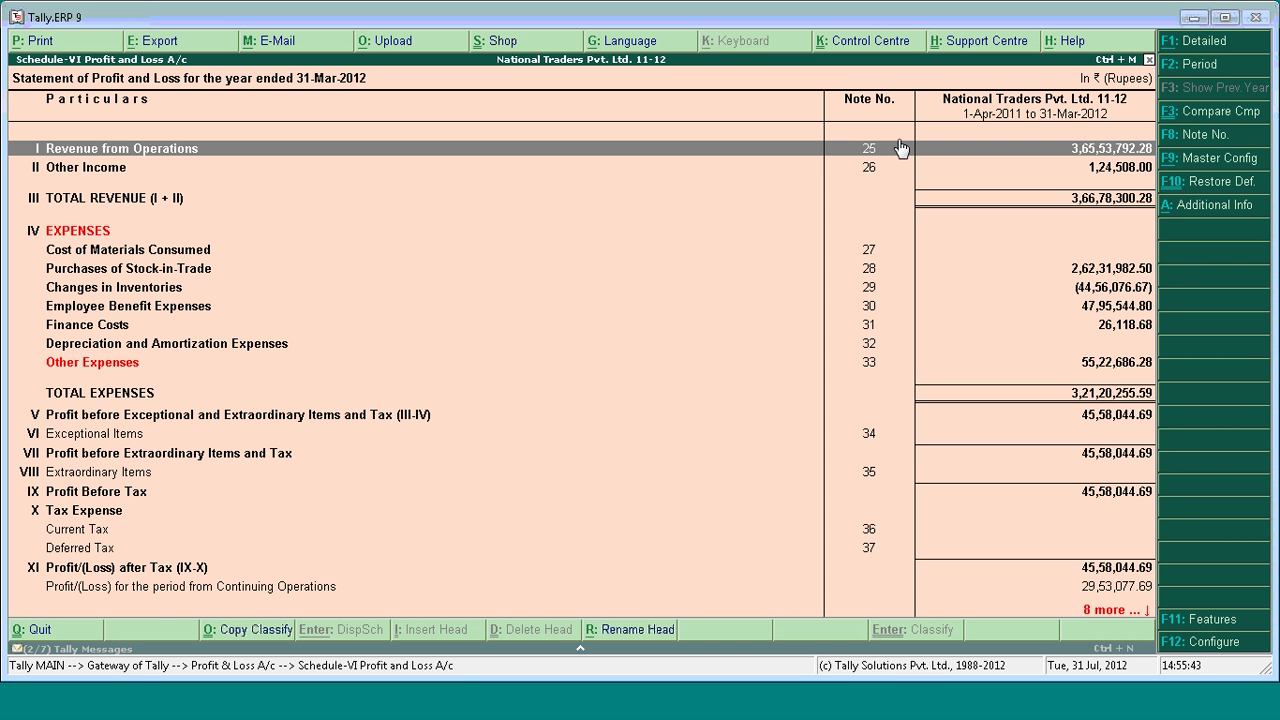
# - In the Note Number Configuration, set the note number of Revenue From Operations to 1A and Other Income to Vii
pyautogui.click(1222, 140)
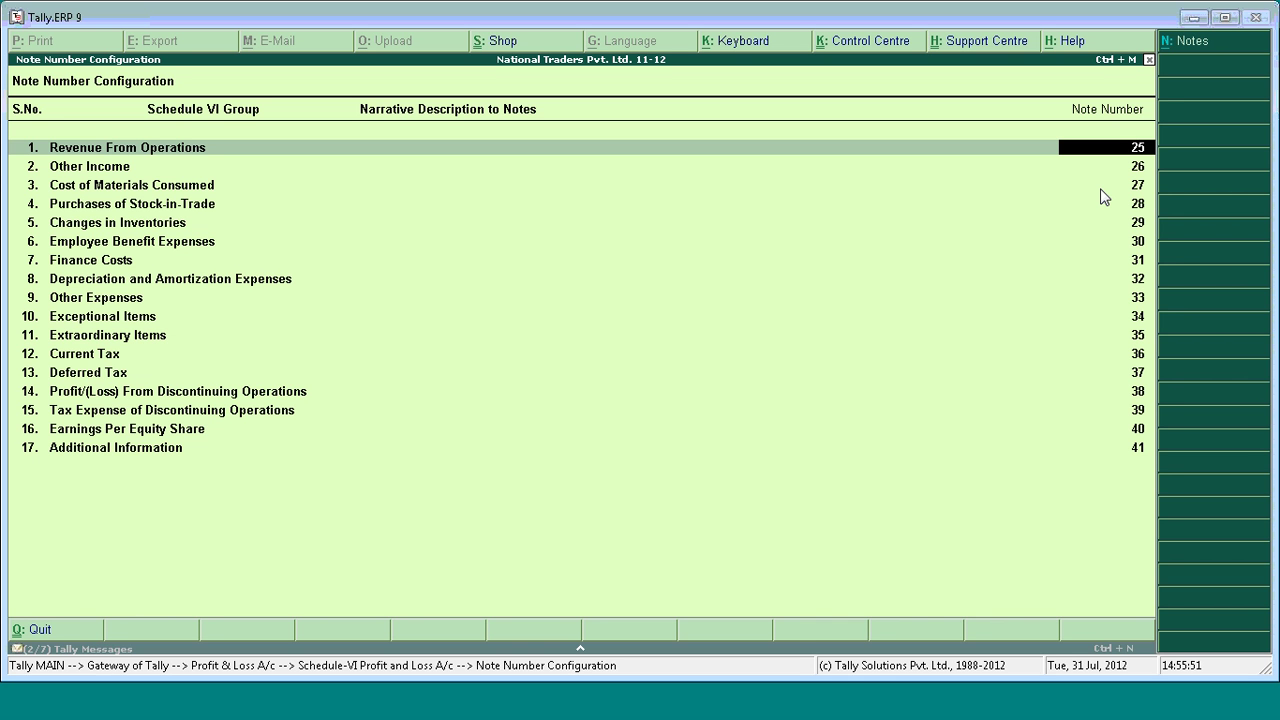
pyautogui.write('1A')
pyautogui.press('Return')
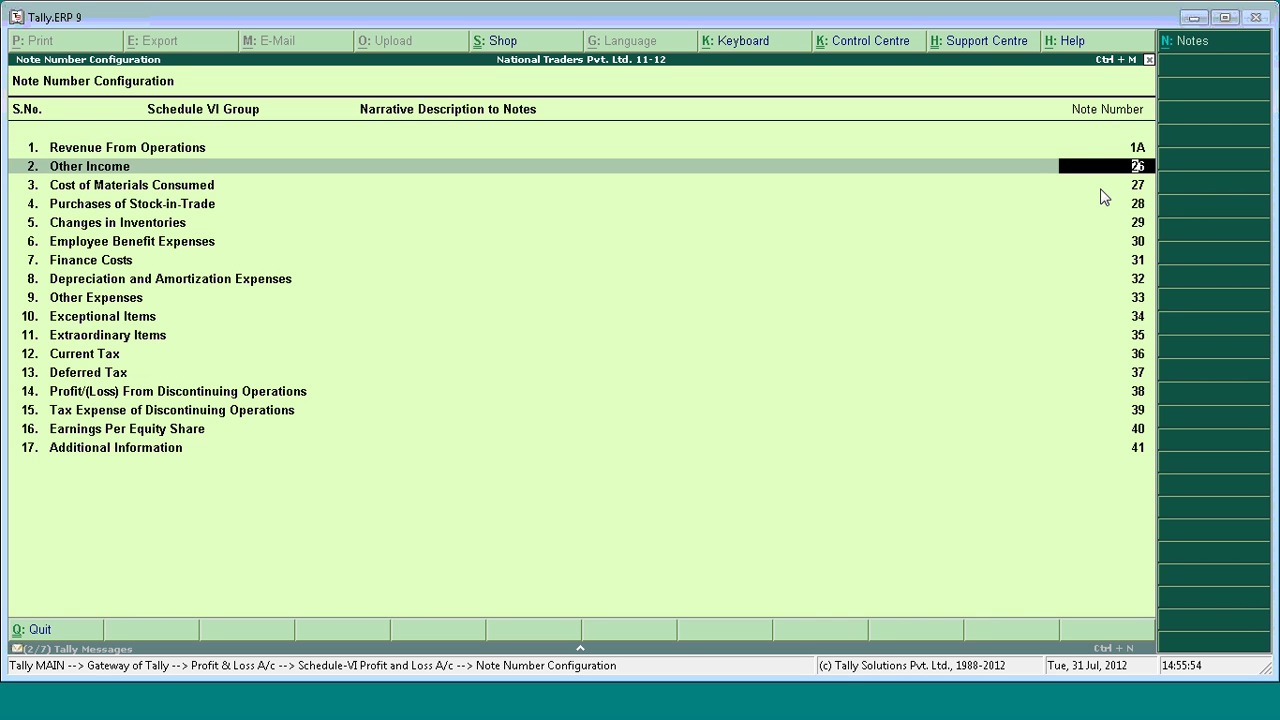
pyautogui.write('Vii')
pyautogui.press('Return')
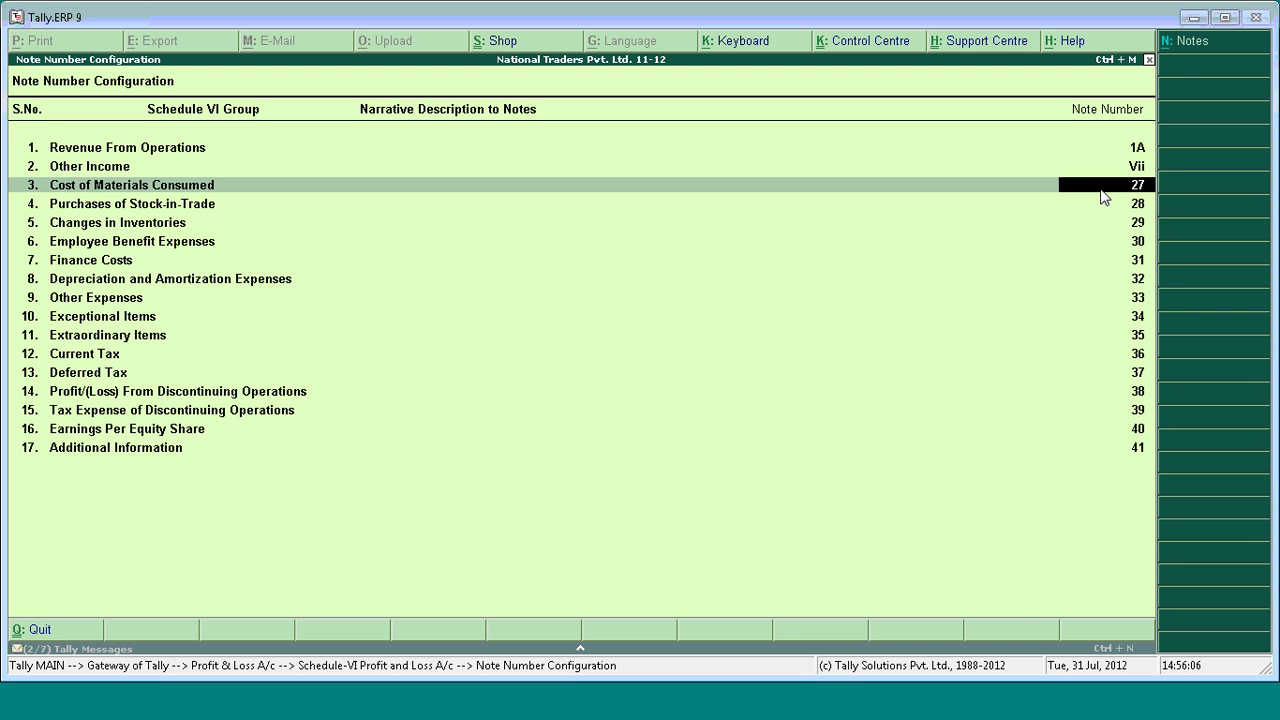
# - Try a sample narrative description for Cost of Materials Consumed, starting with "lkfjewkk", clear the text and close the note
pyautogui.click(1198, 47)
pyautogui.write('lkfjewkk')
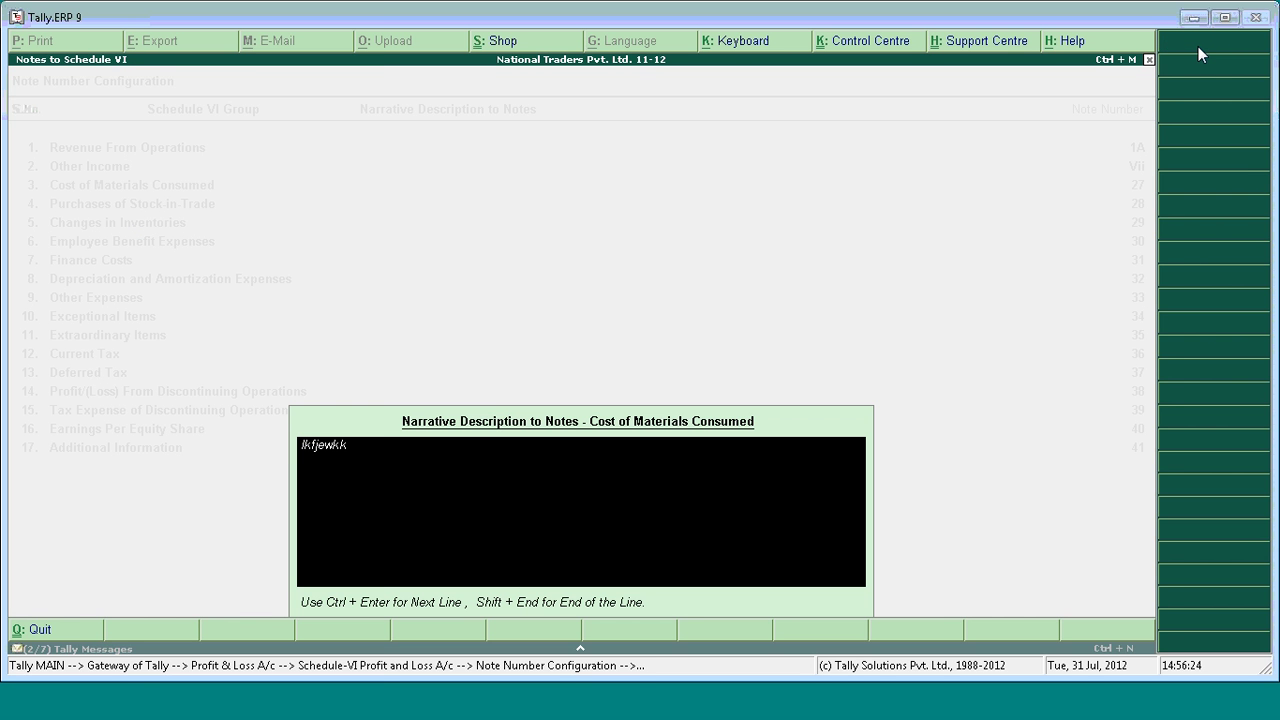
pyautogui.click(86, 626)
pyautogui.write('fdkndnfls')
pyautogui.press('BackSpace')
pyautogui.press('BackSpace')
pyautogui.press('BackSpace')
pyautogui.press('BackSpace')
pyautogui.press('BackSpace')
pyautogui.press('BackSpace')
pyautogui.press('BackSpace')
pyautogui.press('BackSpace')
pyautogui.press('BackSpace')
pyautogui.press('BackSpace')
pyautogui.press('BackSpace')
pyautogui.press('BackSpace')
pyautogui.press('BackSpace')
pyautogui.press('BackSpace')
pyautogui.press('BackSpace')
pyautogui.press('BackSpace')
pyautogui.press('BackSpace')
pyautogui.press('Return')
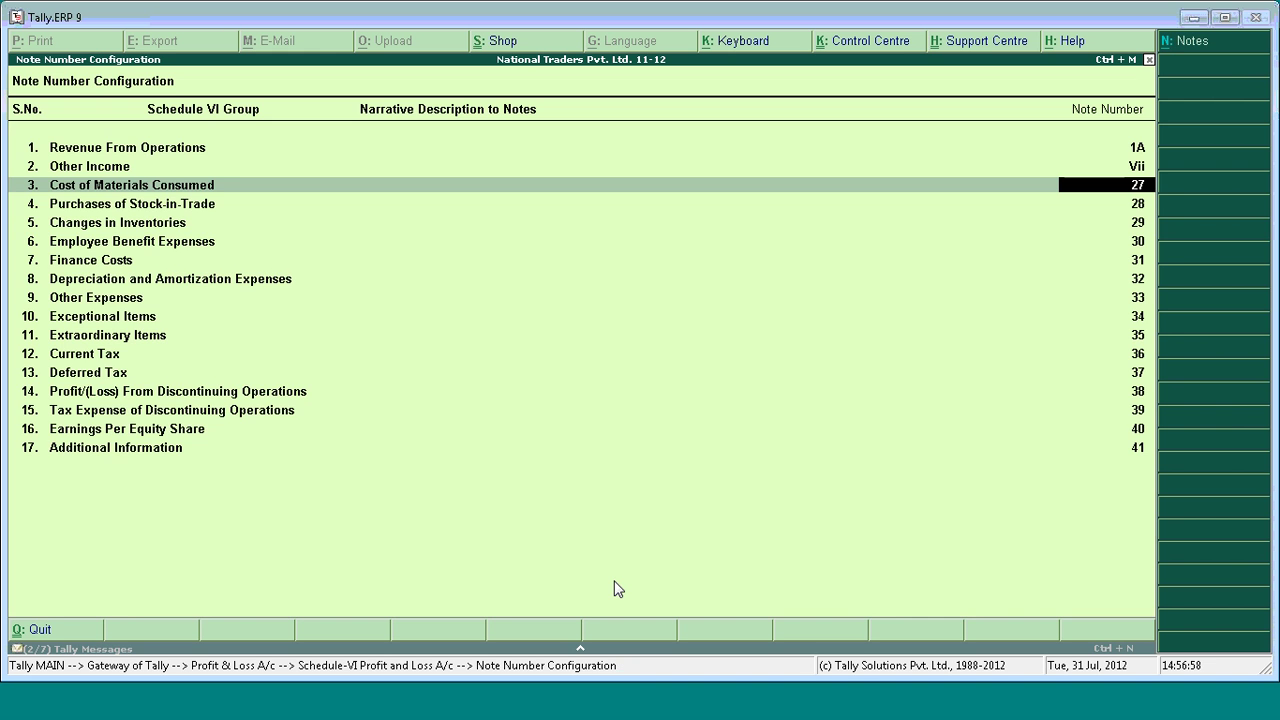
# - Discard the note number changes and return to the Schedule-VI Profit and Loss A/c
pyautogui.press('BackSpace')
pyautogui.press('BackSpace')
pyautogui.press('Escape')
pyautogui.press('Return')
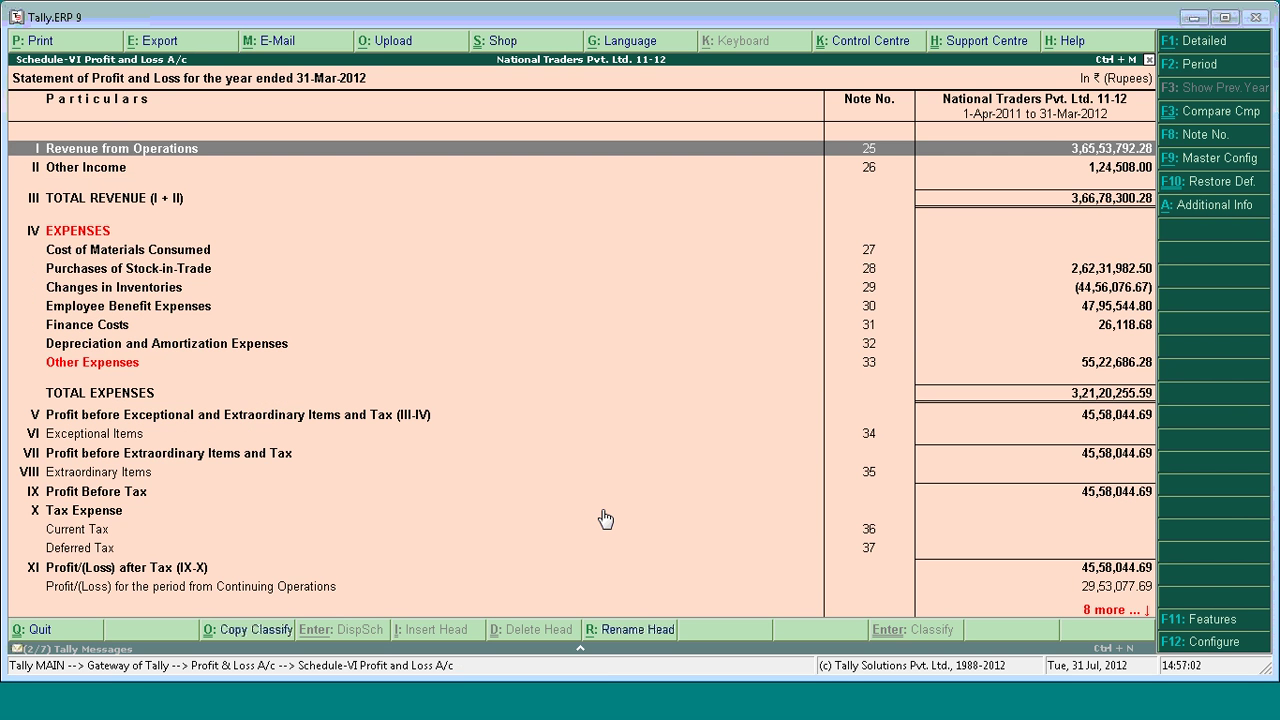
# - Add the narrative note "fdlkjmsdklflsdk" to the Revenue from Operations note summary and return to the profit and loss statement
pyautogui.press('Return')
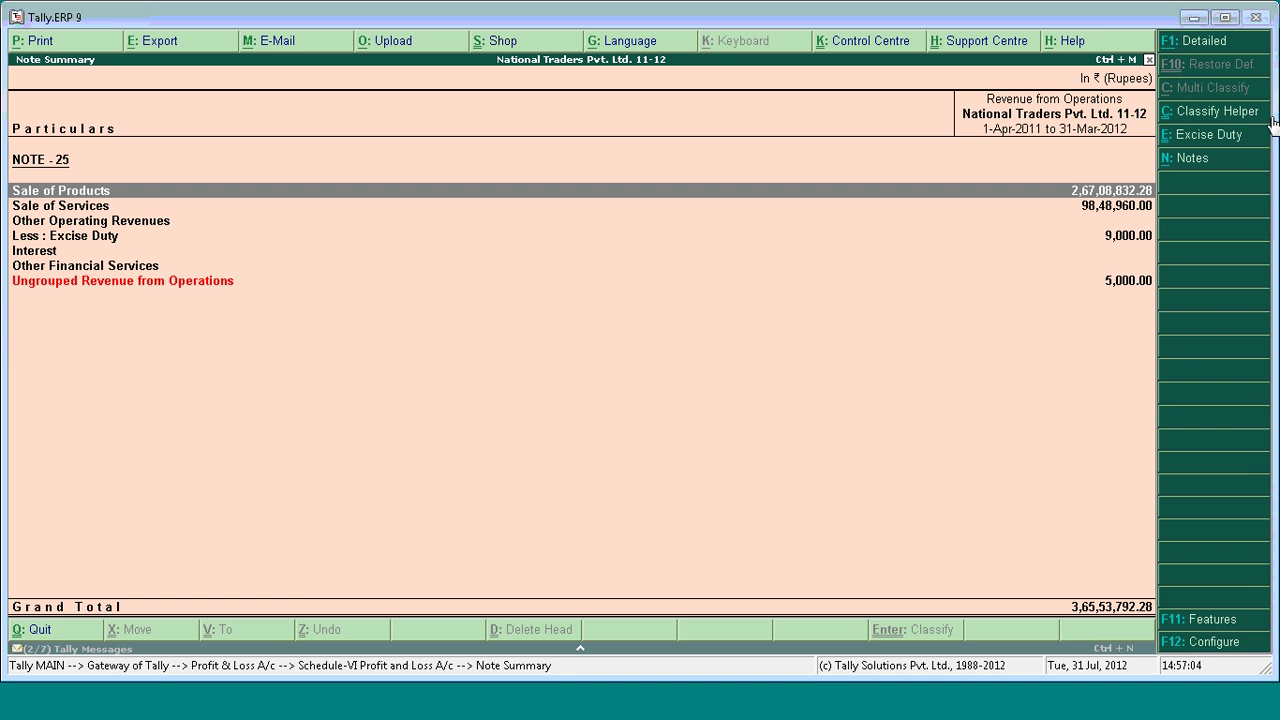
pyautogui.click(1185, 160)
pyautogui.write('fdlkjmsdkflsdk')
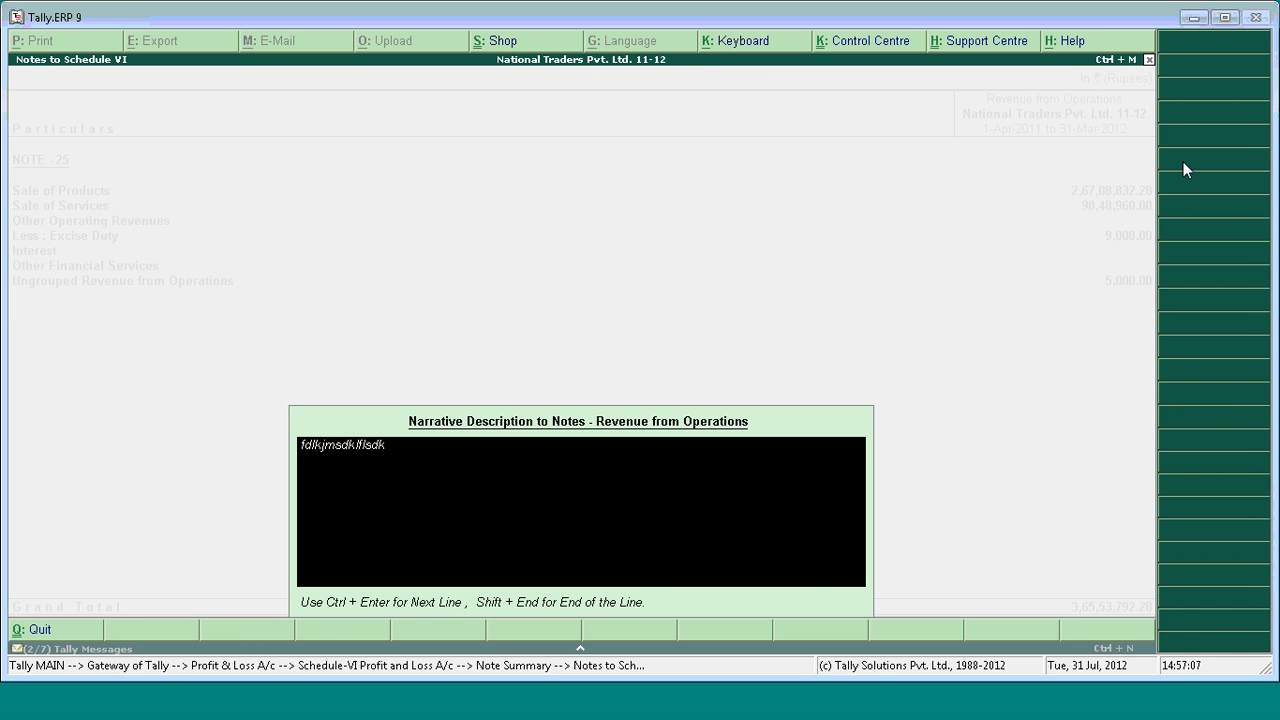
pyautogui.press('Return')
pyautogui.press('Return')
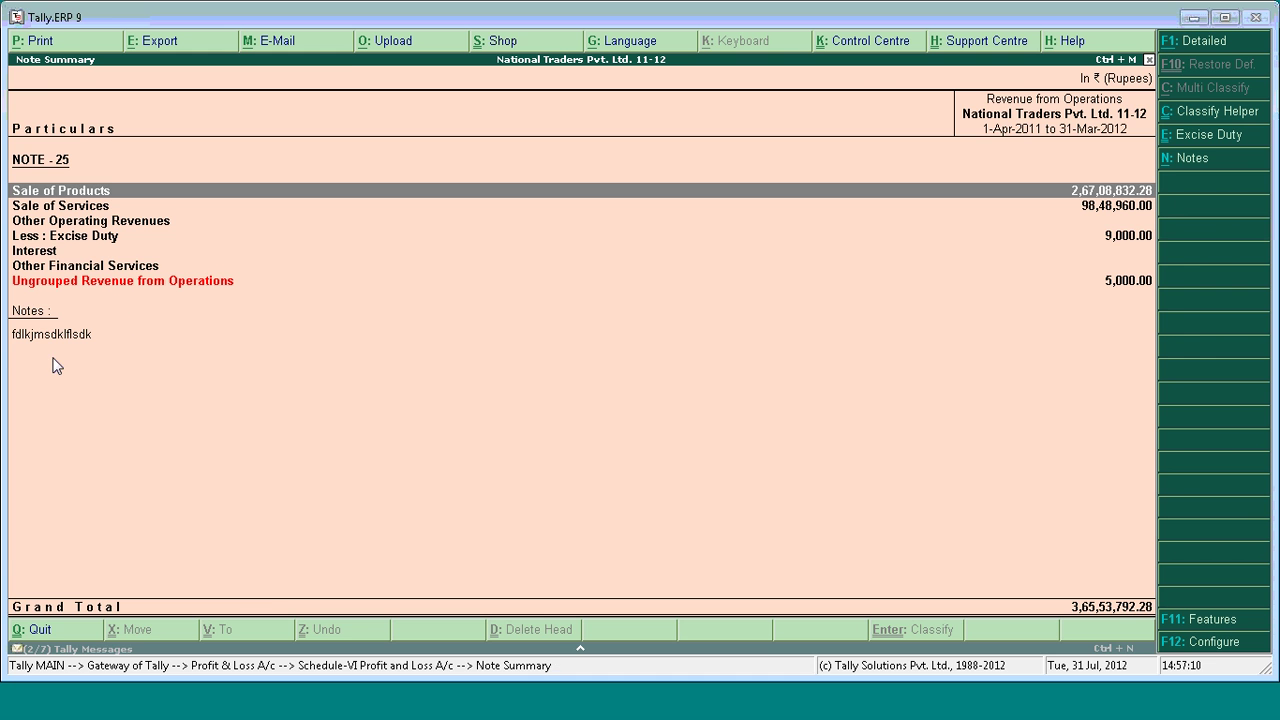
pyautogui.press('Escape')
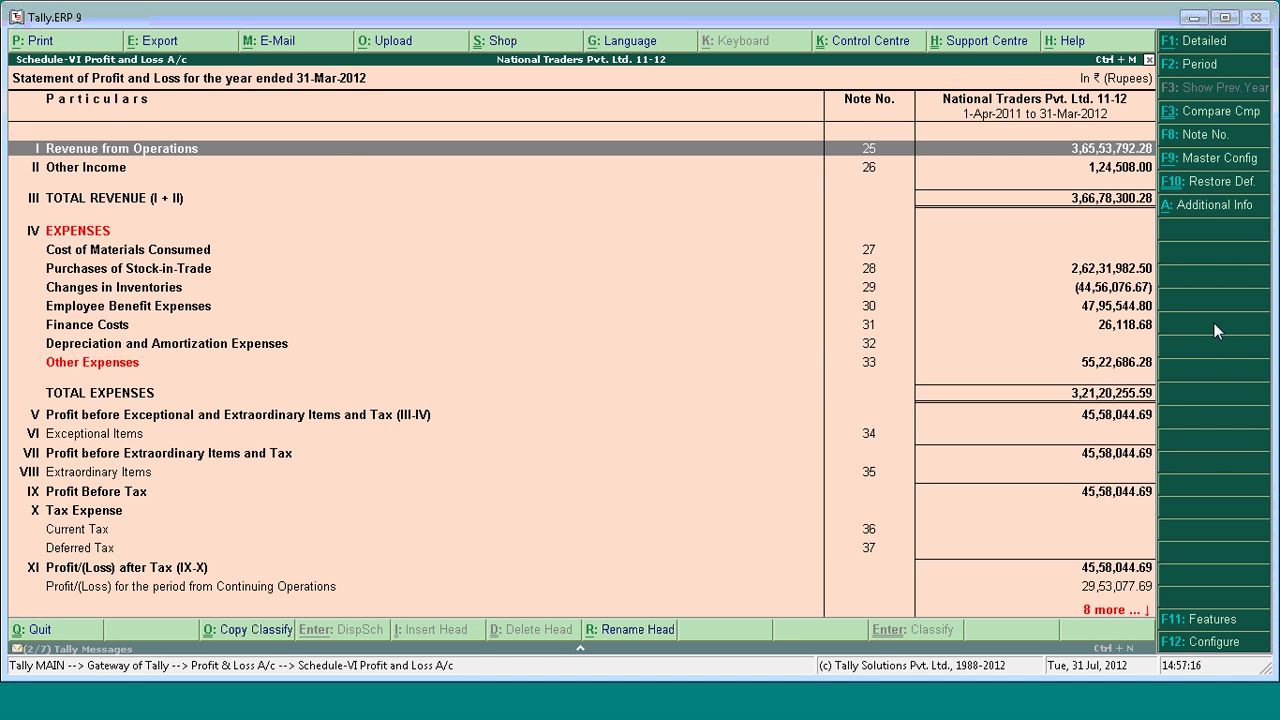
# - Compare the Schedule-VI Profit and Loss A/c with the company National Traders Pvt. Ltd. 10-11
pyautogui.click(1204, 117)
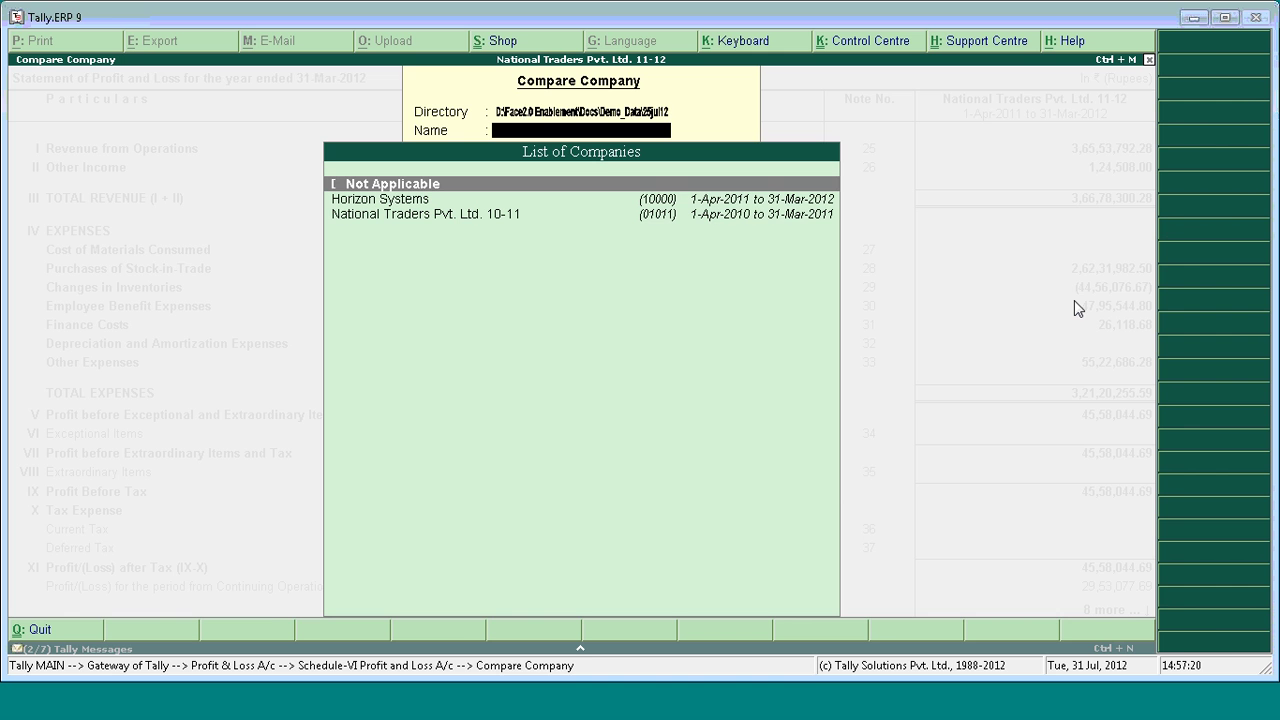
pyautogui.press('Escape')
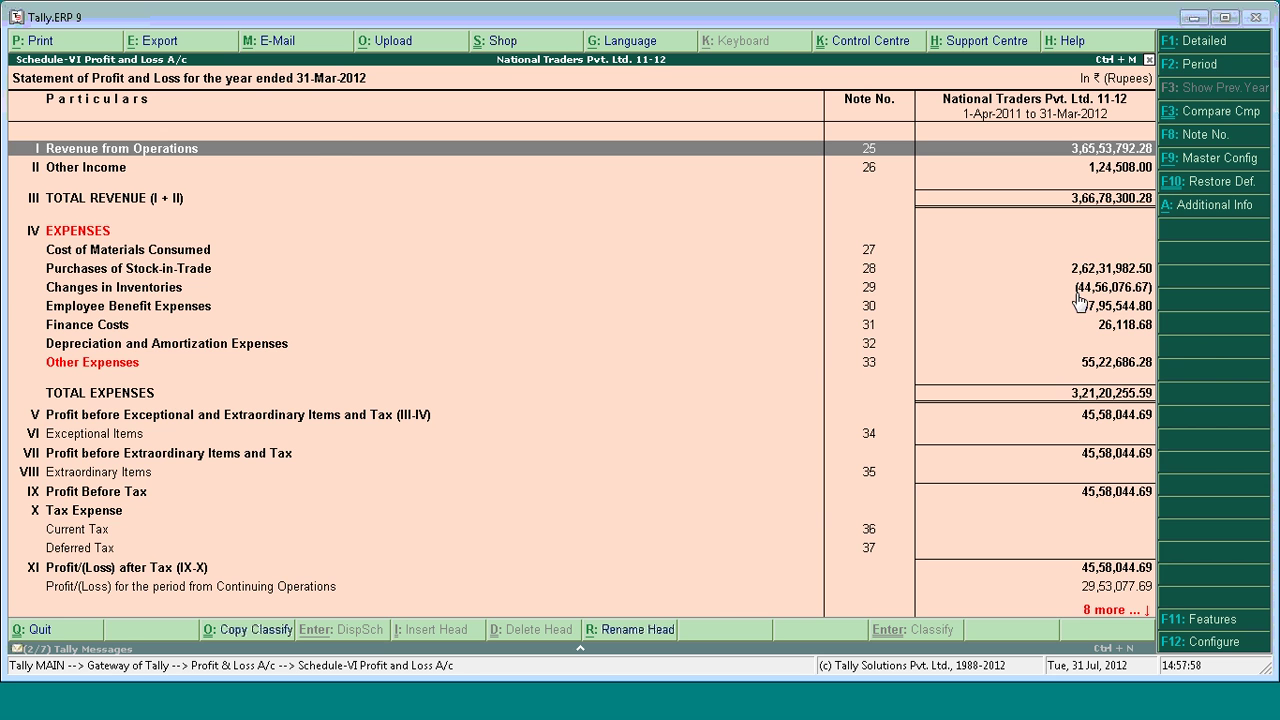
pyautogui.click(1209, 118)
pyautogui.press('Down')
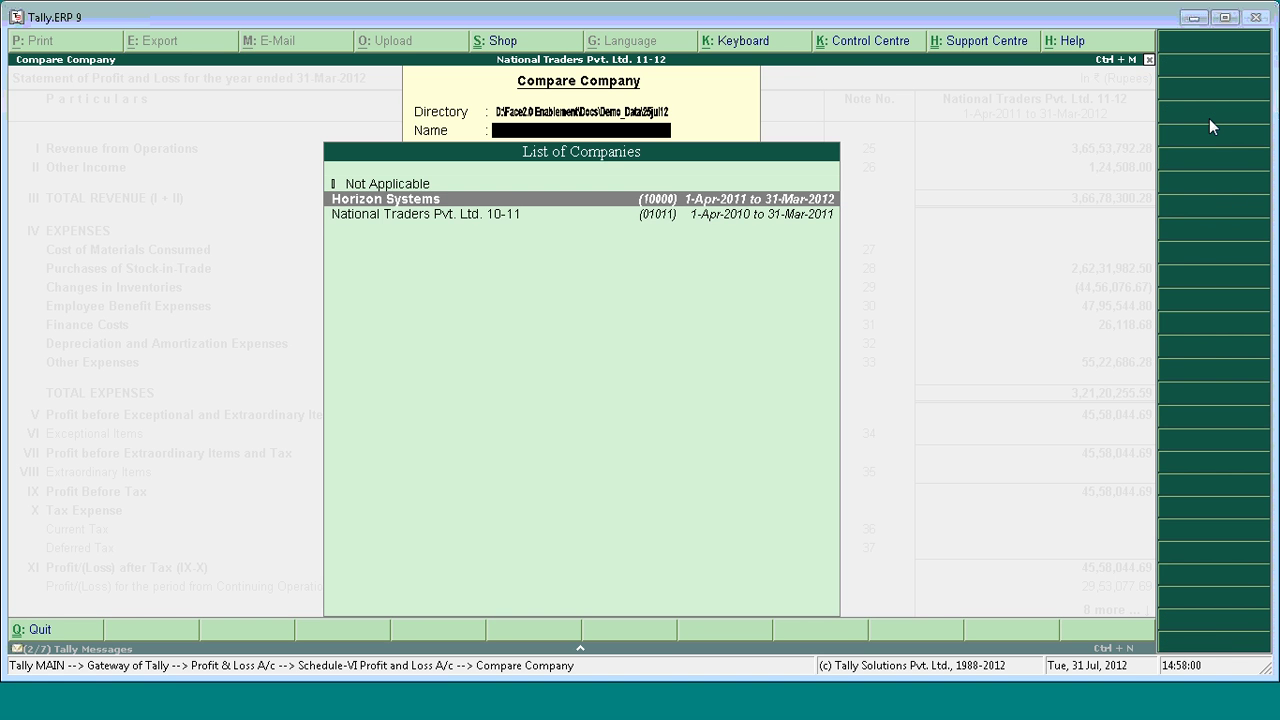
pyautogui.press('Down')
pyautogui.press('Return')
pyautogui.press('Return')
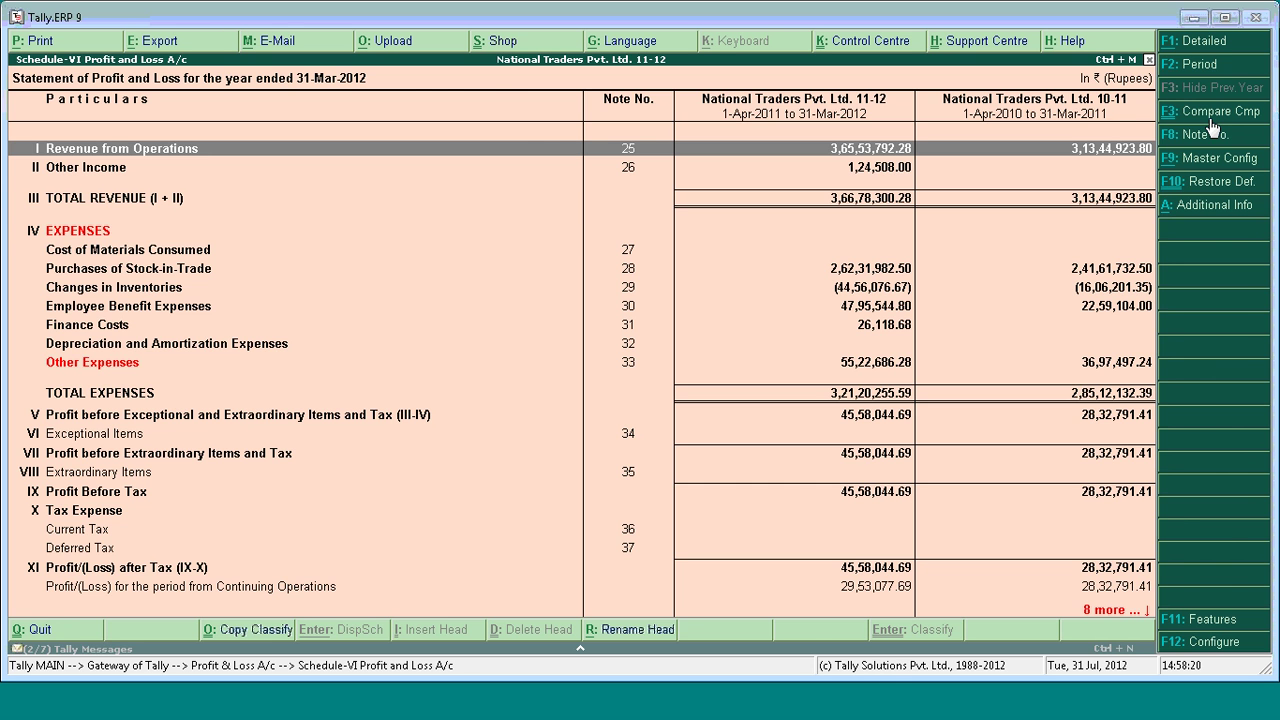
# - Return to the Gateway of Tally and open the Schedule-VI Profit and Loss A/c of National Traders Pvt. Ltd. 10-11
pyautogui.press('Escape')
pyautogui.press('Escape')
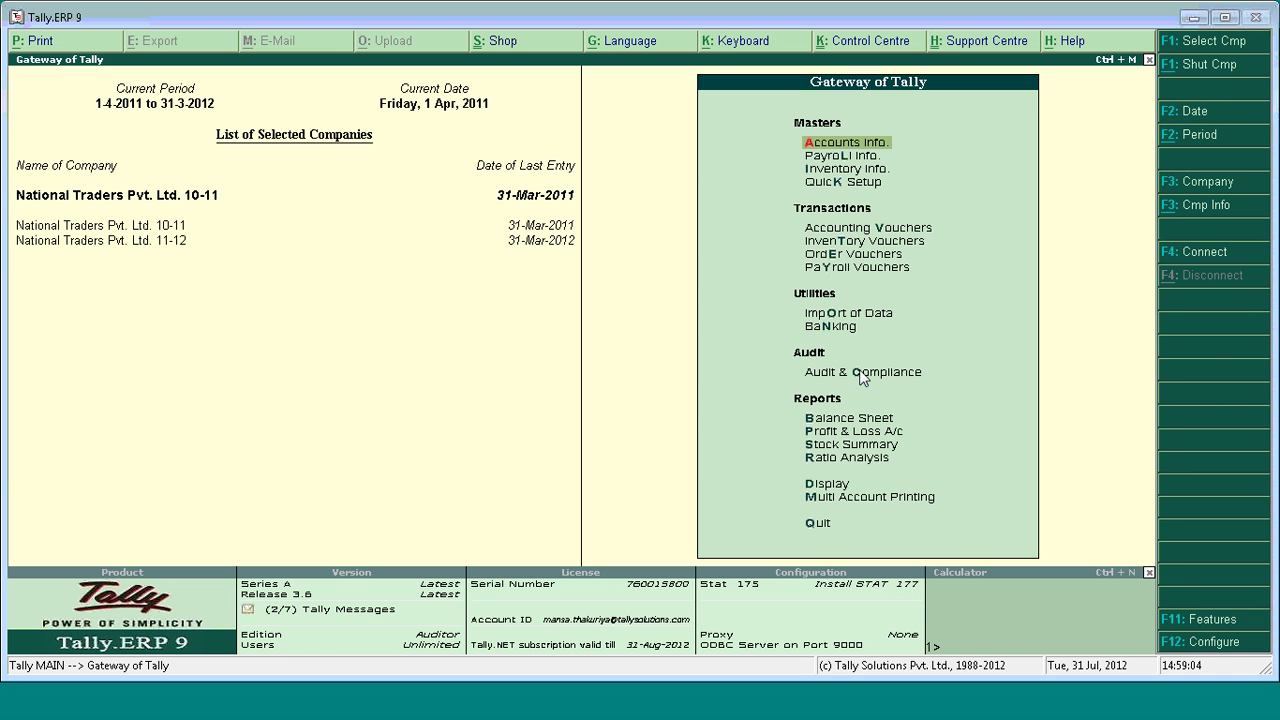
pyautogui.press('p')
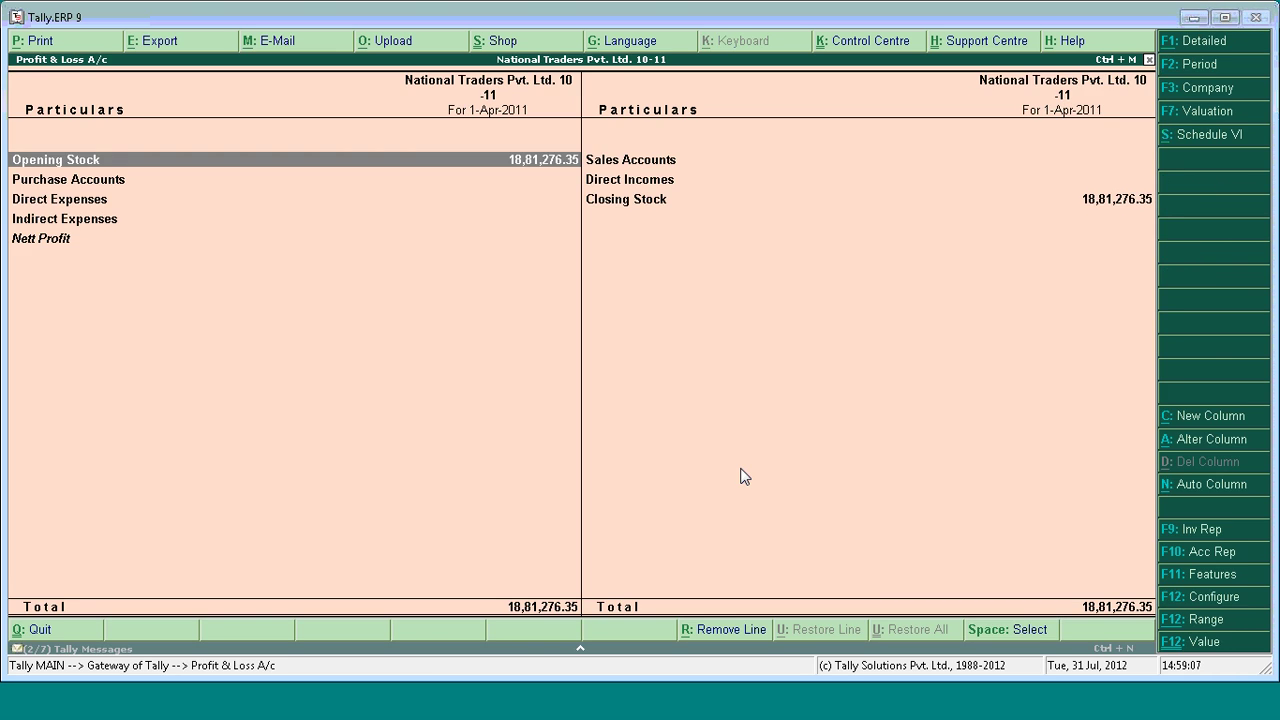
pyautogui.hotkey('alt', 's')
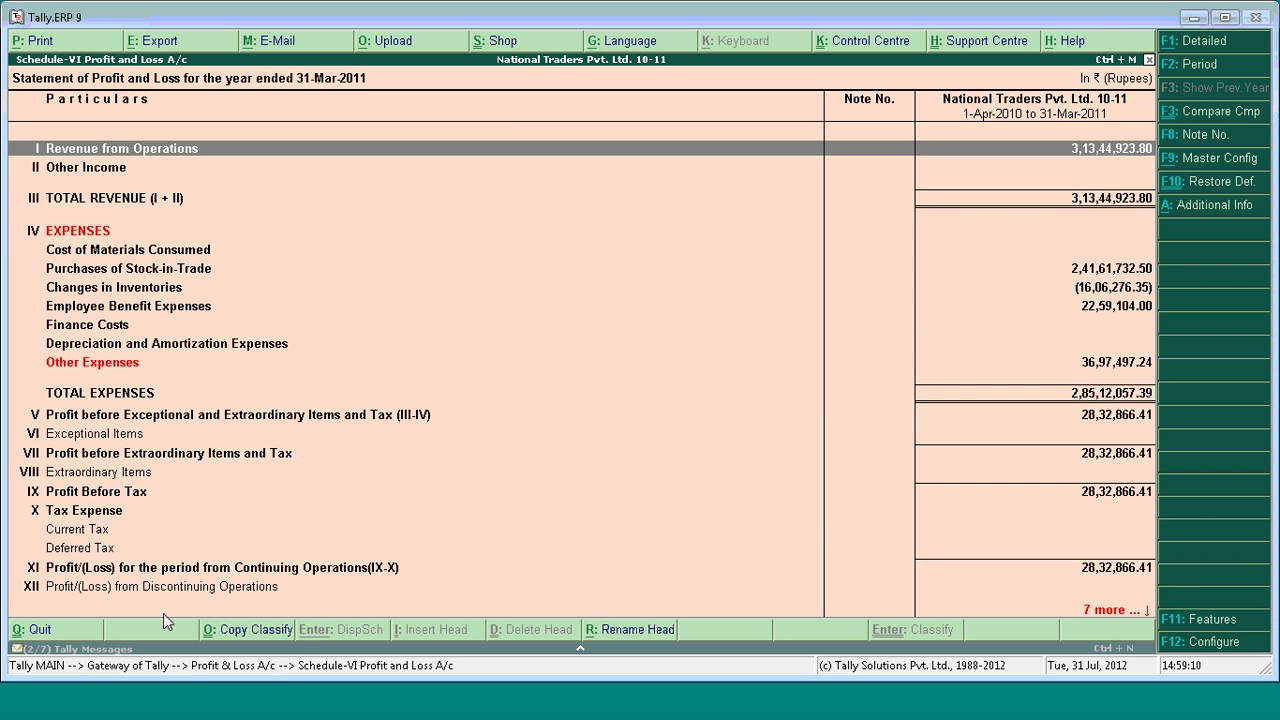
# - Copy the Schedule VI classification from company National Traders Pvt. Ltd. 11-12 for the financial year 2011 - 2012
pyautogui.click(222, 637)
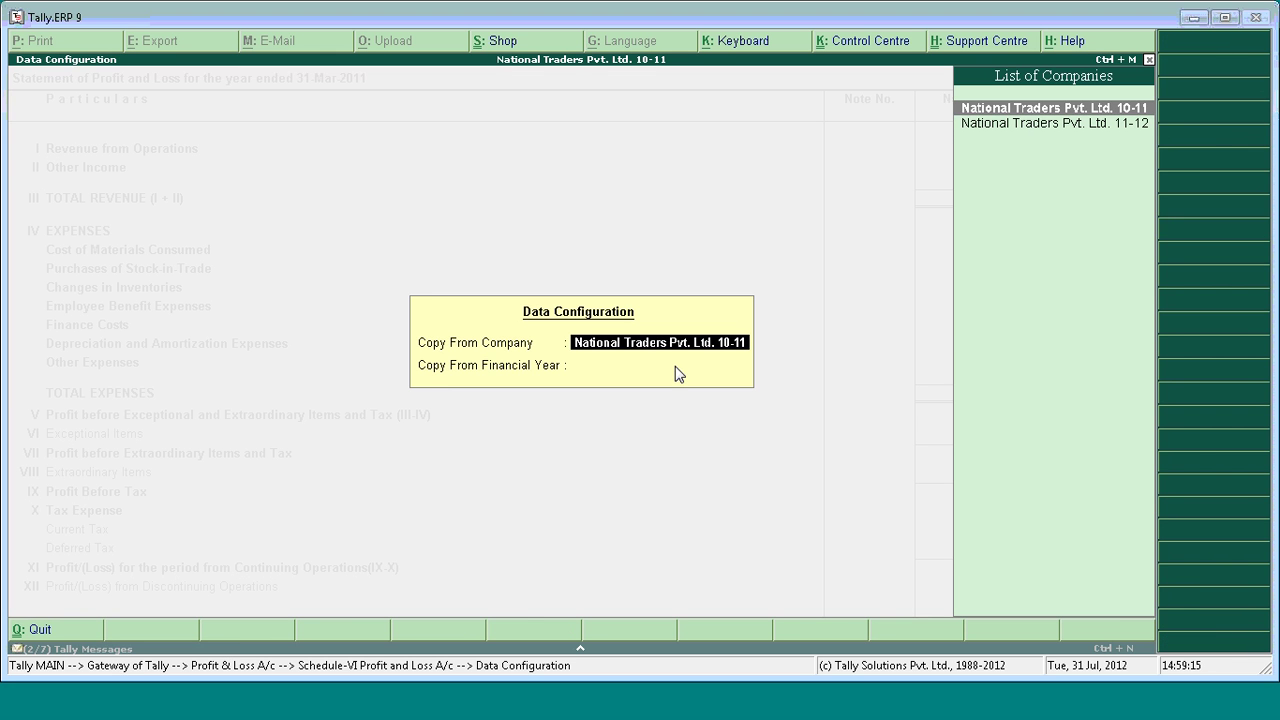
pyautogui.press('Down')
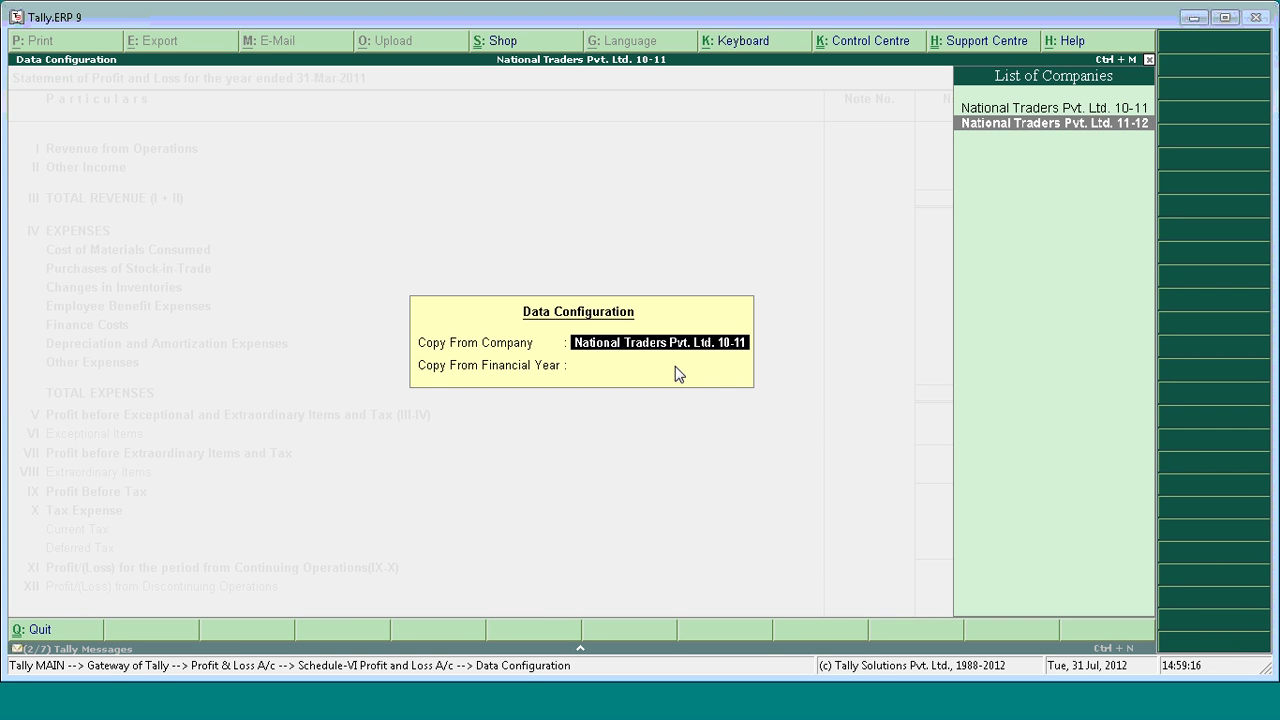
pyautogui.press('Return')
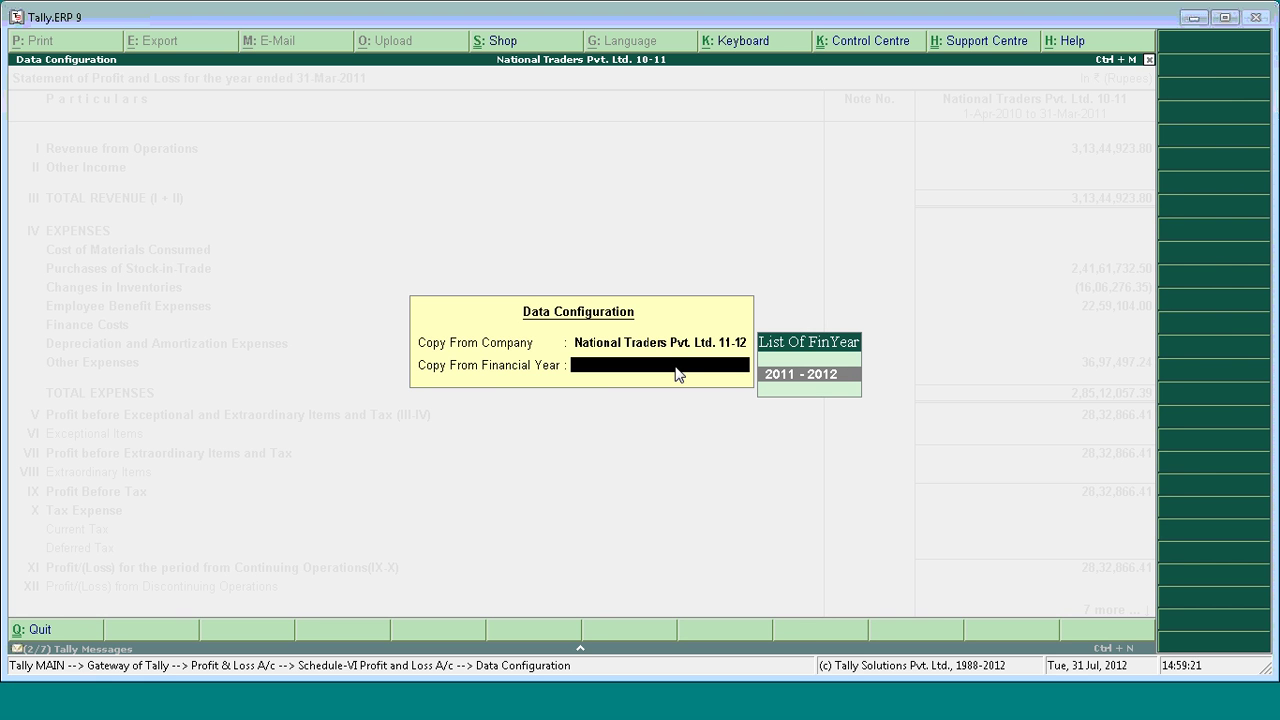
pyautogui.press('Return')
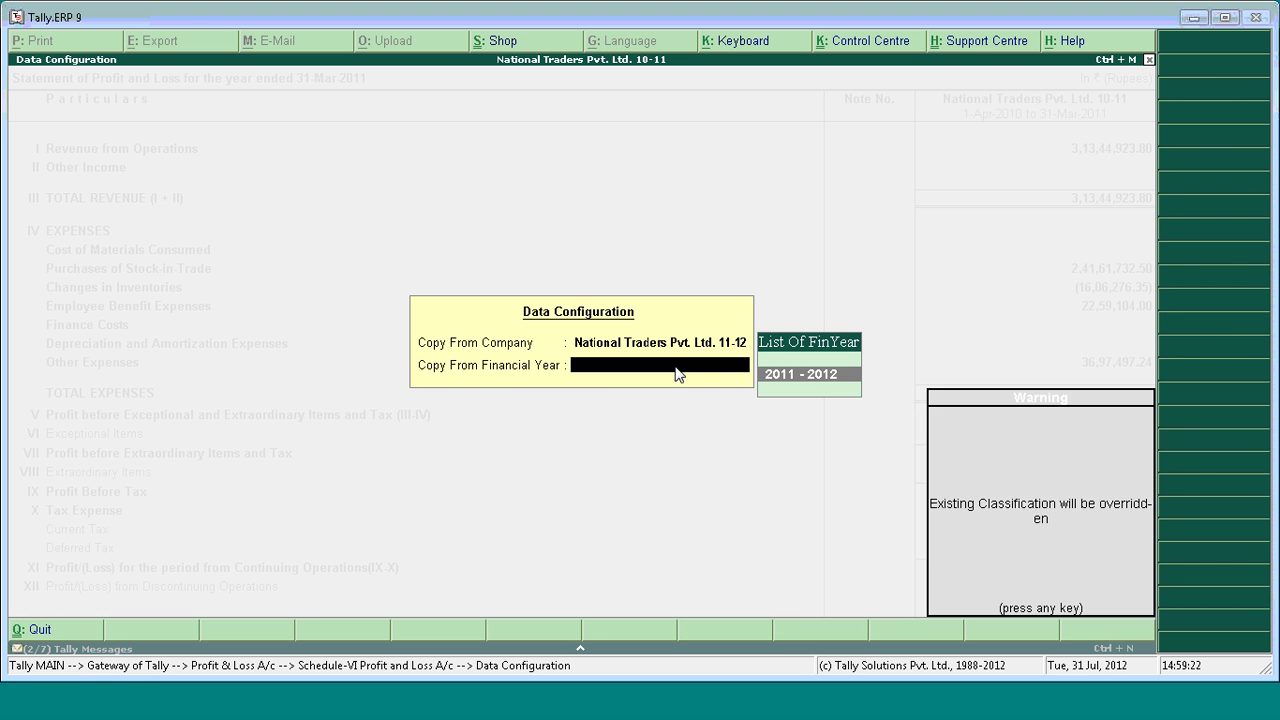
pyautogui.press('Return')
pyautogui.press('Return')
pyautogui.press('Return')
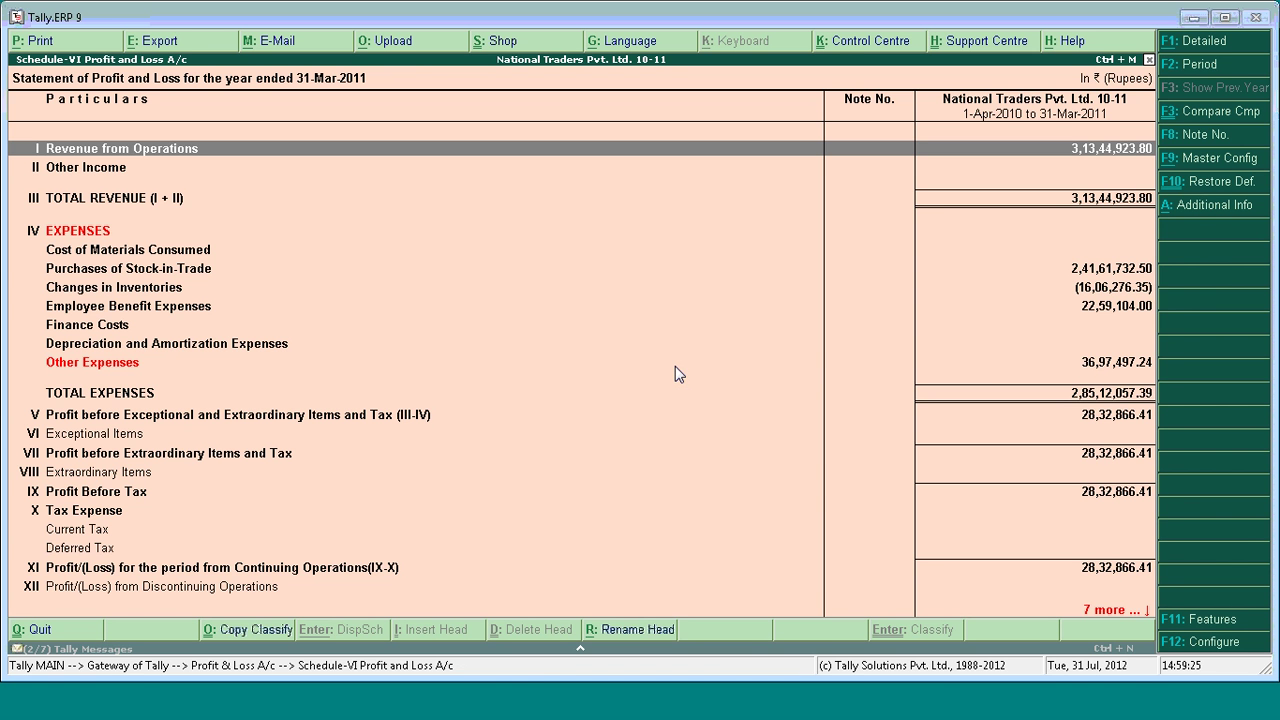
# - View the note summary of Revenue from Operations and return to the Gateway of Tally
pyautogui.press('Return')
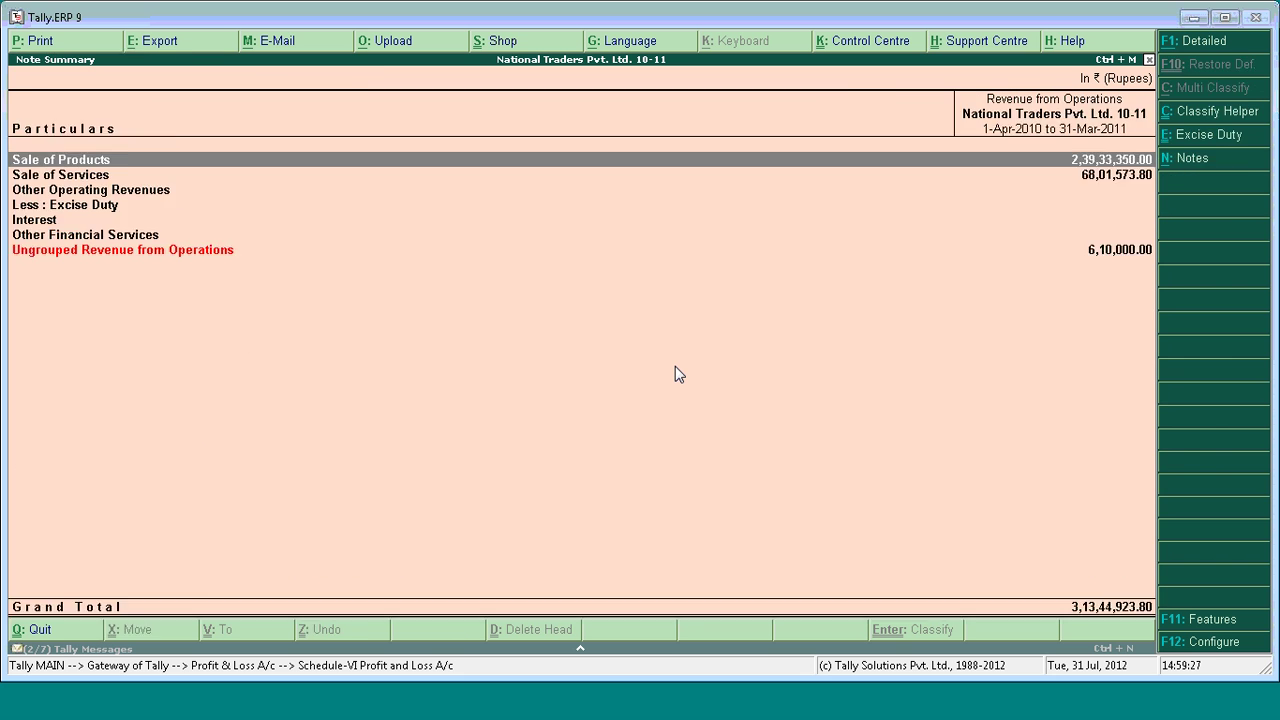
pyautogui.press('Escape')
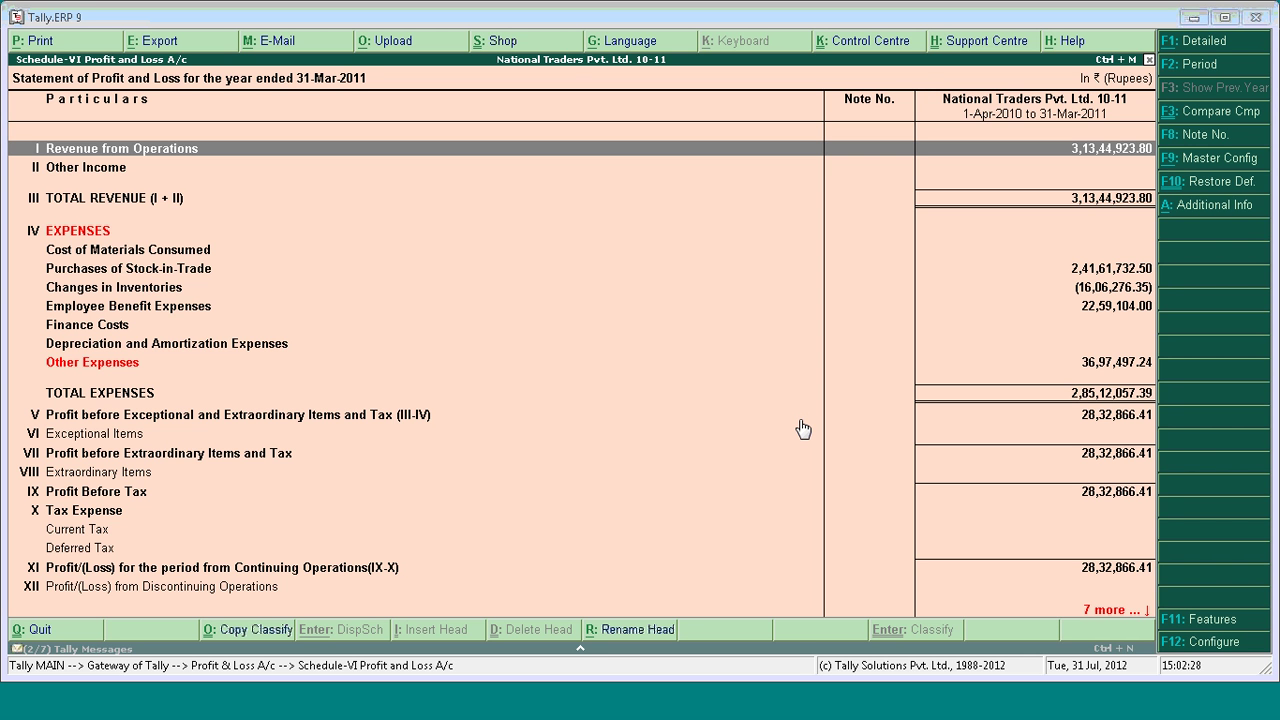
pyautogui.press('Escape')
pyautogui.press('Escape')
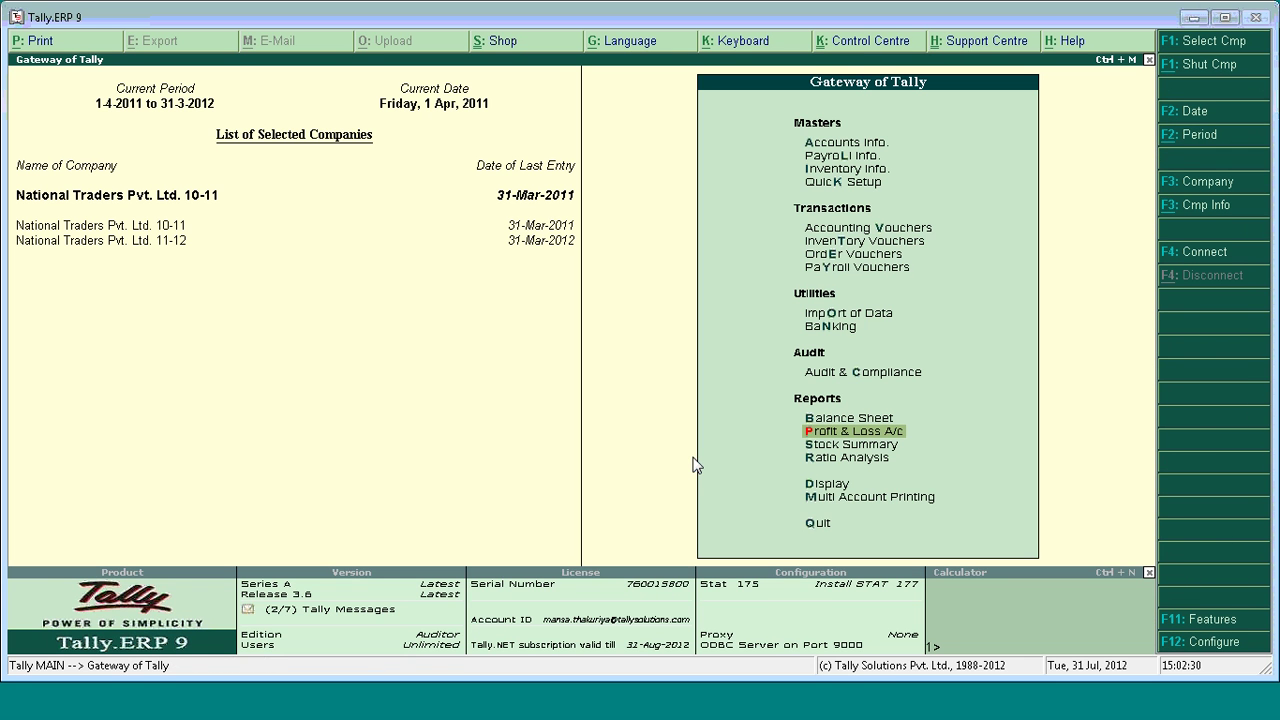
# - Make National Traders Pvt. Ltd. 11-12 the active company and shut National Traders Pvt. Ltd. 10-11
pyautogui.click(163, 240)
pyautogui.hotkey('alt', 'F1')
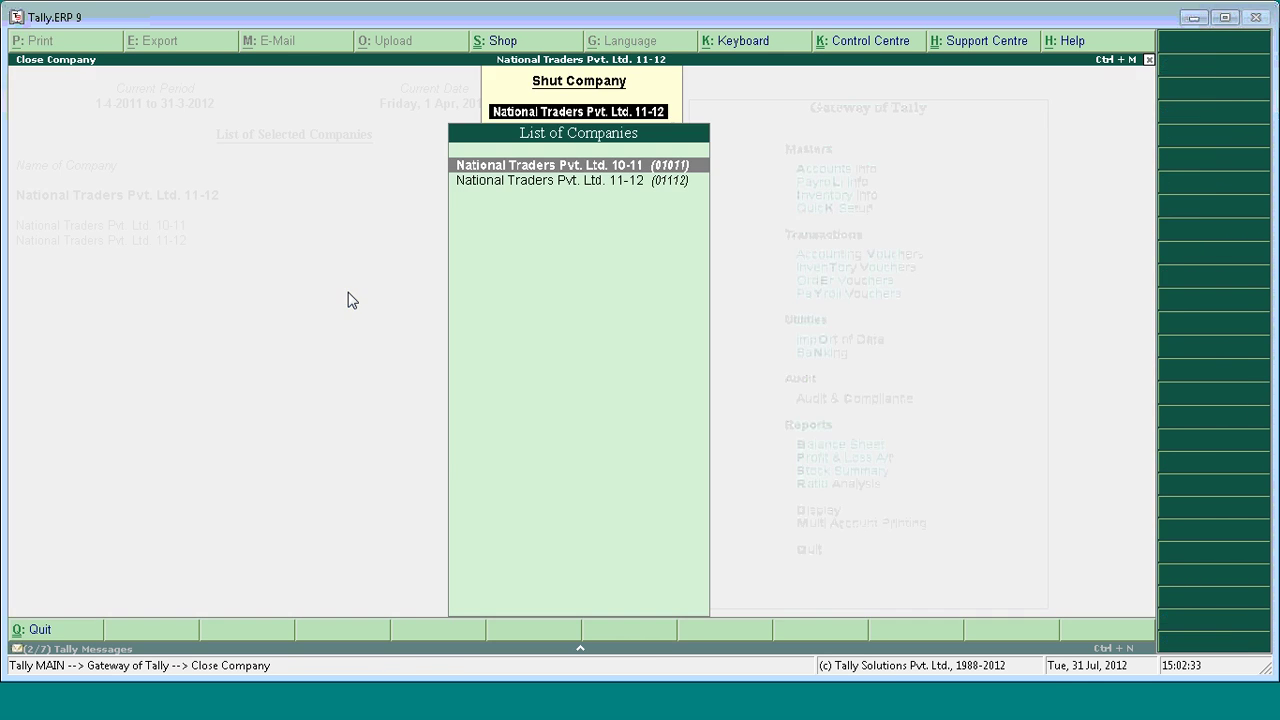
pyautogui.press('Return')
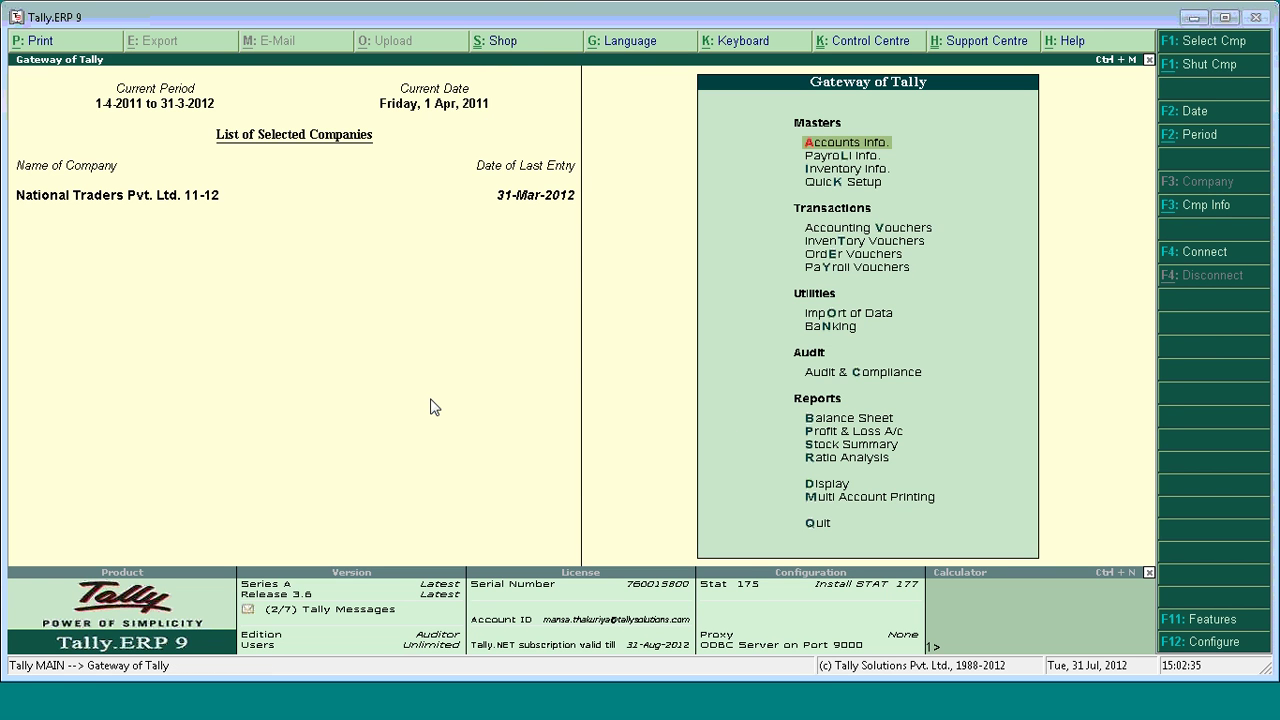
# - Open the Audit & Analysis report under Audit & Compliance
pyautogui.press('Down')
pyautogui.press('Down')
pyautogui.press('Down')
pyautogui.press('Down')
pyautogui.press('Down')
pyautogui.press('Down')
pyautogui.press('Down')
pyautogui.press('Down')
pyautogui.press('Down')
pyautogui.press('Down')
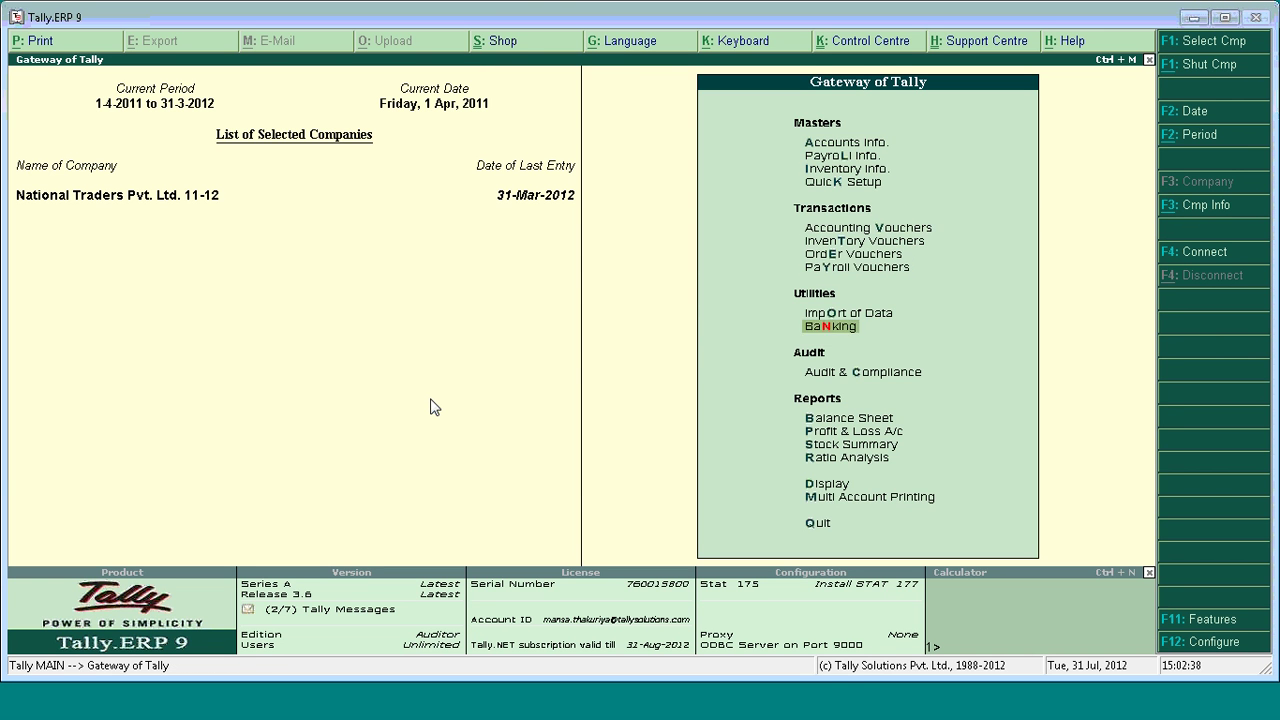
pyautogui.press('Return')
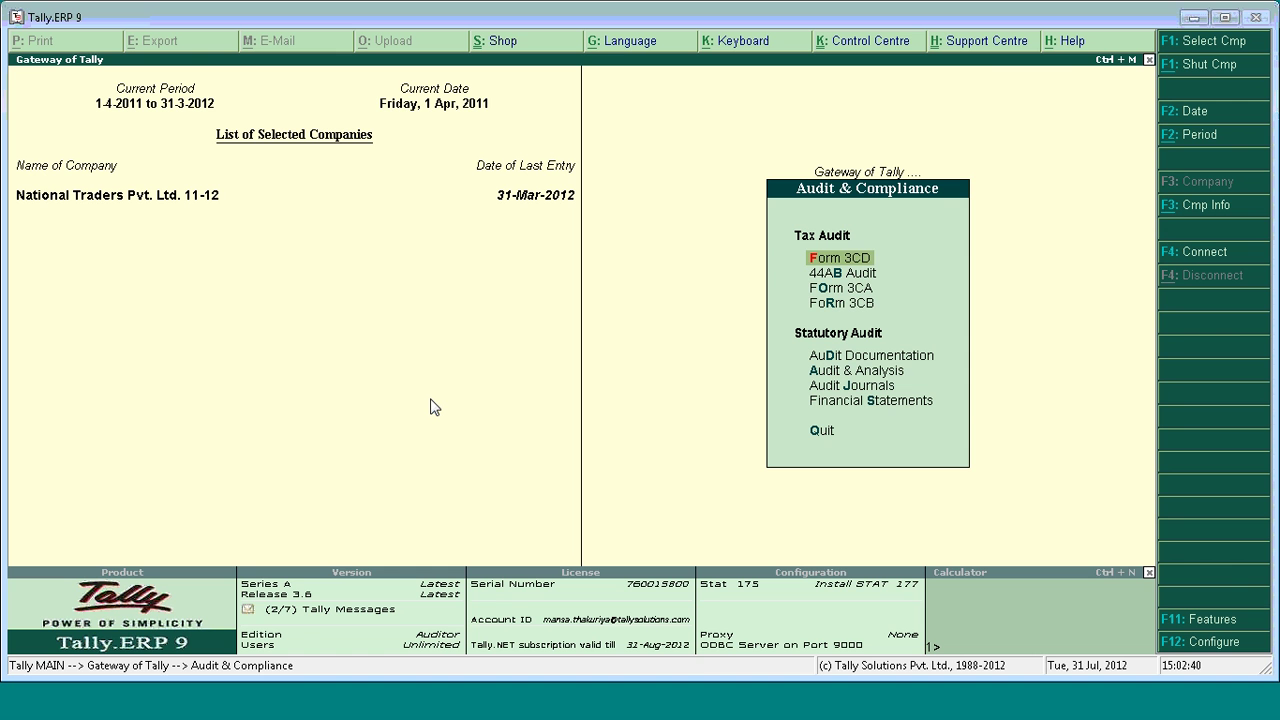
pyautogui.press('Down')
pyautogui.press('Down')
pyautogui.press('Down')
pyautogui.press('Down')
pyautogui.press('Down')
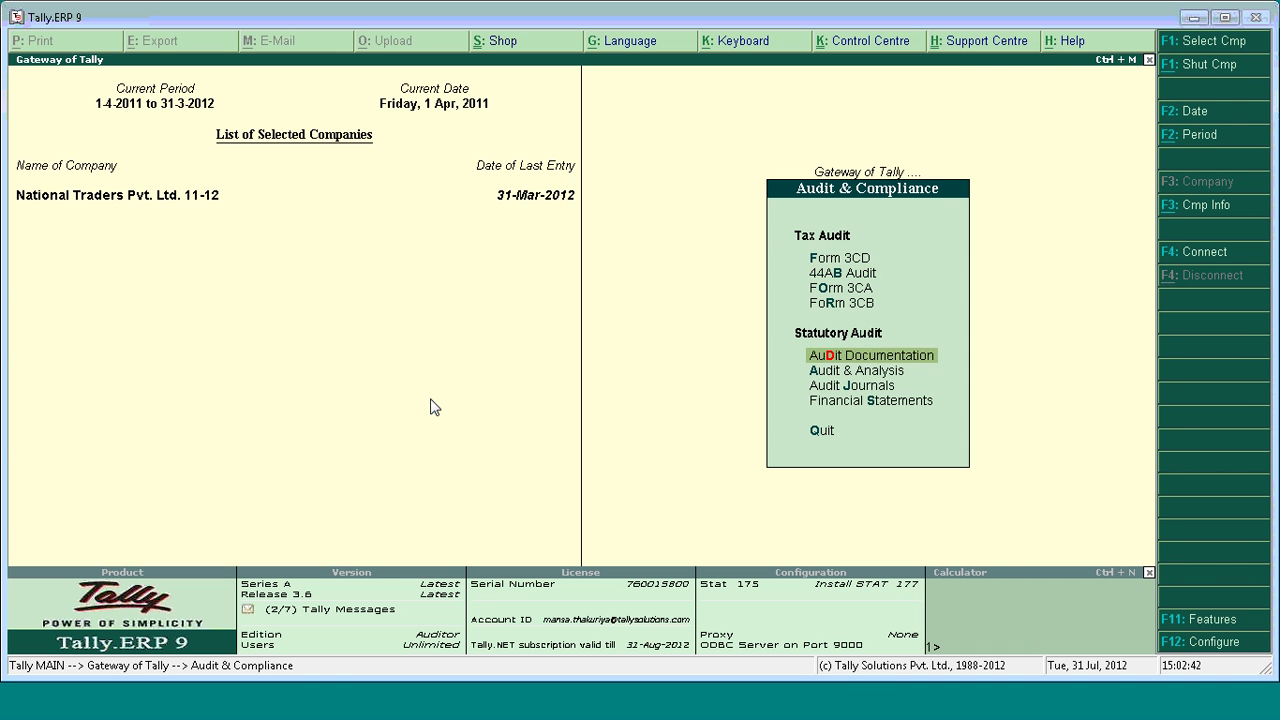
pyautogui.press('Return')
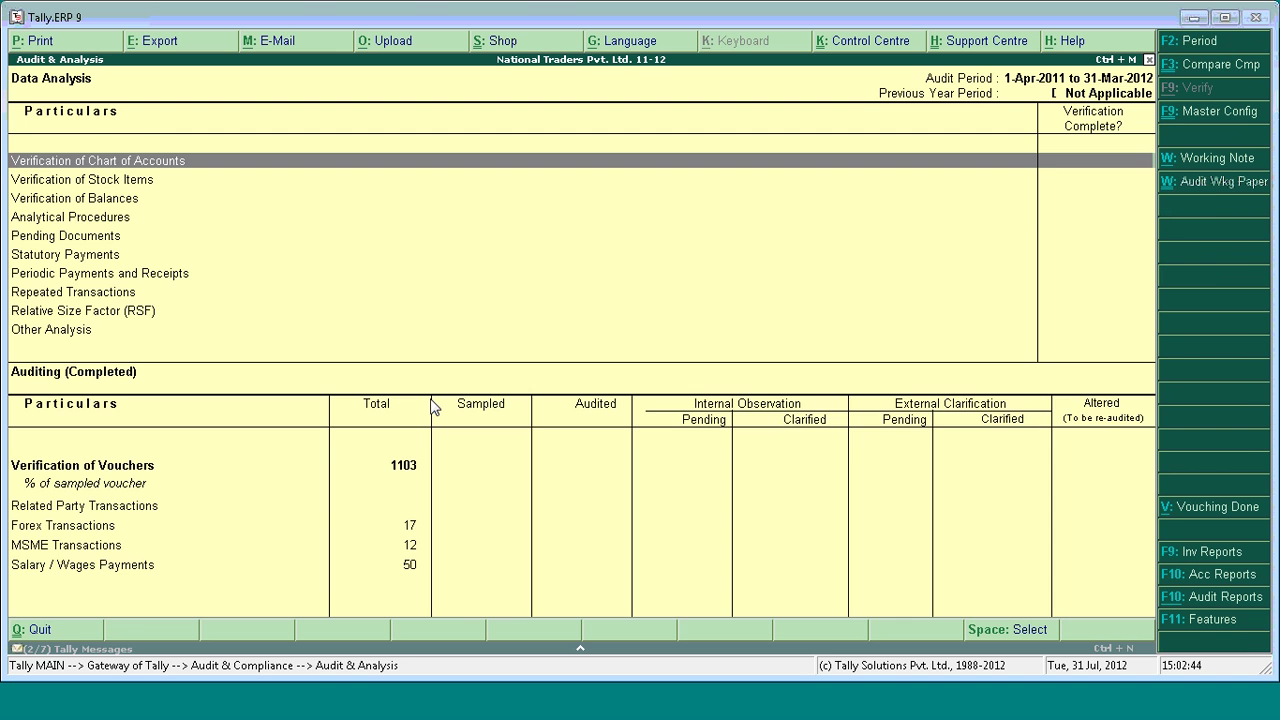
# - Open the External Confirmation (Third Party Confirmation) report under Other Analysis
pyautogui.press('Down')
pyautogui.press('Down')
pyautogui.press('Down')
pyautogui.press('Down')
pyautogui.press('Down')
pyautogui.press('Down')
pyautogui.press('Down')
pyautogui.press('Down')
pyautogui.press('Down')
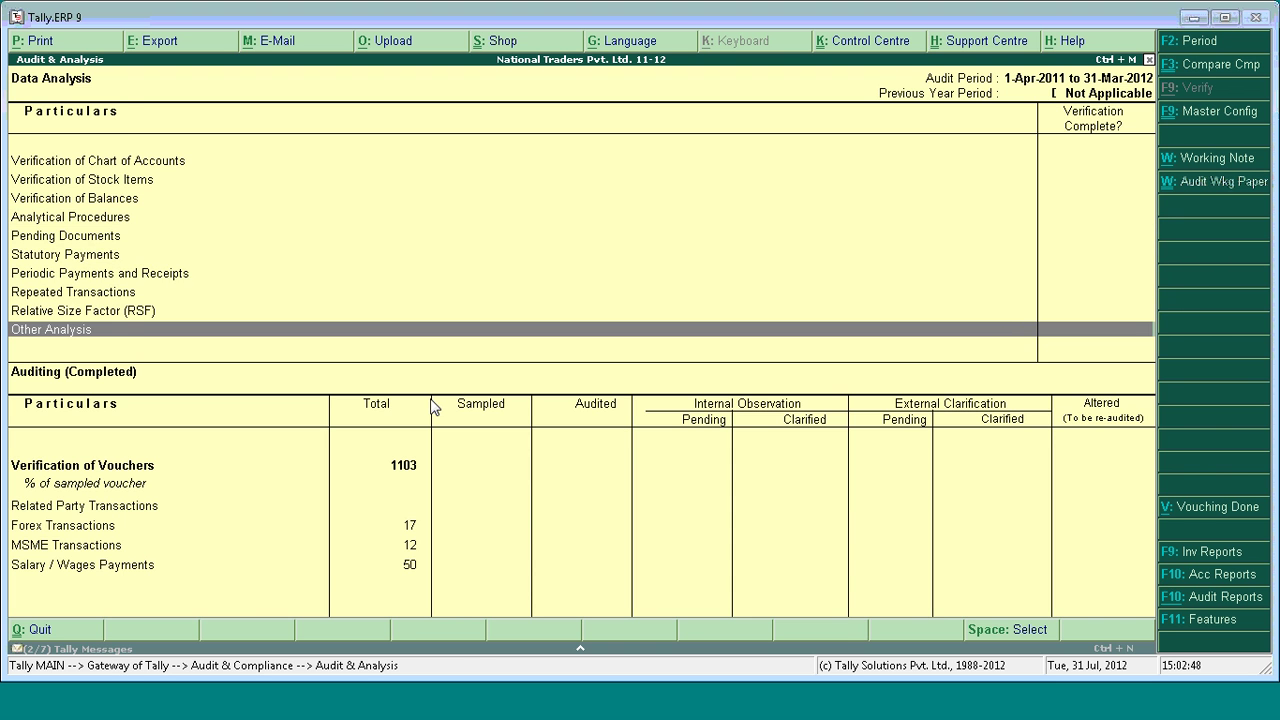
pyautogui.press('Return')
pyautogui.press('Down')
pyautogui.press('Down')
pyautogui.press('Down')
pyautogui.press('Down')
pyautogui.press('Down')
pyautogui.press('Down')
pyautogui.press('Down')
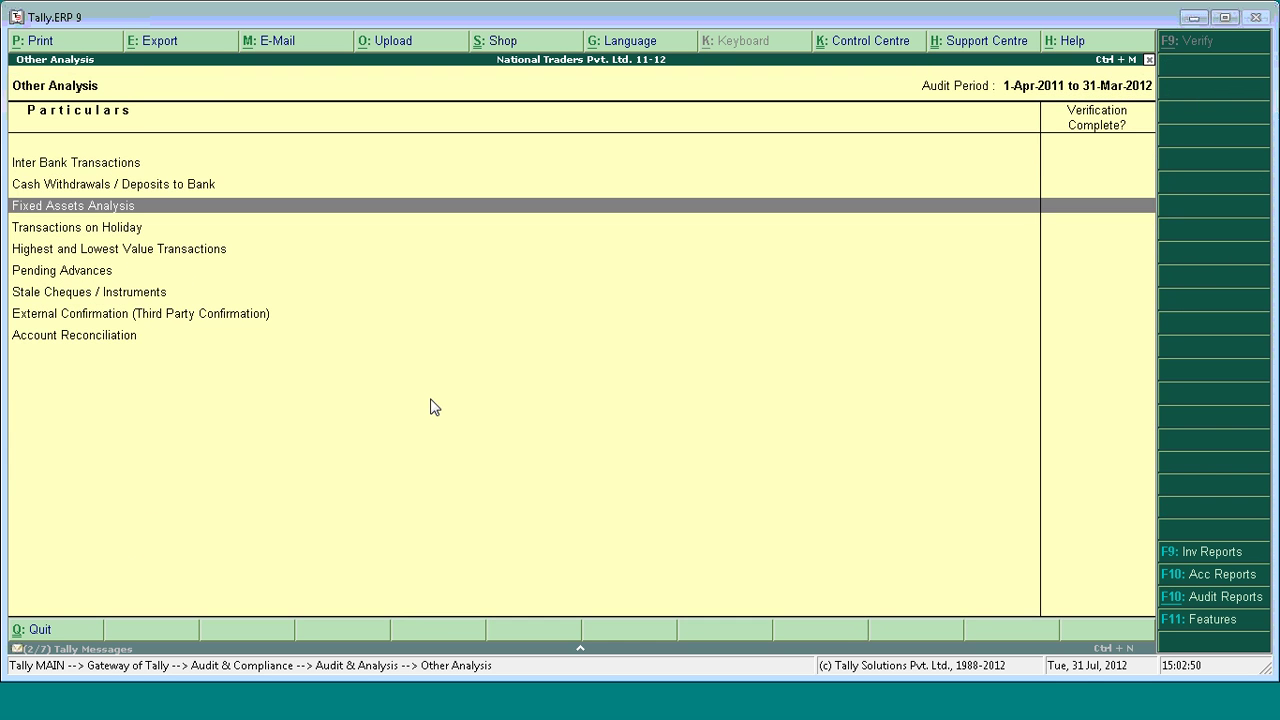
pyautogui.press('Down')
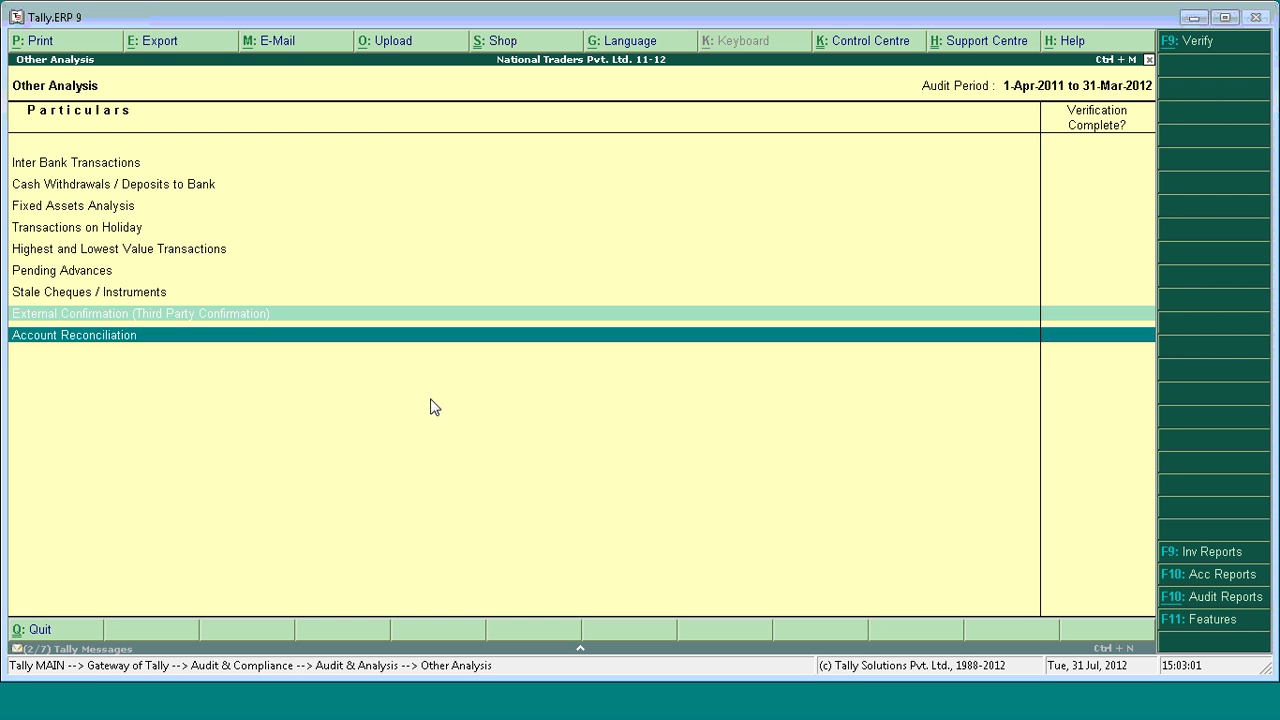
pyautogui.press('Up')
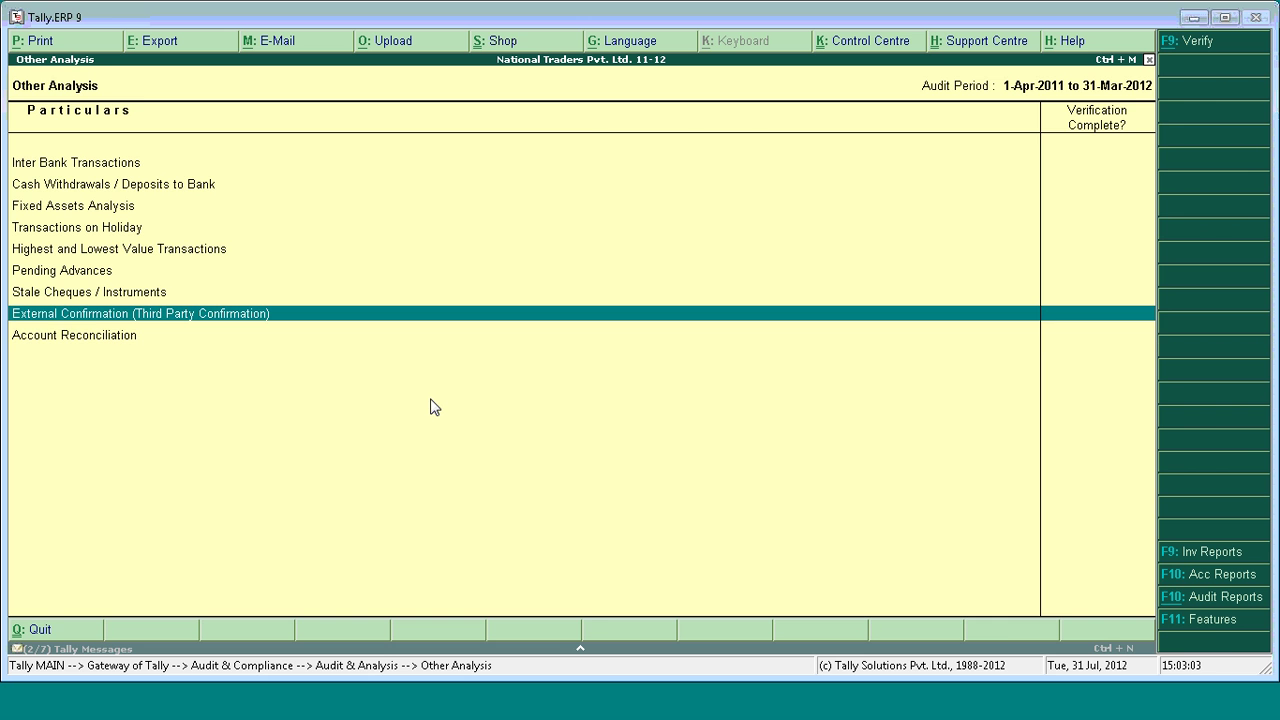
pyautogui.press('Return')
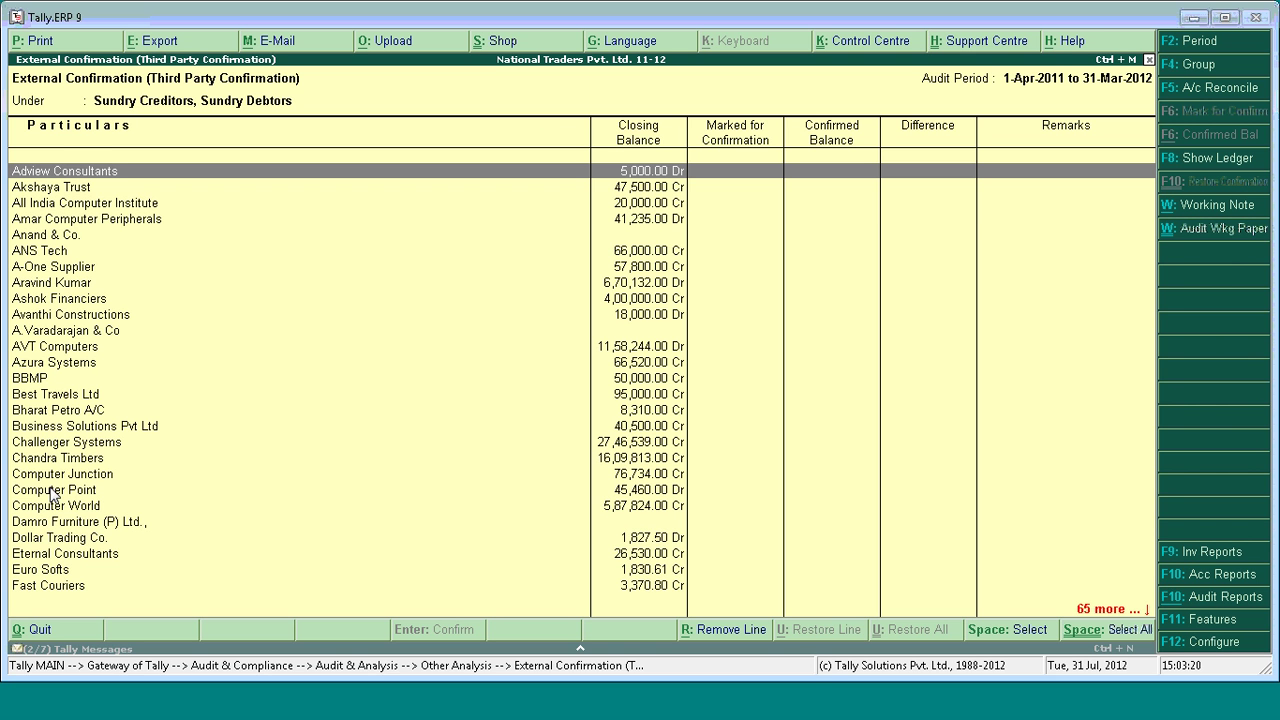
# - Select the Amar Computer Peripherals ledger and mark it for confirmation
pyautogui.press('Down')
pyautogui.press('Down')
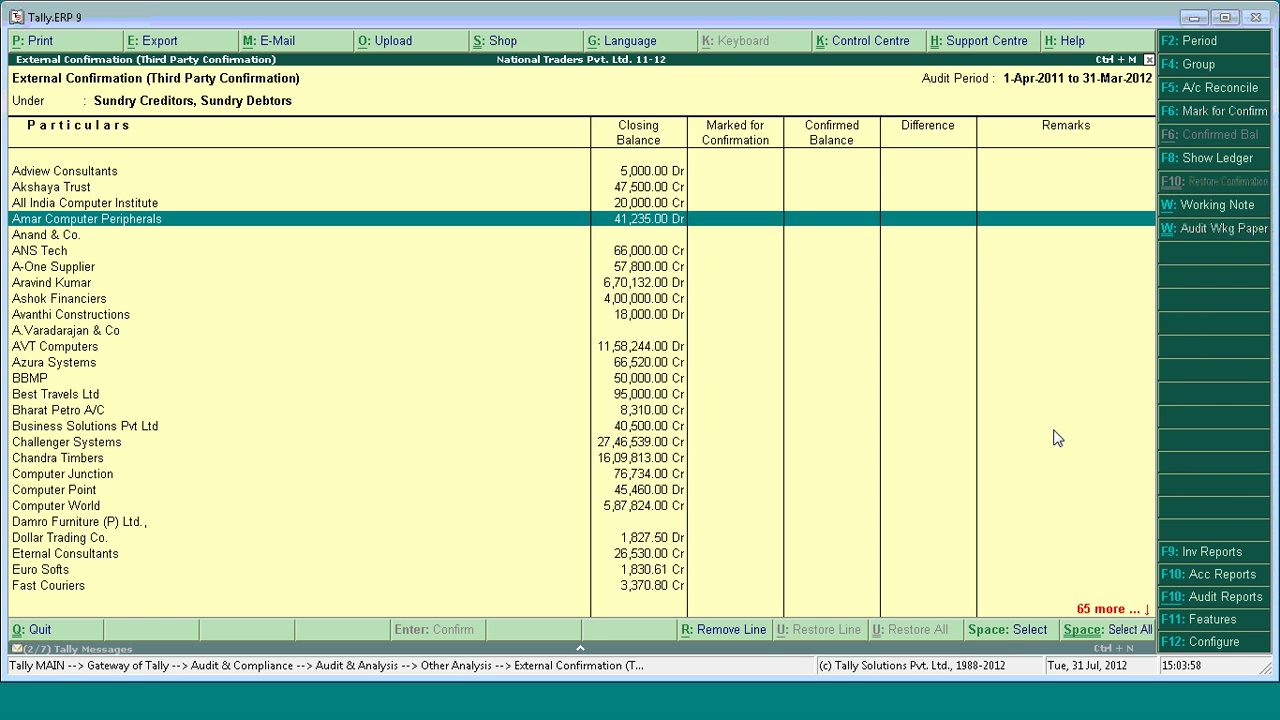
pyautogui.click(997, 637)
pyautogui.click(997, 637)
pyautogui.click(1020, 638)
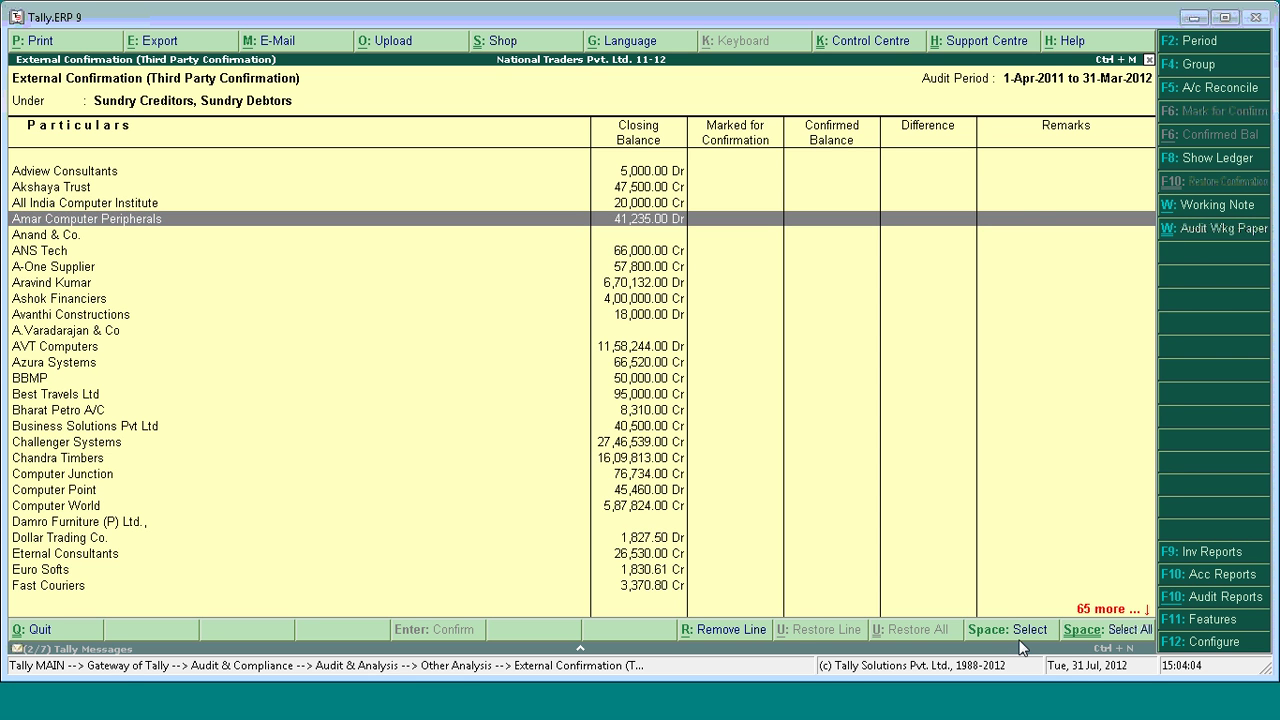
pyautogui.click(1020, 643)
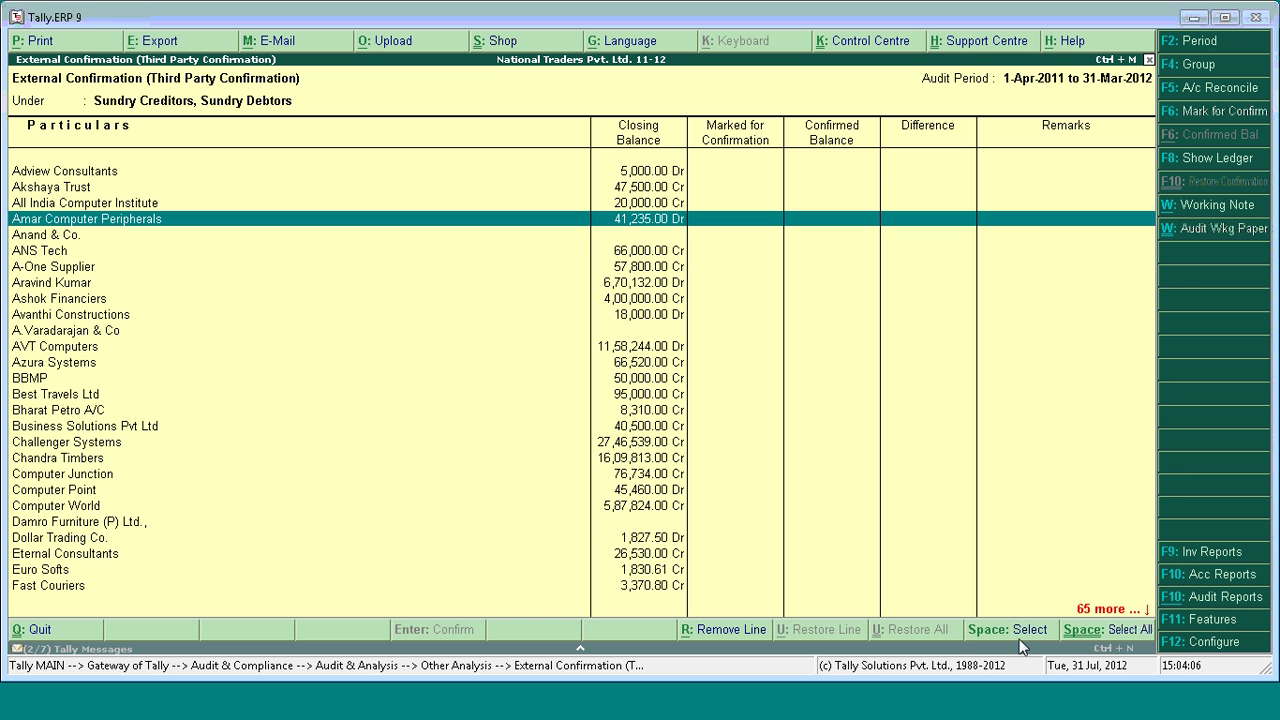
pyautogui.click(1019, 639)
pyautogui.click(1227, 112)
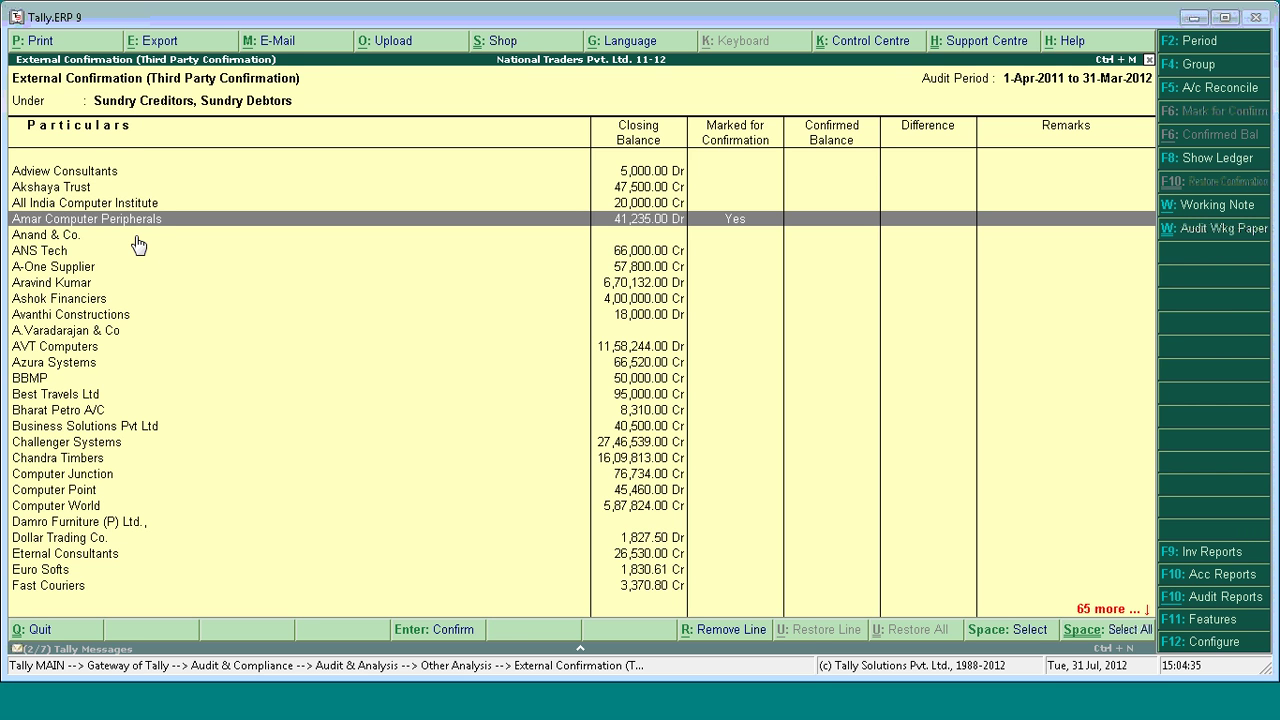
# - Leave the audit reports for the Gateway of Tally and open the Display Menu
pyautogui.press('Escape')
pyautogui.press('Escape')
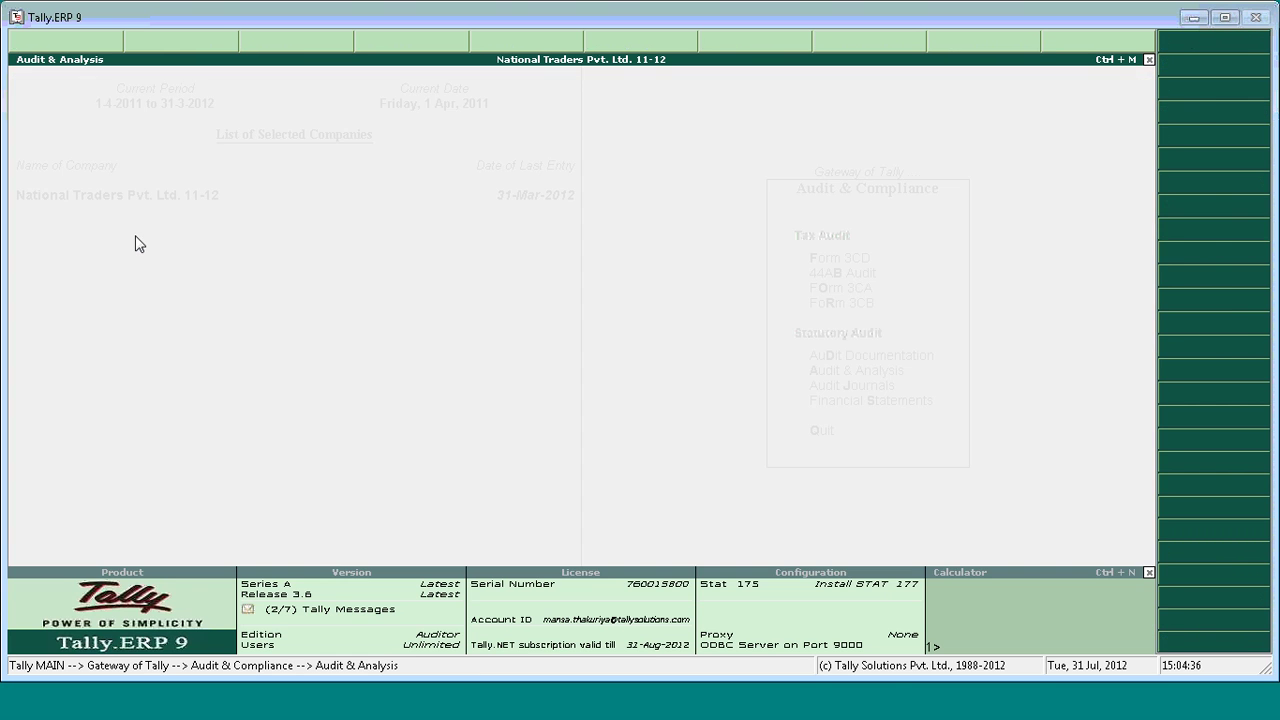
pyautogui.press('Escape')
pyautogui.press('Escape')
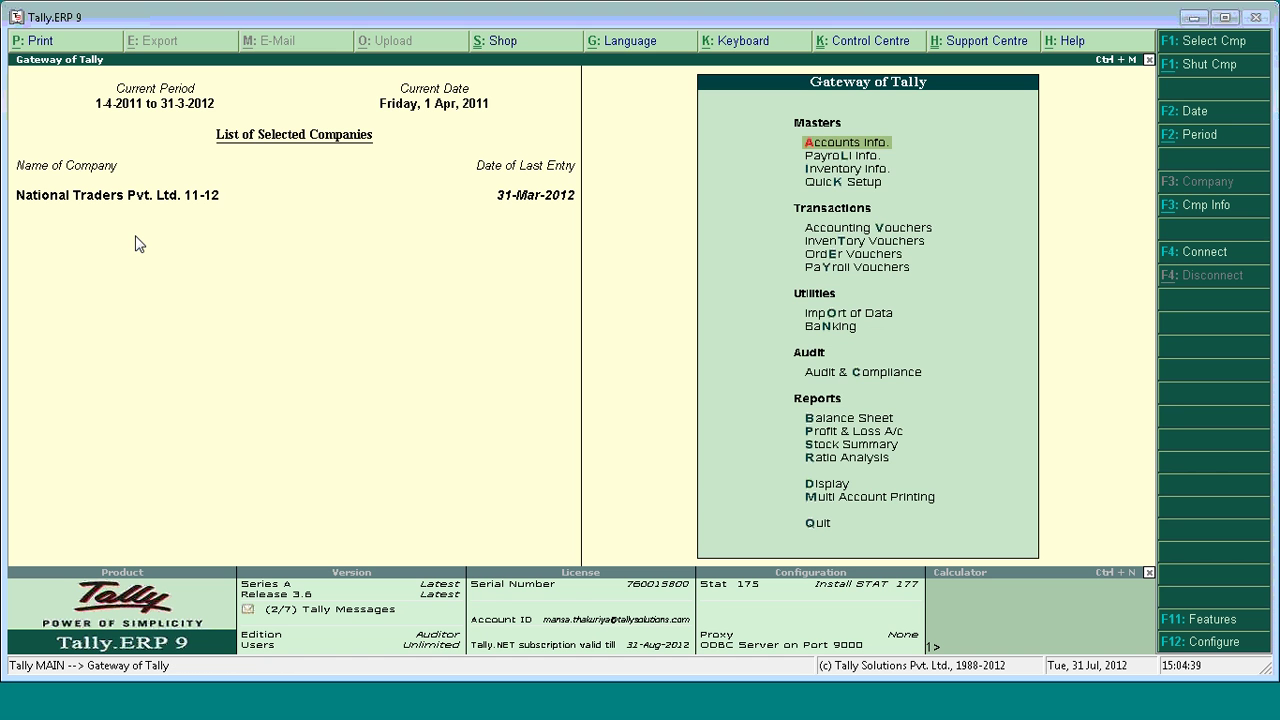
pyautogui.press('Down')
pyautogui.press('Down')
pyautogui.press('Down')
pyautogui.press('Down')
pyautogui.press('Down')
pyautogui.press('Down')
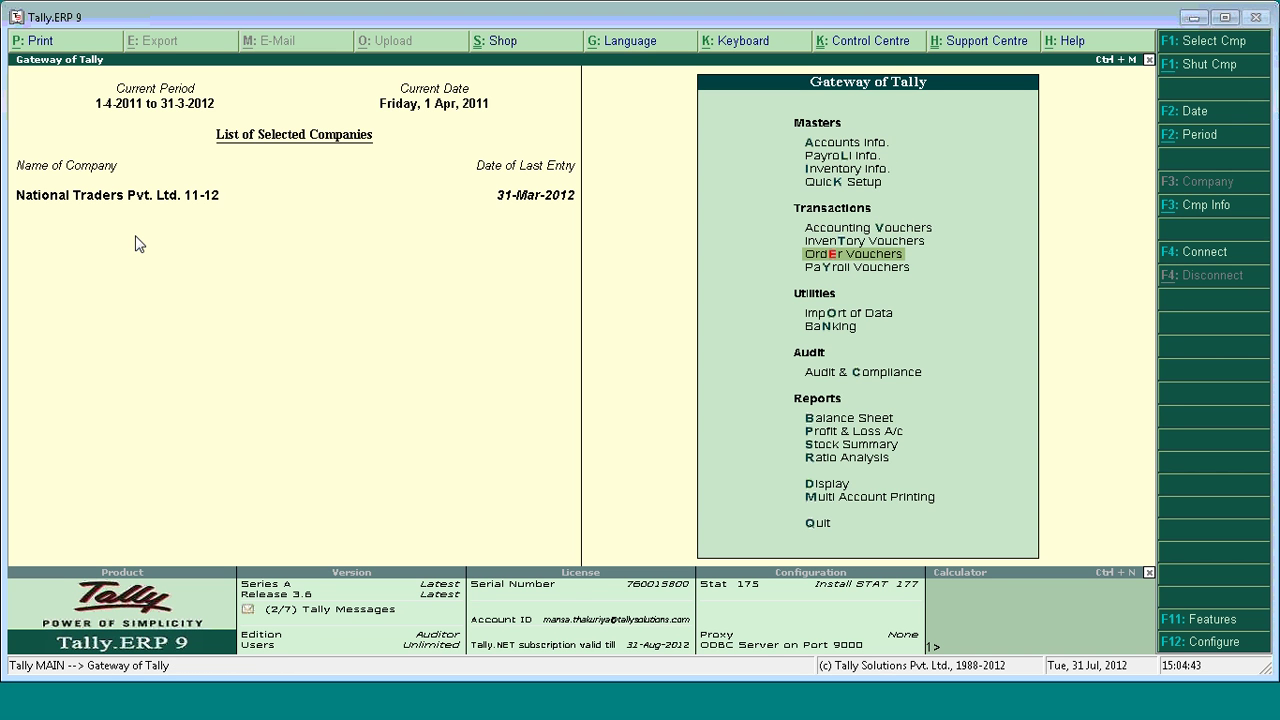
pyautogui.press('Down')
pyautogui.press('Down')
pyautogui.press('Down')
pyautogui.press('Down')
pyautogui.press('Down')
pyautogui.press('Down')
pyautogui.press('Down')
pyautogui.press('Down')
pyautogui.press('Down')
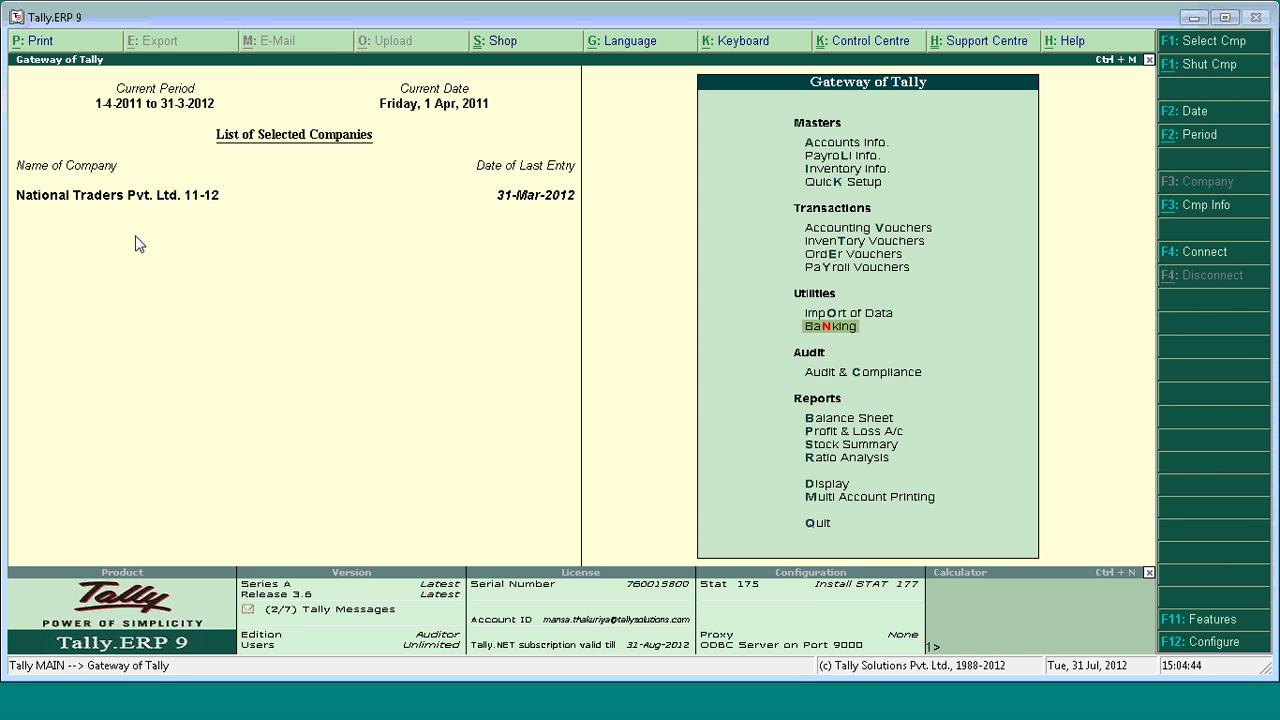
pyautogui.press('Return')
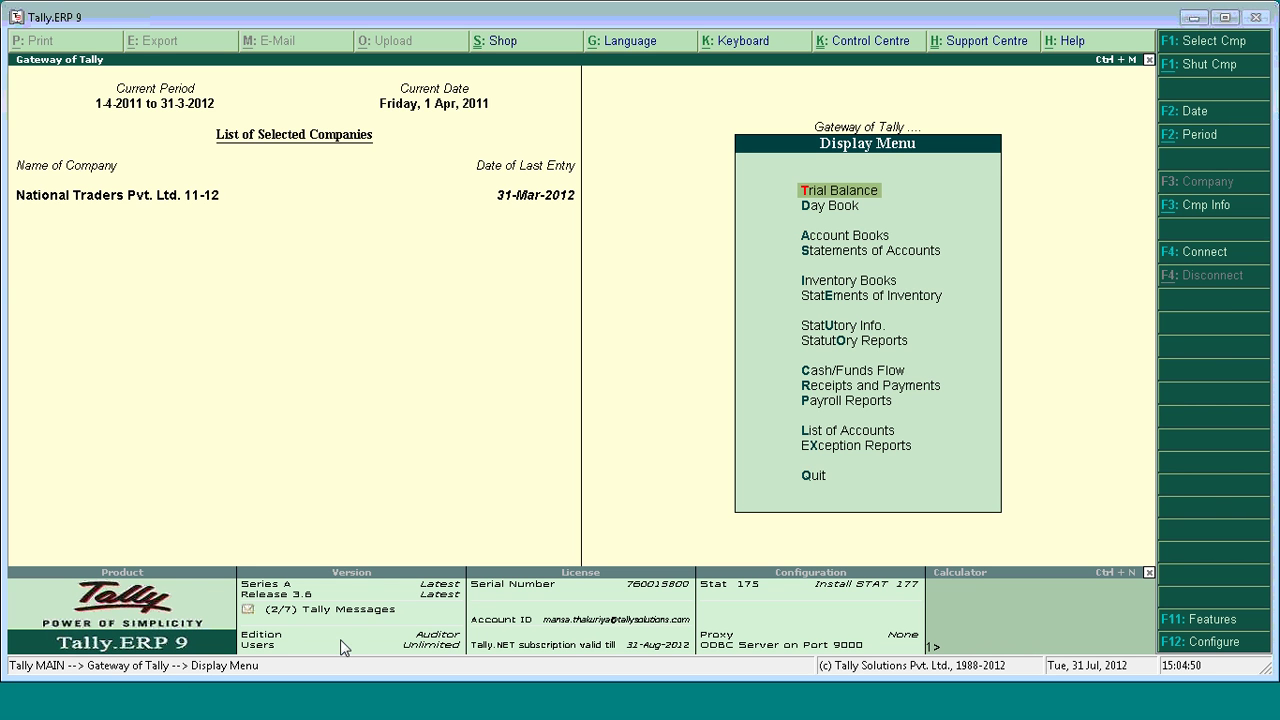
# - Open the client's External Confirmation list from the Statutory Audit Info within Statements of Accounts
pyautogui.press('Down')
pyautogui.press('Down')
pyautogui.press('Down')
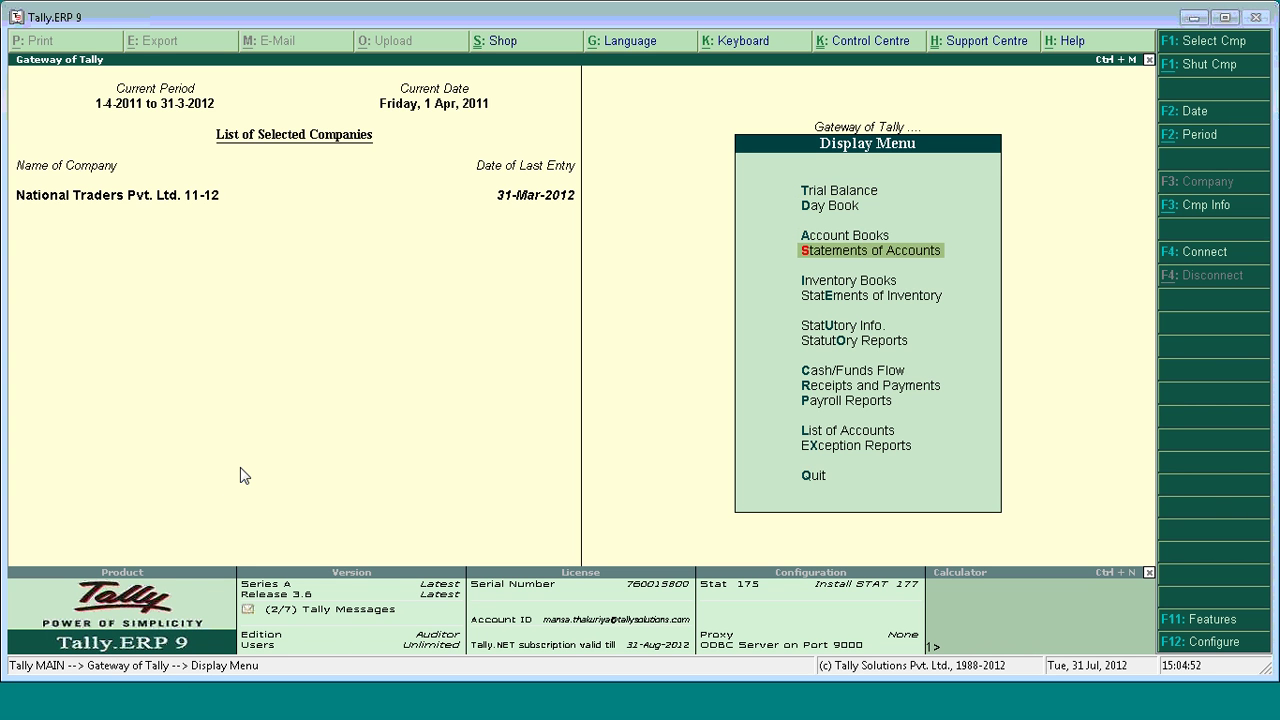
pyautogui.press('Return')
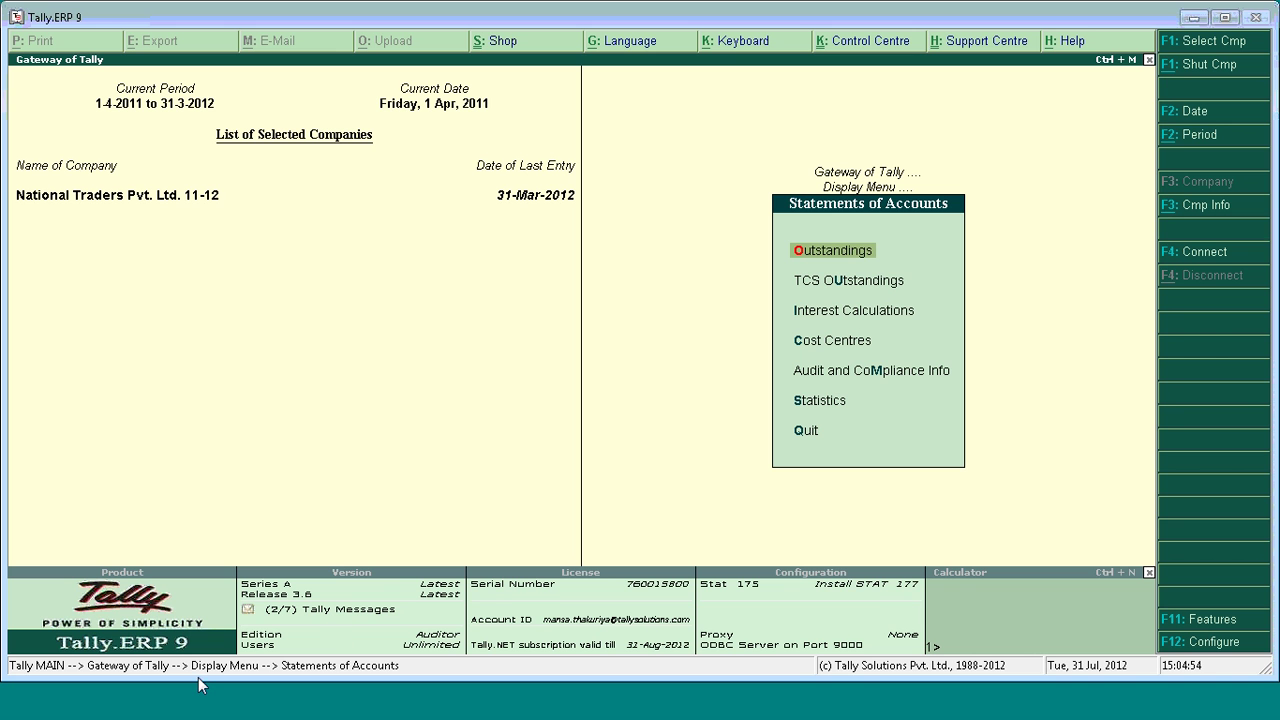
pyautogui.press('Down')
pyautogui.press('Down')
pyautogui.press('Down')
pyautogui.press('Down')
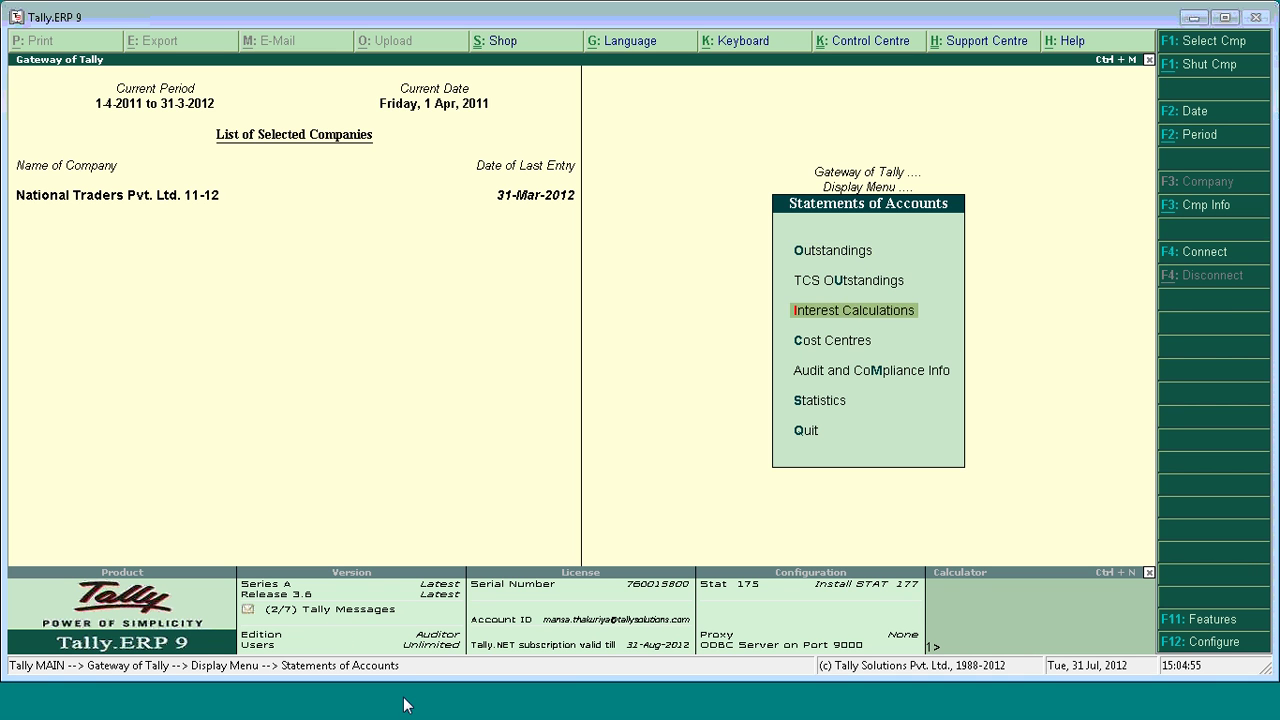
pyautogui.press('Return')
pyautogui.press('Down')
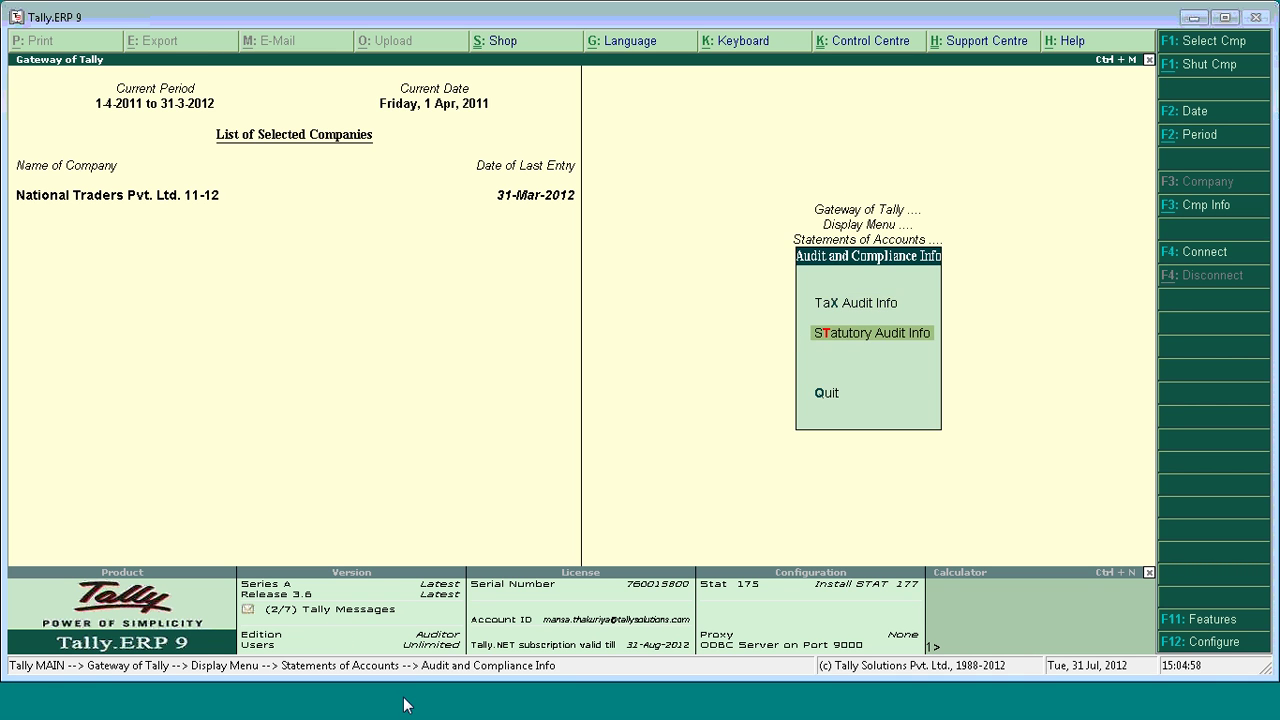
pyautogui.press('Return')
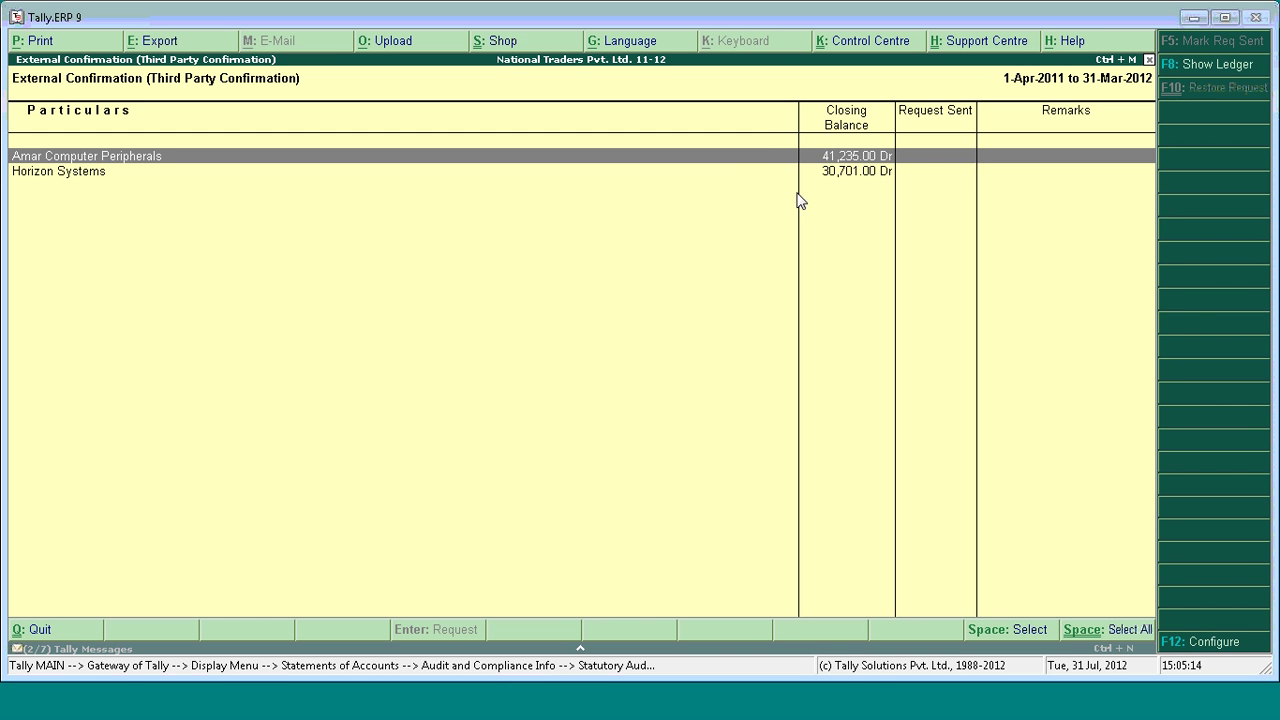
# - Select the Amar Computer Peripherals ledger in the client's confirmation list and set Request sent to Yes
pyautogui.click(1010, 640)
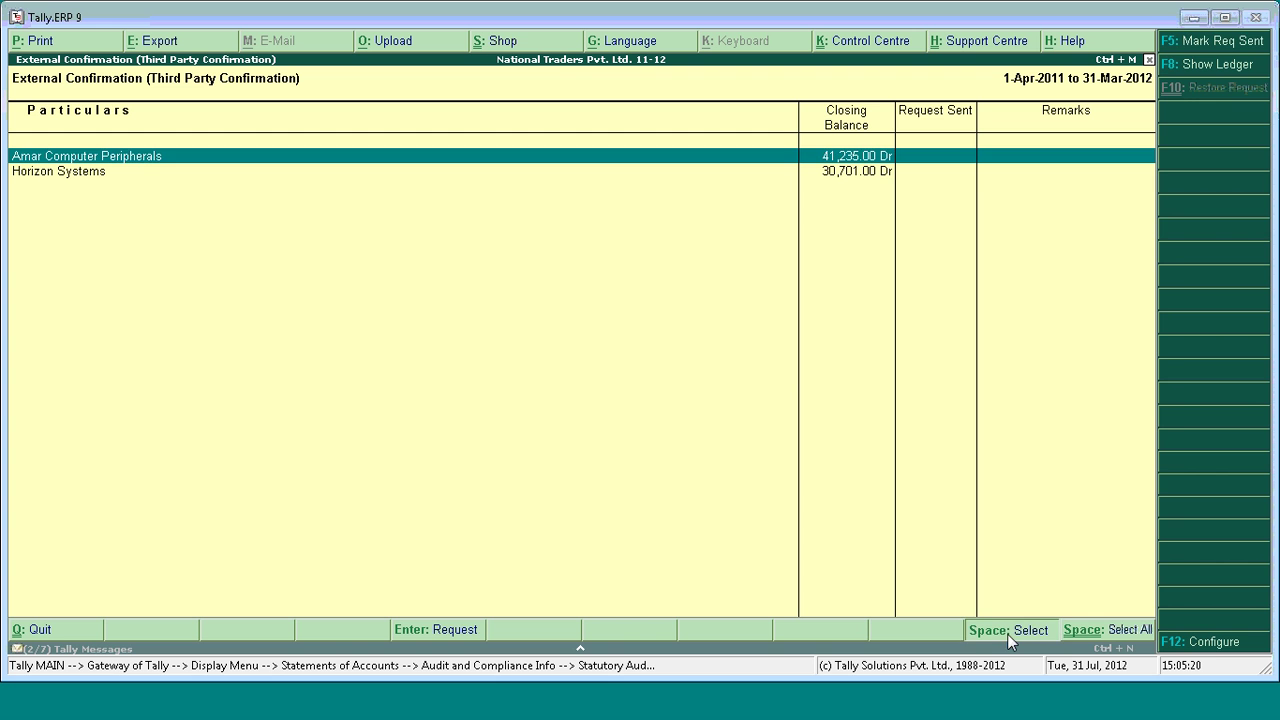
pyautogui.click(1010, 640)
pyautogui.click(1007, 634)
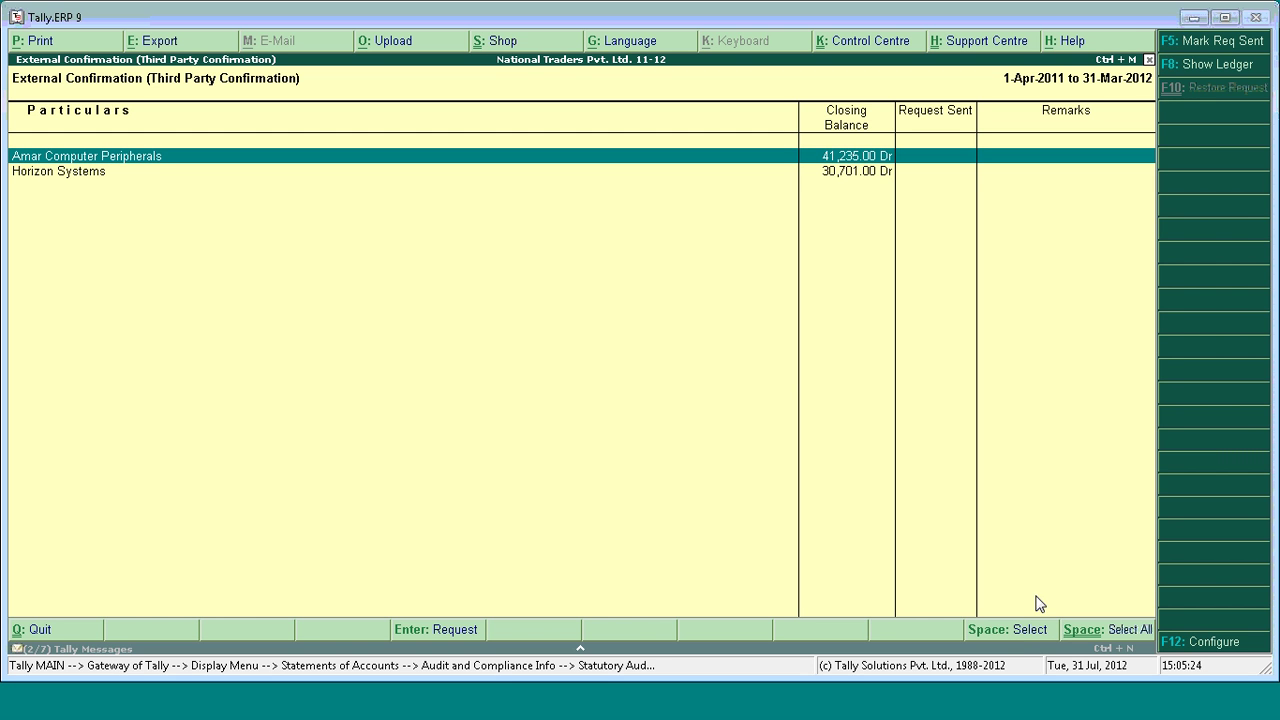
pyautogui.click(1024, 638)
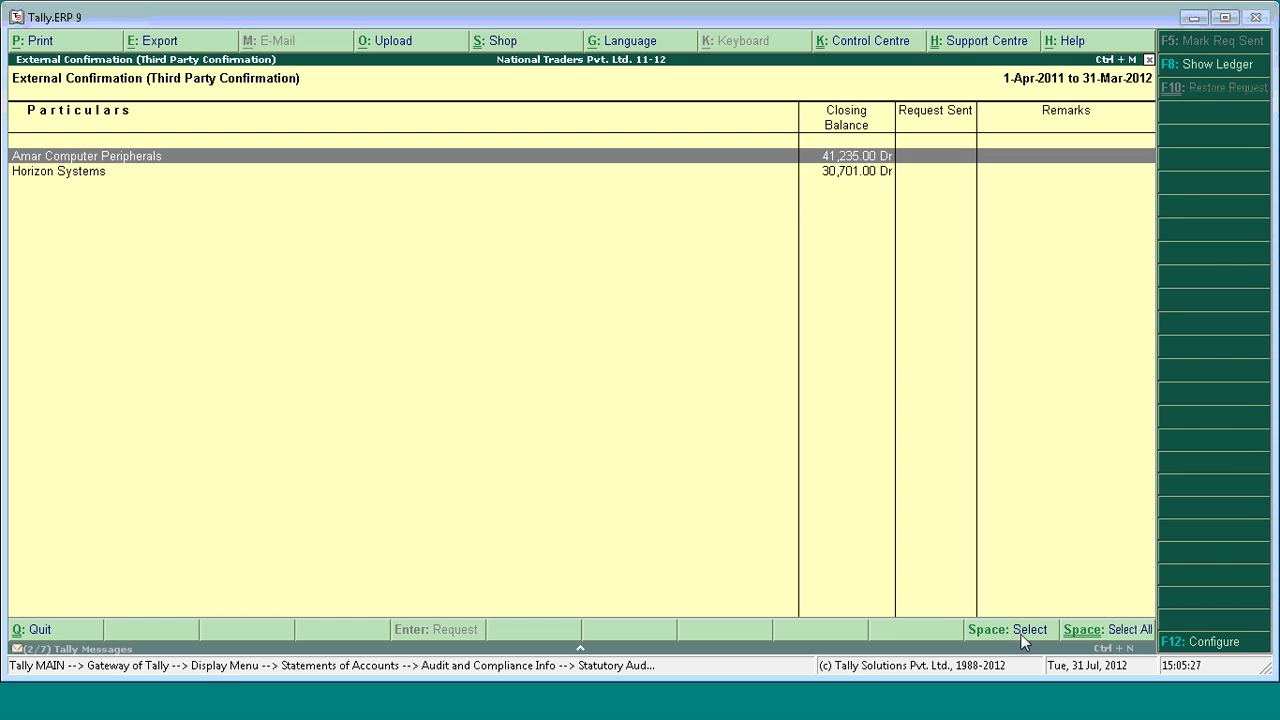
pyautogui.click(1024, 638)
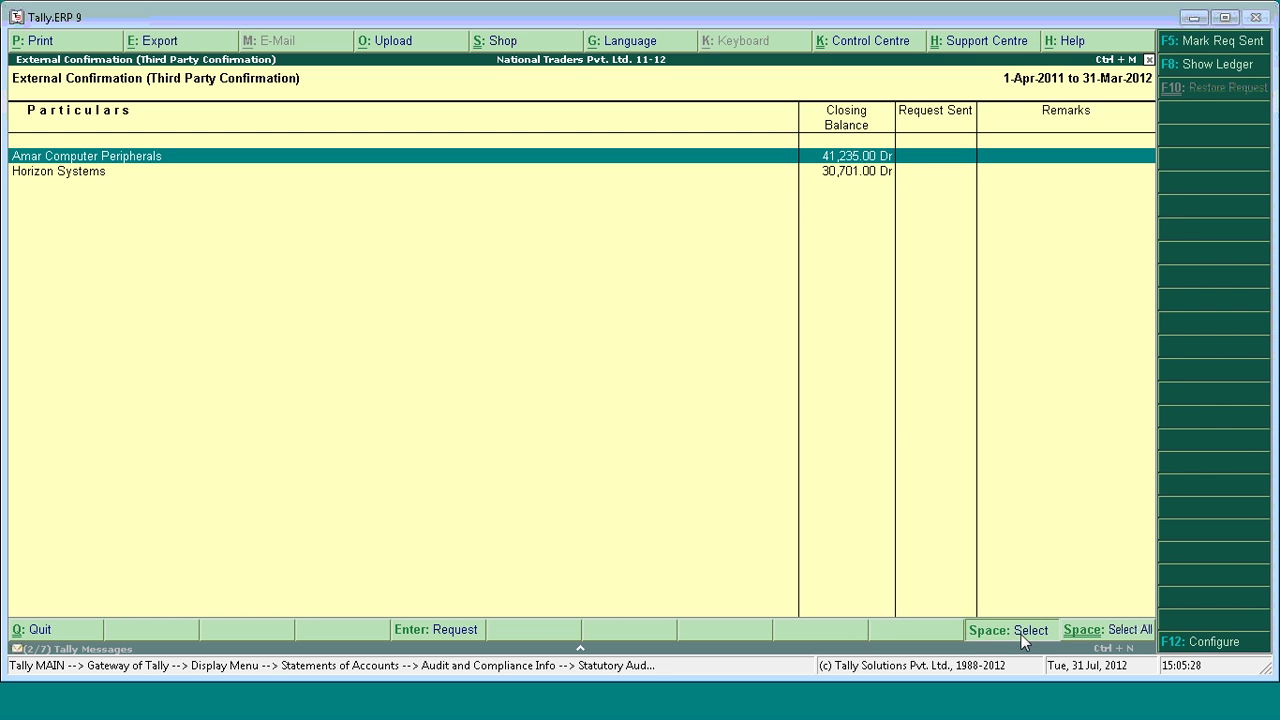
pyautogui.click(1022, 635)
pyautogui.click(1022, 635)
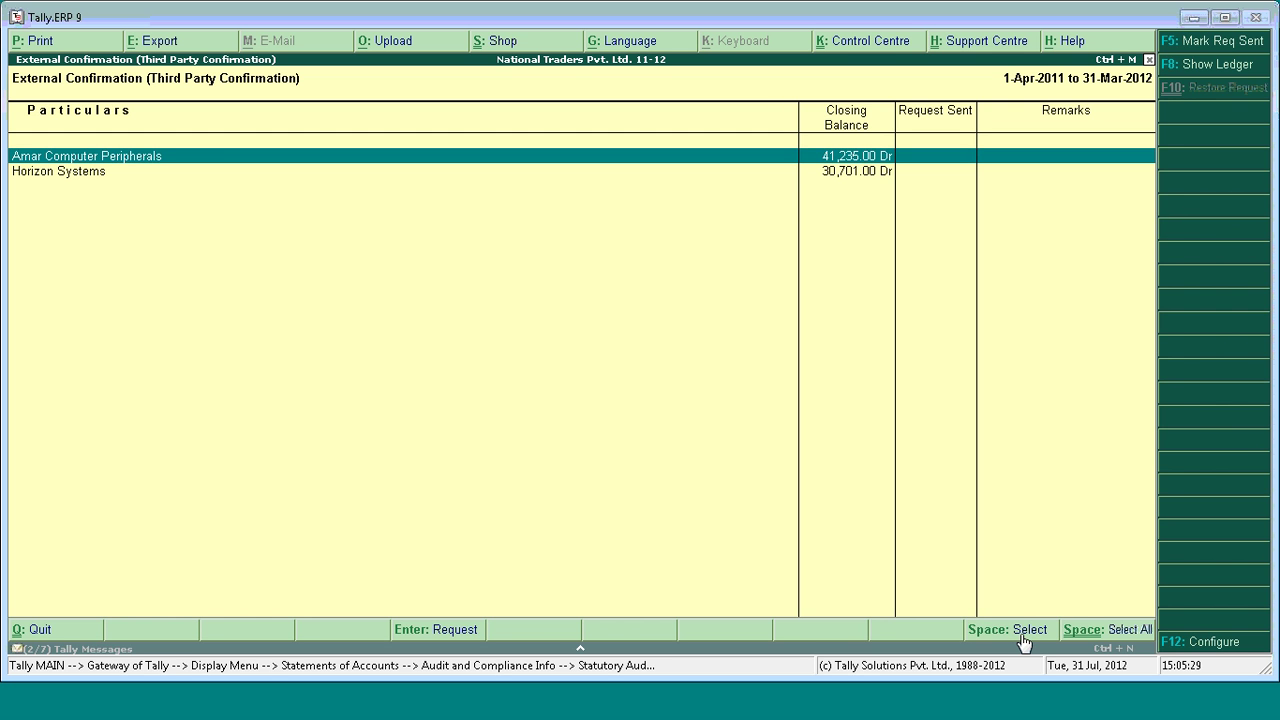
pyautogui.click(1204, 48)
pyautogui.press('Down')
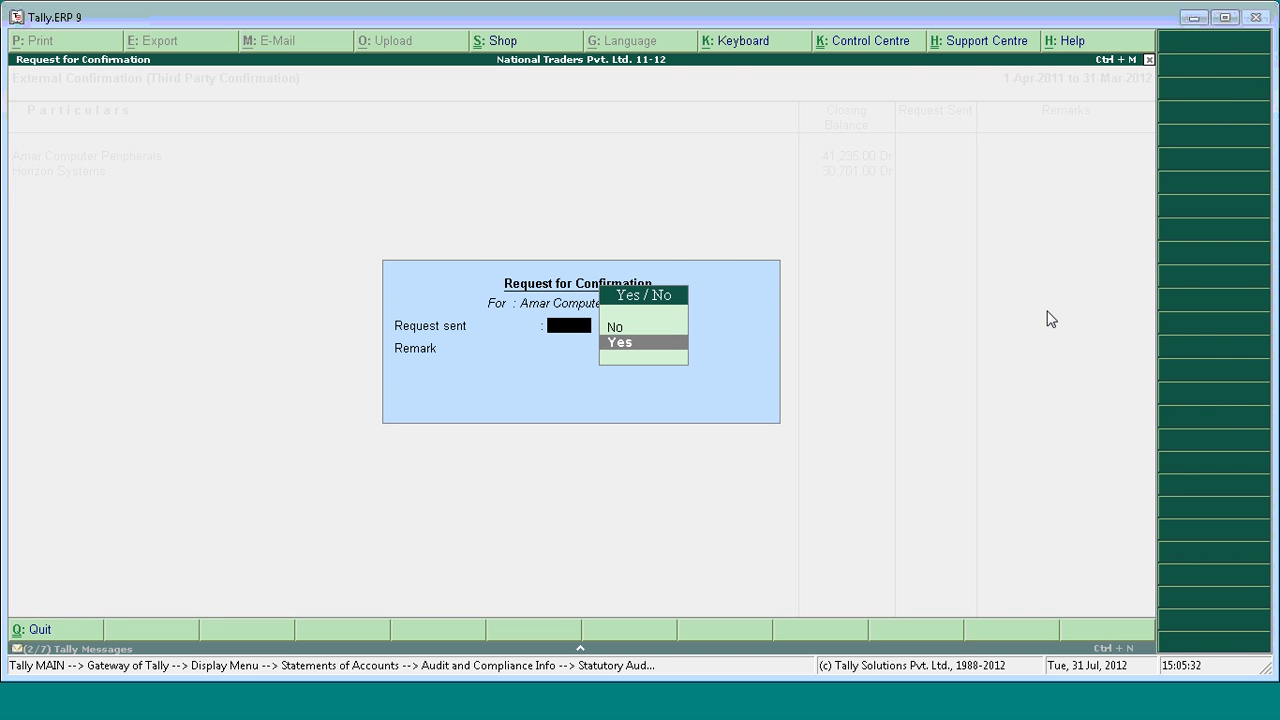
pyautogui.press('Return')
# - Enter the remark "send the confirmation through courier" for the confirmation request and save it
pyautogui.write('send')
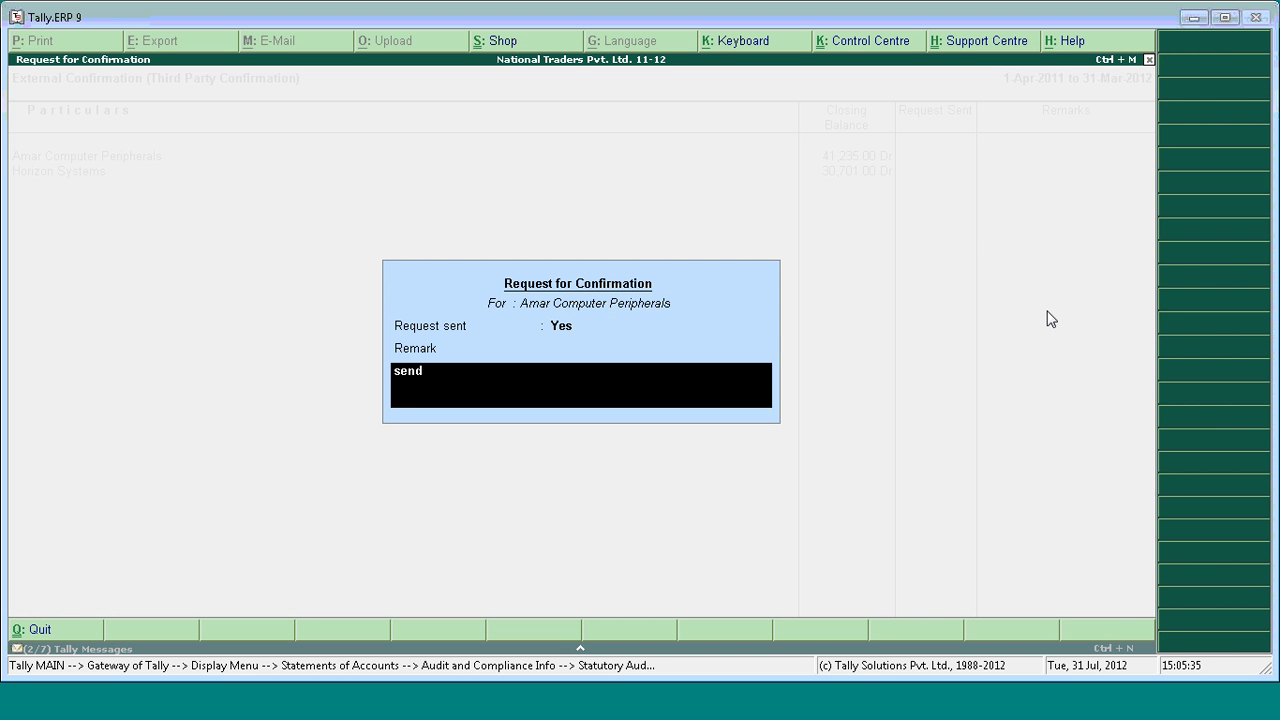
pyautogui.write(' the confirmatti')
pyautogui.press('BackSpace')
pyautogui.press('BackSpace')
pyautogui.write('ion through courier')
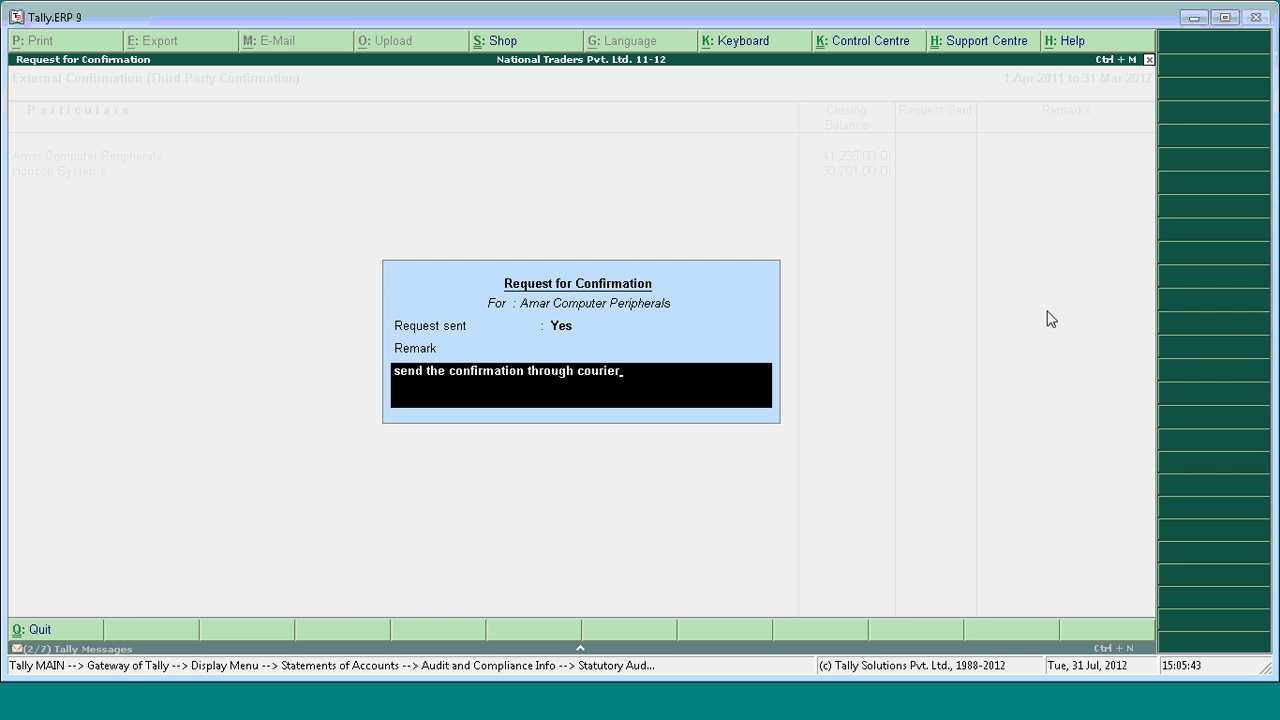
pyautogui.press('Return')
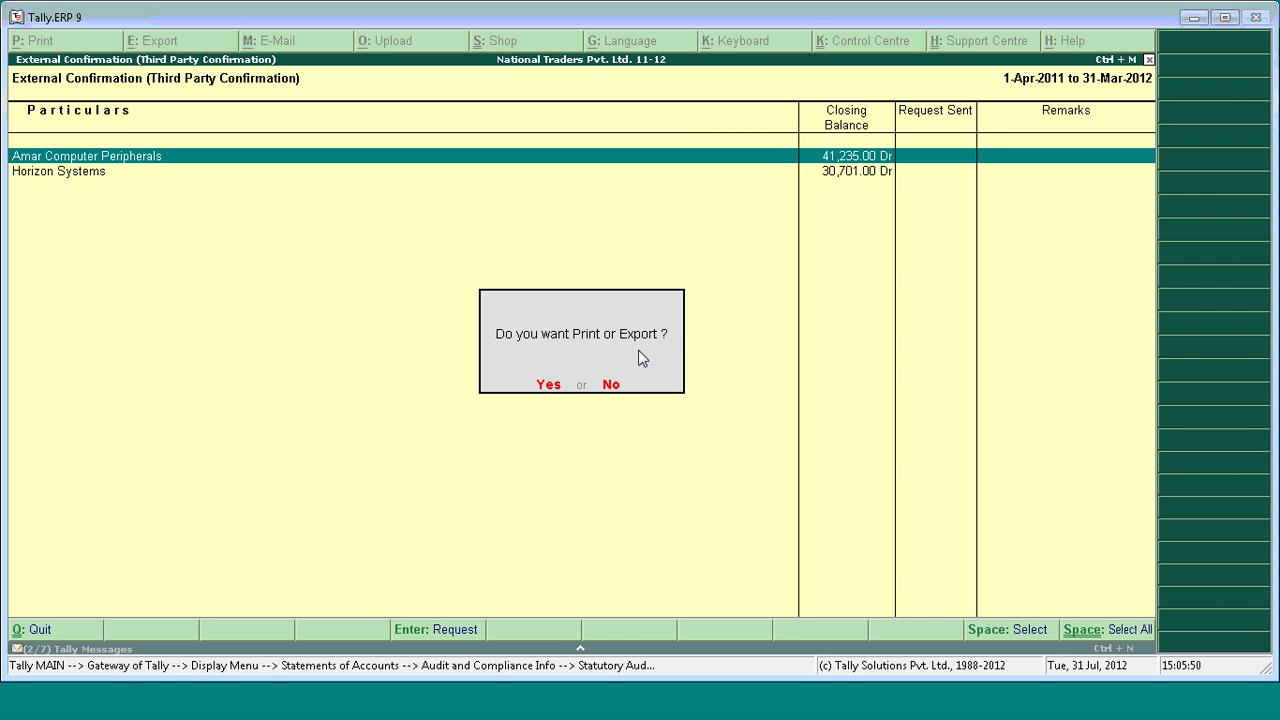
# - Choose to print the confirmation letter for Amar Computer Peripherals along with the Statements of Accounts
pyautogui.click(550, 388)
pyautogui.press('Return')
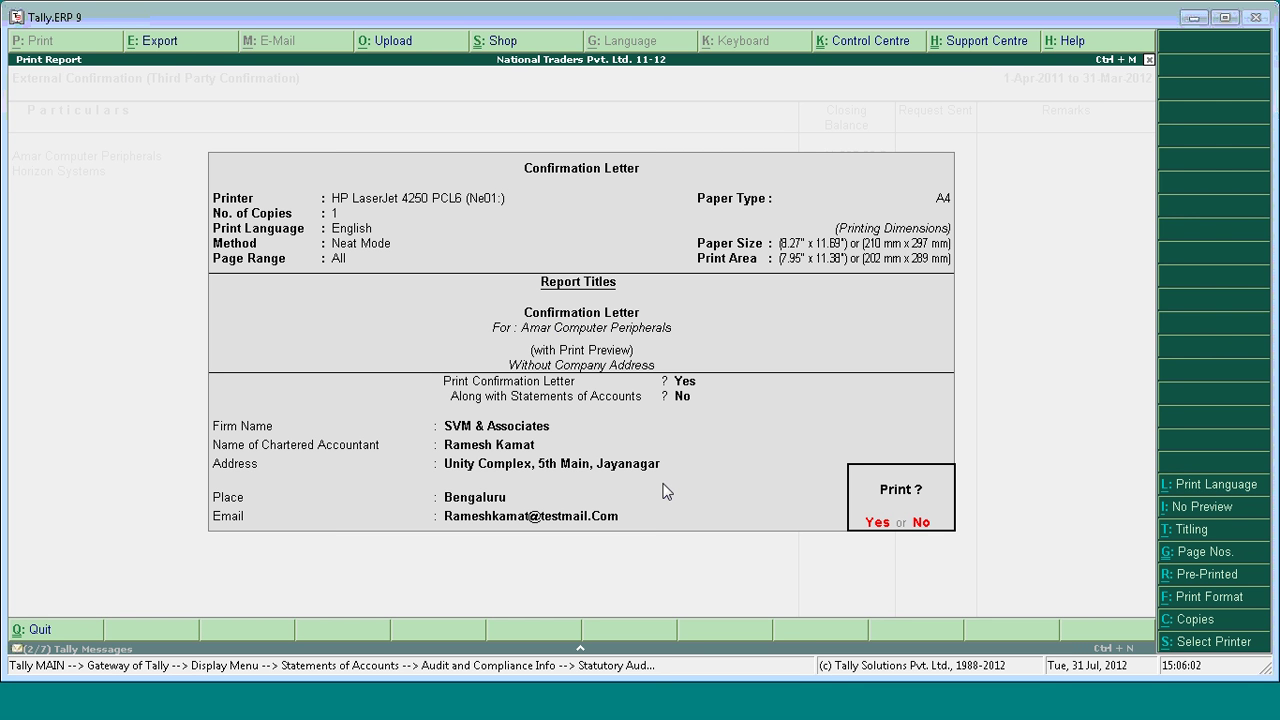
pyautogui.press('n')
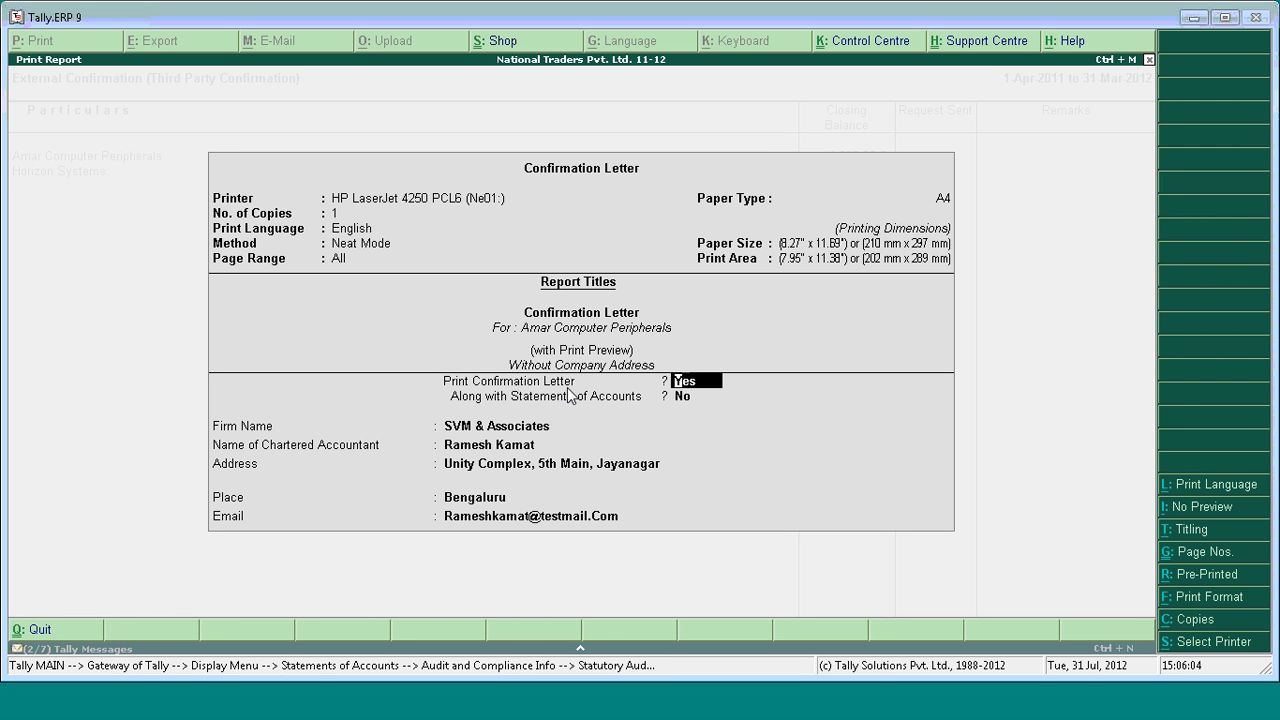
pyautogui.press('Return')
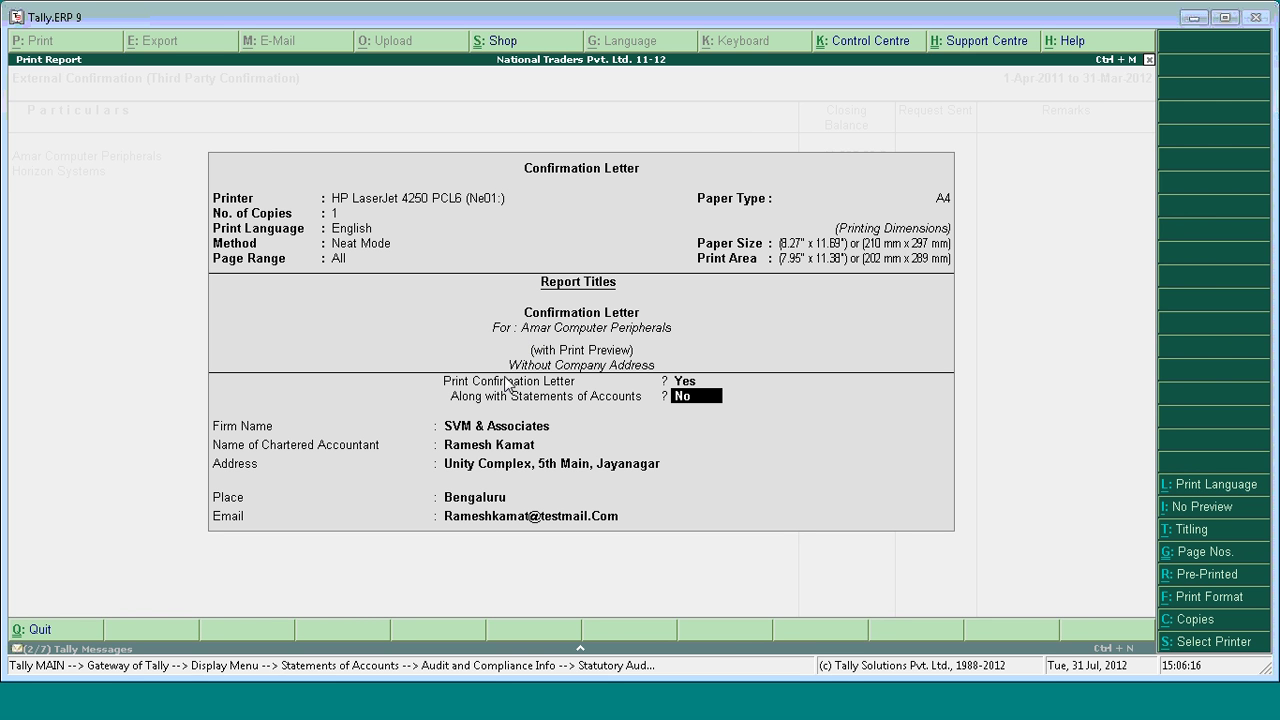
pyautogui.press('y')
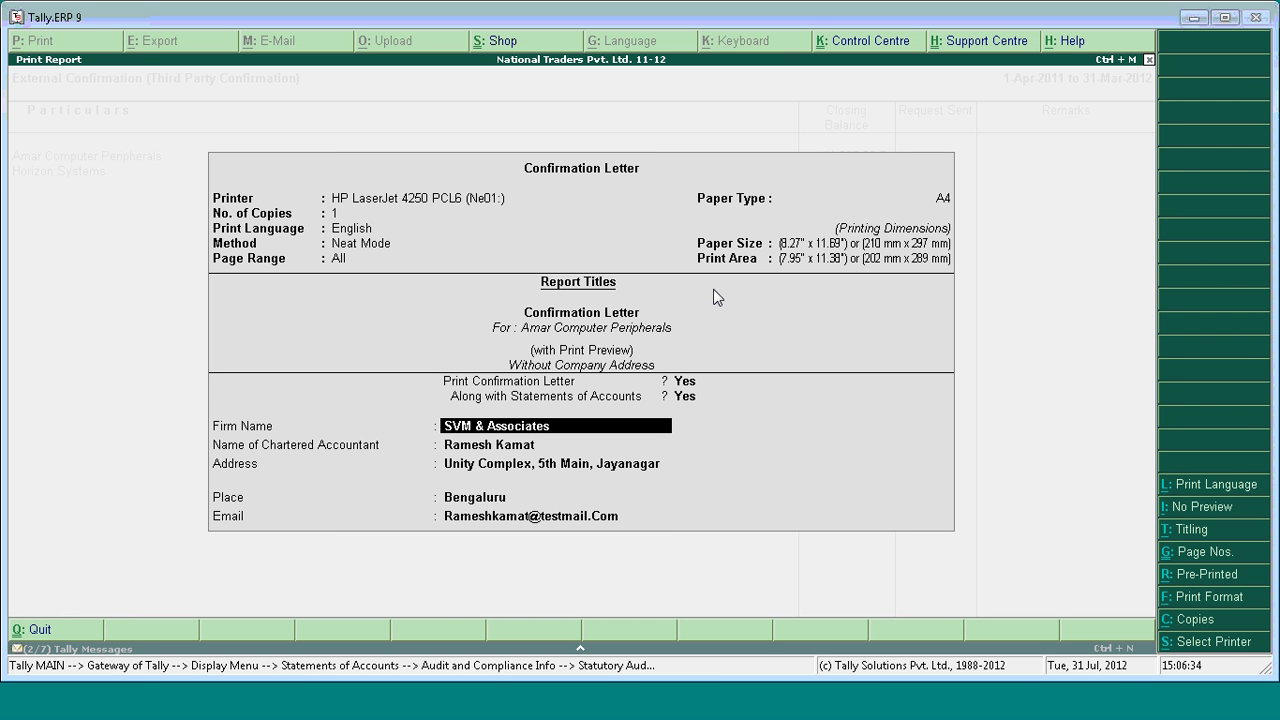
# - Accept the existing firm and chartered accountant details and generate the print preview of the confirmation letter
pyautogui.click(528, 444)
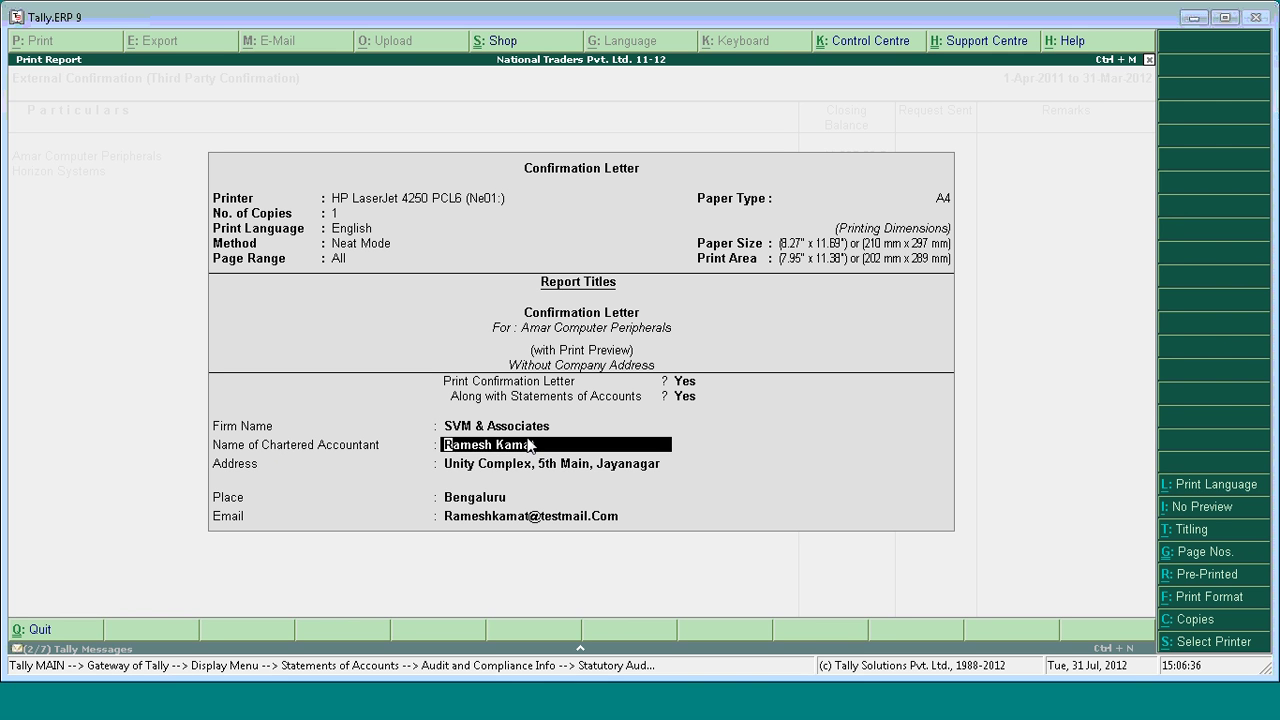
pyautogui.press('Return')
pyautogui.press('Return')
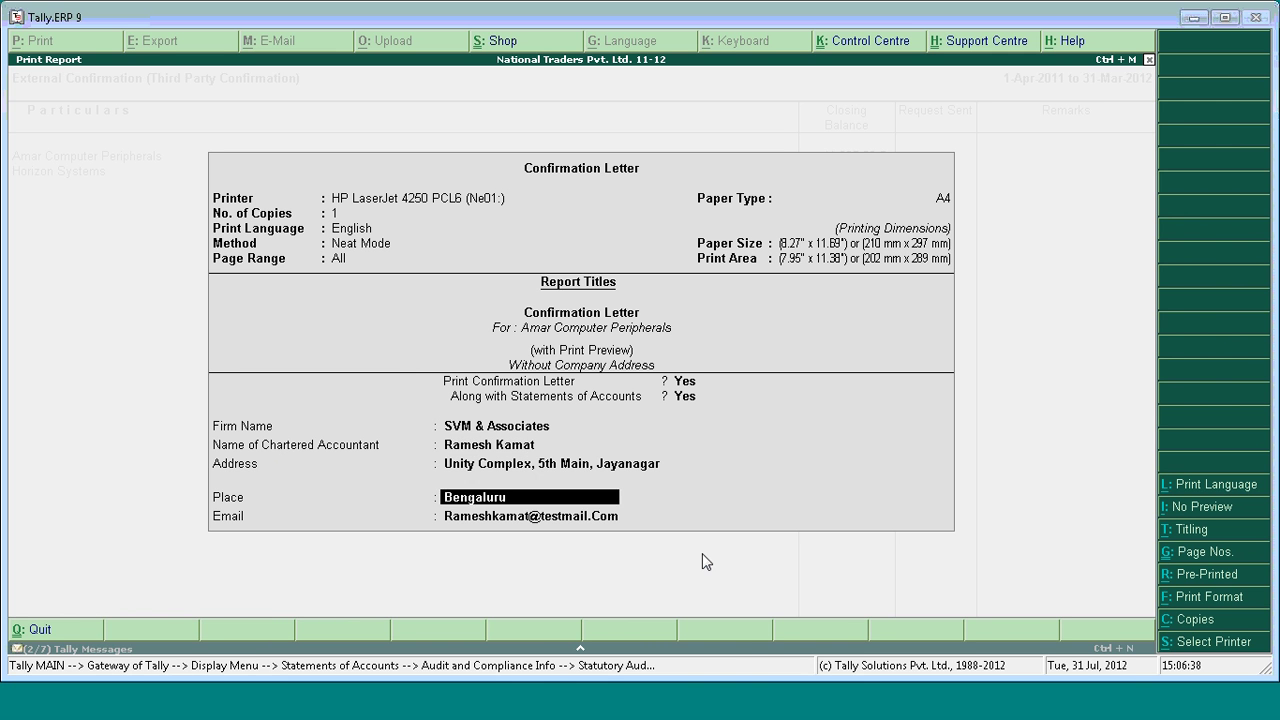
pyautogui.press('Return')
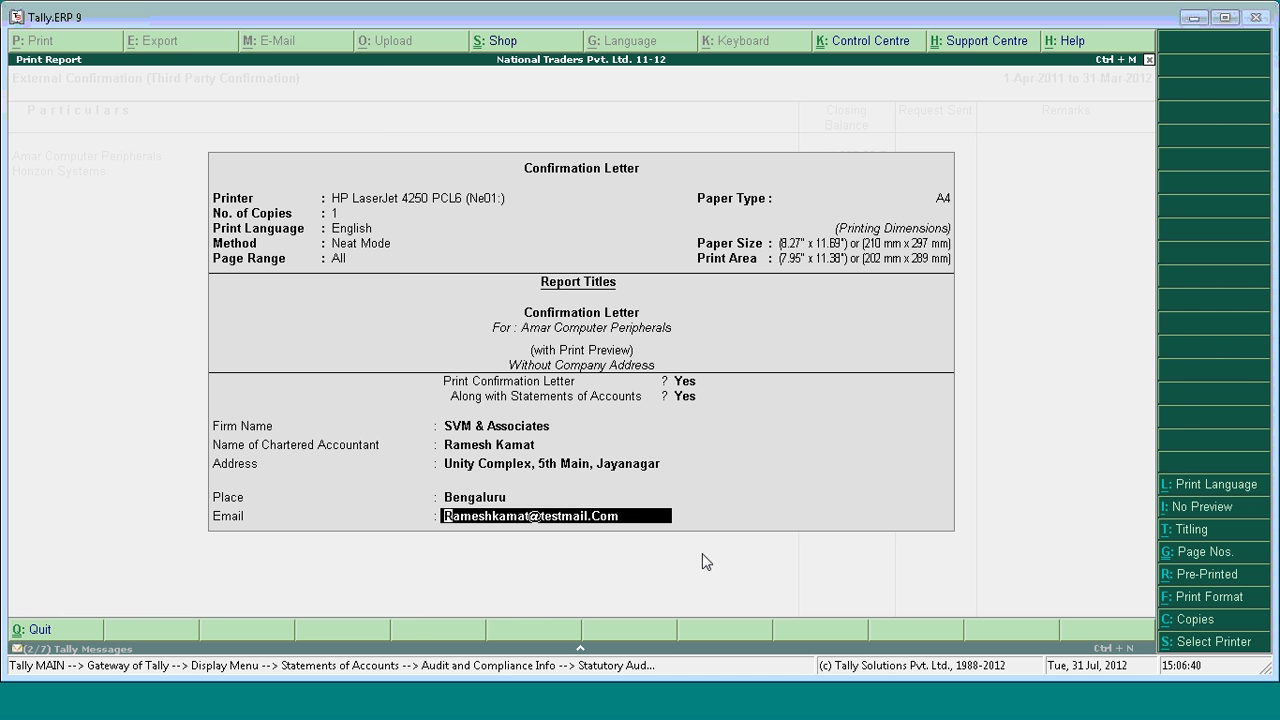
pyautogui.press('Return')
pyautogui.press('Return')
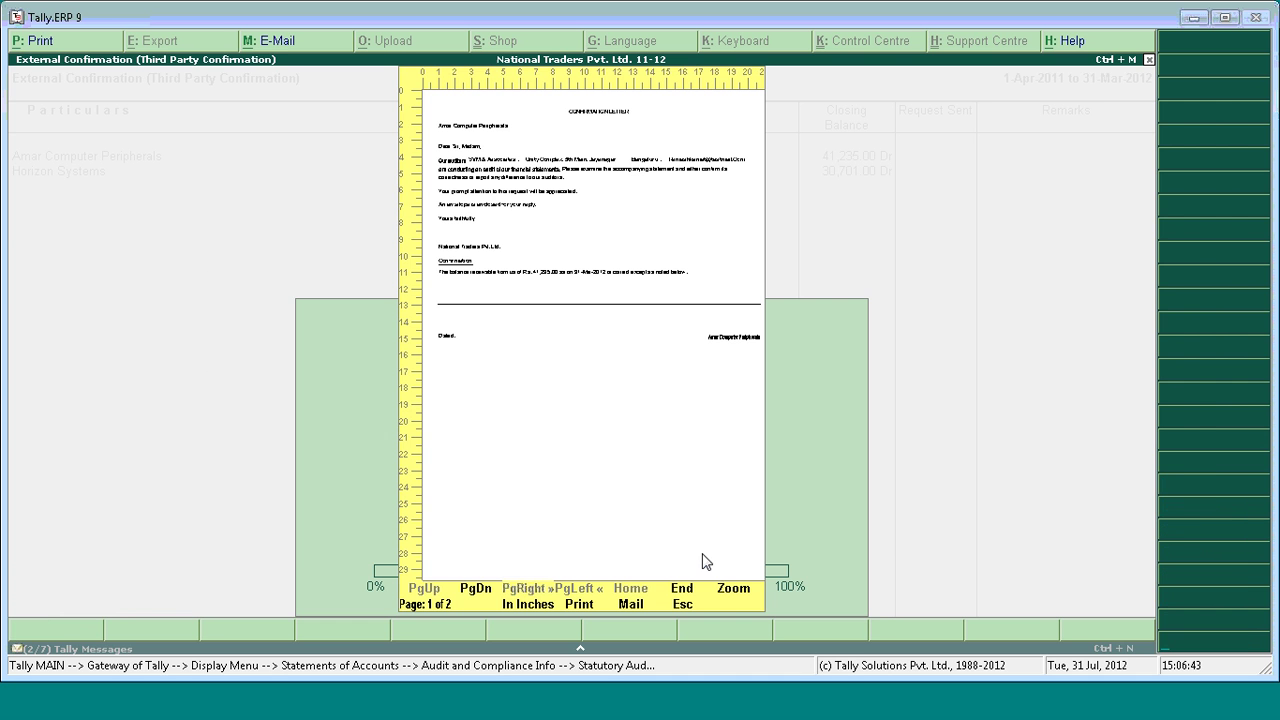
# - Examine the enlarged confirmation letter and the accompanying Amar Computer Peripherals account statement in the print preview
pyautogui.hotkey('alt', 'z')
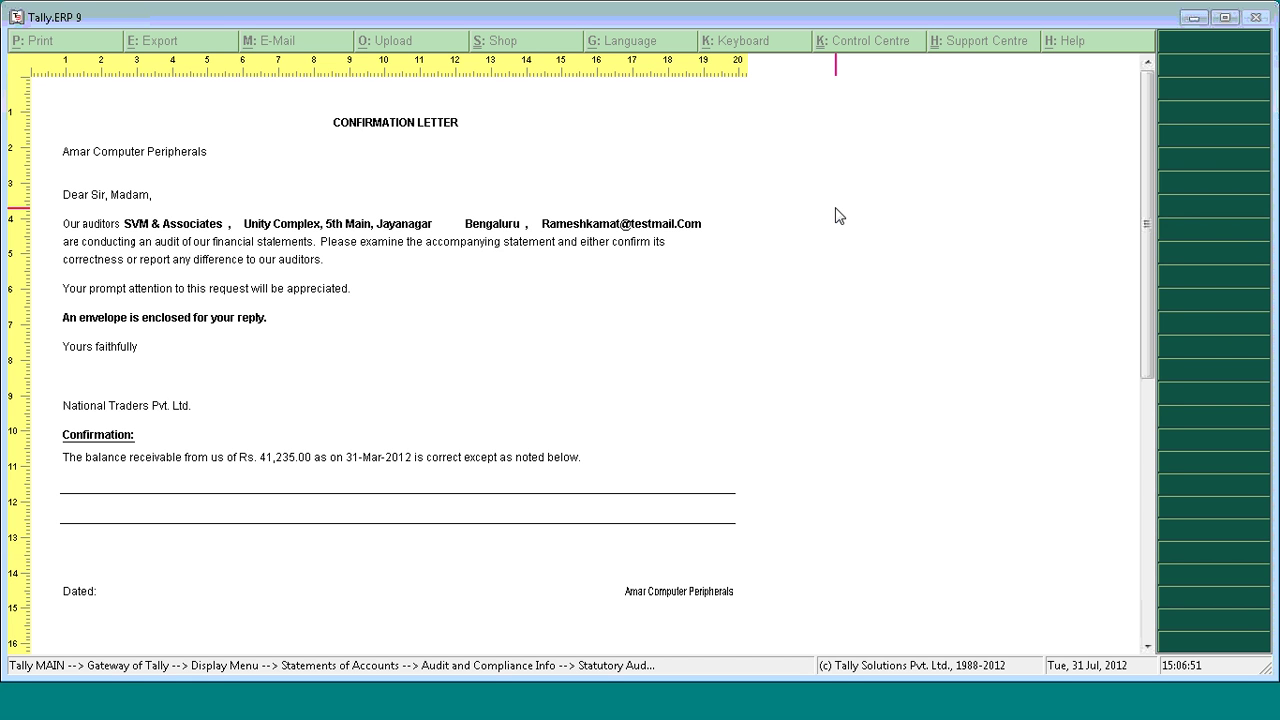
pyautogui.scroll(-3, 838, 216)
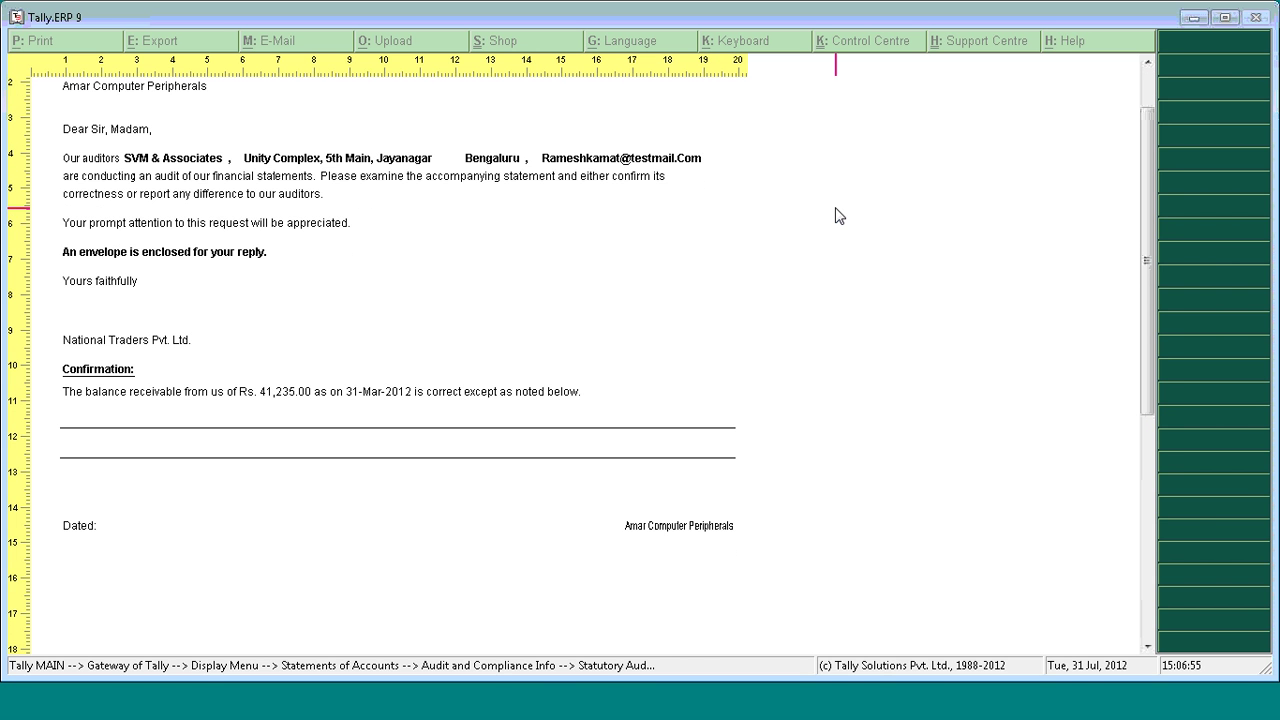
pyautogui.scroll(-1, 838, 216)
pyautogui.scroll(-1, 838, 216)
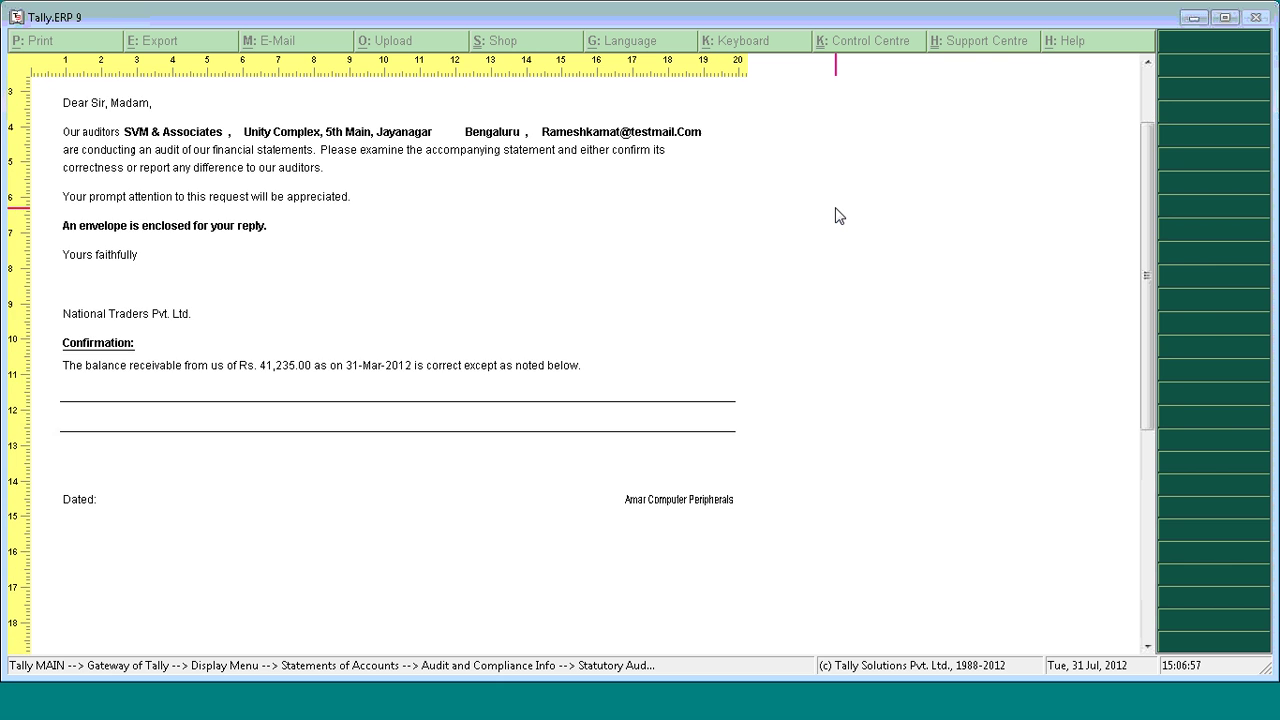
pyautogui.scroll(-2, 838, 216)
pyautogui.scroll(-10, 838, 216)
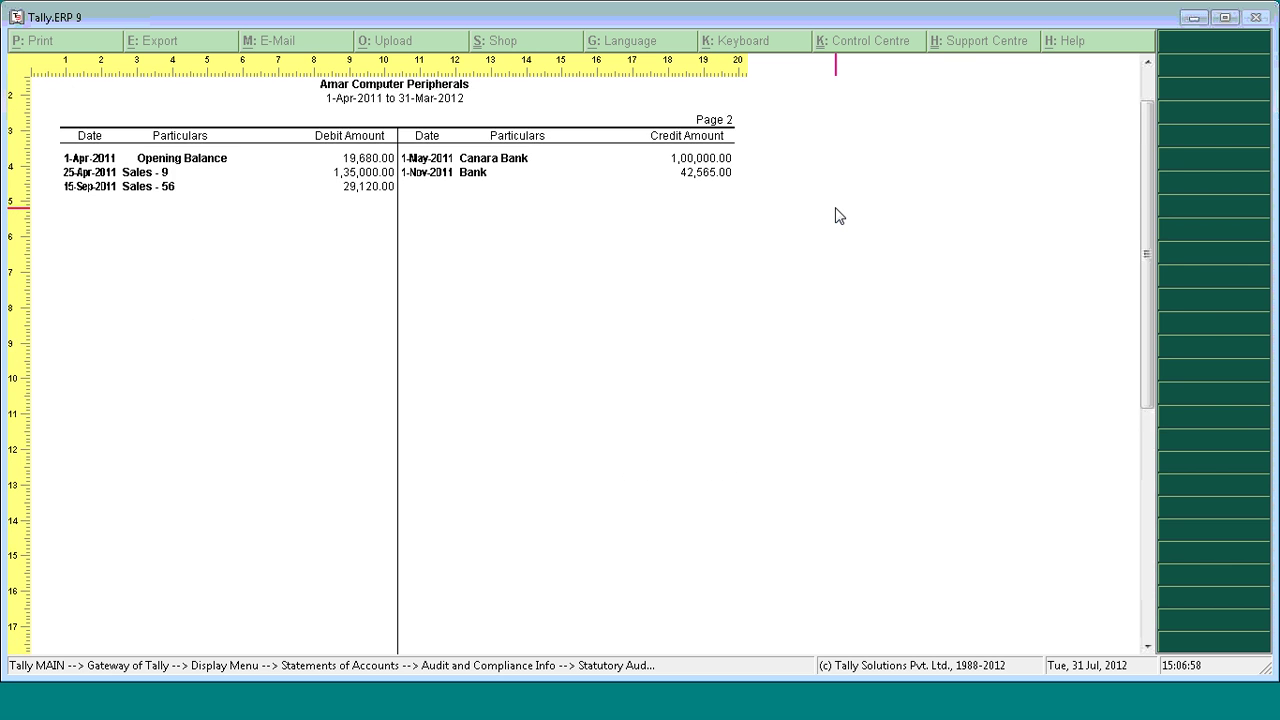
pyautogui.scroll(-5, 838, 216)
pyautogui.scroll(5, 838, 216)
pyautogui.scroll(8, 838, 216)
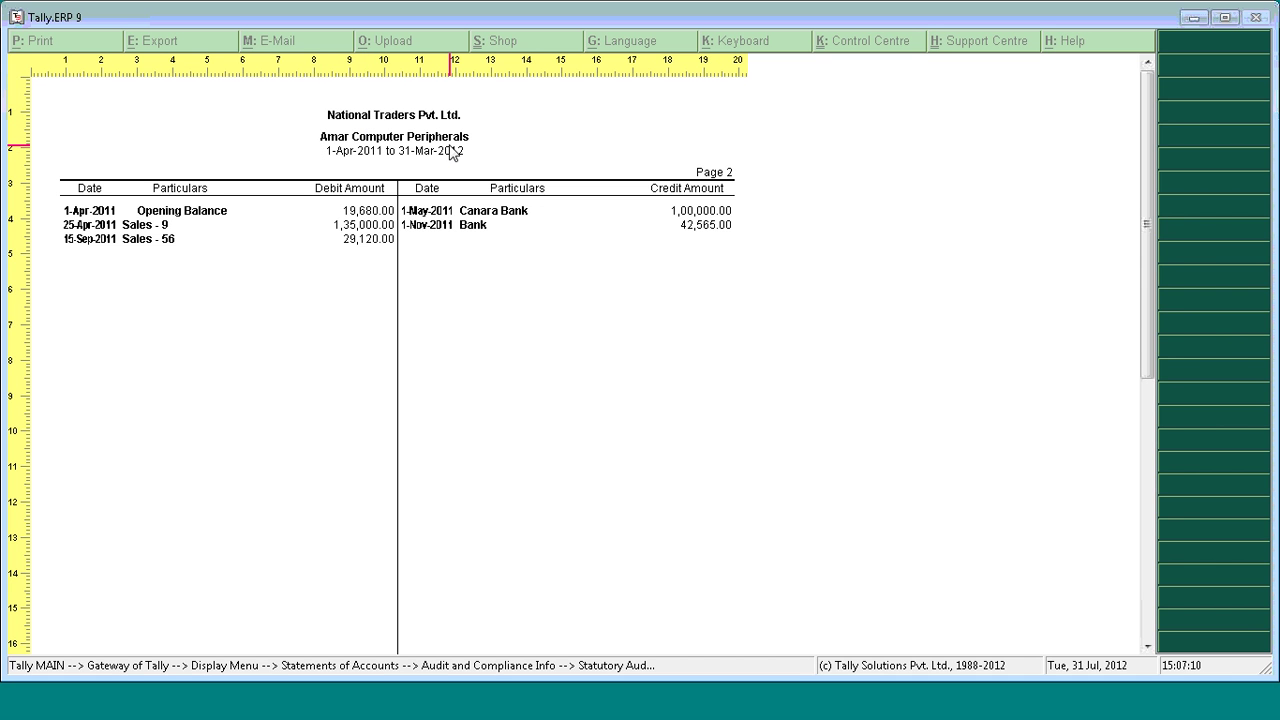
# - Close the print preview and the client's confirmation list, and return to the Gateway of Tally
pyautogui.click(474, 535)
pyautogui.press('Escape')
pyautogui.press('Escape')
pyautogui.press('Escape')
pyautogui.press('Escape')
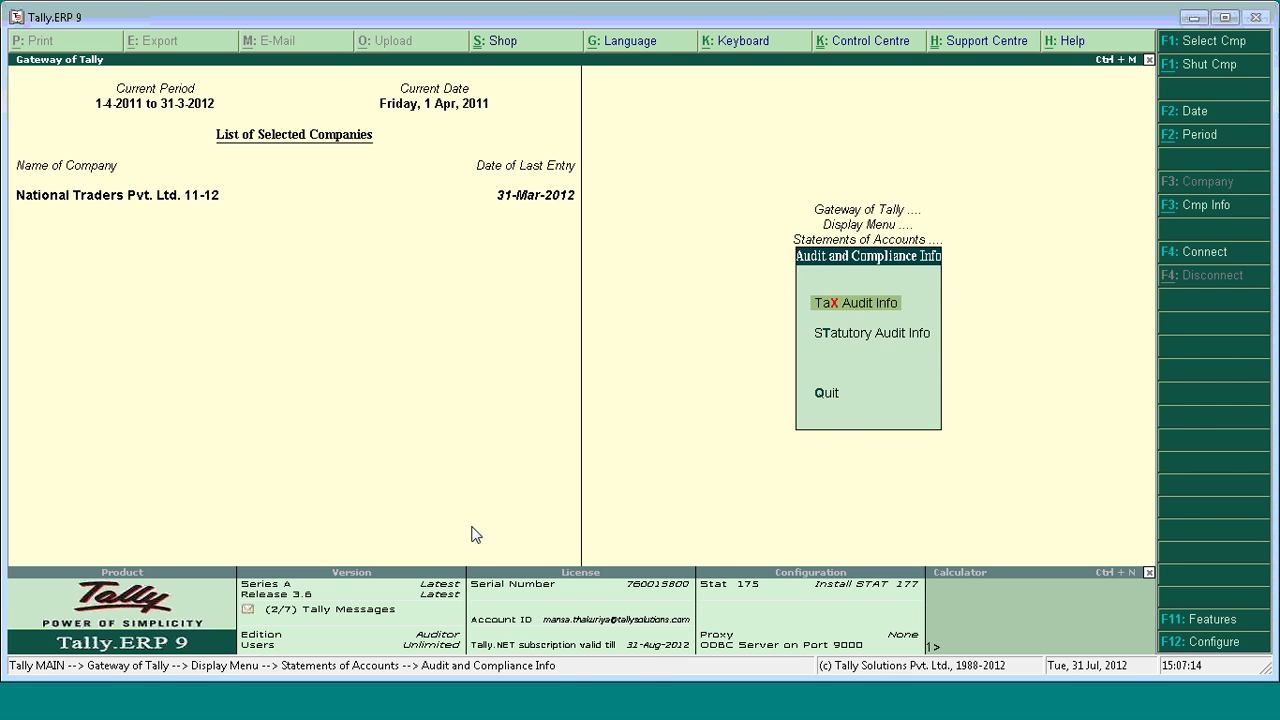
pyautogui.press('Escape')
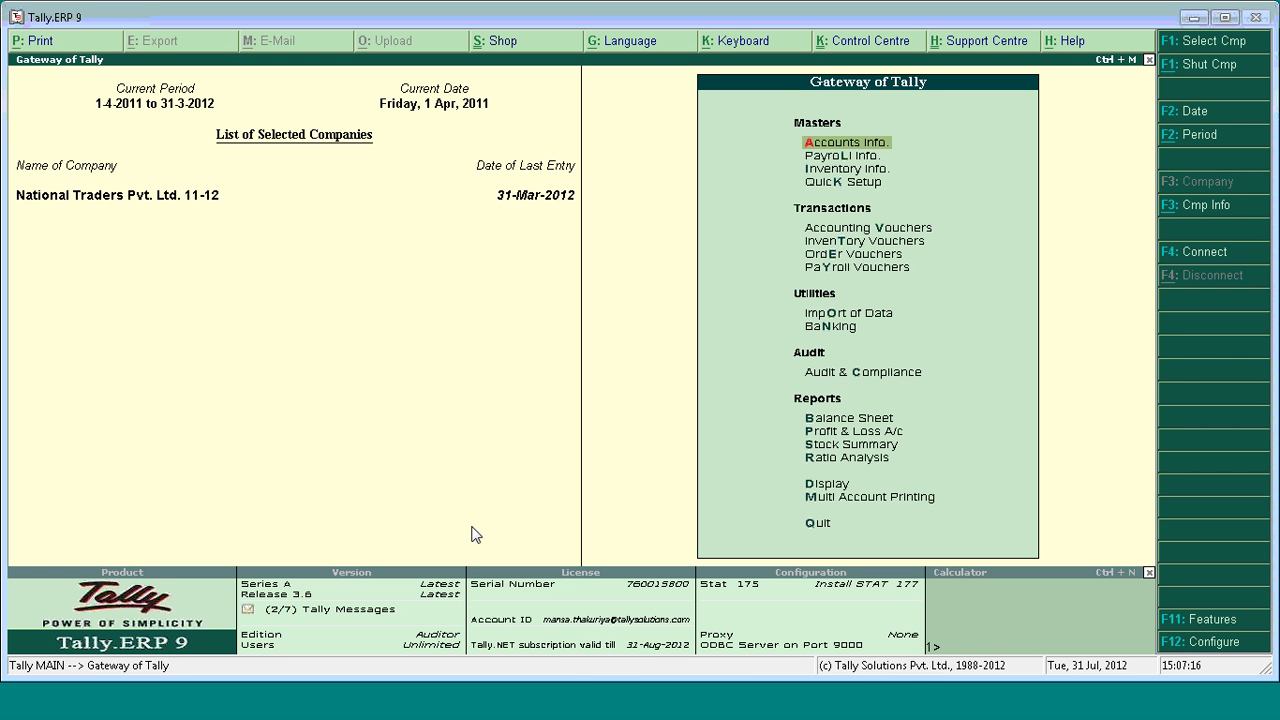
# - Open the Audit & Analysis dashboard from Audit & Compliance
pyautogui.press('Down')
pyautogui.press('Down')
pyautogui.press('Down')
pyautogui.press('Down')
pyautogui.press('Down')
pyautogui.press('Down')
pyautogui.press('Down')
pyautogui.press('Down')
pyautogui.press('Down')
pyautogui.press('Down')
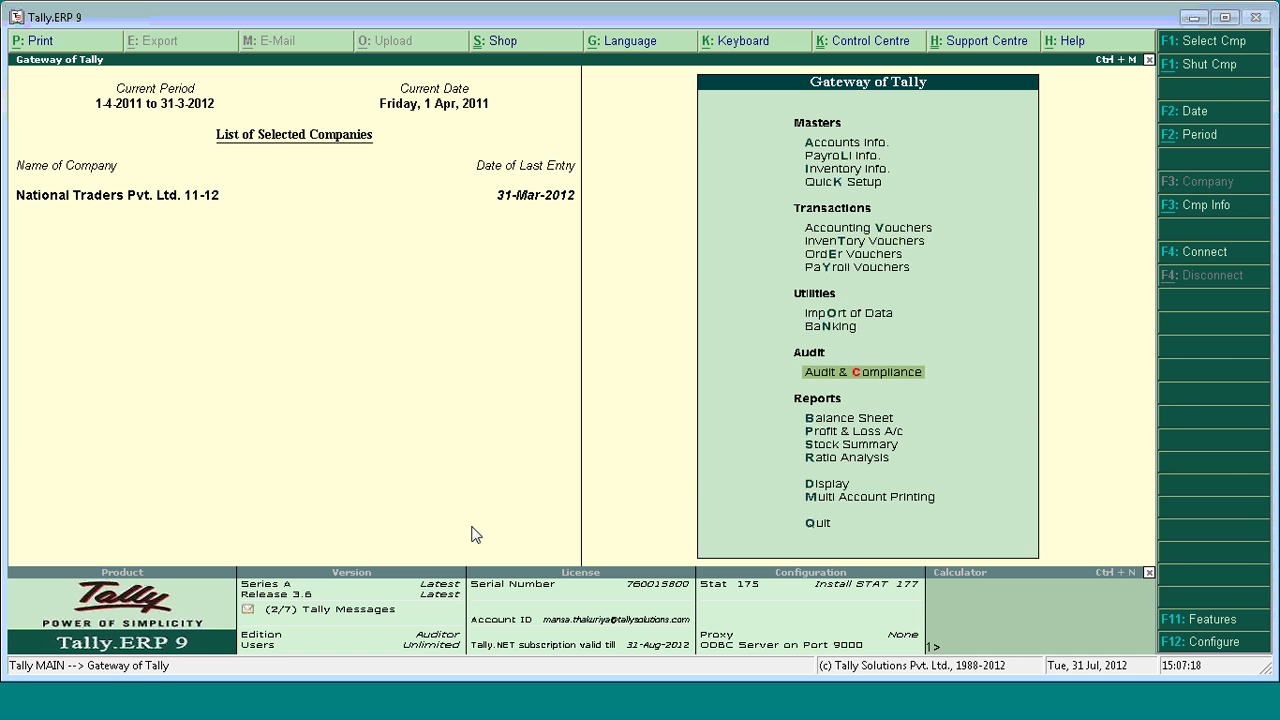
pyautogui.press('Return')
pyautogui.press('Down')
pyautogui.press('Down')
pyautogui.press('Down')
pyautogui.press('Down')
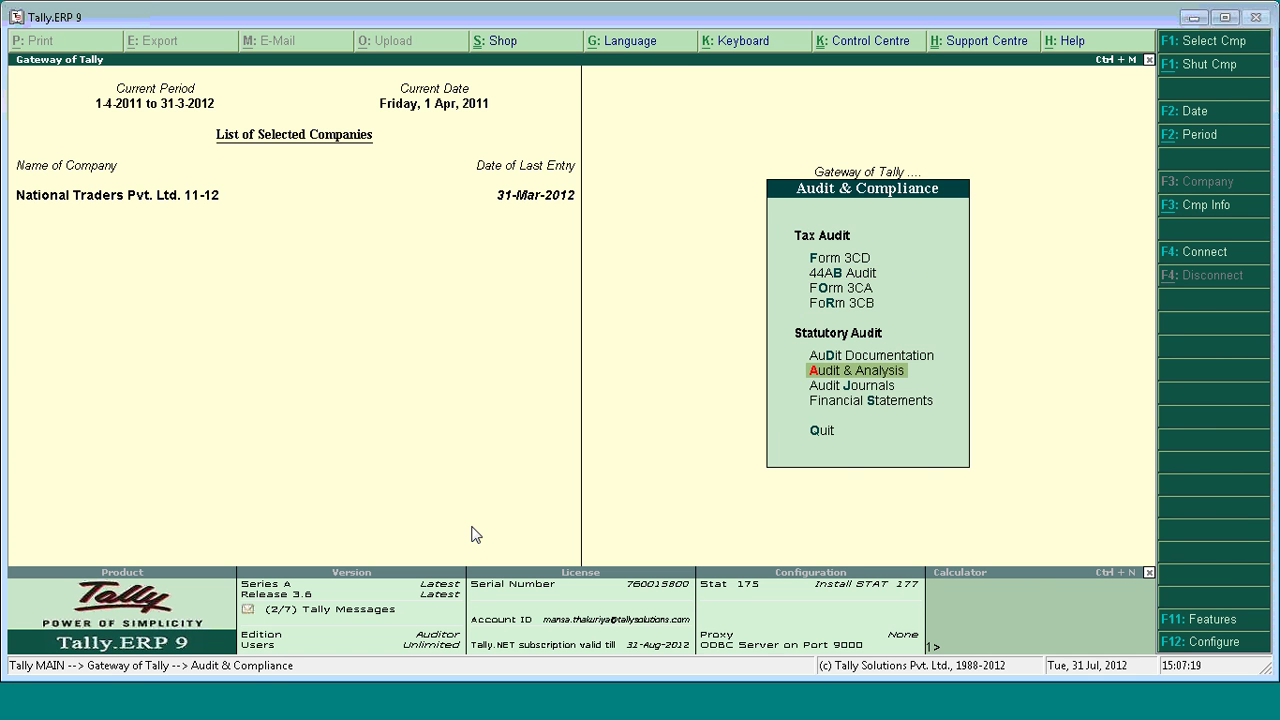
pyautogui.press('Return')
# - Open the auditor's External Confirmation (Third Party Confirmation) report from Other Analysis
pyautogui.press('Down')
pyautogui.press('Down')
pyautogui.press('Down')
pyautogui.press('Down')
pyautogui.press('Down')
pyautogui.press('Down')
pyautogui.press('Down')
pyautogui.press('Down')
pyautogui.press('Down')
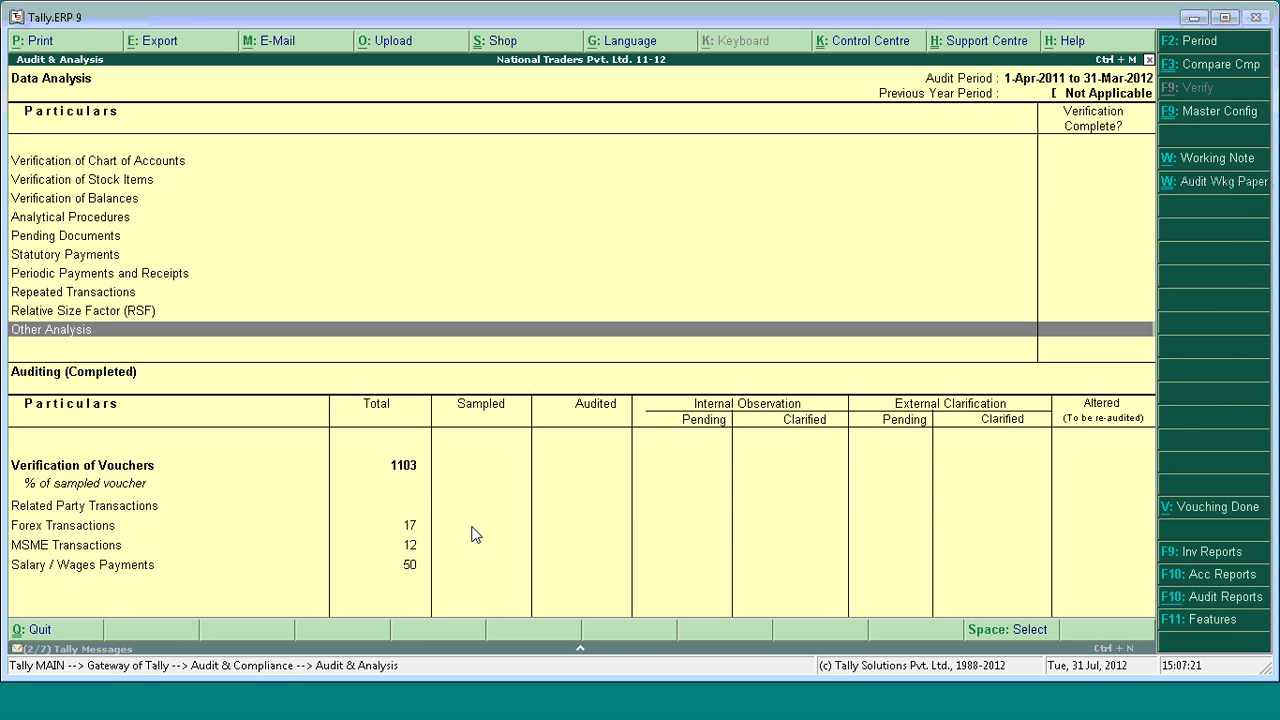
pyautogui.press('Return')
pyautogui.press('Down')
pyautogui.press('Down')
pyautogui.press('Down')
pyautogui.press('Down')
pyautogui.press('Down')
pyautogui.press('Down')
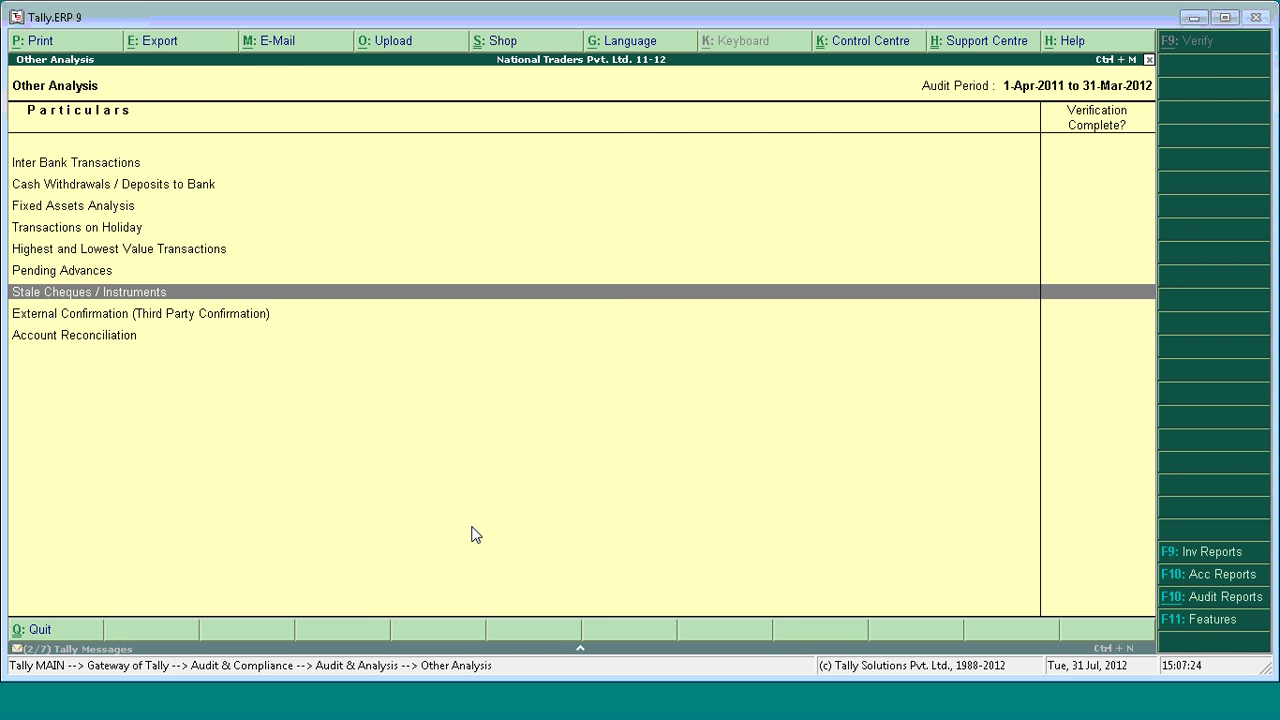
pyautogui.press('Down')
pyautogui.press('Return')
# - Record a confirmed balance of 30,000.00 Cr for Amar Computer Peripherals in the External Confirmation report
pyautogui.press('Down')
pyautogui.press('Down')
pyautogui.press('Down')
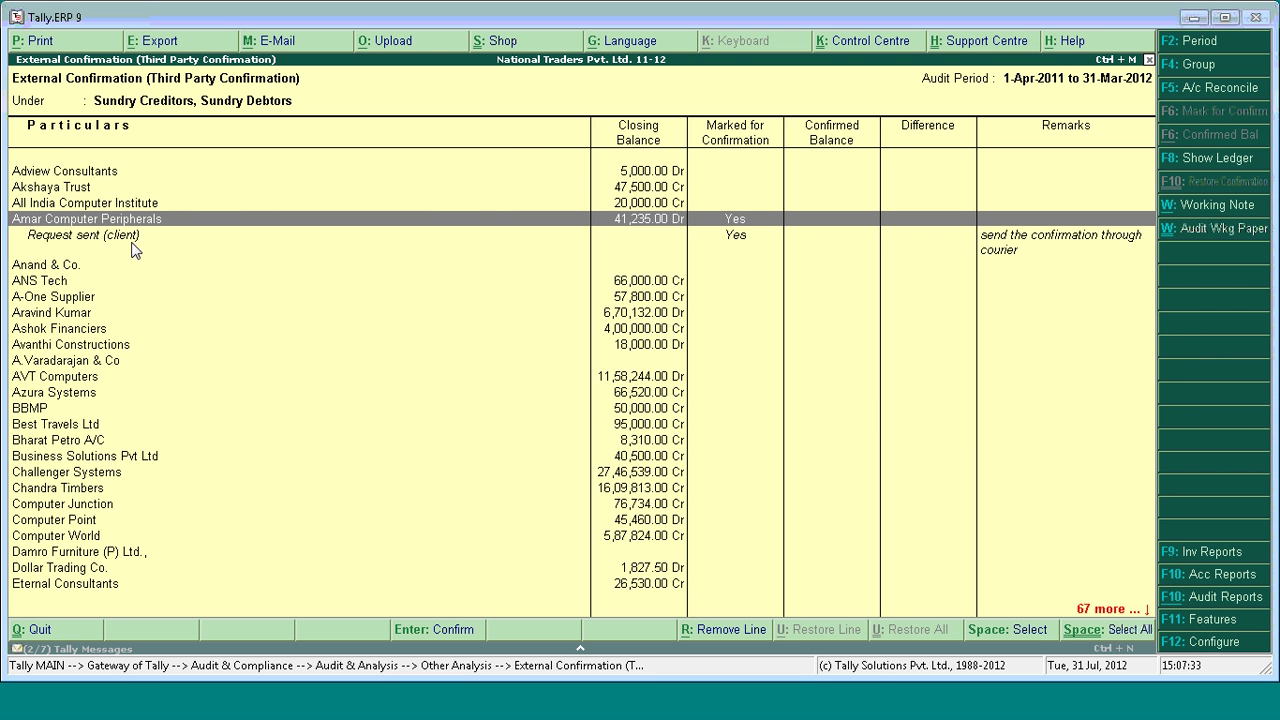
pyautogui.press('Down')
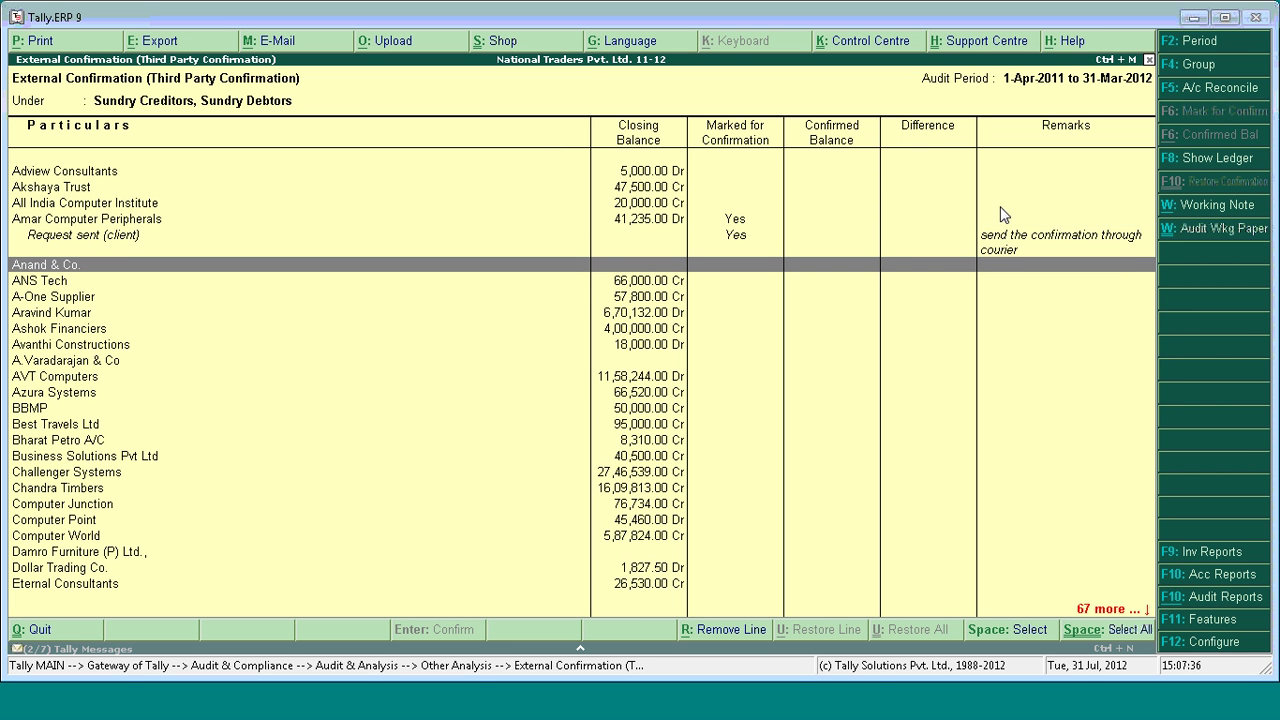
pyautogui.press('Up')
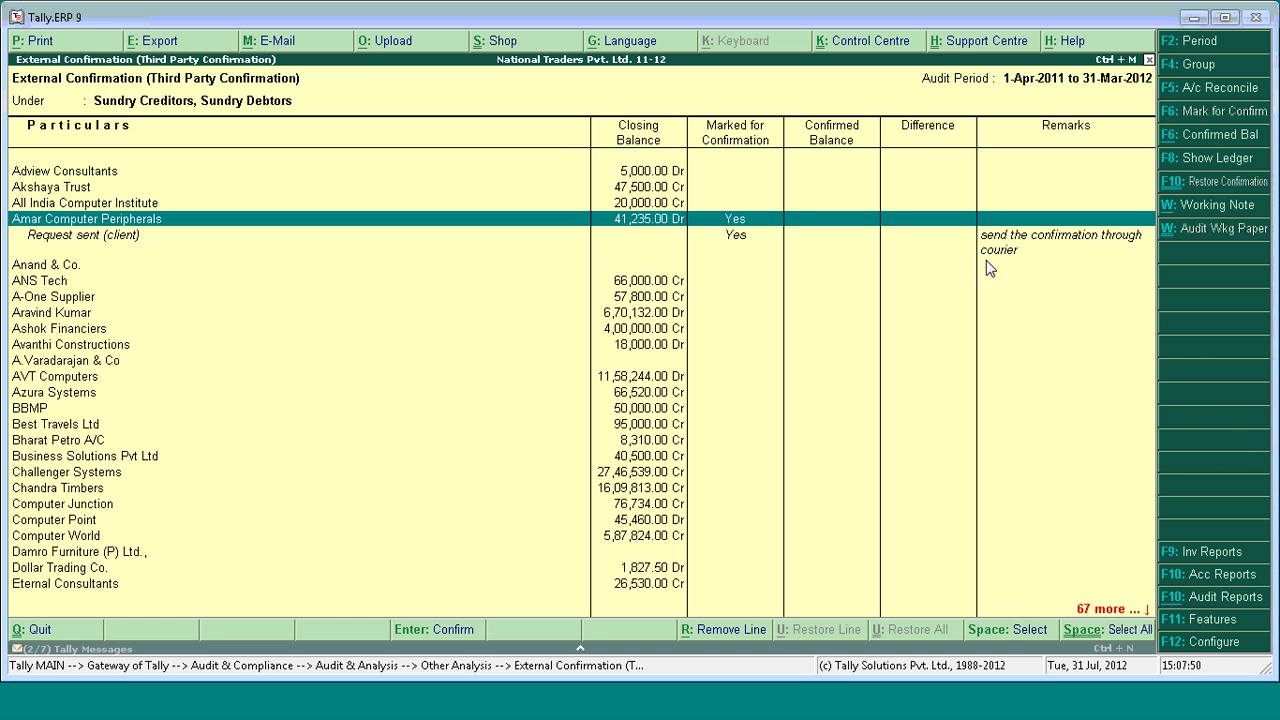
pyautogui.click(1007, 632)
pyautogui.click(1007, 632)
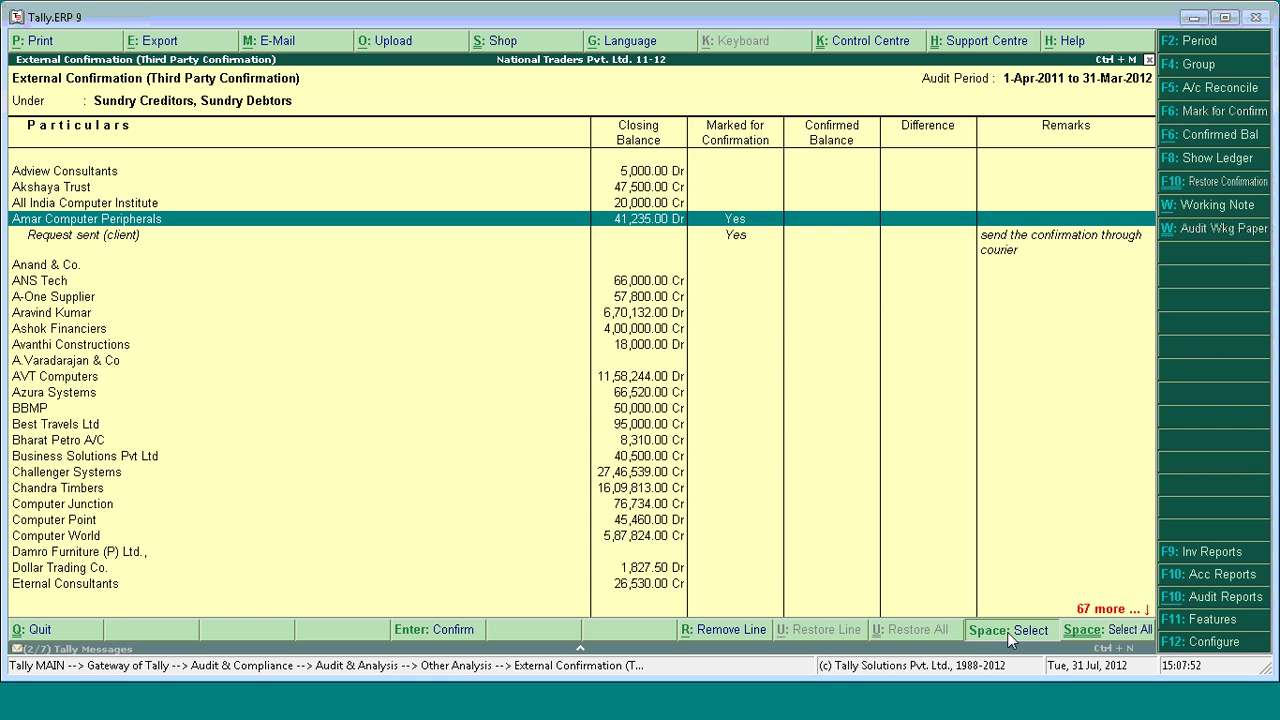
pyautogui.click(1007, 632)
pyautogui.click(1007, 632)
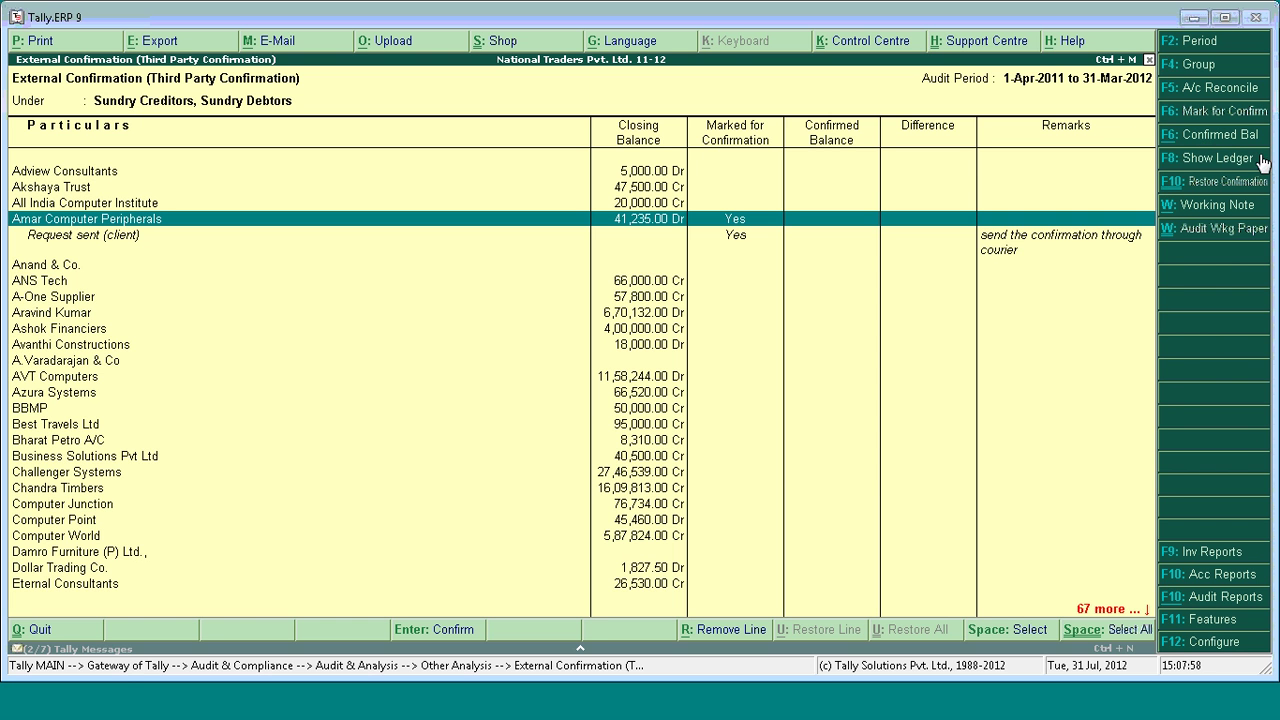
pyautogui.click(1188, 141)
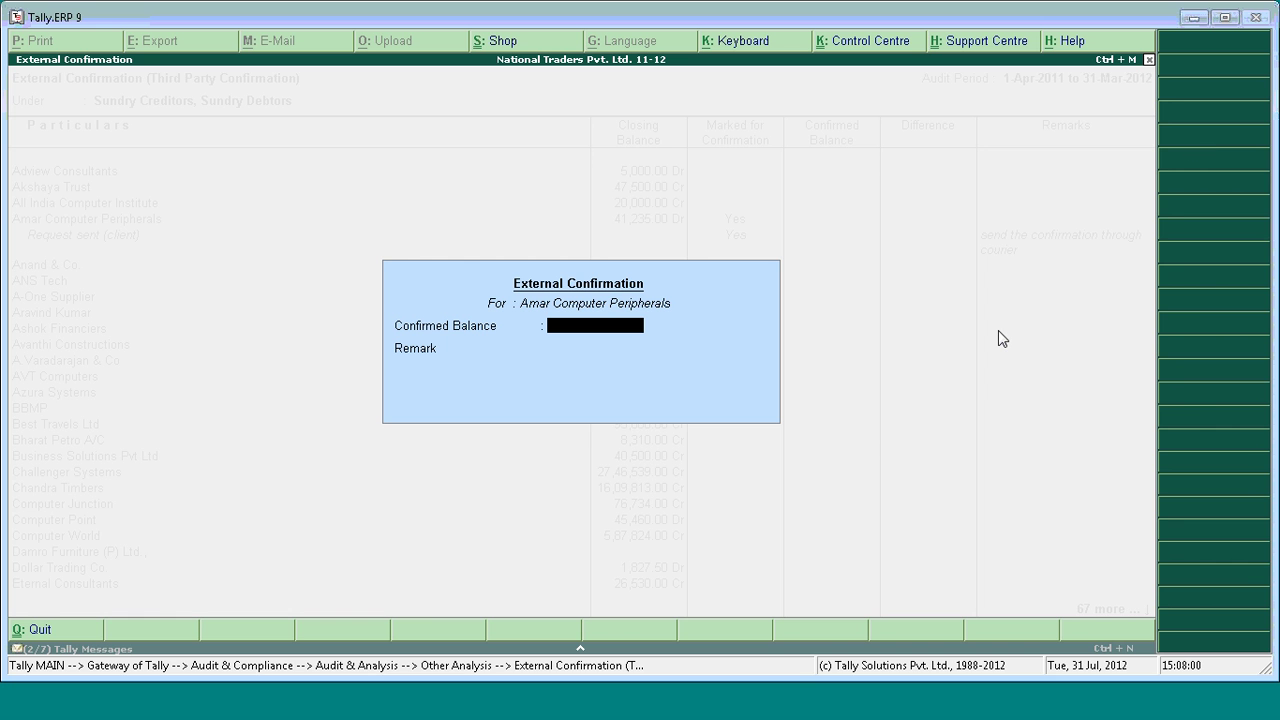
pyautogui.write('3')
pyautogui.write('0,00')
pyautogui.write('0000')
pyautogui.press('Return')
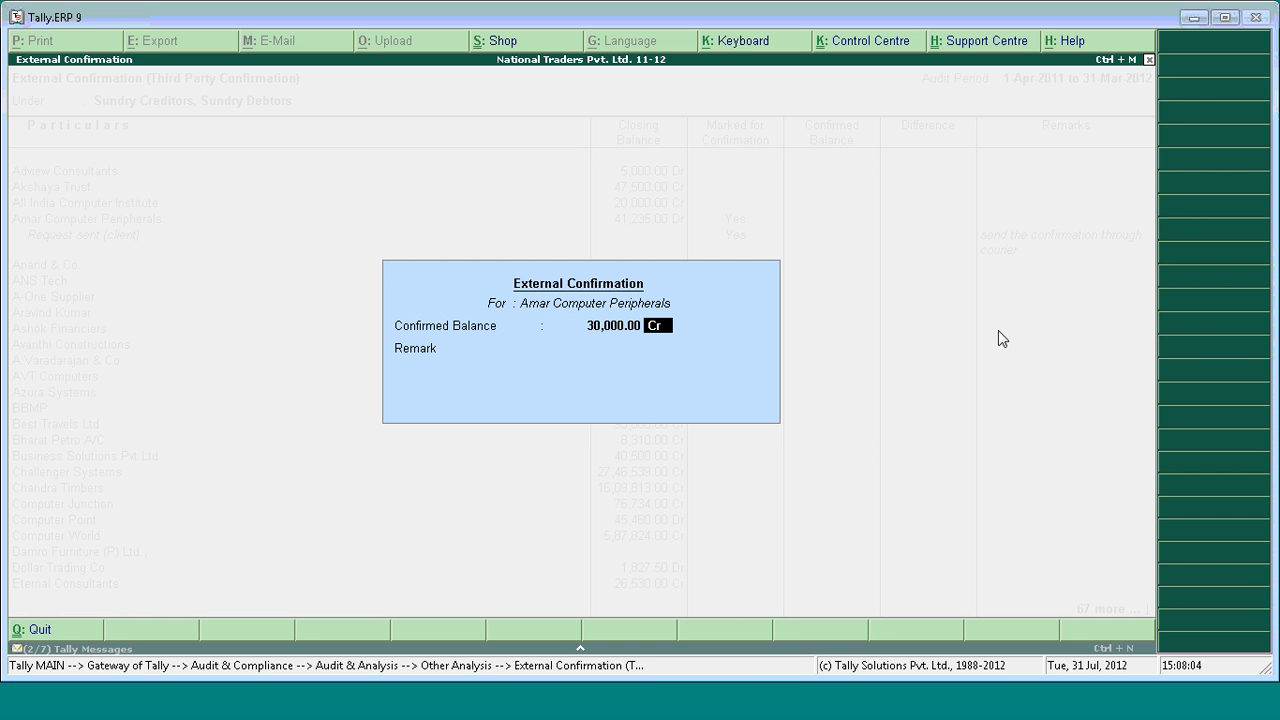
pyautogui.press('Return')
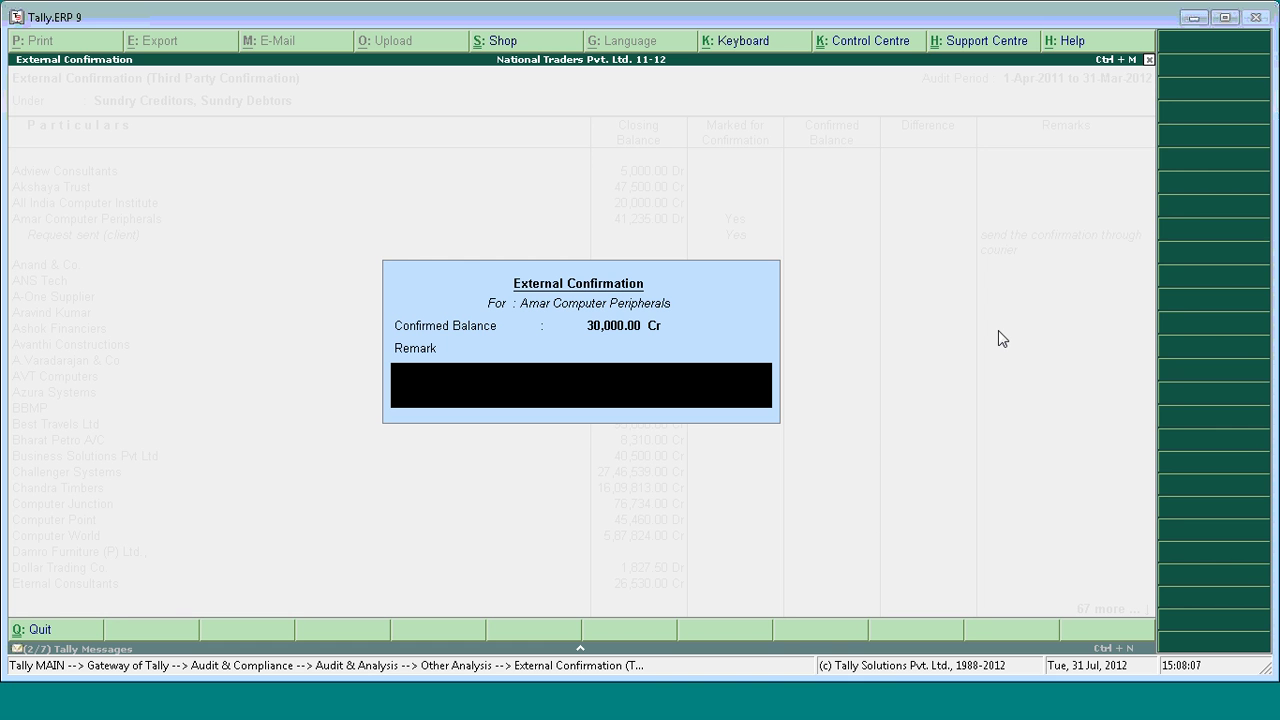
# - Add the remark "confirmed" to the Amar Computer Peripherals confirmation and accept the entry
pyautogui.write('y')
pyautogui.write('e')
pyautogui.press('BackSpace')
pyautogui.press('BackSpace')
pyautogui.write('confirmed')
pyautogui.press('Return')
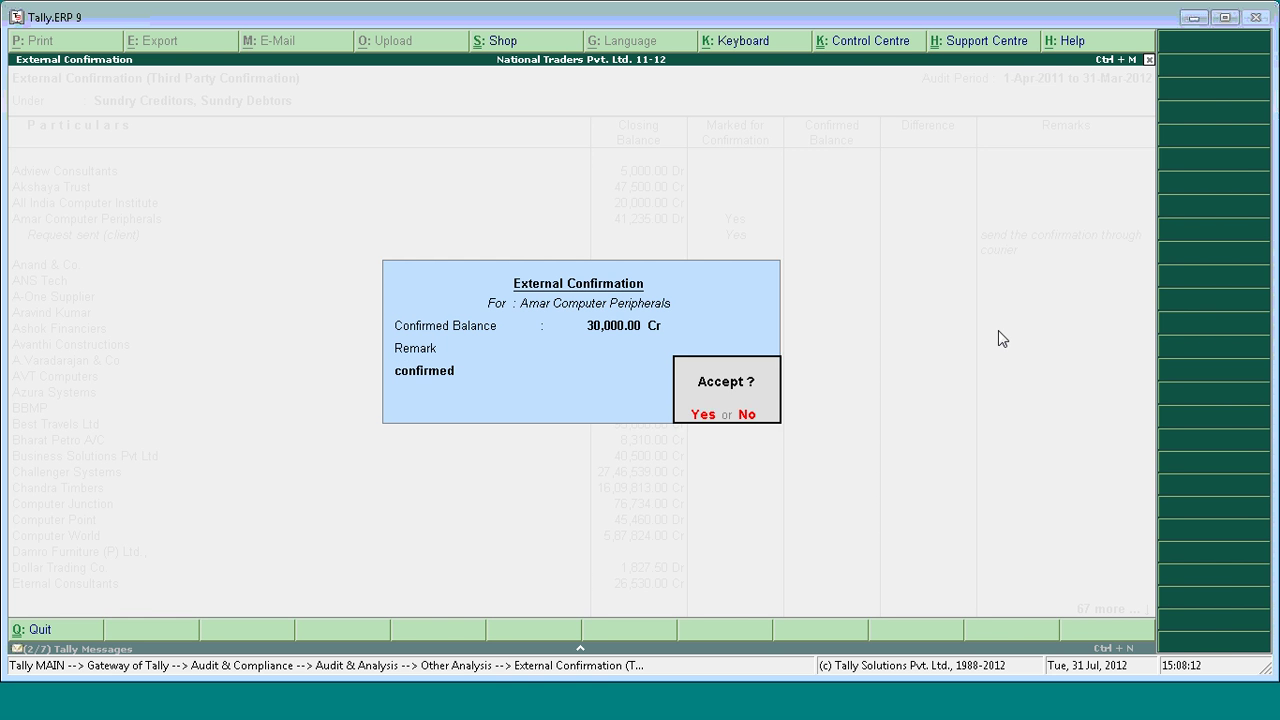
pyautogui.press('y')
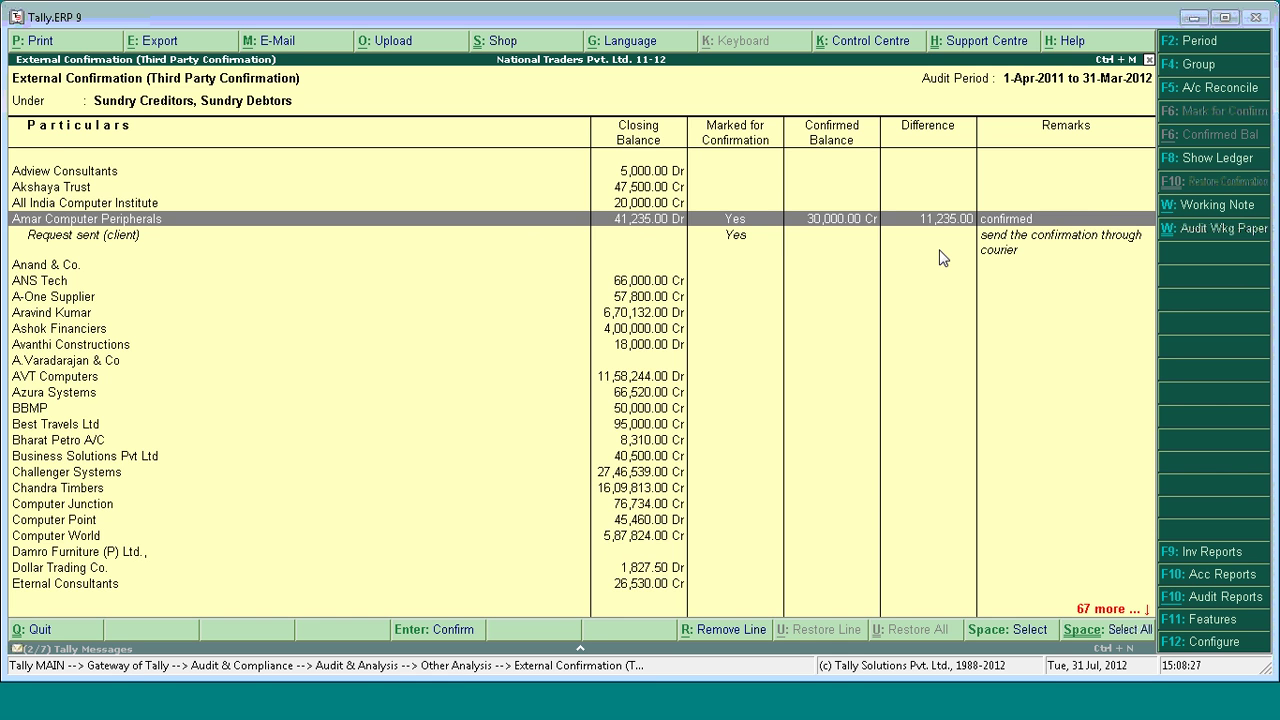
# - View the Account Reconciliation report from Other Analysis and return to the Audit & Compliance menu
pyautogui.press('Escape')
pyautogui.press('Down')
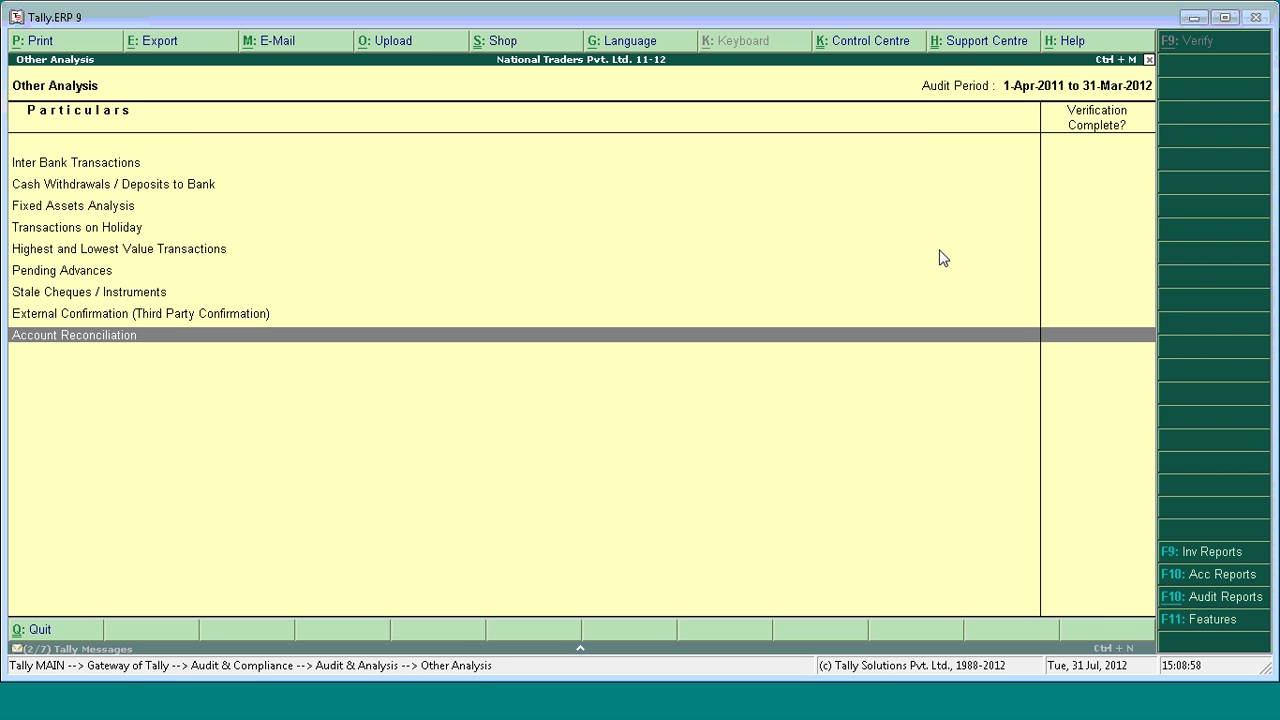
pyautogui.press('Return')
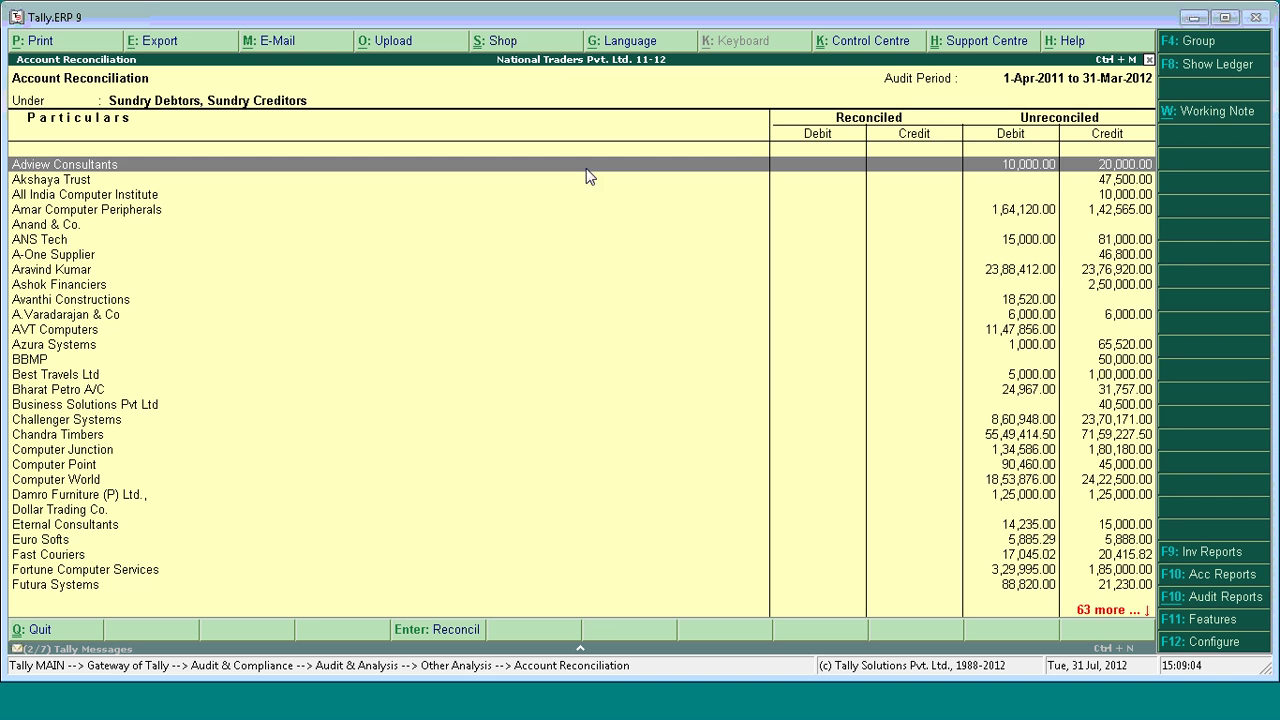
pyautogui.press('Escape')
pyautogui.press('Escape')
pyautogui.press('Escape')
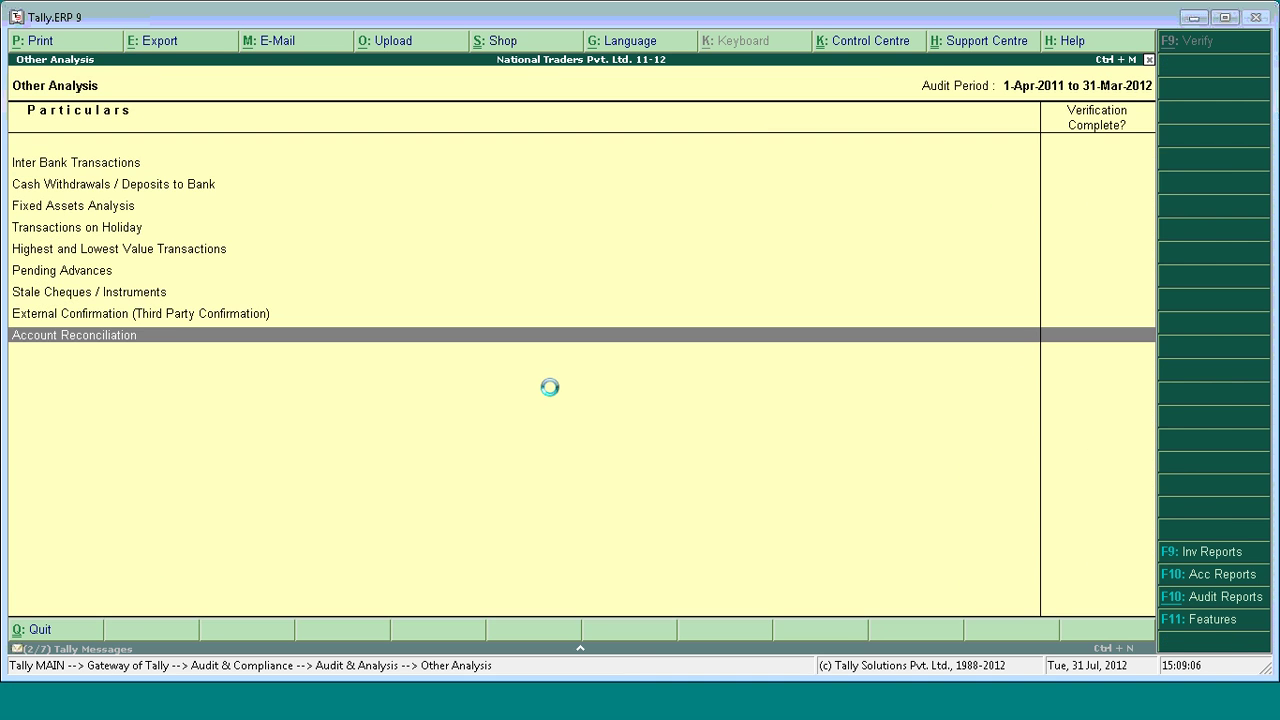
# - Load the Horizon Systems company by logging in with its user name, and make National Traders Pvt. Ltd. 11-12 the active company again
pyautogui.press('F1')
pyautogui.press('Return')
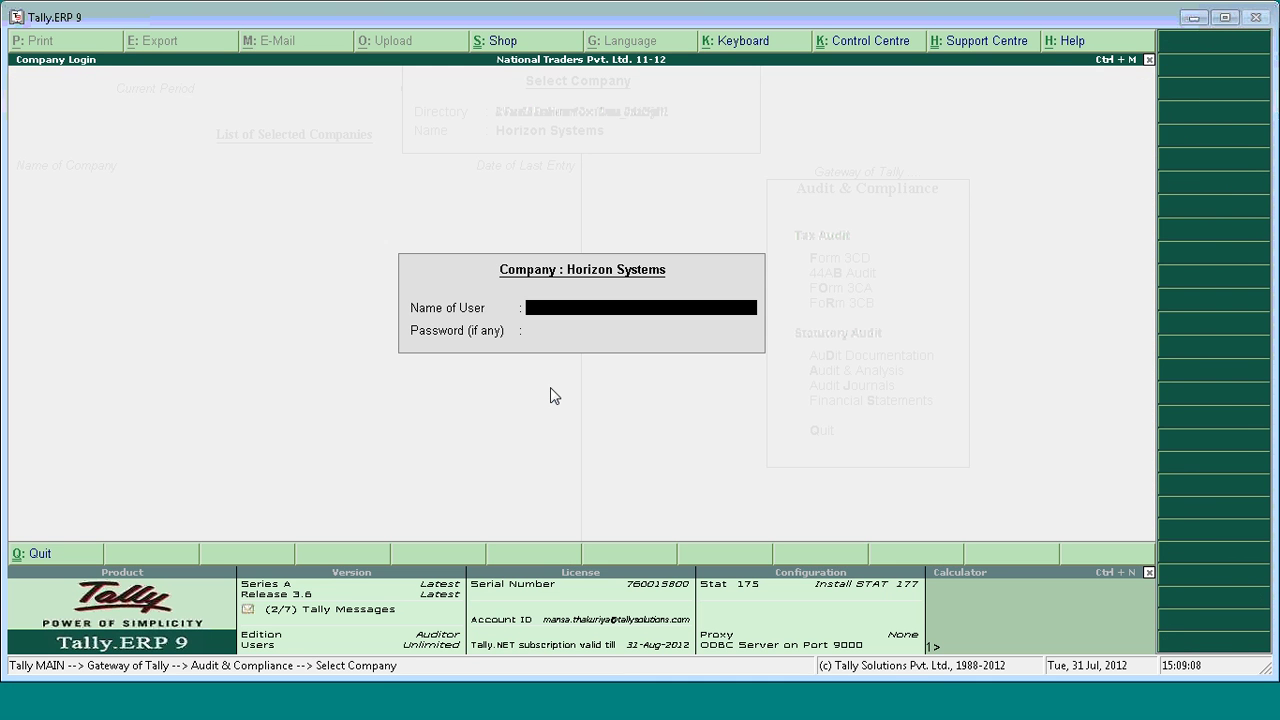
pyautogui.write('a')
pyautogui.press('Return')
pyautogui.press('Return')
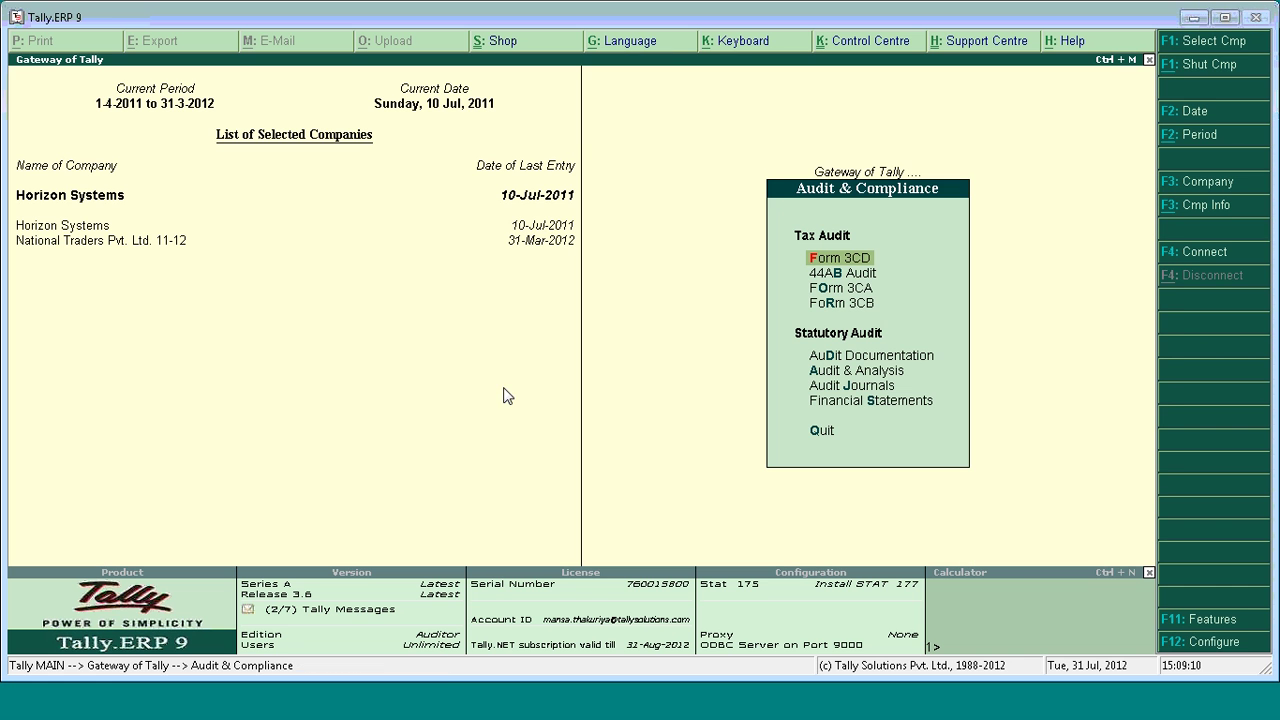
pyautogui.click(132, 242)
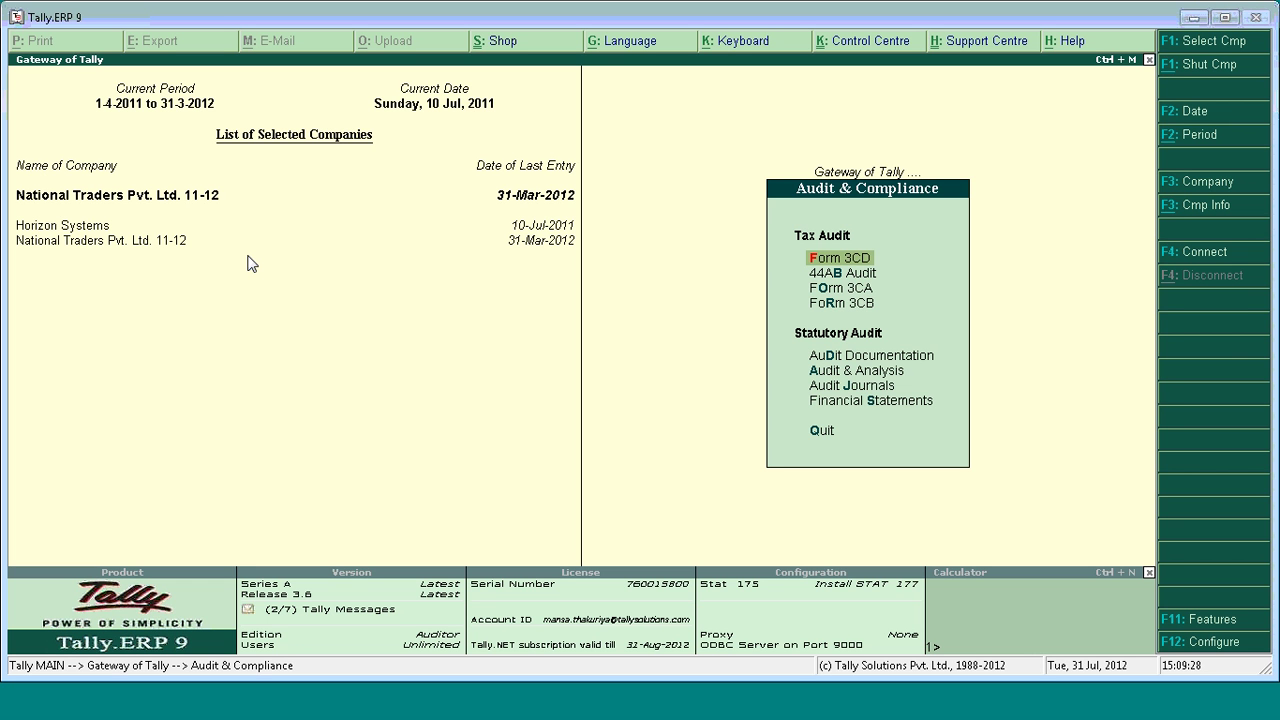
# - Open the Audit & Analysis dashboard for National Traders Pvt. Ltd. 11-12
pyautogui.press('Down')
pyautogui.press('Down')
pyautogui.press('Down')
pyautogui.press('Down')
pyautogui.press('Down')
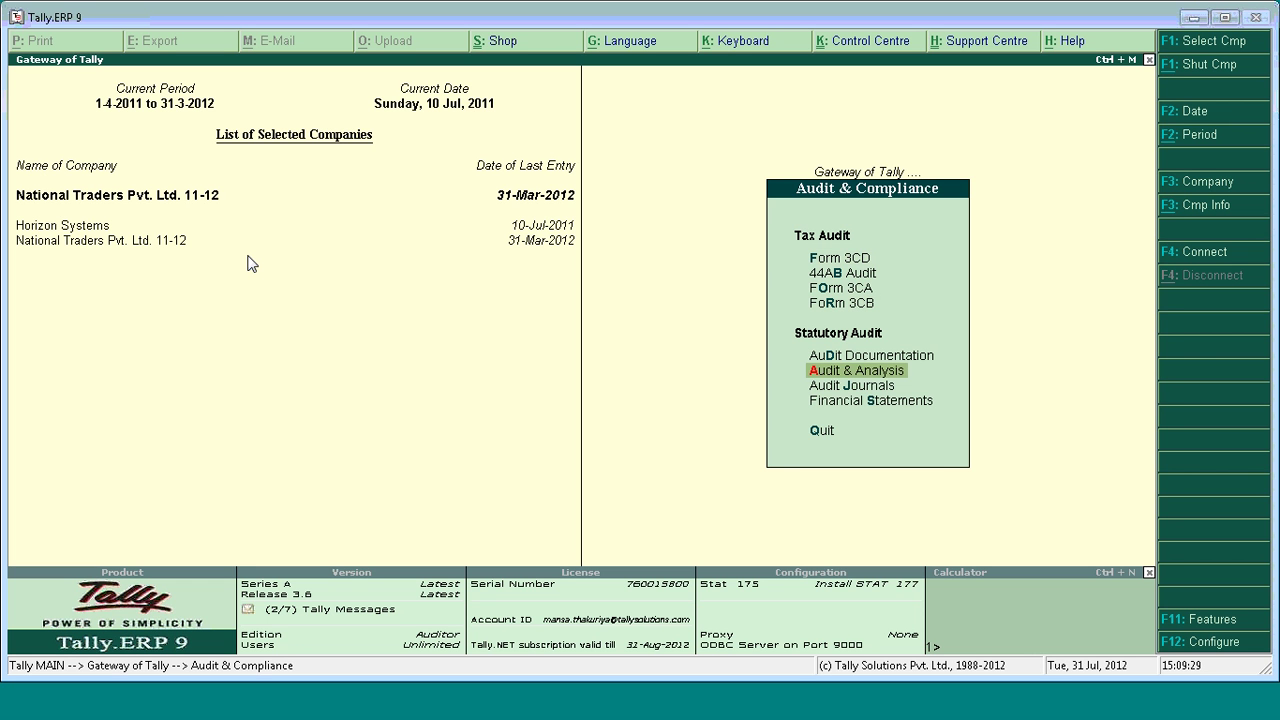
pyautogui.press('Return')
# - Open the Other Analysis list from the Data Analysis section
pyautogui.press('Down')
pyautogui.press('Down')
pyautogui.press('Down')
pyautogui.press('Down')
pyautogui.press('Down')
pyautogui.press('Down')
pyautogui.press('Down')
pyautogui.press('Down')
pyautogui.press('Down')
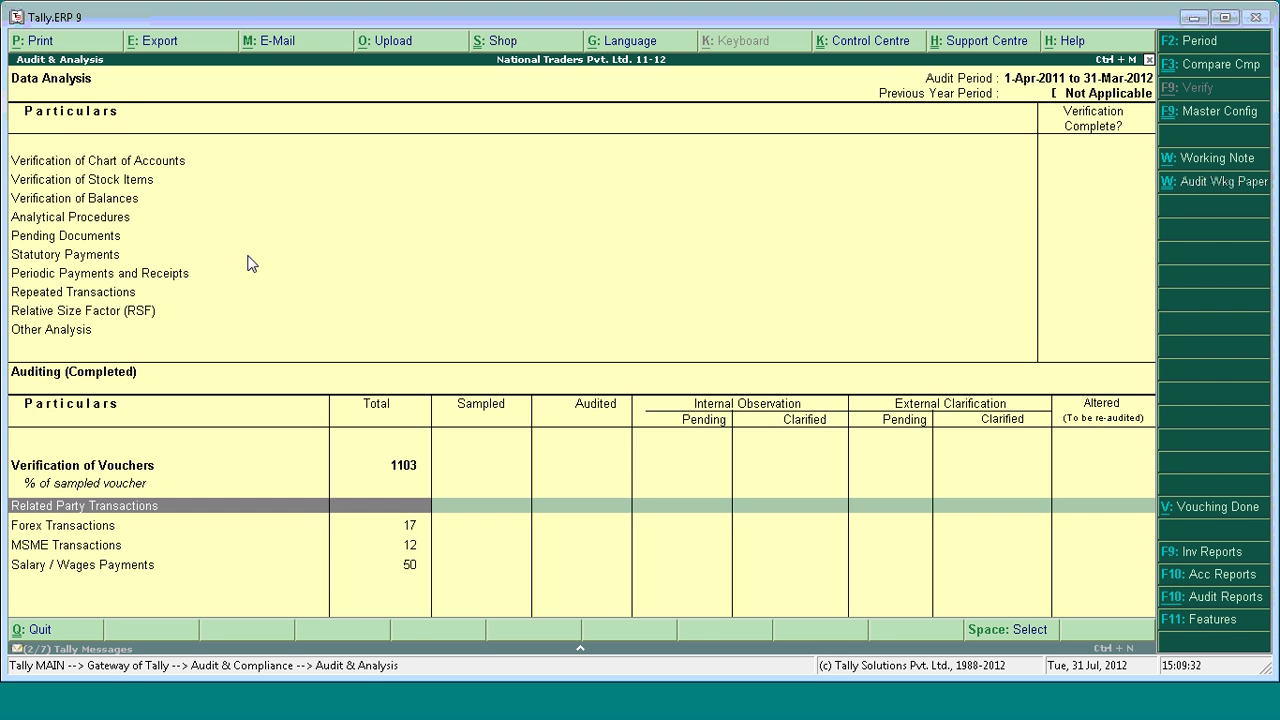
pyautogui.press('Up')
pyautogui.press('Return')
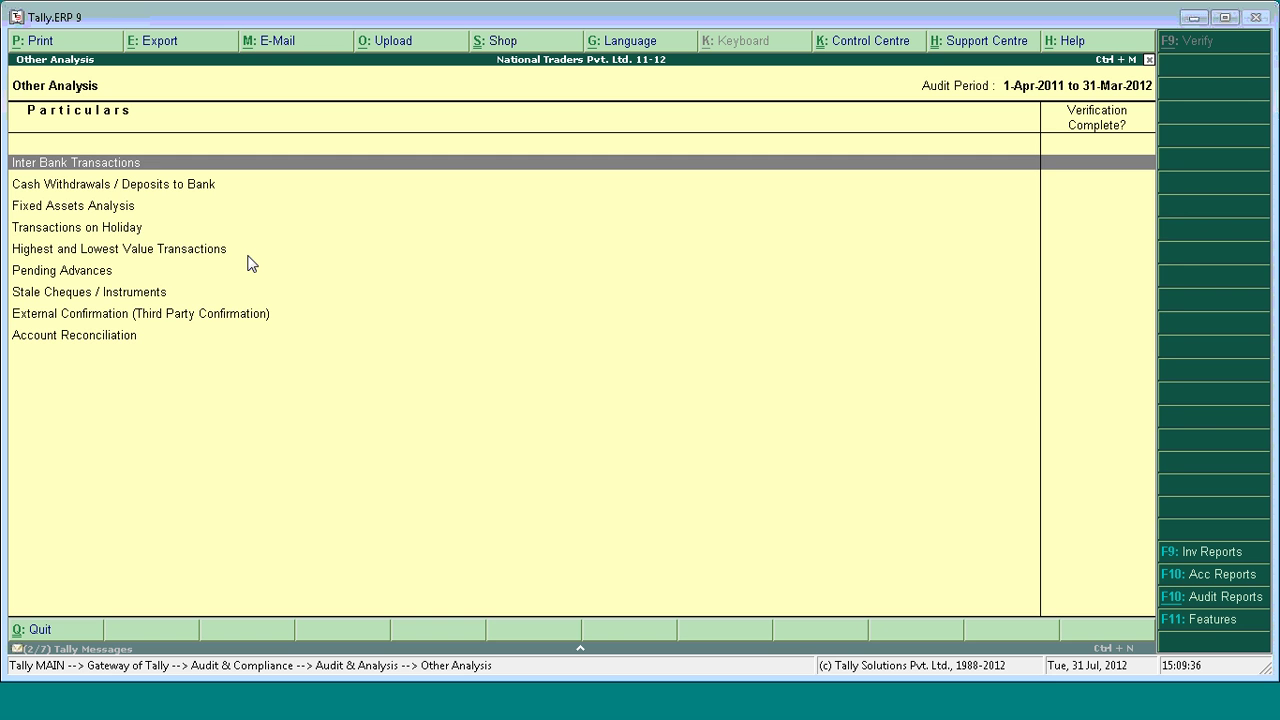
# - Open the Account Reconciliation report from Other Analysis
pyautogui.press('Down')
pyautogui.press('Down')
pyautogui.press('Down')
pyautogui.press('Down')
pyautogui.press('Down')
pyautogui.press('Down')
pyautogui.press('Down')
pyautogui.press('Down')
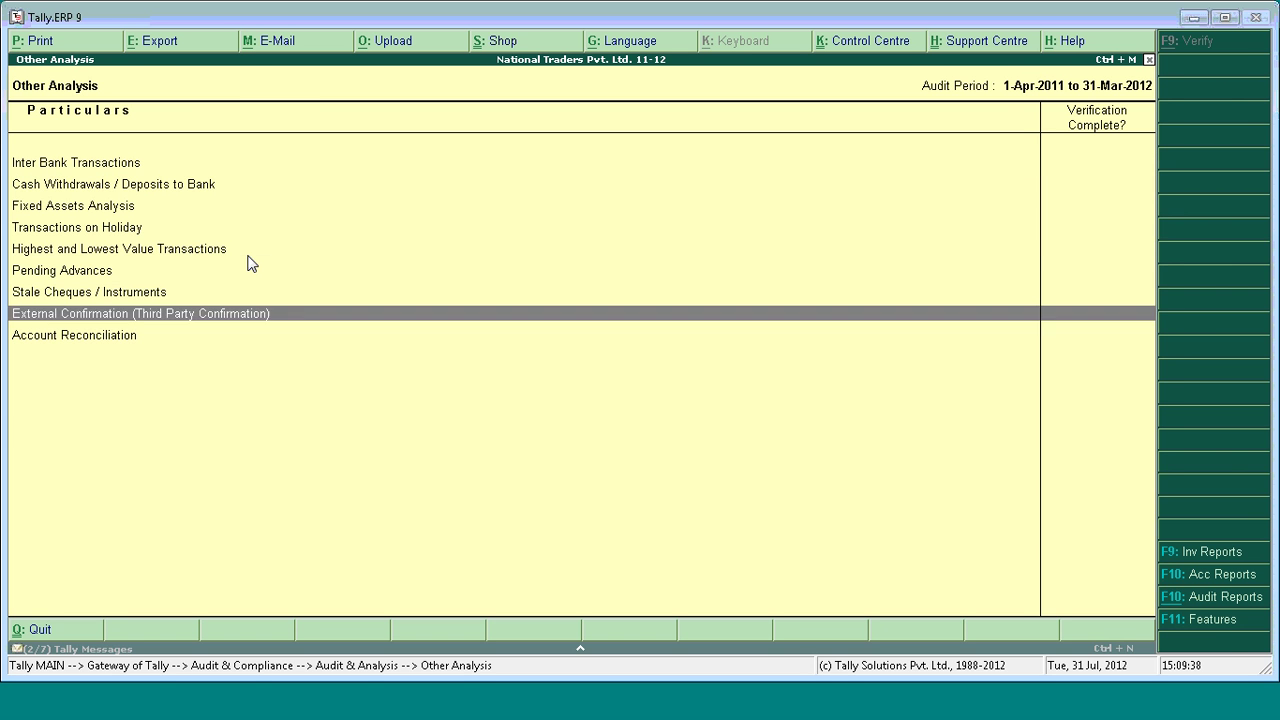
pyautogui.press('Return')
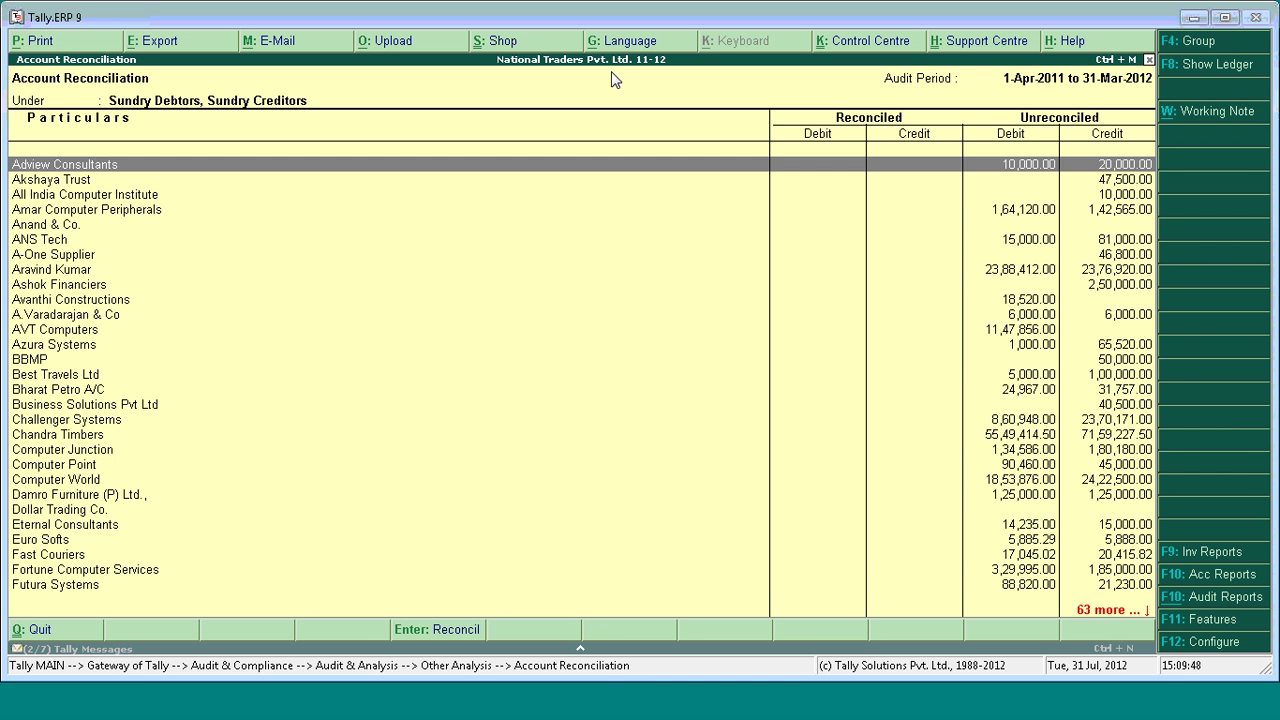
# - Open the reconciliation settings for the Horizon Systems ledger
pyautogui.press('Down')
pyautogui.press('Down')
pyautogui.press('Down')
pyautogui.press('Down')
pyautogui.press('Down')
pyautogui.press('Down')
pyautogui.press('Down')
pyautogui.press('Down')
pyautogui.press('Down')
pyautogui.press('Down')
pyautogui.press('Down')
pyautogui.press('Down')
pyautogui.press('Down')
pyautogui.press('Down')
pyautogui.press('Down')
pyautogui.press('Down')
pyautogui.press('Down')
pyautogui.press('Down')
pyautogui.press('Down')
pyautogui.press('Down')
pyautogui.press('Down')
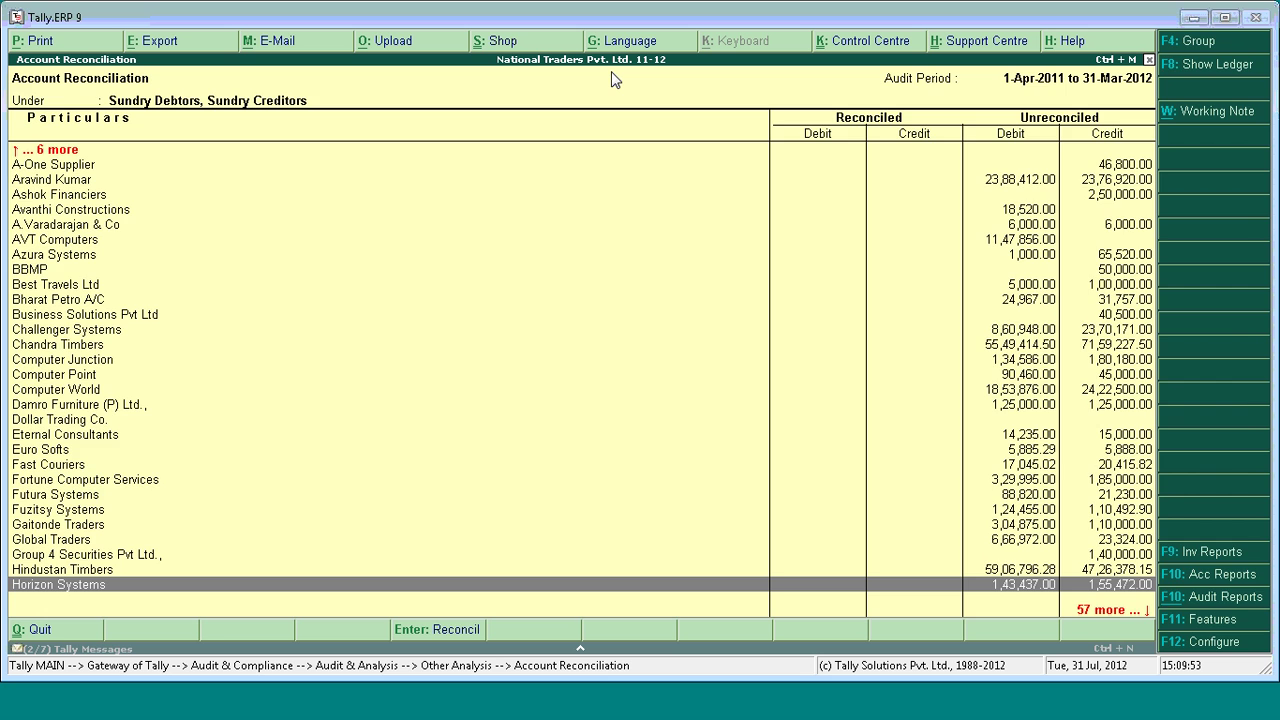
pyautogui.press('Return')
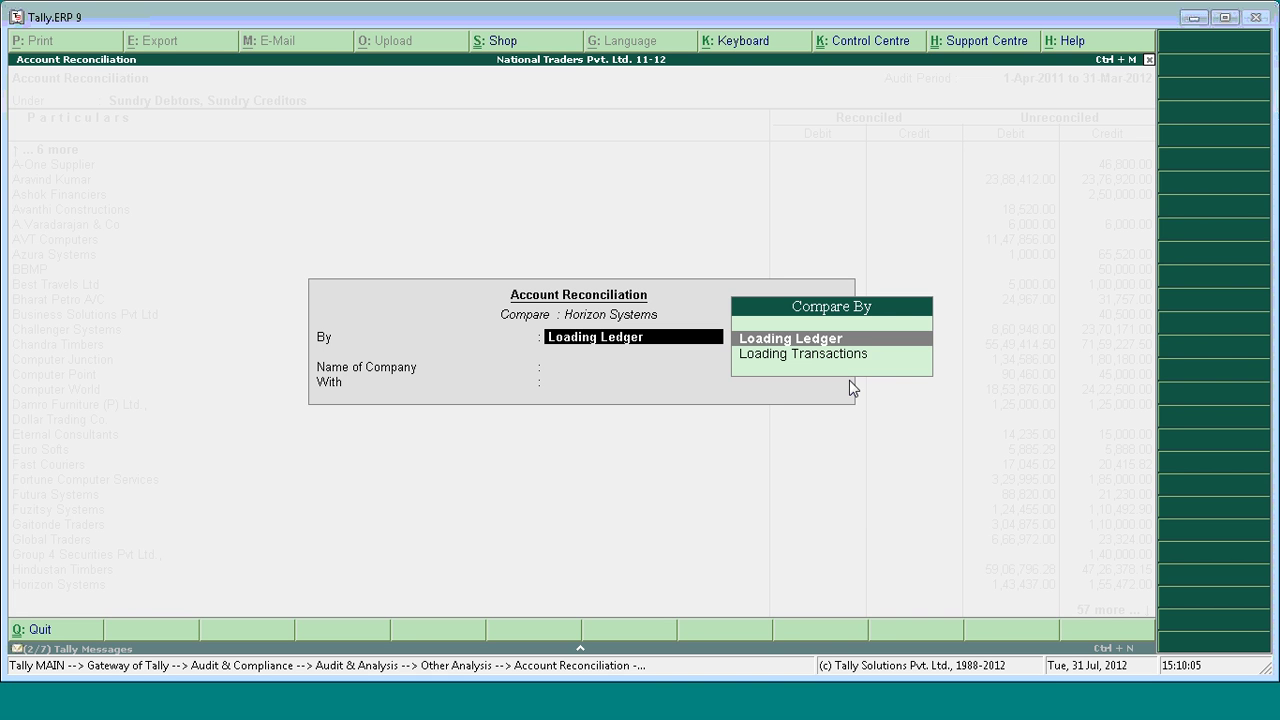
# - Compare the ledger by Loading Ledger, choosing the Horizon Systems company and its National Traders ledger
pyautogui.press('Return')
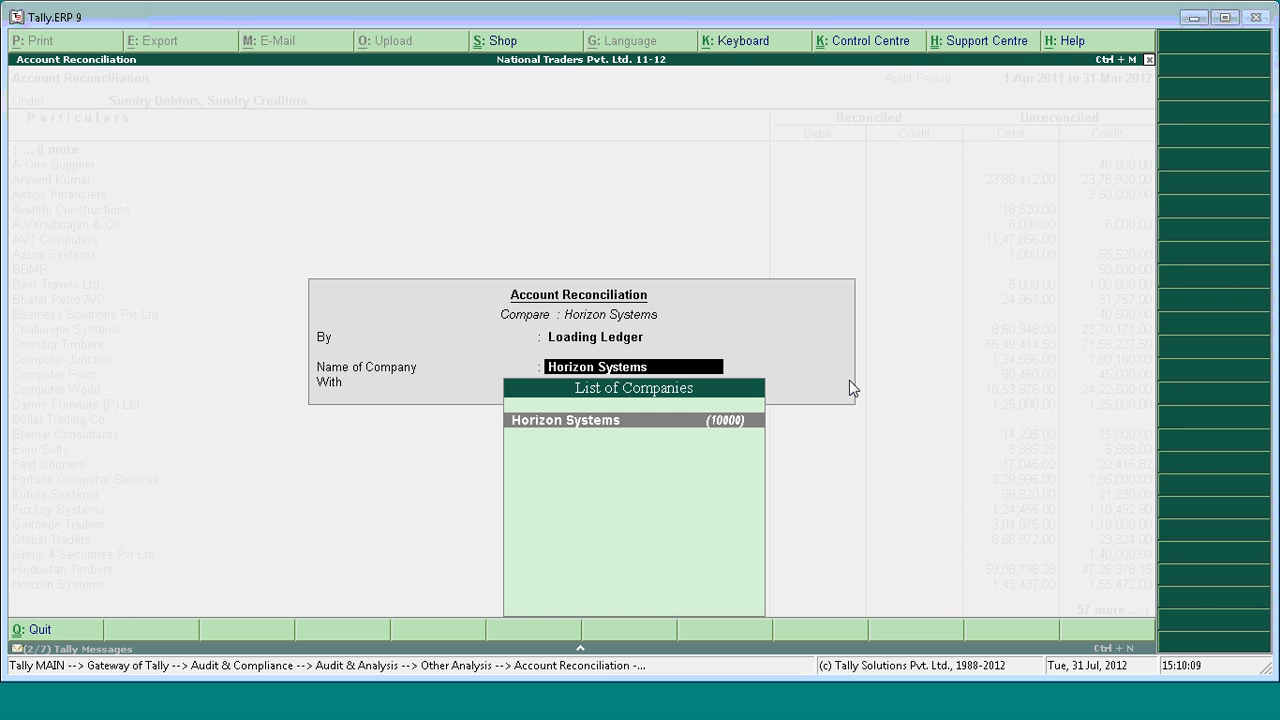
pyautogui.press('Return')
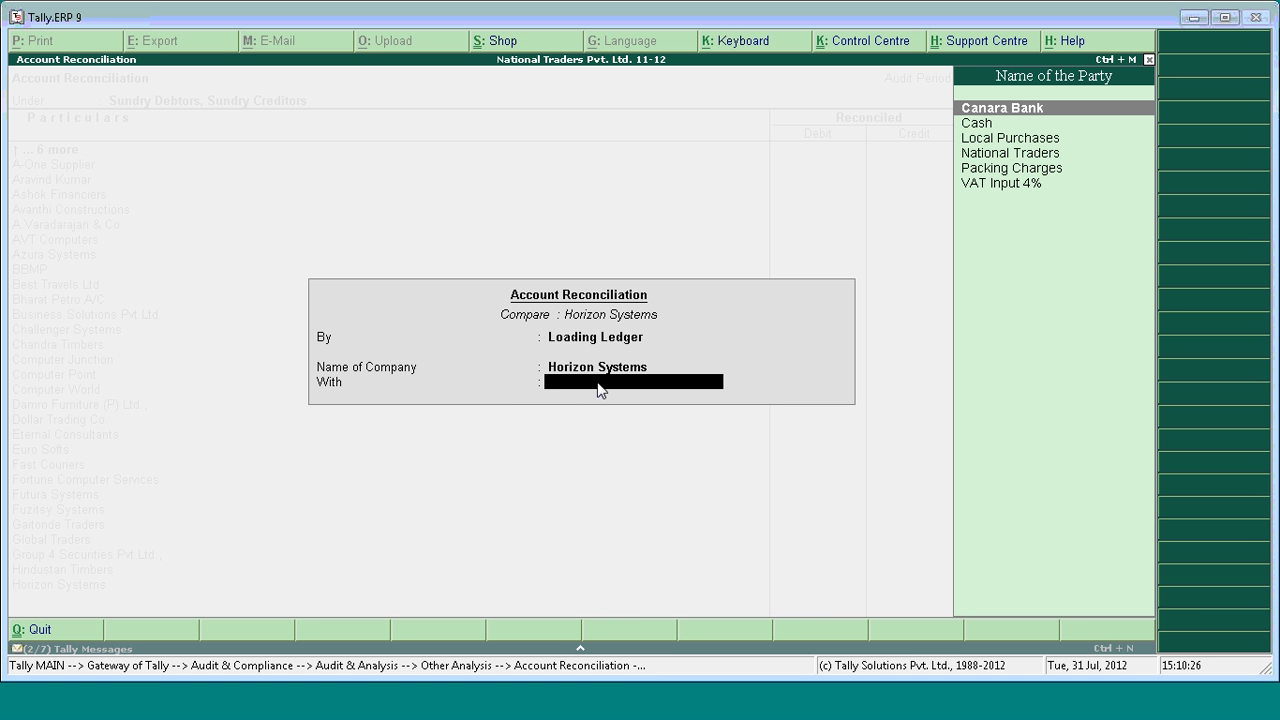
pyautogui.press('Down')
pyautogui.press('Down')
pyautogui.press('Down')
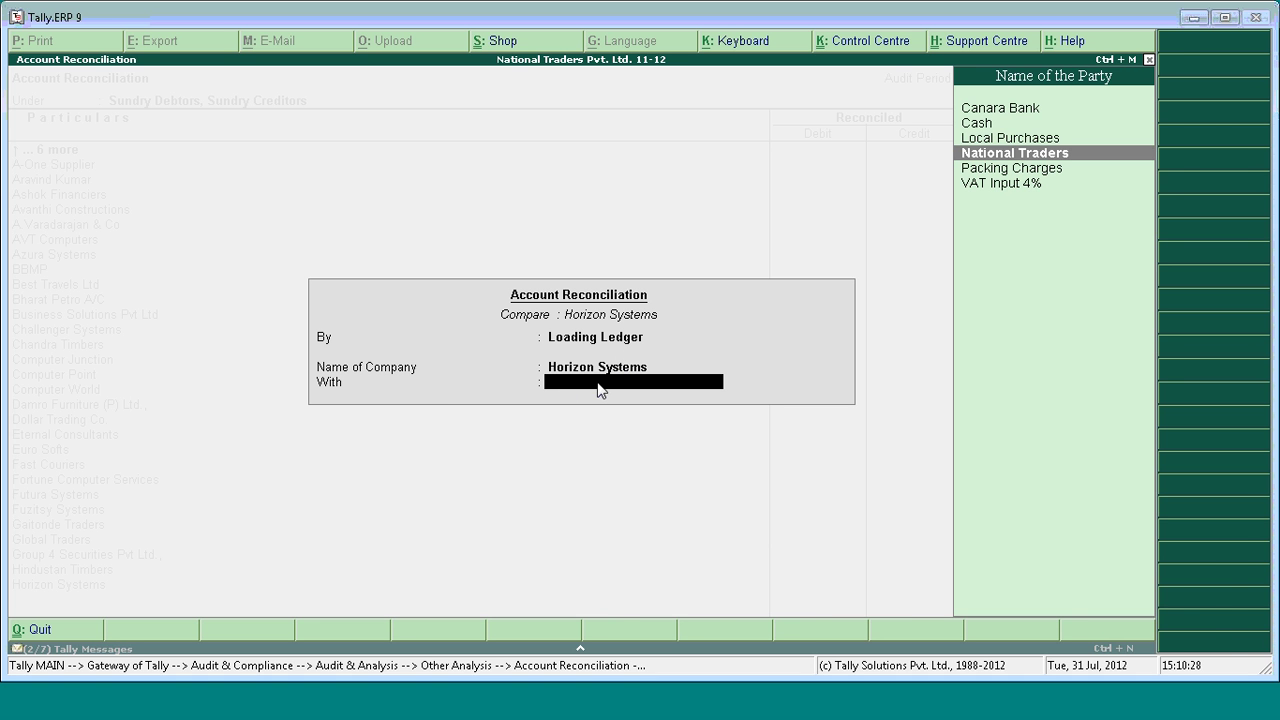
pyautogui.press('Return')
# - Examine the suggested match and the unreconciled vouchers in the Horizon Systems versus National Traders comparison
pyautogui.press('Down')
pyautogui.press('Down')
pyautogui.press('Down')
pyautogui.press('Down')
pyautogui.press('Down')
pyautogui.press('Down')
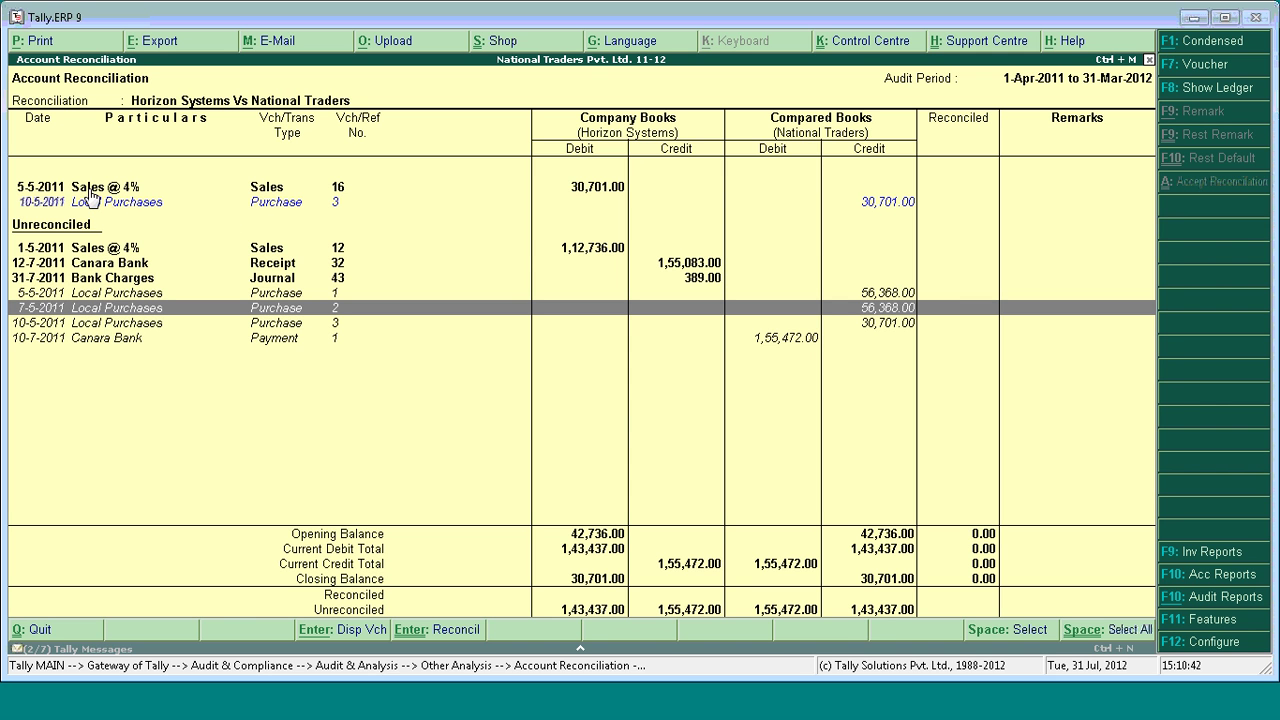
pyautogui.click(115, 190)
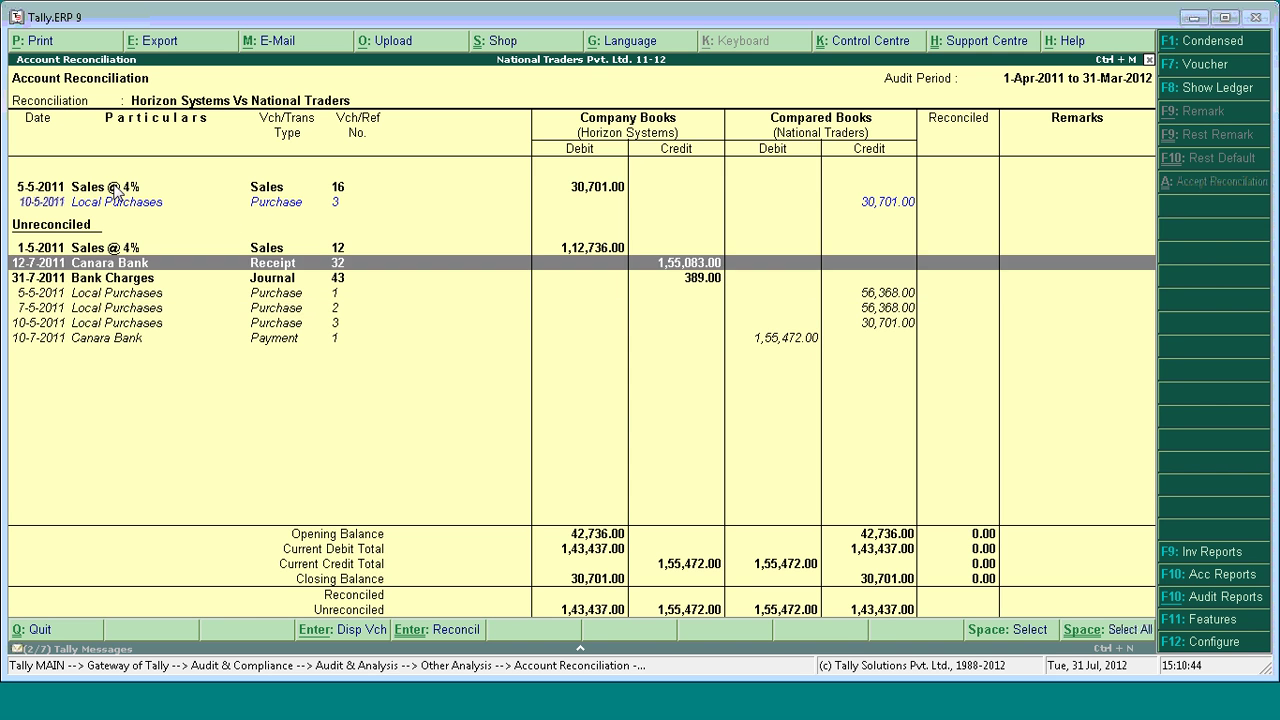
pyautogui.press('Down')
pyautogui.press('Down')
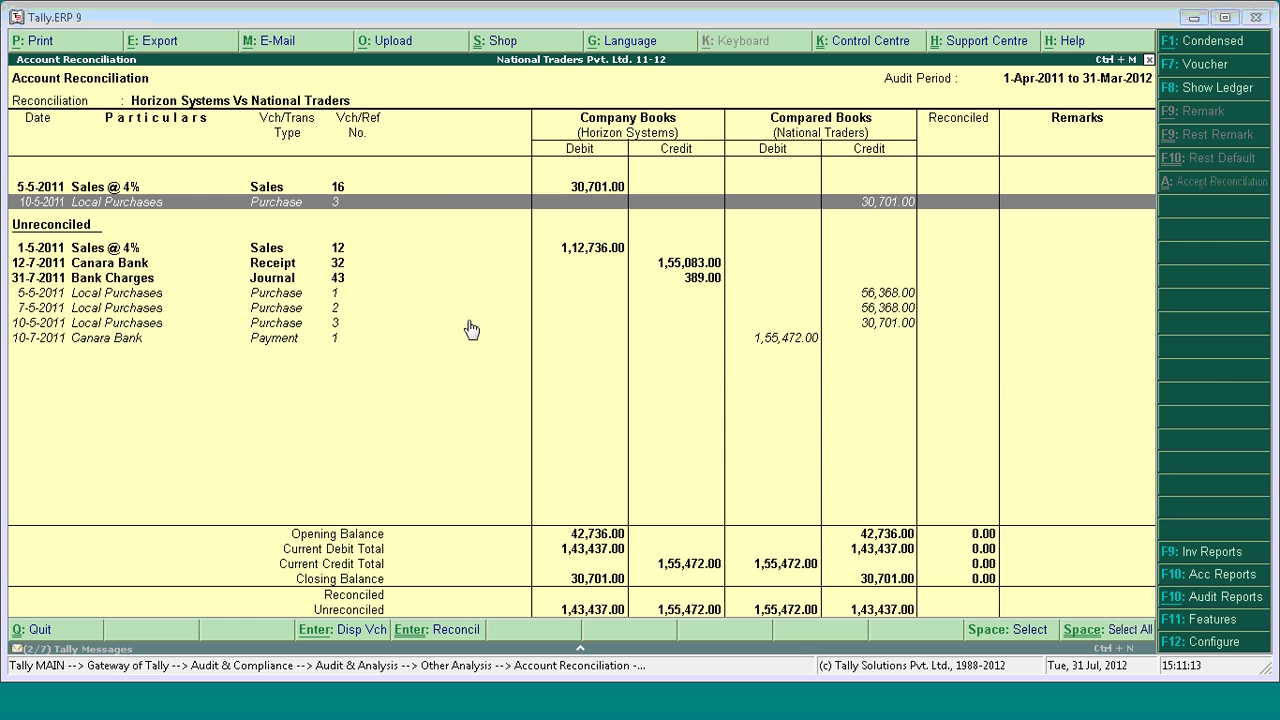
# - View the unreconciled 1-5-2011 Sales @ 4% voucher and return to the reconciliation
pyautogui.doubleClick(472, 251)
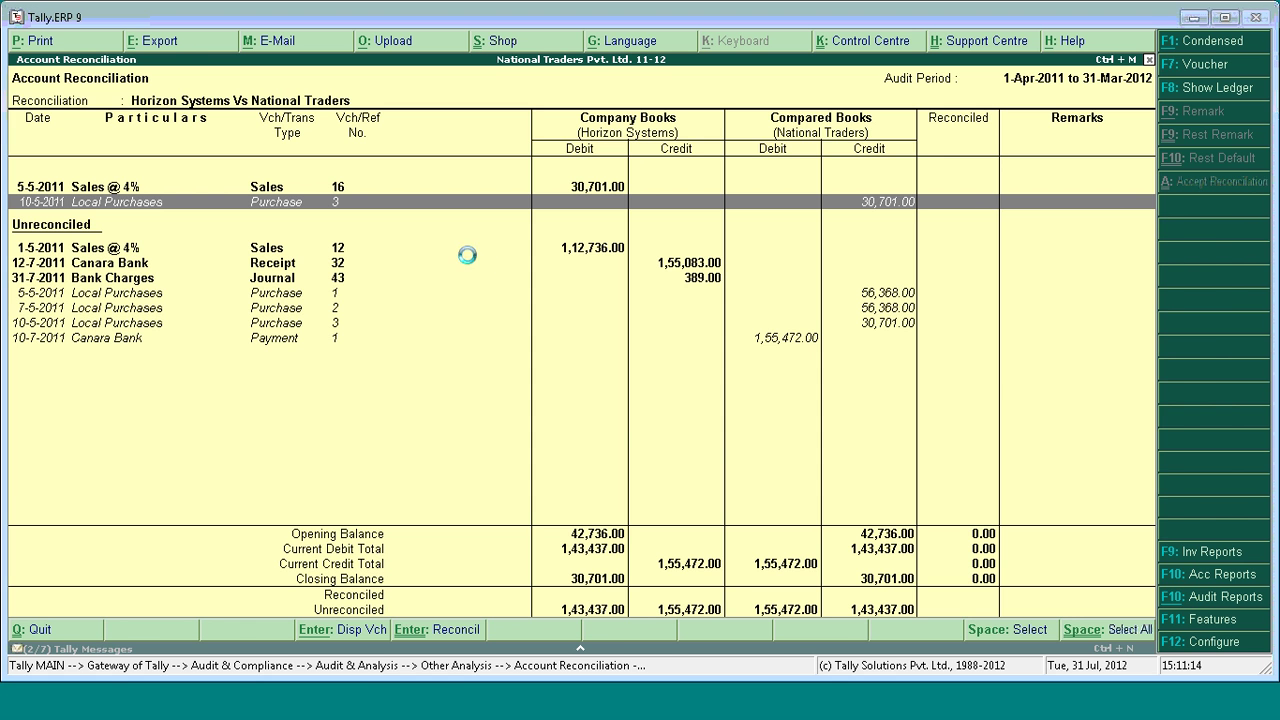
pyautogui.press('Escape')
pyautogui.press('Return')
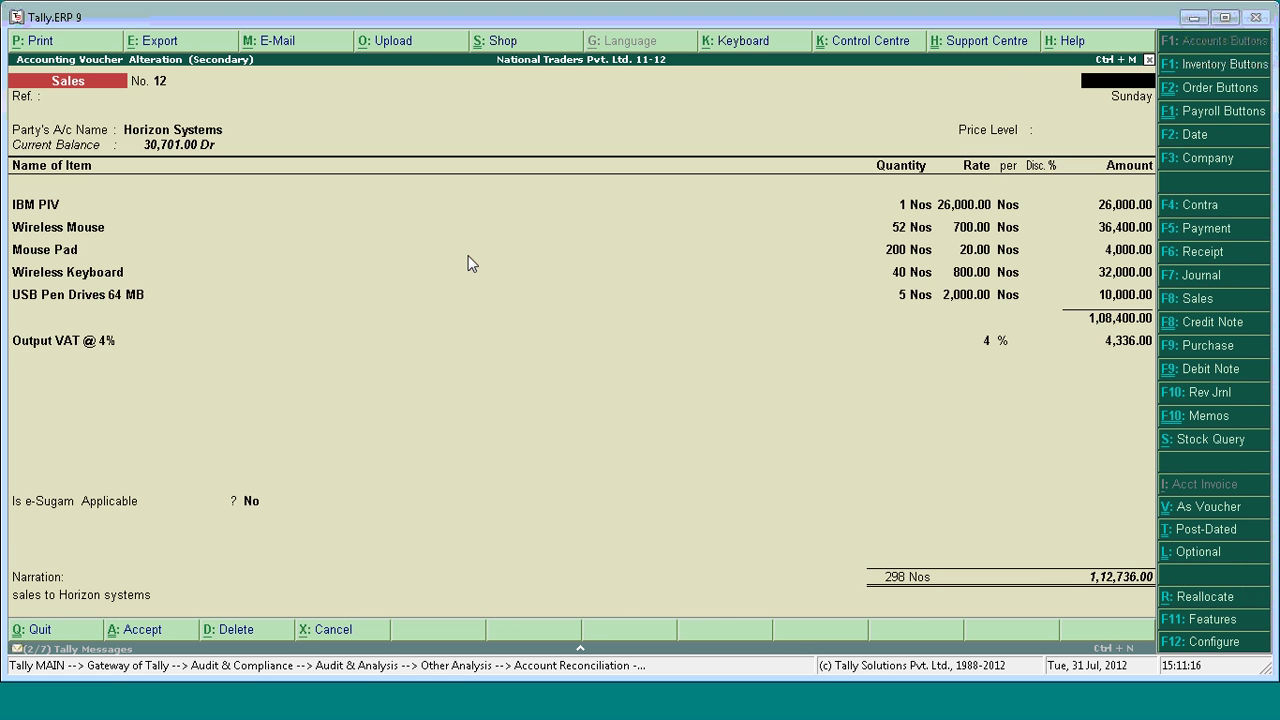
pyautogui.press('Up')
pyautogui.press('Down')
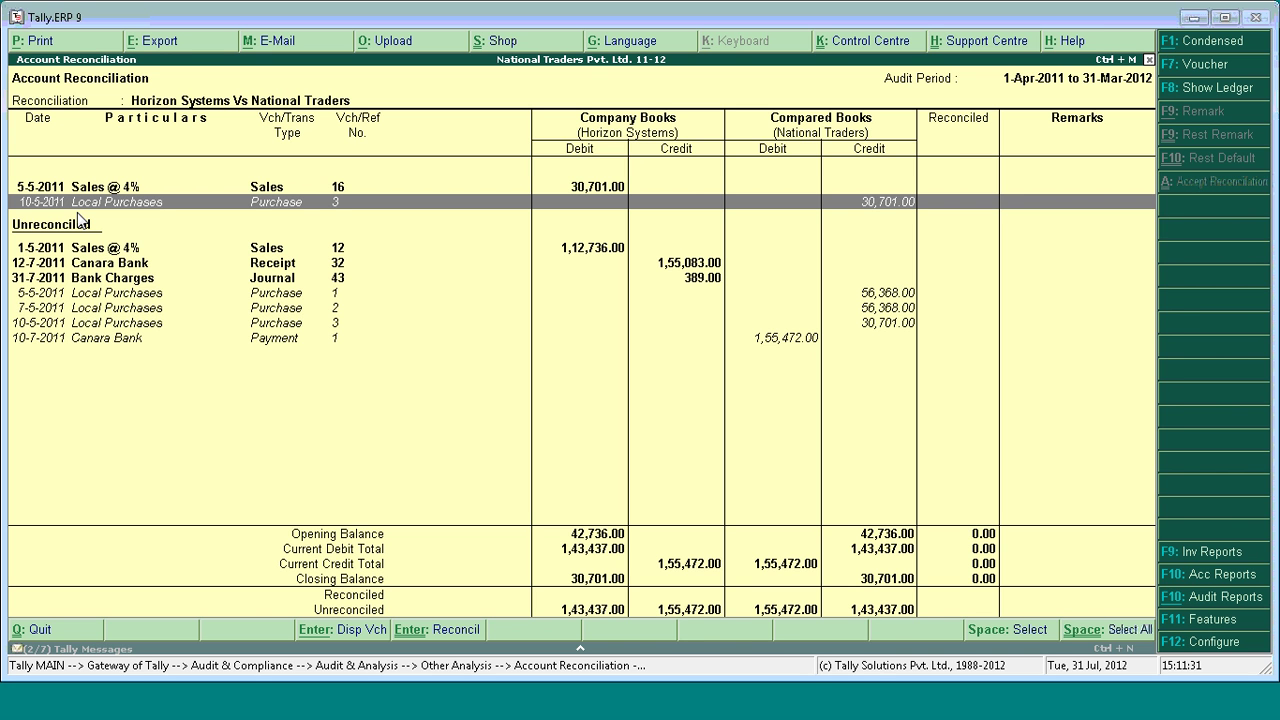
# - Accept the reconciliation of the 5-5-2011 Sales @ 4% voucher with its matching 10-5-2011 Local Purchases entry
pyautogui.press('Up')
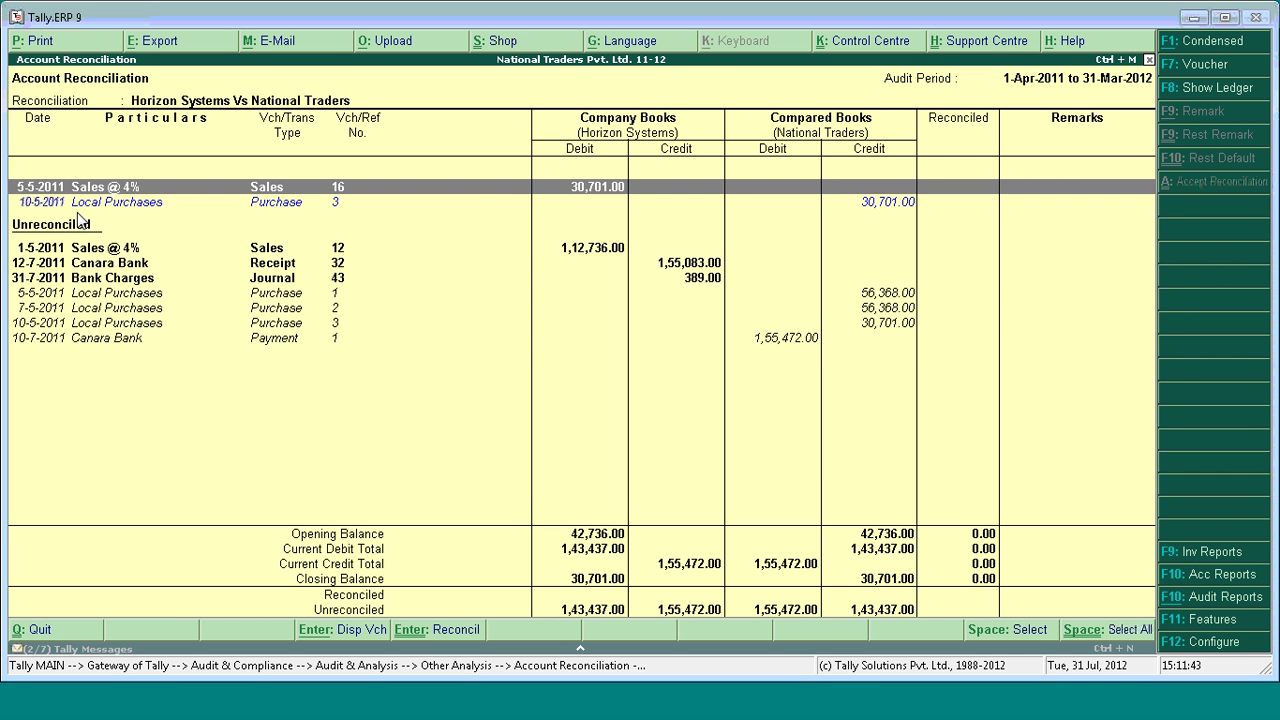
pyautogui.press('space')
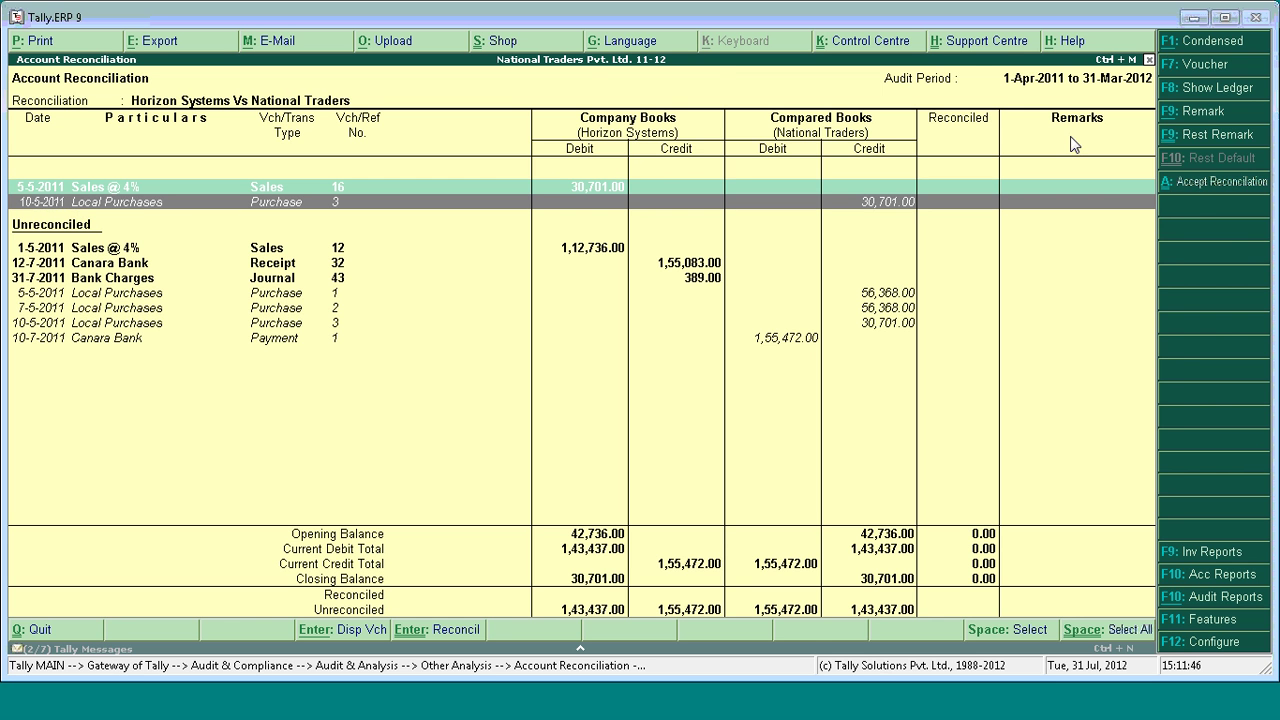
pyautogui.click(1200, 185)
pyautogui.press('y')
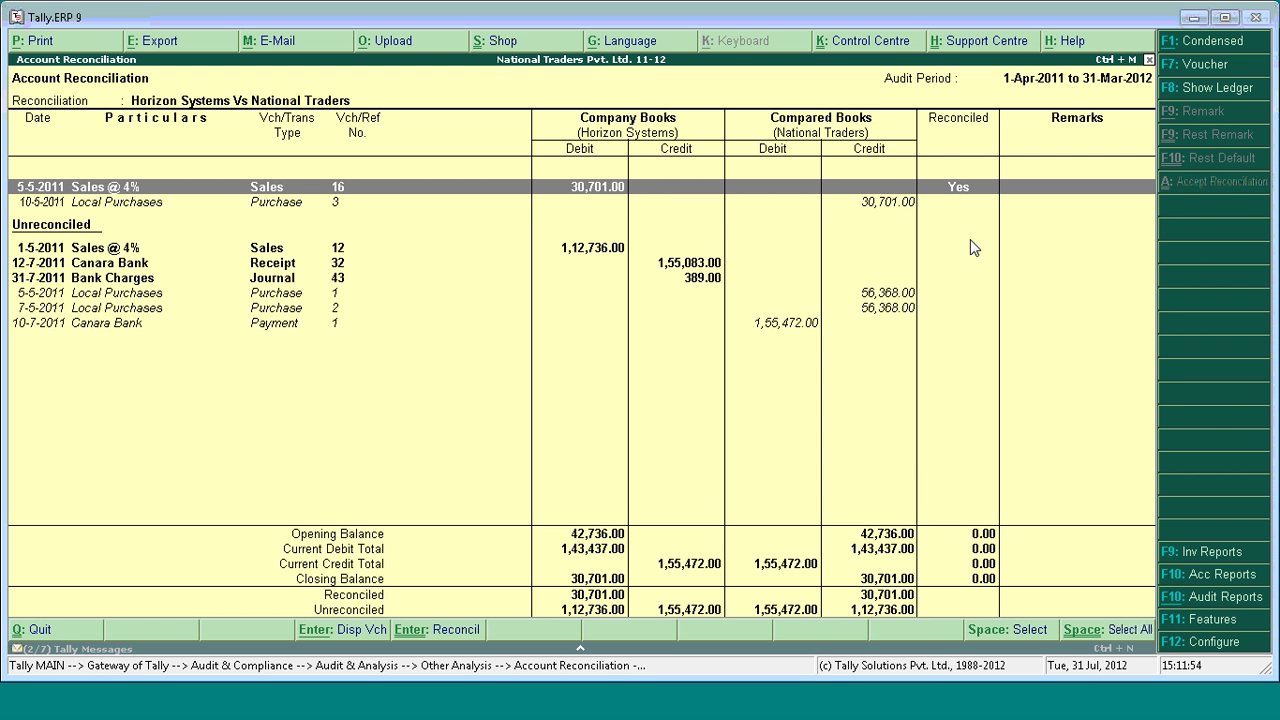
# - Reopen the Horizon Systems reconciliation by Loading Ledger, using the Horizon Systems company and its National Traders ledger
pyautogui.press('Escape')
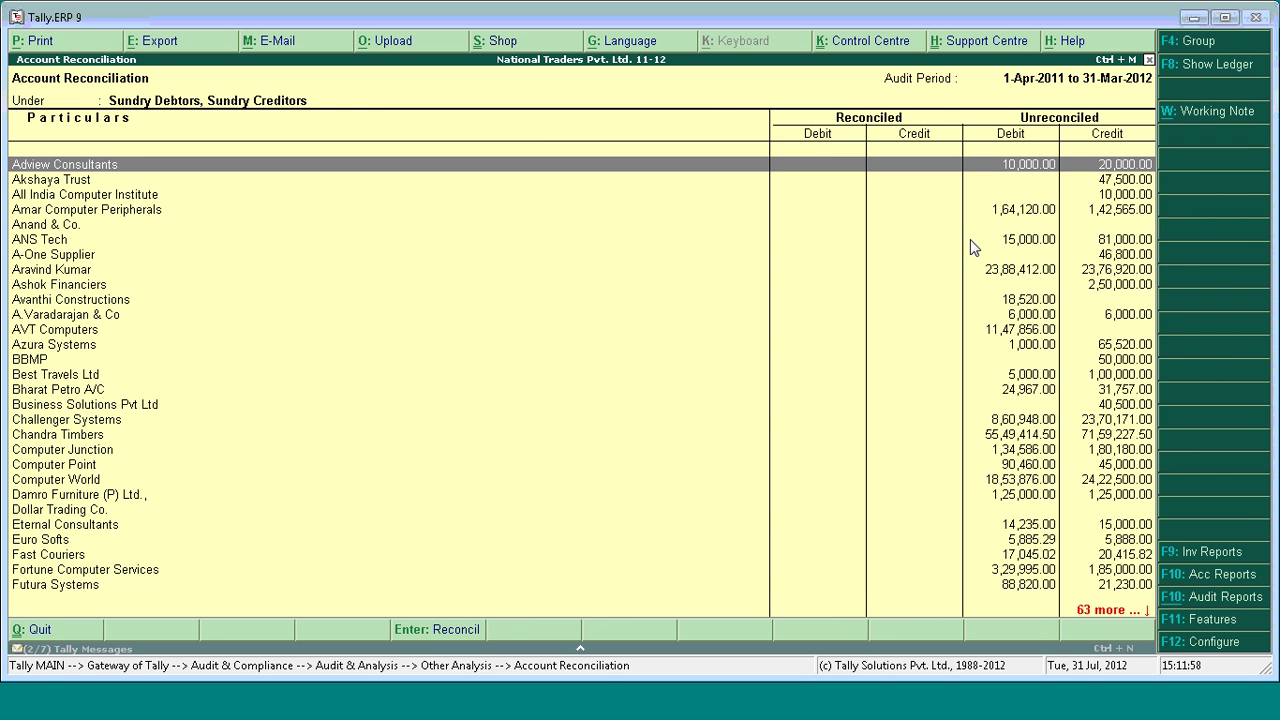
pyautogui.press('Down')
pyautogui.press('Down')
pyautogui.press('Down')
pyautogui.press('Down')
pyautogui.press('Down')
pyautogui.press('Down')
pyautogui.press('Down')
pyautogui.press('Down')
pyautogui.press('Down')
pyautogui.press('Down')
pyautogui.press('Down')
pyautogui.press('Down')
pyautogui.press('Down')
pyautogui.press('Down')
pyautogui.press('Down')
pyautogui.press('Down')
pyautogui.press('Down')
pyautogui.press('Down')
pyautogui.press('Down')
pyautogui.press('Down')
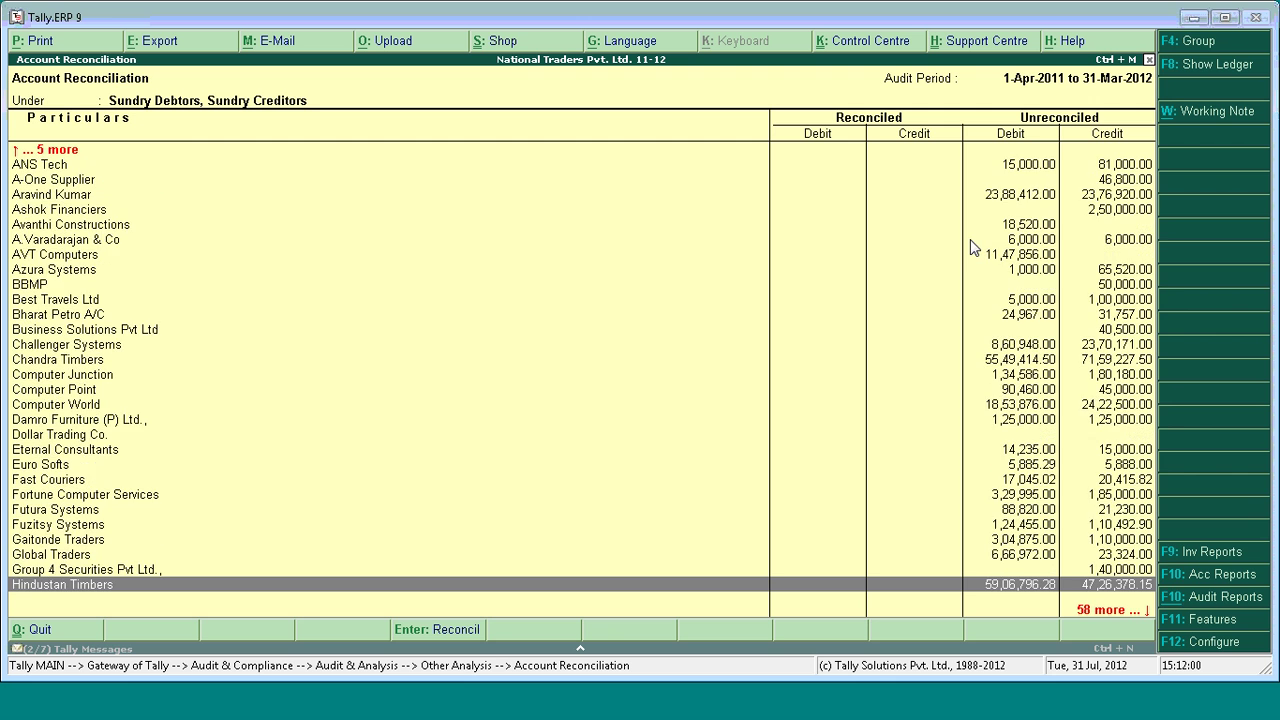
pyautogui.press('Down')
pyautogui.press('Down')
pyautogui.press('Up')
pyautogui.press('Return')
pyautogui.press('Return')
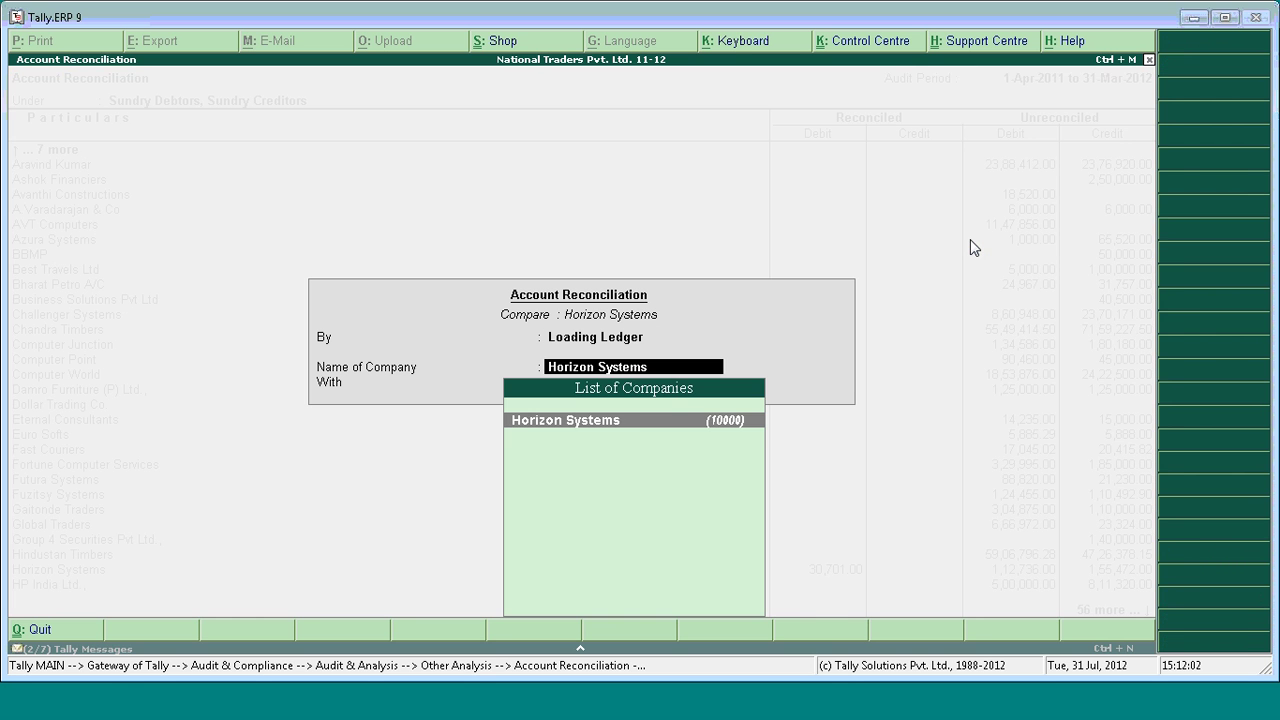
pyautogui.press('Return')
pyautogui.press('Down')
pyautogui.press('Down')
pyautogui.press('Down')
pyautogui.press('Return')
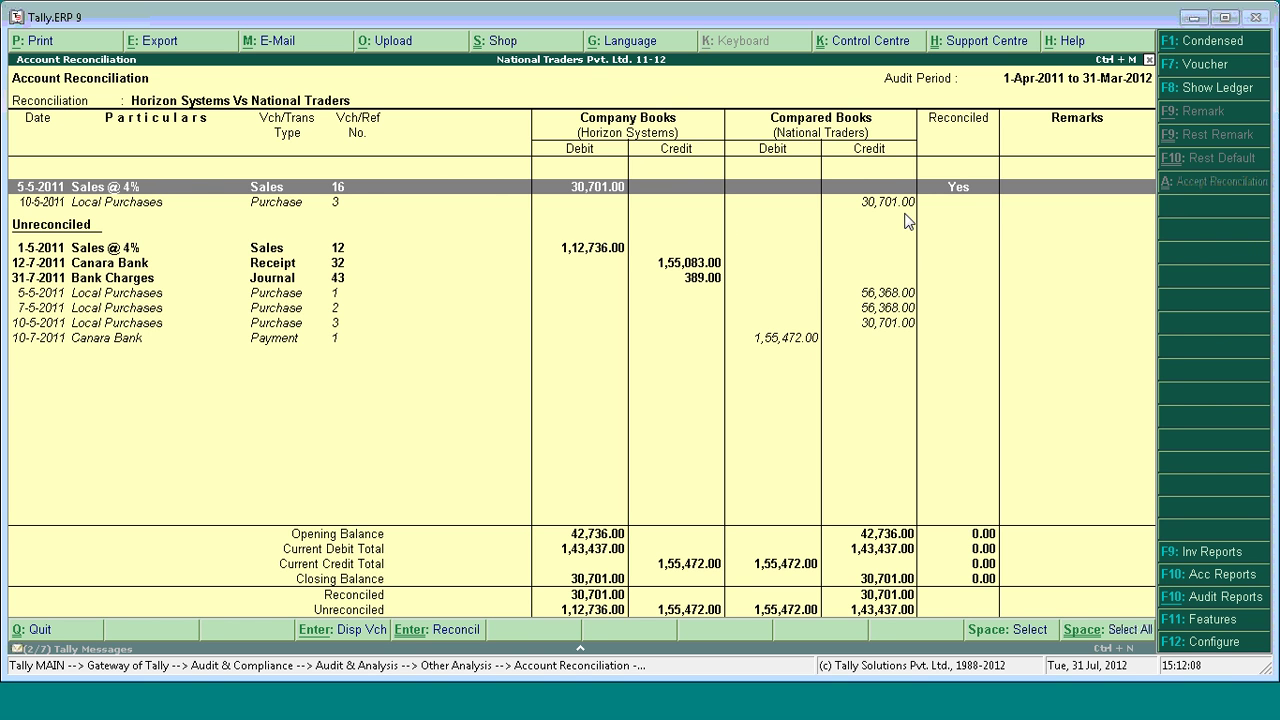
# - Examine the unreconciled sales, bank receipt, bank charges and local purchase vouchers, and return to the list of ledgers
pyautogui.press('Down')
pyautogui.press('Down')
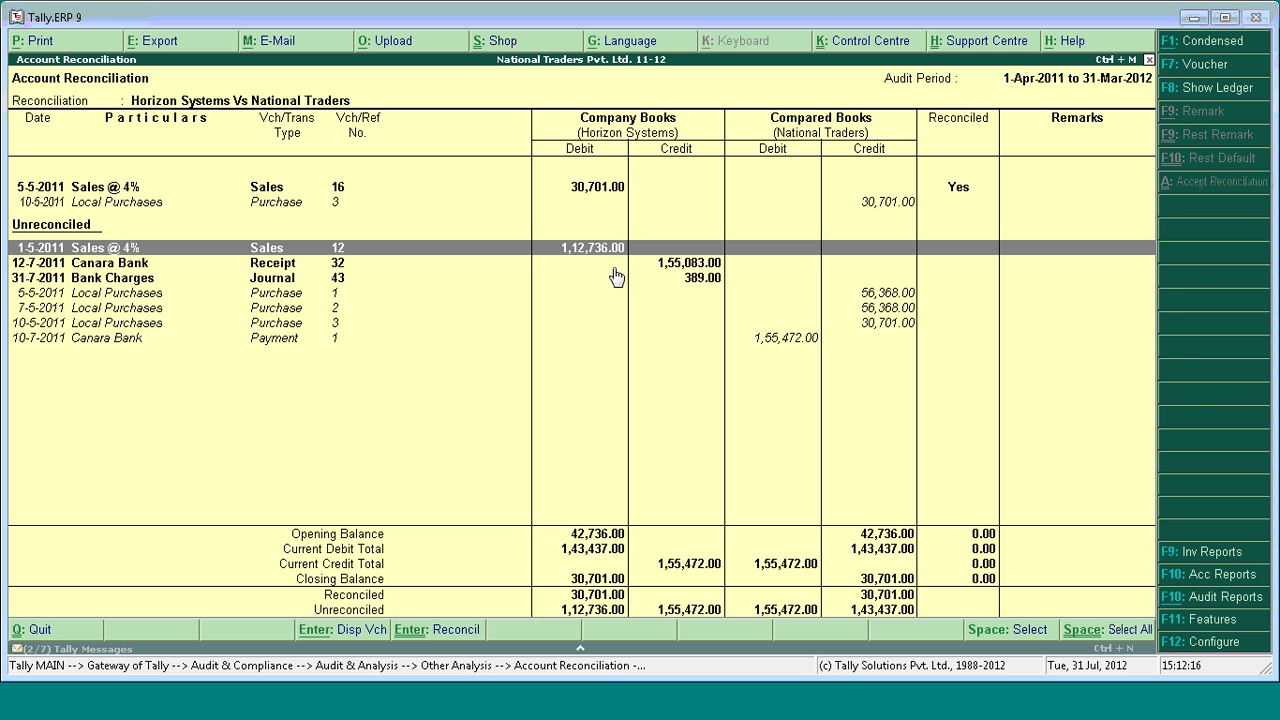
pyautogui.press('Down')
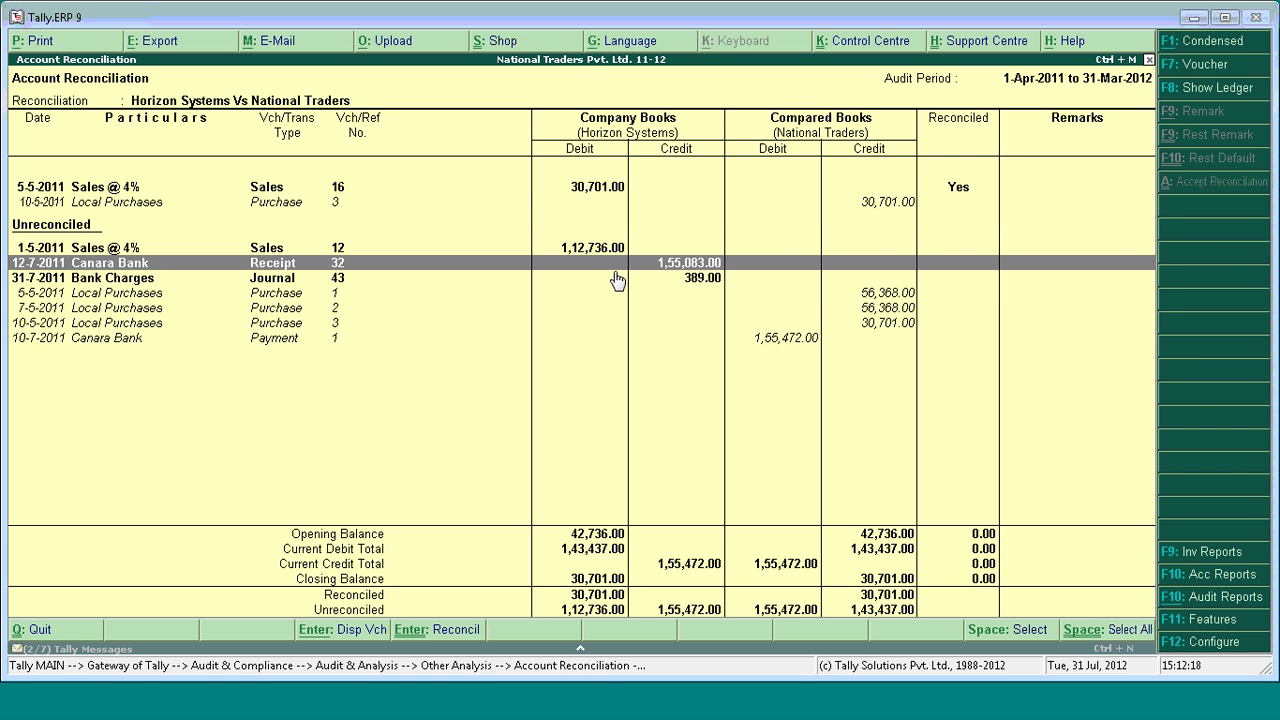
pyautogui.press('Down')
pyautogui.press('Down')
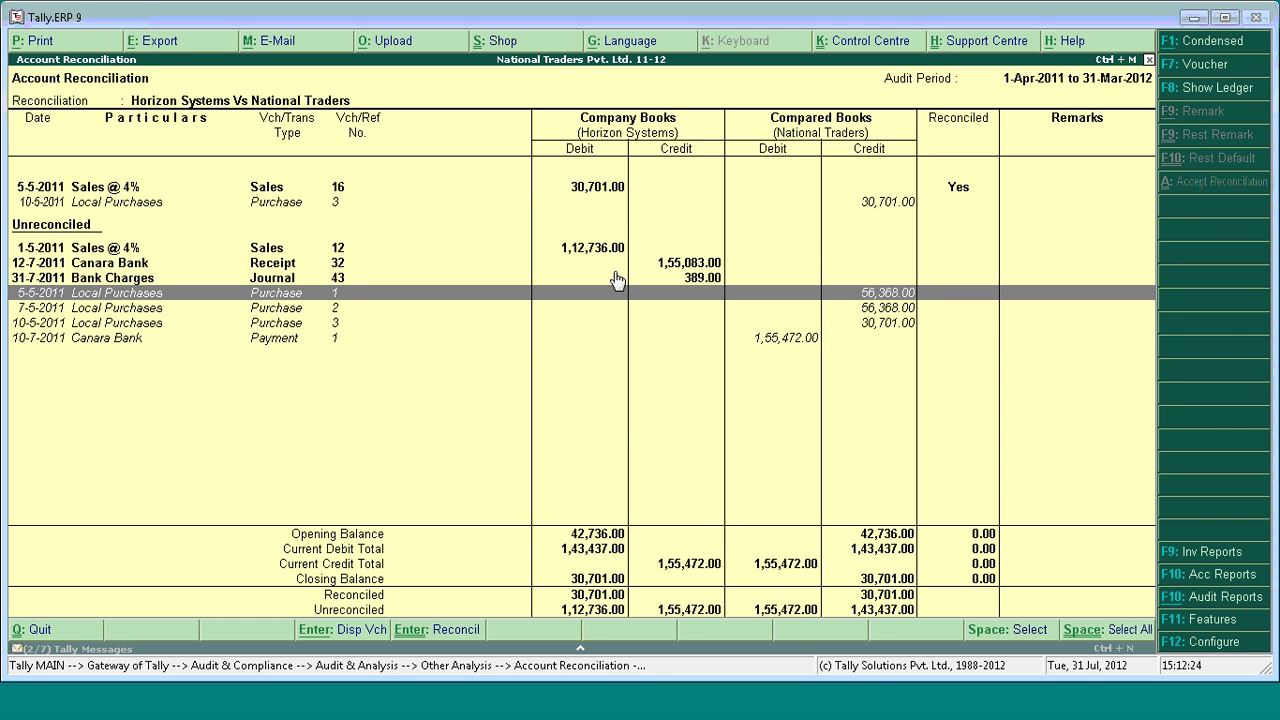
pyautogui.press('Down')
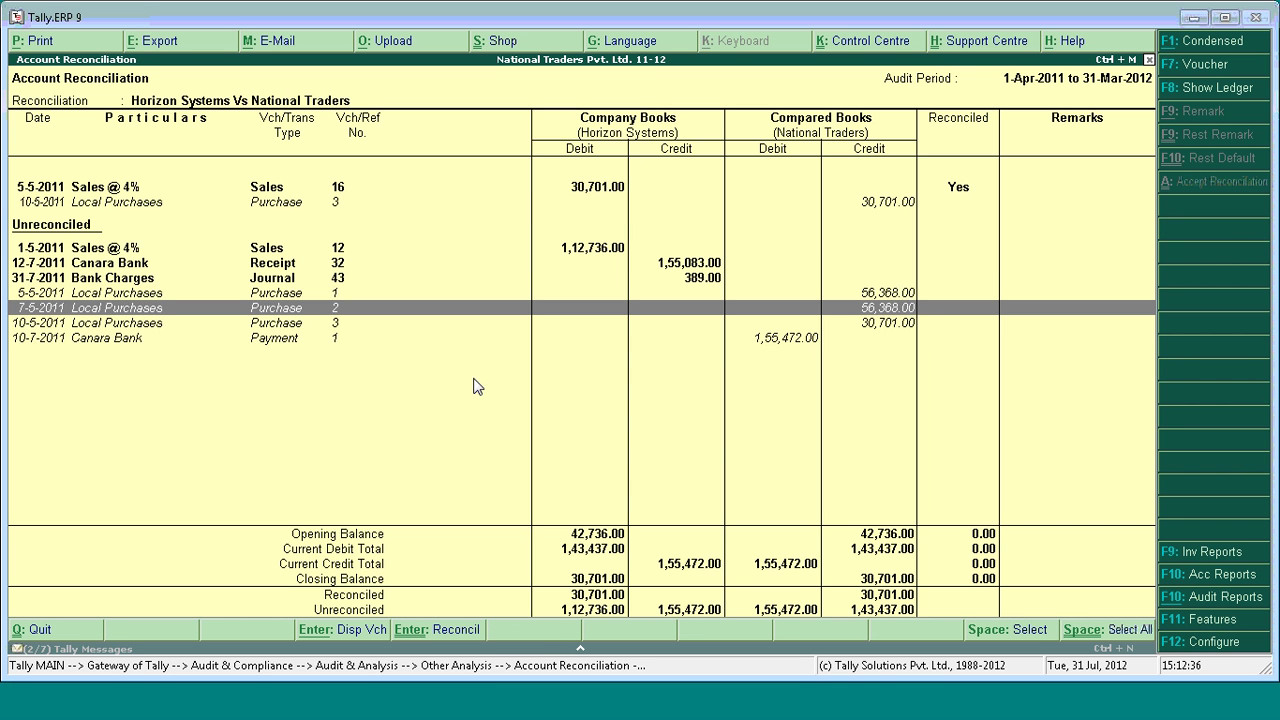
pyautogui.press('Up')
pyautogui.press('Up')
pyautogui.press('Up')
pyautogui.press('Up')
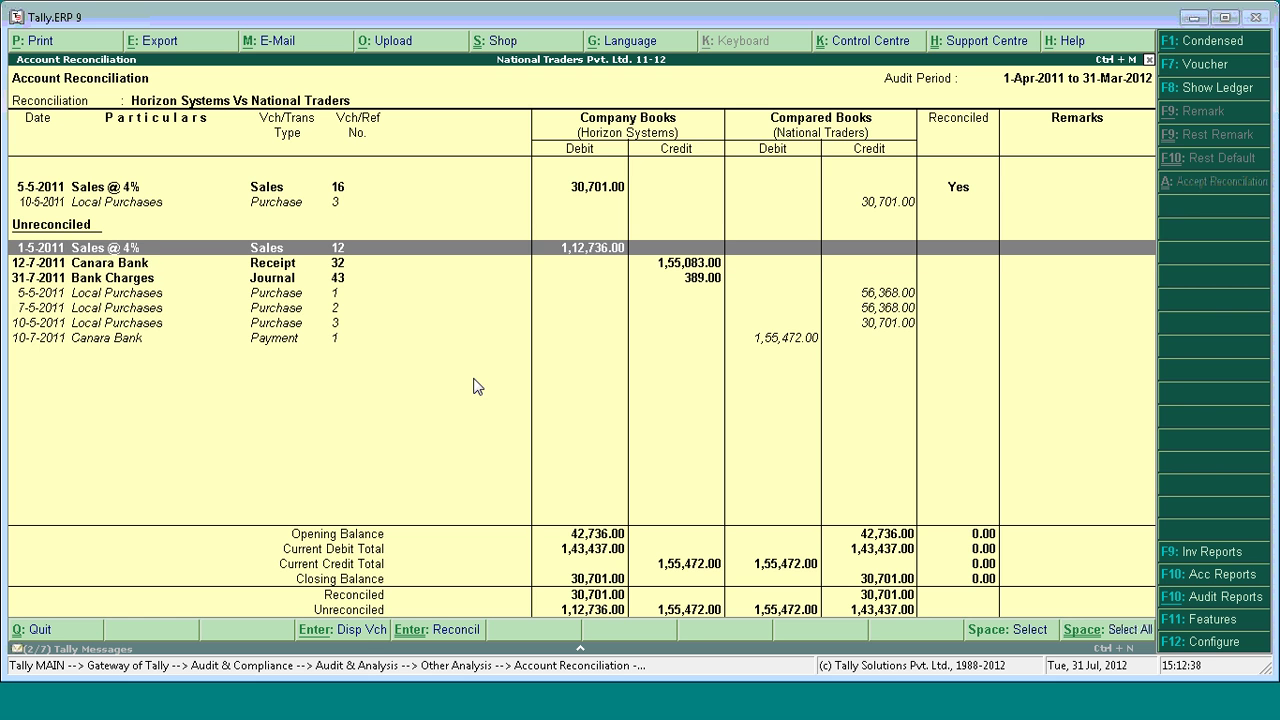
pyautogui.click(339, 638)
pyautogui.press('Escape')
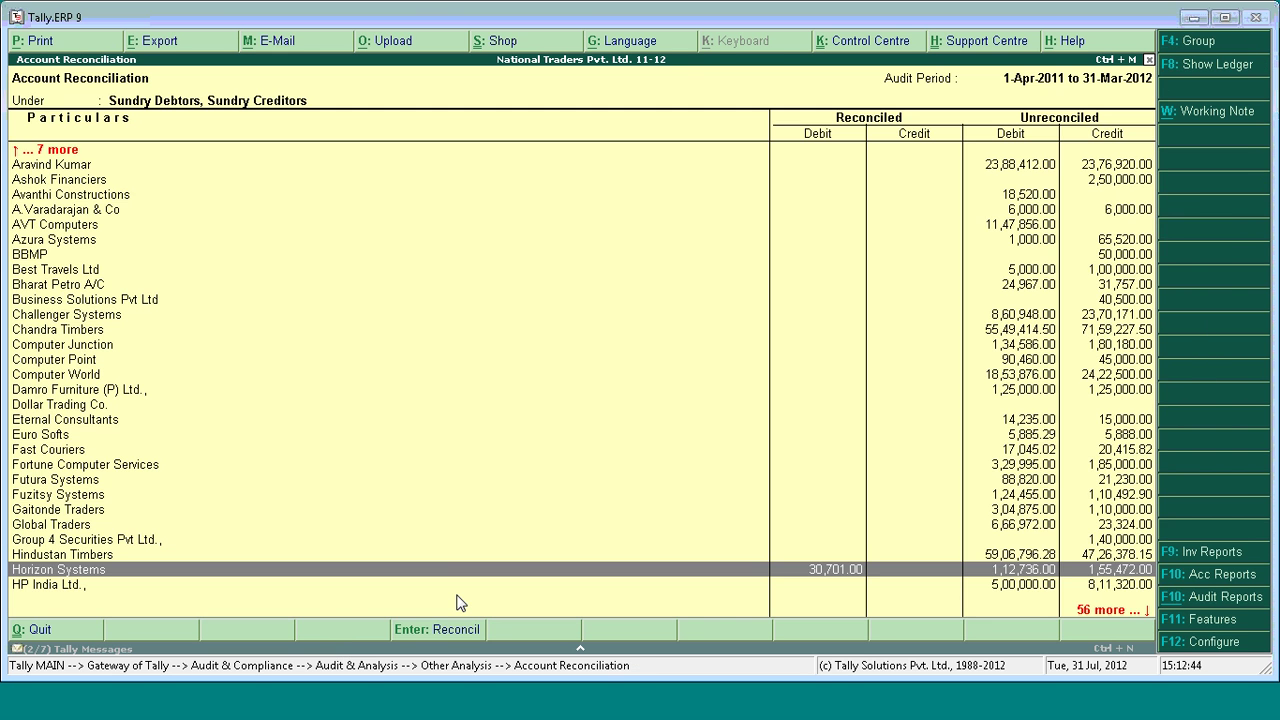
# - Load the comparison of the Horizon Systems ledger against the National Traders ledger in the Horizon Systems company again
pyautogui.press('Return')
pyautogui.press('Up')
pyautogui.press('Return')
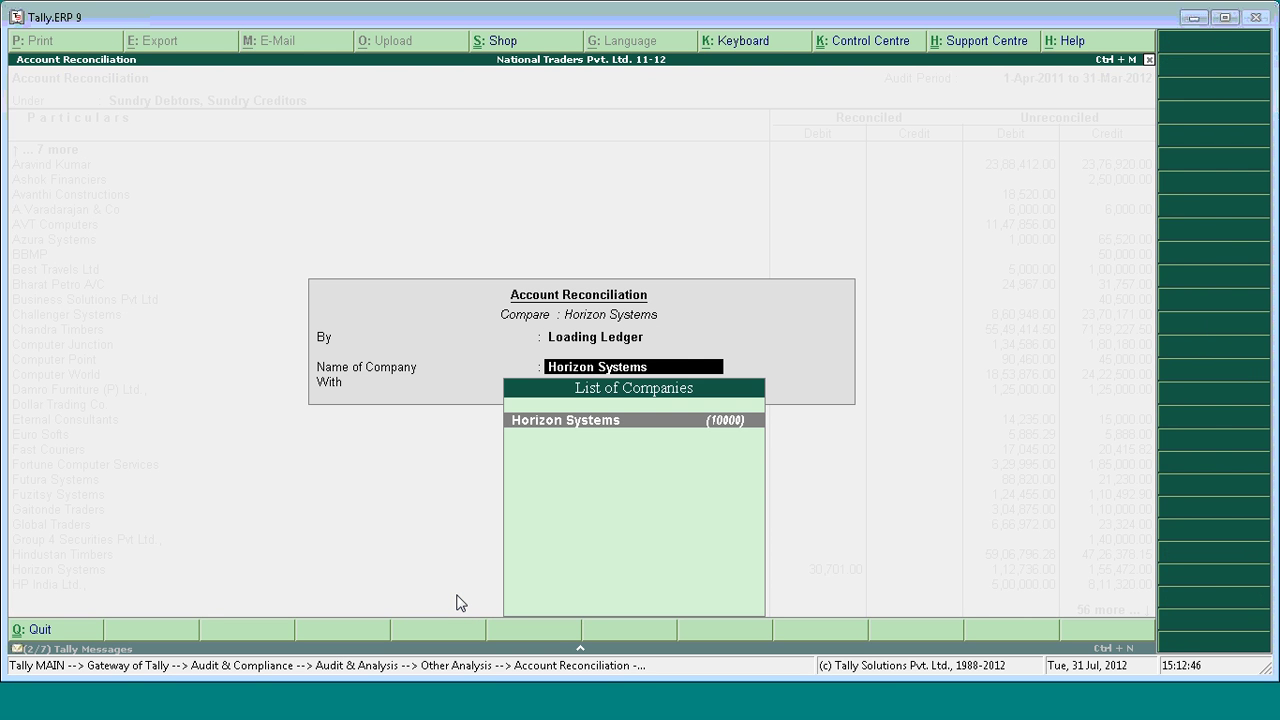
pyautogui.press('Return')
pyautogui.press('Return')
# - View the details of unreconciled sales voucher No. 12 dated 1-5-2011 and quit it without changes
pyautogui.press('Down')
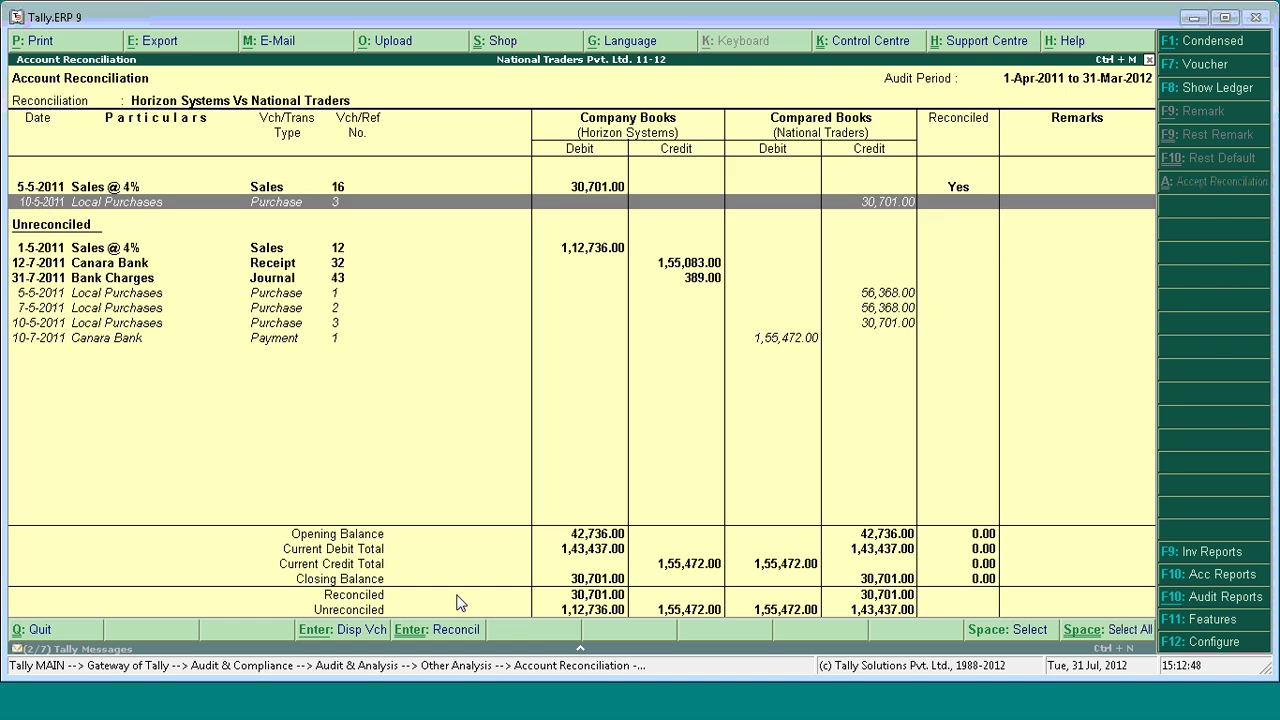
pyautogui.press('Down')
pyautogui.press('Return')
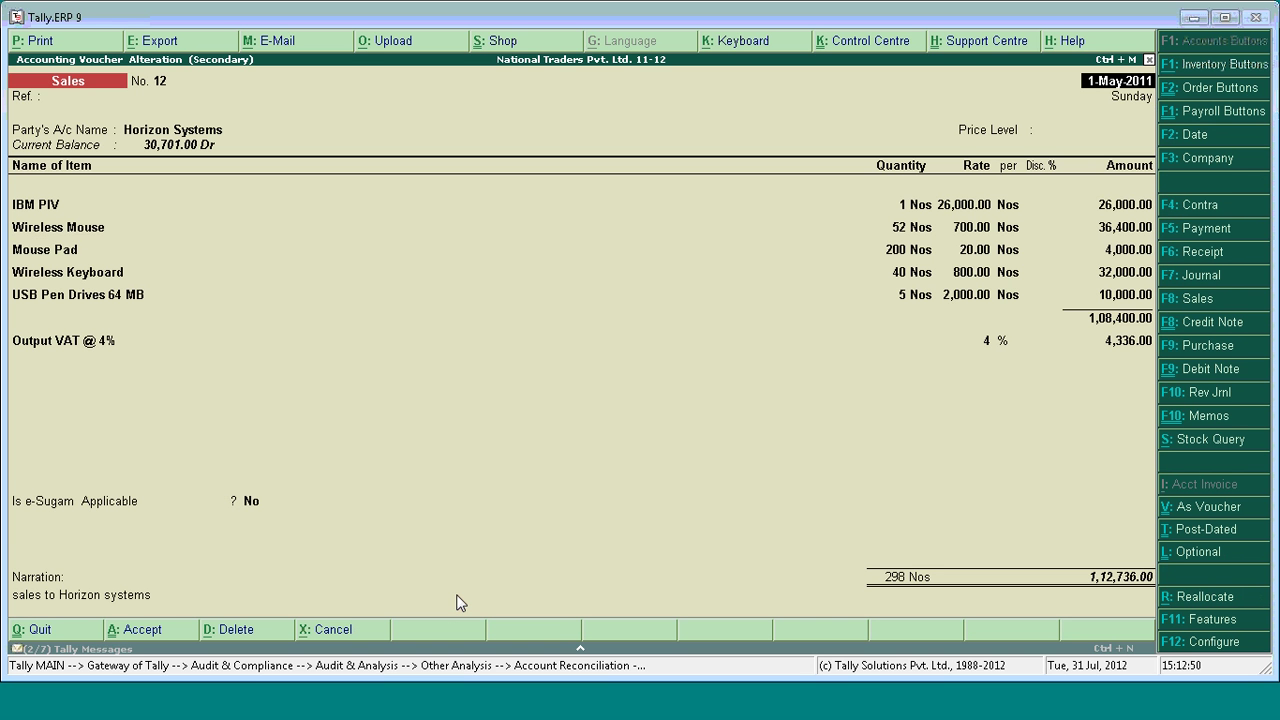
pyautogui.press('Escape')
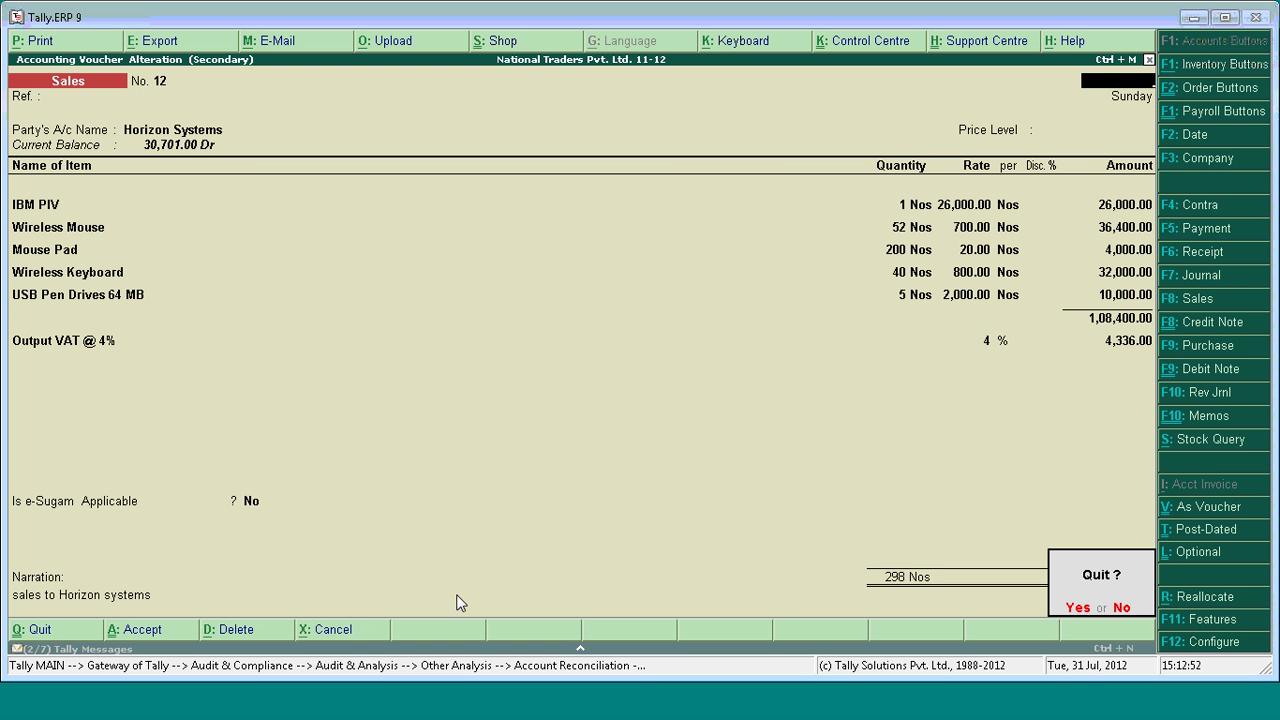
pyautogui.press('y')
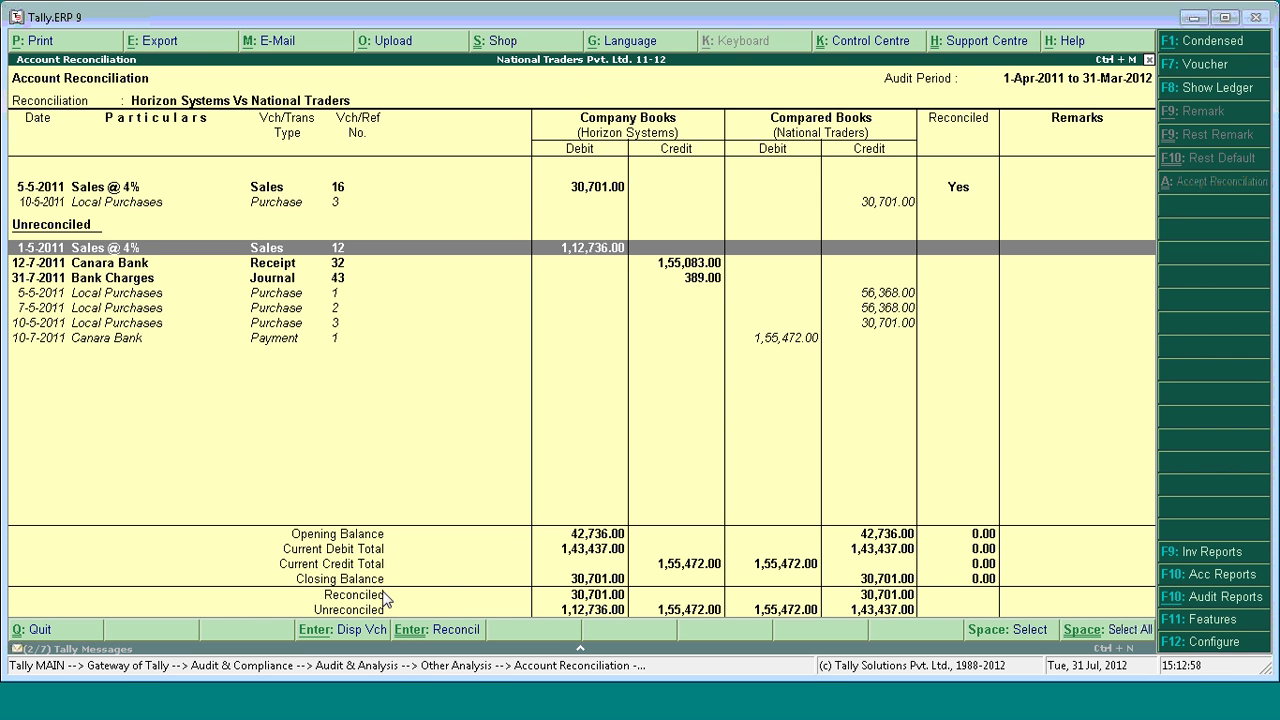
# - Reconcile the 1-5-2011 Sales @ 4% voucher with the 5-5-2011 and 7-5-2011 Local Purchases entries, adding the remark "reconciled"
pyautogui.click(464, 631)
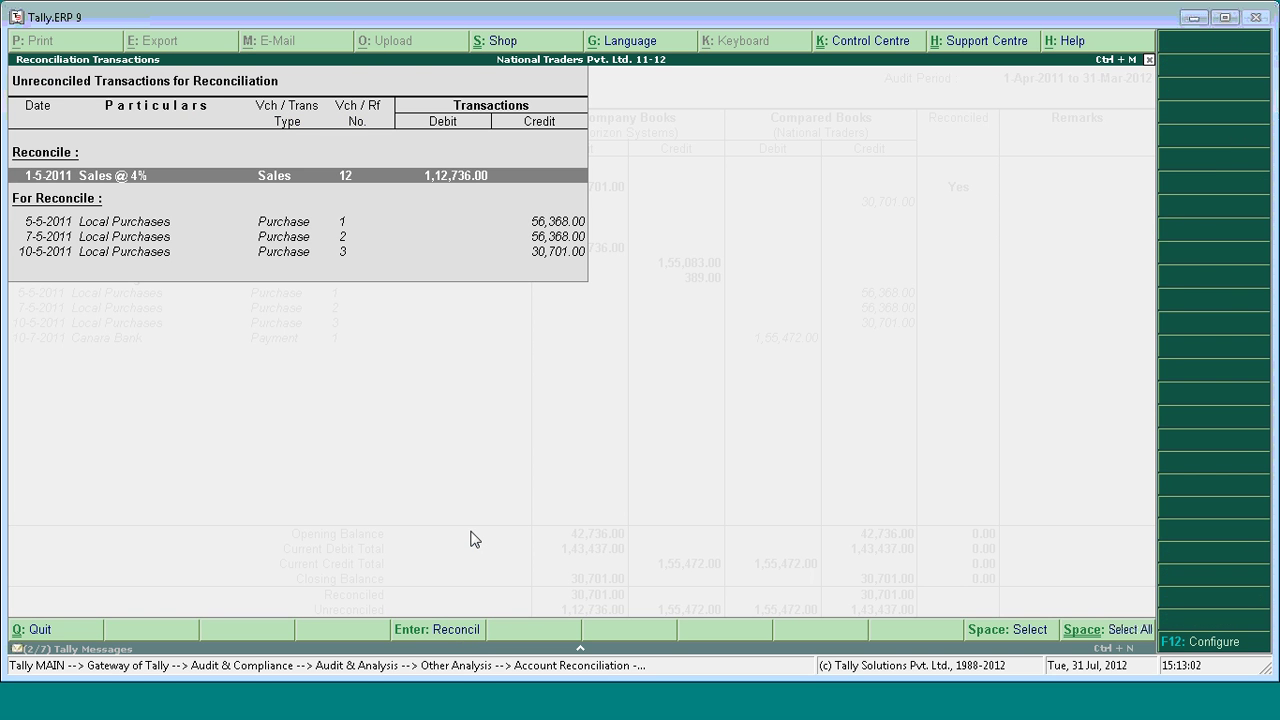
pyautogui.press('Down')
pyautogui.press('Down')
pyautogui.press('Up')
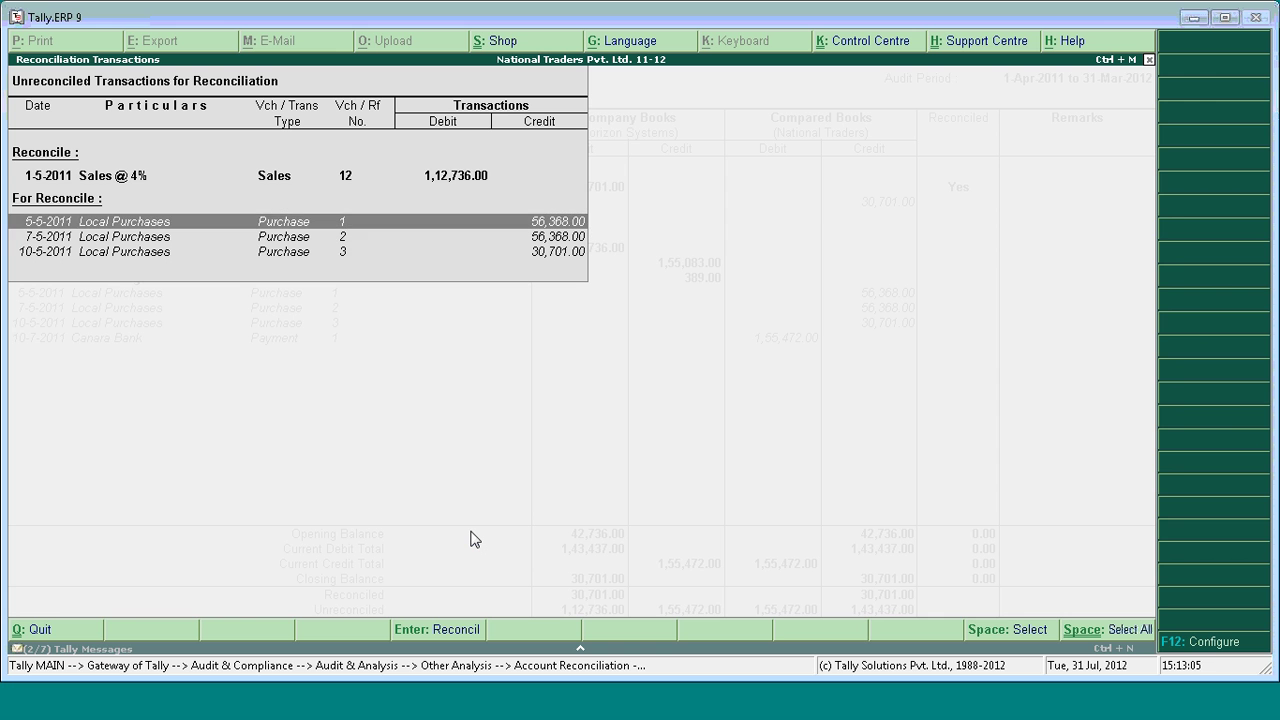
pyautogui.press('Up')
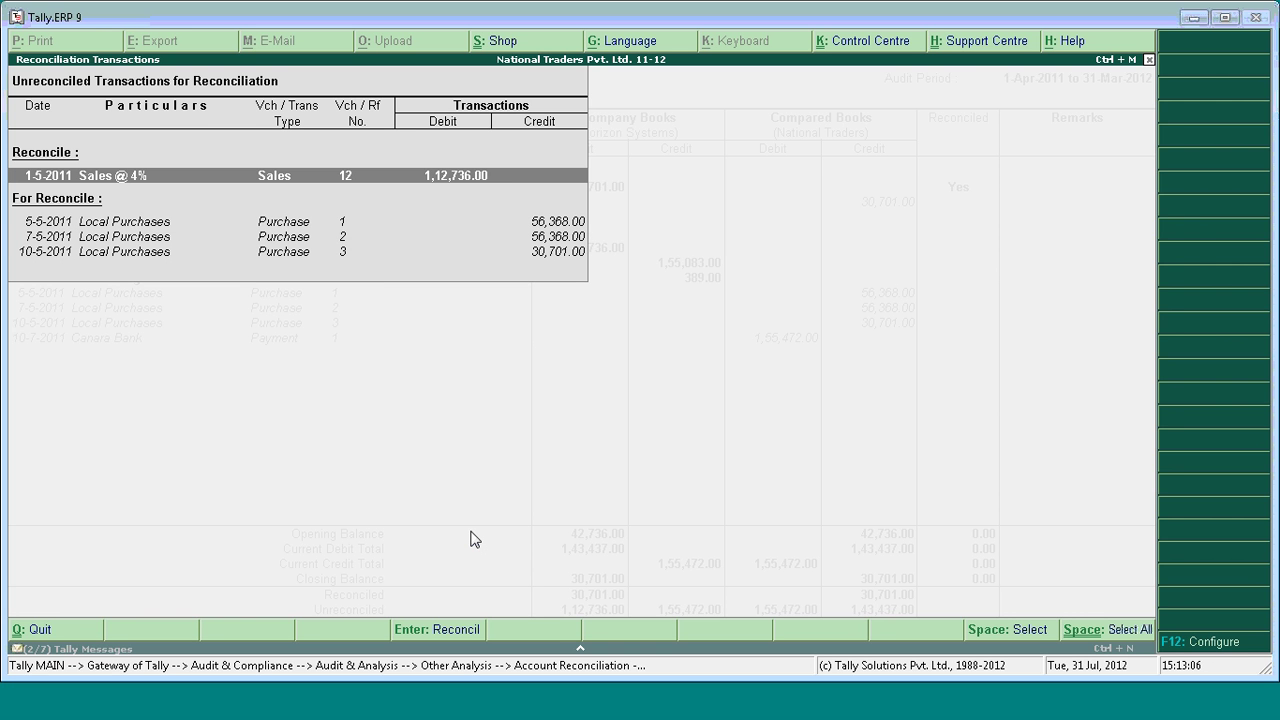
pyautogui.press('Down')
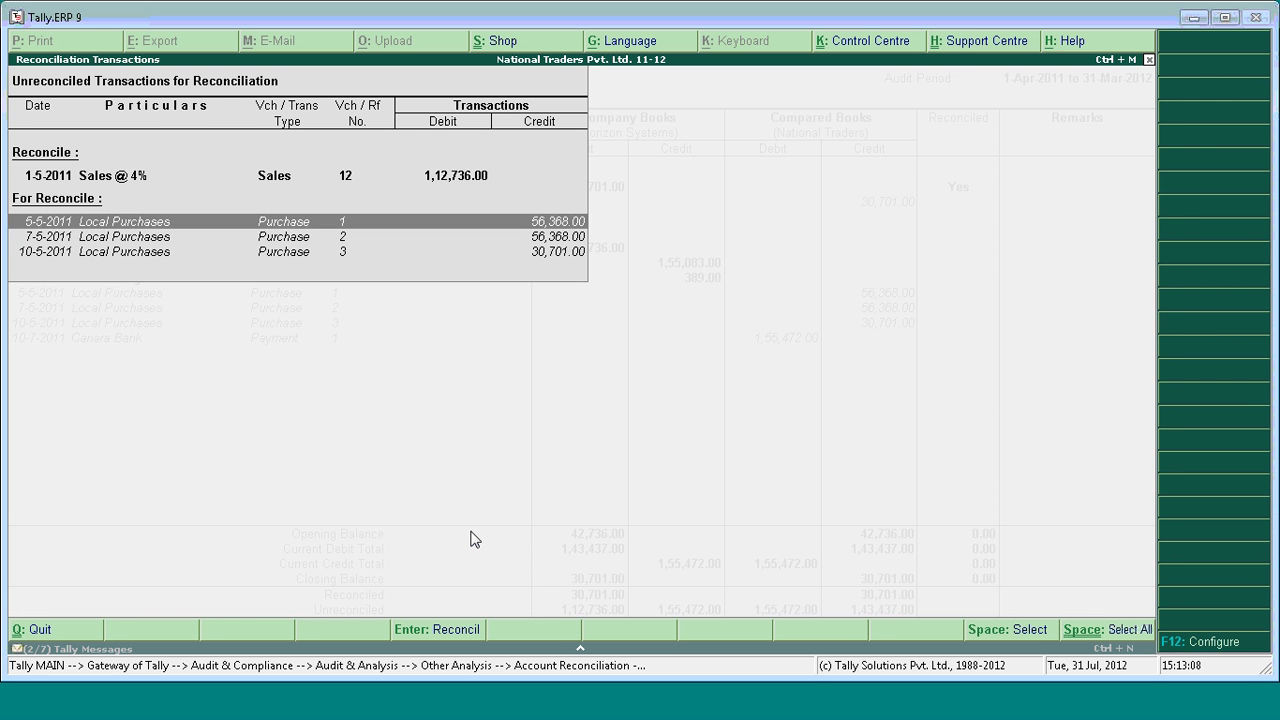
pyautogui.press('space')
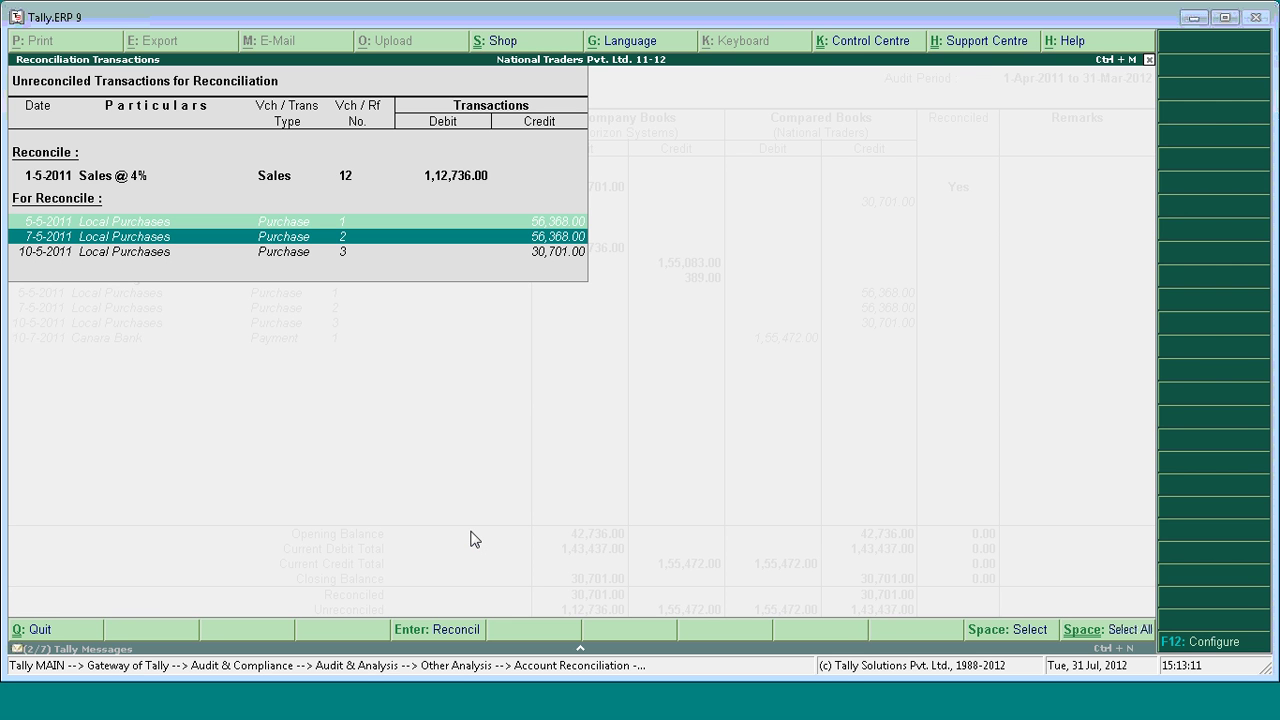
pyautogui.press('Return')
pyautogui.write('reconciled')
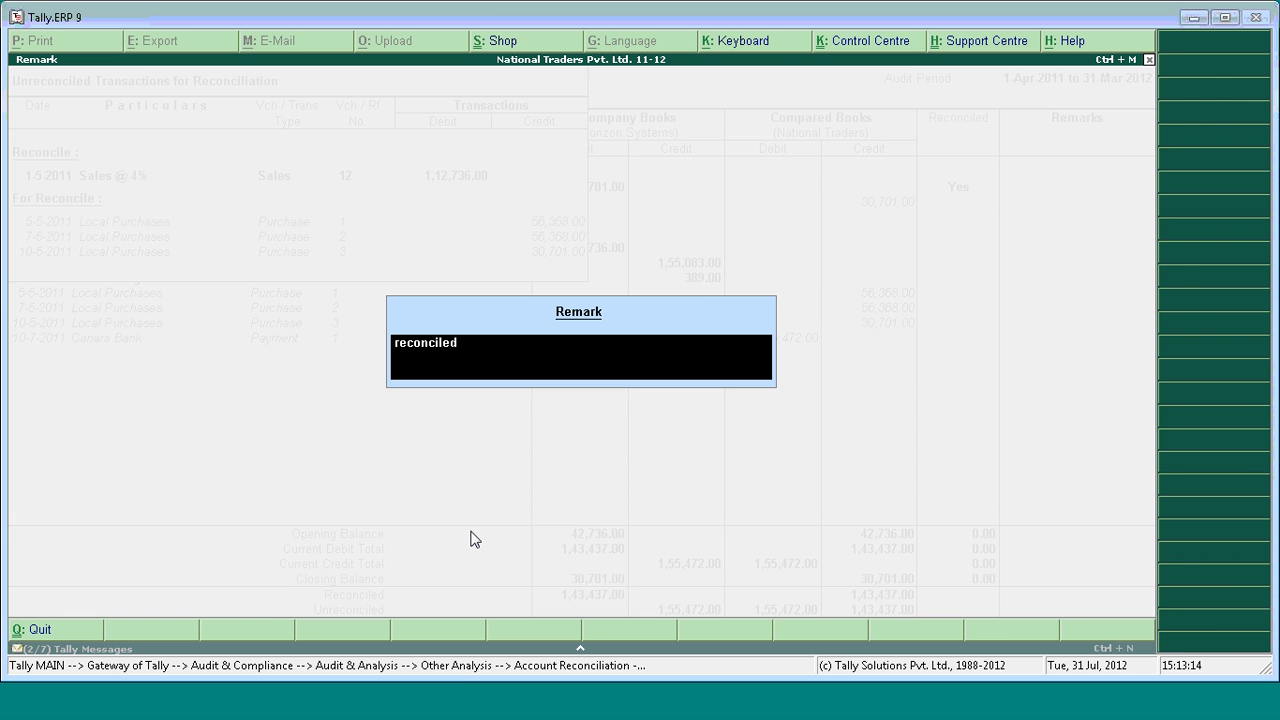
pyautogui.press('Return')
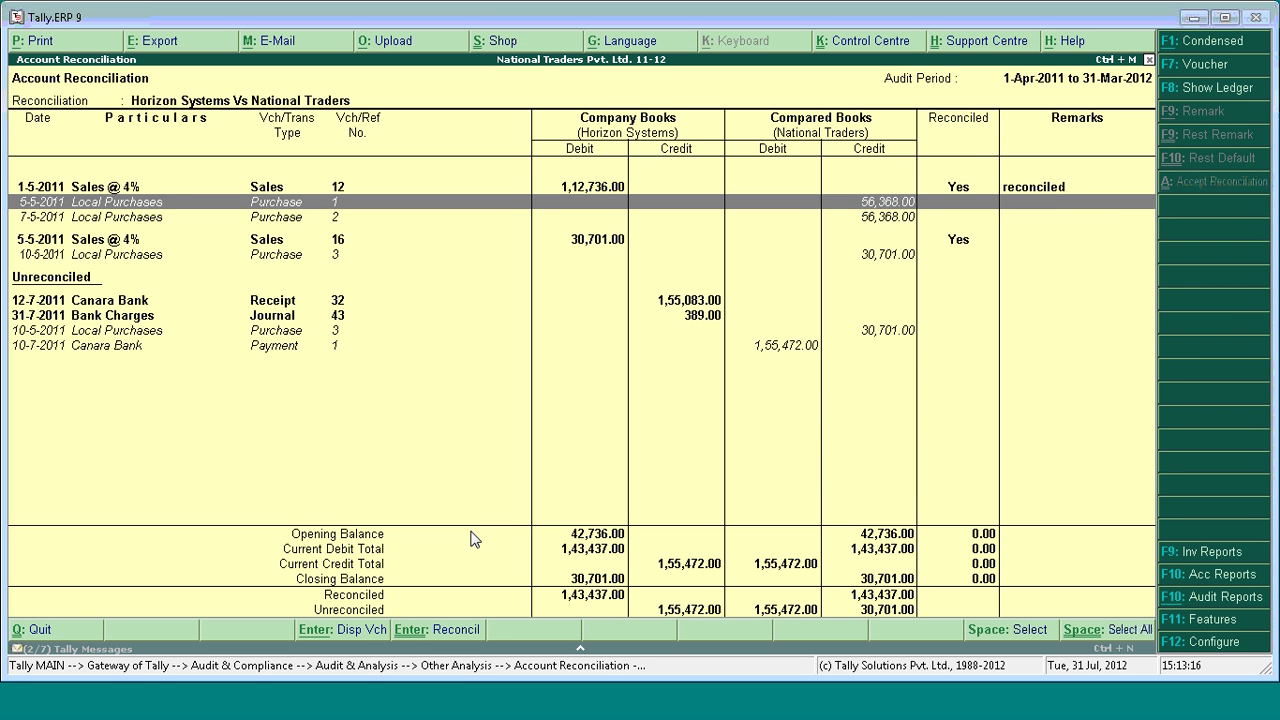
# - Review the reconciled voucher groups and the remaining unreconciled entries for Horizon Systems versus National Traders
pyautogui.press('Down')
pyautogui.press('Down')
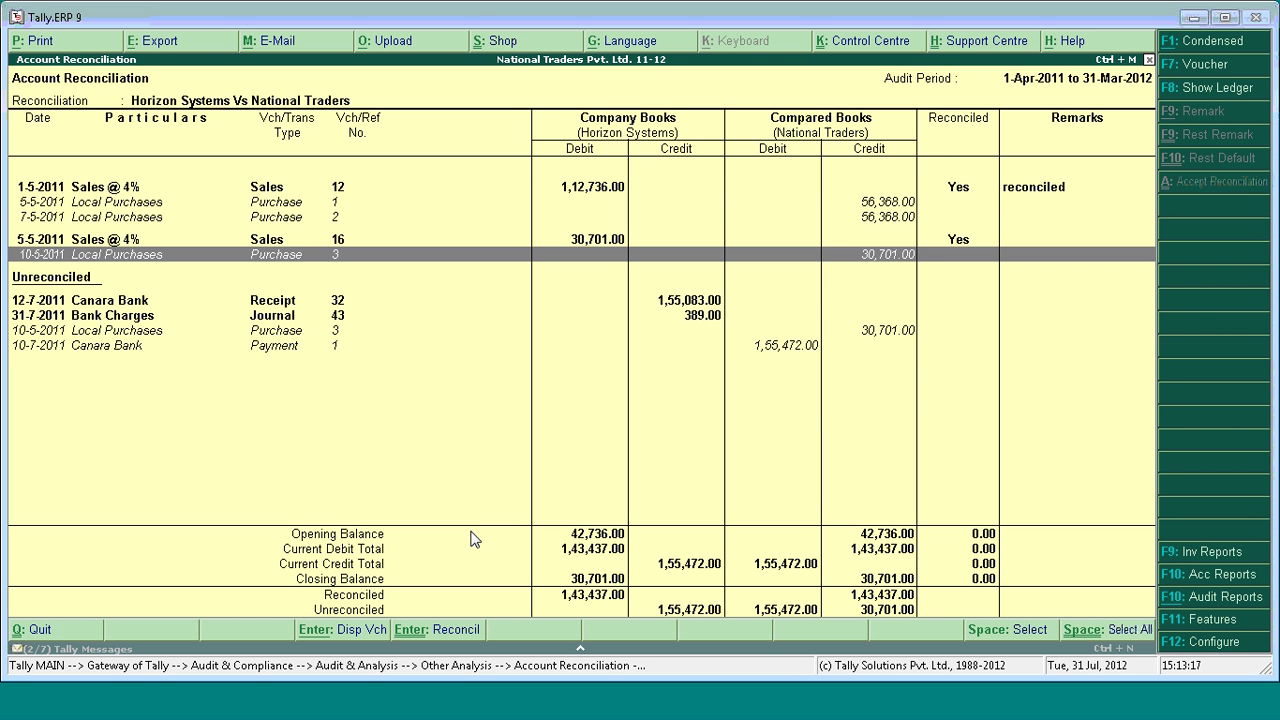
pyautogui.press('Down')
pyautogui.press('Down')
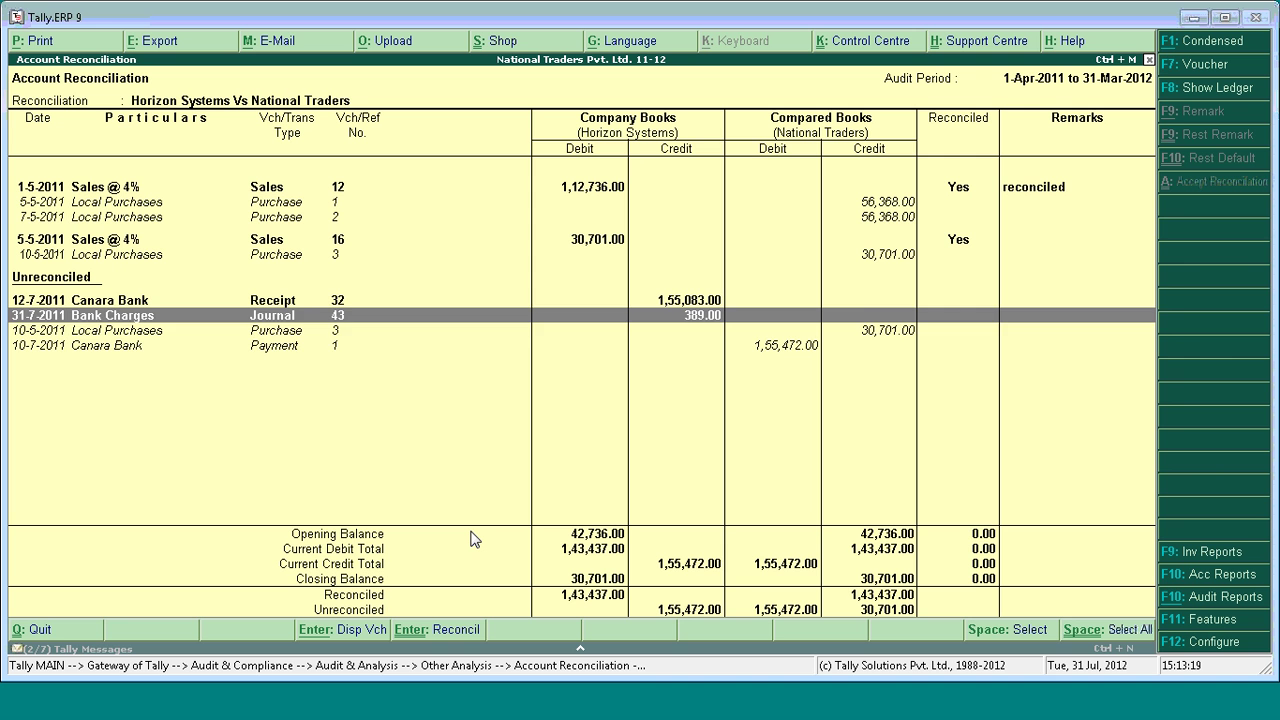
pyautogui.press('Down')
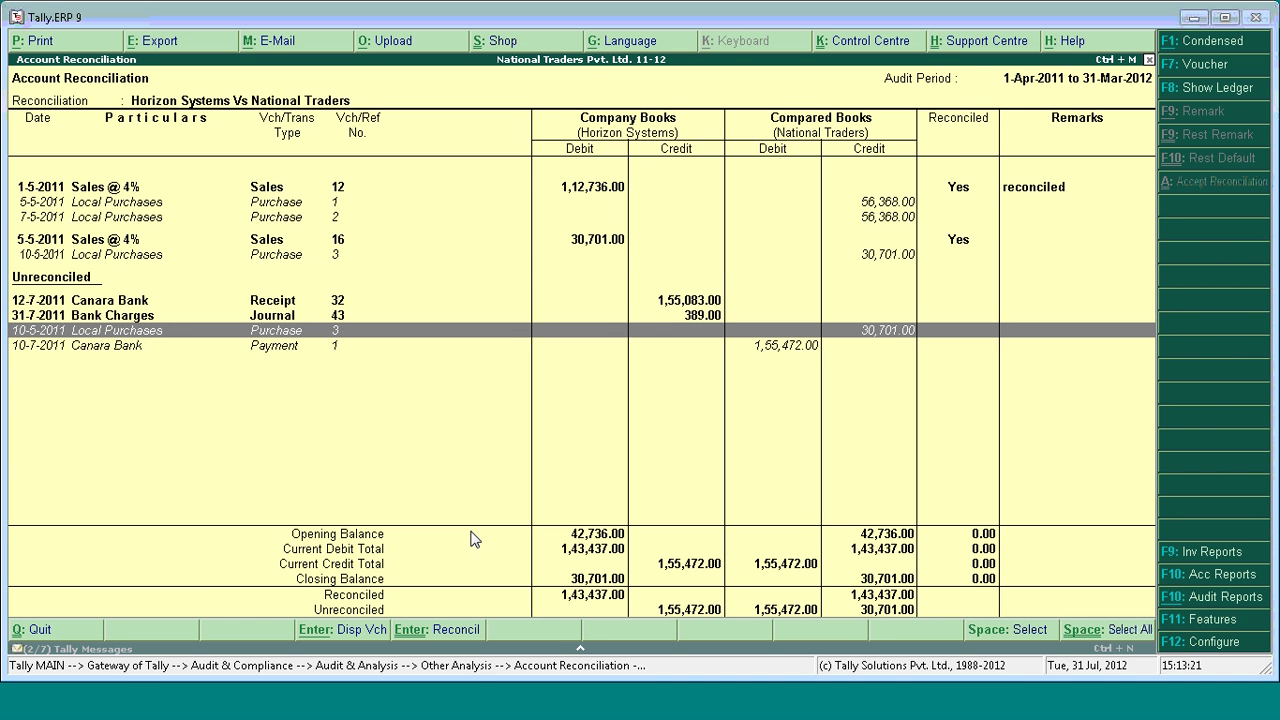
pyautogui.press('Up')
pyautogui.press('Up')
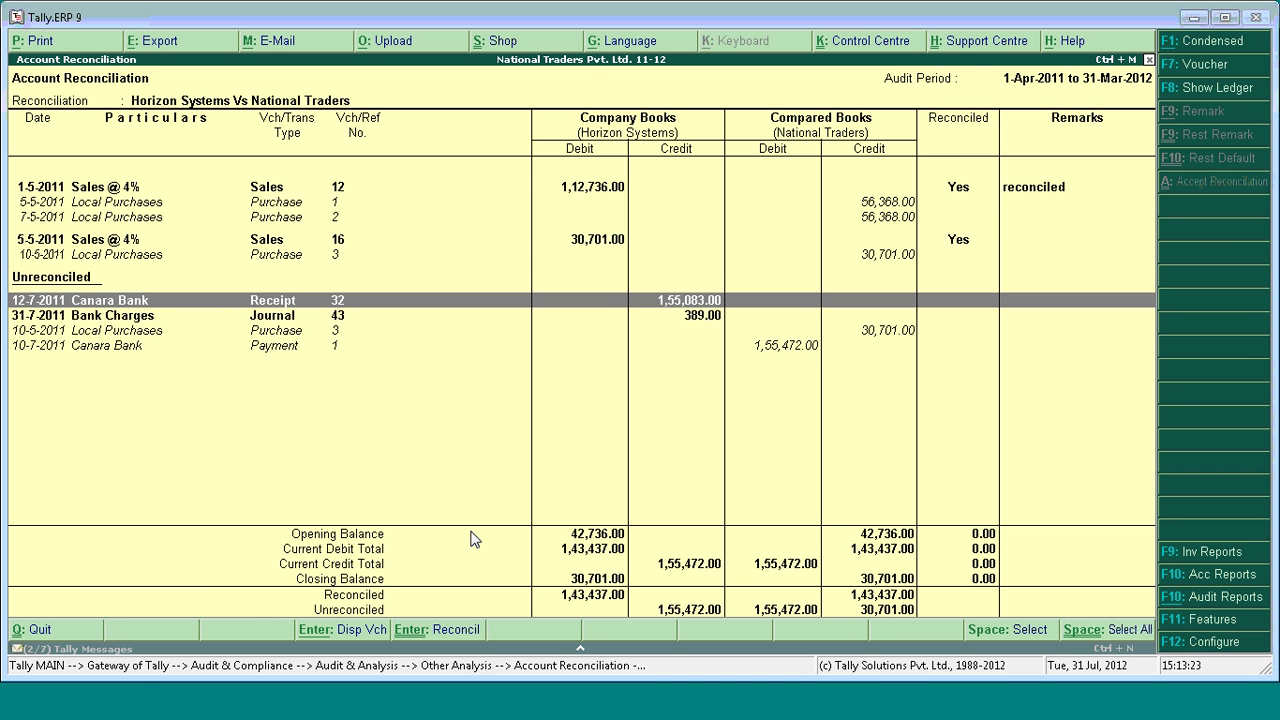
pyautogui.press('Up')
pyautogui.press('Up')
pyautogui.press('Up')
pyautogui.press('Up')
pyautogui.press('Up')
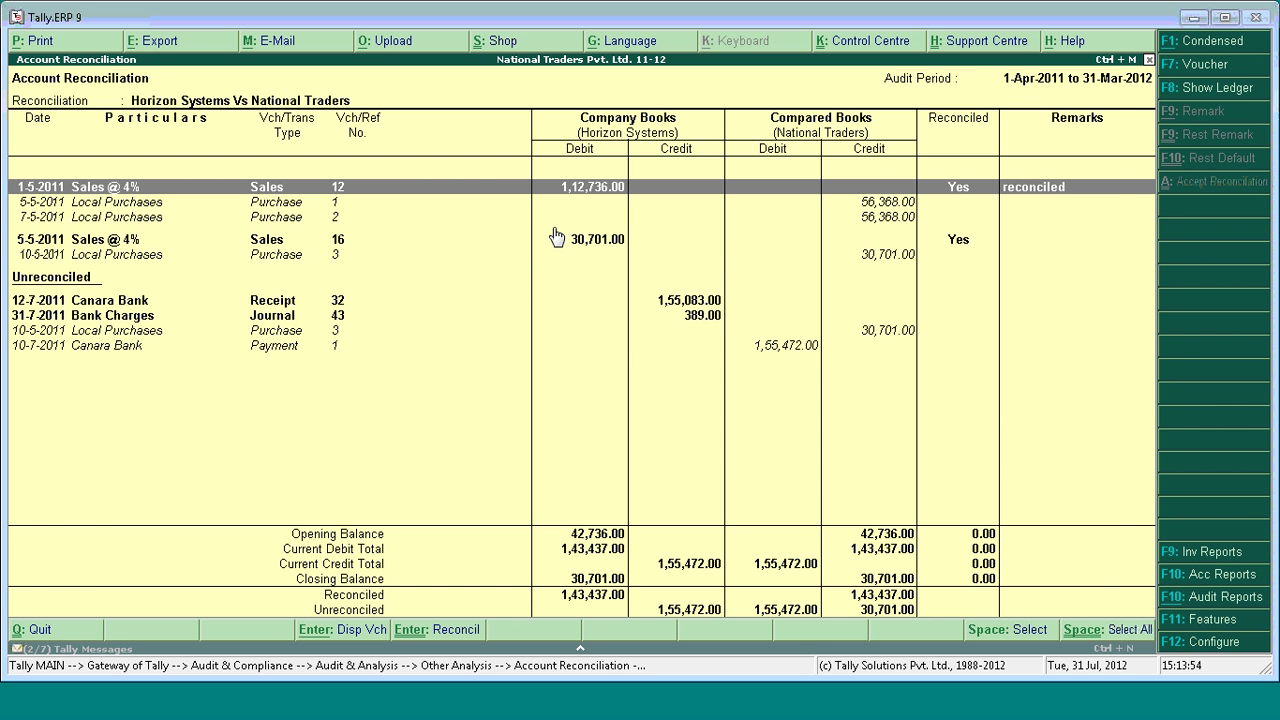
# - Leave the account reconciliation and open Form 3CD under Audit & Compliance
pyautogui.press('Escape')
pyautogui.press('Escape')
pyautogui.press('Escape')
pyautogui.press('Escape')
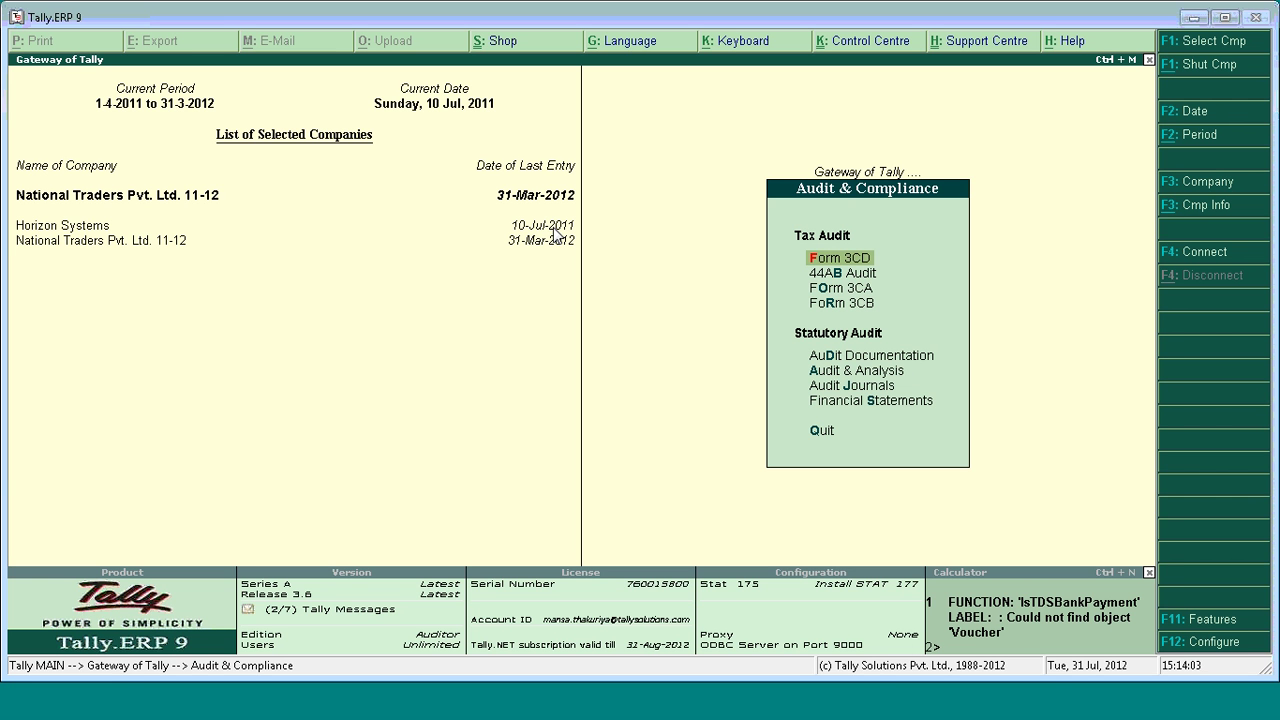
pyautogui.press('Down')
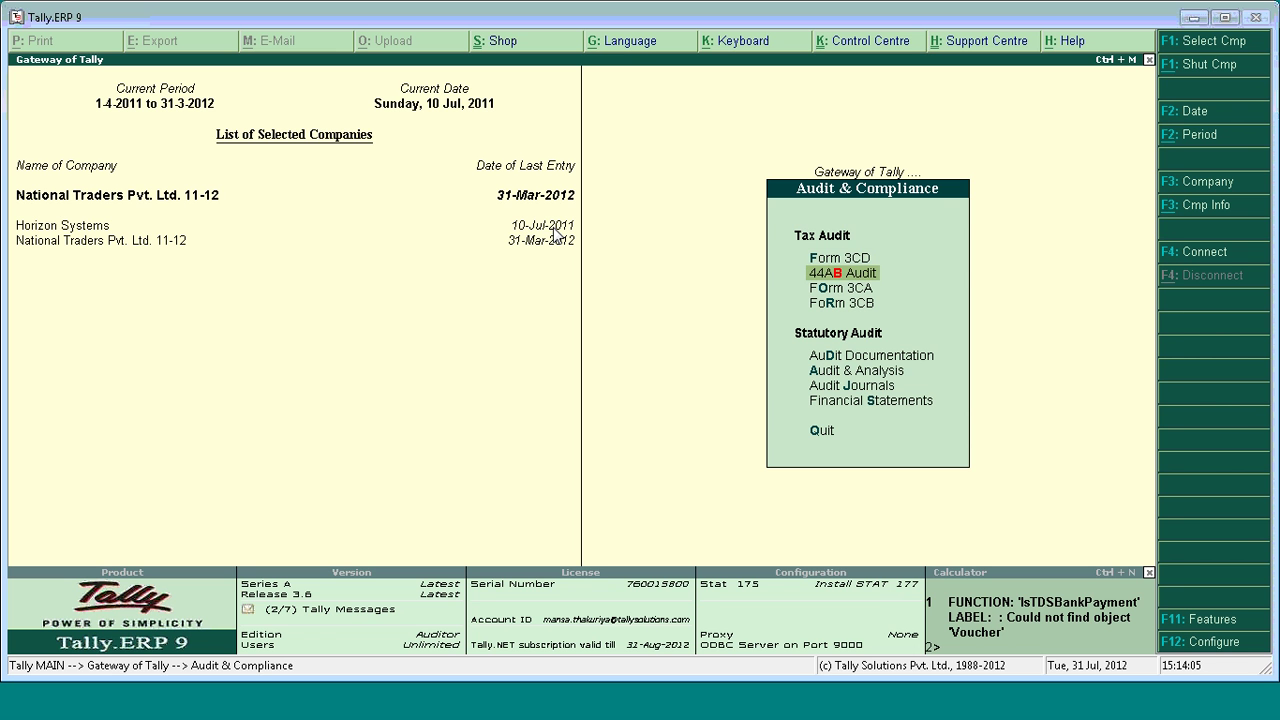
pyautogui.press('Up')
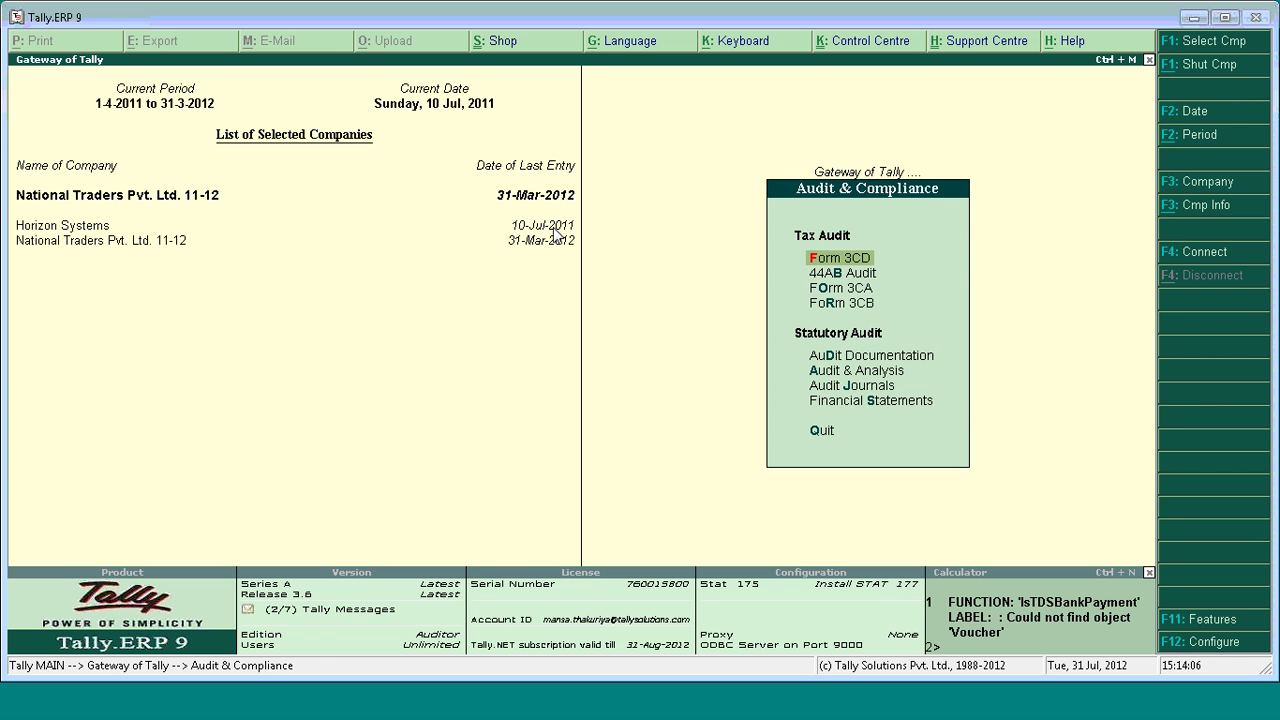
pyautogui.press('Return')
# - Examine the list of Form 3CD clauses from Particulars of Assessee to Annexure - I
pyautogui.press('Down')
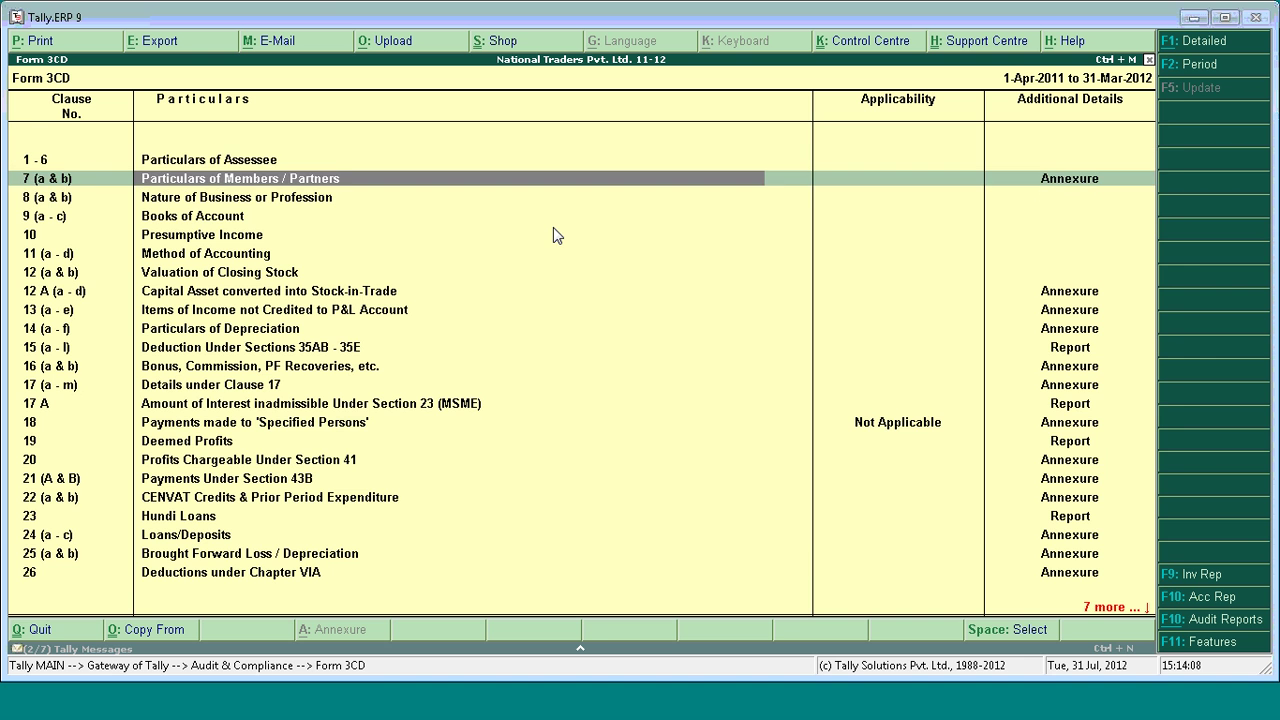
pyautogui.press('Down')
pyautogui.press('Down')
pyautogui.press('Down')
pyautogui.press('Down')
pyautogui.press('Down')
pyautogui.press('Down')
pyautogui.press('Down')
pyautogui.press('Down')
pyautogui.press('Down')
pyautogui.press('Down')
pyautogui.press('Down')
pyautogui.press('Down')
pyautogui.press('Down')
pyautogui.press('Down')
pyautogui.press('Down')
pyautogui.press('Down')
pyautogui.press('Down')
pyautogui.press('Down')
pyautogui.press('Down')
pyautogui.press('Down')
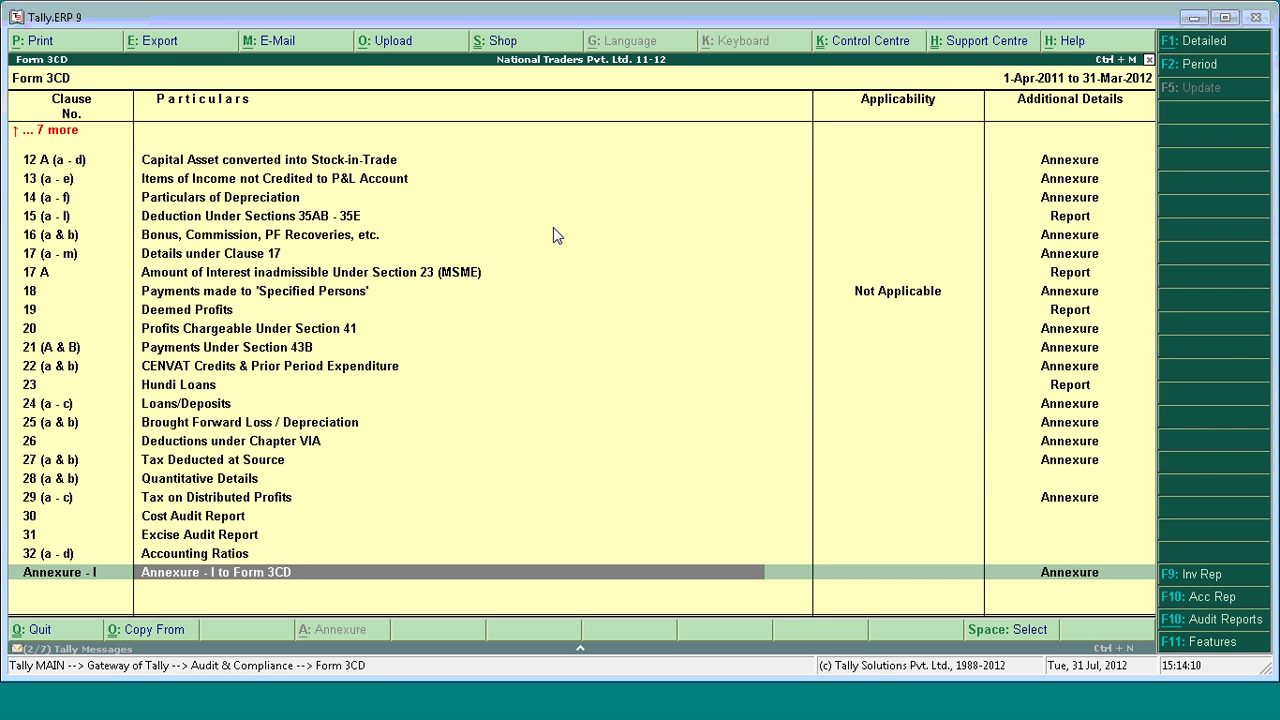
pyautogui.press('Up')
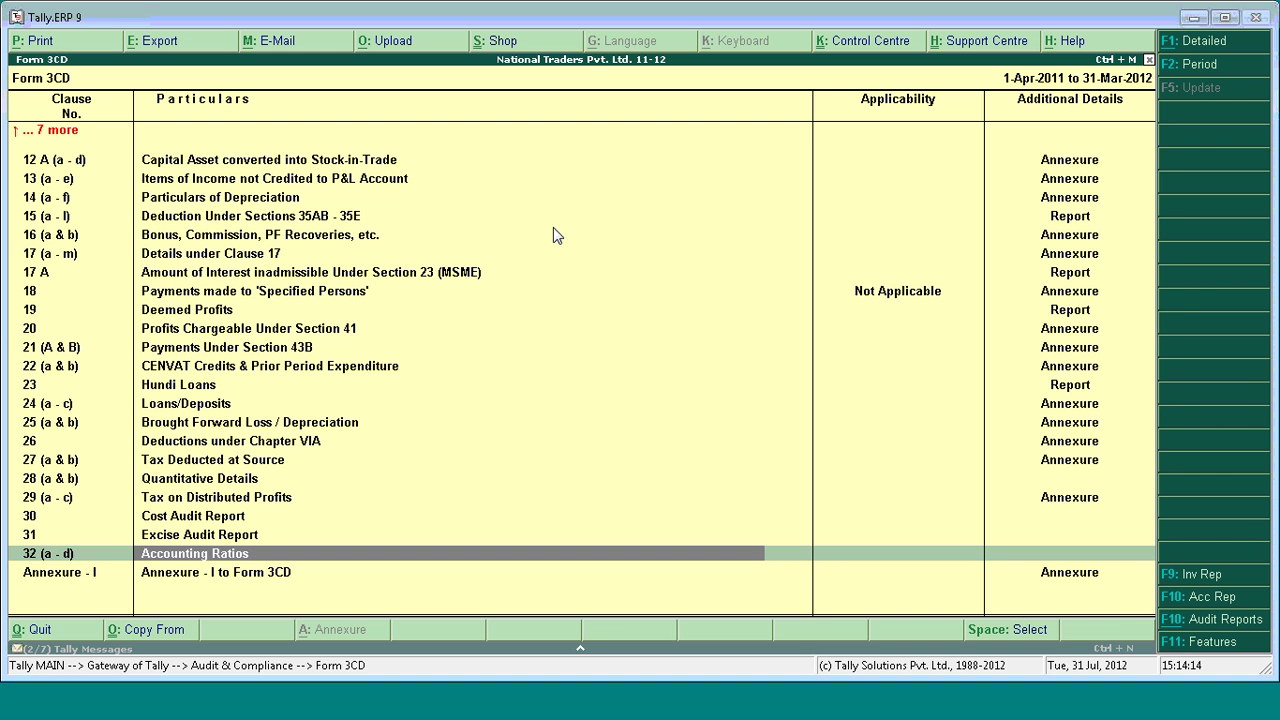
pyautogui.press('Up')
pyautogui.press('Up')
pyautogui.press('Up')
pyautogui.press('Up')
pyautogui.press('Up')
pyautogui.press('Up')
pyautogui.press('Up')
pyautogui.press('Up')
pyautogui.press('Up')
pyautogui.press('Up')
pyautogui.press('Up')
pyautogui.press('Up')
pyautogui.press('Up')
pyautogui.press('Up')
pyautogui.press('Up')
pyautogui.press('Up')
pyautogui.press('Up')
pyautogui.press('Up')
pyautogui.press('Up')
pyautogui.press('Up')
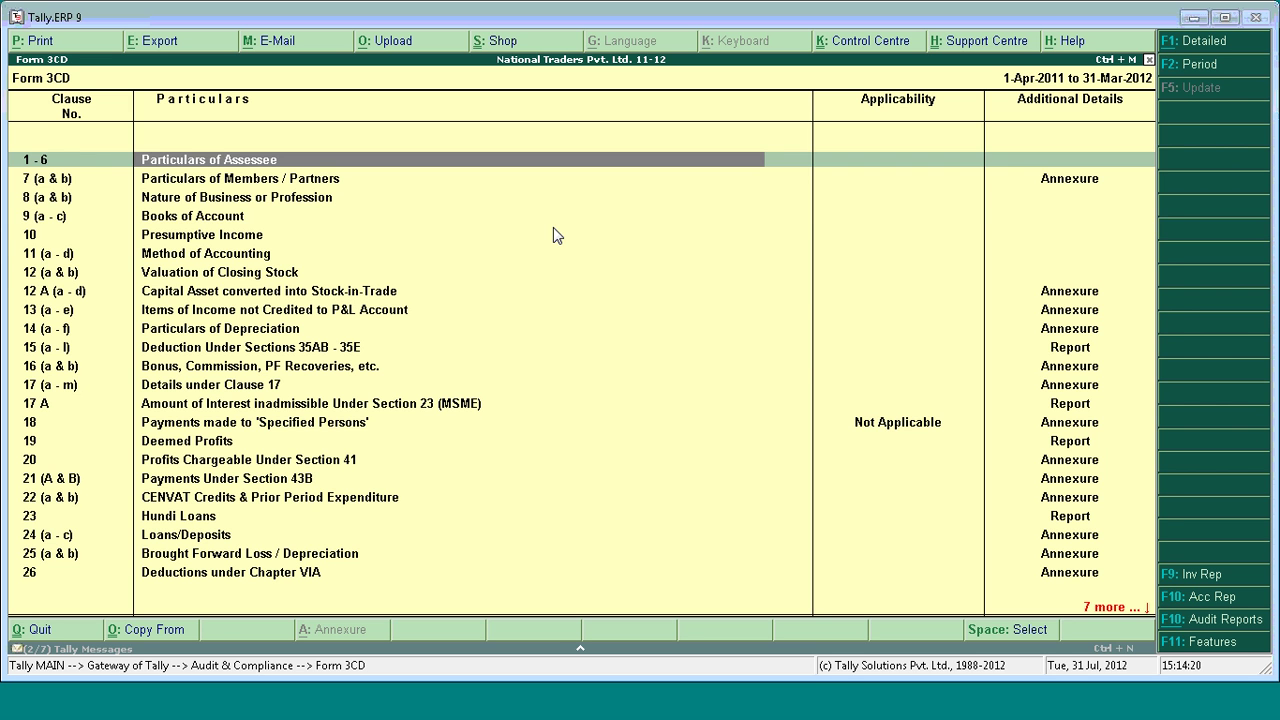
# - Set the applicability status of clause 12 (a & b), Valuation of Closing Stock, to Applicable
pyautogui.press('Down')
pyautogui.press('Down')
pyautogui.press('Down')
pyautogui.press('Down')
pyautogui.press('Down')
pyautogui.press('Down')
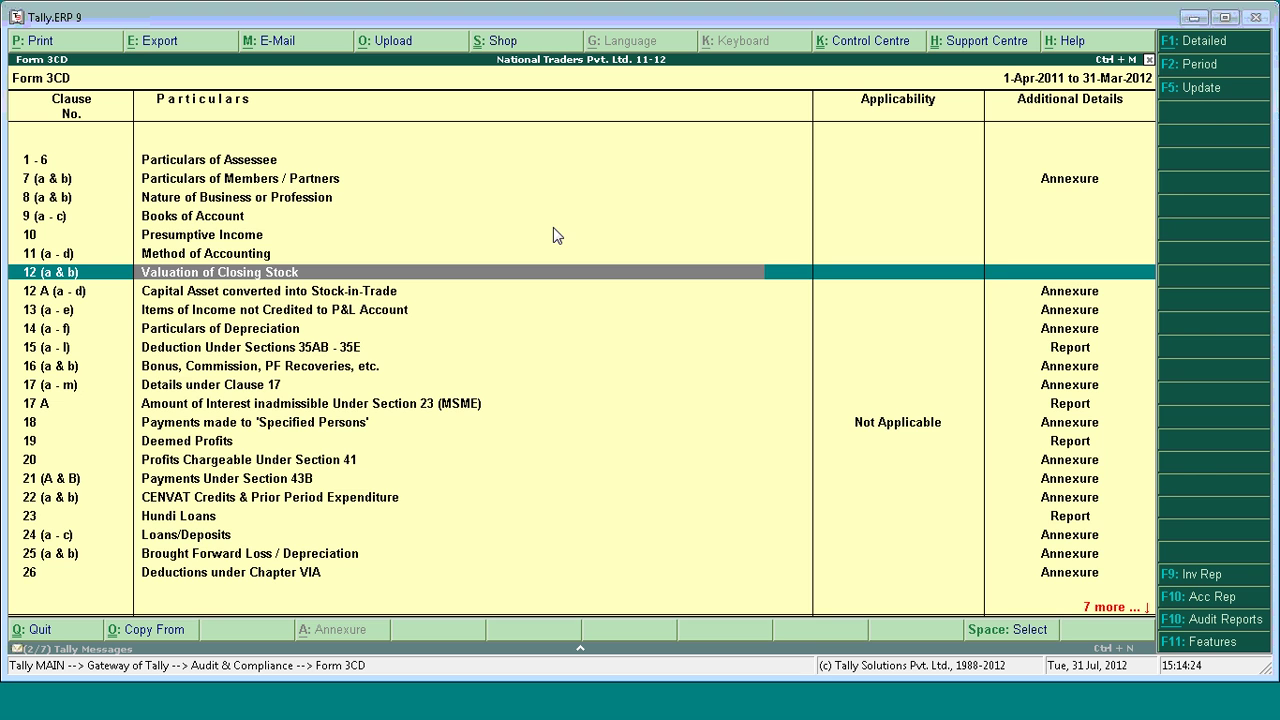
pyautogui.click(1196, 92)
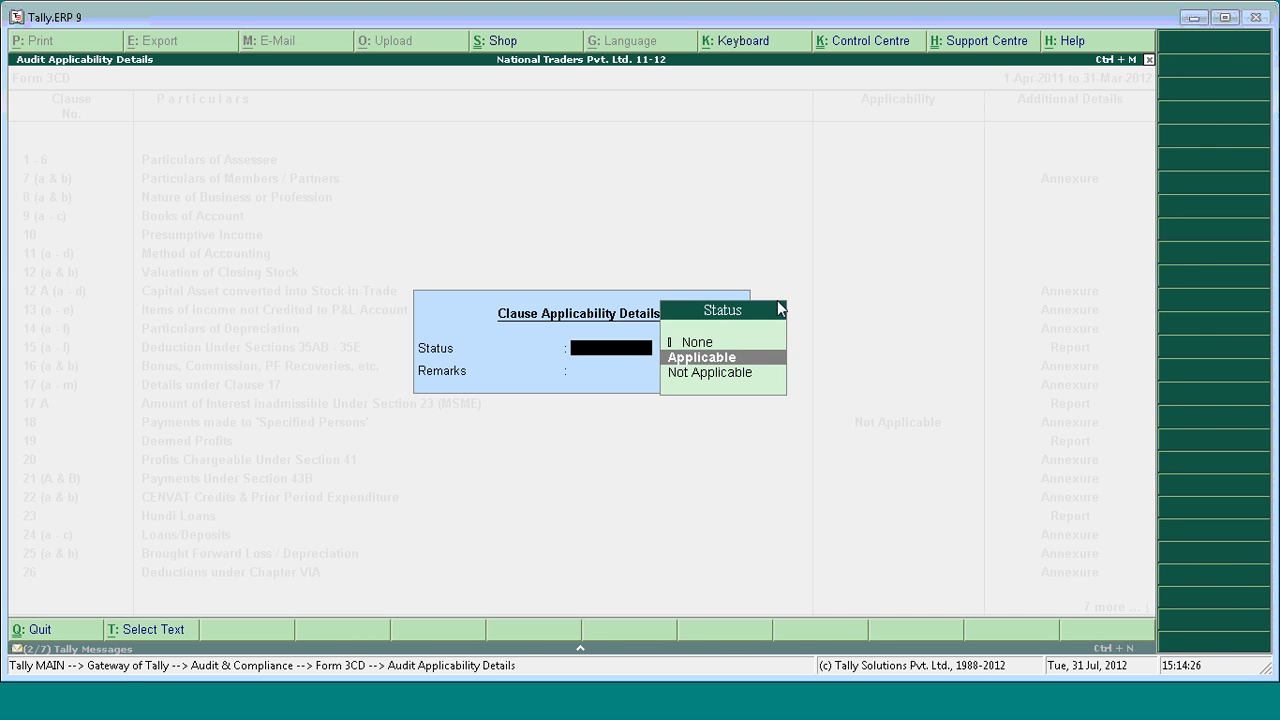
pyautogui.press('Return')
pyautogui.press('Return')
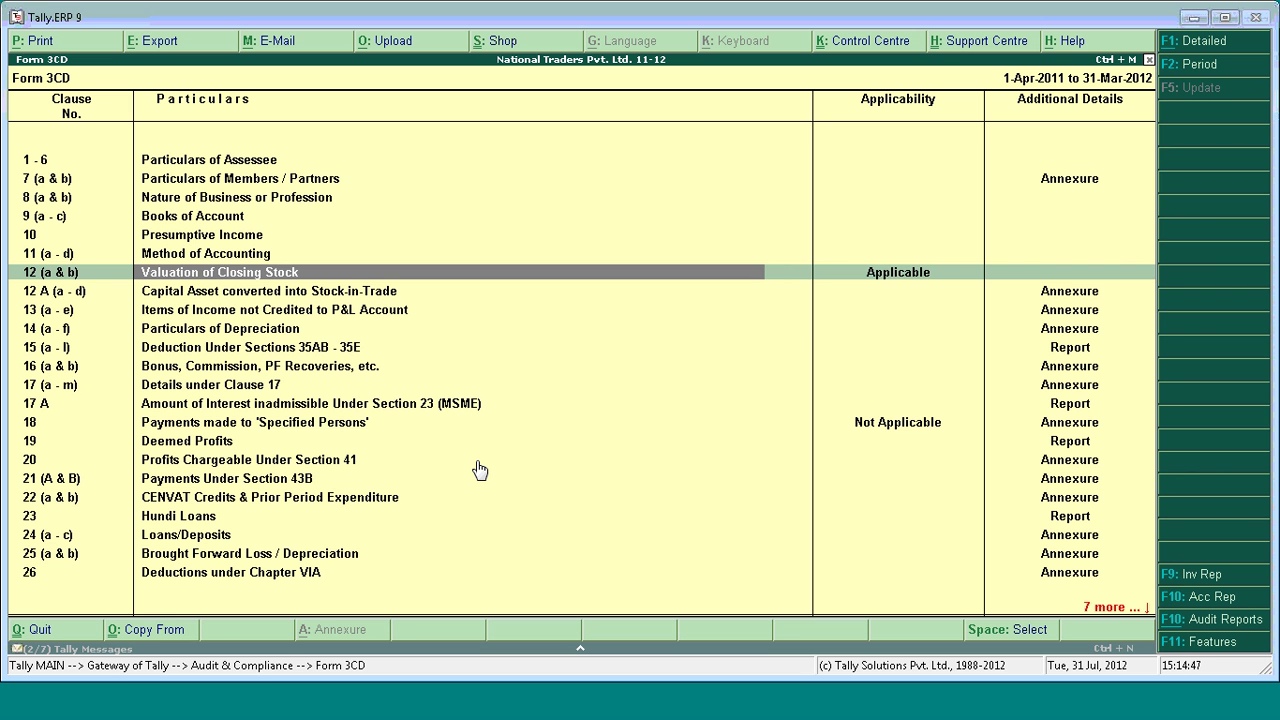
# - Leave the Form 3CD clause list and open the 44AB Audit for National Traders Pvt. Ltd. 11-12
pyautogui.press('Down')
pyautogui.press('Down')
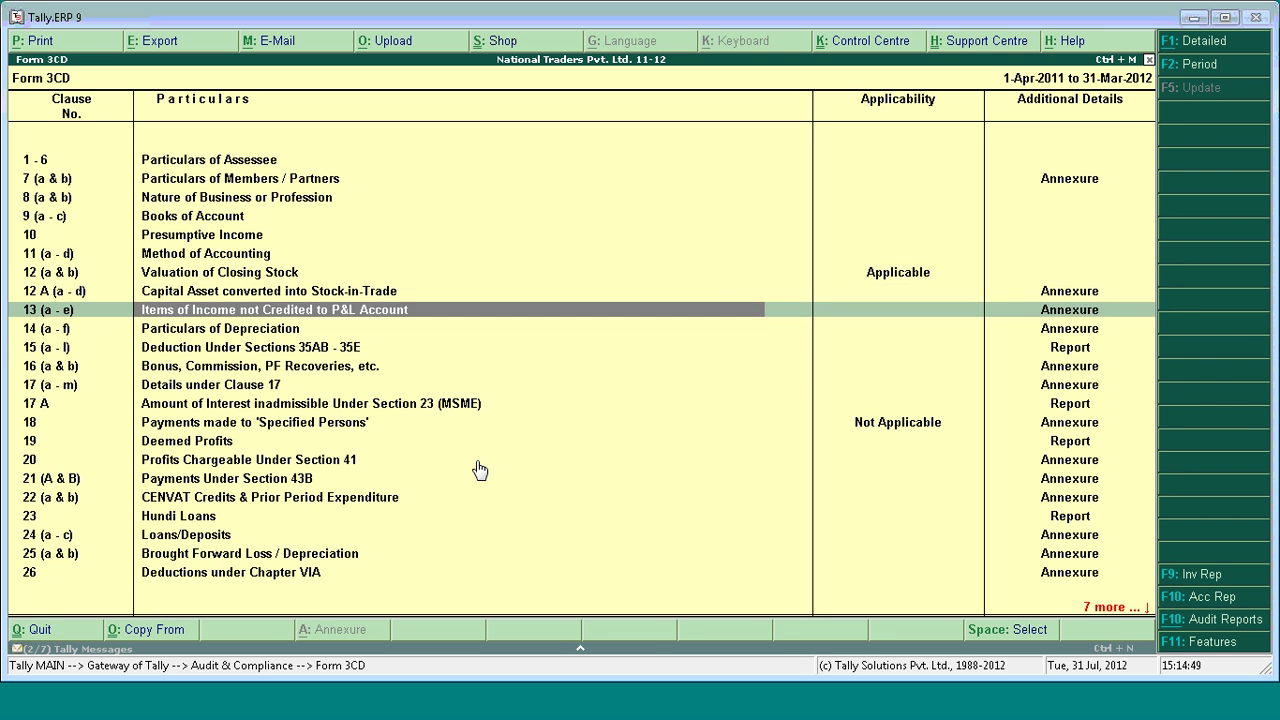
pyautogui.press('Down')
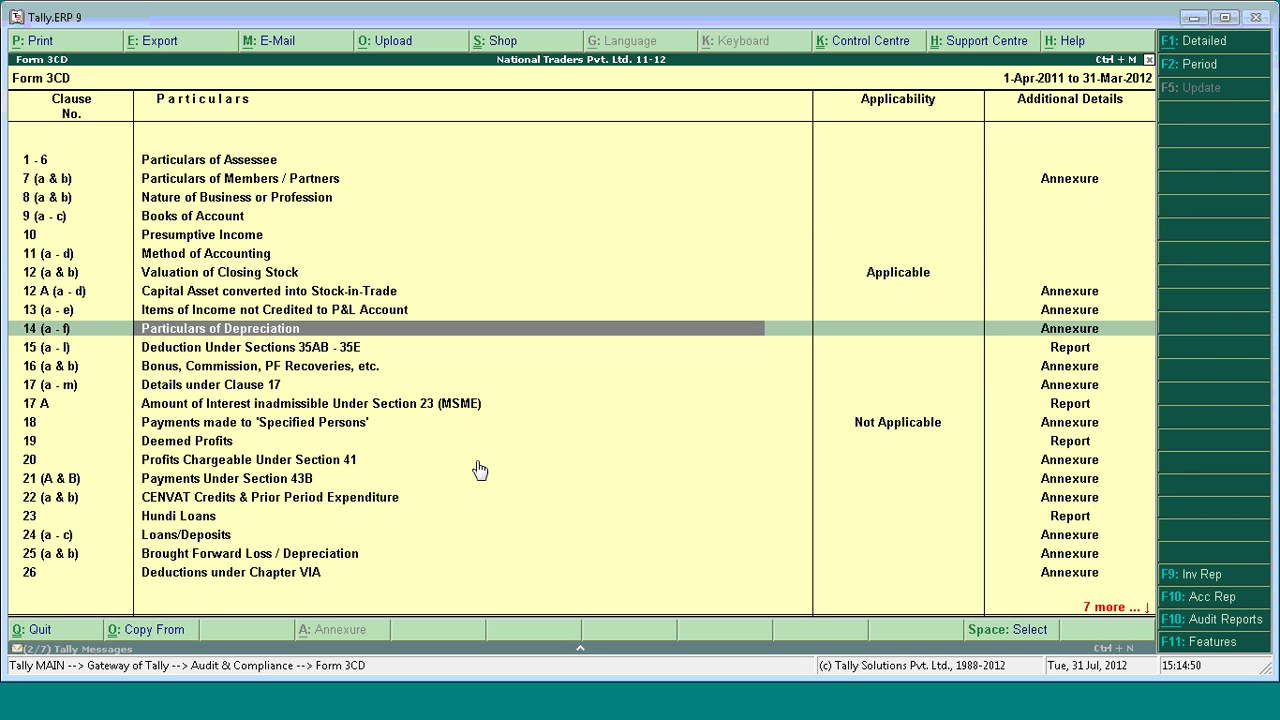
pyautogui.press('Escape')
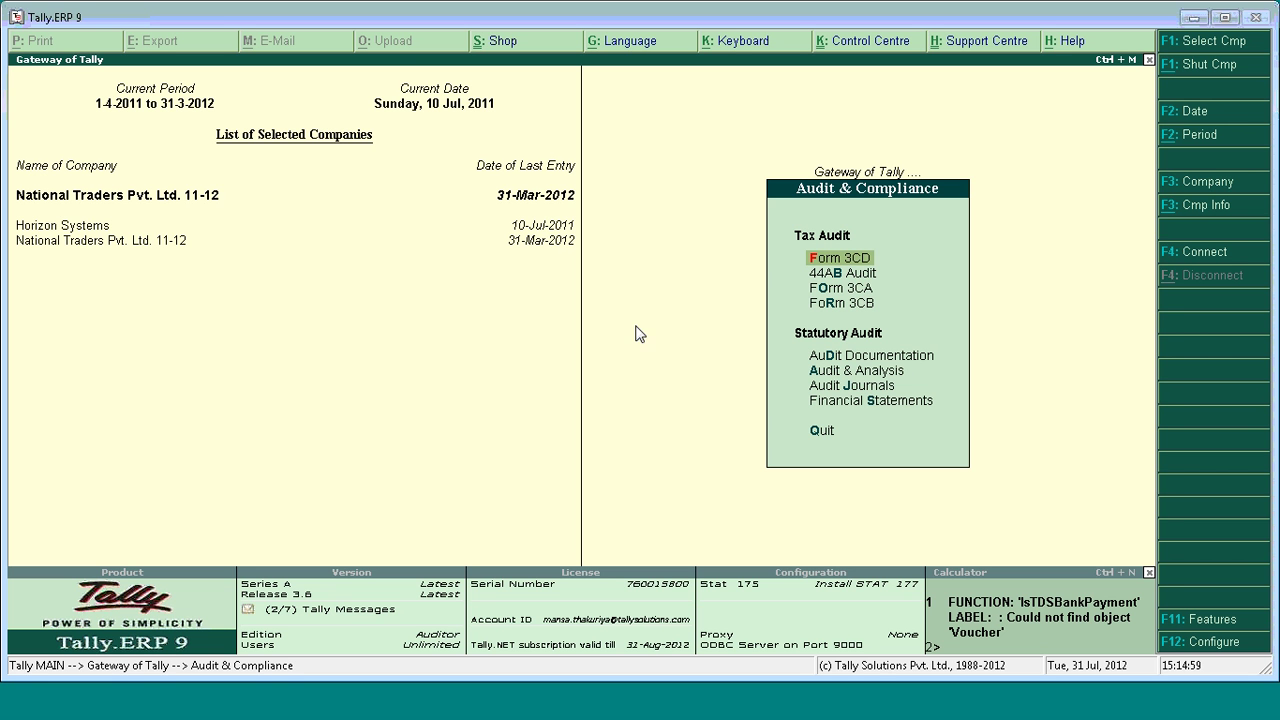
pyautogui.press('Down')
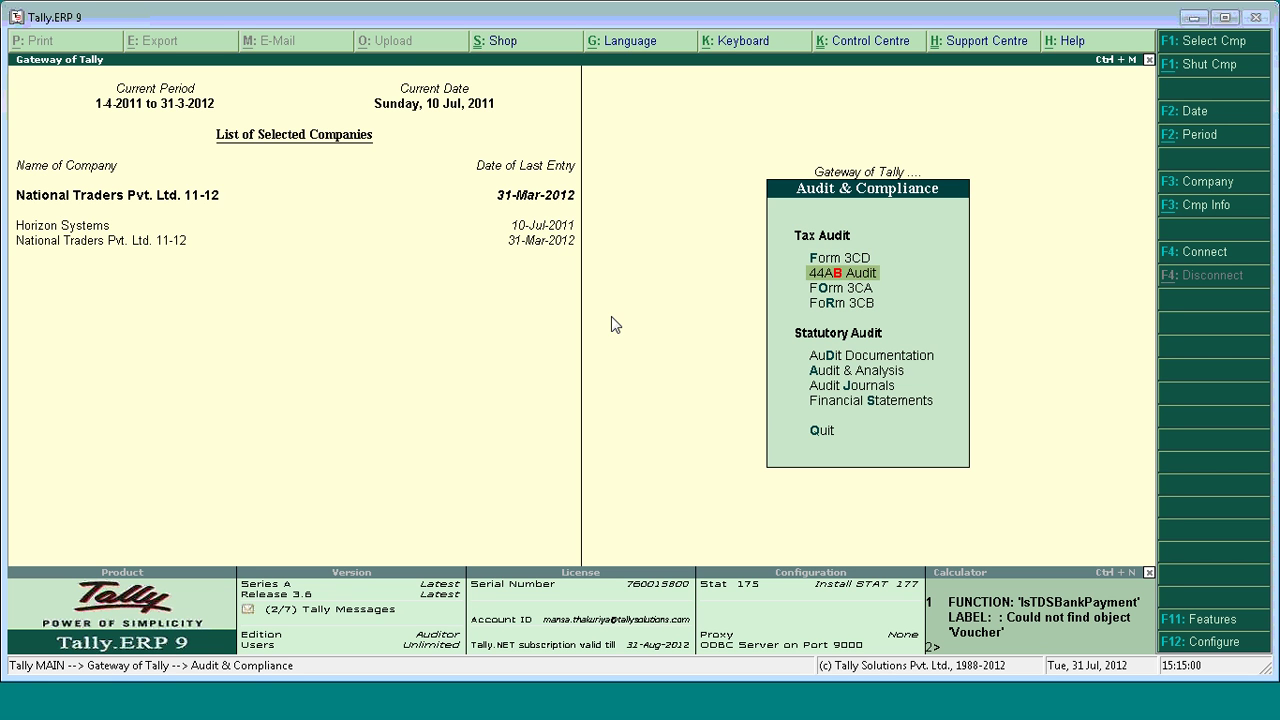
pyautogui.press('Return')
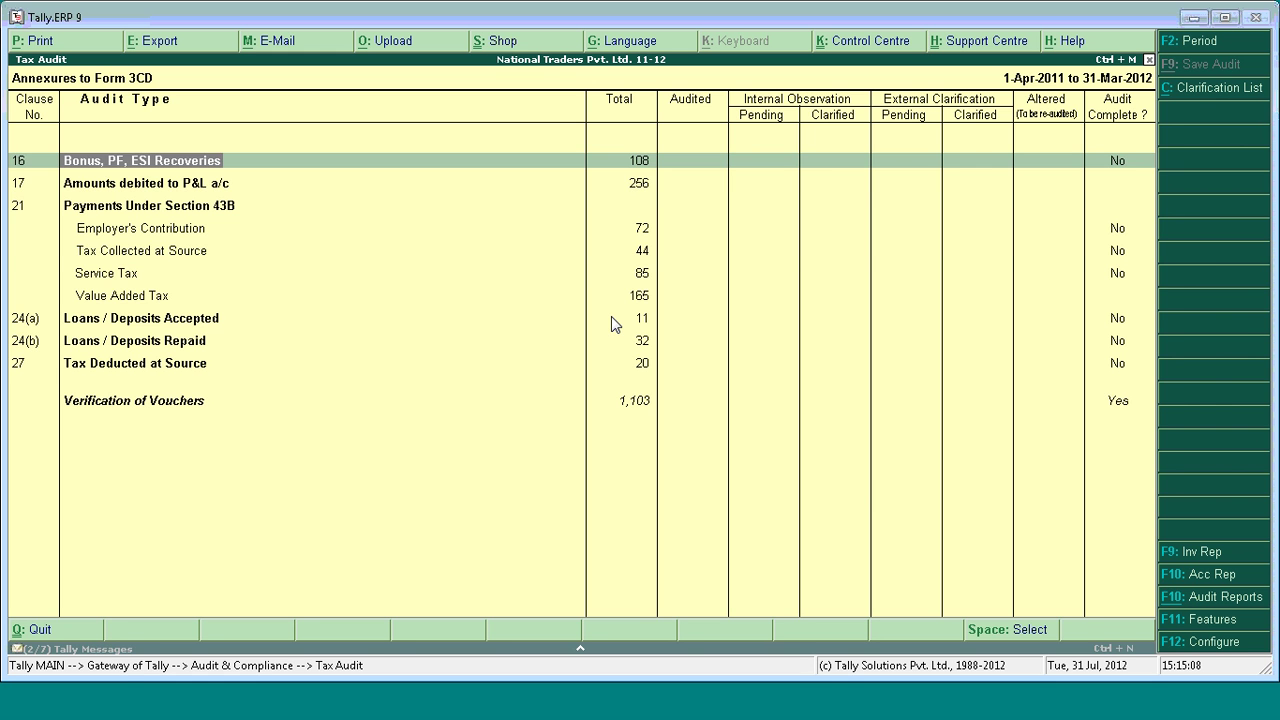
# - Examine the audit types from Bonus, PF, ESI Recoveries to Service Tax in the Annexures to Form 3CD
pyautogui.press('Down')
pyautogui.press('Down')
pyautogui.press('Down')
pyautogui.press('Down')
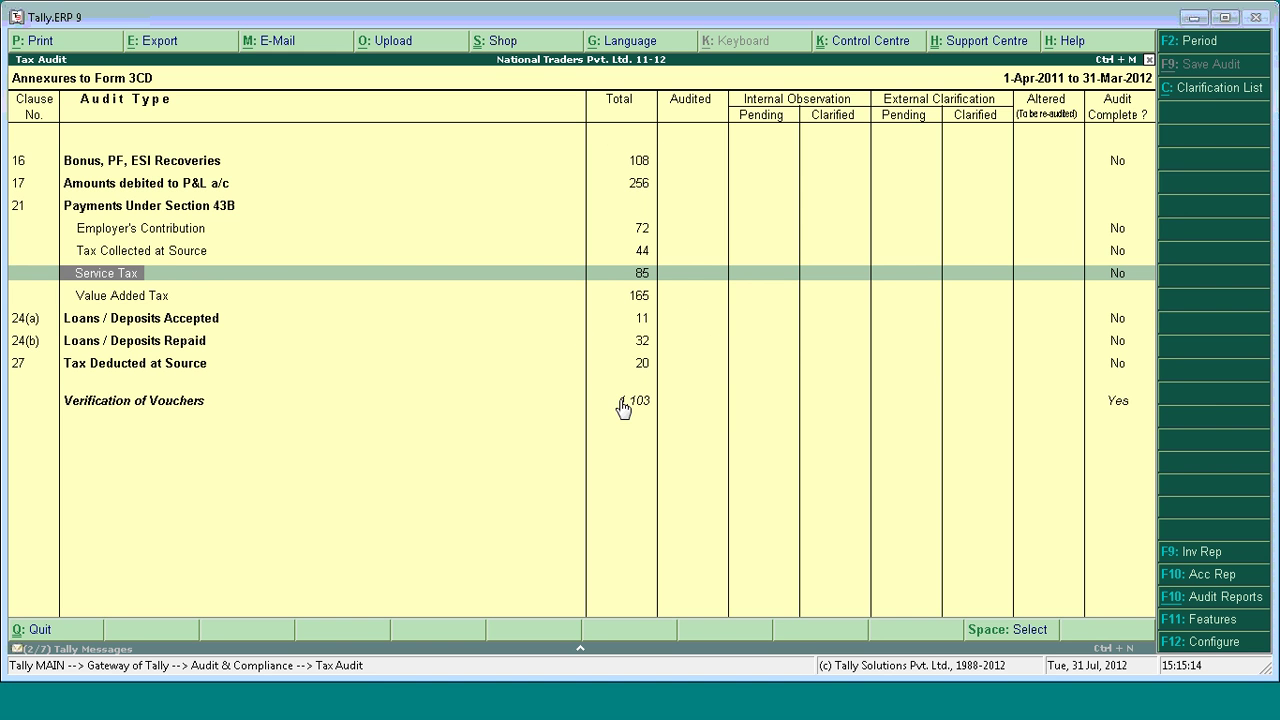
pyautogui.press('Up')
pyautogui.press('Up')
pyautogui.press('Up')
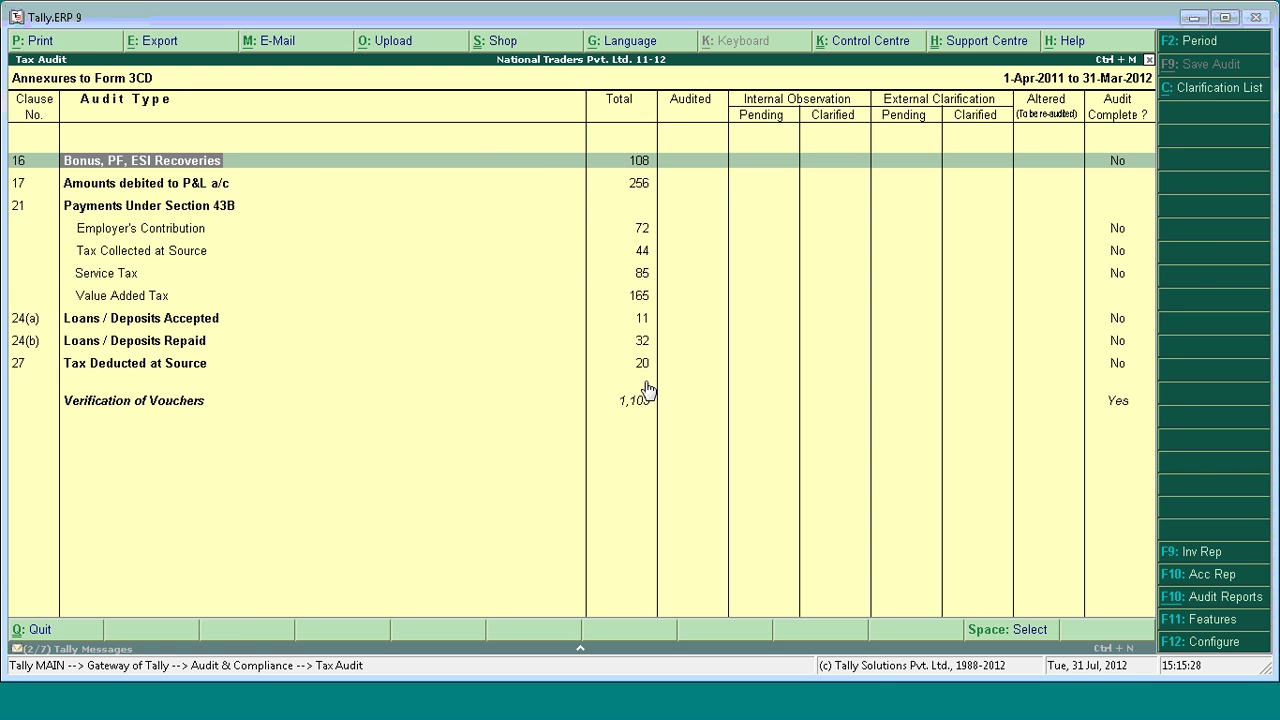
# - Make Horizon Systems the active company and open its 44AB Audit
pyautogui.press('Escape')
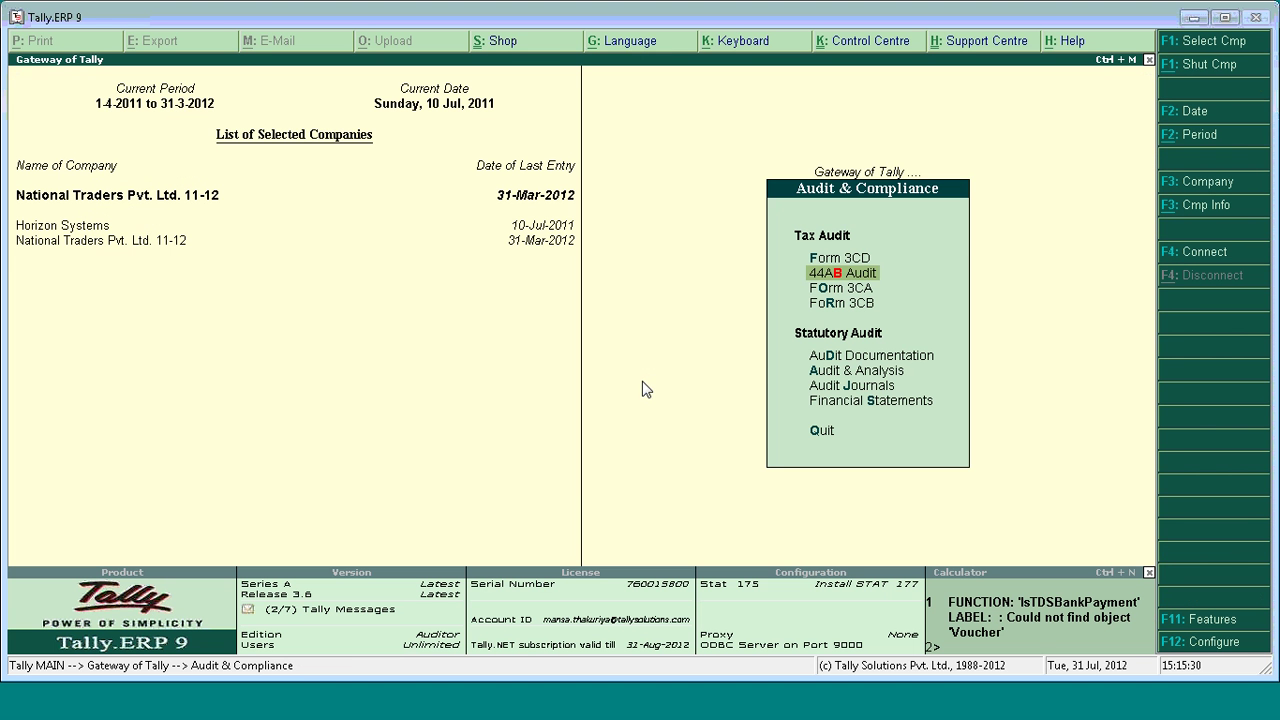
pyautogui.click(87, 229)
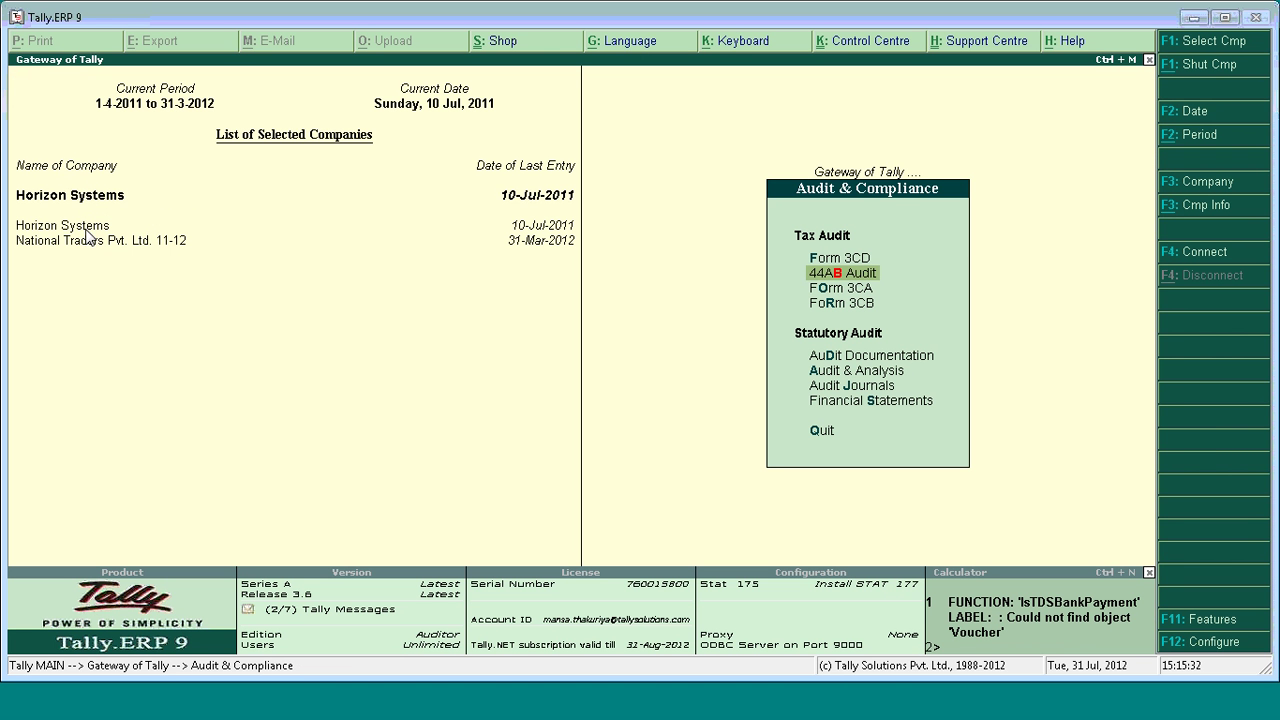
pyautogui.press('Up')
pyautogui.press('Down')
pyautogui.press('Return')
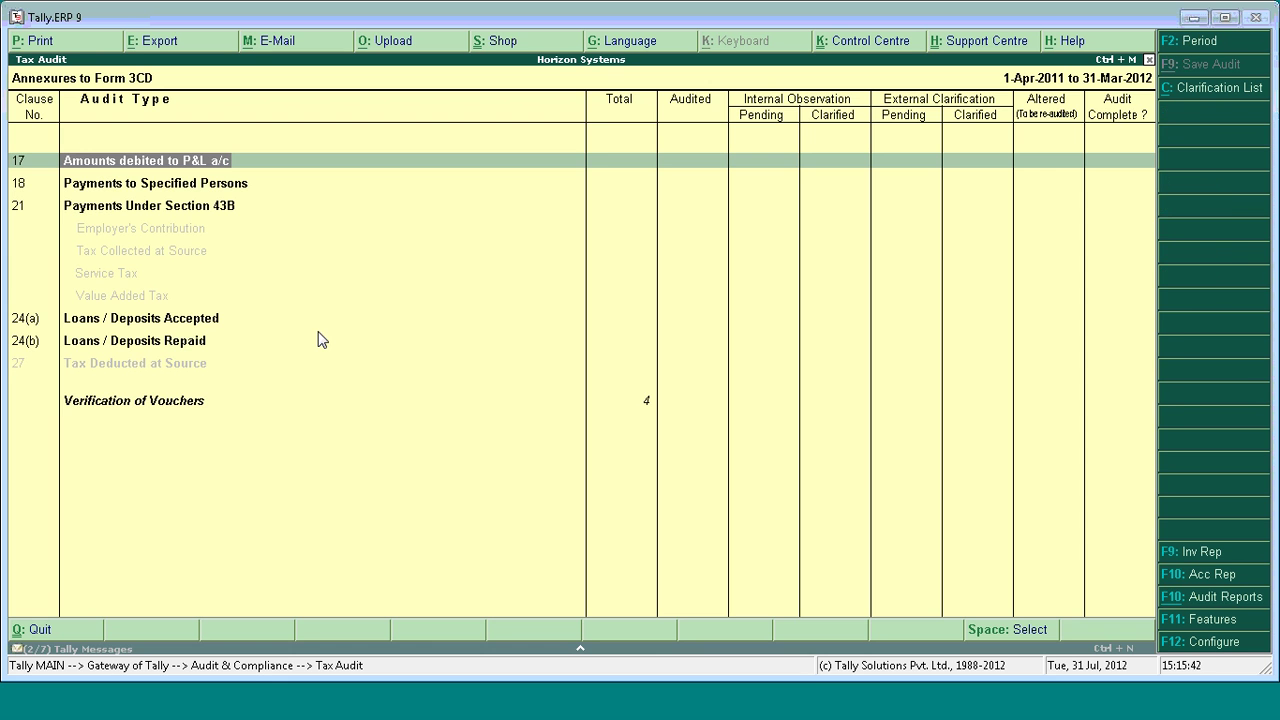
# - View the Loans / Deposits Repaid report of clause 24(b) and return to the annexures
pyautogui.press('Down')
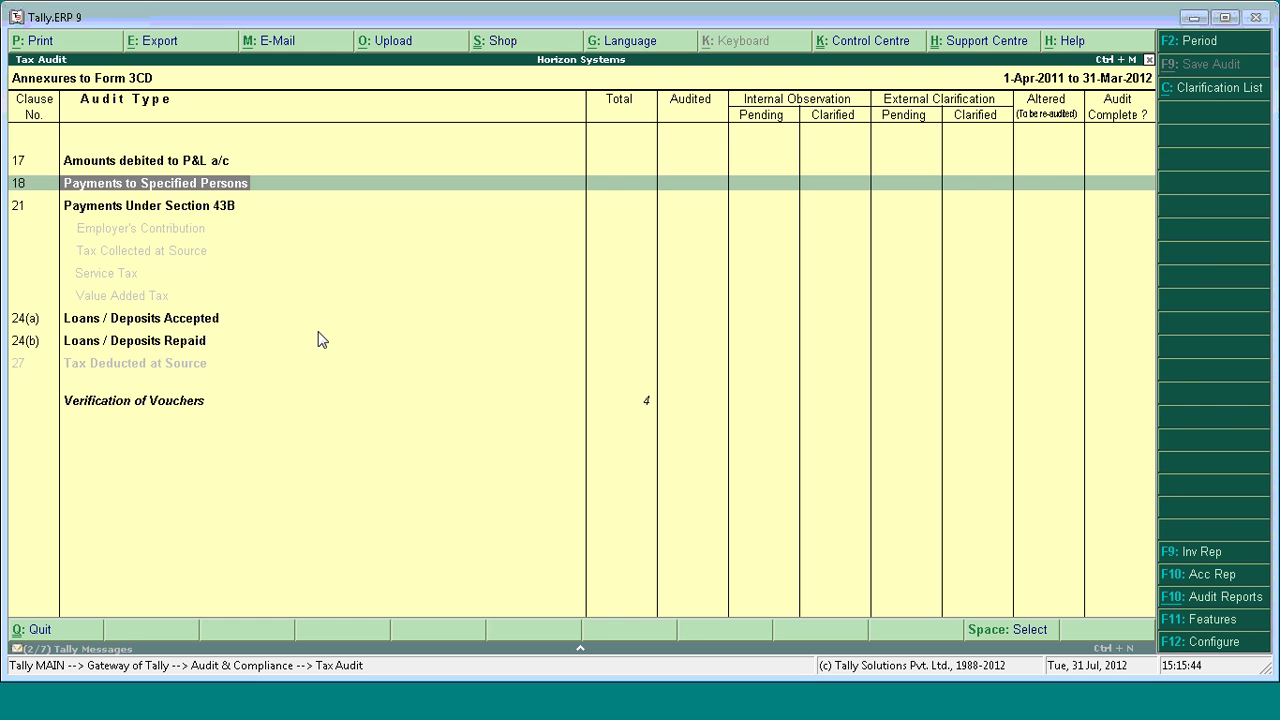
pyautogui.click(320, 340)
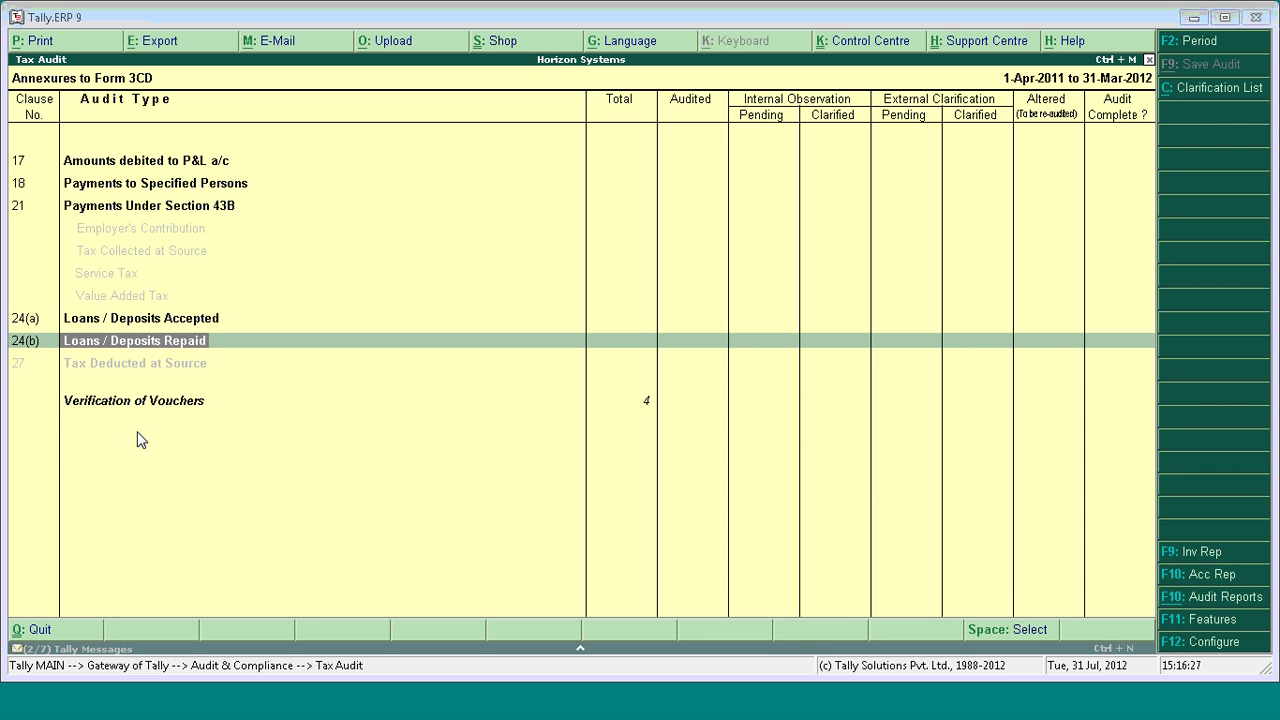
pyautogui.press('Return')
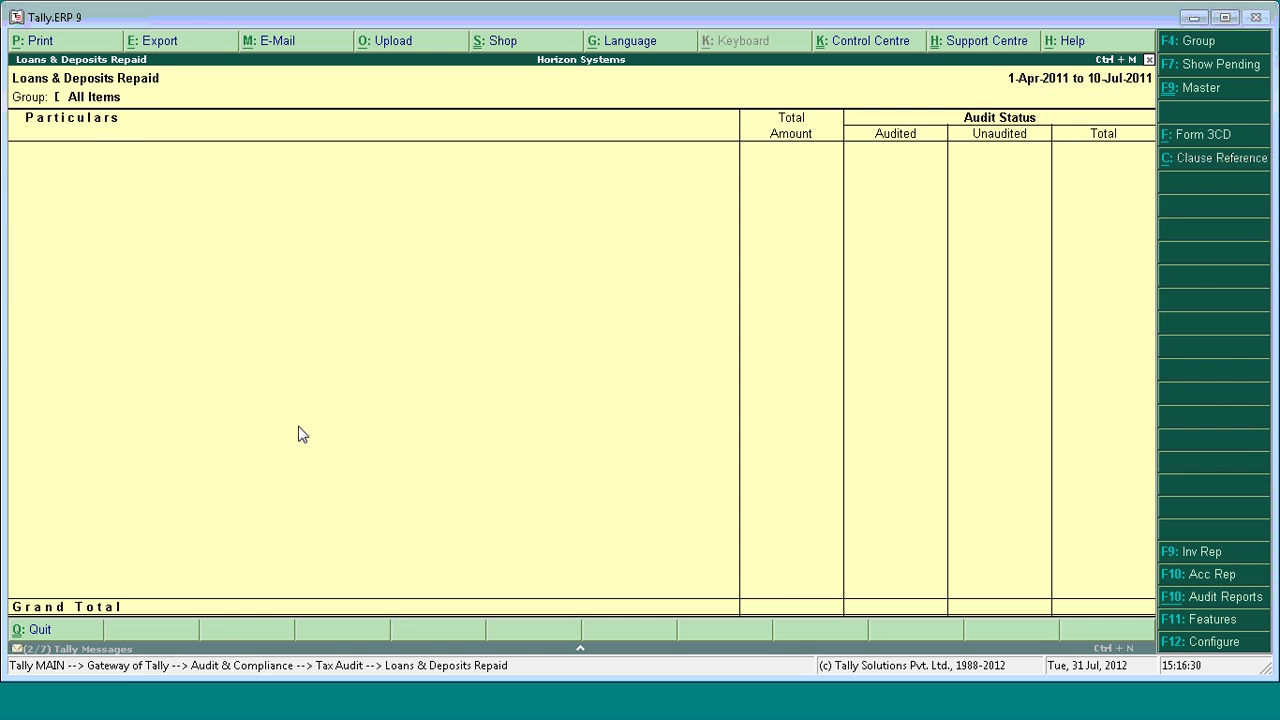
pyautogui.press('Escape')
# - Open the Current Liabilities group vouchers under Verification of Vouchers
pyautogui.press('Down')
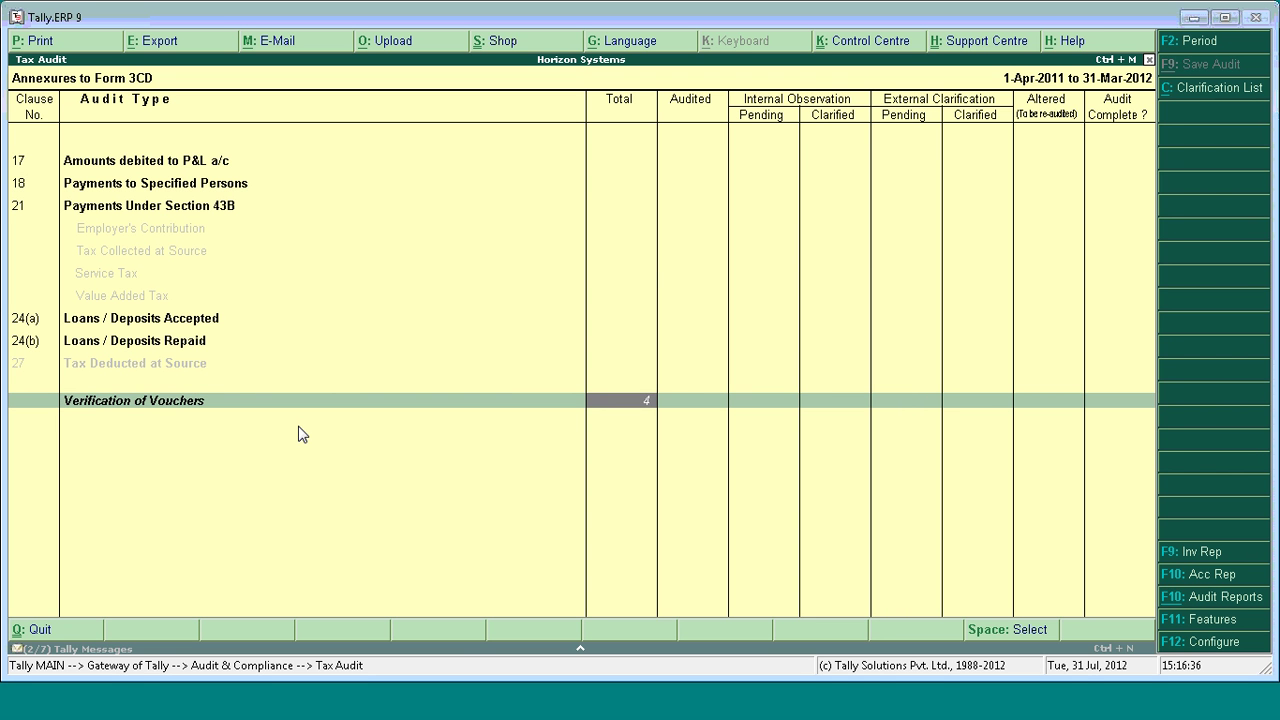
pyautogui.press('Return')
pyautogui.press('Return')
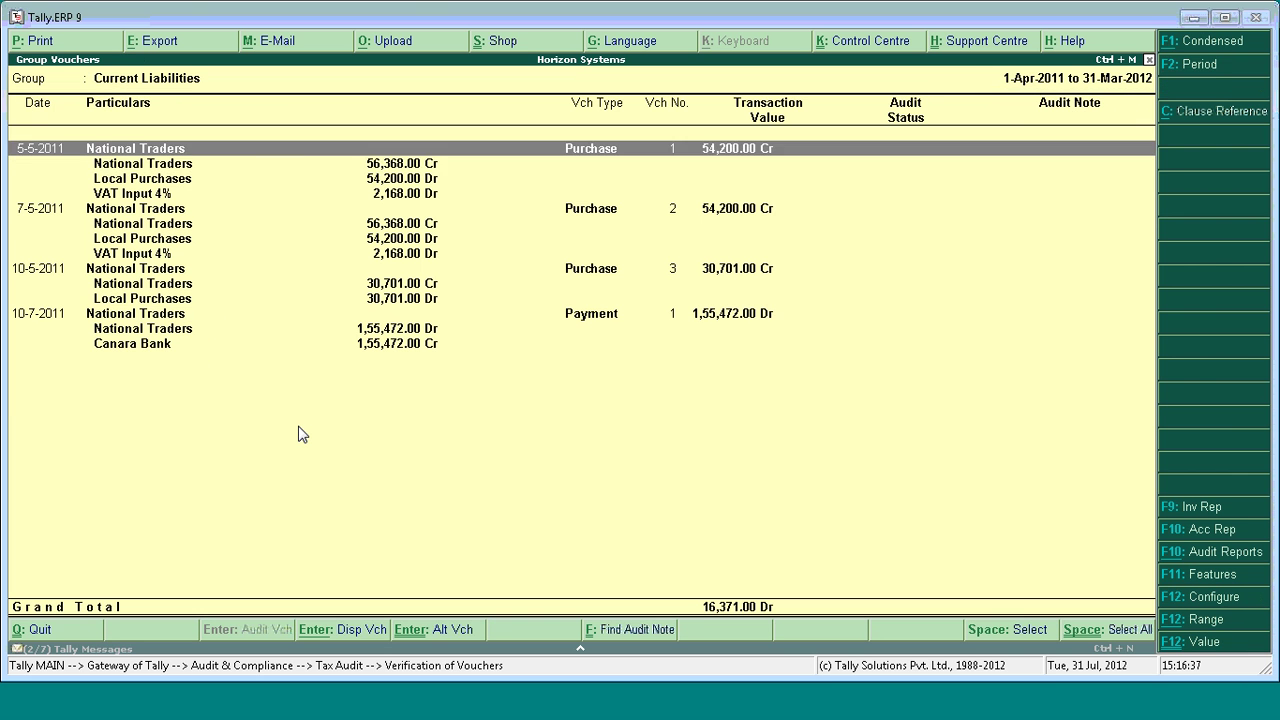
# - Reference the National Traders entry of the 5-5-2011 purchase to clause 14 Depreciation allowable as per IT Act, 1961, as Audited with note "audited"
pyautogui.press('Down')
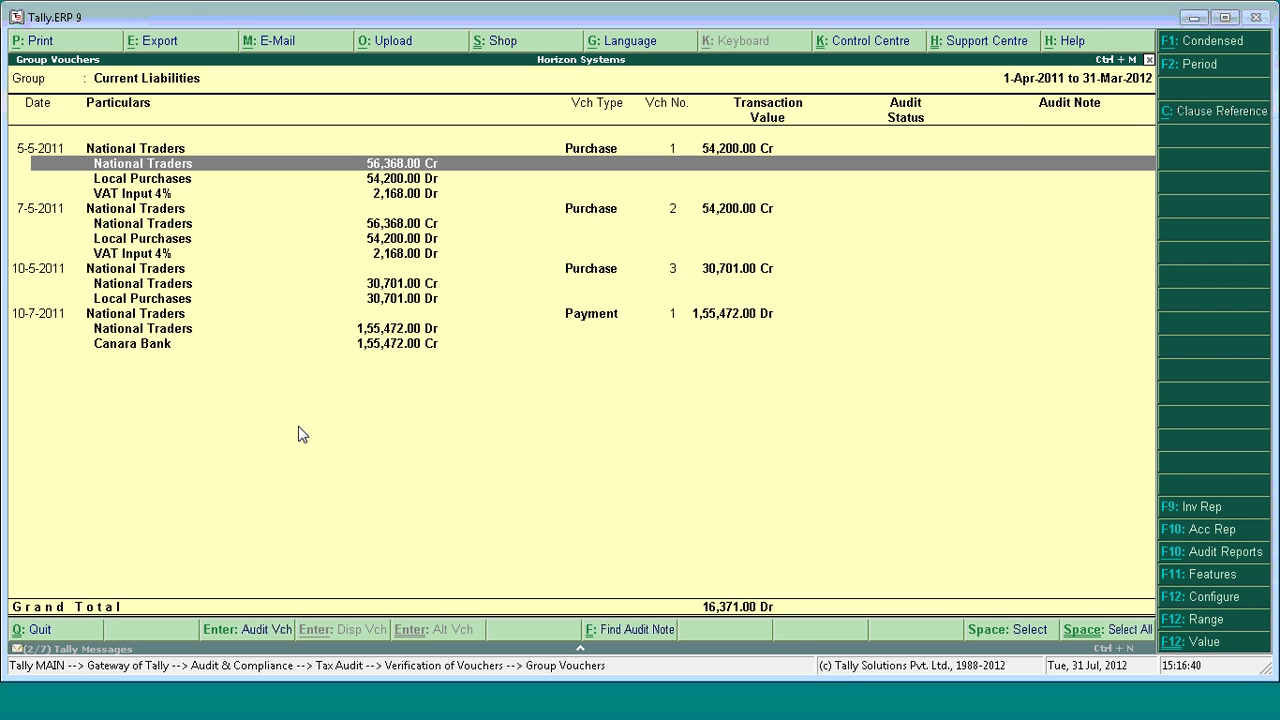
pyautogui.hotkey('alt', 'c')
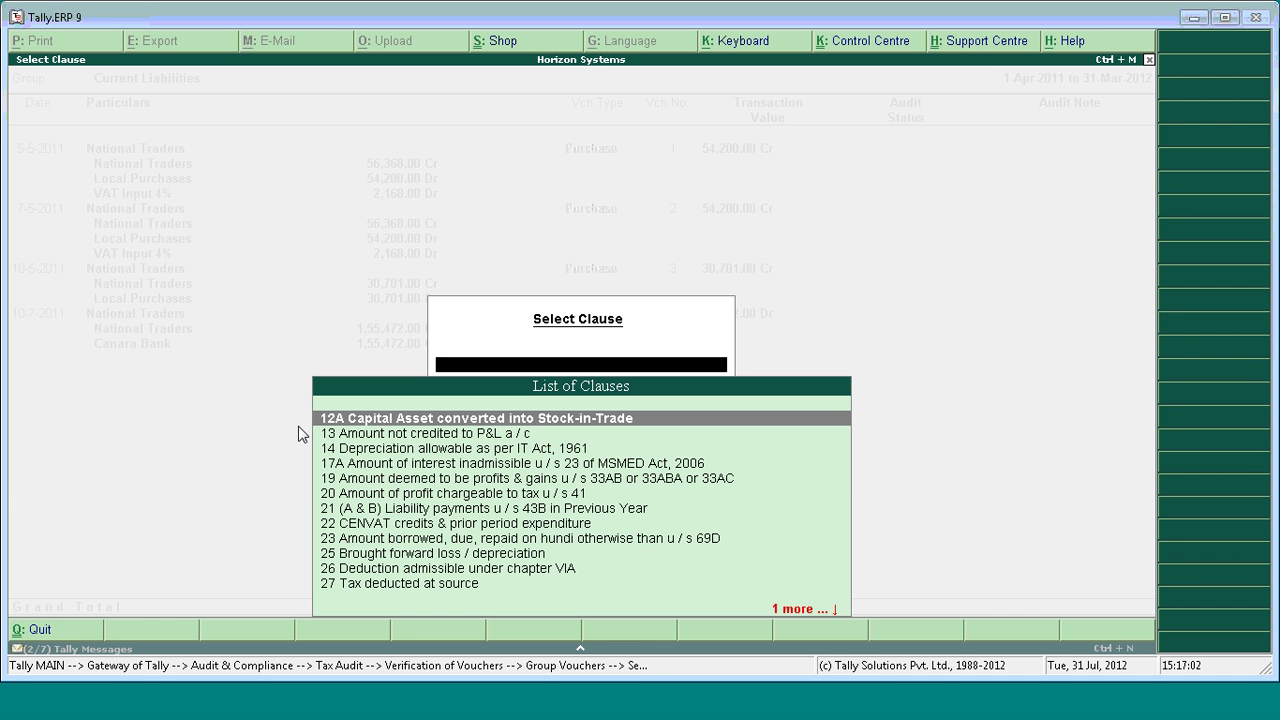
pyautogui.press('Escape')
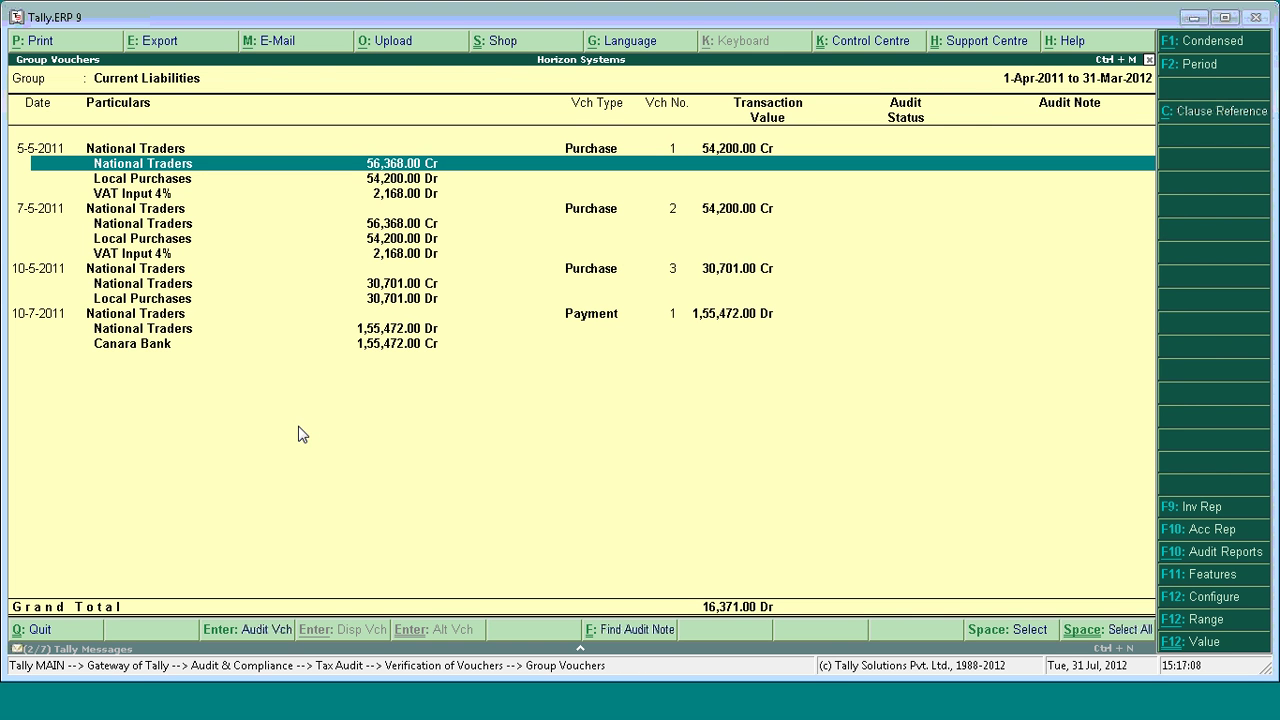
pyautogui.hotkey('alt', 'c')
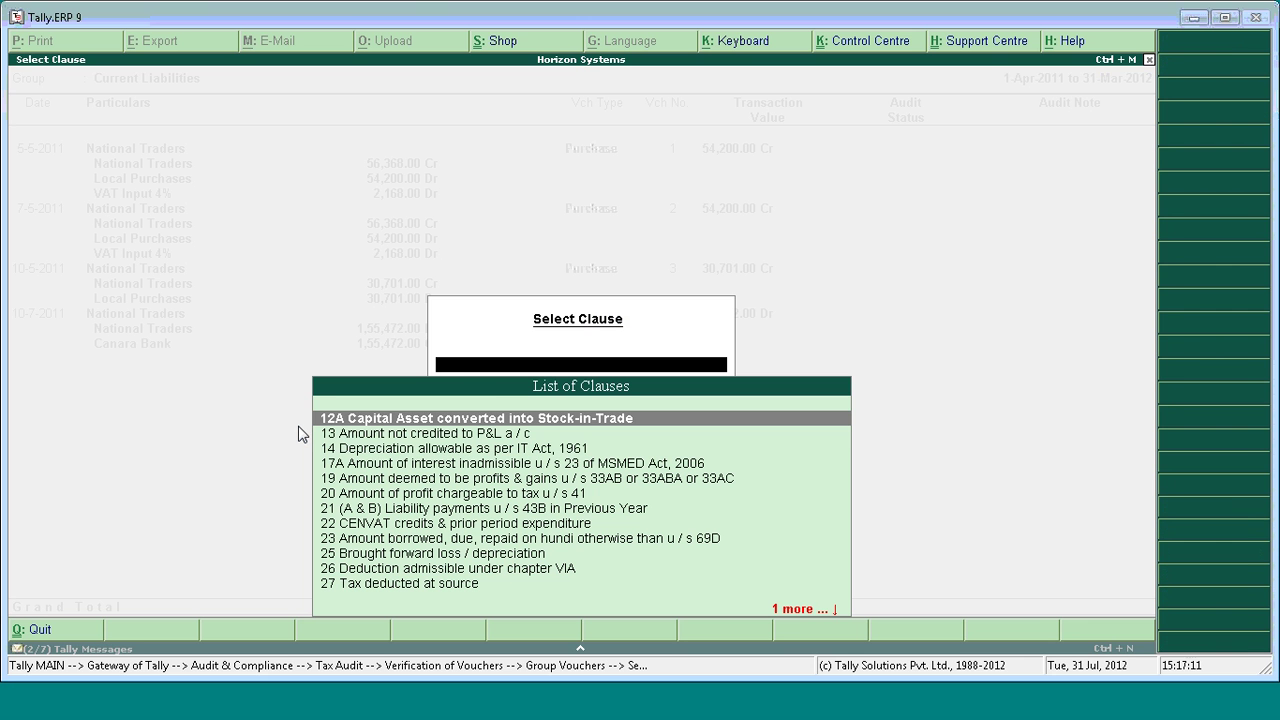
pyautogui.press('Down')
pyautogui.press('Down')
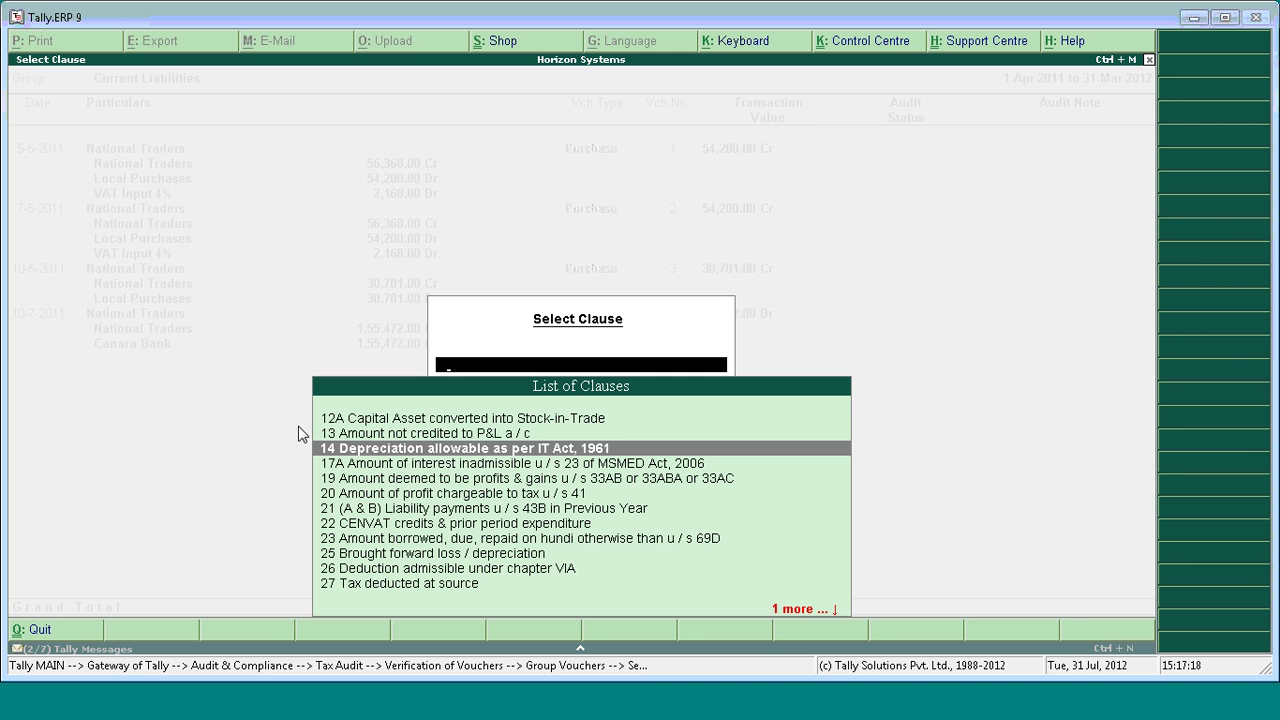
pyautogui.press('Return')
pyautogui.press('Return')
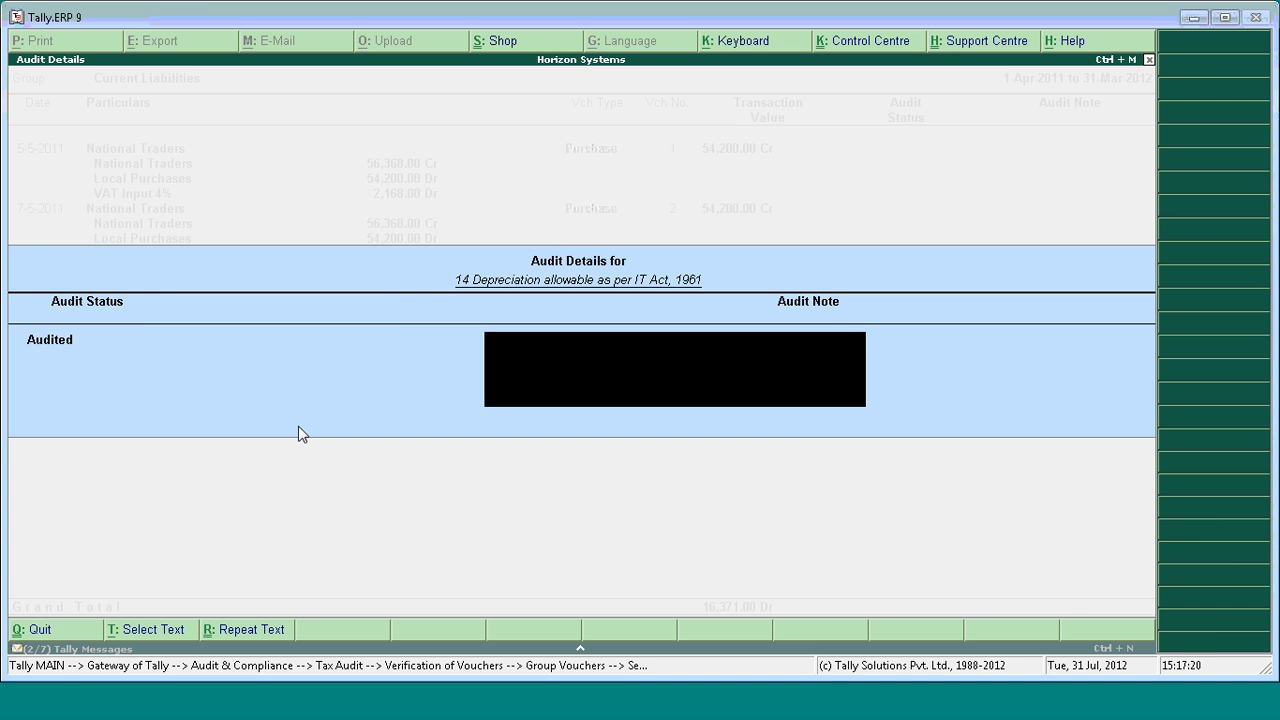
pyautogui.write('audited')
pyautogui.press('Return')
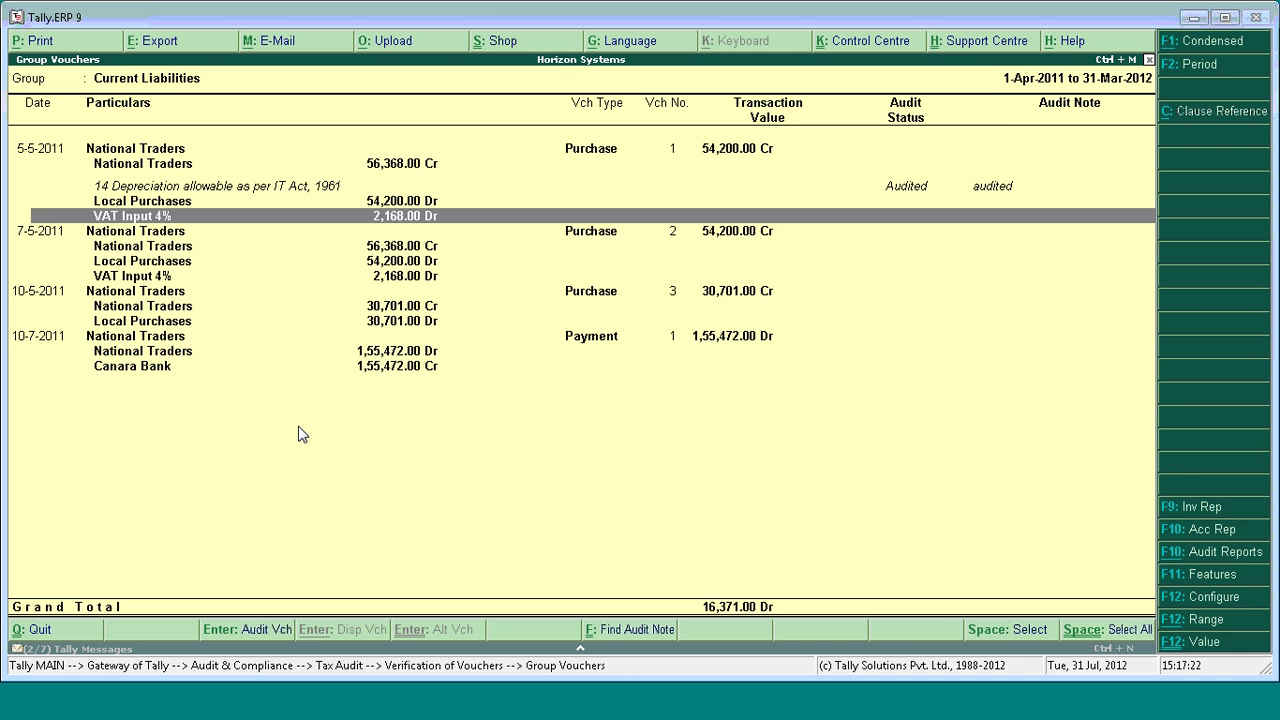
# - Return to the Annexures to Form 3CD and check the clause 14 depreciation row
pyautogui.press('Escape')
pyautogui.press('Escape')
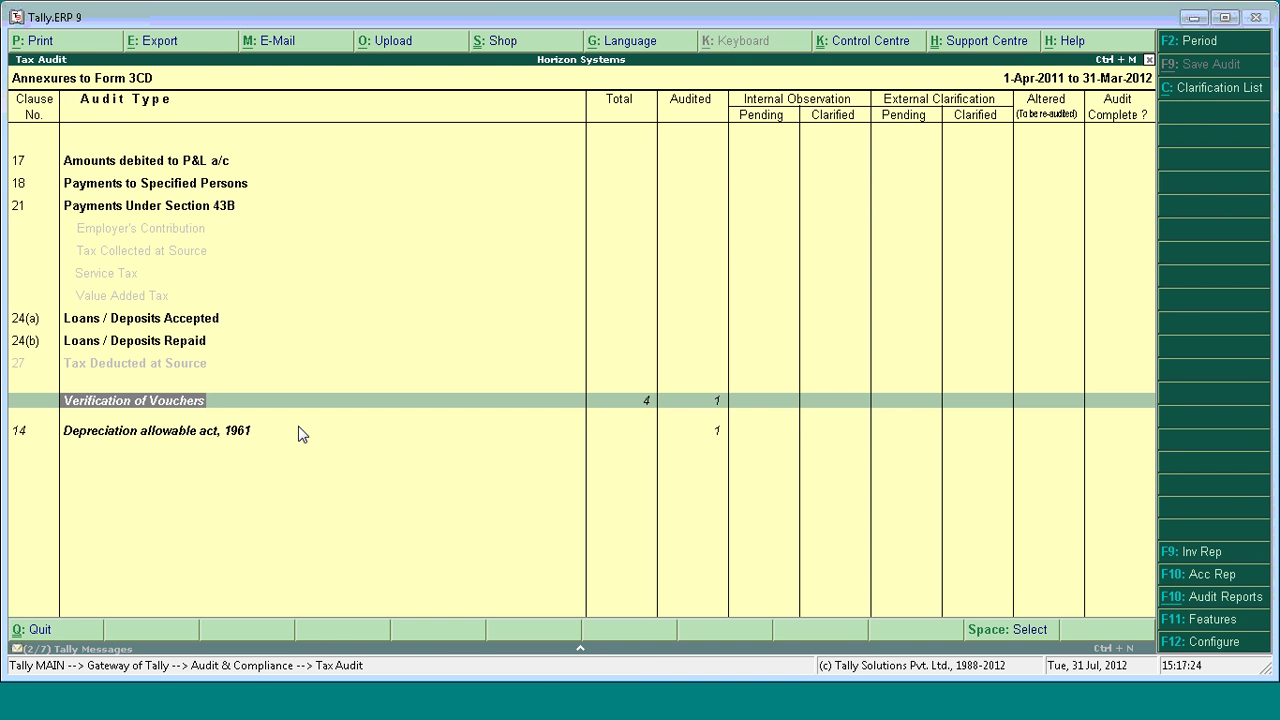
pyautogui.press('Down')
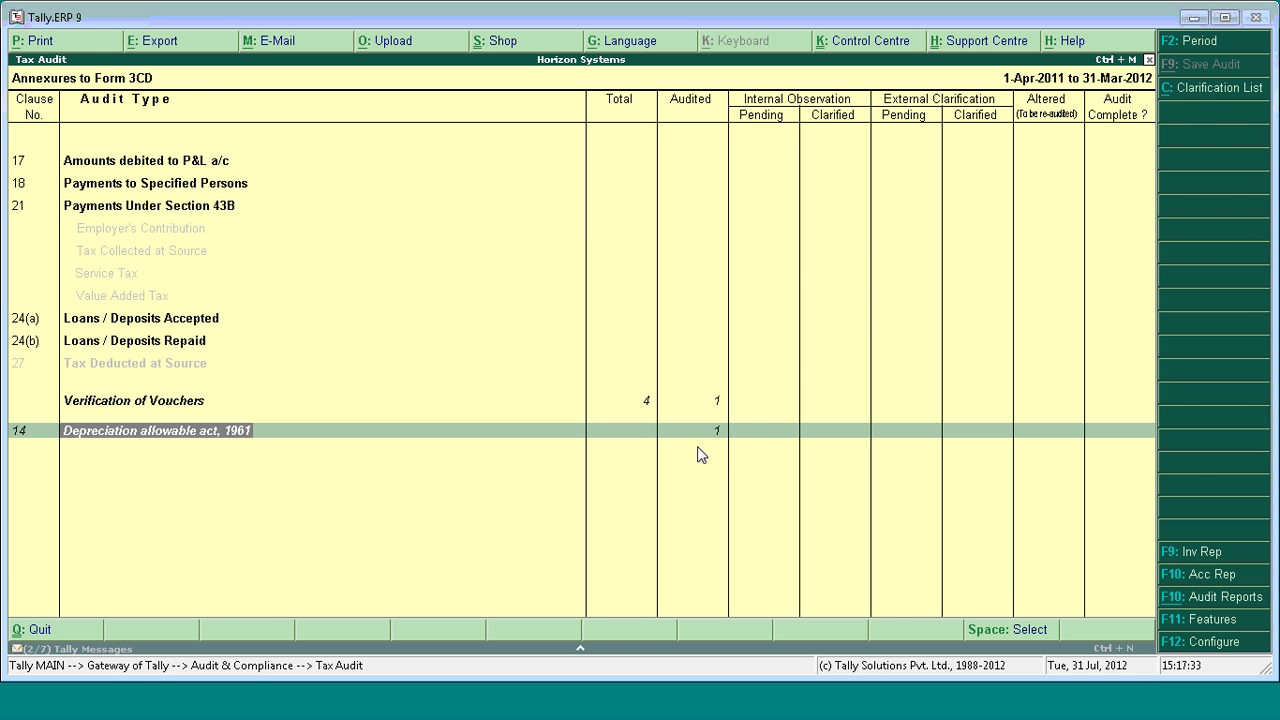
# - Leave the tax audit and open clause 14 (a - f), Particulars of Depreciation, in Form 3CD of Horizon Systems
pyautogui.press('Escape')
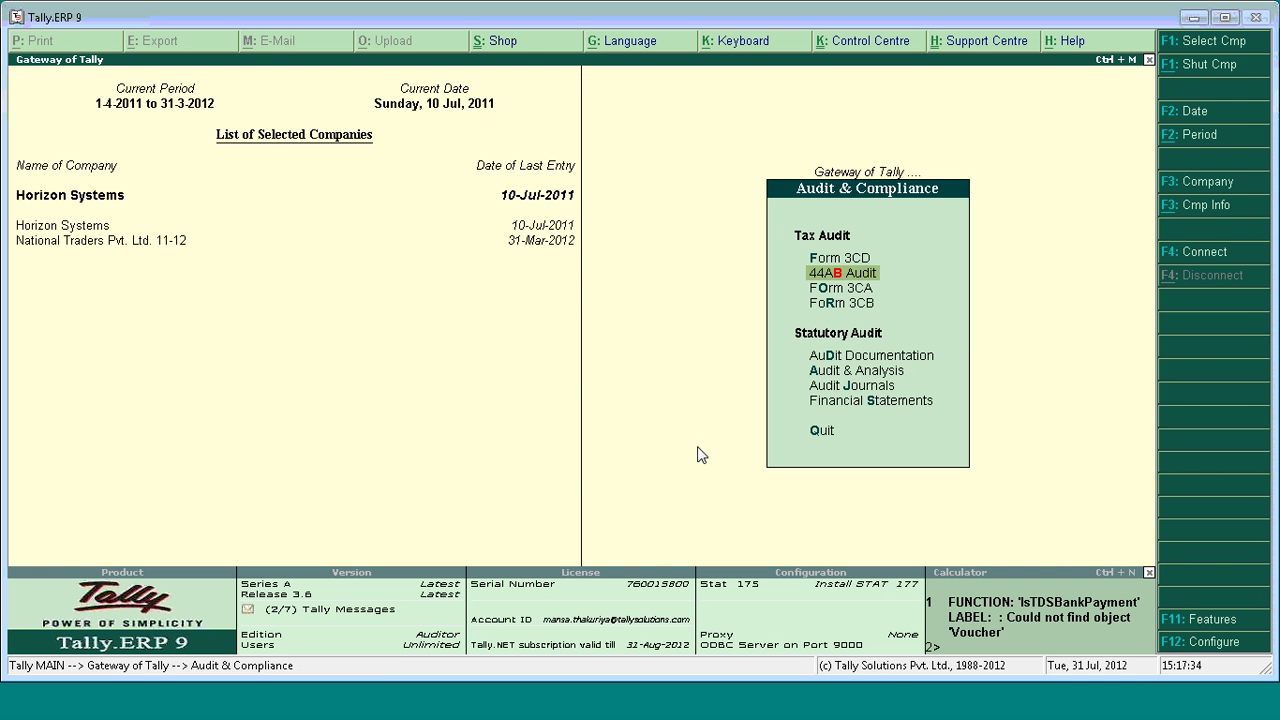
pyautogui.press('Up')
pyautogui.press('Return')
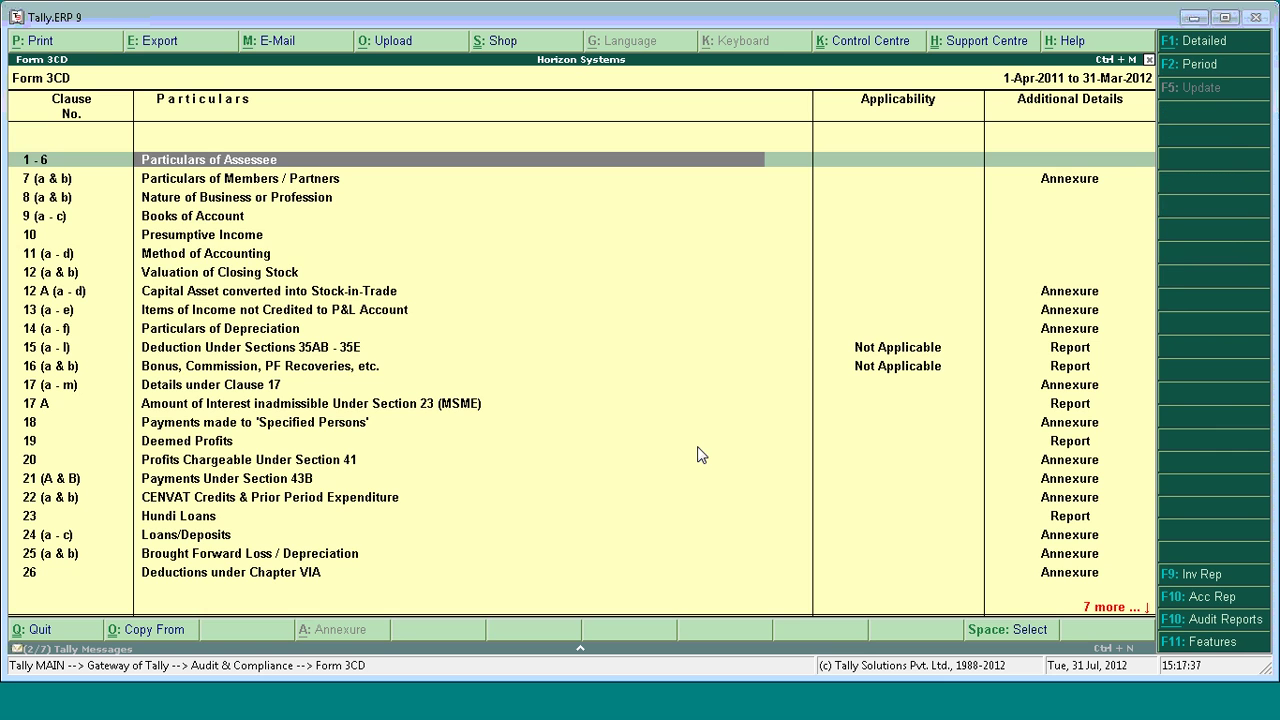
pyautogui.press('Down')
pyautogui.press('Down')
pyautogui.press('Down')
pyautogui.press('Down')
pyautogui.press('Down')
pyautogui.press('Down')
pyautogui.press('Down')
pyautogui.press('Down')
pyautogui.press('Down')
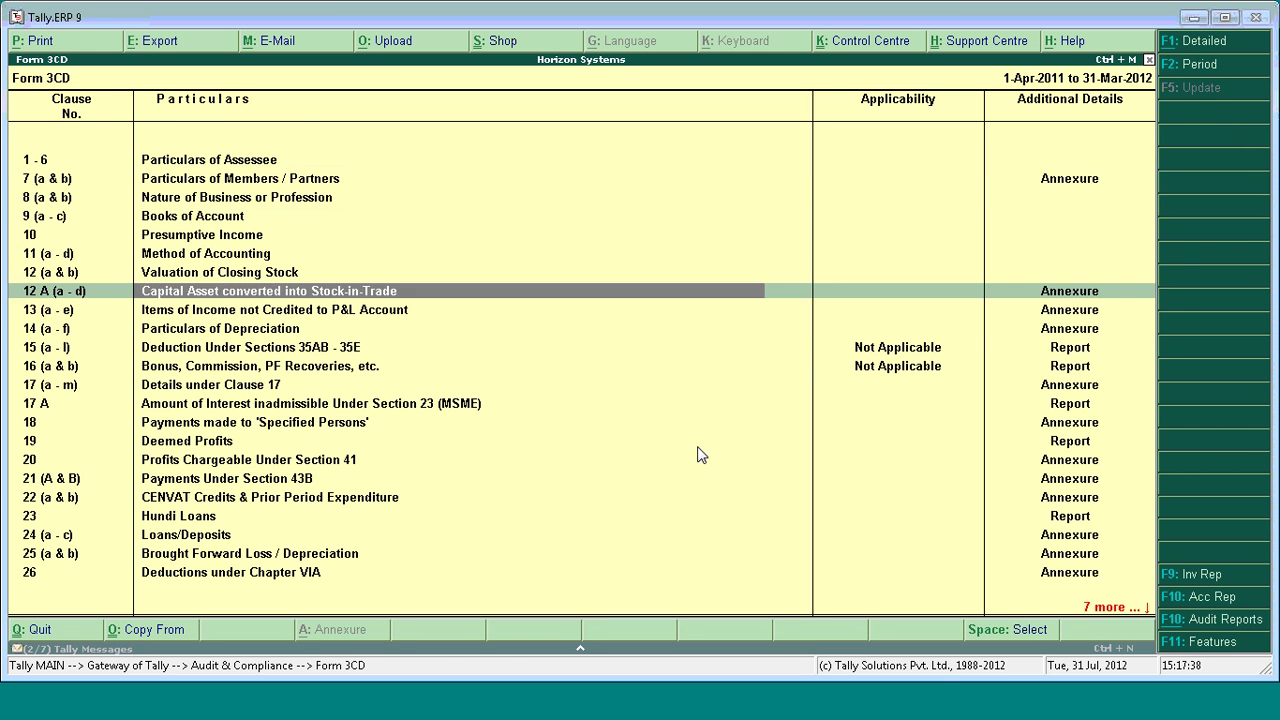
pyautogui.press('Return')
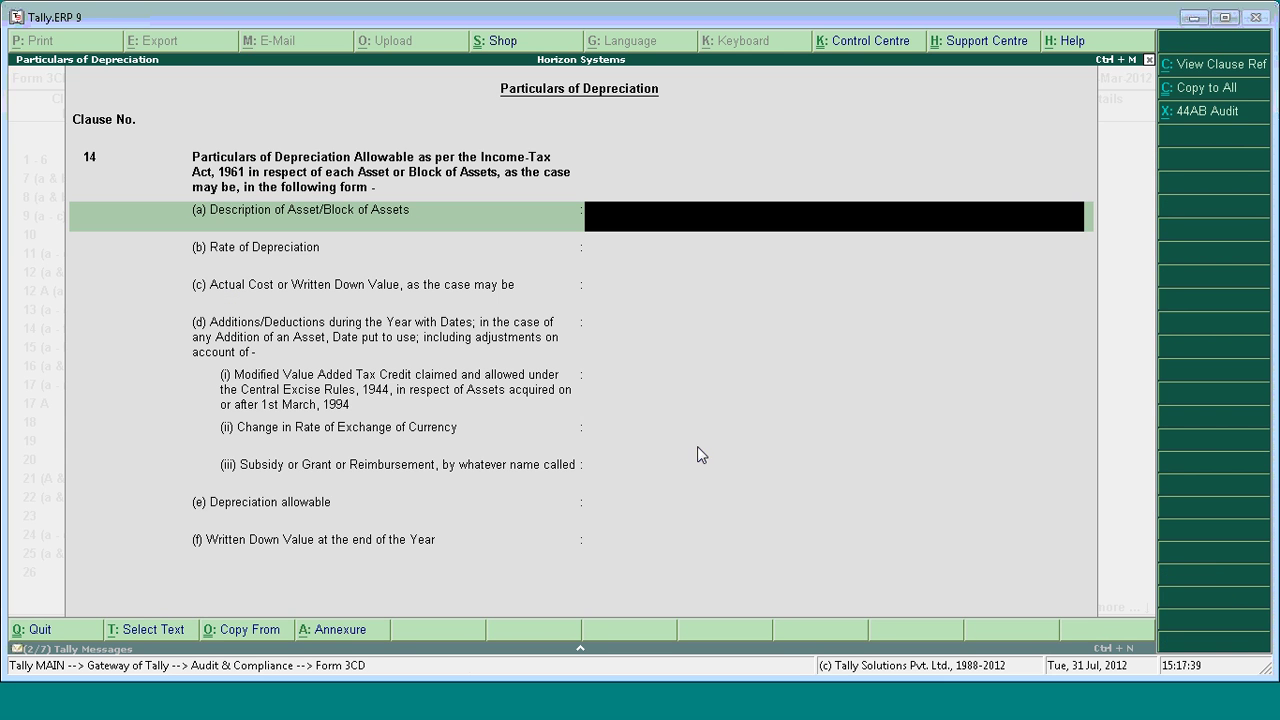
# - Review the list of audited vouchers referenced to clause 14 and return to the Particulars of Depreciation
pyautogui.click(1199, 115)
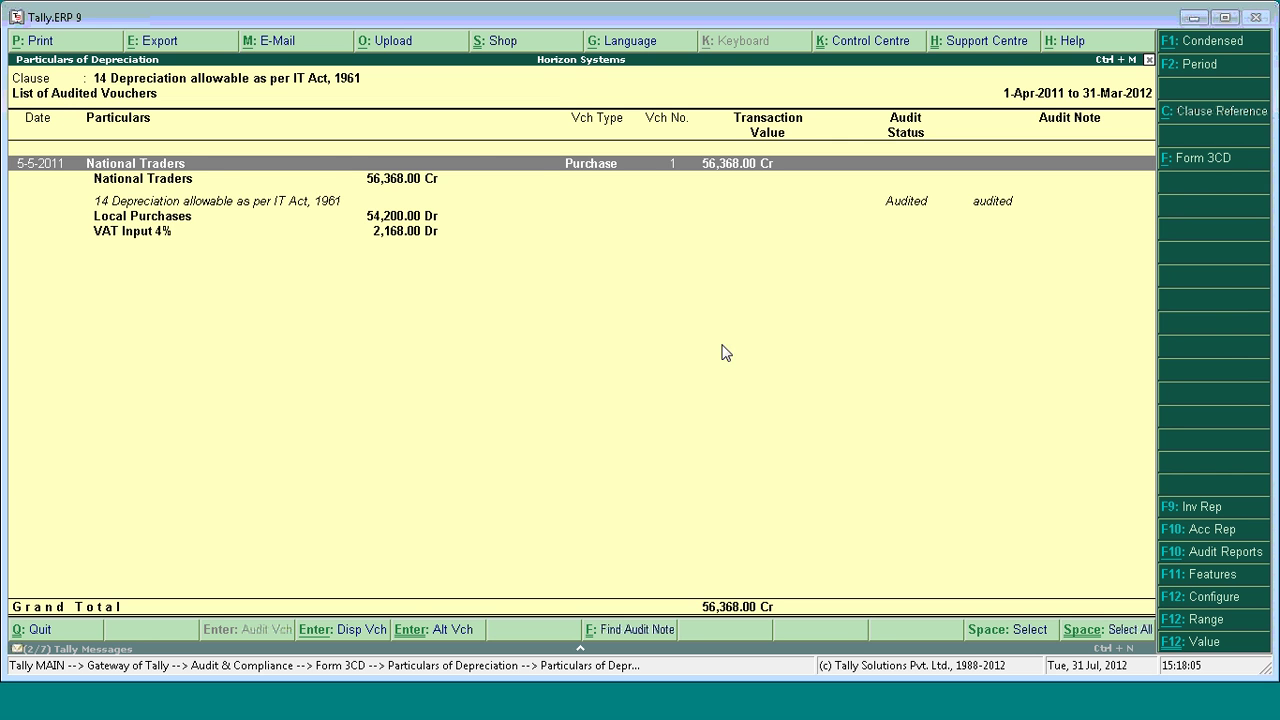
pyautogui.press('Escape')
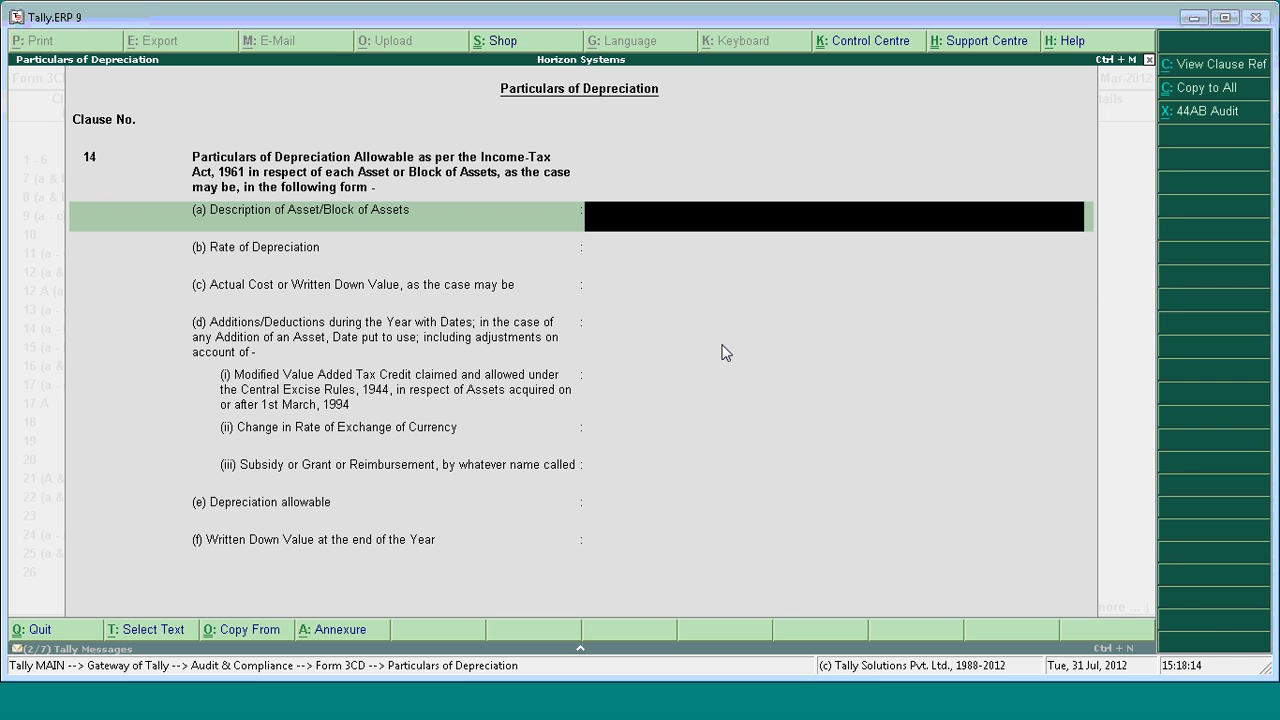
pyautogui.click(1202, 113)
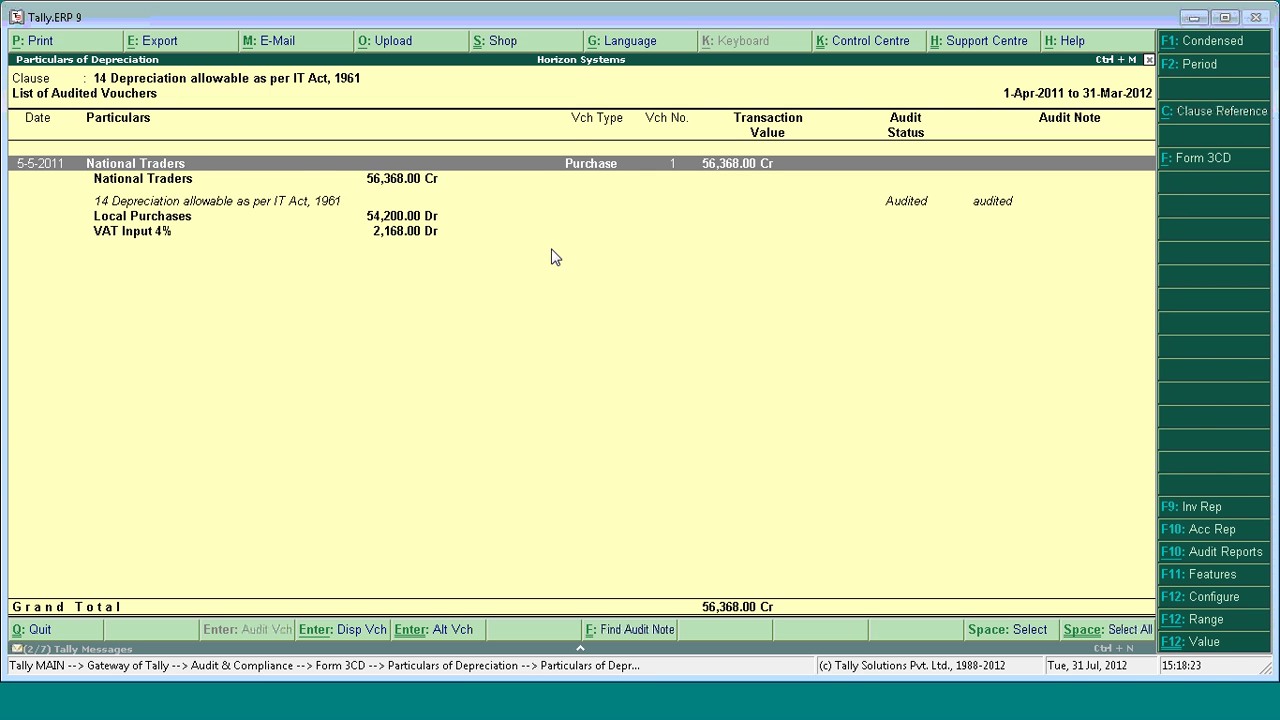
pyautogui.press('Escape')
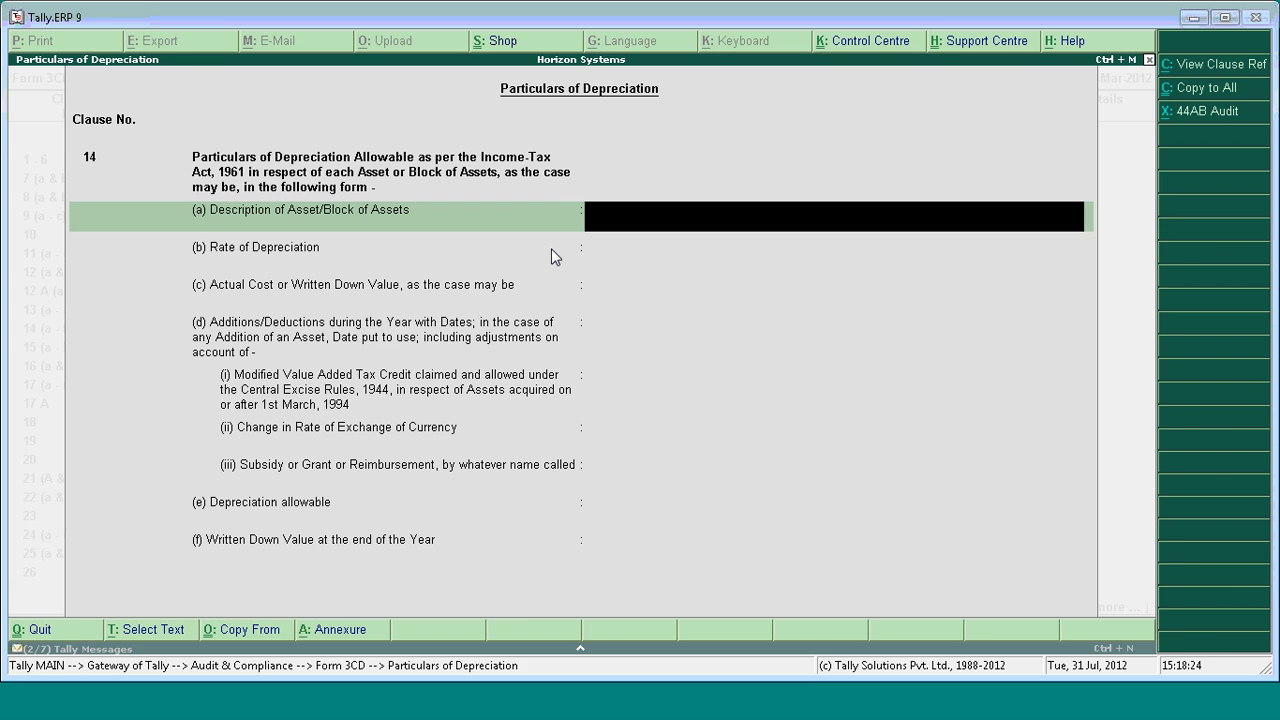
# - Leave Form 3CD, reopen the 44AB audit of Horizon Systems and check the clause 14 depreciation row
pyautogui.press('Escape')
pyautogui.press('Escape')
pyautogui.press('Return')
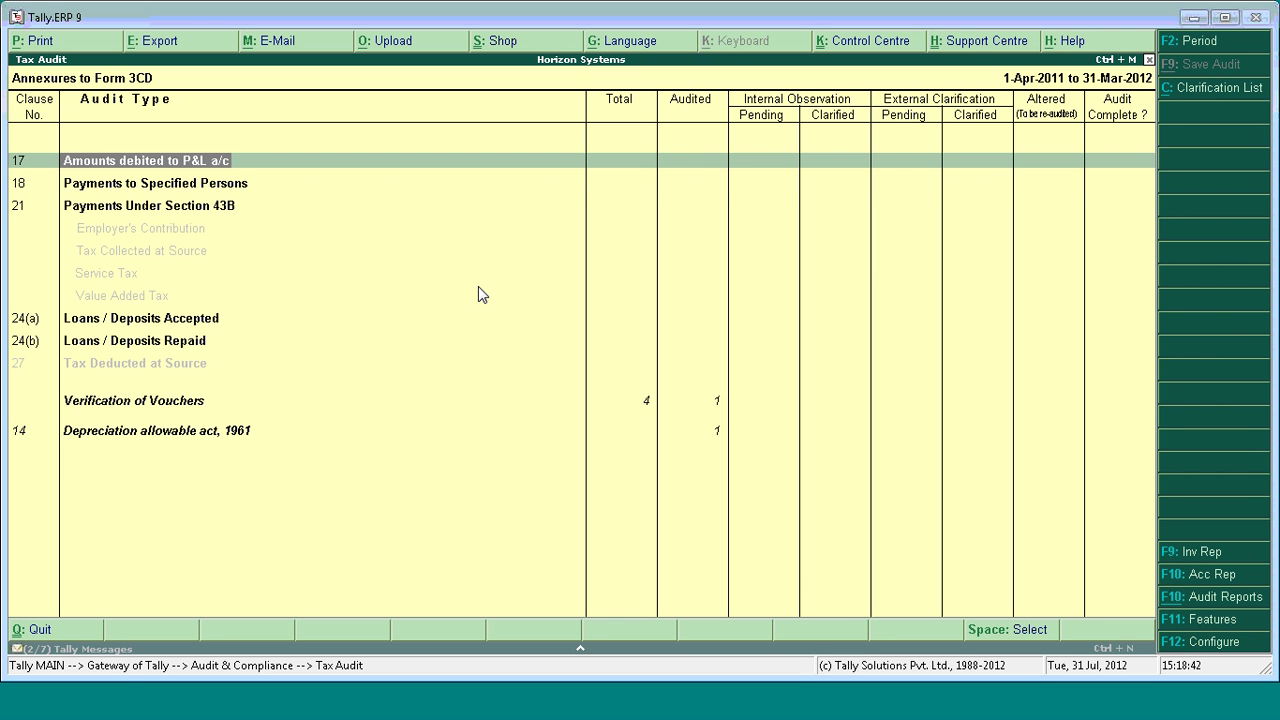
pyautogui.press('Down')
pyautogui.press('End')
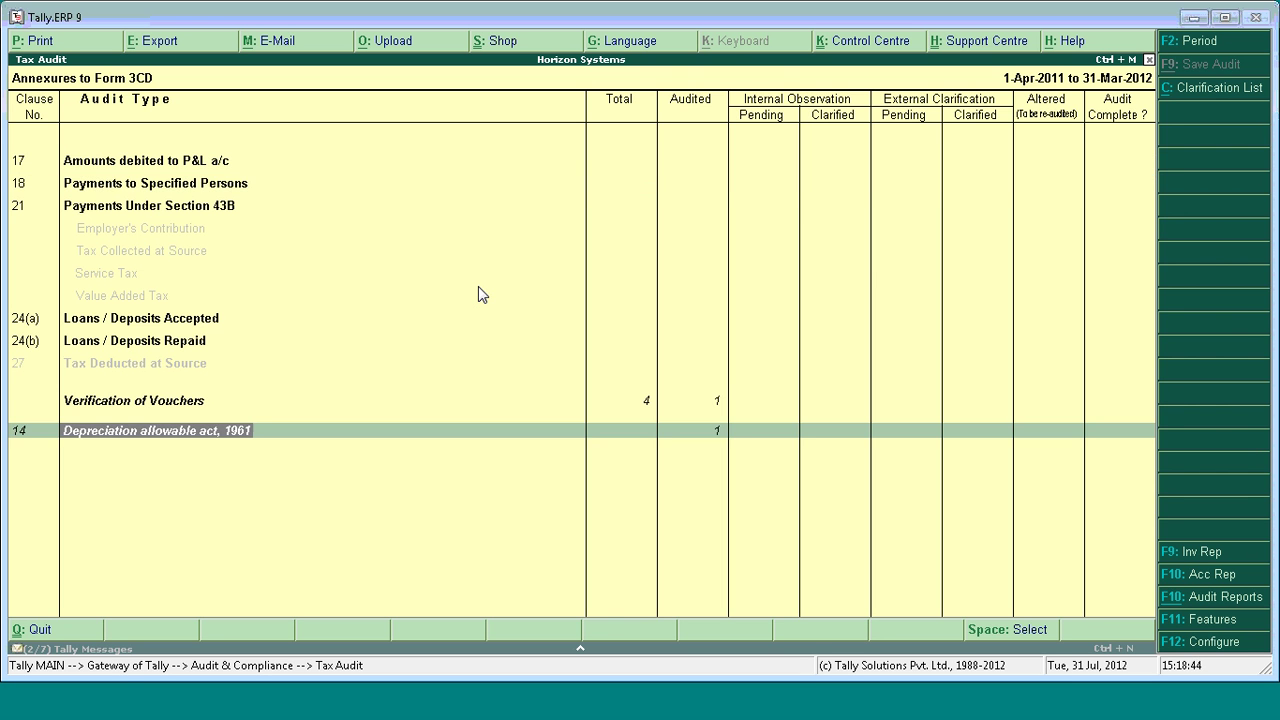
# - Open the Current Assets vouchers under Verification of Vouchers and view the National Traders payment of 10-7-2011
pyautogui.press('Up')
pyautogui.press('Left')
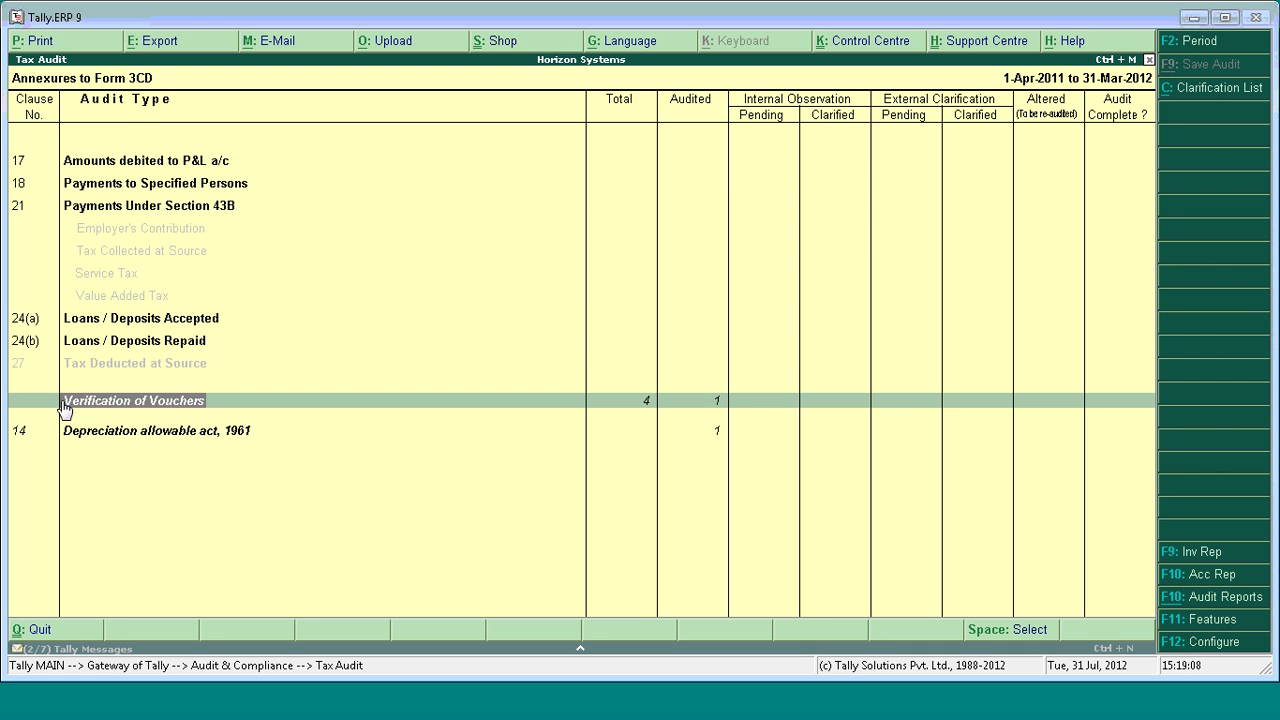
pyautogui.press('Right')
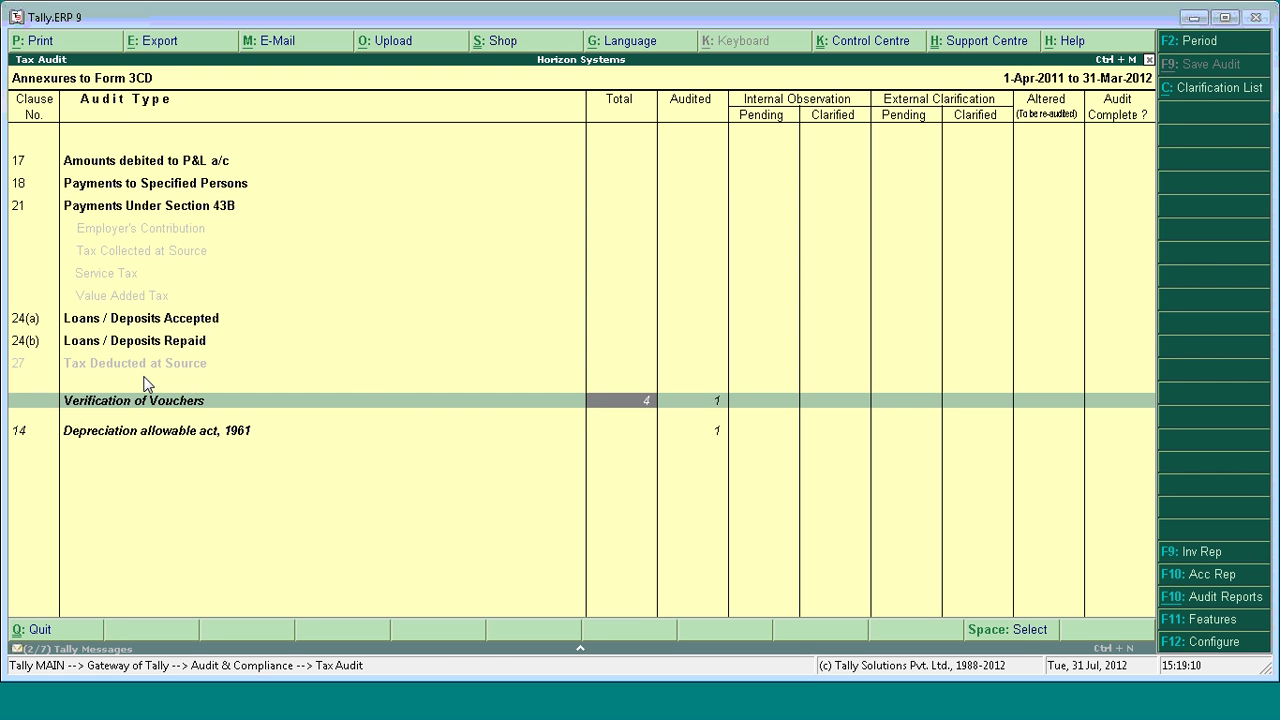
pyautogui.press('Return')
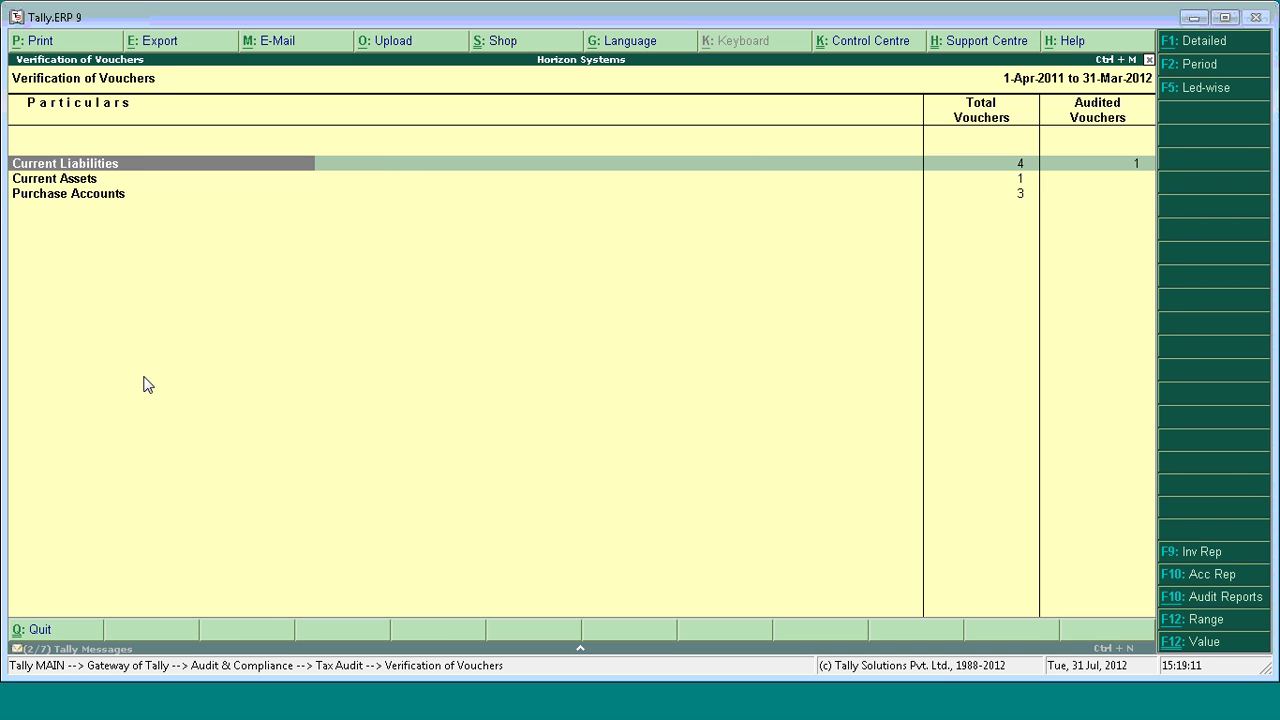
pyautogui.doubleClick(41, 178)
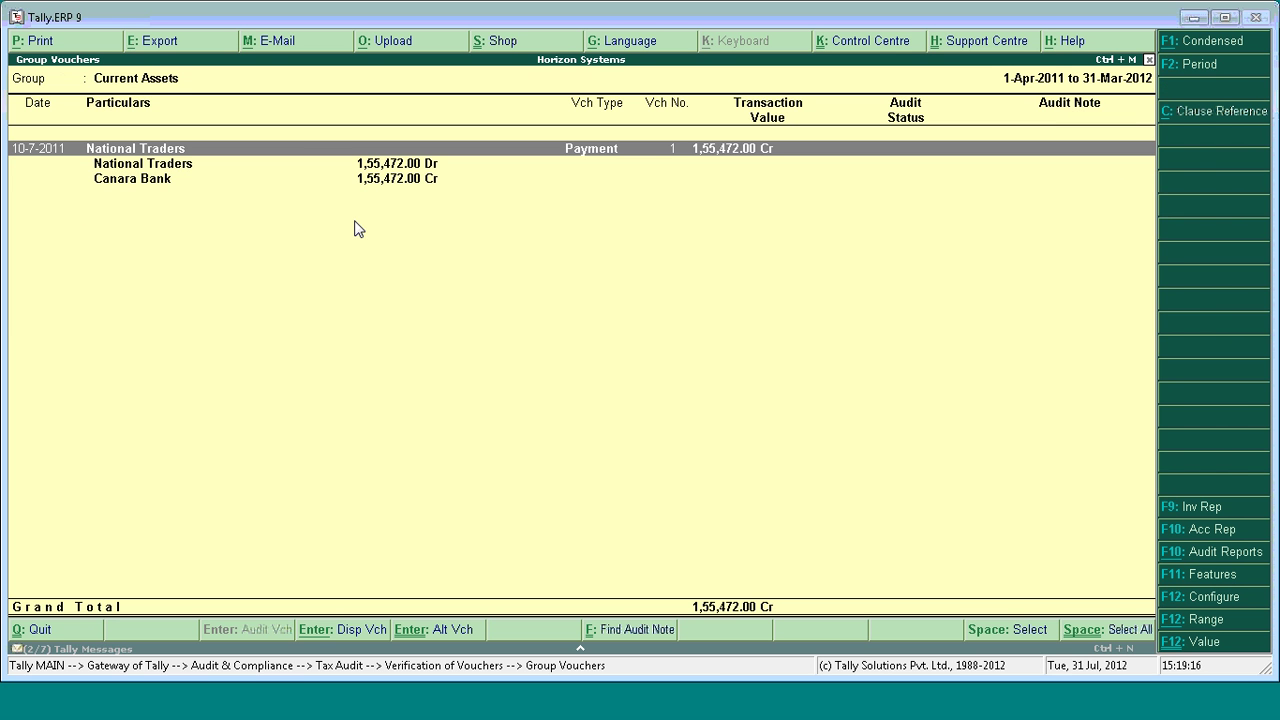
pyautogui.press('Return')
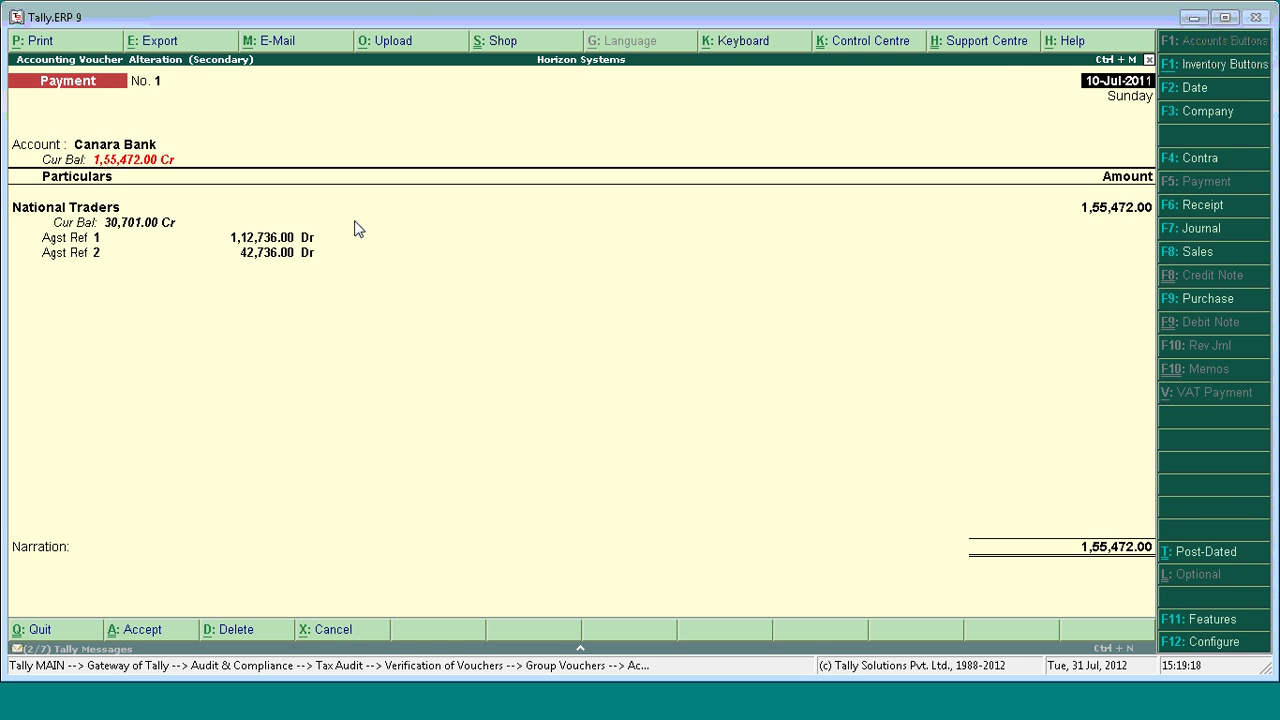
pyautogui.press('Escape')
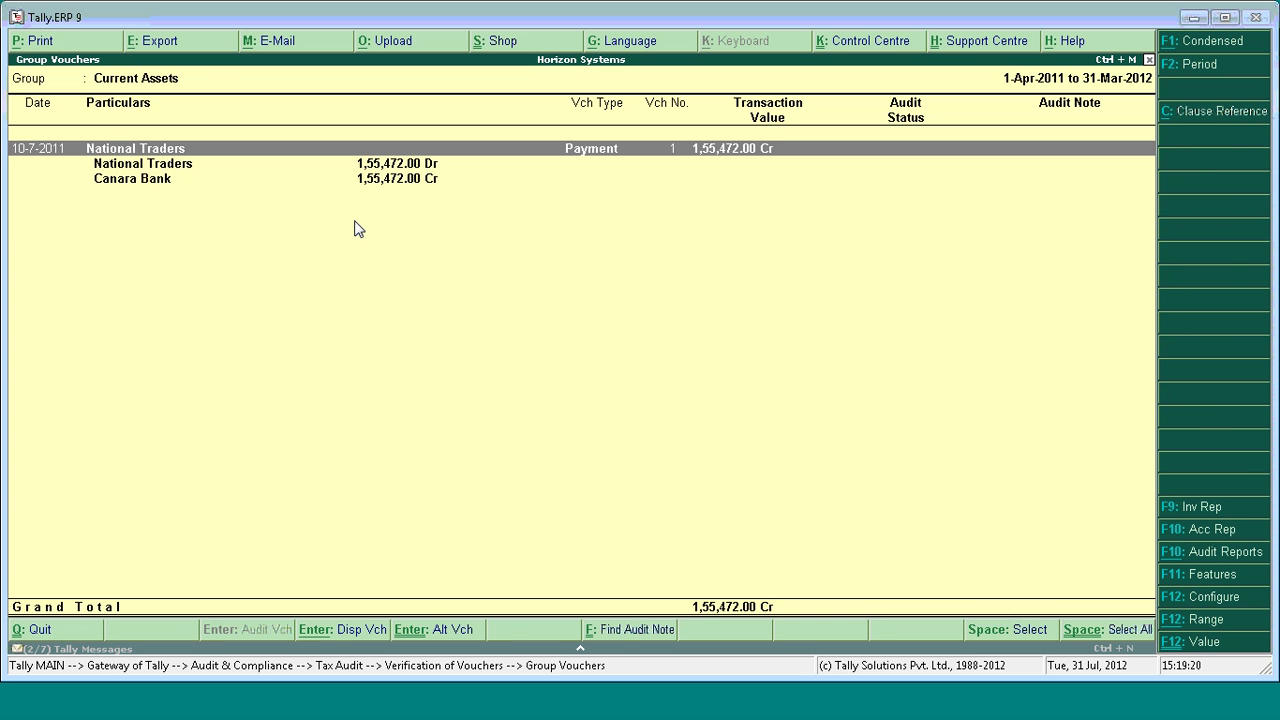
# - Bring up the clause references for the National Traders entry of the payment and look through the whole list of clauses
pyautogui.press('Down')
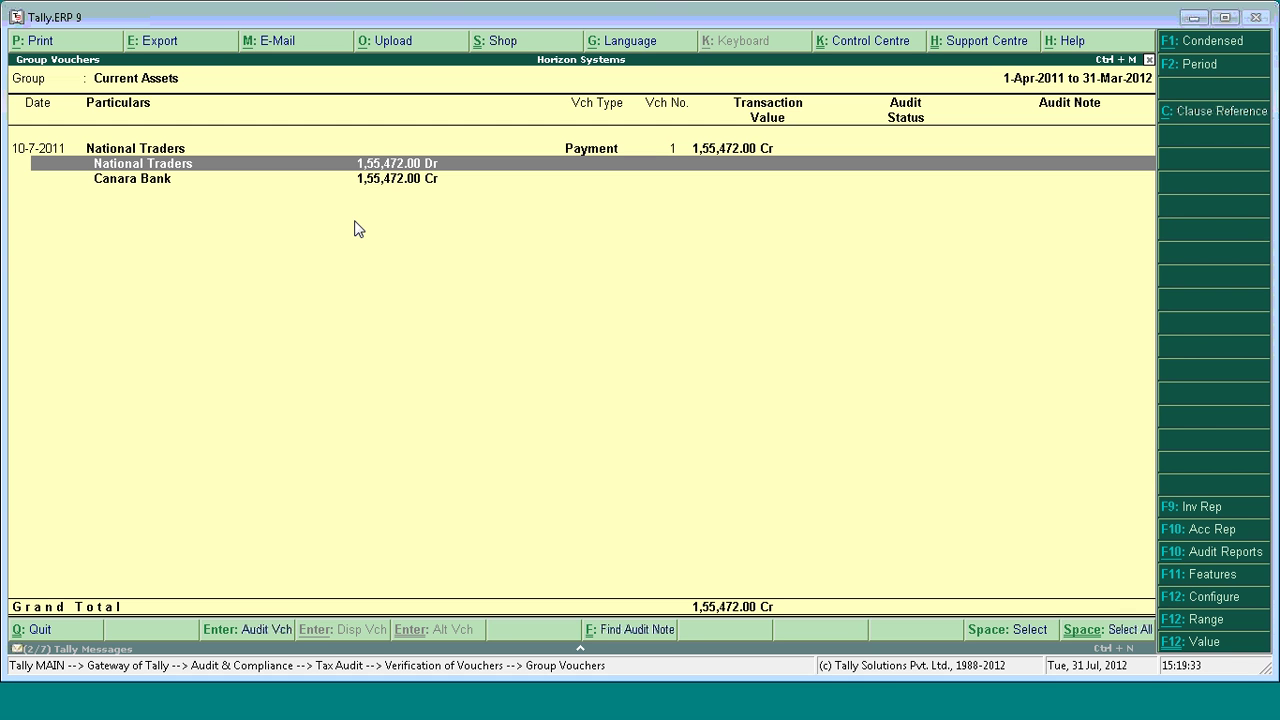
pyautogui.hotkey('alt', 'c')
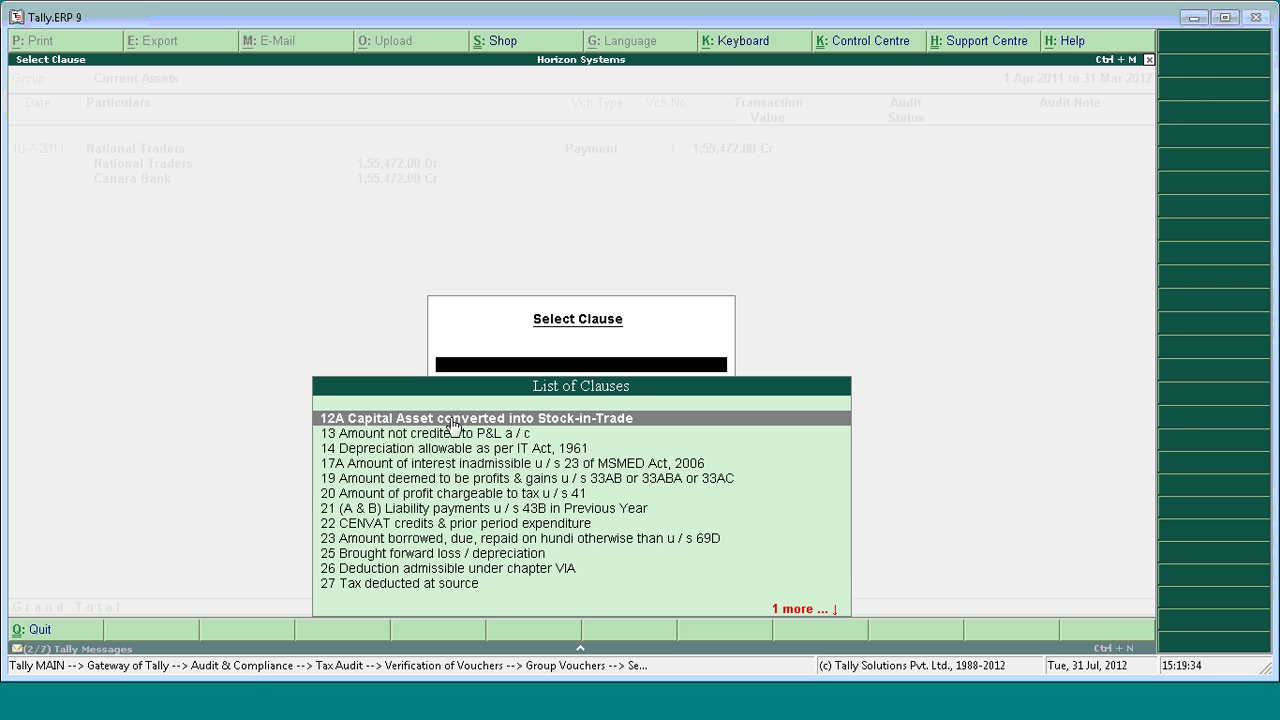
pyautogui.press('Down')
pyautogui.press('Down')
pyautogui.press('Down')
pyautogui.press('Down')
pyautogui.press('Down')
pyautogui.press('Down')
pyautogui.press('Down')
pyautogui.press('Down')
pyautogui.press('Down')
pyautogui.press('Down')
pyautogui.press('Down')
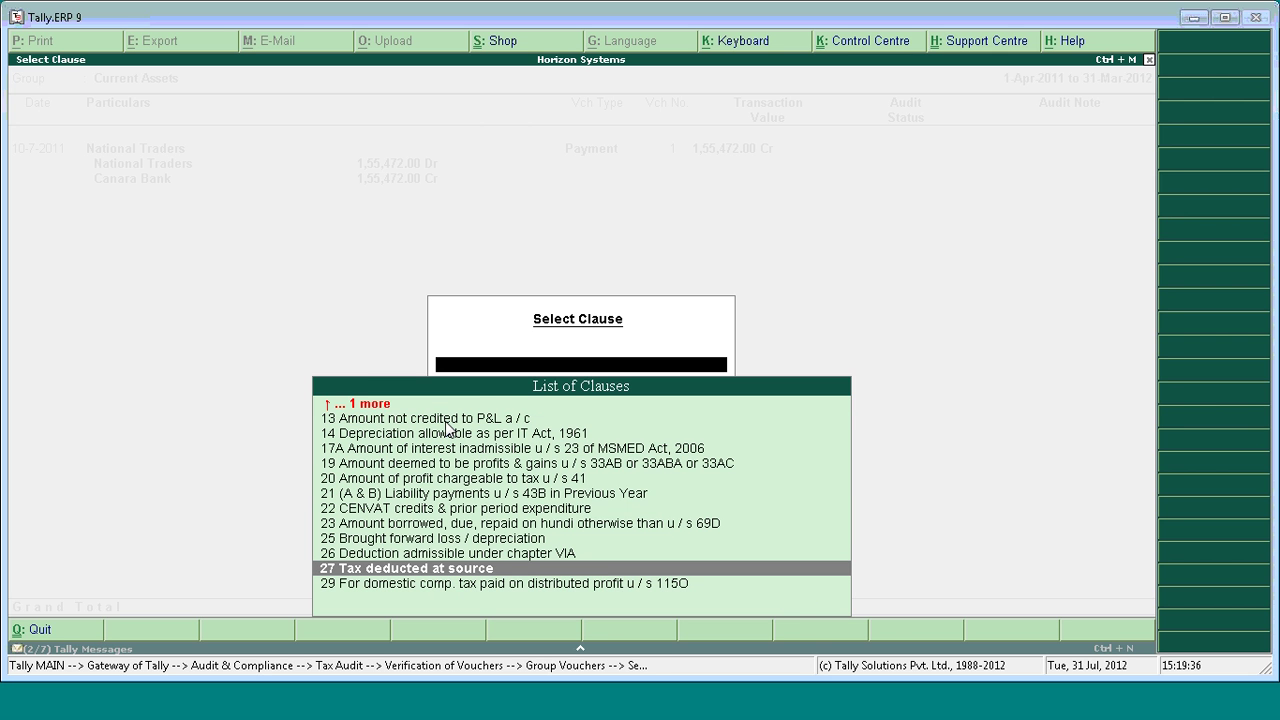
pyautogui.press('Up')
pyautogui.press('Up')
pyautogui.press('Up')
pyautogui.press('Up')
pyautogui.press('Up')
pyautogui.press('Up')
pyautogui.press('Up')
pyautogui.press('Up')
pyautogui.press('Up')
pyautogui.press('Up')
pyautogui.press('Up')
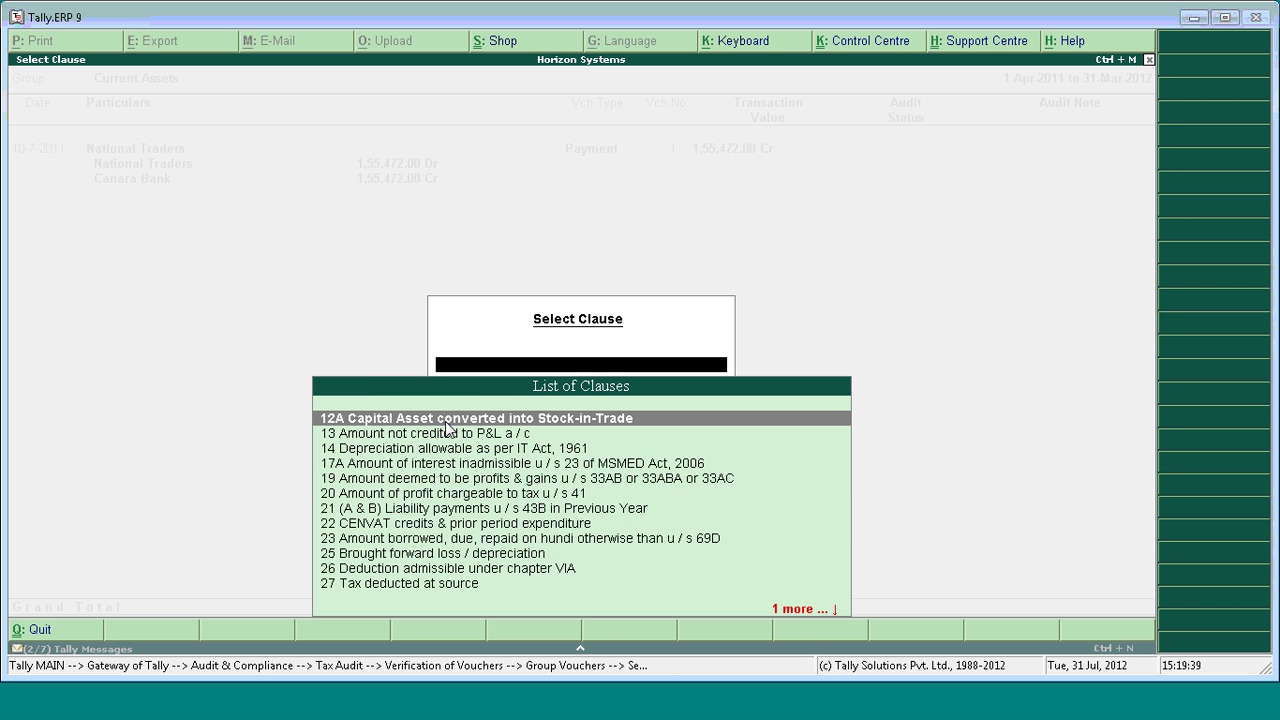
# - Reference the entry to clause 17A Amount of interest inadmissible u/s 23 of MSMED Act, 2006, as Audited with note "audited"
pyautogui.press('Down')
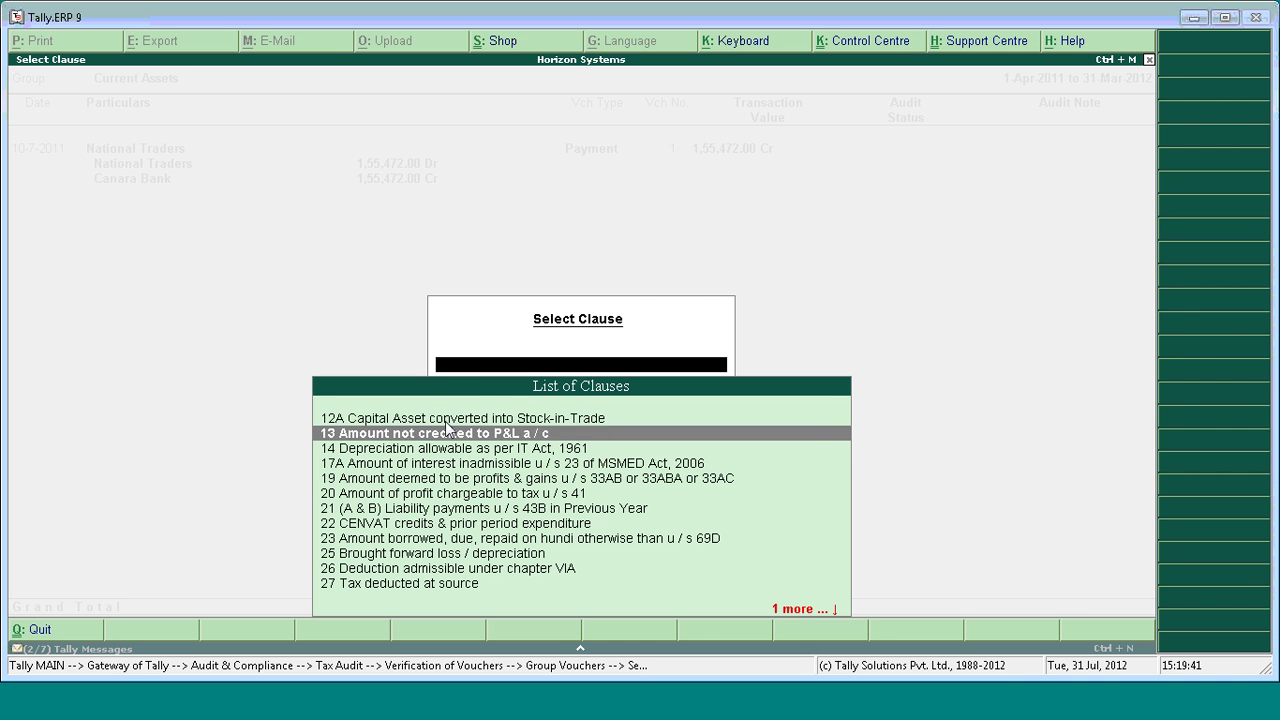
pyautogui.press('Down')
pyautogui.press('Down')
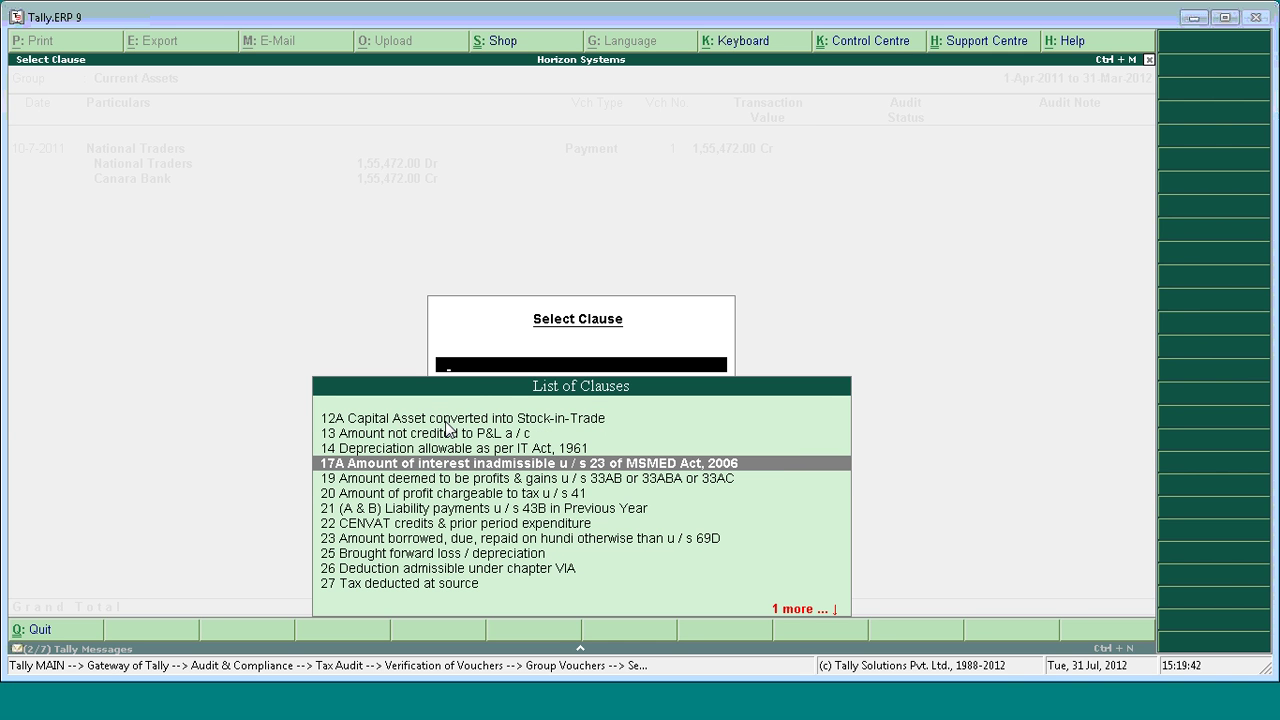
pyautogui.press('Return')
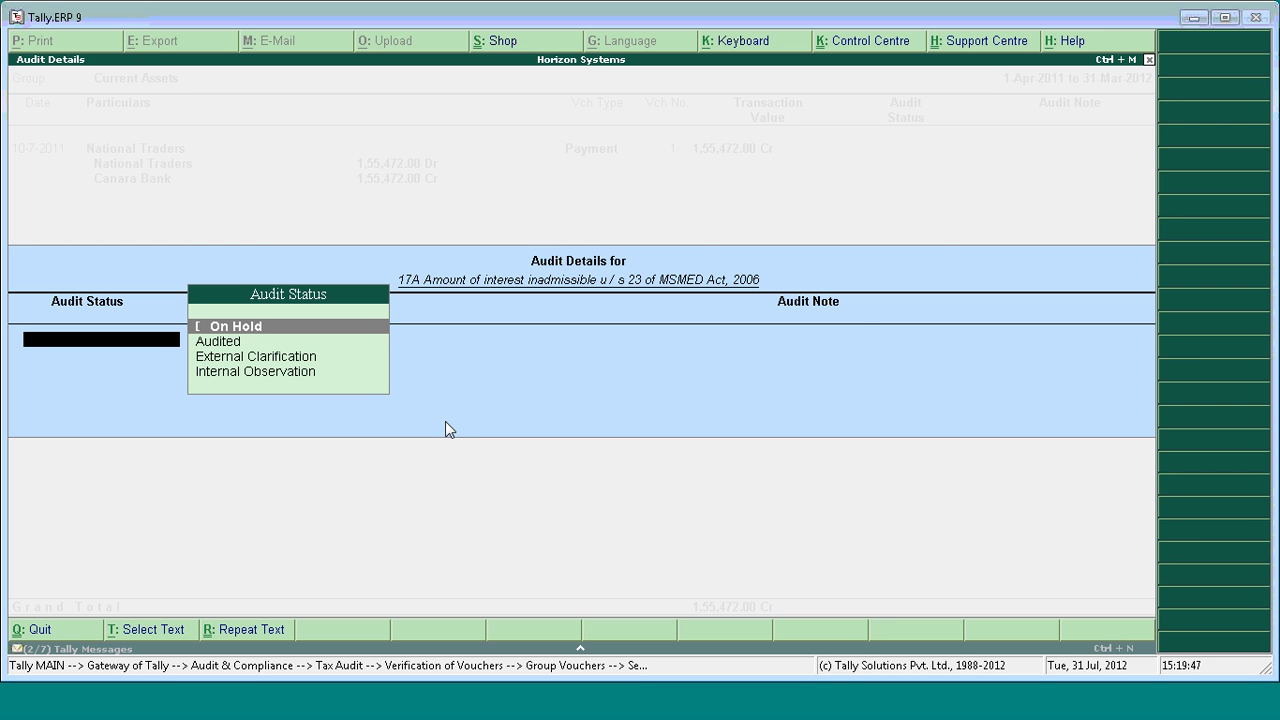
pyautogui.press('Down')
pyautogui.press('Return')
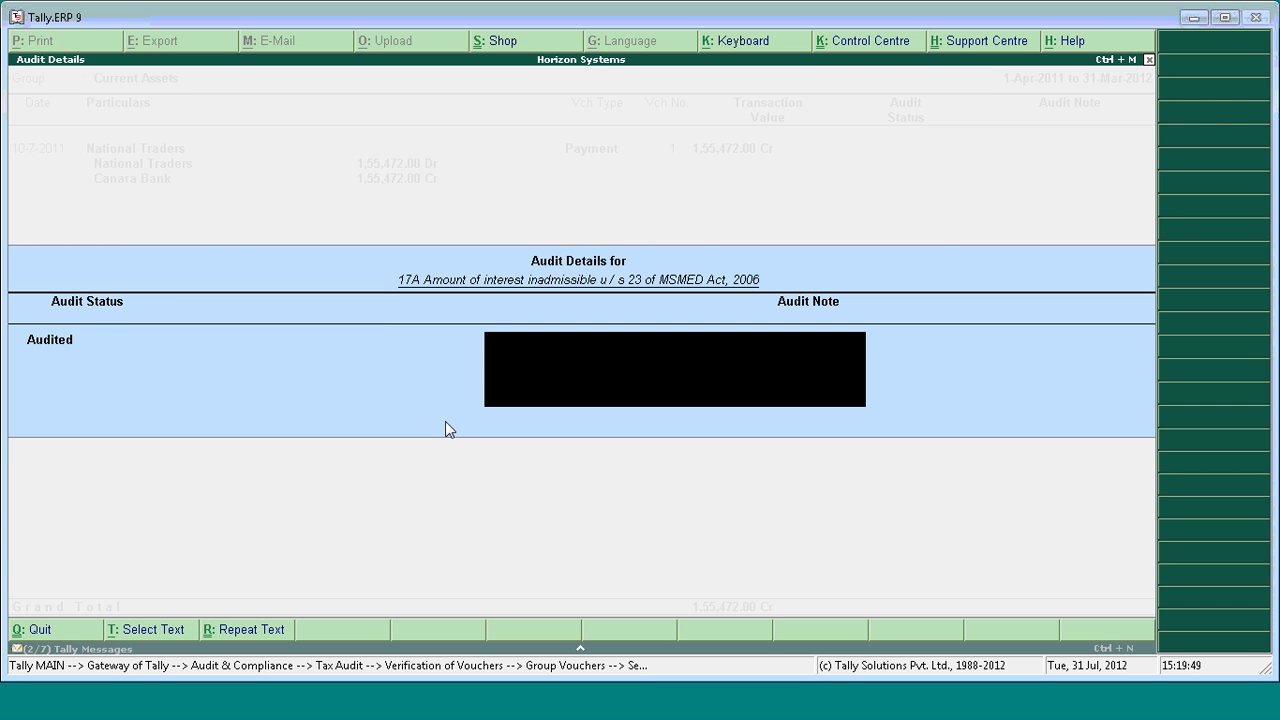
pyautogui.write('audited')
pyautogui.press('Return')
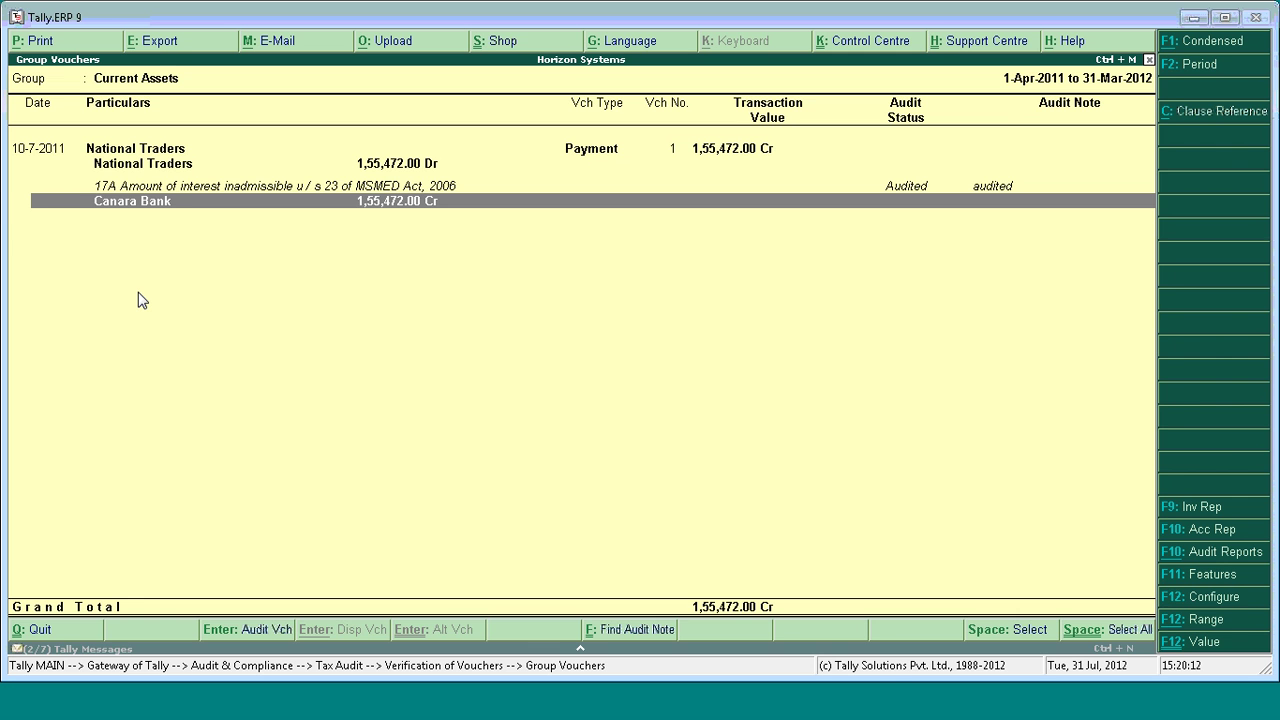
# - Leave the voucher verification and tax audit and open Form 3CD of Horizon Systems
pyautogui.press('Escape')
pyautogui.press('Escape')
pyautogui.press('Escape')
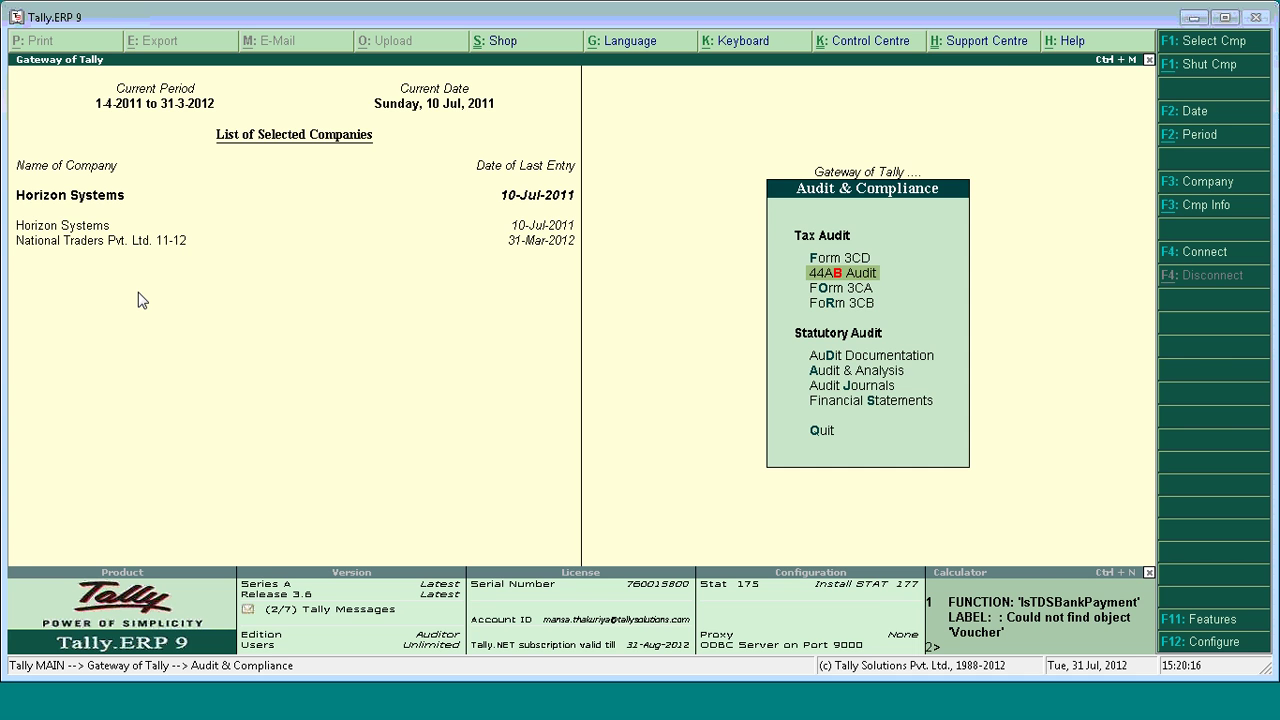
pyautogui.press('Up')
pyautogui.press('Return')
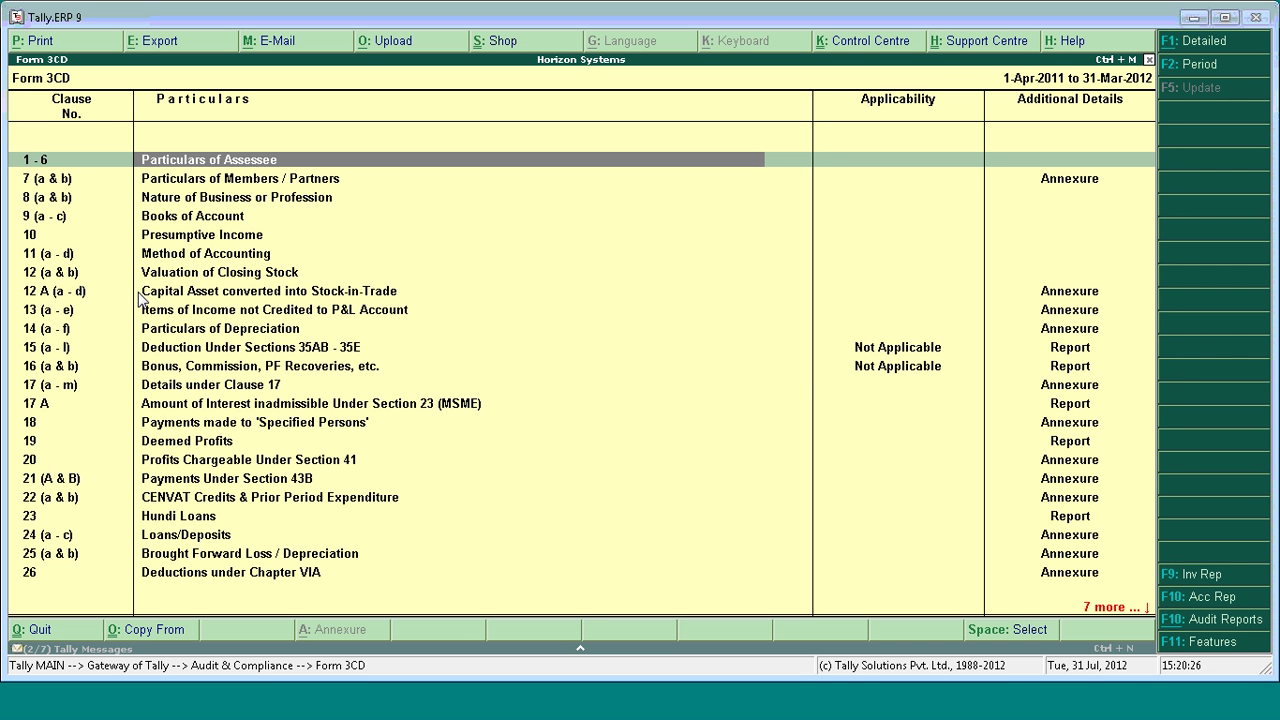
# - Open Details under Clause 17, check its 44AB audit summary of amounts debited to P&L, and return to Form 3CD
pyautogui.press('Down')
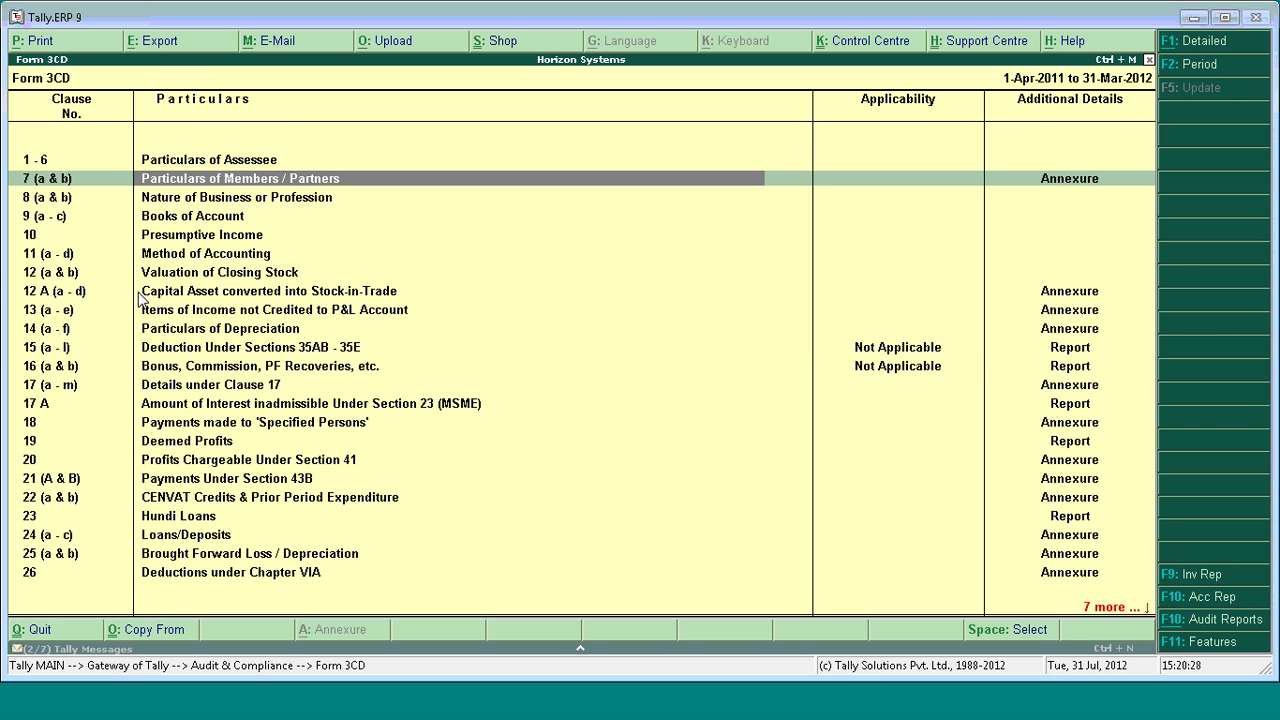
pyautogui.press('Down')
pyautogui.press('Down')
pyautogui.press('Down')
pyautogui.press('Down')
pyautogui.press('Down')
pyautogui.press('Down')
pyautogui.press('Down')
pyautogui.press('Down')
pyautogui.press('Down')
pyautogui.press('Down')
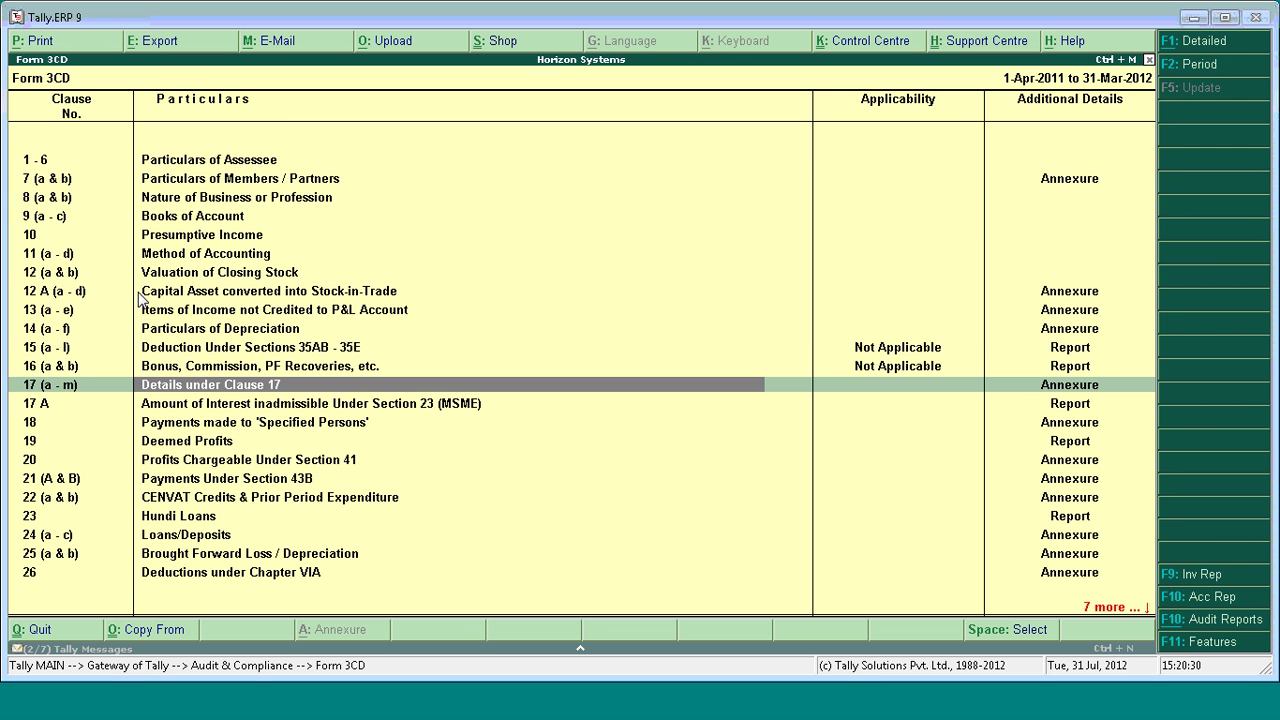
pyautogui.press('Return')
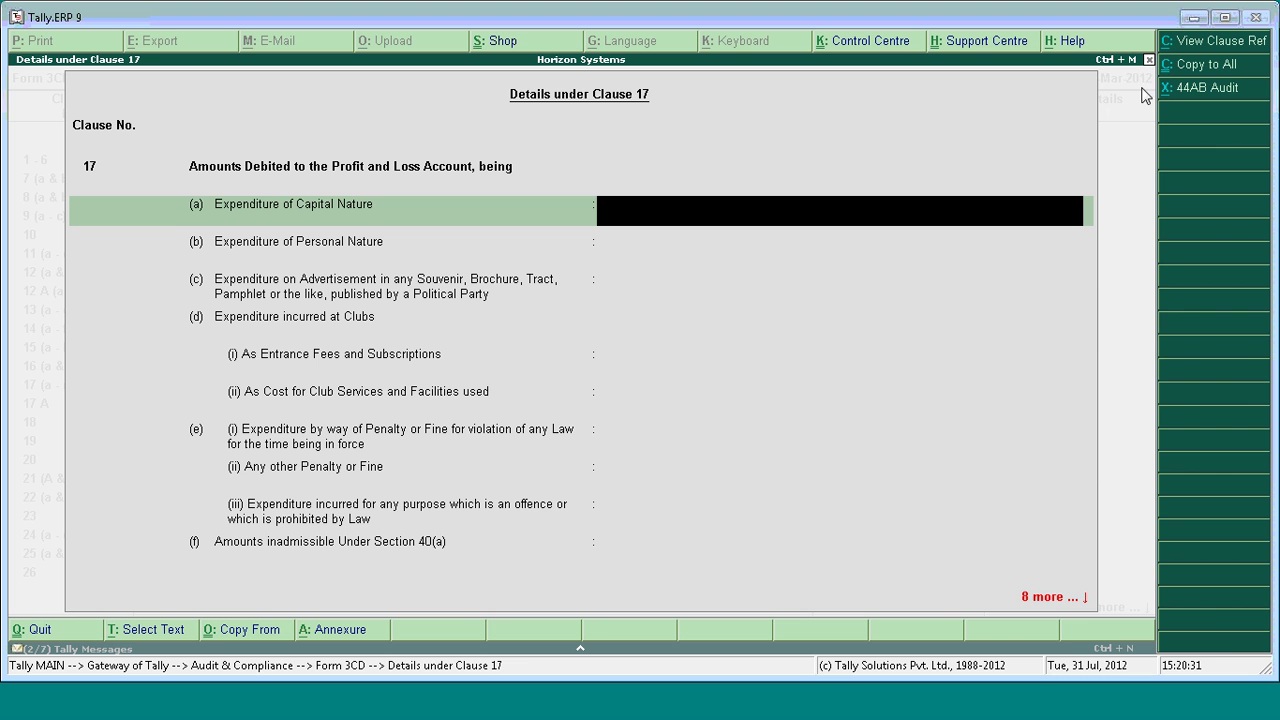
pyautogui.click(1222, 92)
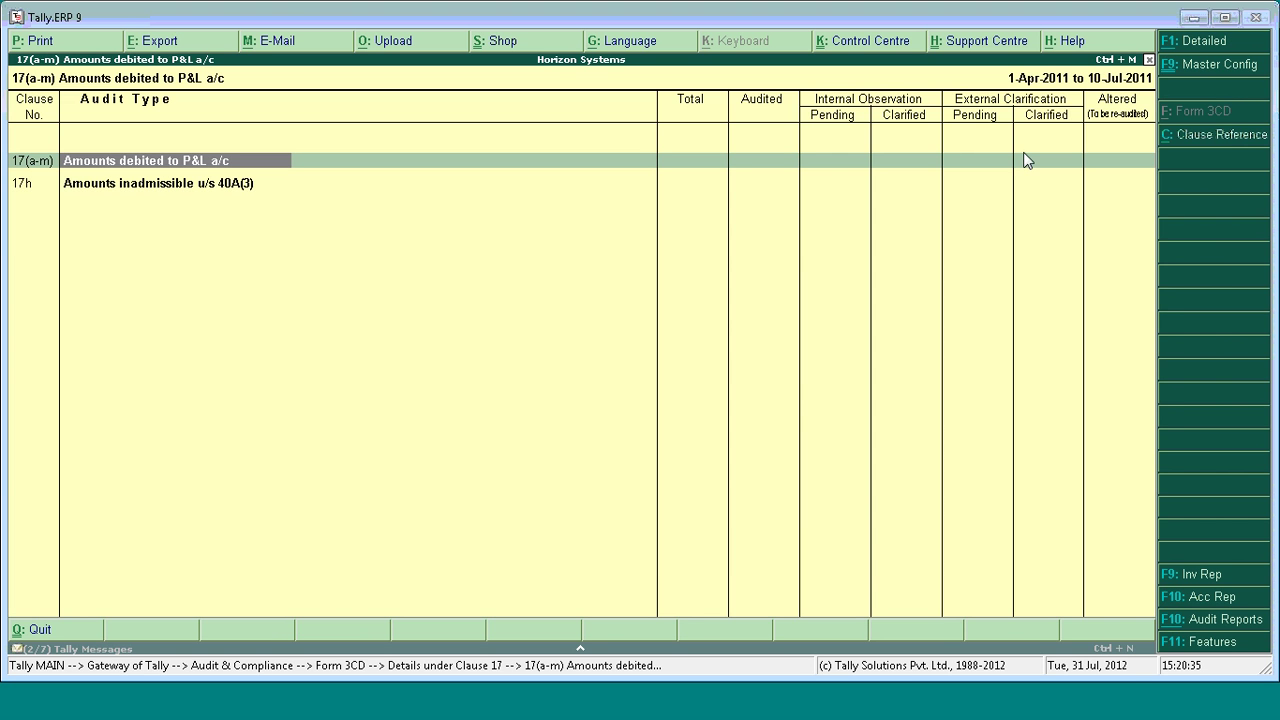
pyautogui.press('Return')
pyautogui.hotkey('ctrl', 'a')
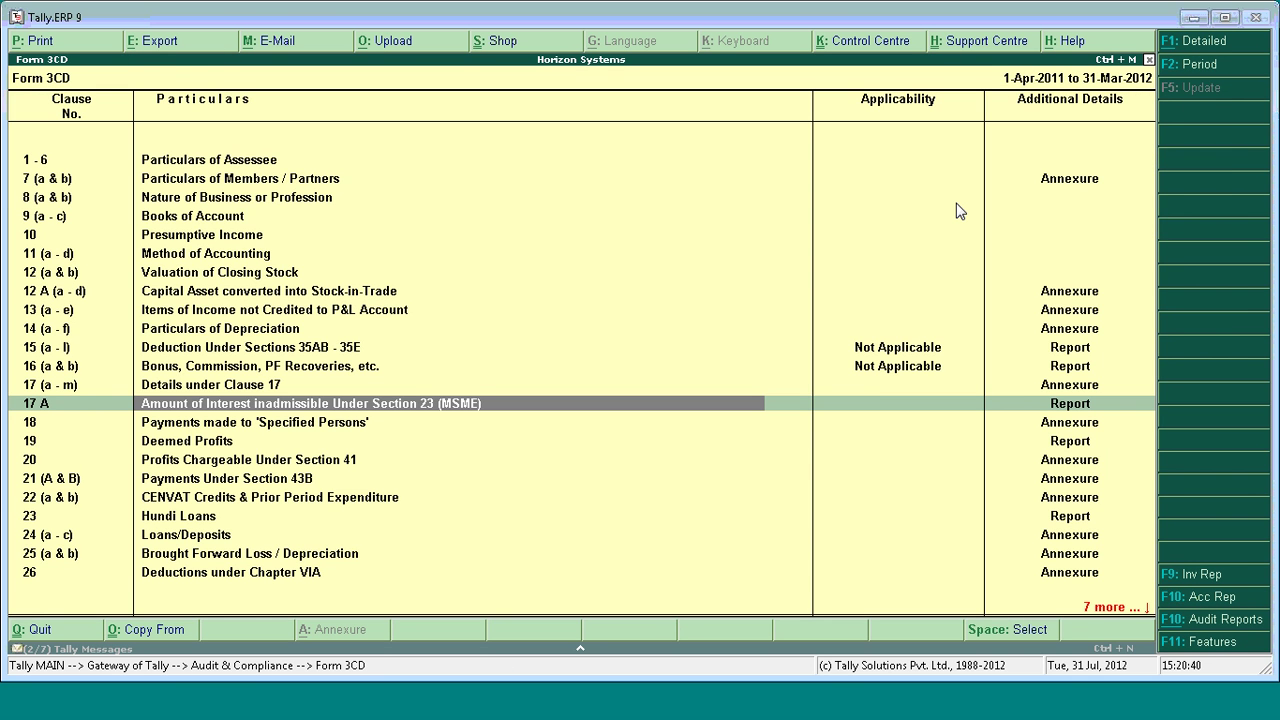
# - Open clause 17 A, review the audited vouchers referenced to it, and leave Form 3CD
pyautogui.press('Return')
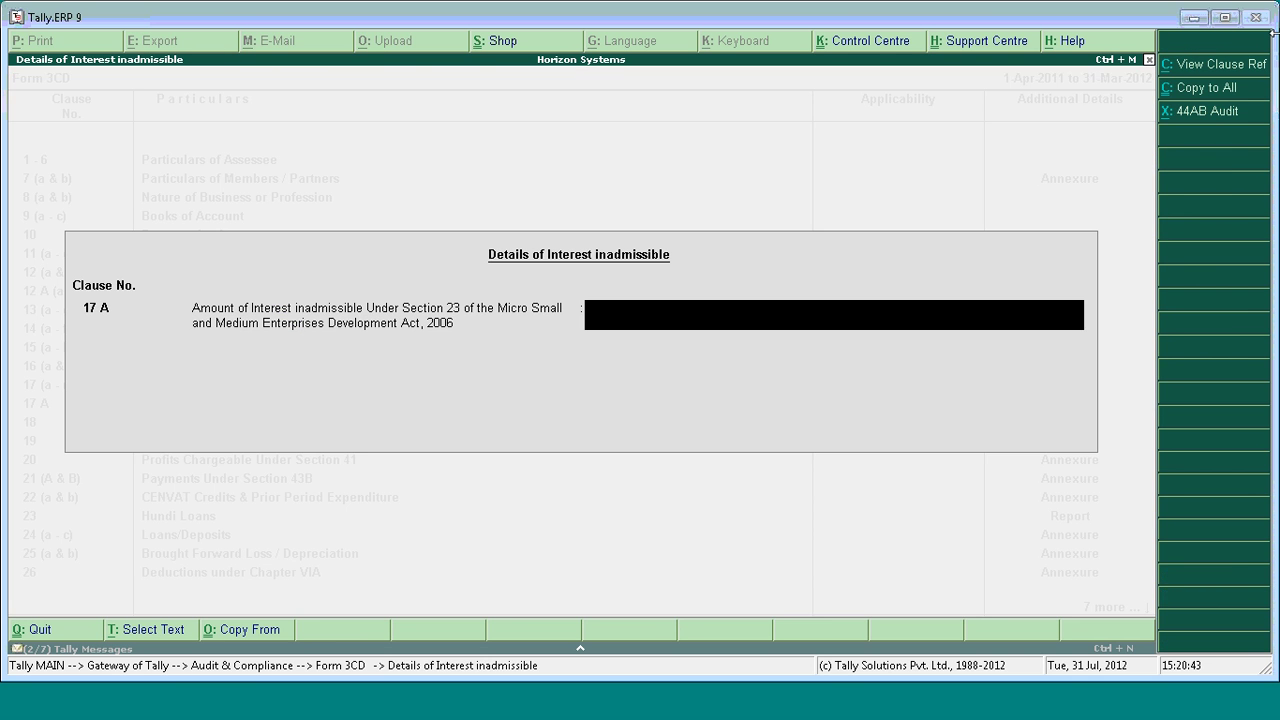
pyautogui.click(1213, 112)
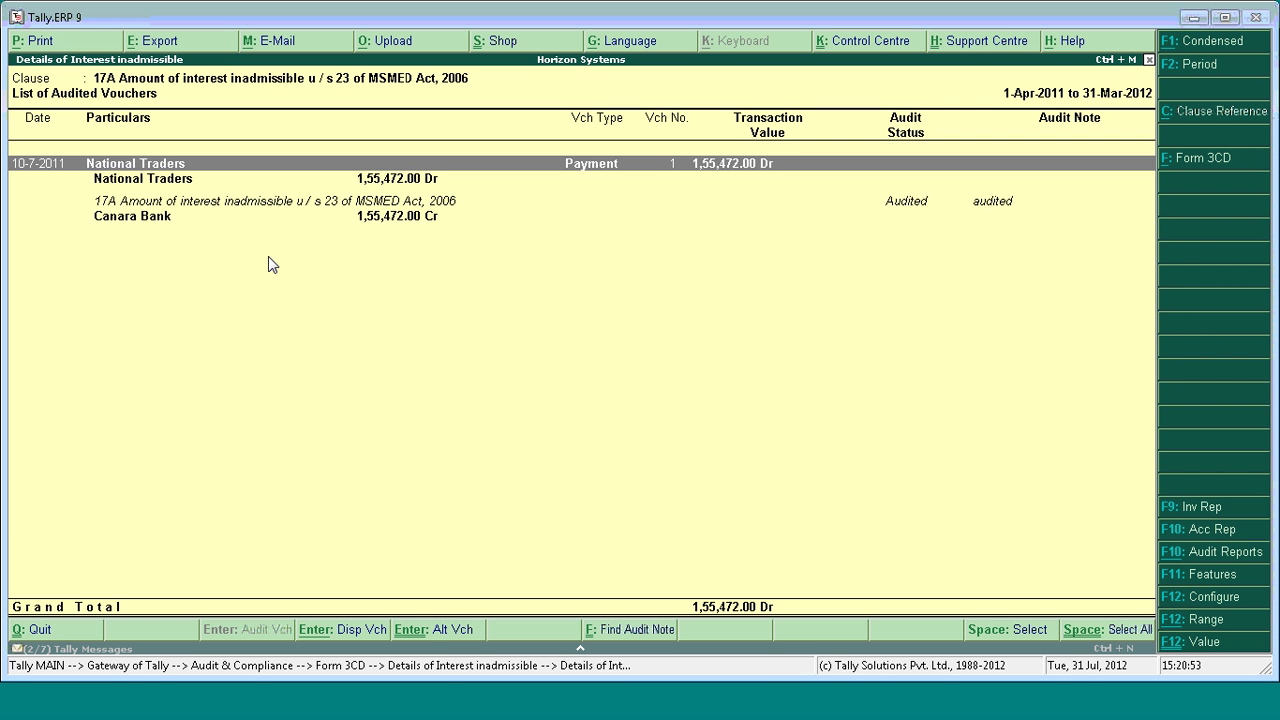
pyautogui.press('Escape')
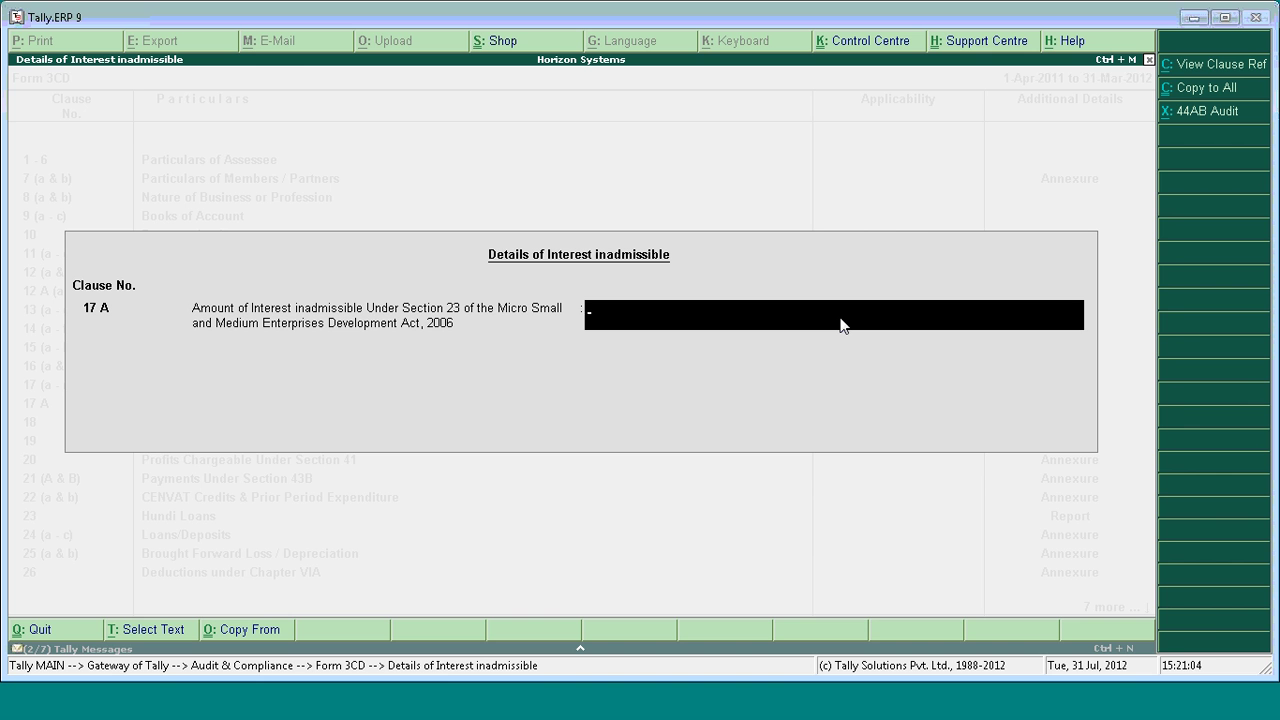
pyautogui.click(1252, 112)
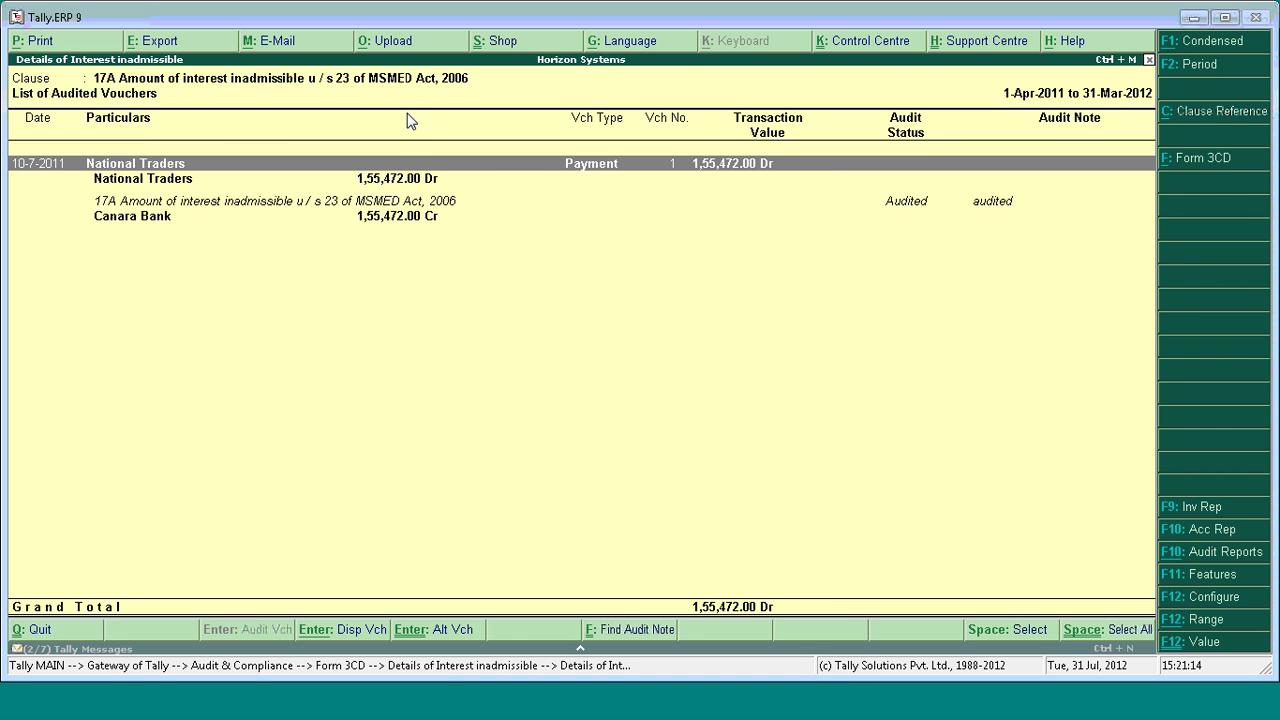
pyautogui.press('Escape')
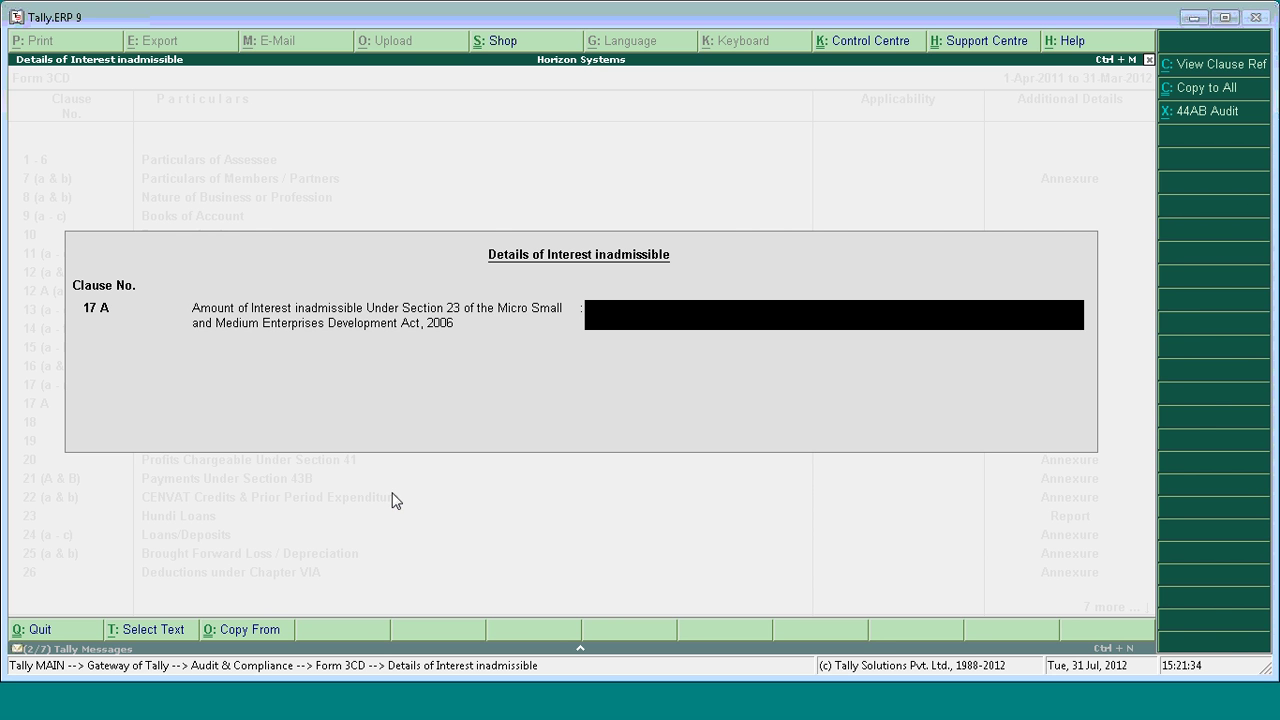
pyautogui.press('Escape')
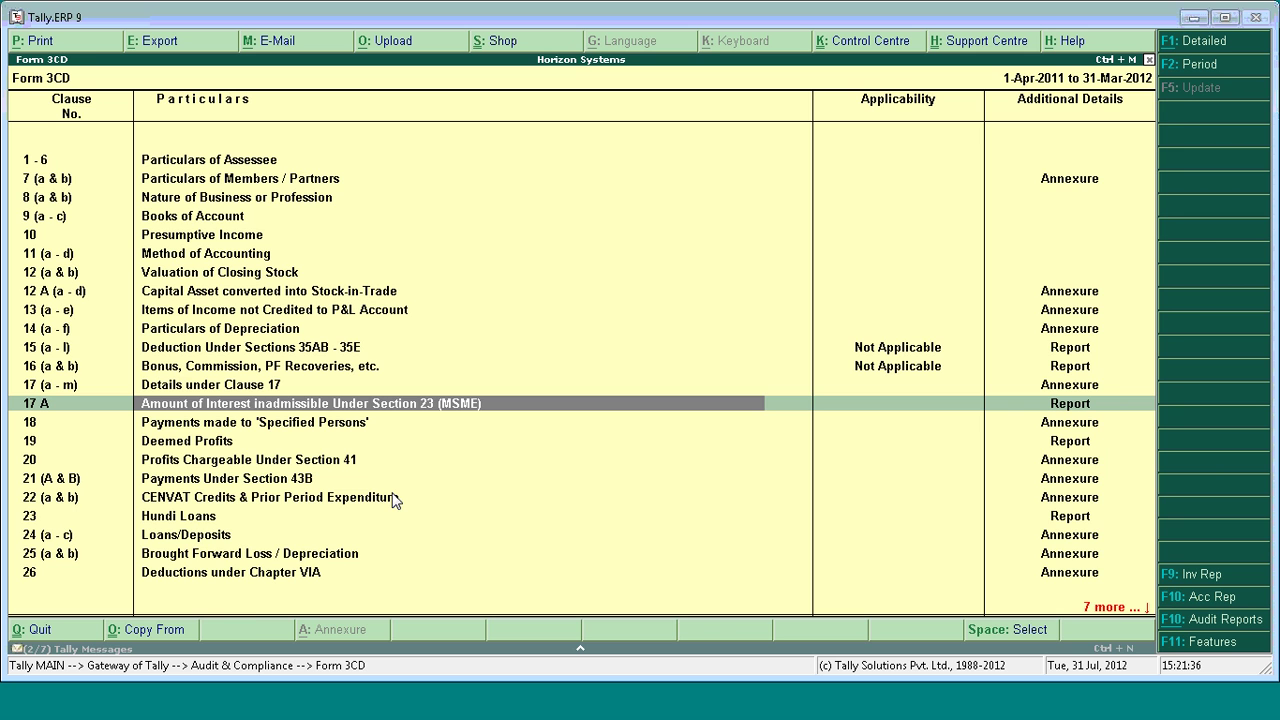
pyautogui.press('Escape')
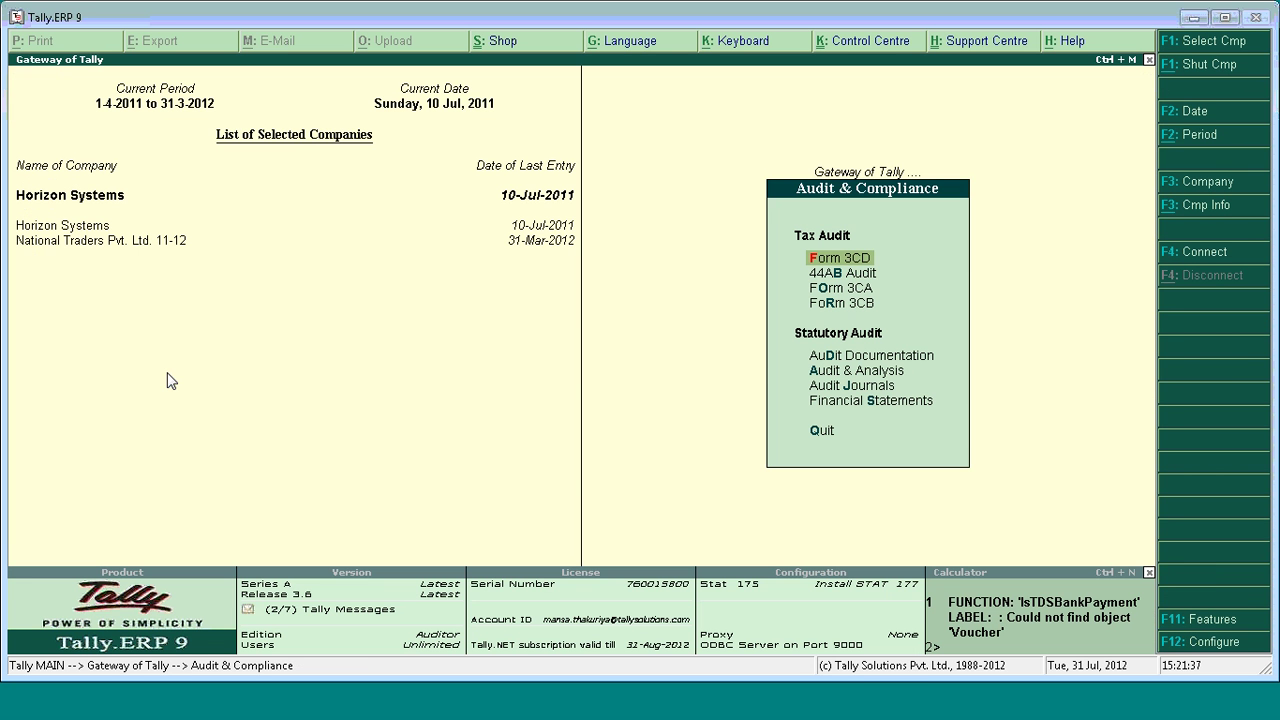
# - Switch to the company National Traders Pvt. Ltd. 11-12 and open its 44AB audit
pyautogui.click(106, 240)
pyautogui.press('Down')
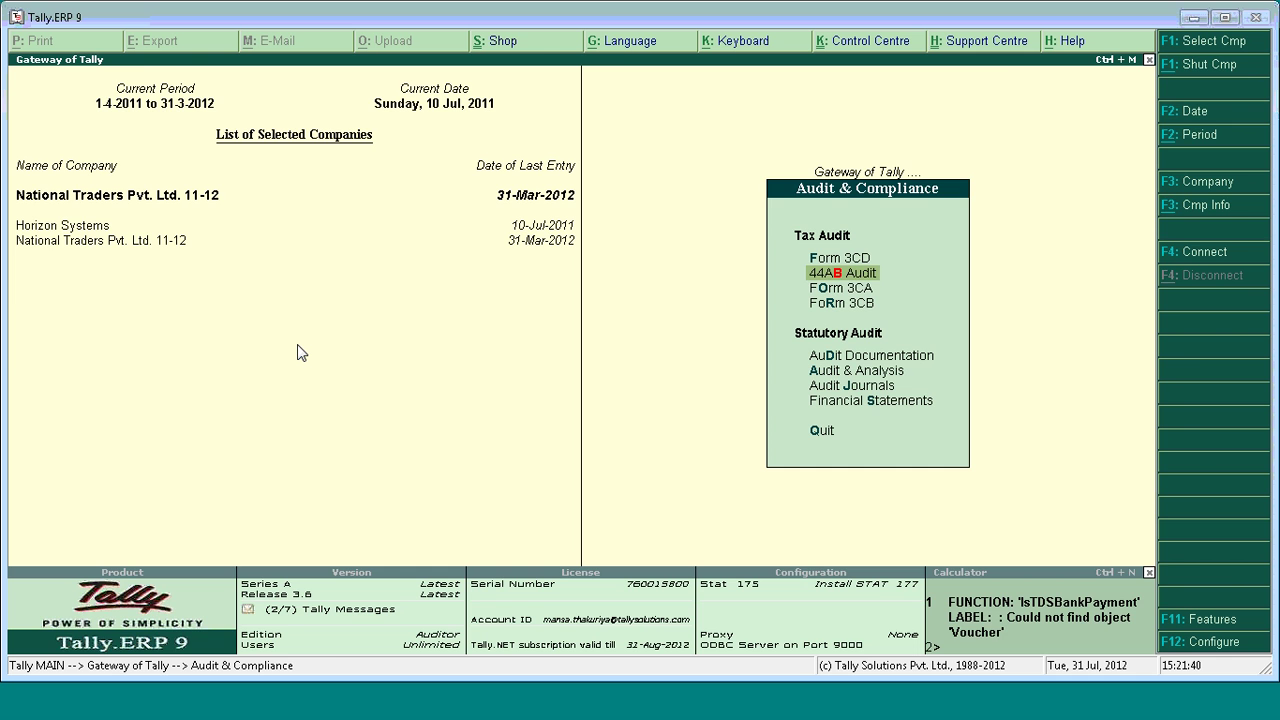
pyautogui.press('Return')
# - Look through the audit types and voucher totals in the Annexures to Form 3CD of National Traders
pyautogui.press('Down')
pyautogui.press('Down')
pyautogui.press('Down')
pyautogui.press('Down')
pyautogui.press('Down')
pyautogui.press('Down')
pyautogui.press('Down')
pyautogui.press('Down')
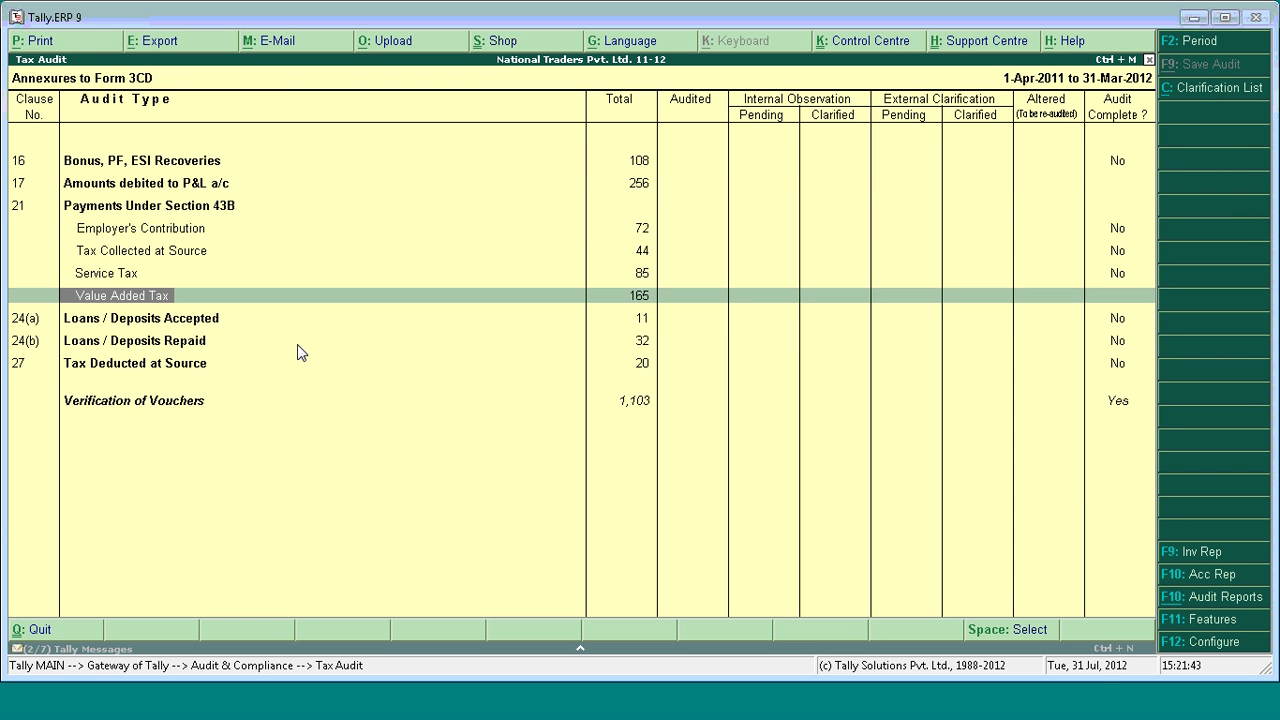
pyautogui.press('Up')
pyautogui.press('Up')
pyautogui.press('Up')
pyautogui.press('Up')
pyautogui.press('Up')
pyautogui.press('Up')
pyautogui.press('Up')
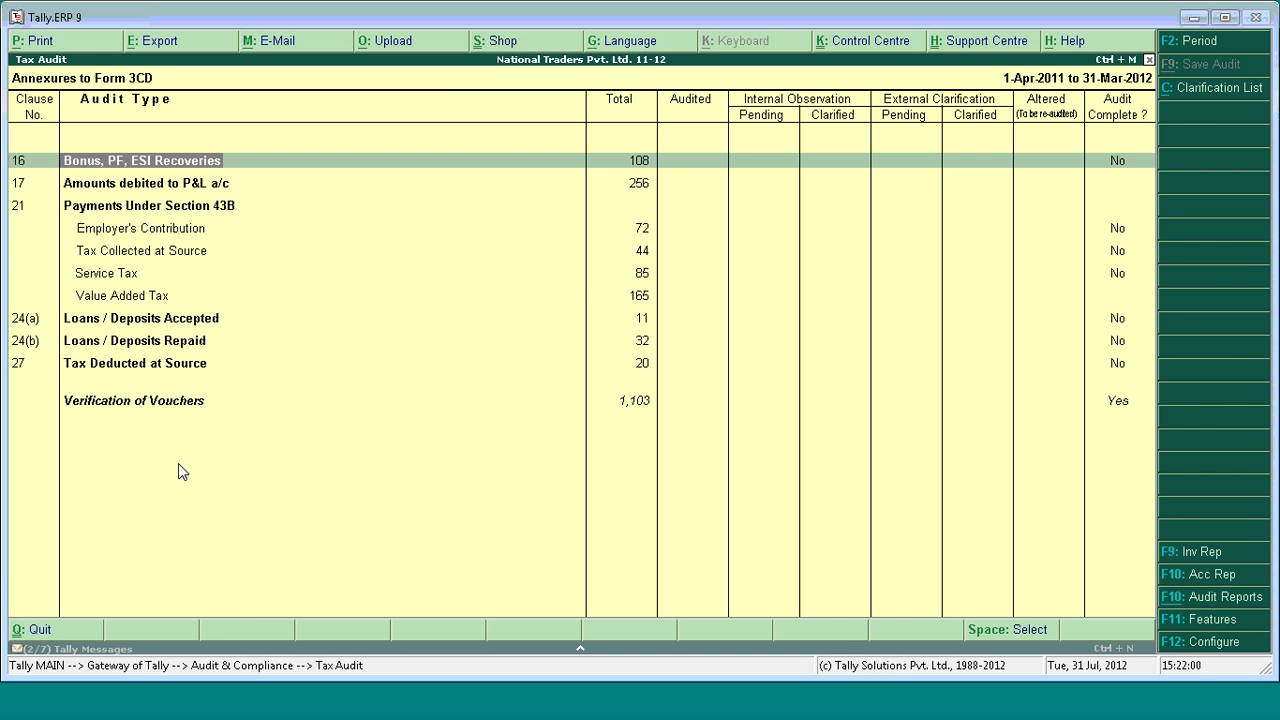
# - Leave the annexures and open Details under Clause 17 in Form 3CD of National Traders Pvt. Ltd. 11-12
pyautogui.press('Escape')
pyautogui.press('Up')
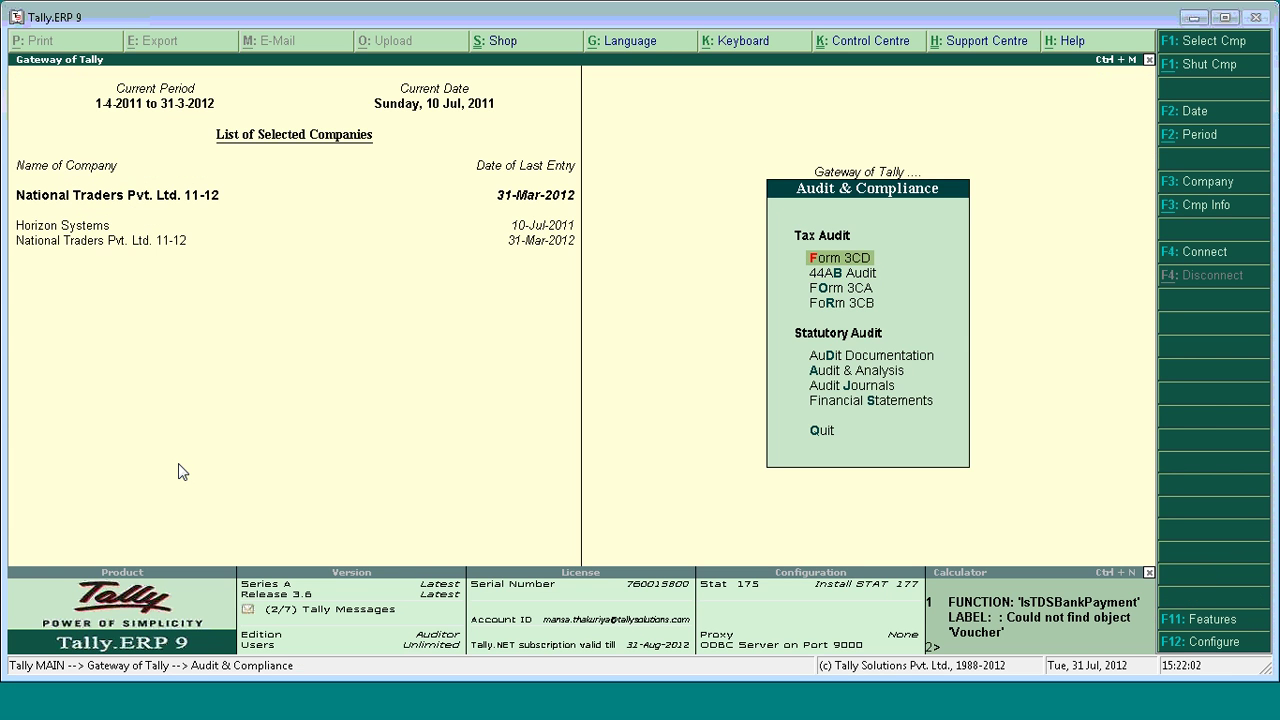
pyautogui.press('Return')
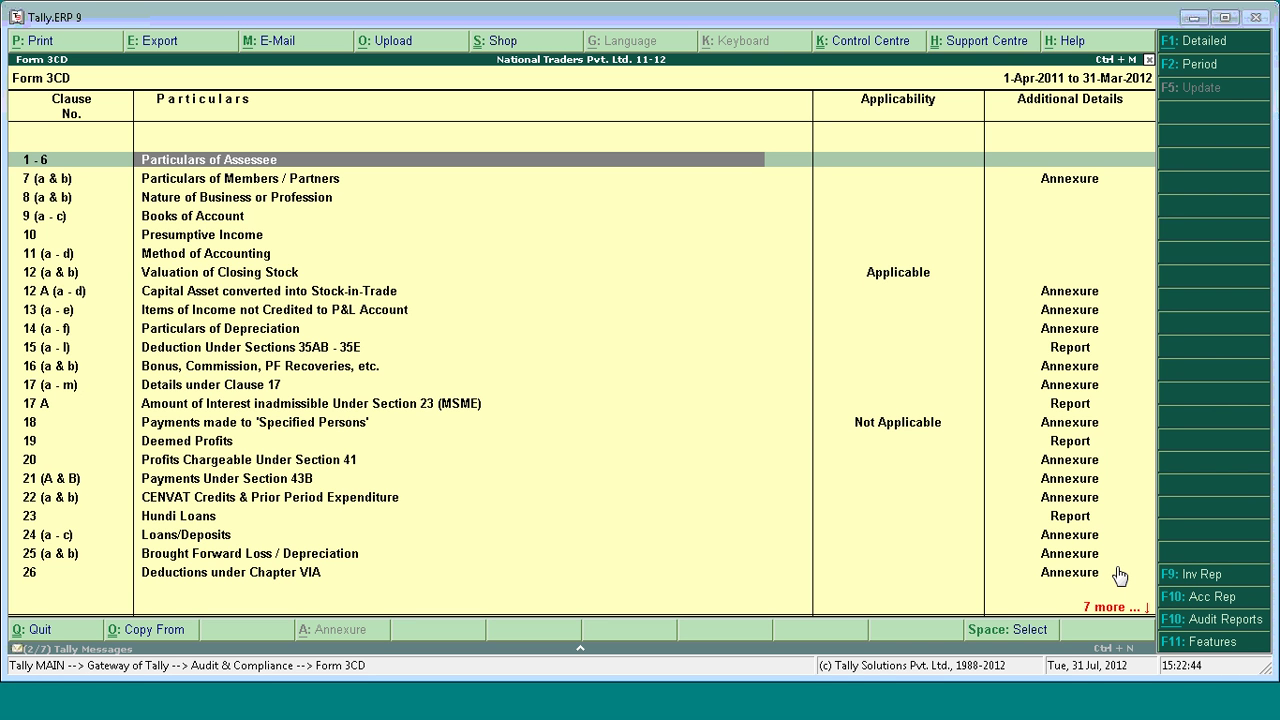
pyautogui.press('Down')
pyautogui.press('Down')
pyautogui.press('Down')
pyautogui.press('Down')
pyautogui.press('Down')
pyautogui.press('Down')
pyautogui.press('Down')
pyautogui.press('Down')
pyautogui.press('Down')
pyautogui.press('Down')
pyautogui.press('Down')
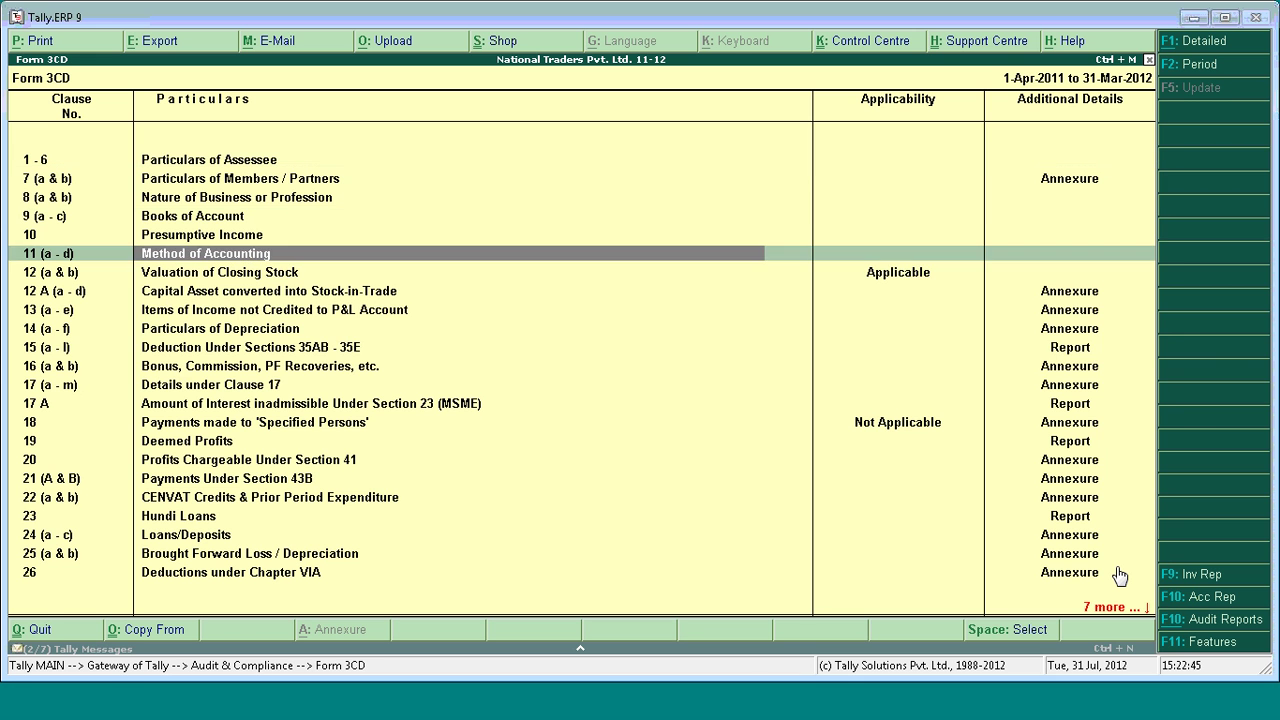
pyautogui.press('Down')
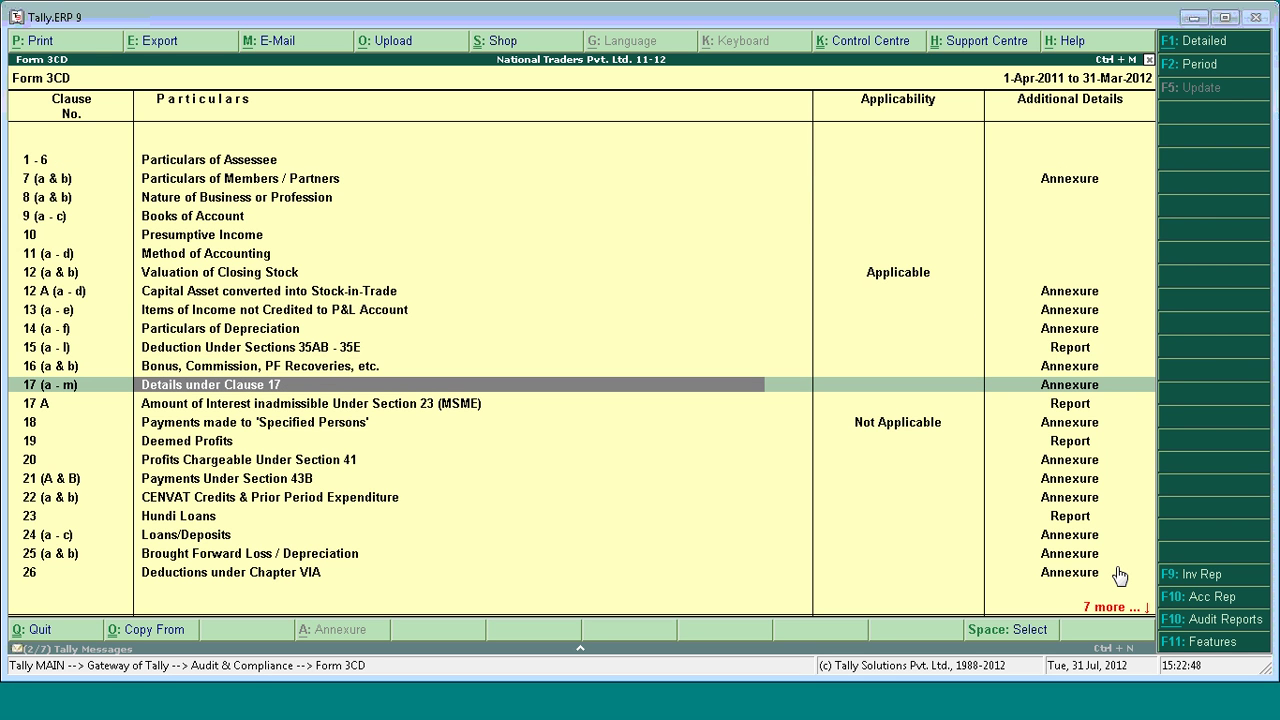
pyautogui.press('Return')
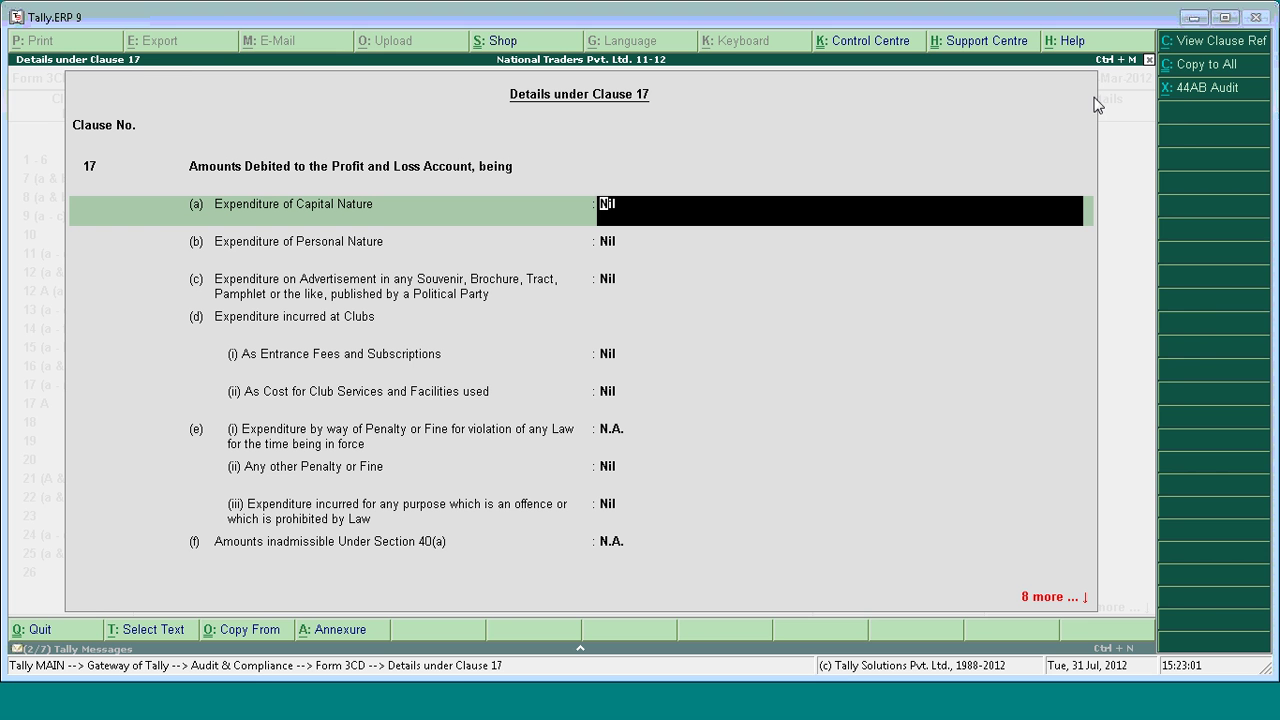
# - Open the clause's 44AB audit and drill through Amounts debited to P&L a/c to the Business Promotion Expenses vouchers
pyautogui.click(1188, 95)
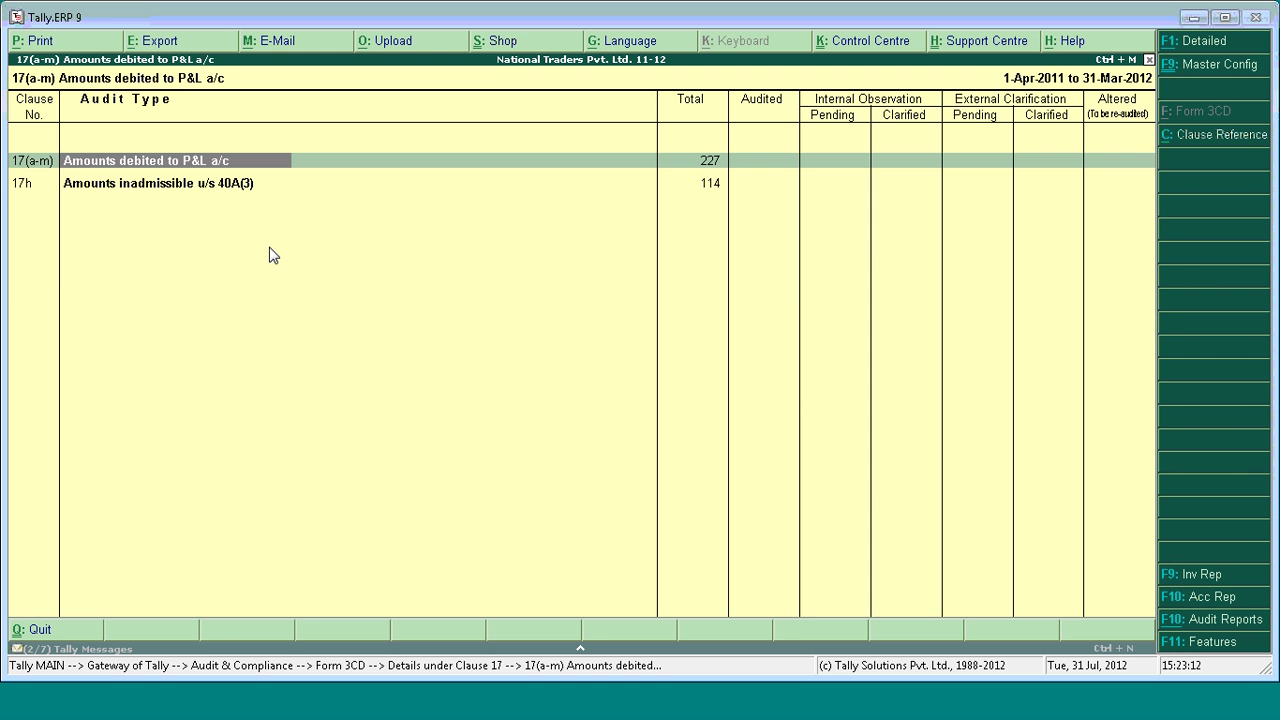
pyautogui.press('Return')
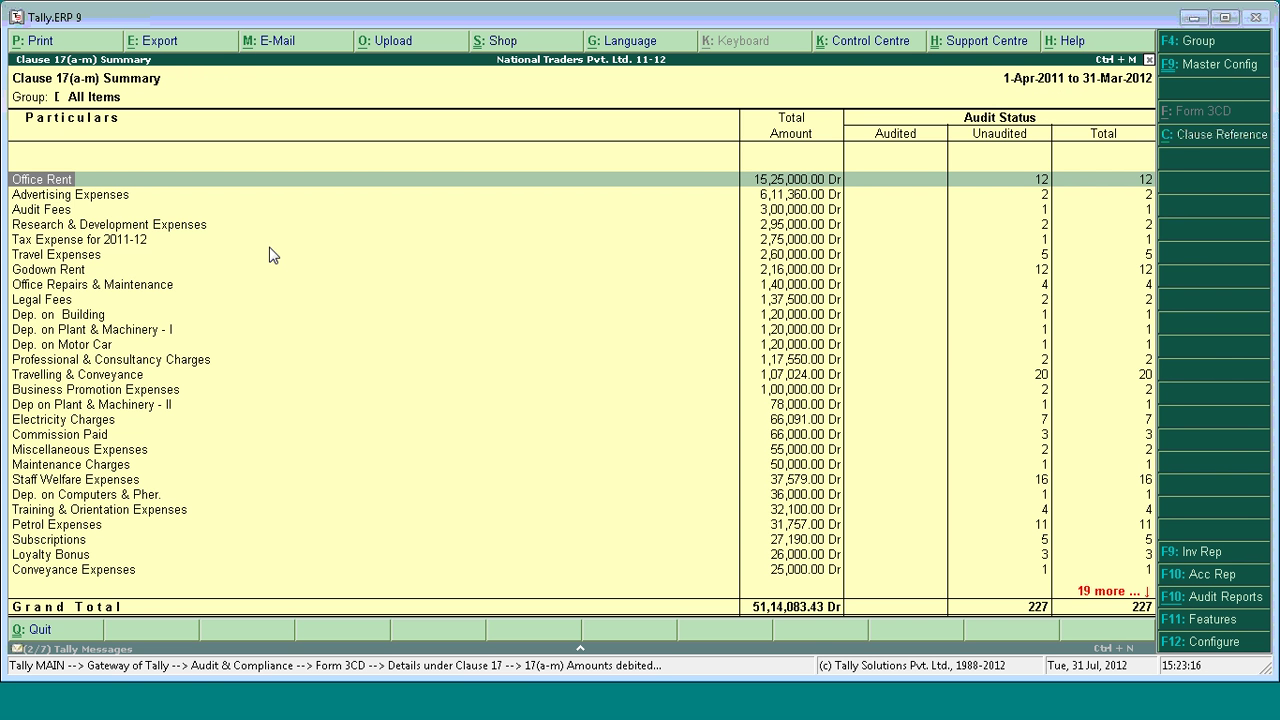
pyautogui.press('Down')
pyautogui.press('Down')
pyautogui.press('Down')
pyautogui.press('Down')
pyautogui.press('Down')
pyautogui.press('Down')
pyautogui.press('Down')
pyautogui.press('Down')
pyautogui.press('Down')
pyautogui.press('Down')
pyautogui.press('Down')
pyautogui.press('Down')
pyautogui.press('Down')
pyautogui.press('Down')
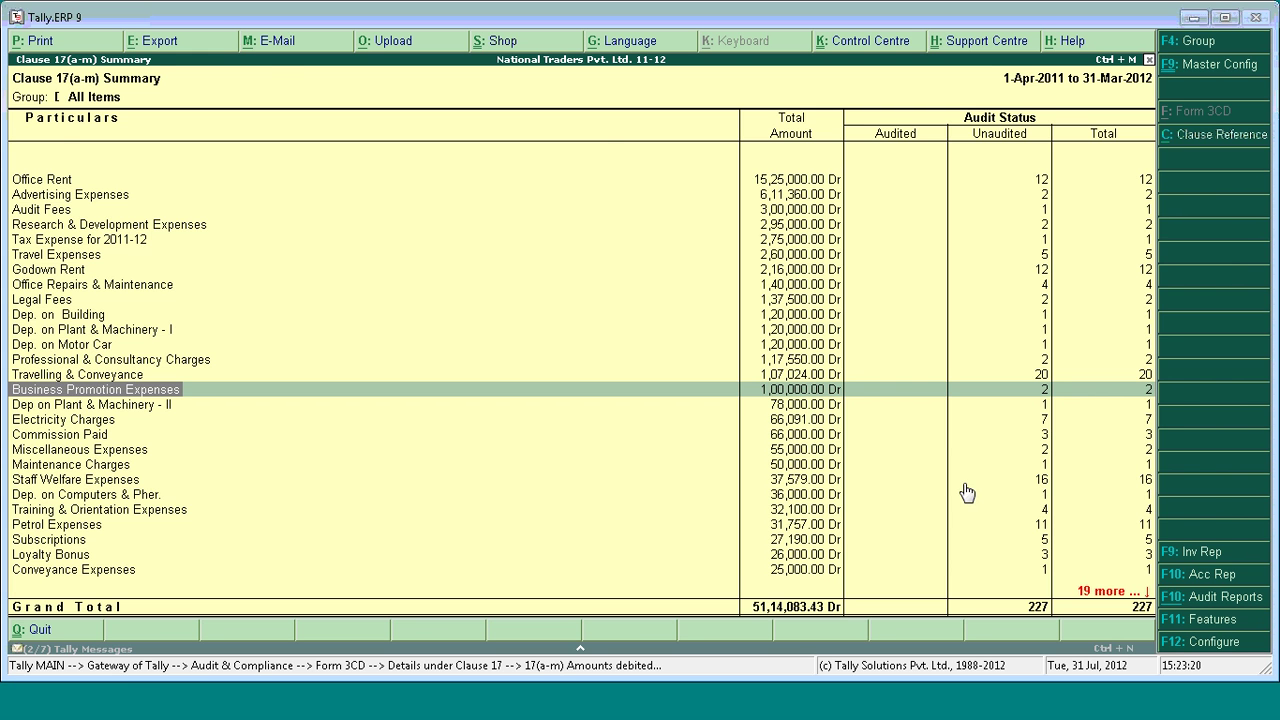
pyautogui.press('Return')
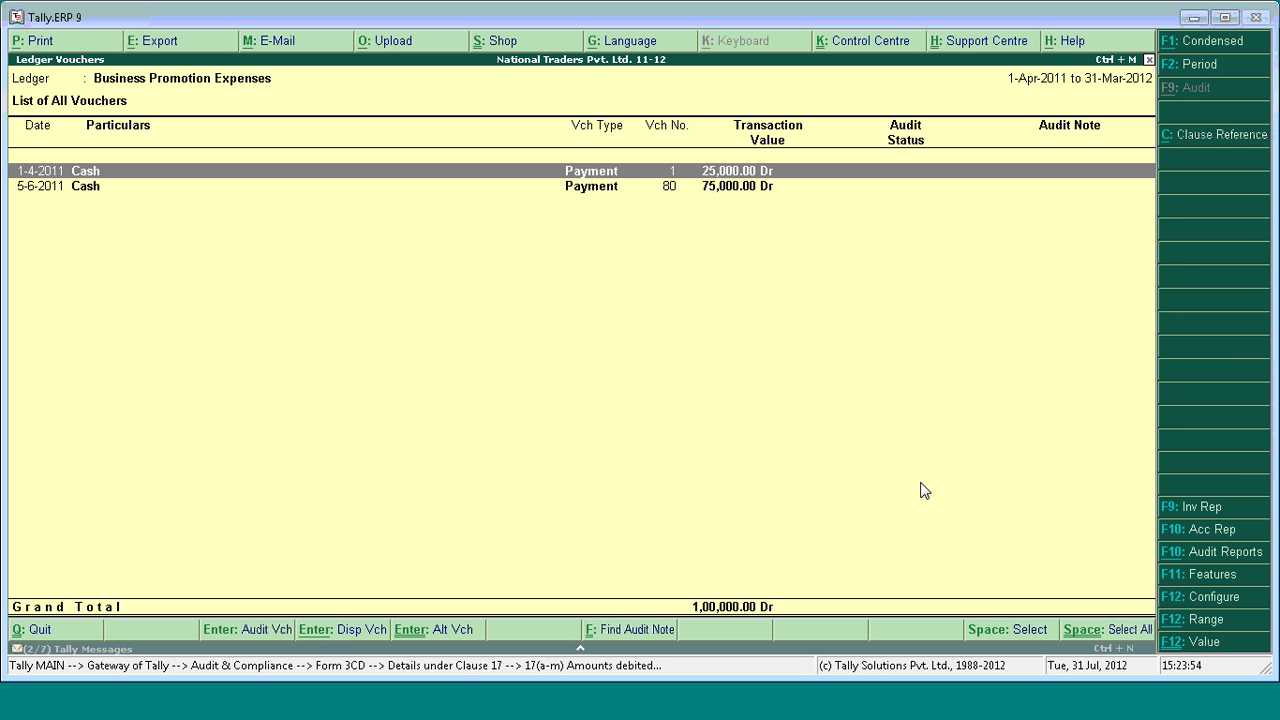
# - Audit the 1-4-2011 cash payment under sub-clause 17(c) as To be Reported, with political party ABC and the note "audited"
pyautogui.press('F9')
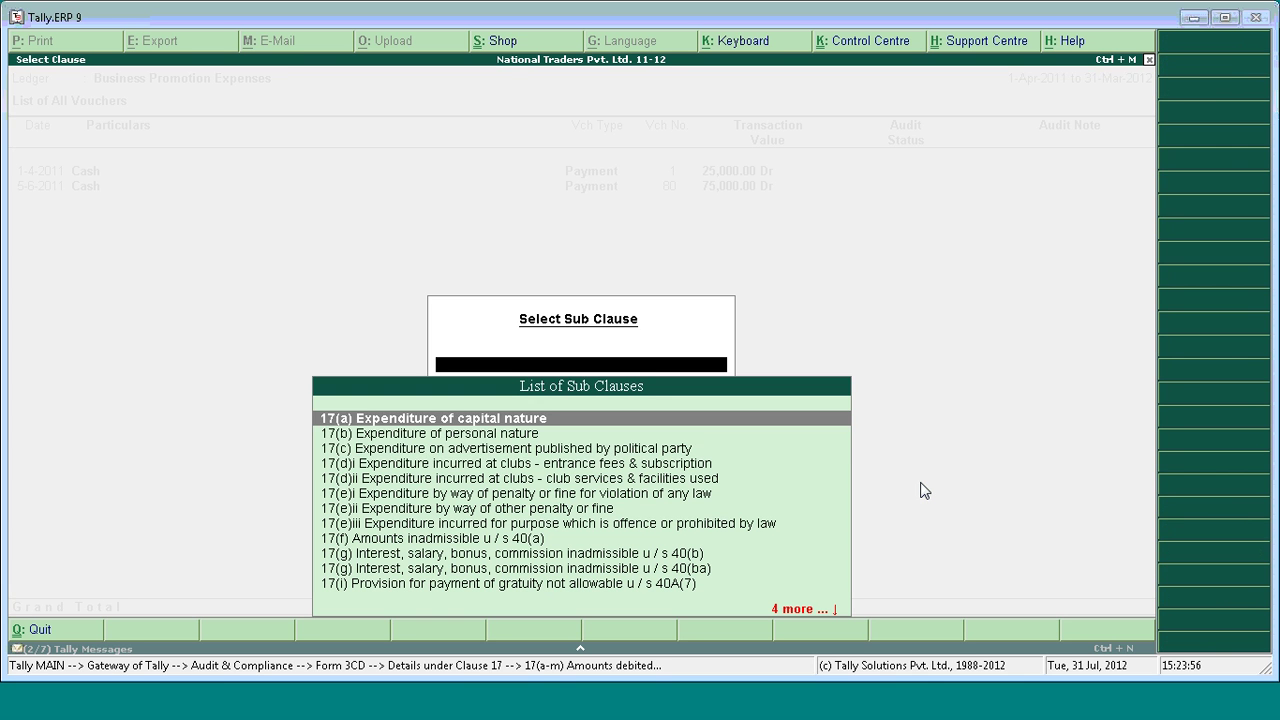
pyautogui.press('Down')
pyautogui.press('Down')
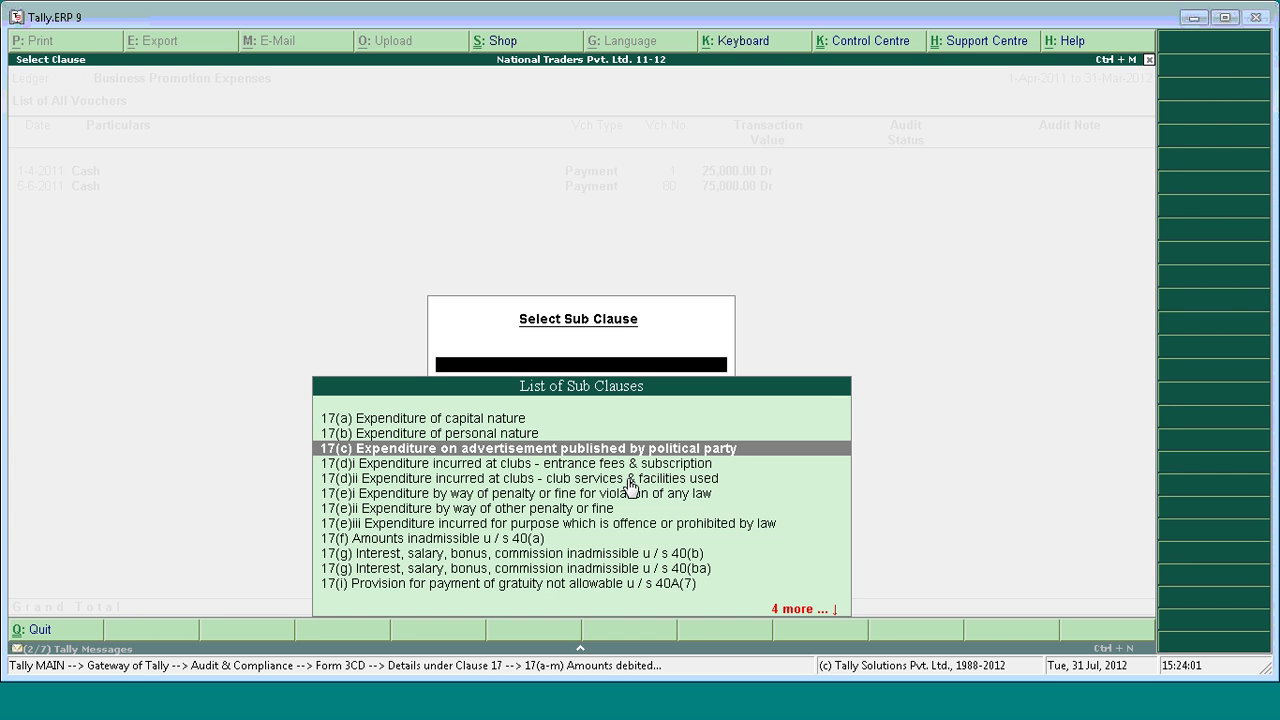
pyautogui.press('Return')
pyautogui.press('Down')
pyautogui.press('Down')
pyautogui.press('Down')
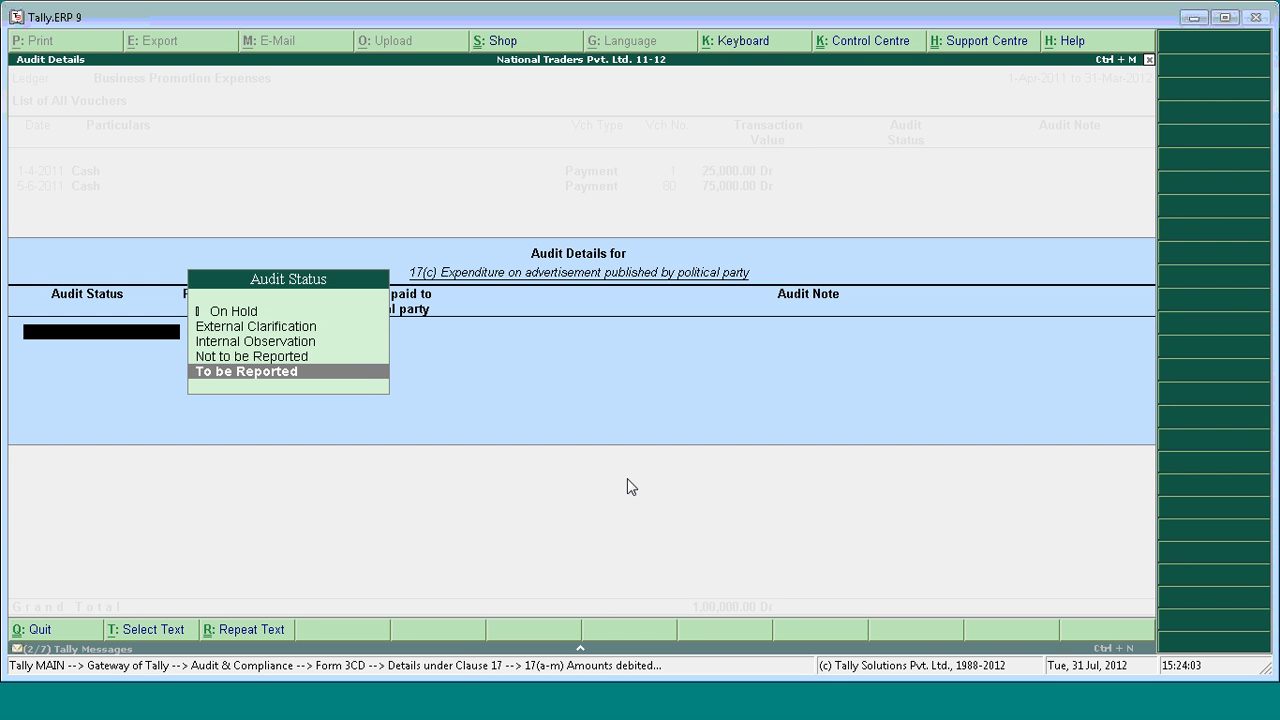
pyautogui.press('Return')
pyautogui.write('ABC')
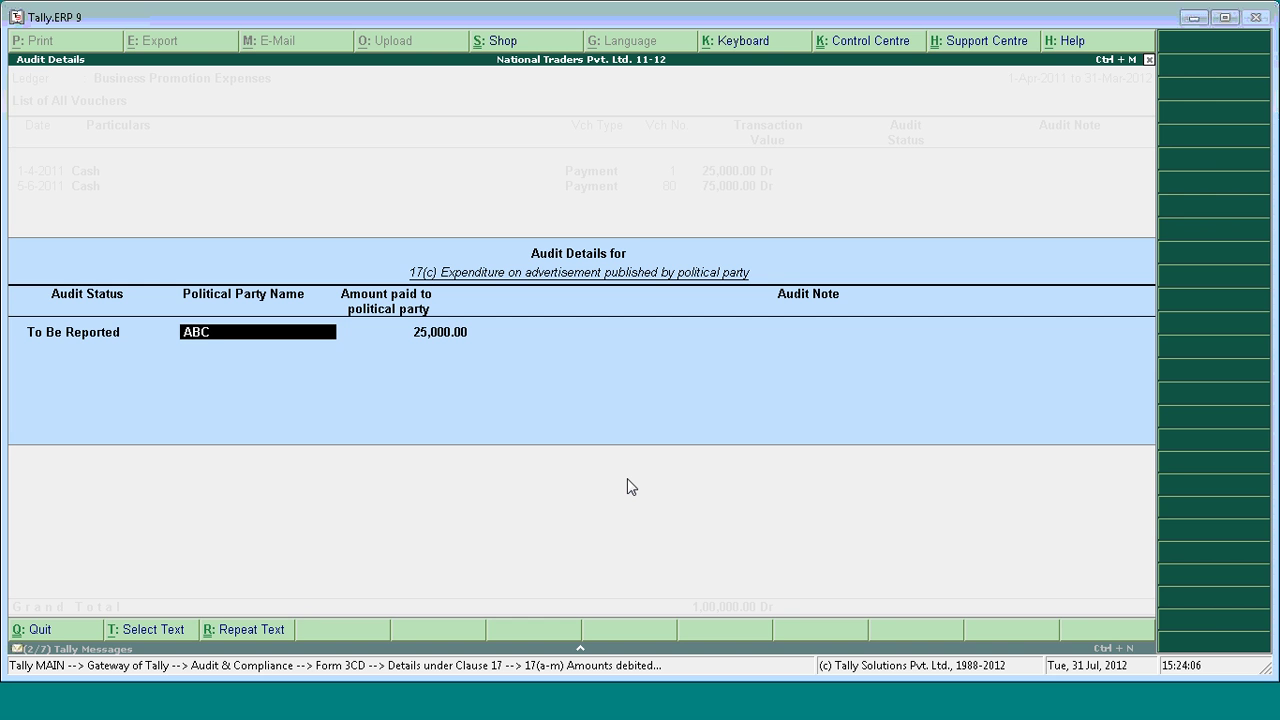
pyautogui.press('Return')
pyautogui.write('audited')
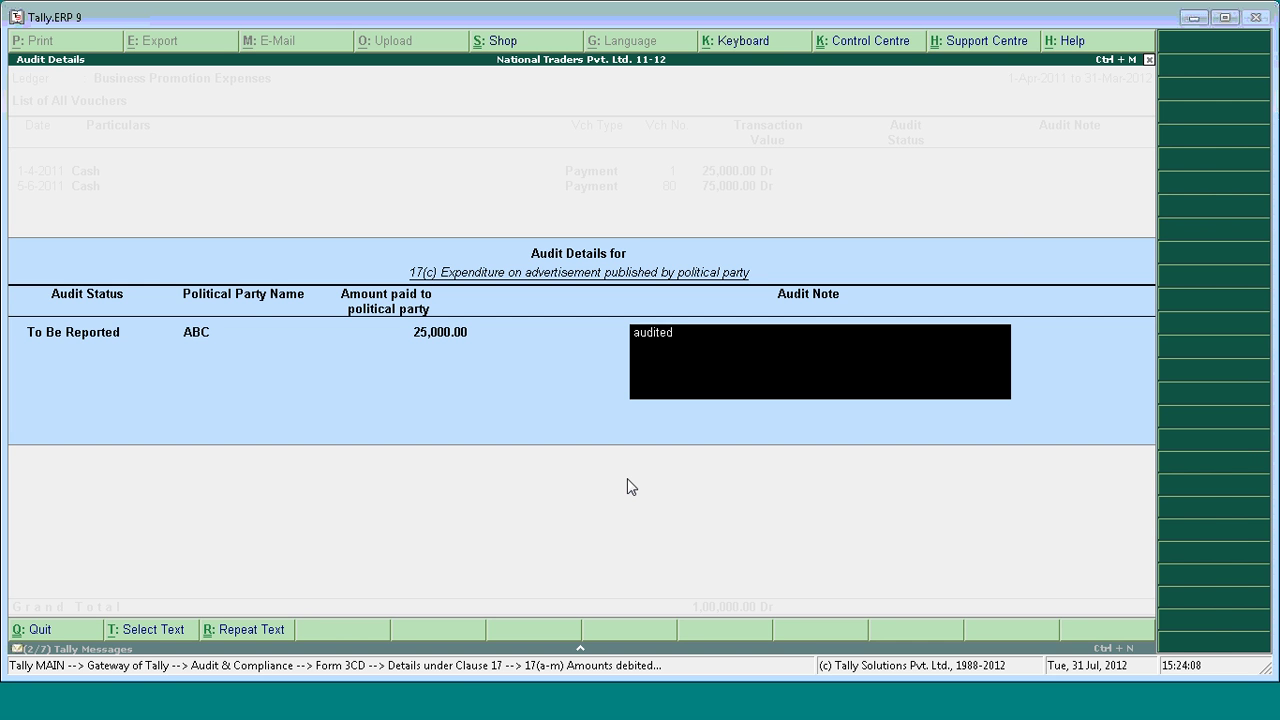
pyautogui.press('Return')
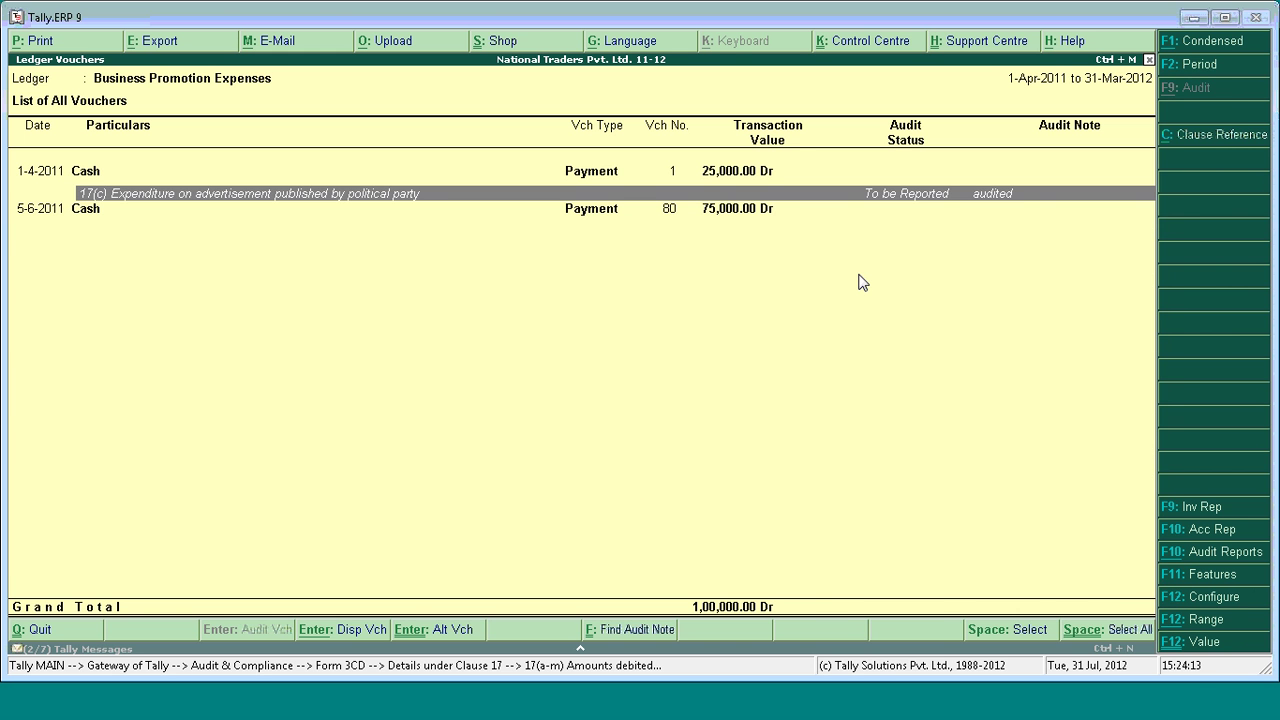
# - Return to Details under Clause 17 and check the annexure to Clause 17(c)
pyautogui.press('Escape')
pyautogui.press('Escape')
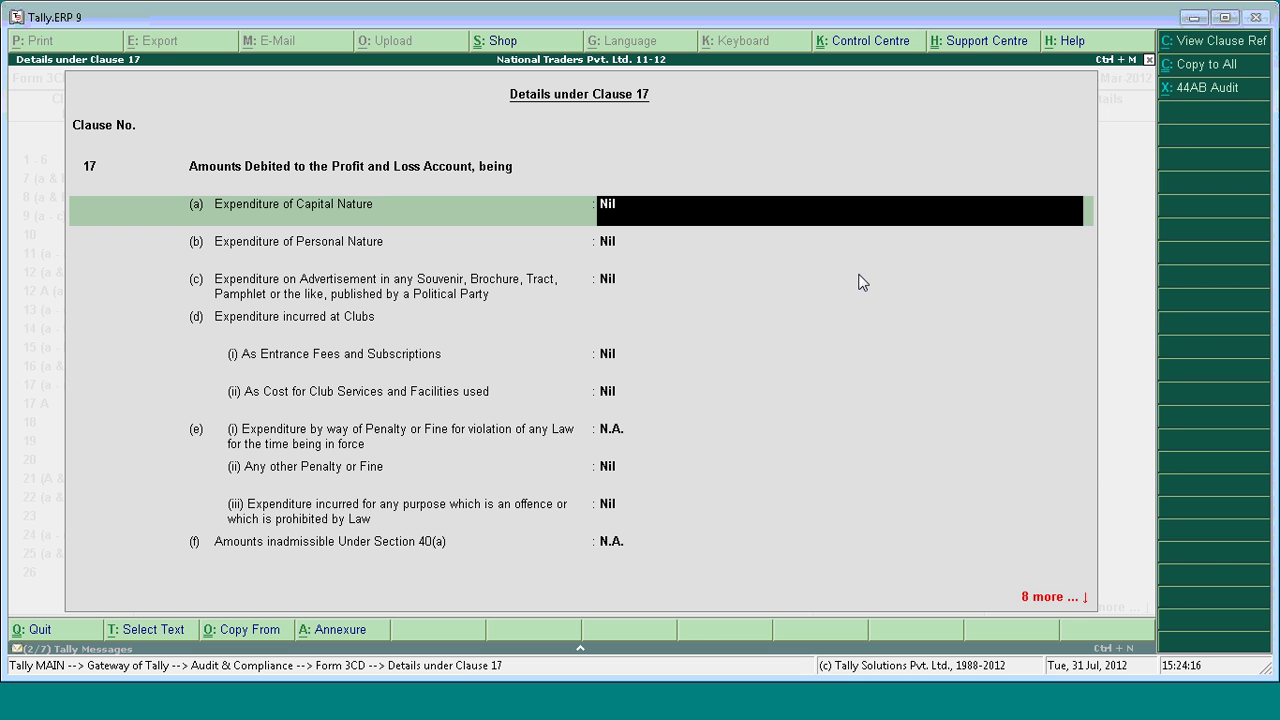
pyautogui.press('Down')
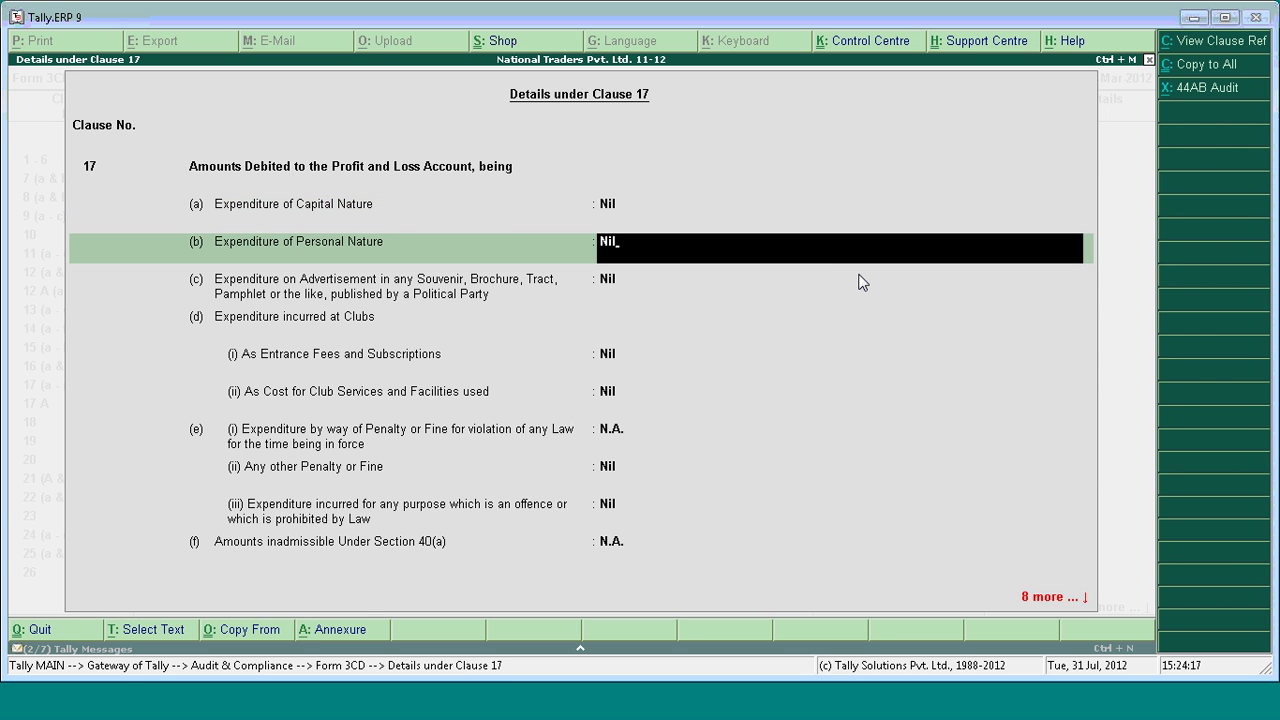
pyautogui.press('Down')
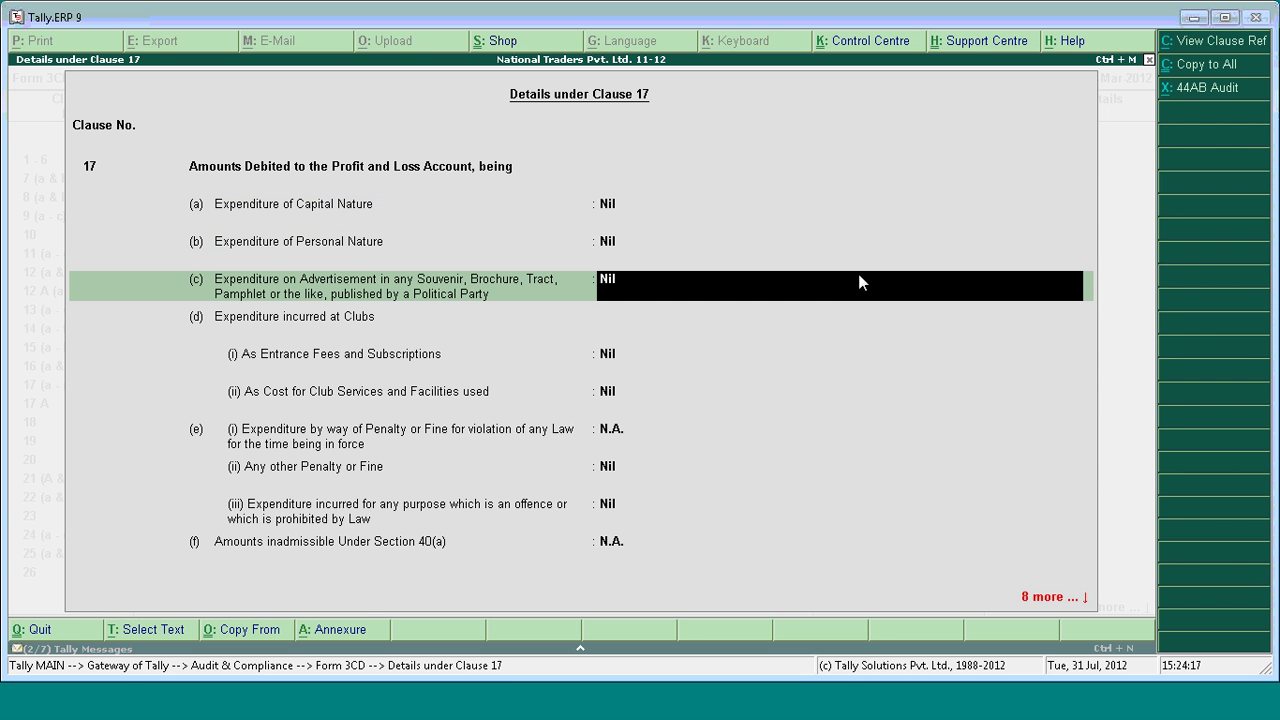
pyautogui.click(343, 633)
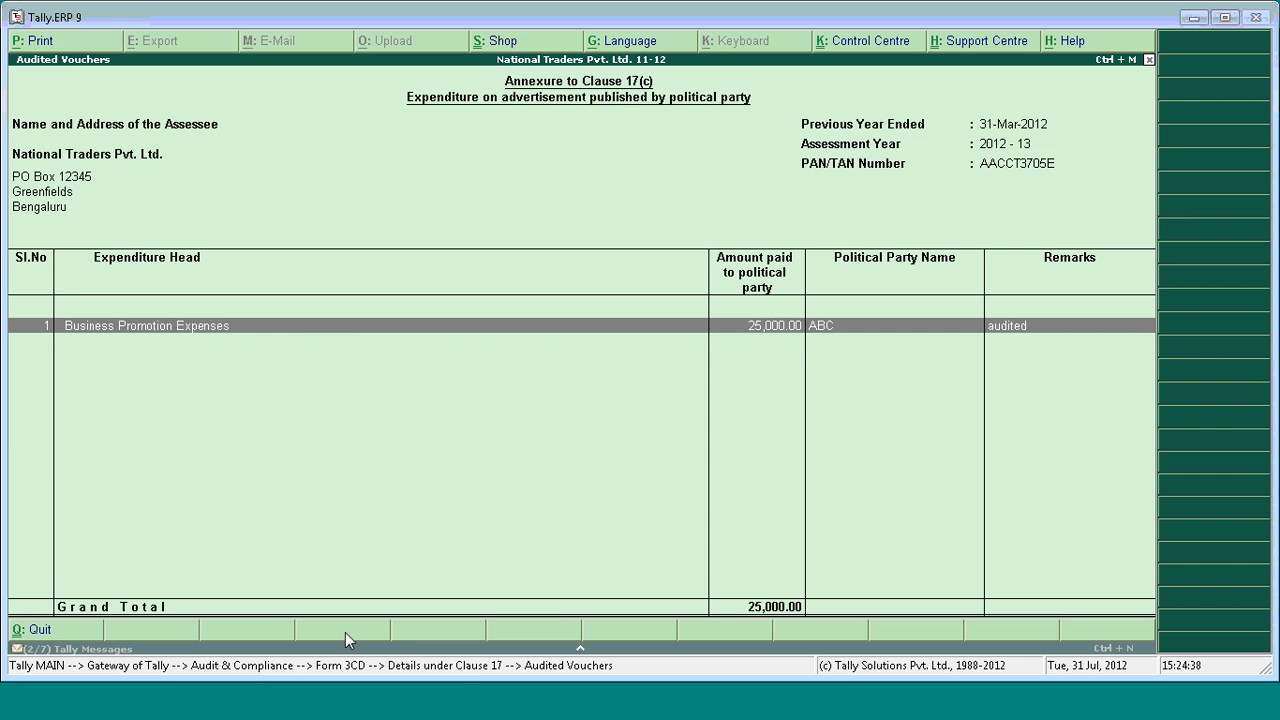
pyautogui.press('Escape')
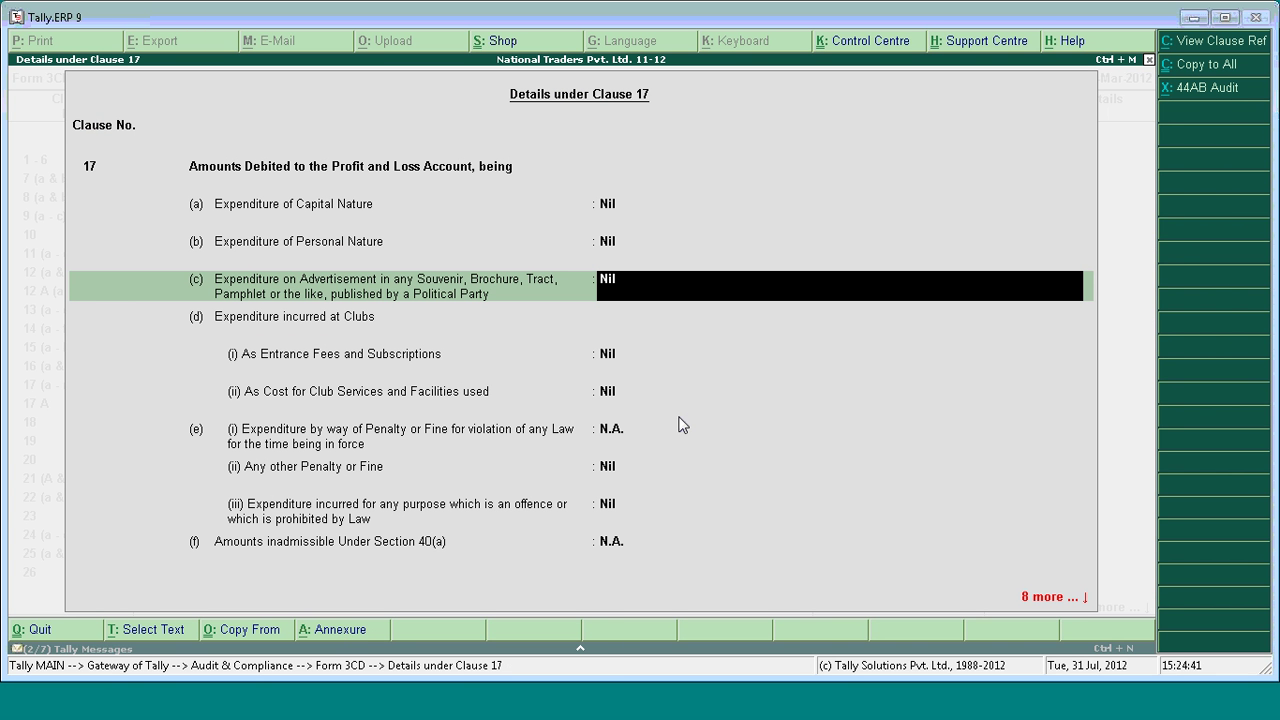
# - Set Clause 17(c) to "As per annexure" and accept the Clause 17 details with the remaining sub-clauses as they are
pyautogui.write('As per annexure')
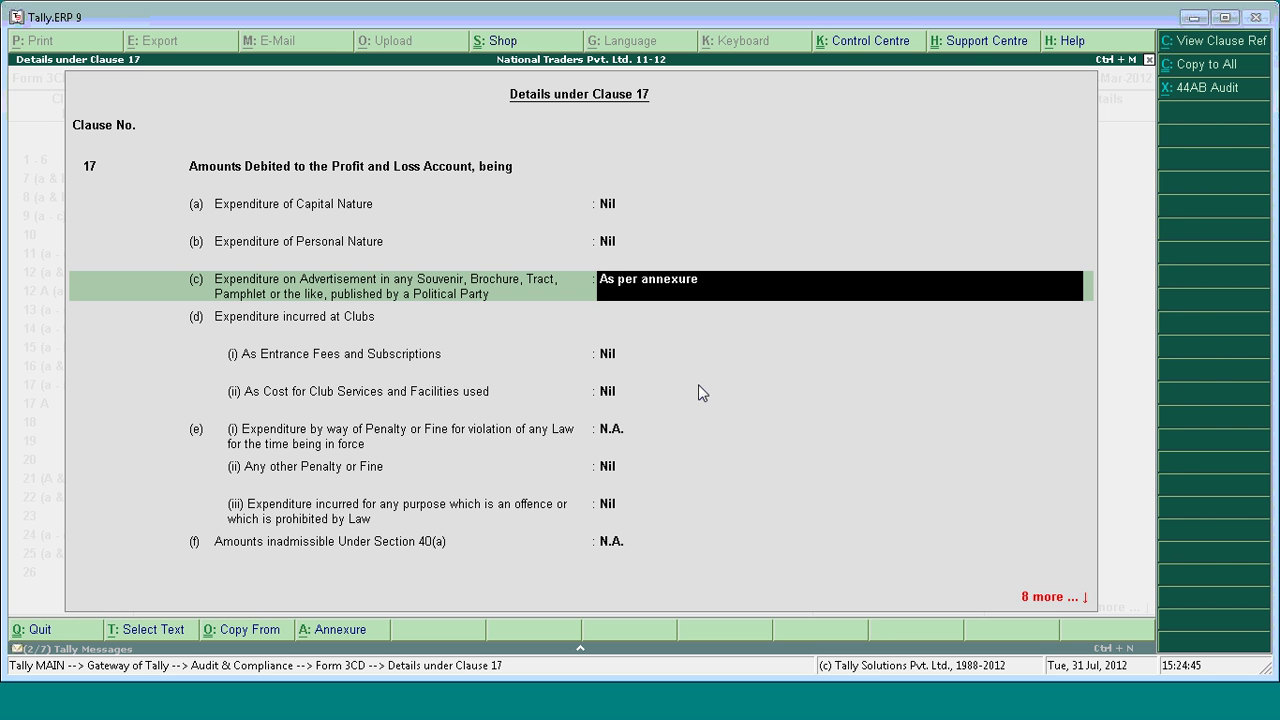
pyautogui.press('Return')
pyautogui.press('Return')
pyautogui.press('Return')
pyautogui.press('Return')
pyautogui.press('Return')
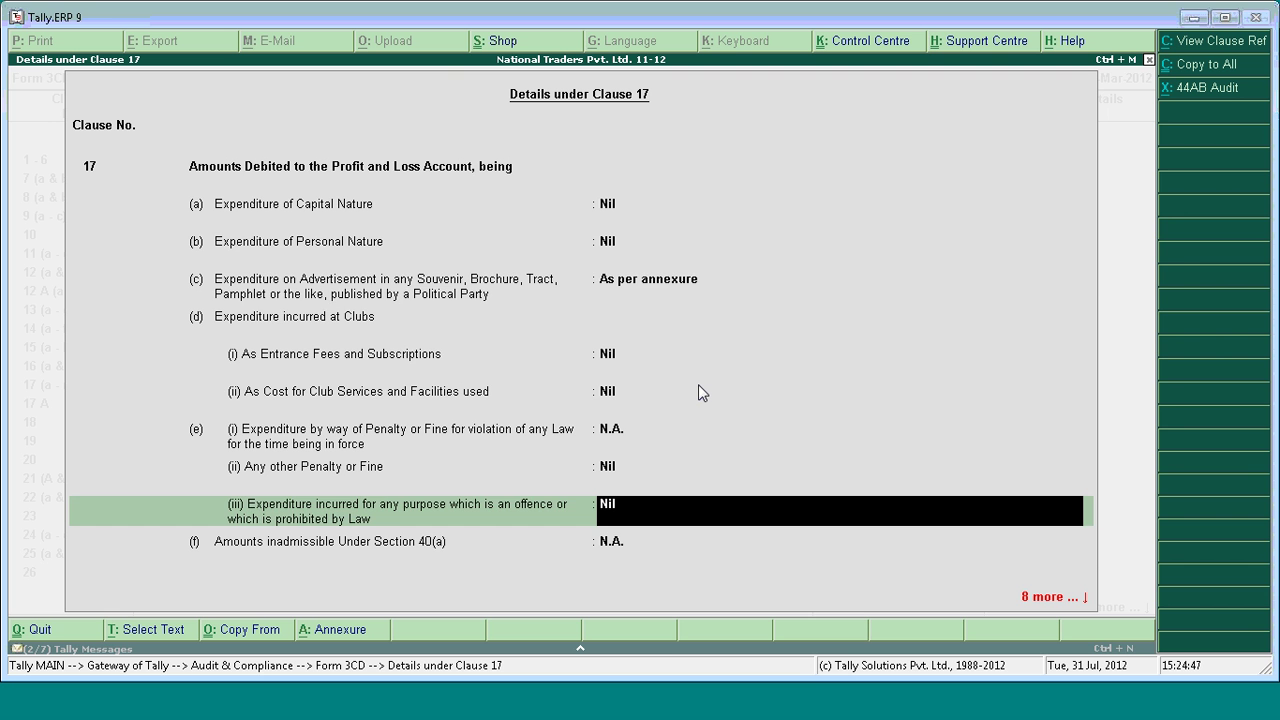
pyautogui.press('Return')
pyautogui.press('Return')
pyautogui.press('Return')
pyautogui.press('Return')
pyautogui.press('Return')
pyautogui.press('Return')
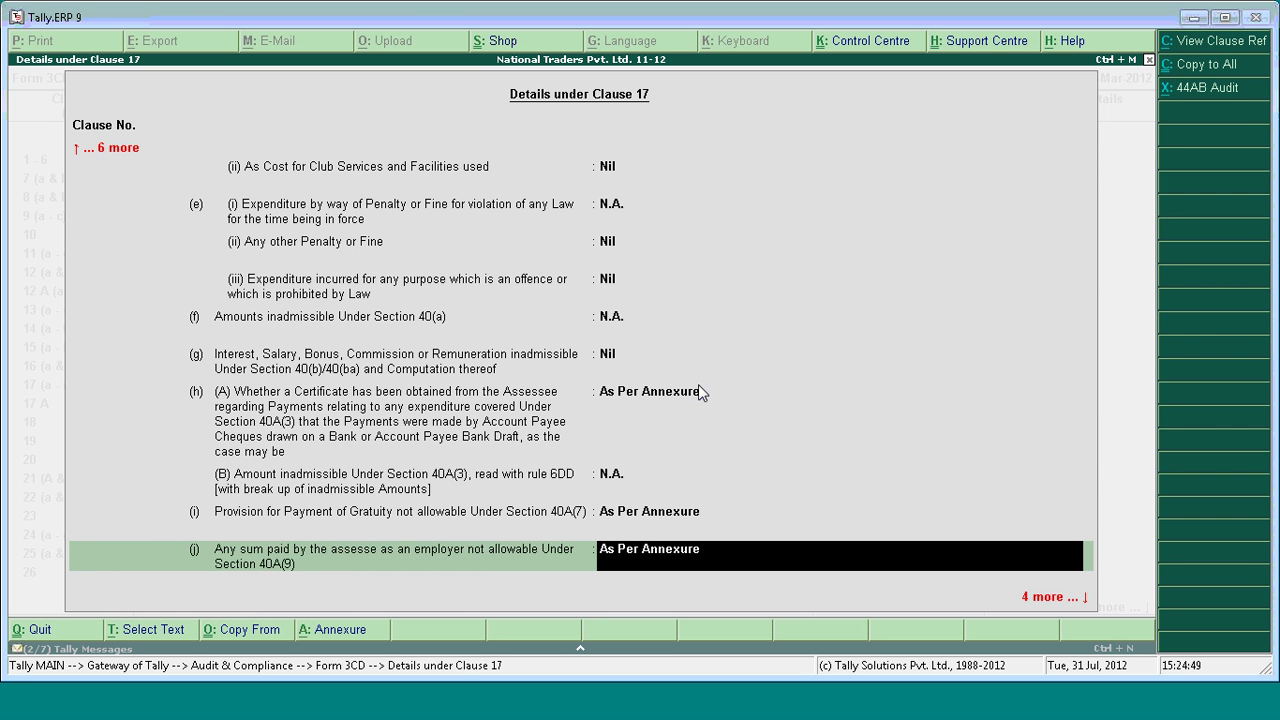
pyautogui.press('Return')
pyautogui.press('Return')
pyautogui.press('Return')
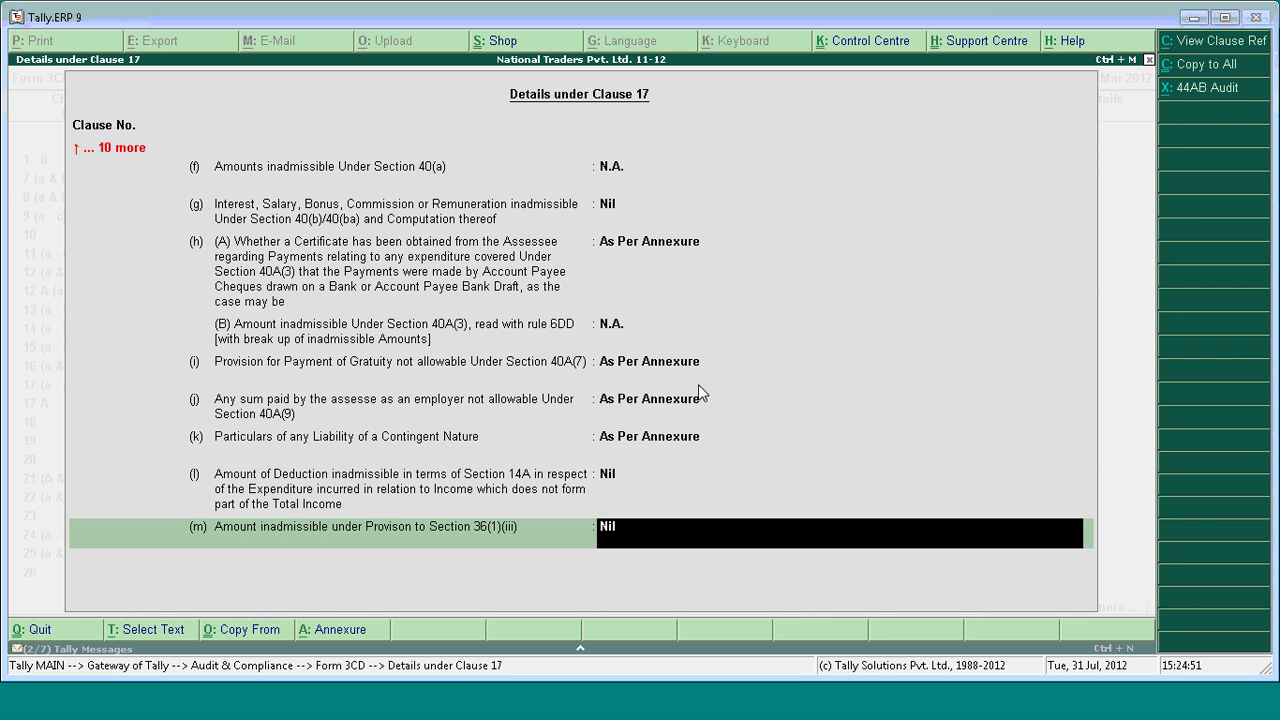
pyautogui.press('Return')
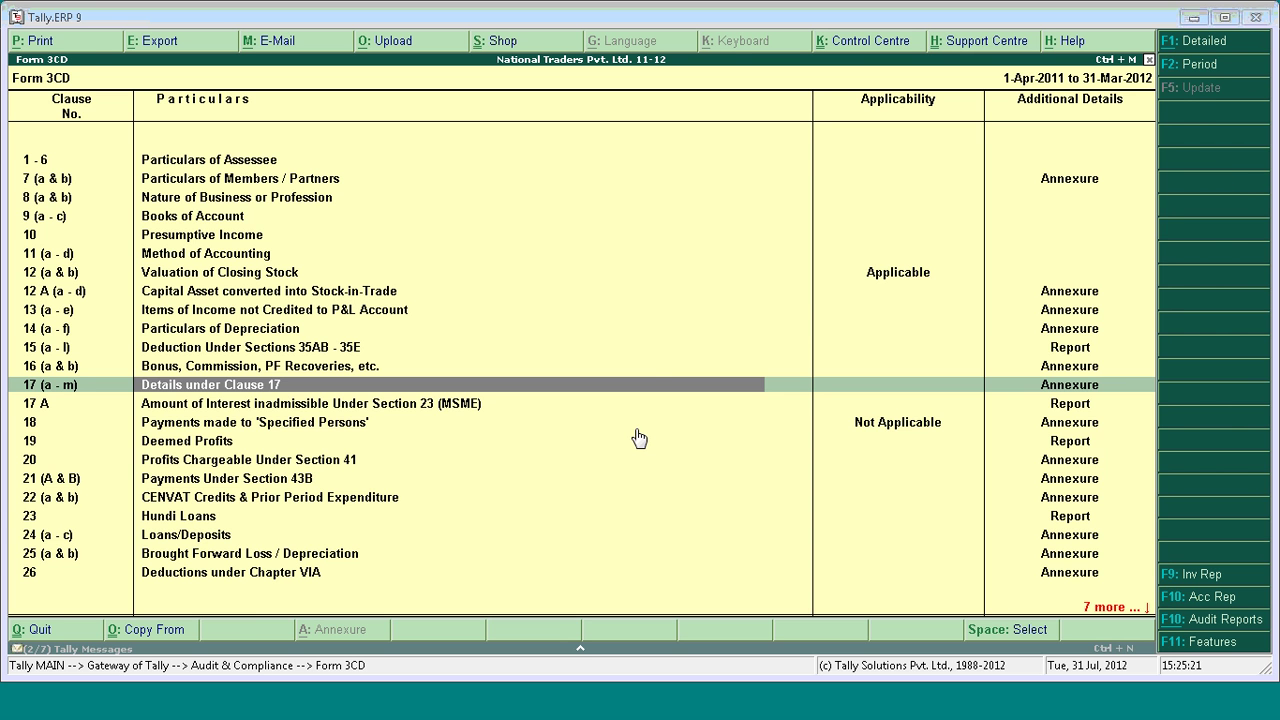
# - Leave Form 3CD and shut the company Horizon Systems, keeping National Traders Pvt. Ltd. 11-12 open
pyautogui.click(647, 350)
pyautogui.press('Escape')
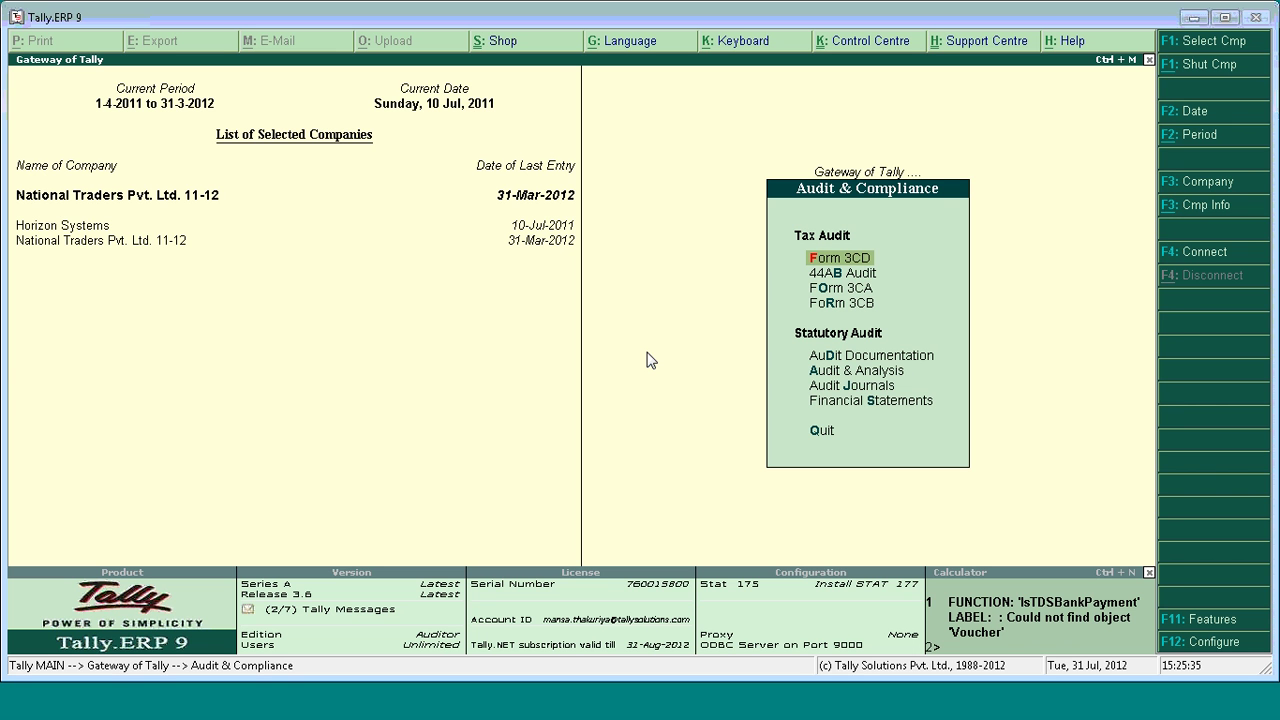
pyautogui.hotkey('alt', 'F1')
pyautogui.press('Up')
pyautogui.press('Return')
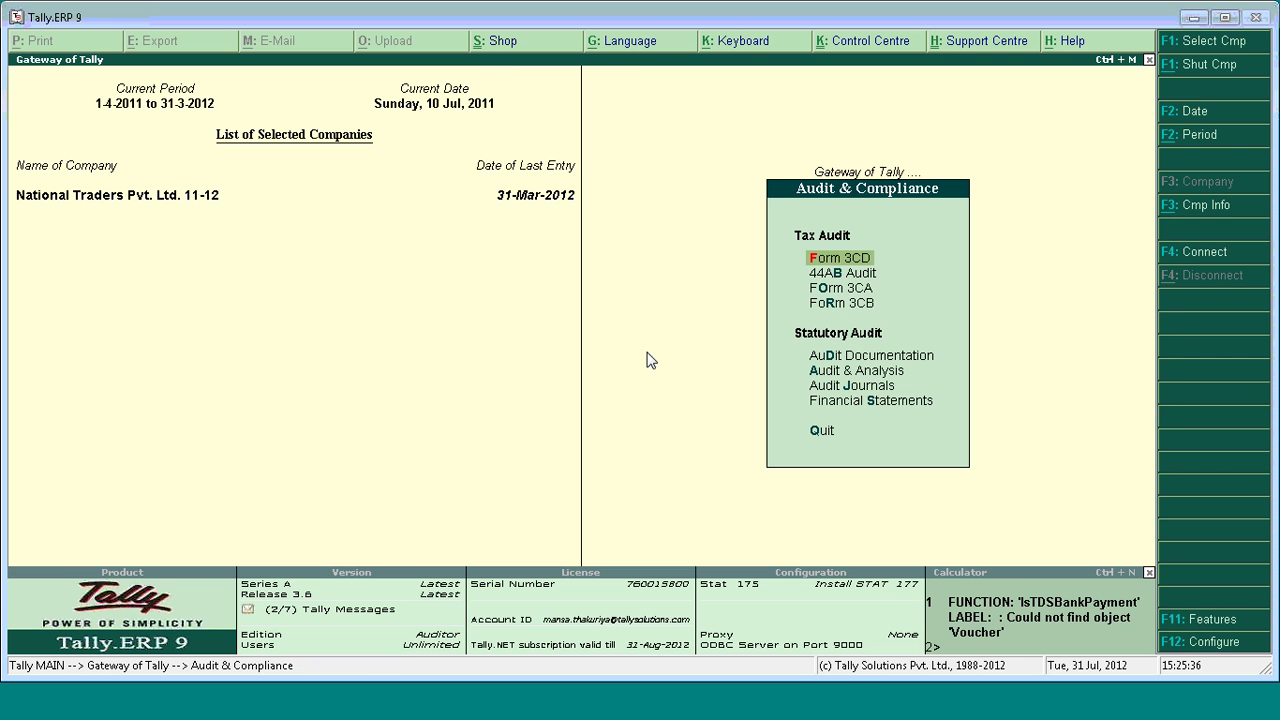
# - Go to Audit & Analysis under Statutory Audit
pyautogui.press('Down')
pyautogui.press('Down')
pyautogui.press('Down')
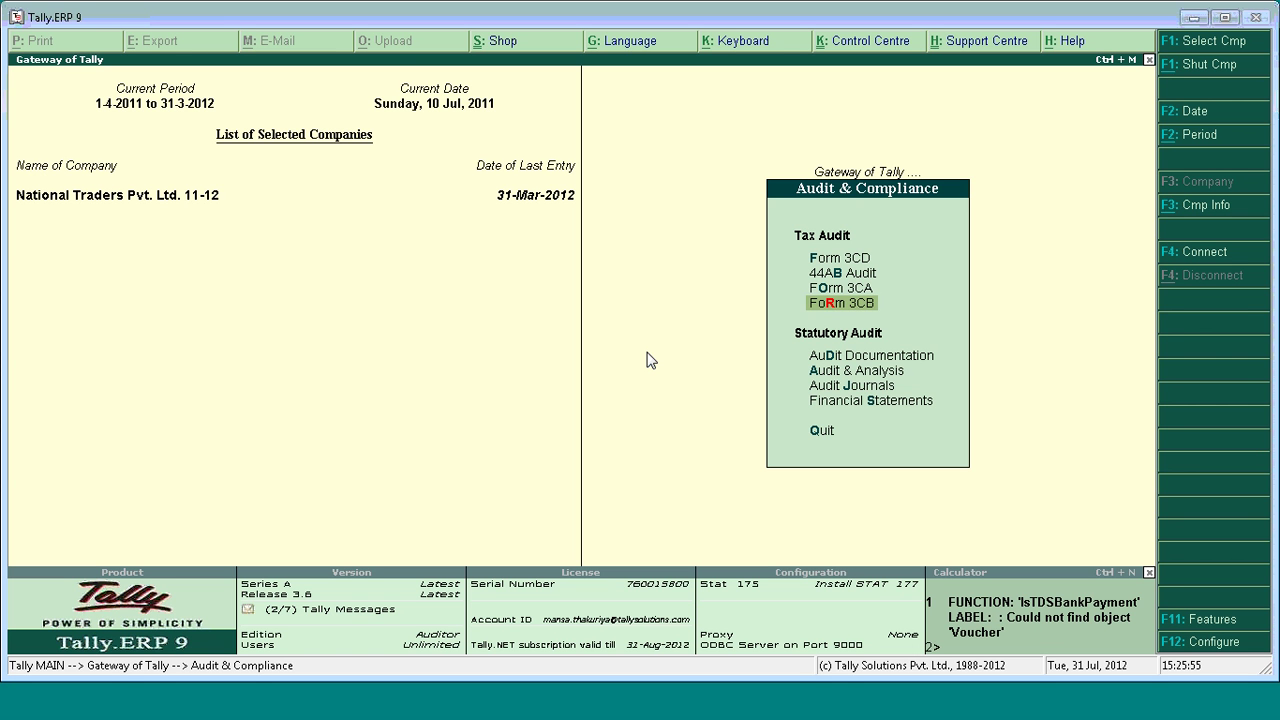
pyautogui.press('Down')
pyautogui.press('Down')
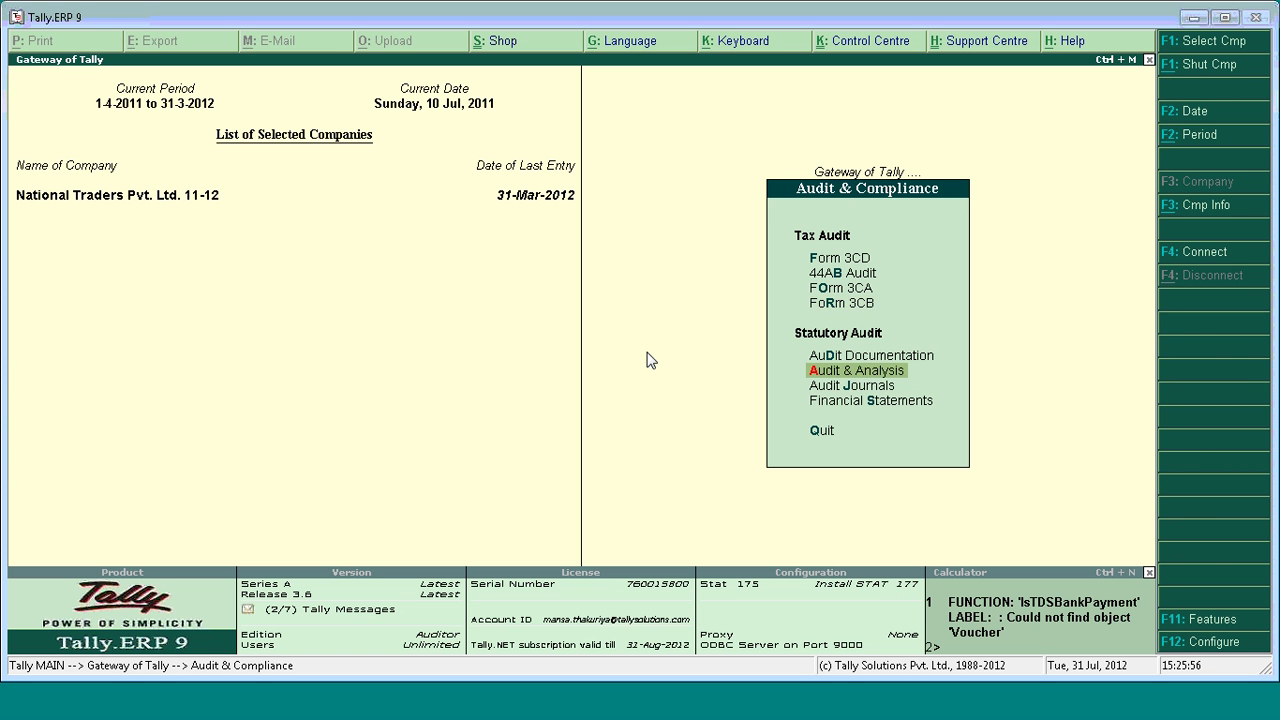